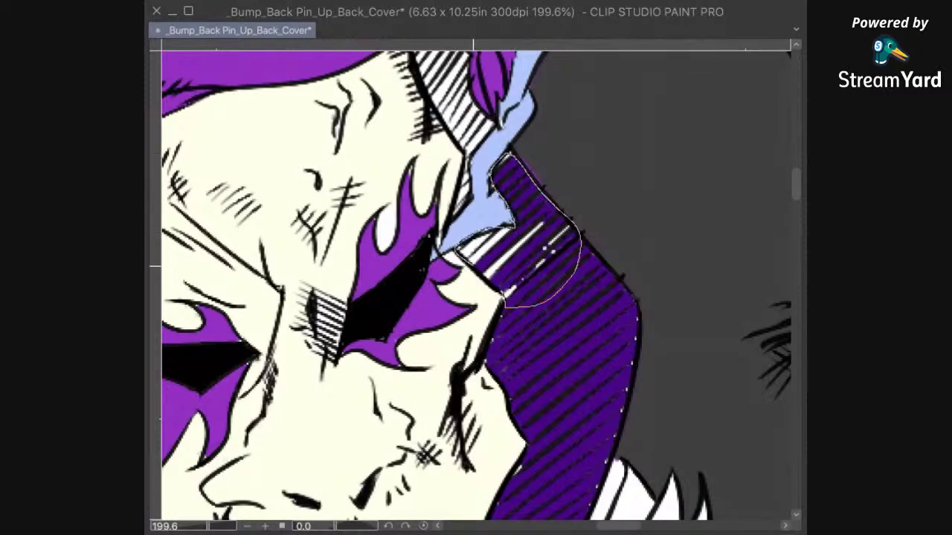
# Step: Lasso the unfilled hatching in the hood lining below the blue smoke, fill it with dark purple, and clear the selection
pyautogui.moveTo(505, 305); pyautogui.dragTo(506, 303)
pyautogui.click(614, 335)
pyautogui.click(609, 336)
pyautogui.hotkey('ctrl', 'd')
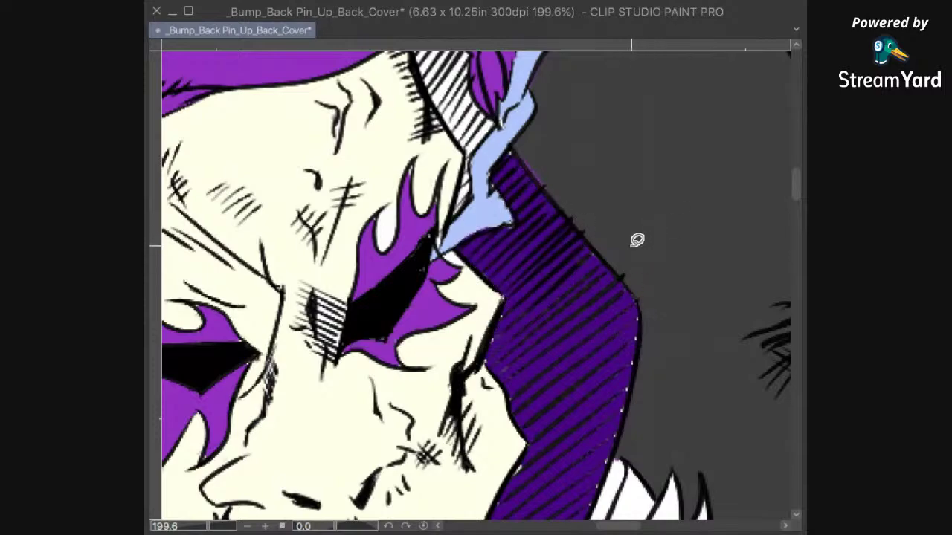
# Step: Lasso the hood lining between the cheek and the white collar and fill its leftover white gaps with dark purple
pyautogui.scroll(-7, 637, 239)
pyautogui.scroll(3, 638, 240)
pyautogui.moveTo(377, 257); pyautogui.dragTo(724, 402)
pyautogui.moveTo(634, 300); pyautogui.dragTo(607, 370)
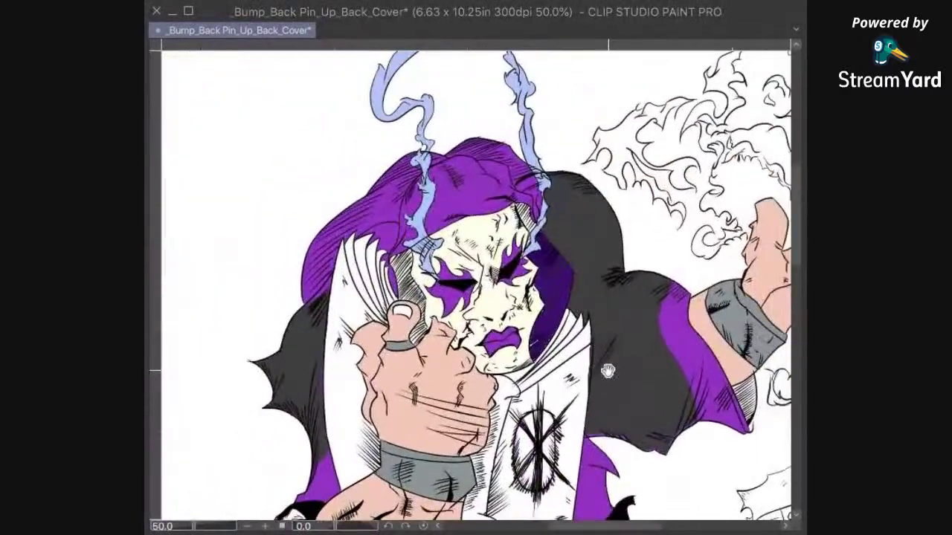
pyautogui.scroll(1, 513, 304)
pyautogui.scroll(3, 516, 302)
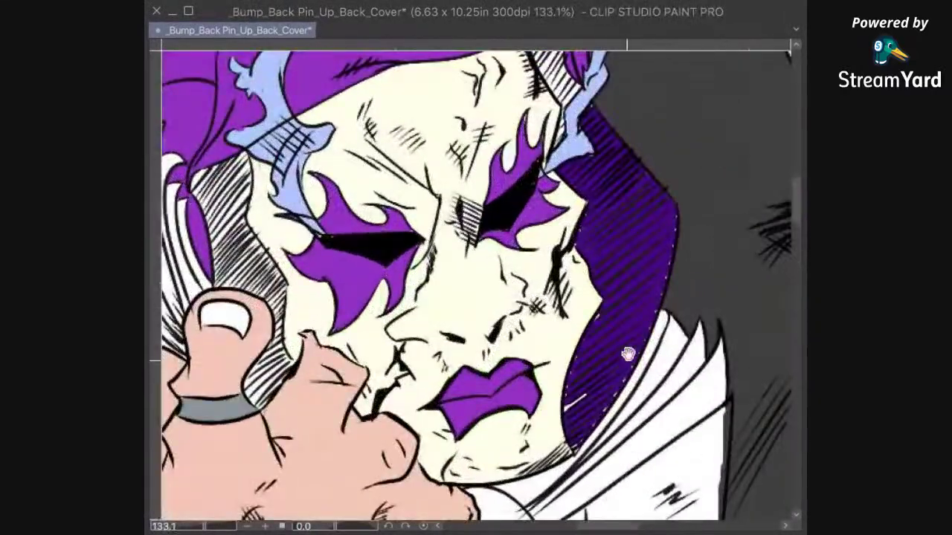
pyautogui.moveTo(627, 354); pyautogui.dragTo(601, 366)
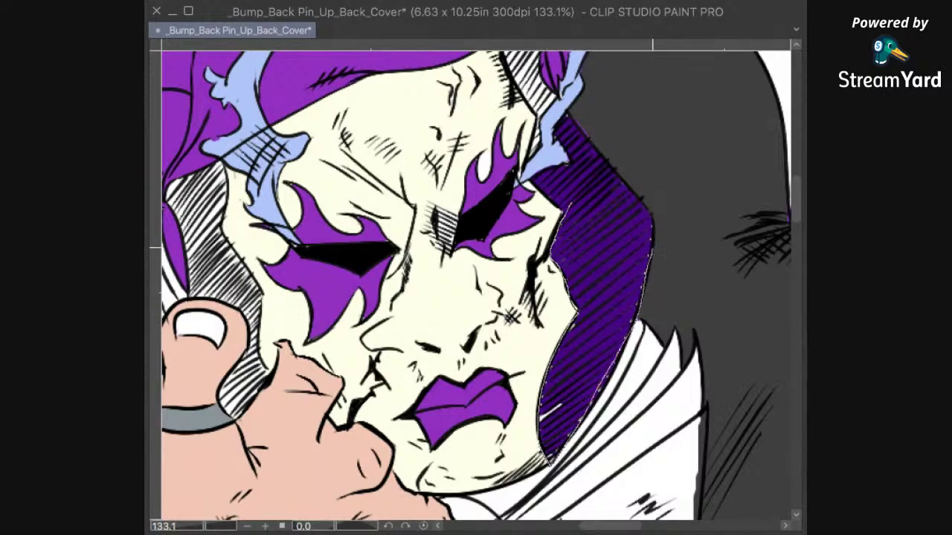
pyautogui.moveTo(569, 206); pyautogui.dragTo(608, 189)
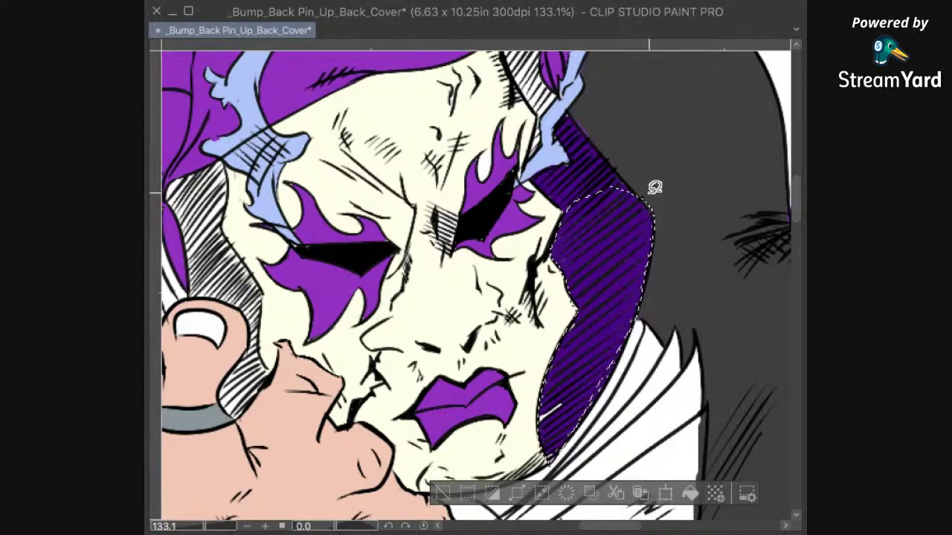
pyautogui.click(689, 491)
pyautogui.click(695, 341)
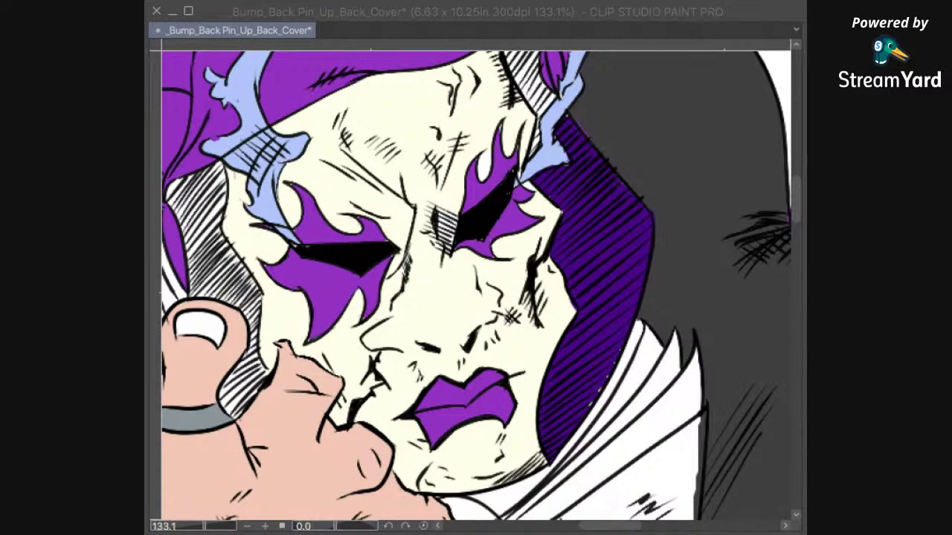
# Step: Fill the white specks along the hood lining's lower edge beside the white collar with dark purple
pyautogui.scroll(5, 570, 463)
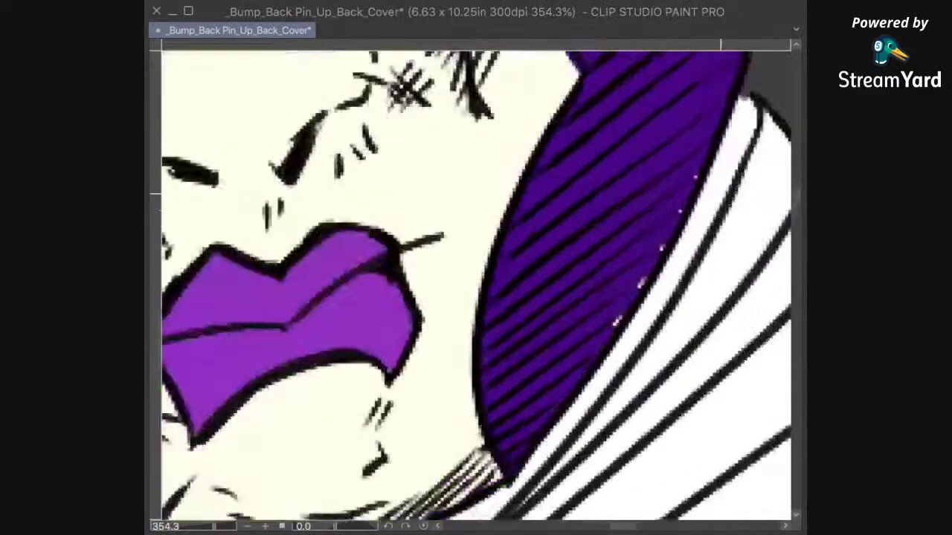
pyautogui.moveTo(720, 194); pyautogui.dragTo(699, 236)
pyautogui.moveTo(561, 339); pyautogui.dragTo(689, 195)
pyautogui.moveTo(595, 364); pyautogui.dragTo(571, 387)
pyautogui.moveTo(776, 125); pyautogui.dragTo(670, 269)
pyautogui.click(677, 214)
pyautogui.scroll(-6, 675, 216)
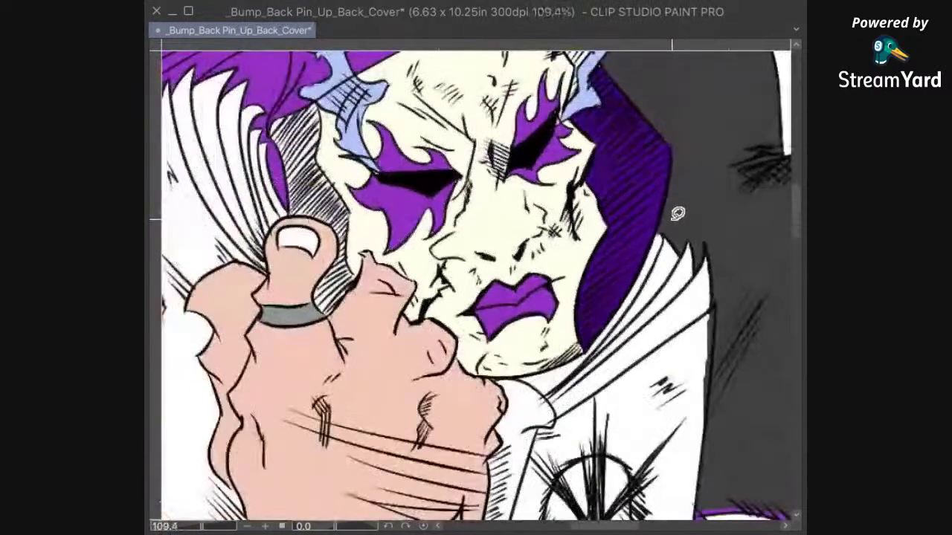
# Step: Lasso the narrow hatched sliver between the face and the blue smoke and fill it with dark purple
pyautogui.moveTo(665, 168); pyautogui.dragTo(631, 345)
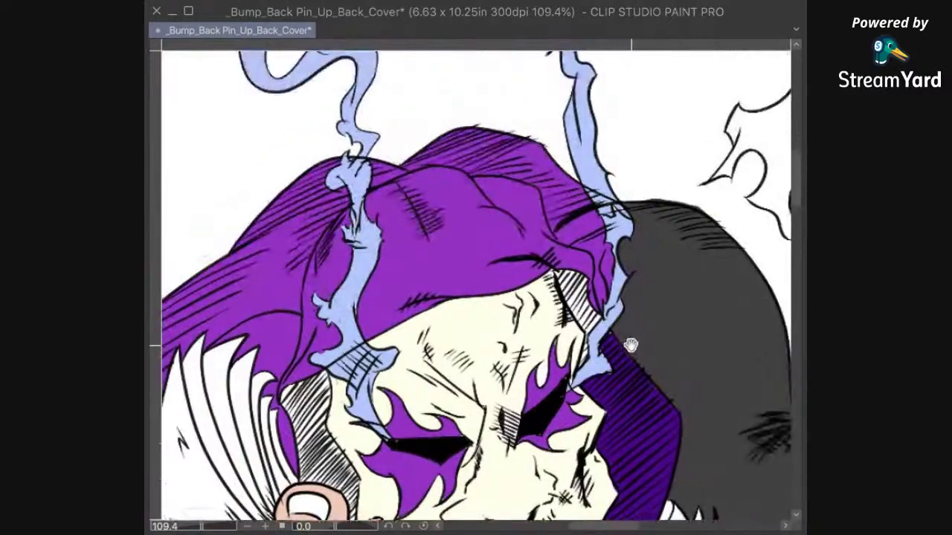
pyautogui.scroll(5, 620, 316)
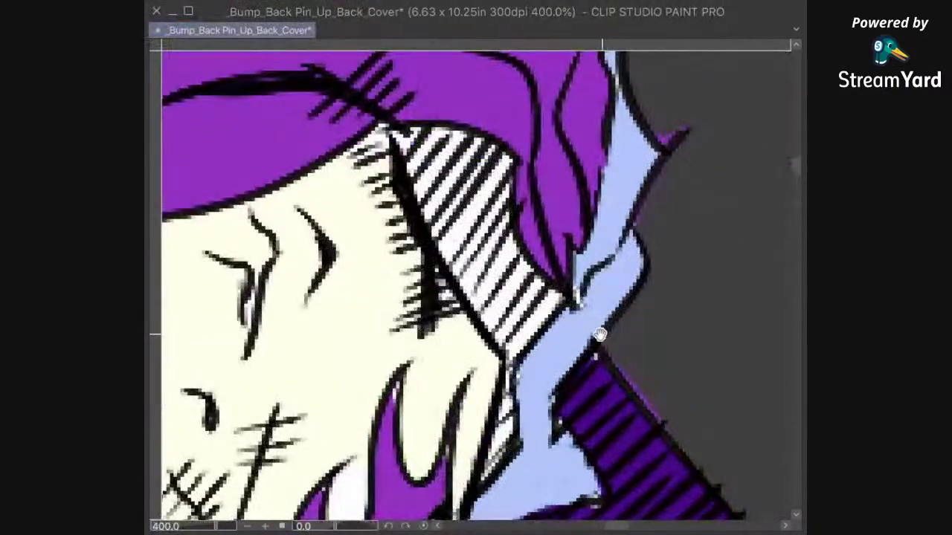
pyautogui.moveTo(599, 335); pyautogui.dragTo(712, 220)
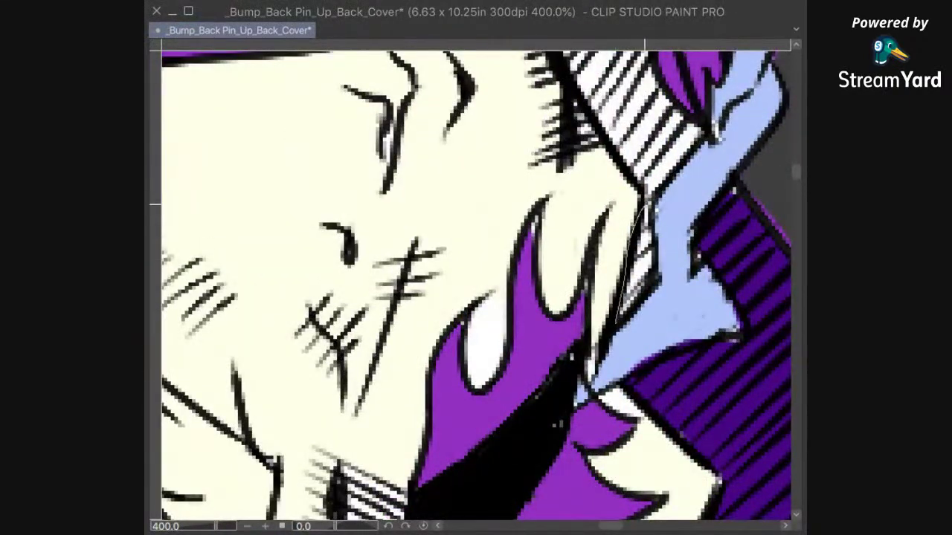
pyautogui.moveTo(618, 323); pyautogui.dragTo(616, 324)
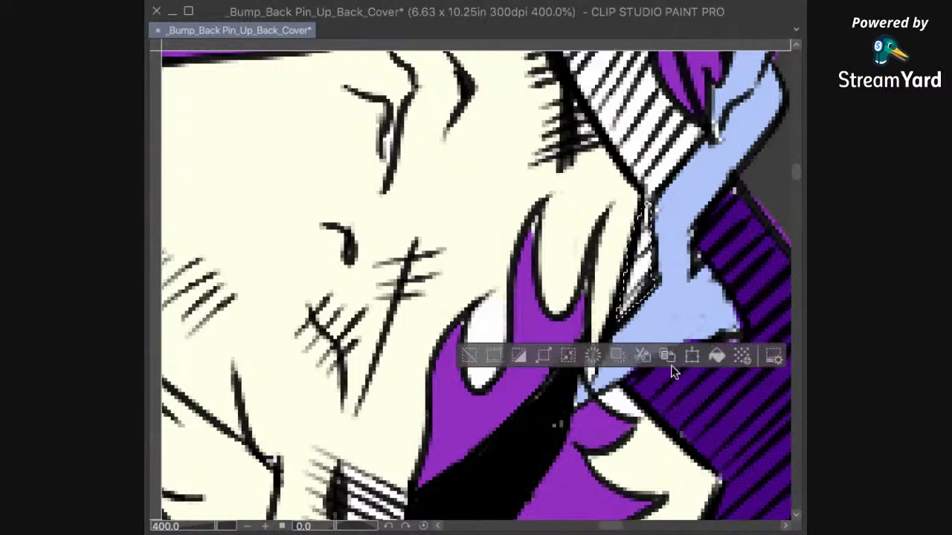
pyautogui.click(715, 355)
pyautogui.moveTo(687, 158); pyautogui.dragTo(665, 315)
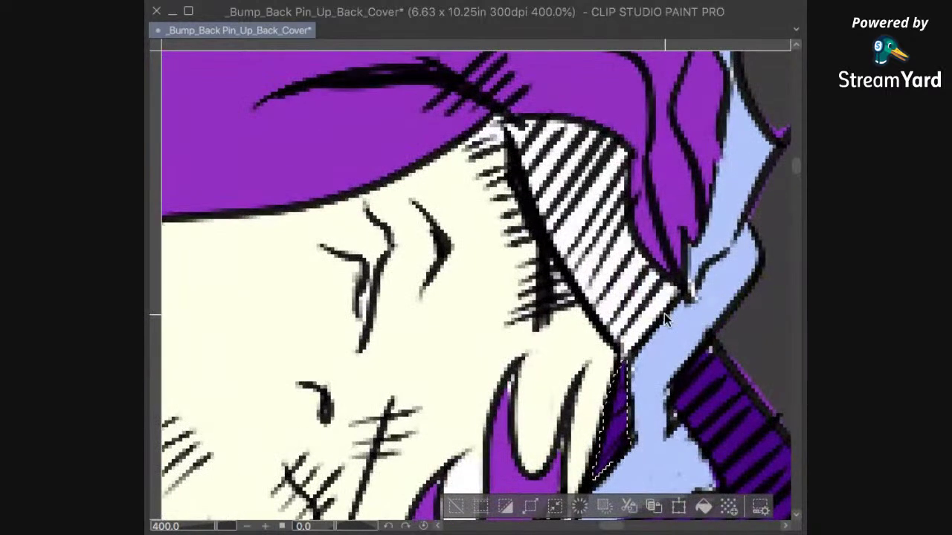
pyautogui.press('super+d')
# Step: Lasso the hatched lining between the forehead and the hood's edge and fill it with dark purple
pyautogui.moveTo(623, 363); pyautogui.dragTo(684, 293)
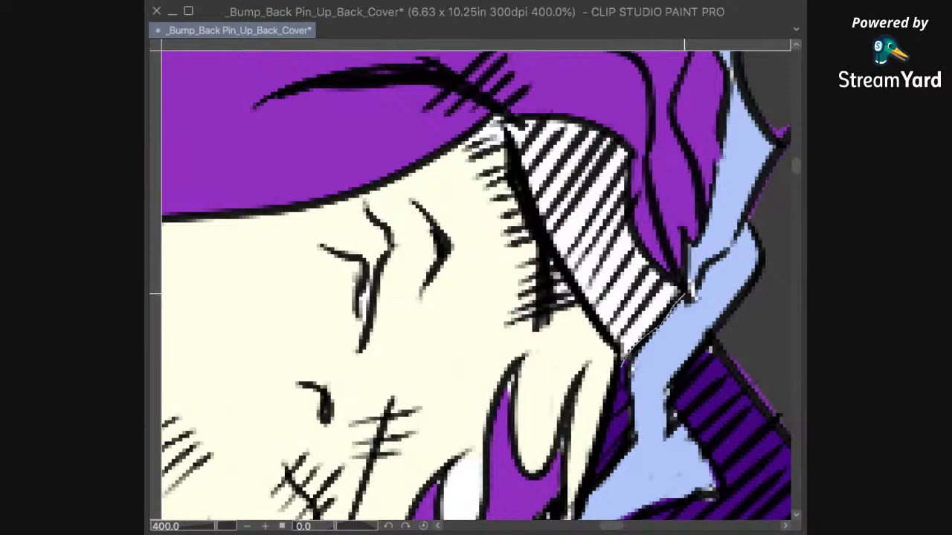
pyautogui.moveTo(619, 138); pyautogui.dragTo(527, 112)
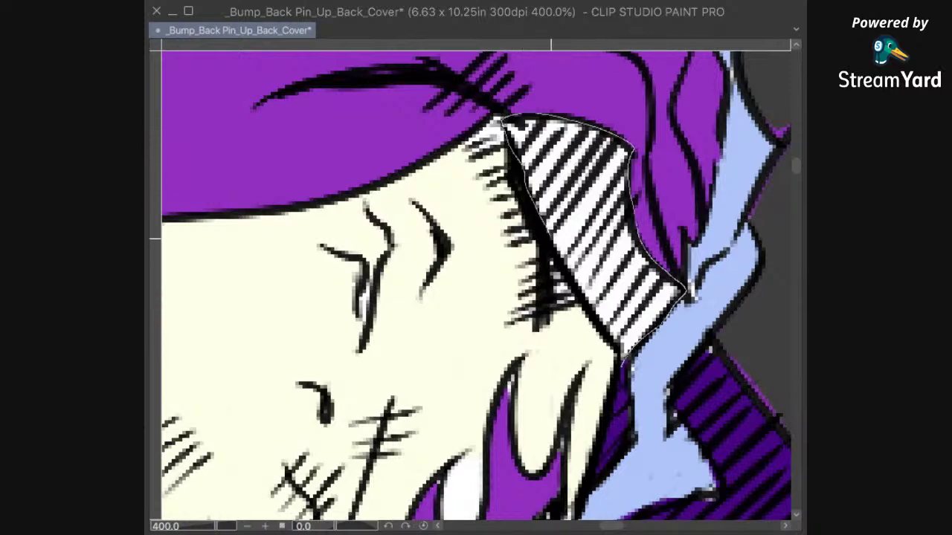
pyautogui.moveTo(618, 354); pyautogui.dragTo(623, 363)
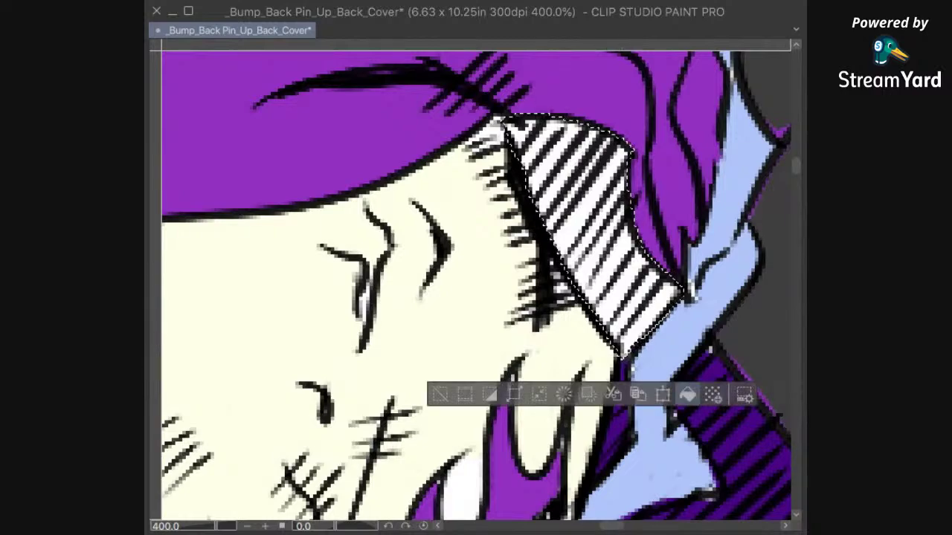
pyautogui.click(686, 394)
pyautogui.moveTo(643, 85); pyautogui.dragTo(676, 238)
pyautogui.click(682, 240)
pyautogui.click(680, 192)
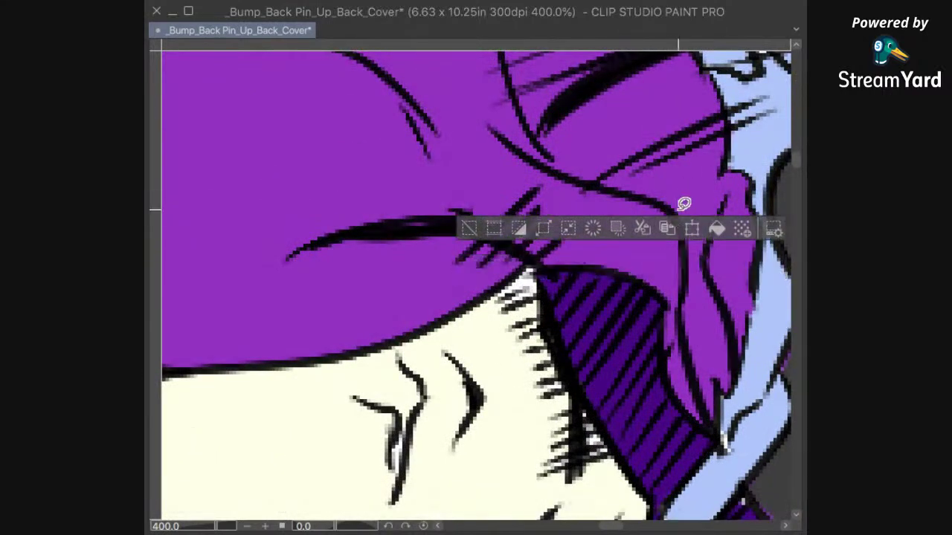
pyautogui.scroll(-6, 681, 203)
pyautogui.press('super+d')
# Step: Lasso the hatched hood lining above the raised thumb, between the collar folds and the face, and fill it with dark purple
pyautogui.moveTo(500, 413); pyautogui.dragTo(646, 238)
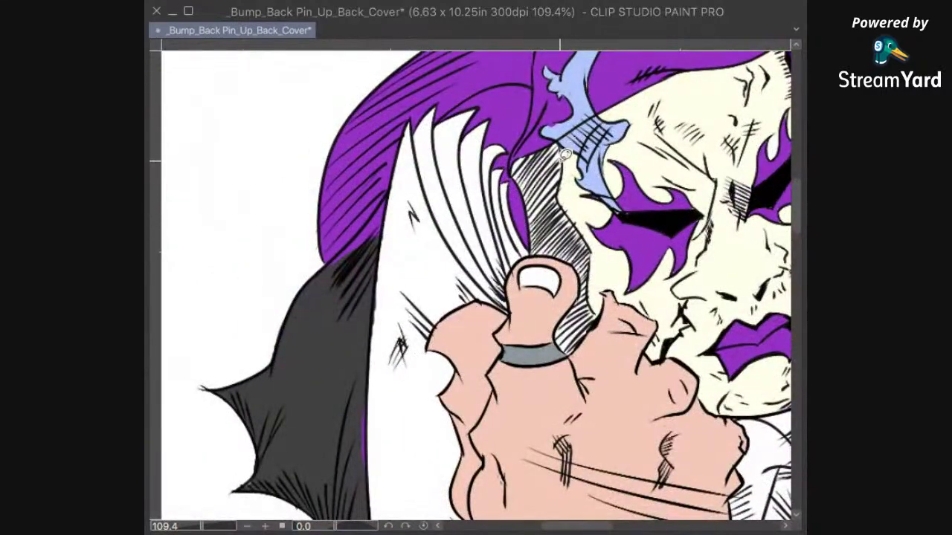
pyautogui.scroll(2, 578, 151)
pyautogui.scroll(1, 578, 151)
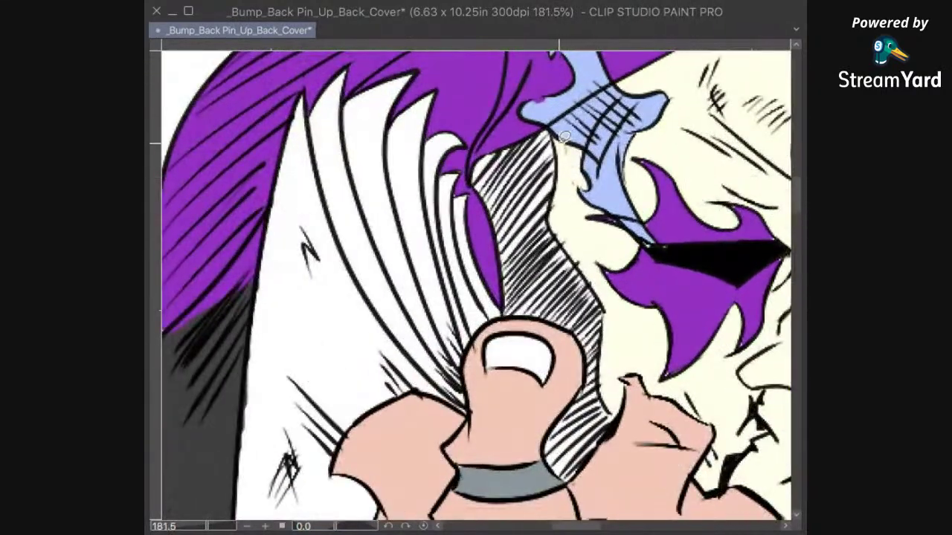
pyautogui.moveTo(566, 142); pyautogui.dragTo(567, 185)
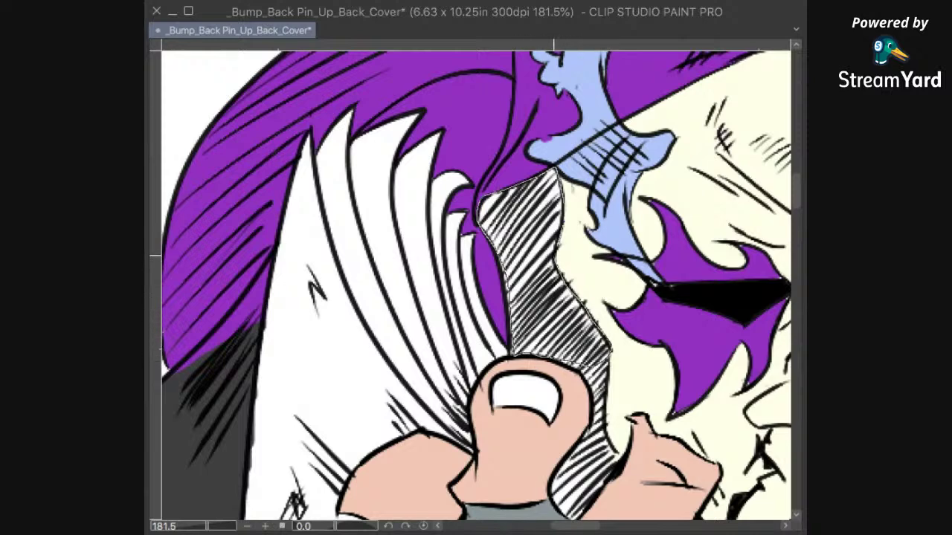
pyautogui.click(555, 251)
pyautogui.click(635, 394)
pyautogui.press('super+d')
pyautogui.moveTo(688, 393); pyautogui.dragTo(697, 325)
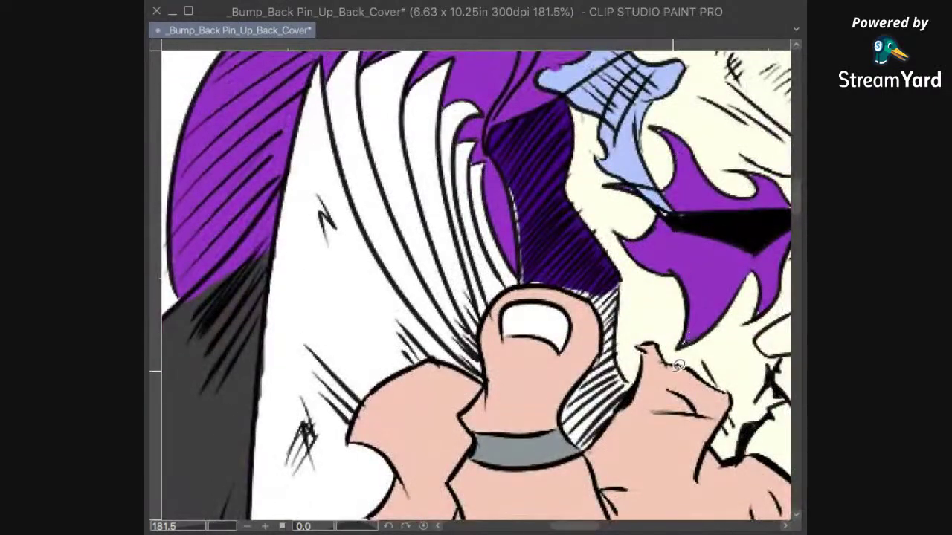
# Step: Fill the white gap along the lining's edge beside the bright purple collar fold with dark purple
pyautogui.scroll(4, 610, 221)
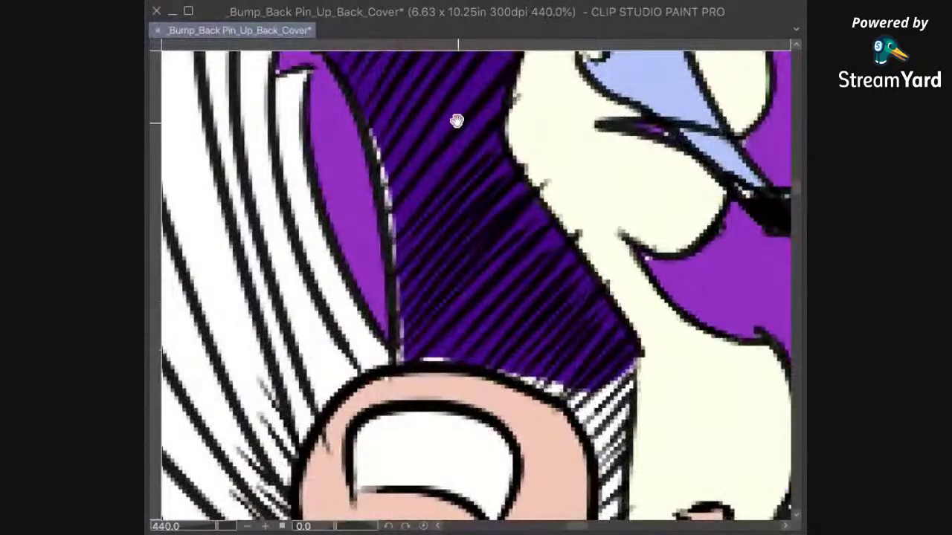
pyautogui.moveTo(456, 121); pyautogui.dragTo(468, 174)
pyautogui.moveTo(458, 265); pyautogui.dragTo(475, 387)
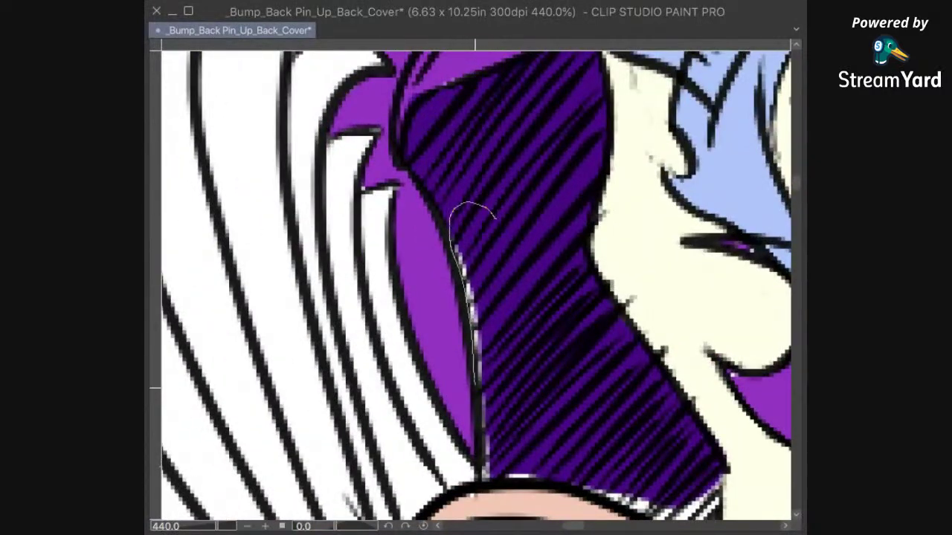
pyautogui.moveTo(542, 487); pyautogui.dragTo(565, 305)
pyautogui.scroll(-5, 590, 382)
pyautogui.click(567, 340)
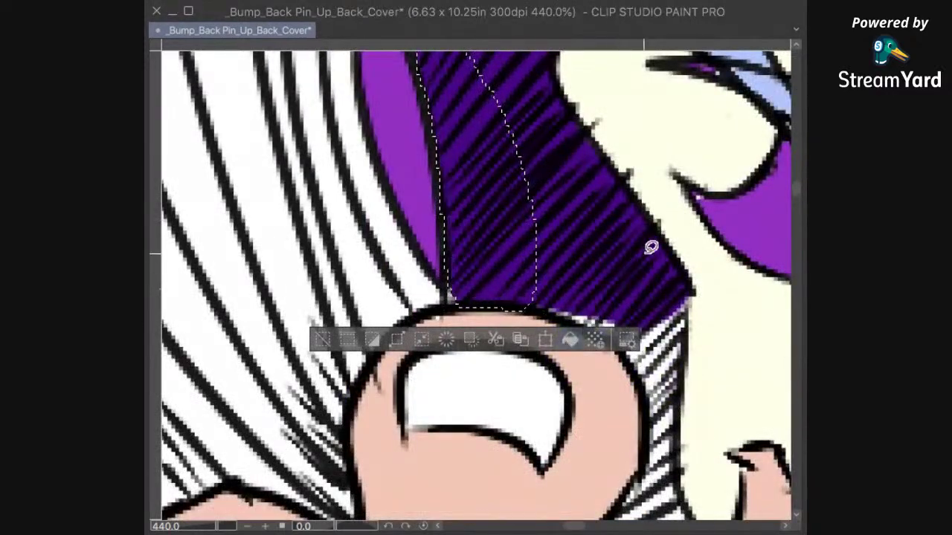
pyautogui.click(651, 254)
# Step: Fill the tiny white spot where the lining meets the top of the thumb with dark purple
pyautogui.moveTo(449, 275)
pyautogui.mouseDown()
pyautogui.moveTo(452, 309)
pyautogui.moveTo(448, 299)
pyautogui.mouseUp()
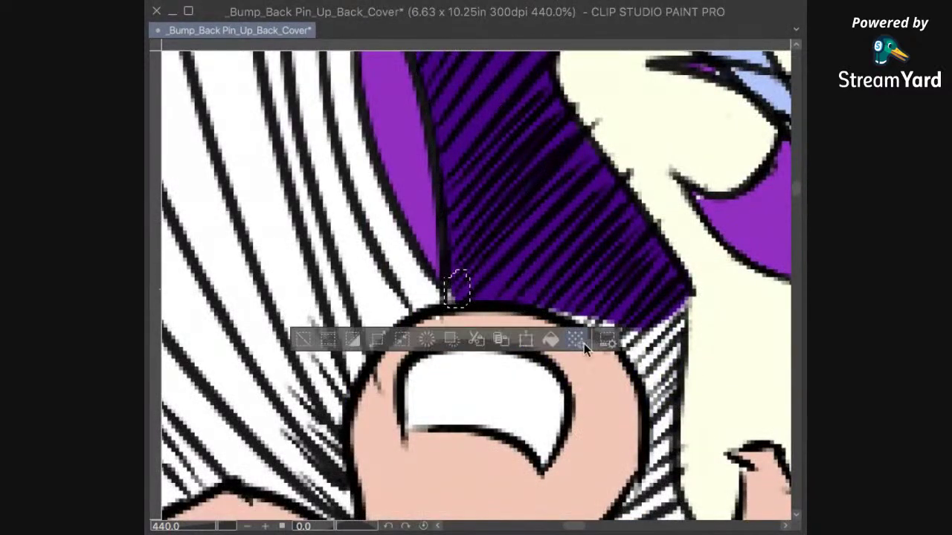
pyautogui.click(551, 340)
pyautogui.moveTo(554, 145); pyautogui.dragTo(629, 240)
pyautogui.click(630, 240)
# Step: Rotate the canvas and fill the upper hatched gap between the thumb's side and the face with dark purple
pyautogui.moveTo(589, 349); pyautogui.dragTo(622, 203)
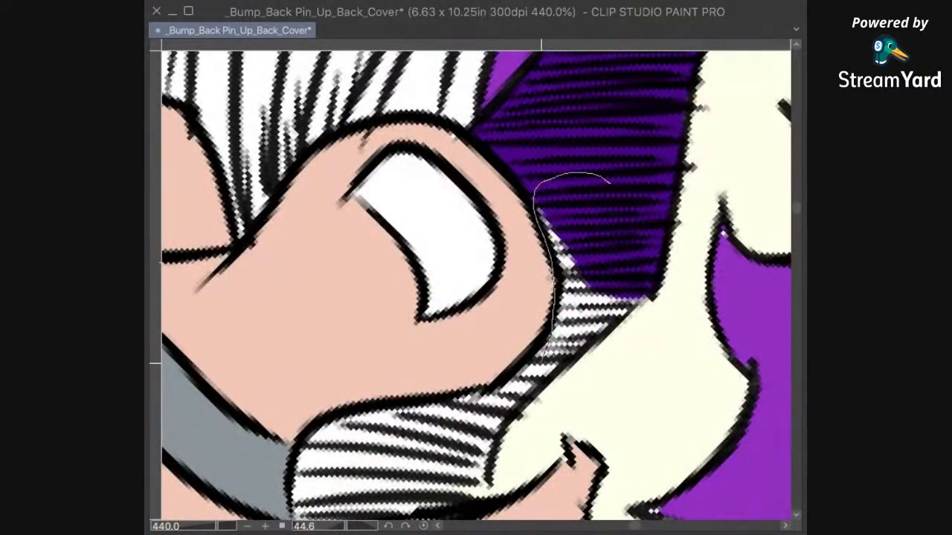
pyautogui.moveTo(602, 344)
pyautogui.mouseDown()
pyautogui.moveTo(639, 290)
pyautogui.moveTo(636, 245)
pyautogui.mouseUp()
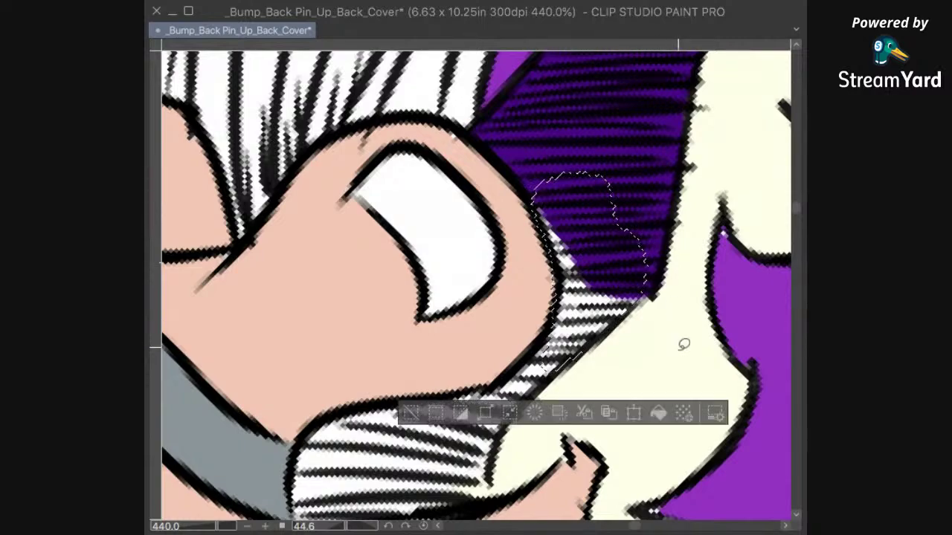
pyautogui.hotkey('alt', 'BackSpace')
pyautogui.hotkey('ctrl', 'd')
# Step: Lasso the remaining hatched area between the thumb, the grey ring and the cheek and fill it with dark purple
pyautogui.moveTo(675, 319); pyautogui.dragTo(727, 246)
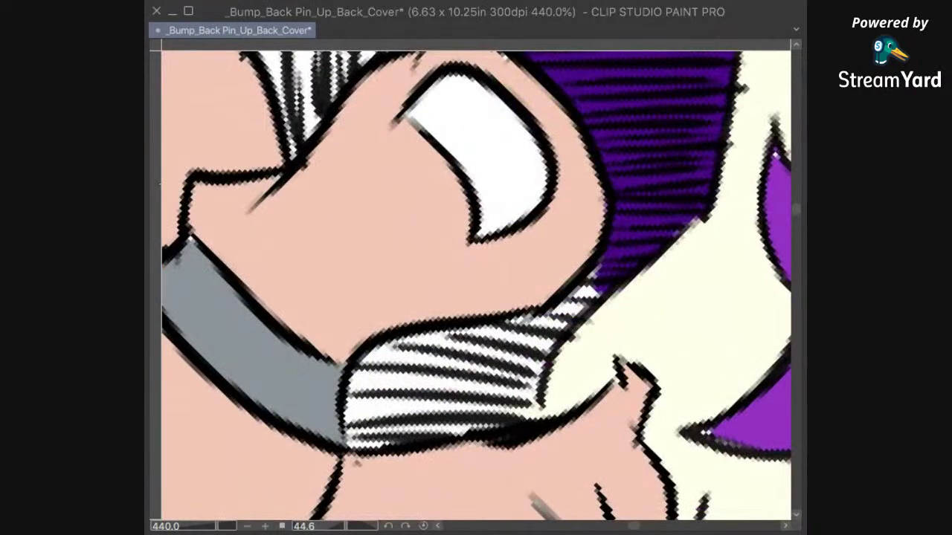
pyautogui.moveTo(590, 402); pyautogui.dragTo(656, 304)
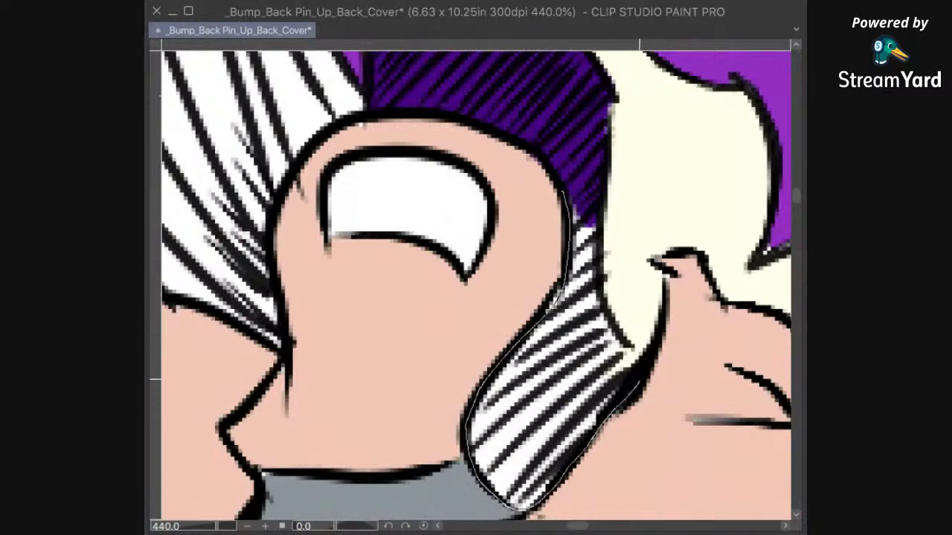
pyautogui.moveTo(610, 313)
pyautogui.mouseDown()
pyautogui.moveTo(599, 227)
pyautogui.moveTo(565, 188)
pyautogui.mouseUp()
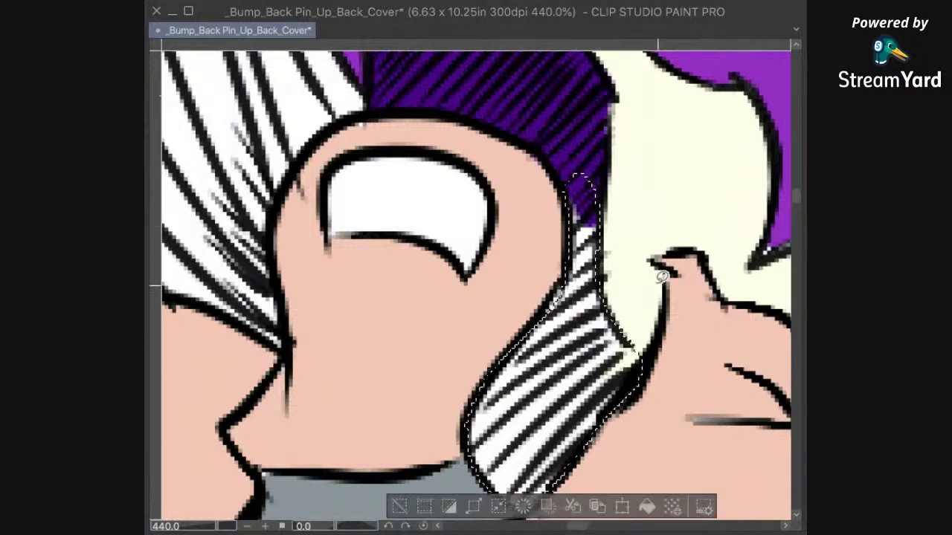
pyautogui.click(647, 506)
pyautogui.hotkey('ctrl', 'd')
pyautogui.moveTo(571, 284)
pyautogui.mouseDown()
pyautogui.moveTo(548, 316)
pyautogui.moveTo(570, 287)
pyautogui.mouseUp()
pyautogui.click(648, 352)
pyautogui.hotkey('ctrl', 'd')
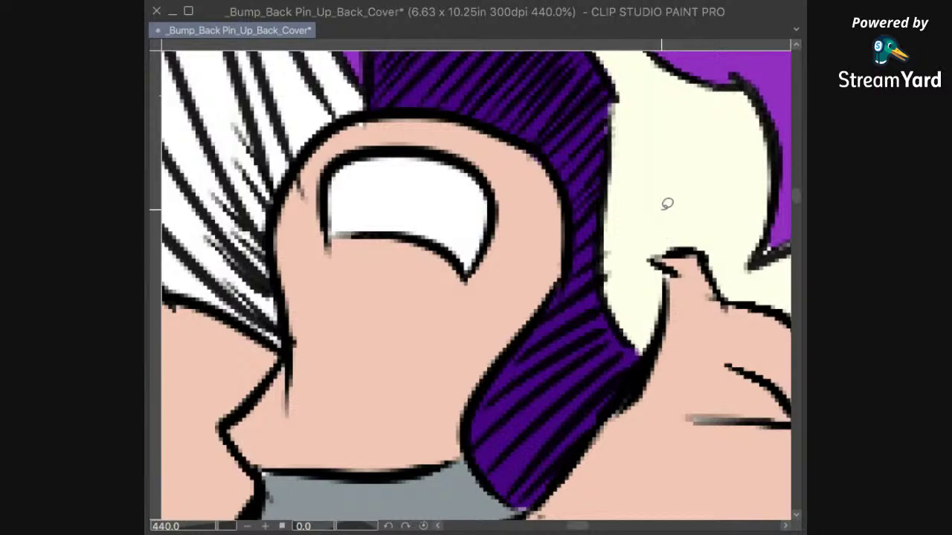
# Step: Fit the whole page in view and save the illustration
pyautogui.hotkey('ctrl', '0')
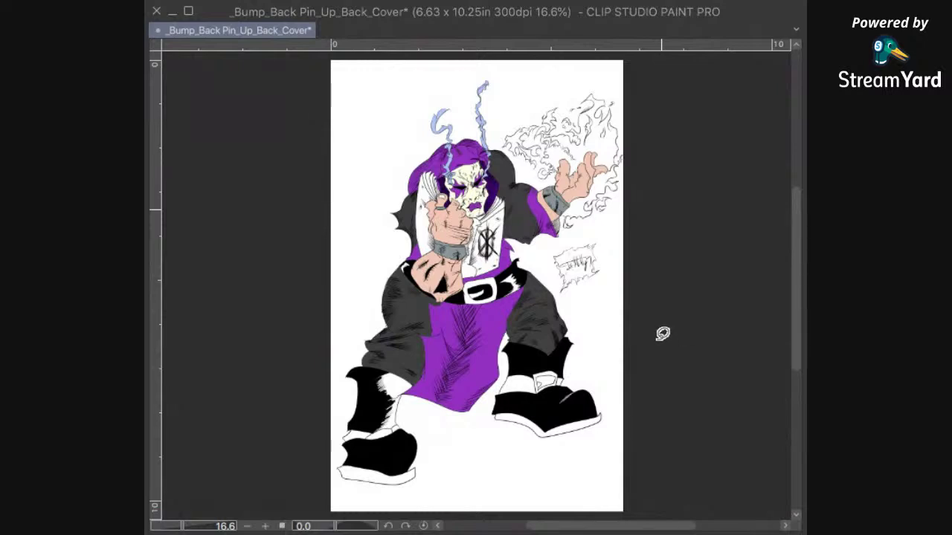
pyautogui.hotkey('ctrl', 's')
# Step: Lasso the lower and outer part of the raised arm's hatched sleeve interior and fill it with dark purple
pyautogui.moveTo(550, 255); pyautogui.dragTo(661, 329)
pyautogui.scroll(2, 661, 329)
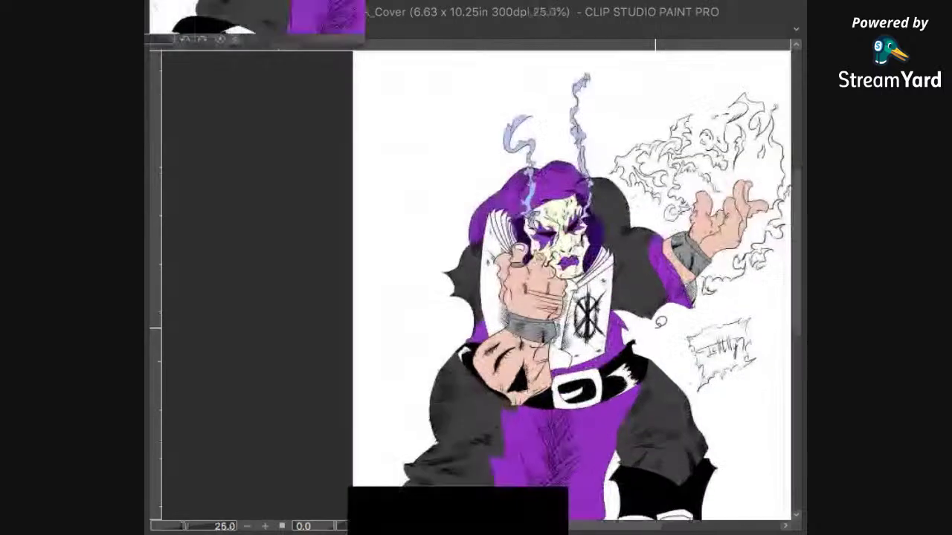
pyautogui.moveTo(650, 421); pyautogui.dragTo(654, 381)
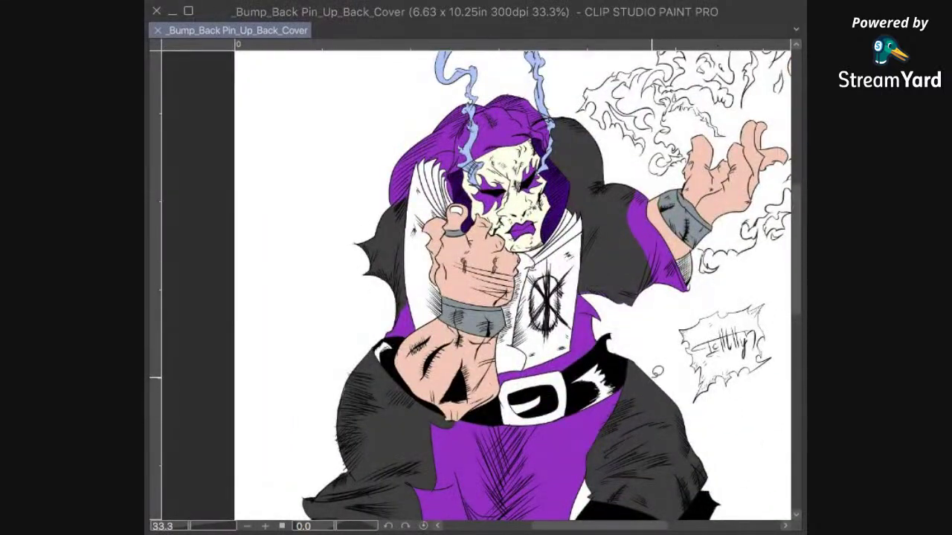
pyautogui.moveTo(653, 437)
pyautogui.mouseDown()
pyautogui.moveTo(671, 341)
pyautogui.moveTo(602, 415)
pyautogui.mouseUp()
pyautogui.scroll(10, 666, 300)
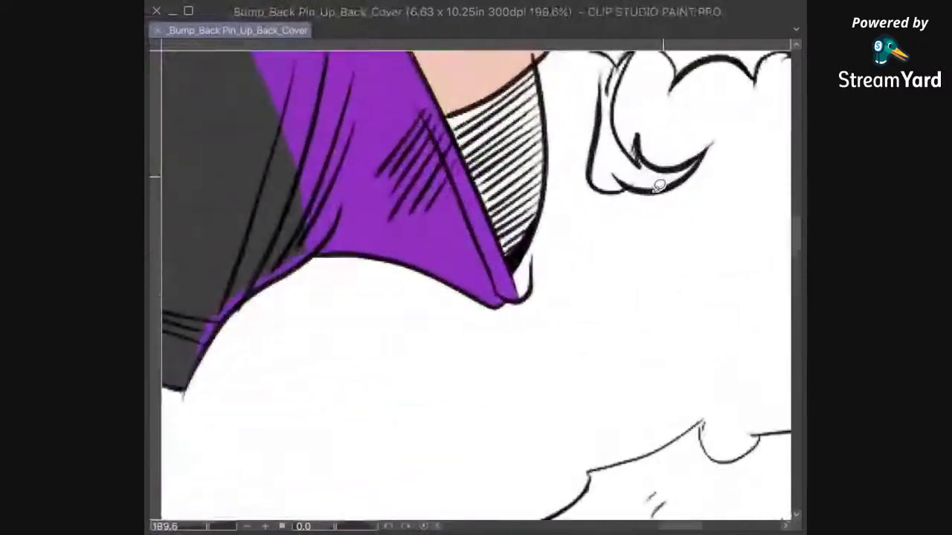
pyautogui.moveTo(380, 193); pyautogui.dragTo(620, 245)
pyautogui.scroll(-4, 624, 218)
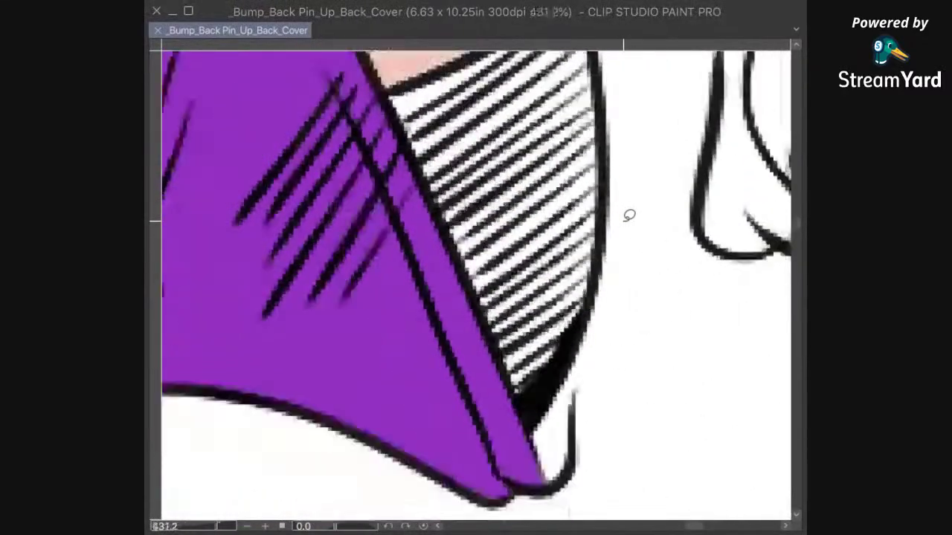
pyautogui.scroll(5, 631, 217)
pyautogui.moveTo(612, 230); pyautogui.dragTo(619, 293)
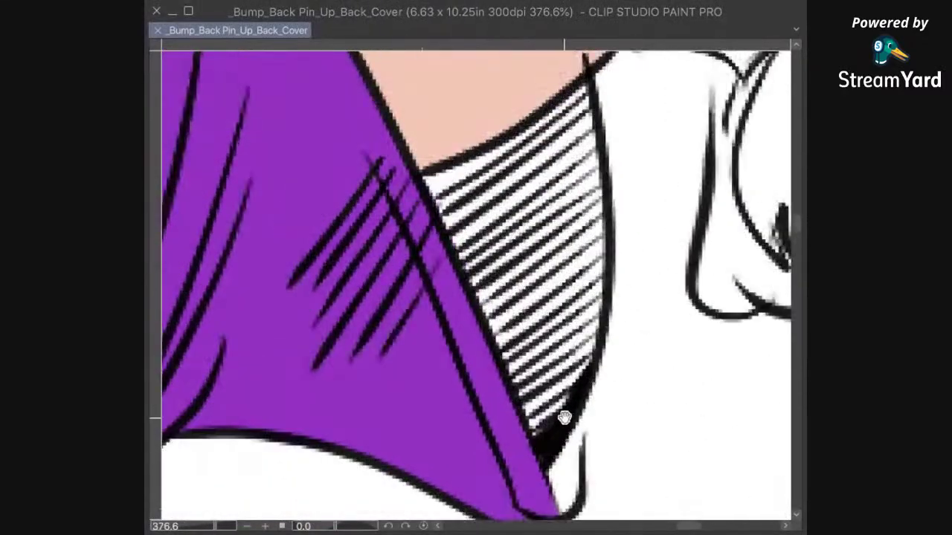
pyautogui.moveTo(558, 429); pyautogui.dragTo(554, 365)
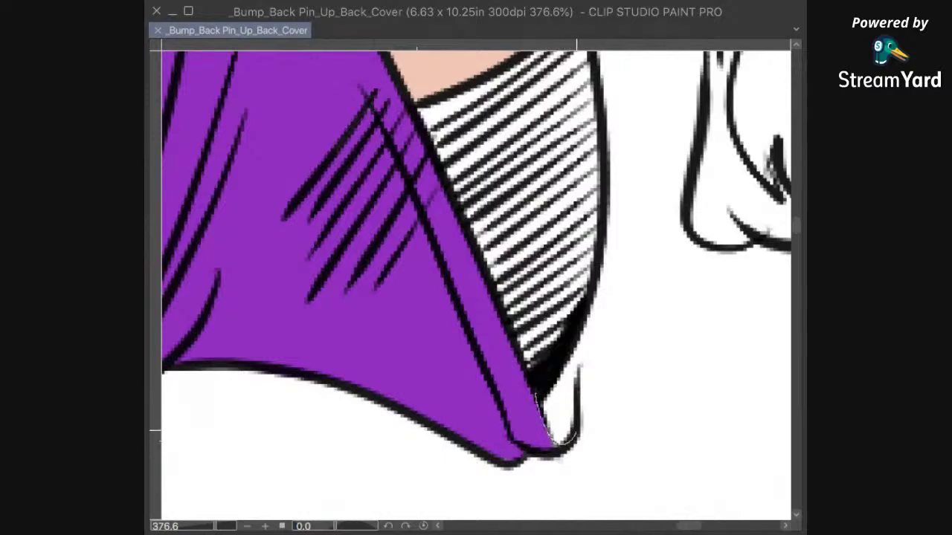
pyautogui.moveTo(602, 198)
pyautogui.mouseDown()
pyautogui.moveTo(599, 95)
pyautogui.moveTo(488, 199)
pyautogui.mouseUp()
pyautogui.moveTo(528, 370); pyautogui.dragTo(536, 395)
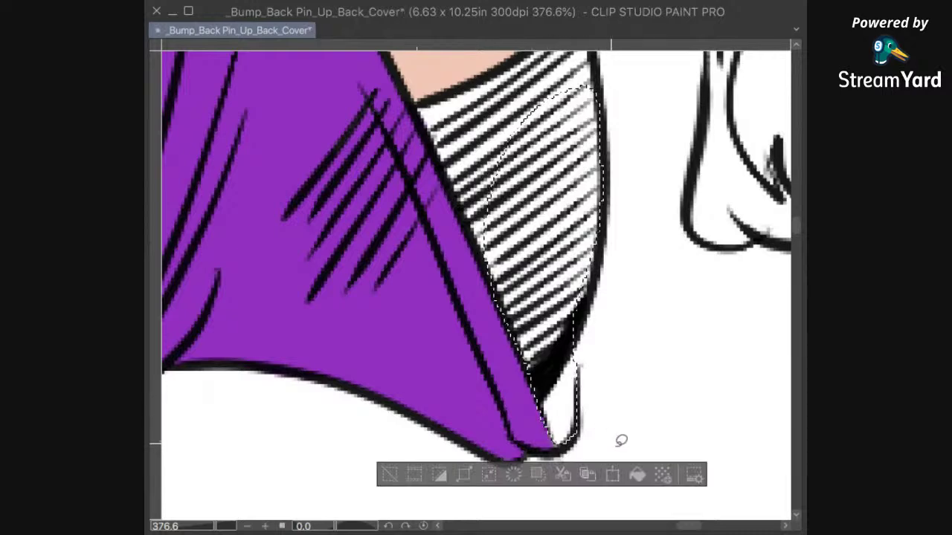
pyautogui.click(636, 476)
pyautogui.moveTo(635, 224); pyautogui.dragTo(640, 364)
pyautogui.hotkey('ctrl', 'd')
# Step: Lasso the sleeve interior's outer edge and the remaining hatching below the forearm and fill them with dark purple
pyautogui.scroll(-2, 627, 234)
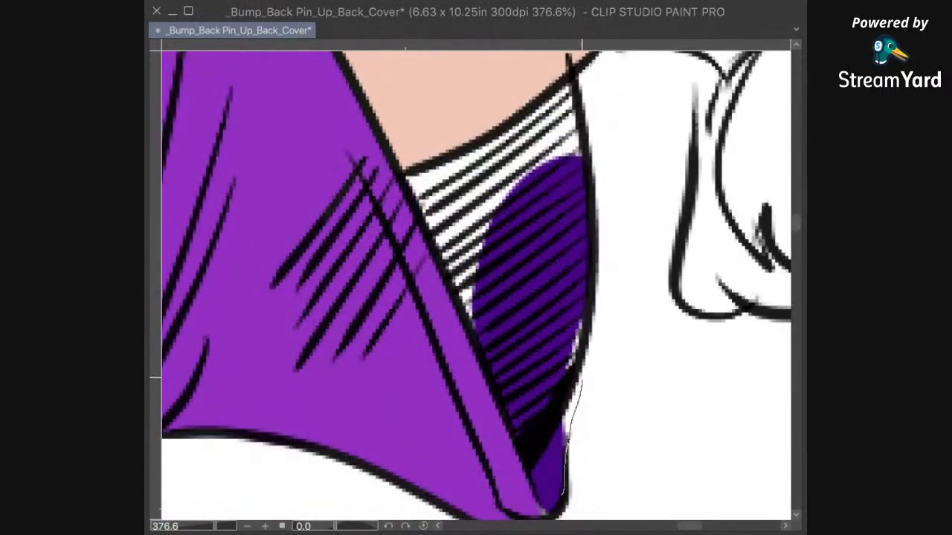
pyautogui.moveTo(587, 296); pyautogui.dragTo(569, 142)
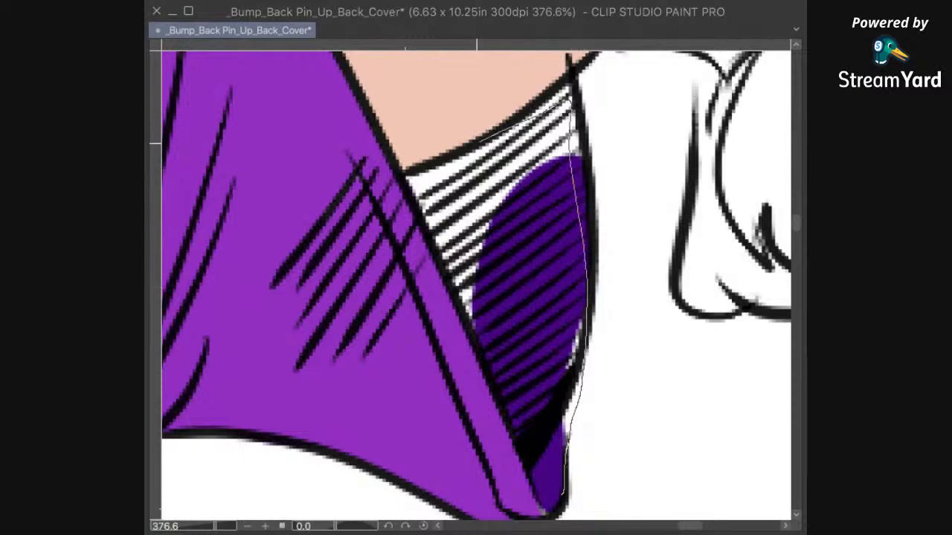
pyautogui.moveTo(453, 291); pyautogui.dragTo(558, 488)
pyautogui.click(591, 507)
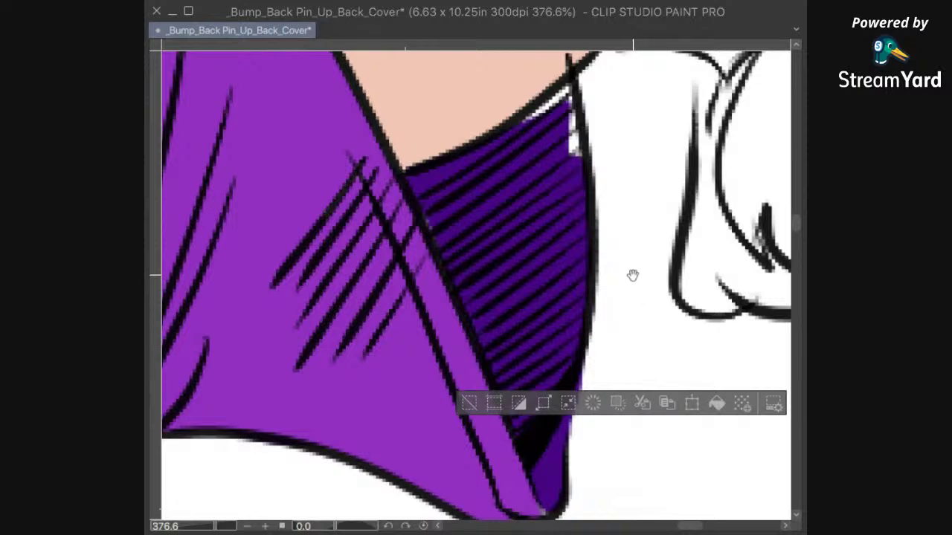
pyautogui.scroll(2, 633, 274)
pyautogui.hotkey('ctrl', 'd')
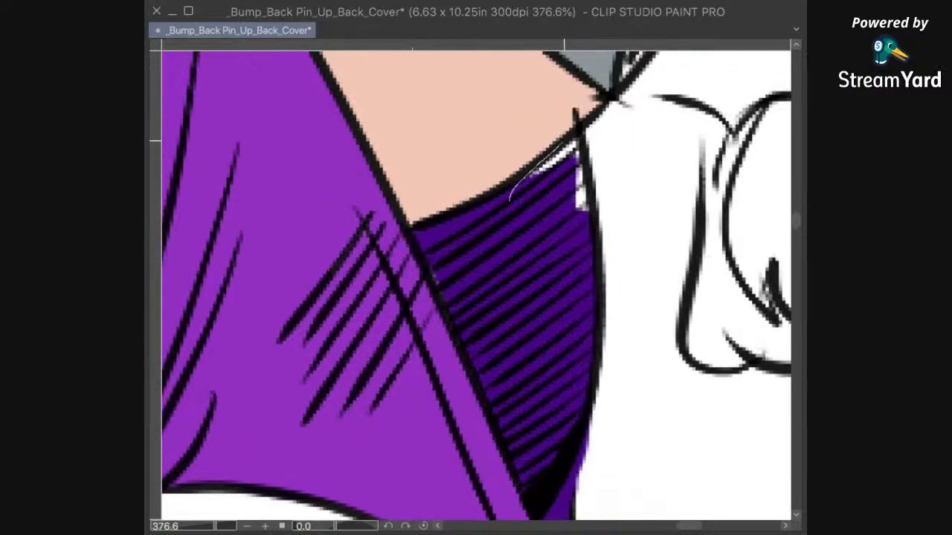
# Step: Fill the leftover white corner where the sleeve interior meets the forearm with dark purple
pyautogui.moveTo(596, 214); pyautogui.dragTo(552, 216)
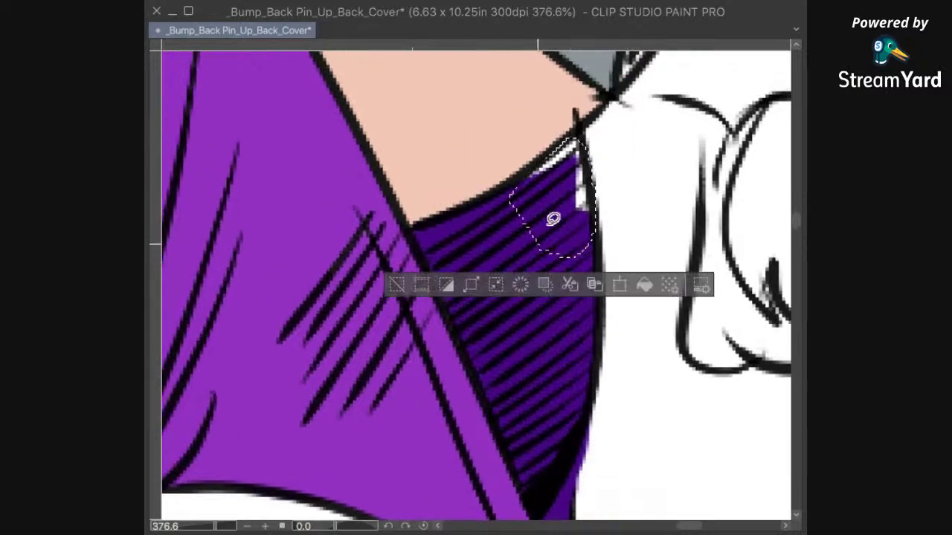
pyautogui.click(642, 283)
pyautogui.scroll(-2, 639, 276)
pyautogui.hotkey('ctrl', 'd')
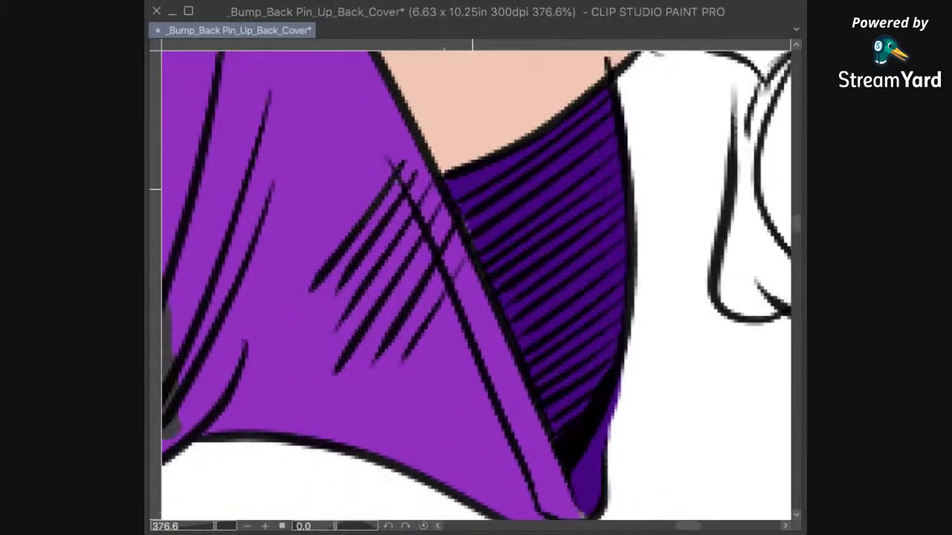
# Step: Fill the tiny gap along the sleeve's inner edge with dark purple and save the illustration
pyautogui.moveTo(465, 230); pyautogui.dragTo(471, 192)
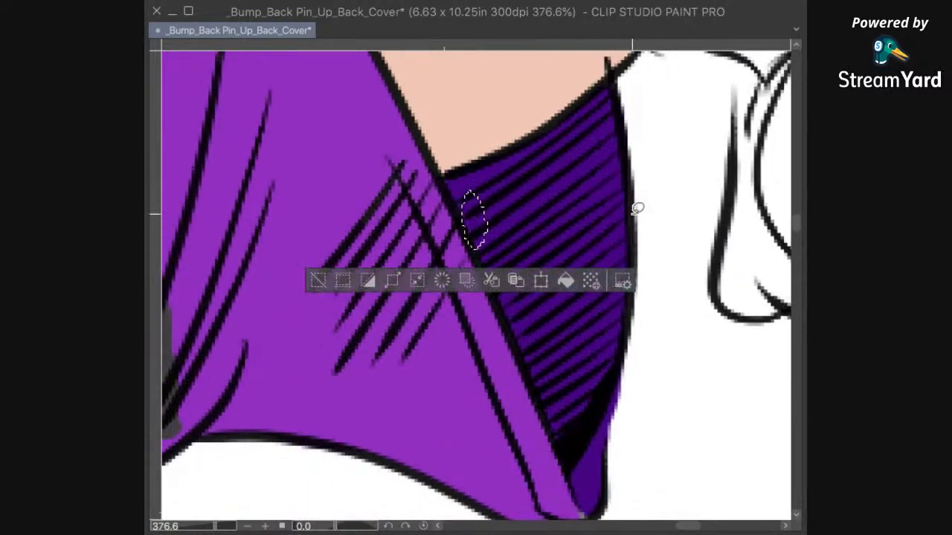
pyautogui.scroll(-10, 649, 147)
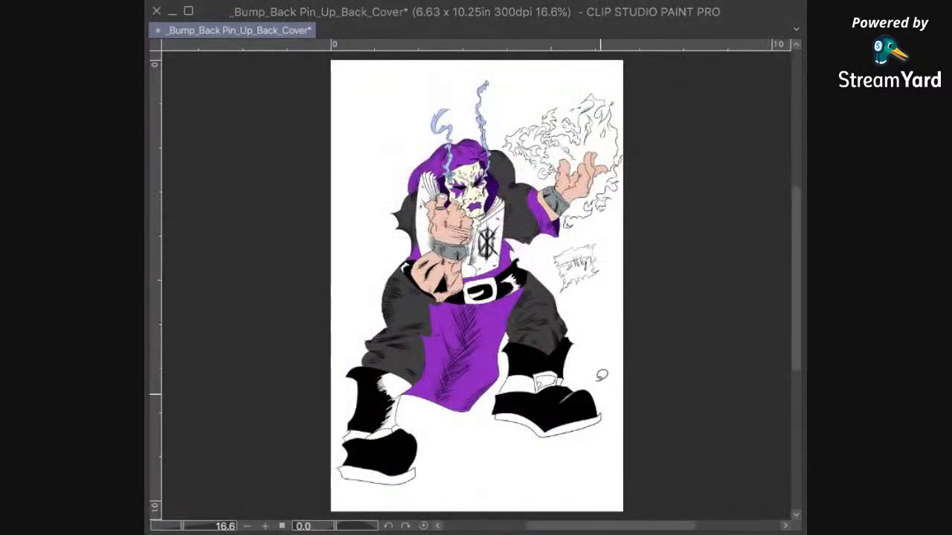
pyautogui.hotkey('ctrl', 's')
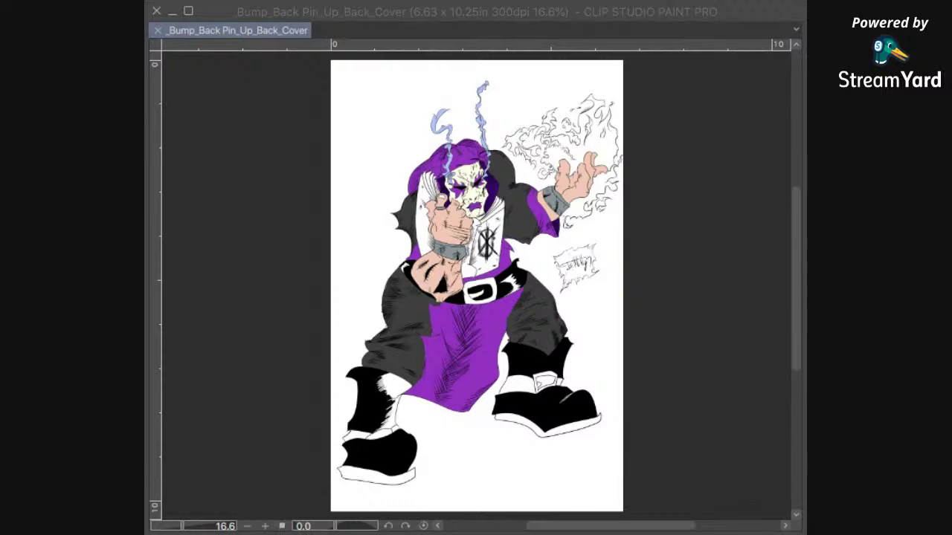
# Step: Brush soft dark purple shading over the central hatching running down the front of the purple robe
pyautogui.click(567, 404)
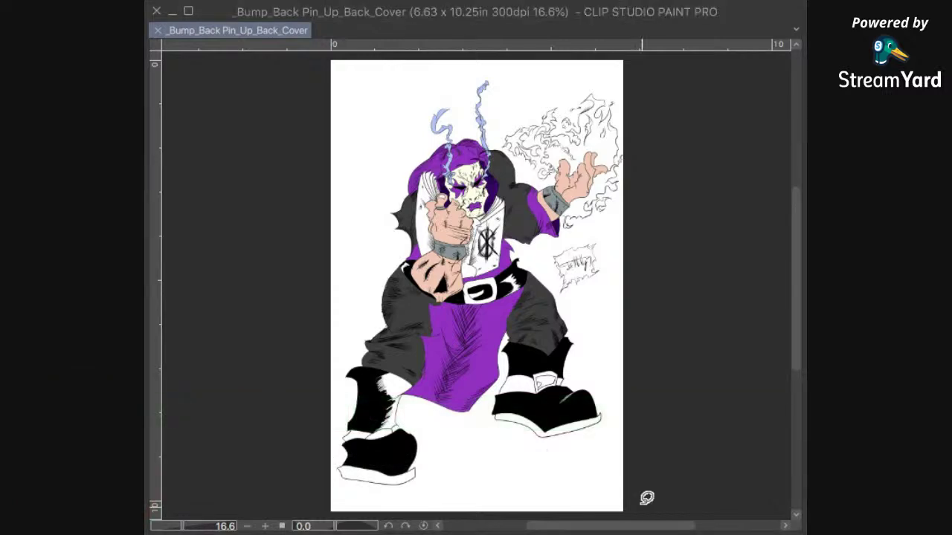
pyautogui.scroll(3, 568, 191)
pyautogui.scroll(4, 568, 202)
pyautogui.moveTo(566, 408); pyautogui.dragTo(621, 273)
pyautogui.moveTo(579, 179); pyautogui.dragTo(524, 344)
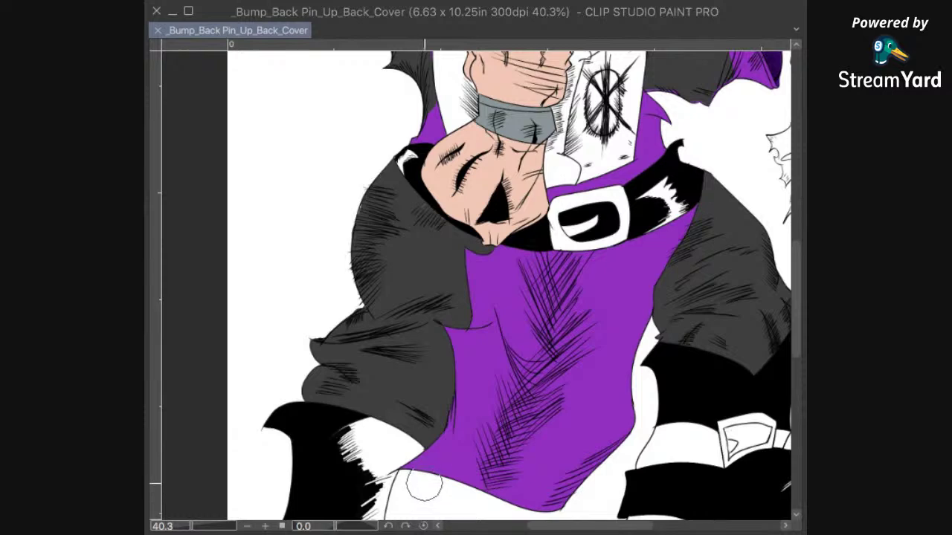
pyautogui.moveTo(572, 275)
pyautogui.mouseDown()
pyautogui.moveTo(564, 298)
pyautogui.moveTo(579, 270)
pyautogui.moveTo(558, 281)
pyautogui.moveTo(566, 272)
pyautogui.moveTo(532, 271)
pyautogui.moveTo(543, 325)
pyautogui.moveTo(562, 260)
pyautogui.moveTo(560, 330)
pyautogui.moveTo(571, 270)
pyautogui.moveTo(579, 346)
pyautogui.moveTo(591, 337)
pyautogui.moveTo(515, 454)
pyautogui.moveTo(587, 283)
pyautogui.moveTo(517, 432)
pyautogui.moveTo(557, 271)
pyautogui.moveTo(519, 403)
pyautogui.moveTo(551, 267)
pyautogui.moveTo(516, 370)
pyautogui.moveTo(509, 289)
pyautogui.moveTo(506, 359)
pyautogui.moveTo(525, 312)
pyautogui.moveTo(489, 467)
pyautogui.moveTo(500, 399)
pyautogui.moveTo(482, 456)
pyautogui.mouseUp()
pyautogui.moveTo(587, 345)
pyautogui.mouseDown()
pyautogui.moveTo(587, 289)
pyautogui.moveTo(599, 287)
pyautogui.mouseUp()
# Step: Brush a dark purple shadow on the robe along the underside of the belt and buckle
pyautogui.scroll(5, 681, 253)
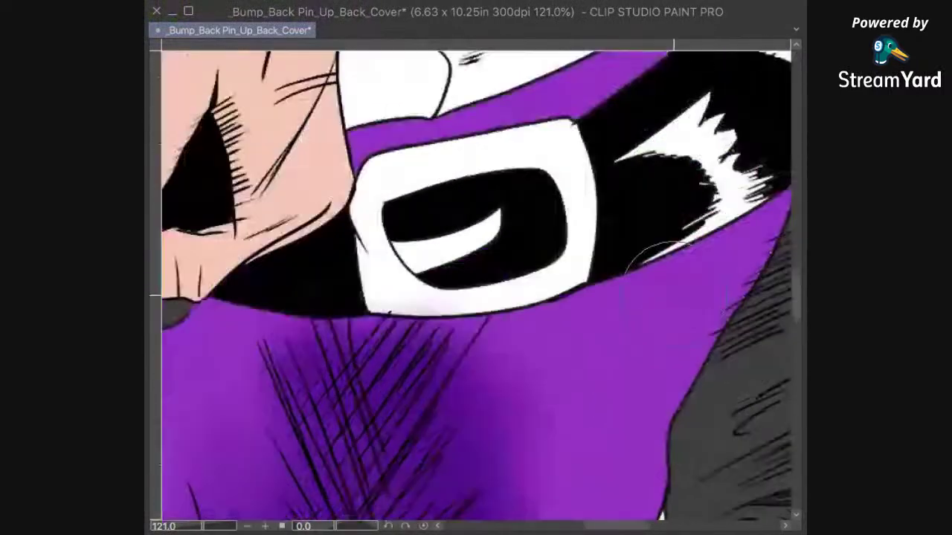
pyautogui.moveTo(662, 260)
pyautogui.mouseDown()
pyautogui.moveTo(673, 236)
pyautogui.moveTo(741, 241)
pyautogui.moveTo(756, 231)
pyautogui.moveTo(693, 258)
pyautogui.moveTo(746, 215)
pyautogui.moveTo(632, 270)
pyautogui.moveTo(594, 276)
pyautogui.mouseUp()
pyautogui.moveTo(754, 452)
pyautogui.mouseDown()
pyautogui.moveTo(767, 428)
pyautogui.moveTo(773, 157)
pyautogui.moveTo(780, 175)
pyautogui.mouseUp()
pyautogui.moveTo(565, 161)
pyautogui.mouseDown()
pyautogui.moveTo(528, 255)
pyautogui.moveTo(486, 332)
pyautogui.moveTo(449, 374)
pyautogui.moveTo(609, 260)
pyautogui.mouseUp()
pyautogui.moveTo(614, 163)
pyautogui.mouseDown()
pyautogui.moveTo(538, 274)
pyautogui.moveTo(550, 244)
pyautogui.moveTo(445, 369)
pyautogui.moveTo(501, 327)
pyautogui.moveTo(416, 380)
pyautogui.moveTo(430, 373)
pyautogui.moveTo(416, 390)
pyautogui.moveTo(416, 412)
pyautogui.moveTo(443, 377)
pyautogui.moveTo(420, 385)
pyautogui.moveTo(427, 368)
pyautogui.moveTo(422, 377)
pyautogui.moveTo(472, 339)
pyautogui.moveTo(511, 288)
pyautogui.mouseUp()
pyautogui.moveTo(561, 263)
pyautogui.mouseDown()
pyautogui.moveTo(537, 295)
pyautogui.moveTo(533, 272)
pyautogui.moveTo(531, 293)
pyautogui.moveTo(556, 285)
pyautogui.mouseUp()
# Step: Extend the dark purple shadow along the belt toward the hip and even it out beside the buckle
pyautogui.scroll(10, 506, 290)
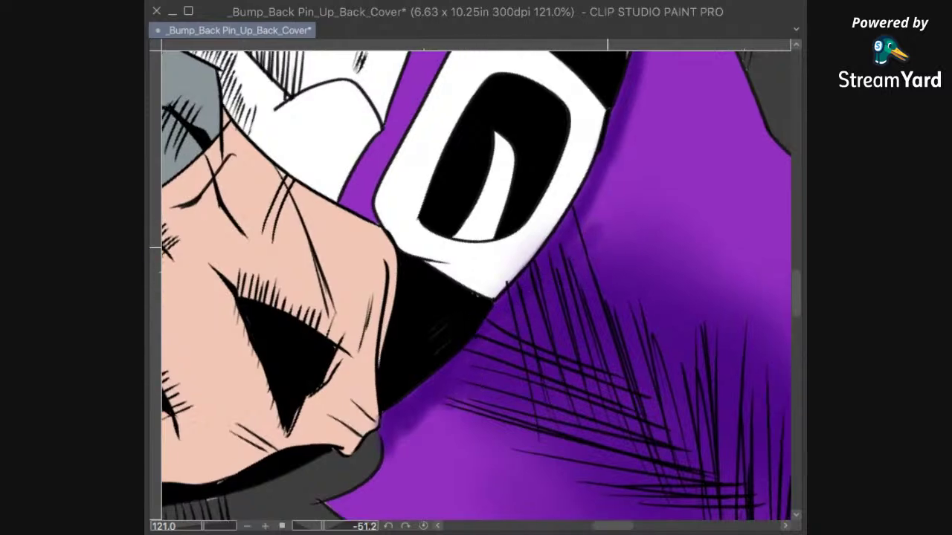
pyautogui.scroll(7, 493, 282)
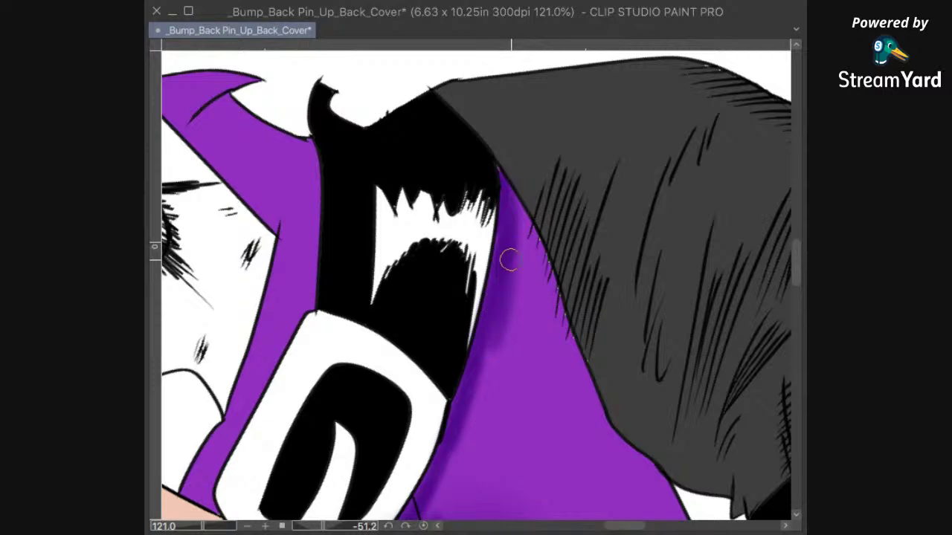
pyautogui.moveTo(503, 331); pyautogui.dragTo(588, 90)
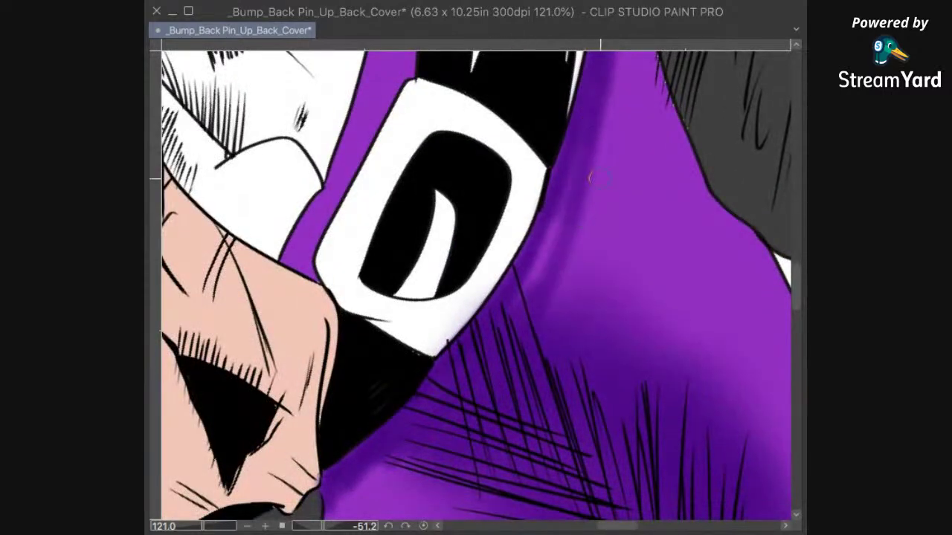
pyautogui.moveTo(591, 145); pyautogui.dragTo(512, 338)
pyautogui.moveTo(571, 171)
pyautogui.mouseDown()
pyautogui.moveTo(509, 334)
pyautogui.moveTo(557, 235)
pyautogui.moveTo(541, 262)
pyautogui.mouseUp()
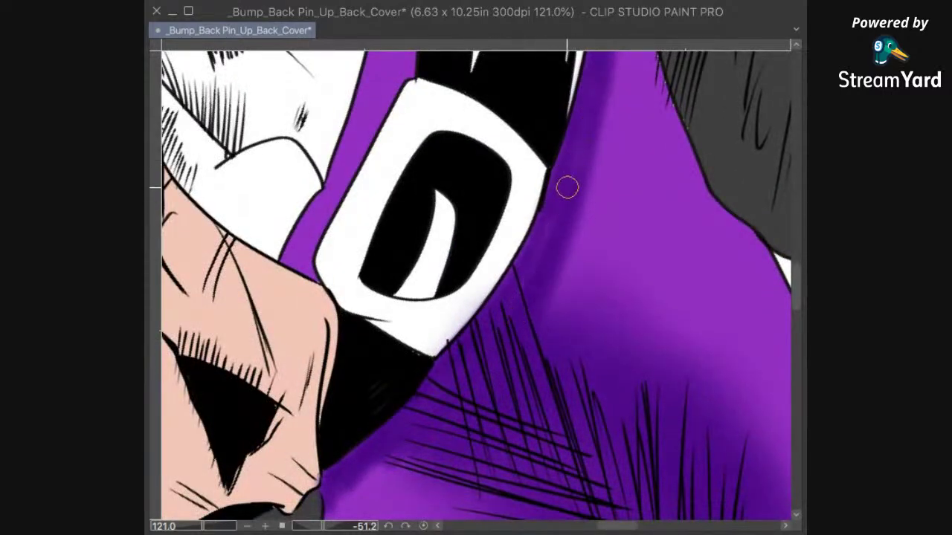
# Step: Reset the canvas rotation and brush dark purple over the hatched lower edge of the robe beside the buckled boot
pyautogui.hotkey('ctrl', '0')
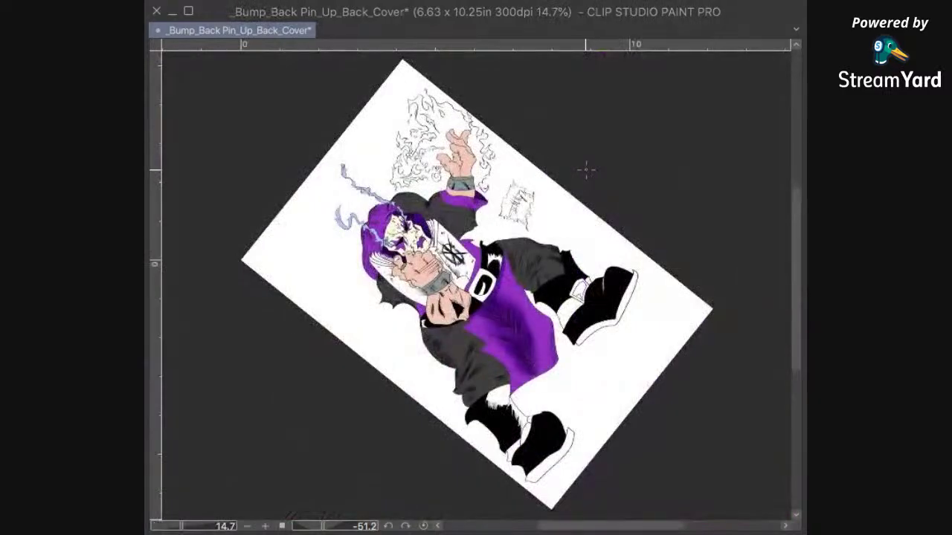
pyautogui.hotkey('ctrl', '@')
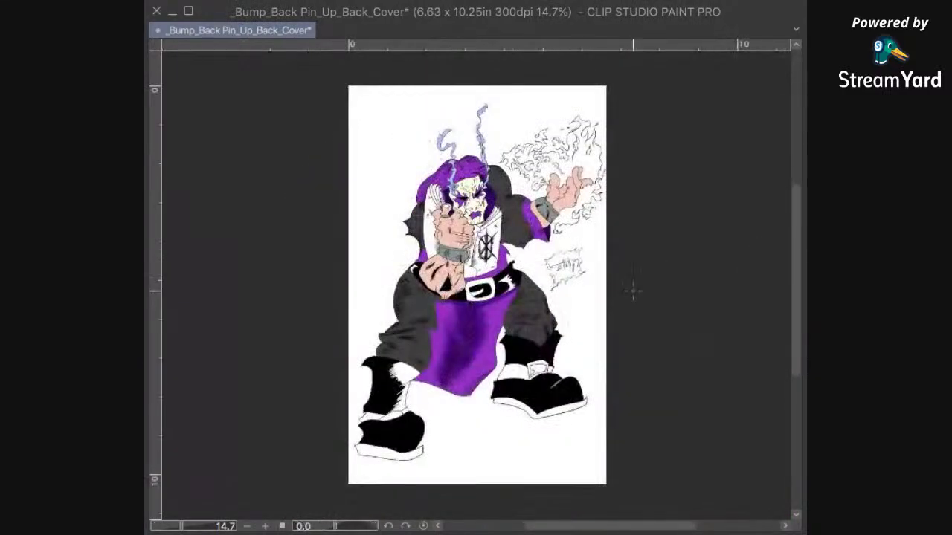
pyautogui.scroll(4, 503, 367)
pyautogui.scroll(5, 502, 366)
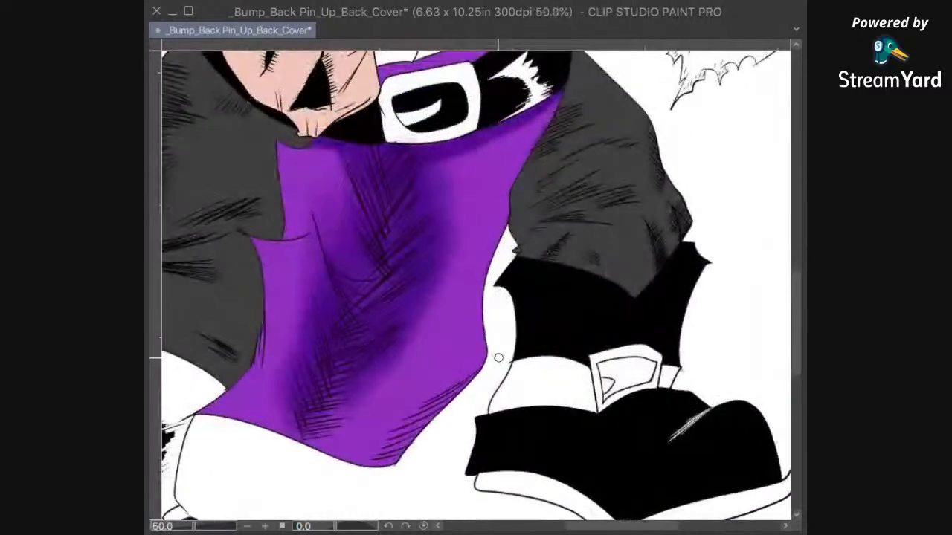
pyautogui.moveTo(499, 357); pyautogui.dragTo(664, 239)
pyautogui.moveTo(672, 187)
pyautogui.mouseDown()
pyautogui.moveTo(652, 245)
pyautogui.moveTo(533, 329)
pyautogui.mouseUp()
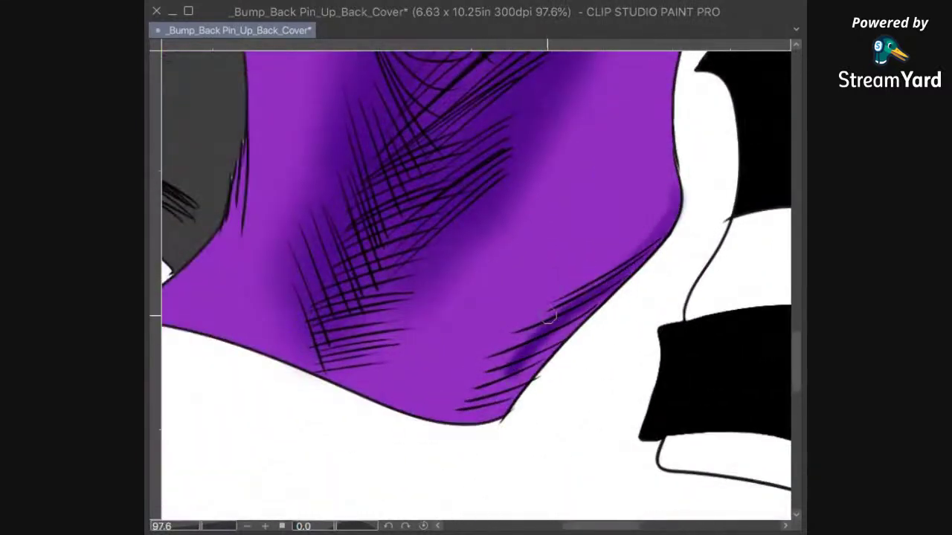
pyautogui.moveTo(649, 236)
pyautogui.mouseDown()
pyautogui.moveTo(565, 304)
pyautogui.moveTo(507, 368)
pyautogui.moveTo(559, 311)
pyautogui.moveTo(534, 328)
pyautogui.moveTo(539, 313)
pyautogui.moveTo(487, 361)
pyautogui.moveTo(550, 309)
pyautogui.moveTo(479, 392)
pyautogui.moveTo(480, 377)
pyautogui.moveTo(564, 297)
pyautogui.moveTo(510, 333)
pyautogui.moveTo(632, 249)
pyautogui.moveTo(510, 395)
pyautogui.moveTo(563, 329)
pyautogui.moveTo(493, 398)
pyautogui.moveTo(516, 357)
pyautogui.moveTo(485, 412)
pyautogui.moveTo(487, 372)
pyautogui.moveTo(452, 416)
pyautogui.moveTo(516, 391)
pyautogui.moveTo(494, 409)
pyautogui.moveTo(550, 341)
pyautogui.moveTo(513, 385)
pyautogui.mouseUp()
pyautogui.moveTo(529, 335)
pyautogui.mouseDown()
pyautogui.moveTo(705, 304)
pyautogui.moveTo(655, 383)
pyautogui.moveTo(660, 432)
pyautogui.mouseUp()
# Step: Shade the robe dark purple along the hatched trouser edge above the unbuckled boot, covering the small white gaps
pyautogui.scroll(5, 618, 282)
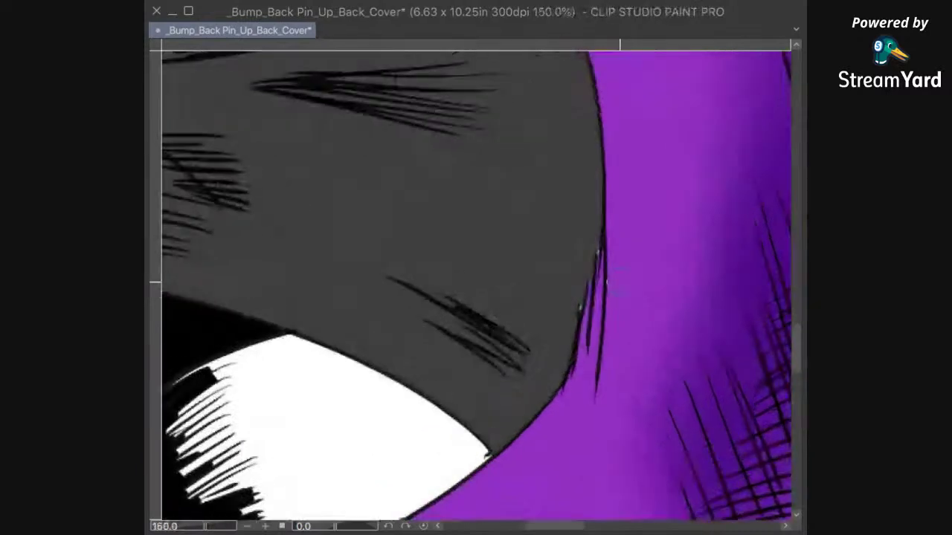
pyautogui.moveTo(595, 266)
pyautogui.mouseDown()
pyautogui.moveTo(590, 343)
pyautogui.moveTo(597, 260)
pyautogui.moveTo(566, 399)
pyautogui.mouseUp()
pyautogui.moveTo(592, 362); pyautogui.dragTo(581, 406)
pyautogui.moveTo(614, 455)
pyautogui.mouseDown()
pyautogui.moveTo(733, 206)
pyautogui.moveTo(683, 244)
pyautogui.mouseUp()
pyautogui.moveTo(662, 168)
pyautogui.mouseDown()
pyautogui.moveTo(656, 199)
pyautogui.moveTo(518, 298)
pyautogui.moveTo(574, 266)
pyautogui.mouseUp()
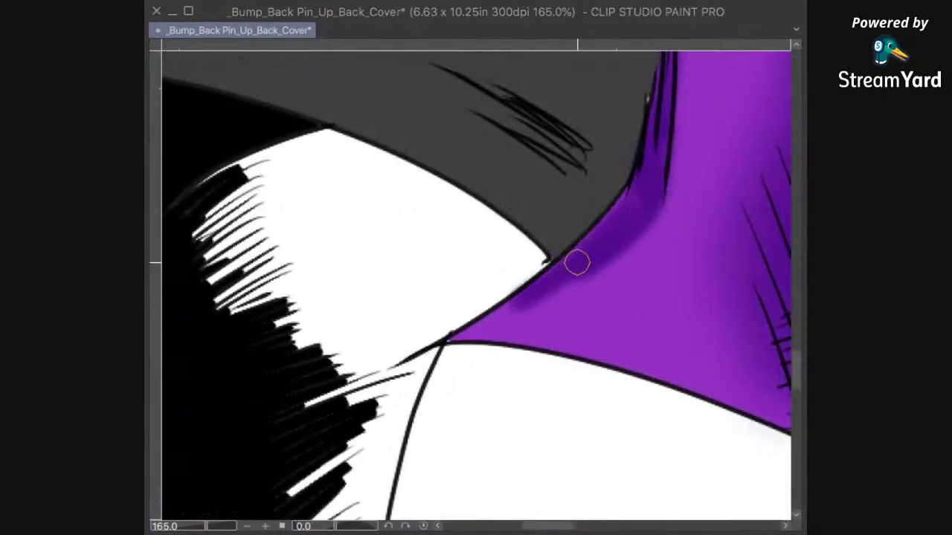
pyautogui.moveTo(690, 141); pyautogui.dragTo(537, 360)
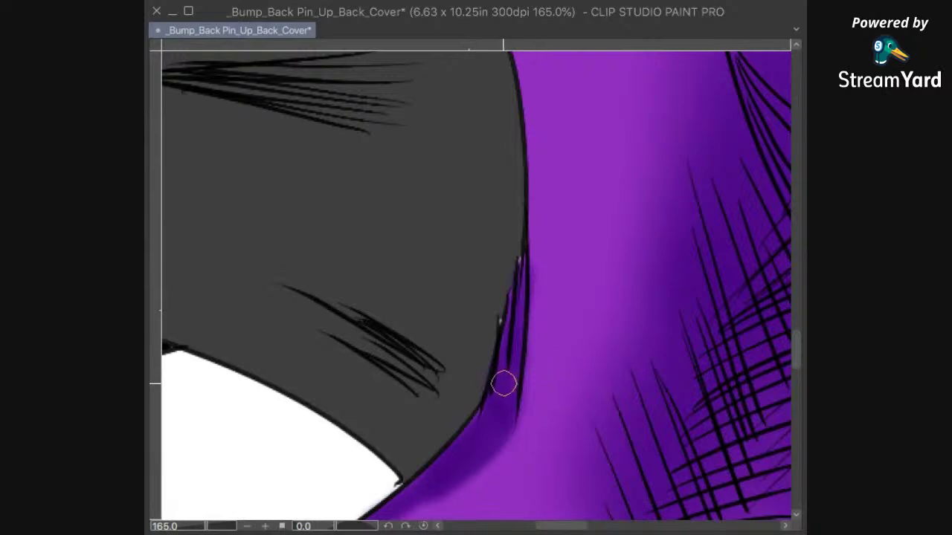
pyautogui.moveTo(524, 280); pyautogui.dragTo(517, 284)
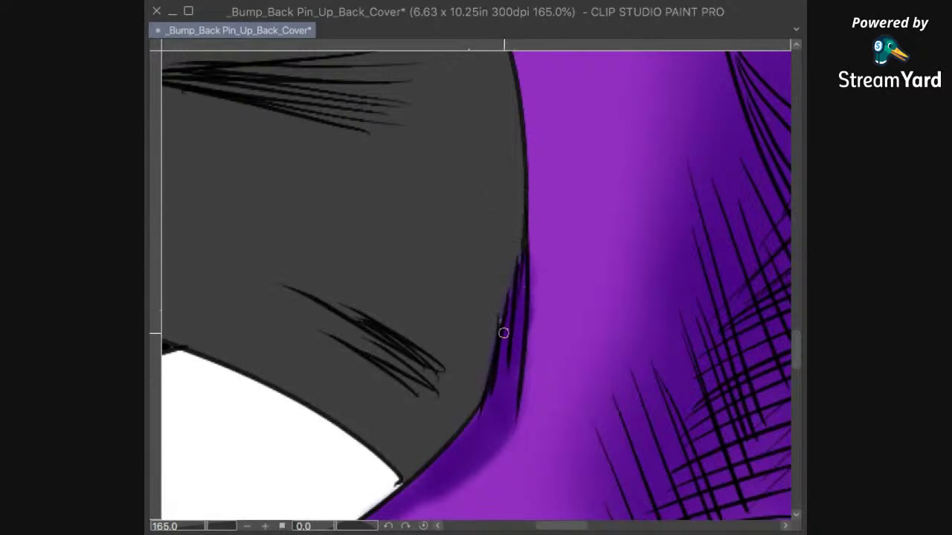
# Step: Brush dark purple shading around the robe's curved fold line beside the upper trouser leg and save the illustration
pyautogui.moveTo(598, 177)
pyautogui.mouseDown()
pyautogui.moveTo(560, 291)
pyautogui.moveTo(491, 414)
pyautogui.moveTo(506, 393)
pyautogui.mouseUp()
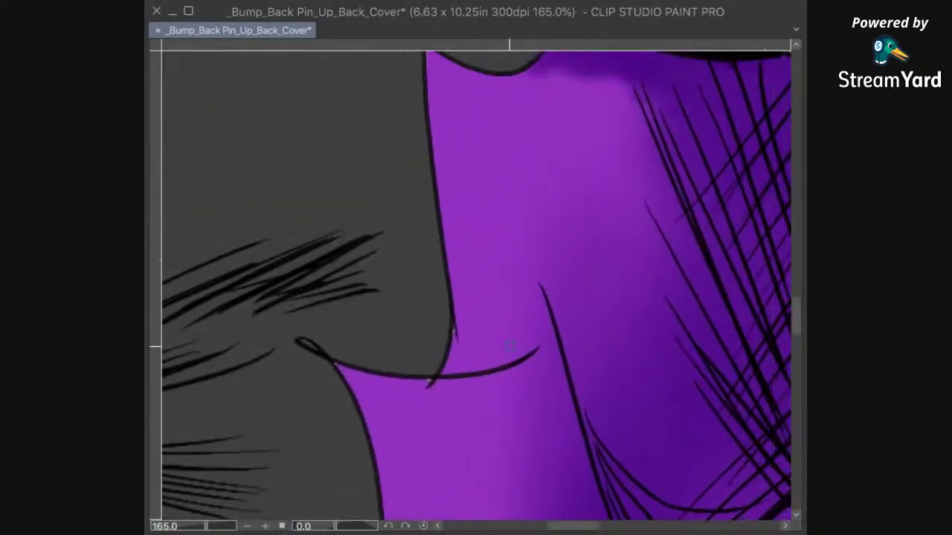
pyautogui.moveTo(456, 323)
pyautogui.mouseDown()
pyautogui.moveTo(470, 358)
pyautogui.moveTo(457, 342)
pyautogui.moveTo(445, 368)
pyautogui.moveTo(472, 364)
pyautogui.moveTo(446, 372)
pyautogui.moveTo(483, 373)
pyautogui.moveTo(461, 371)
pyautogui.moveTo(531, 349)
pyautogui.moveTo(523, 363)
pyautogui.moveTo(461, 392)
pyautogui.moveTo(485, 386)
pyautogui.moveTo(437, 385)
pyautogui.moveTo(468, 380)
pyautogui.moveTo(452, 371)
pyautogui.moveTo(477, 315)
pyautogui.moveTo(477, 275)
pyautogui.moveTo(540, 326)
pyautogui.moveTo(519, 373)
pyautogui.moveTo(490, 379)
pyautogui.moveTo(508, 362)
pyautogui.moveTo(456, 382)
pyautogui.moveTo(516, 359)
pyautogui.moveTo(488, 377)
pyautogui.moveTo(497, 368)
pyautogui.moveTo(451, 360)
pyautogui.moveTo(452, 350)
pyautogui.moveTo(461, 351)
pyautogui.moveTo(450, 366)
pyautogui.moveTo(458, 339)
pyautogui.mouseUp()
pyautogui.press('[')
pyautogui.press('[')
pyautogui.press('[')
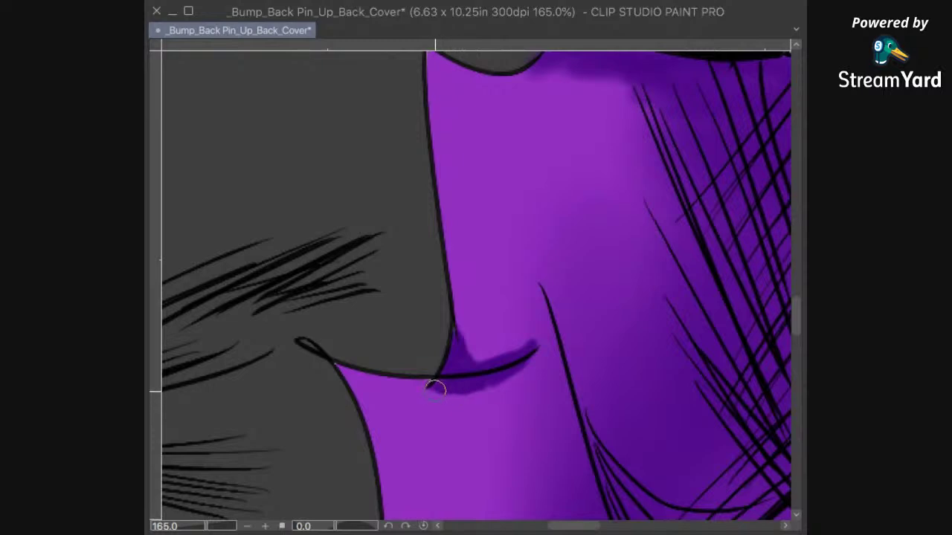
pyautogui.moveTo(433, 382); pyautogui.dragTo(529, 361)
pyautogui.moveTo(437, 392)
pyautogui.mouseDown()
pyautogui.moveTo(483, 383)
pyautogui.moveTo(538, 346)
pyautogui.moveTo(518, 369)
pyautogui.moveTo(540, 328)
pyautogui.moveTo(479, 368)
pyautogui.moveTo(525, 343)
pyautogui.moveTo(464, 369)
pyautogui.moveTo(489, 363)
pyautogui.moveTo(533, 308)
pyautogui.mouseUp()
pyautogui.scroll(-9, 533, 307)
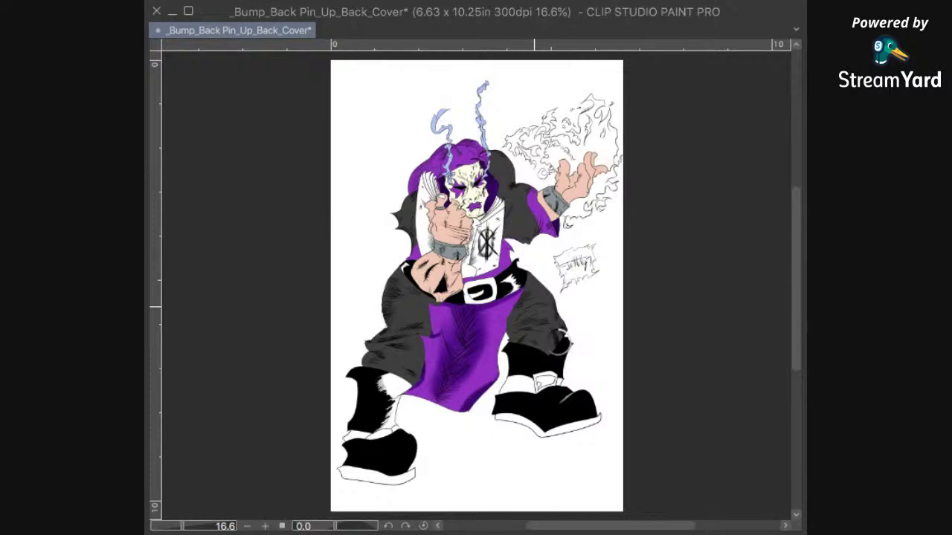
pyautogui.scroll(6, 439, 299)
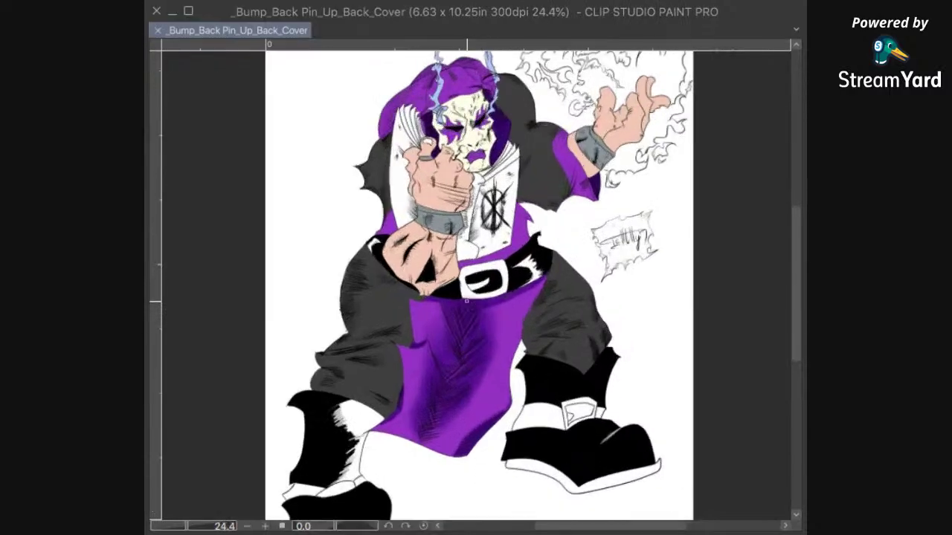
# Step: Brush dark purple shadow onto the robe below the belt and fingertip, out to the grey trouser edge, and undo the last two strokes
pyautogui.scroll(3, 439, 299)
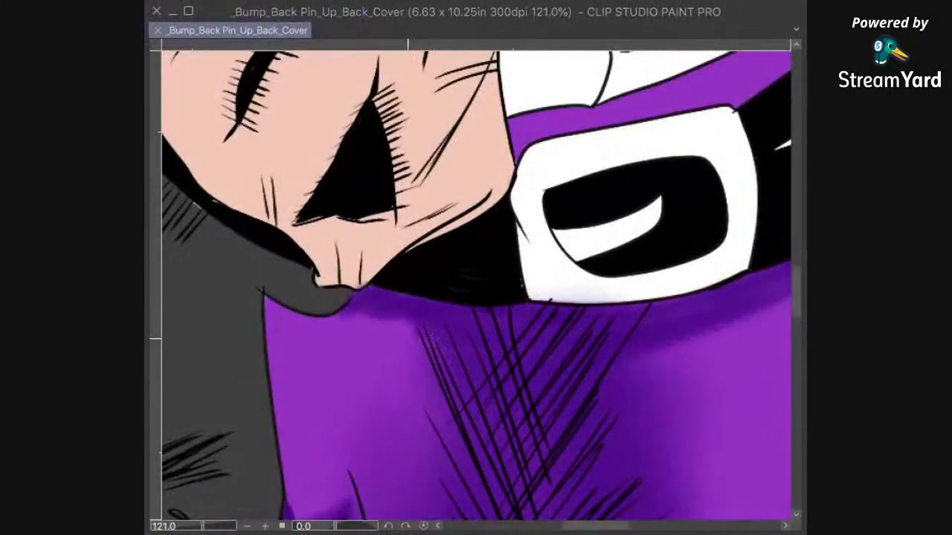
pyautogui.moveTo(408, 333); pyautogui.dragTo(543, 310)
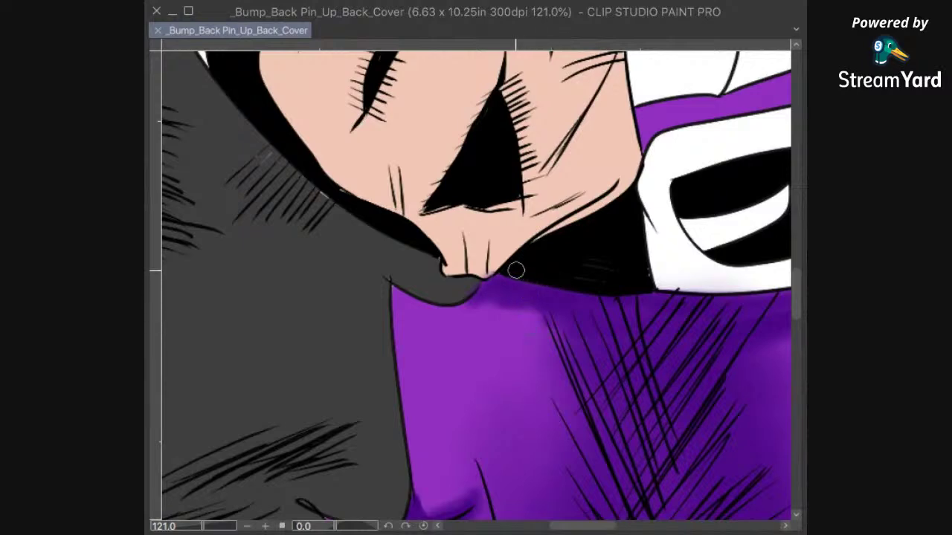
pyautogui.moveTo(557, 298)
pyautogui.mouseDown()
pyautogui.moveTo(502, 284)
pyautogui.moveTo(518, 293)
pyautogui.moveTo(501, 286)
pyautogui.moveTo(482, 300)
pyautogui.moveTo(499, 295)
pyautogui.moveTo(491, 308)
pyautogui.moveTo(464, 316)
pyautogui.mouseUp()
pyautogui.moveTo(334, 526); pyautogui.dragTo(328, 525)
pyautogui.moveTo(505, 286)
pyautogui.mouseDown()
pyautogui.moveTo(553, 280)
pyautogui.moveTo(482, 325)
pyautogui.moveTo(498, 310)
pyautogui.moveTo(405, 329)
pyautogui.moveTo(427, 361)
pyautogui.moveTo(423, 351)
pyautogui.moveTo(435, 339)
pyautogui.moveTo(514, 316)
pyautogui.moveTo(486, 317)
pyautogui.moveTo(490, 331)
pyautogui.moveTo(468, 340)
pyautogui.moveTo(456, 334)
pyautogui.moveTo(428, 368)
pyautogui.moveTo(454, 344)
pyautogui.moveTo(410, 325)
pyautogui.moveTo(431, 361)
pyautogui.moveTo(456, 346)
pyautogui.moveTo(483, 284)
pyautogui.mouseUp()
pyautogui.press('super+z')
pyautogui.press('super+z')
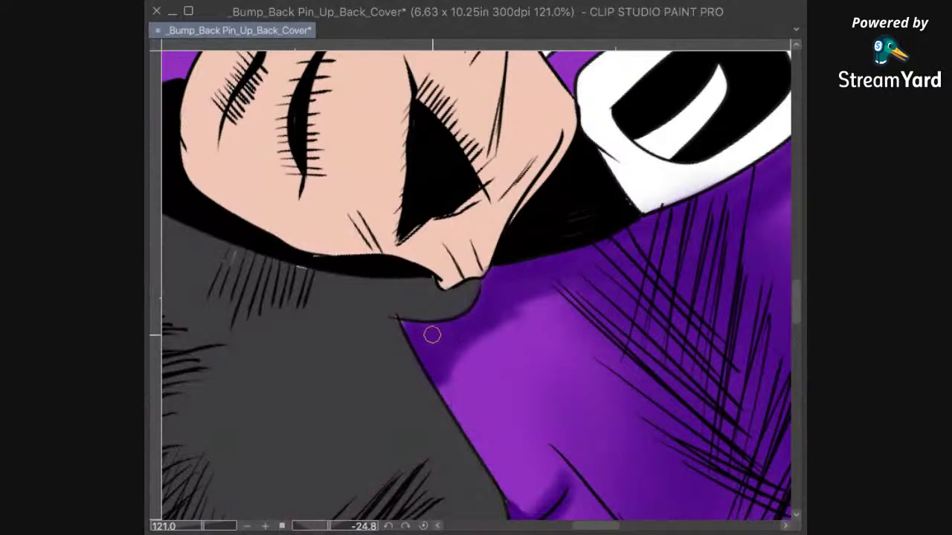
# Step: Reduce the brush size and work dark purple into the robe's corner along the curved trouser outline beneath the fingertip
pyautogui.scroll(5, 499, 251)
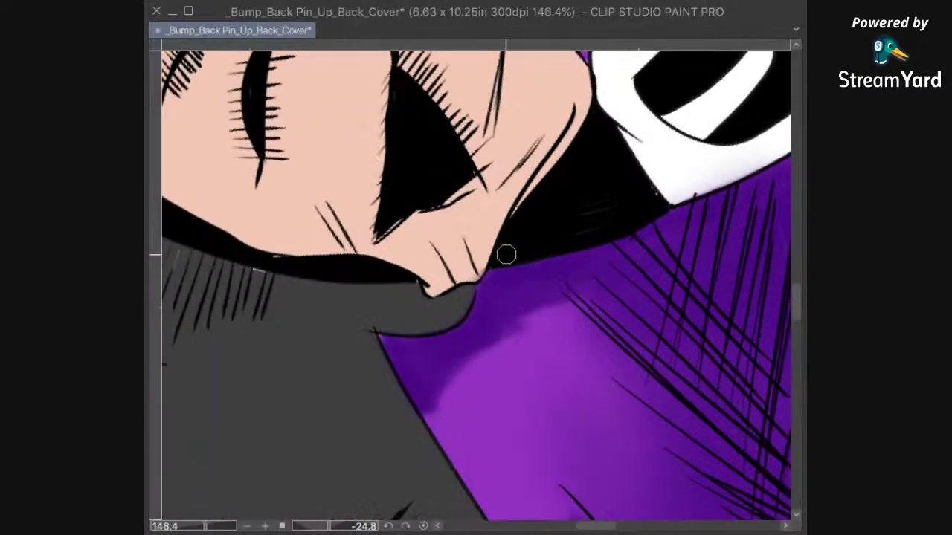
pyautogui.press('[')
pyautogui.press('[')
pyautogui.press('[')
pyautogui.press('[')
pyautogui.press('[')
pyautogui.press('[')
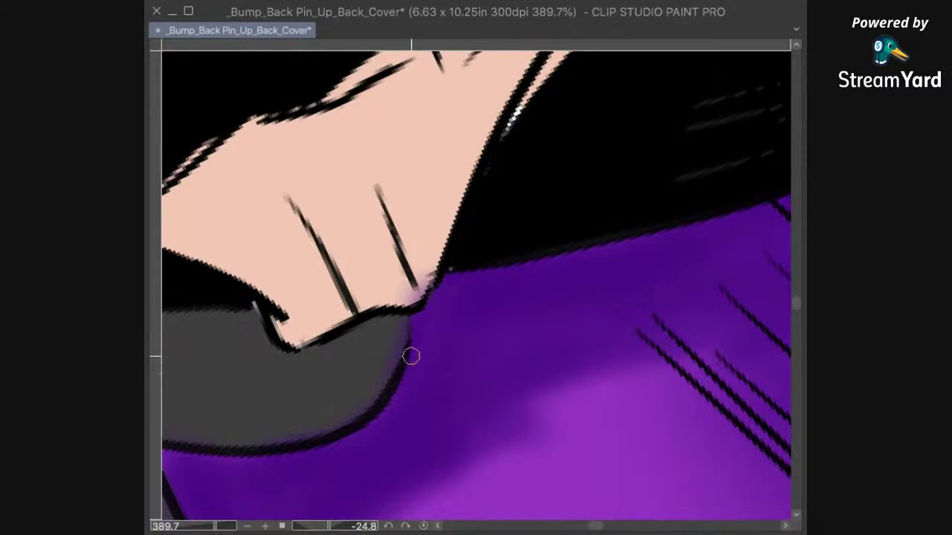
pyautogui.moveTo(412, 410); pyautogui.dragTo(520, 286)
pyautogui.moveTo(426, 344)
pyautogui.mouseDown()
pyautogui.moveTo(479, 316)
pyautogui.moveTo(362, 323)
pyautogui.moveTo(316, 306)
pyautogui.mouseUp()
# Step: Erase the dark purple overspill from the fingertip and from the grey trousers along the robe's outline
pyautogui.press('e')
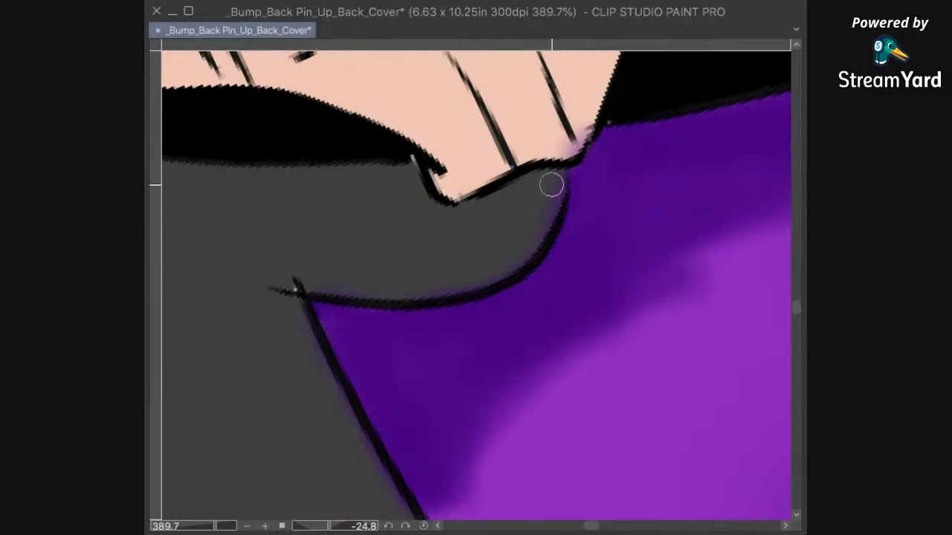
pyautogui.moveTo(571, 140); pyautogui.dragTo(589, 111)
pyautogui.press('space')
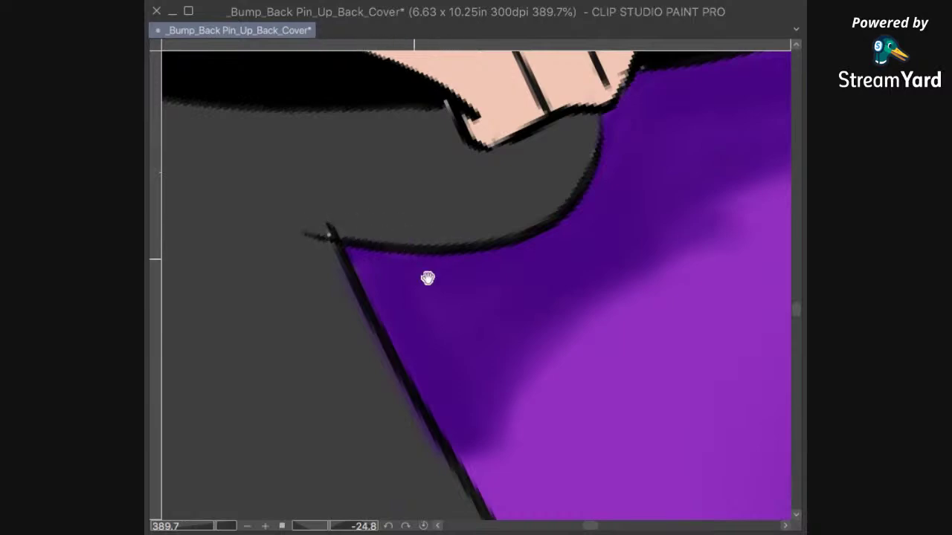
pyautogui.moveTo(509, 372); pyautogui.dragTo(505, 344)
pyautogui.moveTo(343, 248)
pyautogui.mouseDown()
pyautogui.moveTo(406, 383)
pyautogui.moveTo(442, 432)
pyautogui.mouseUp()
pyautogui.moveTo(438, 249); pyautogui.dragTo(465, 318)
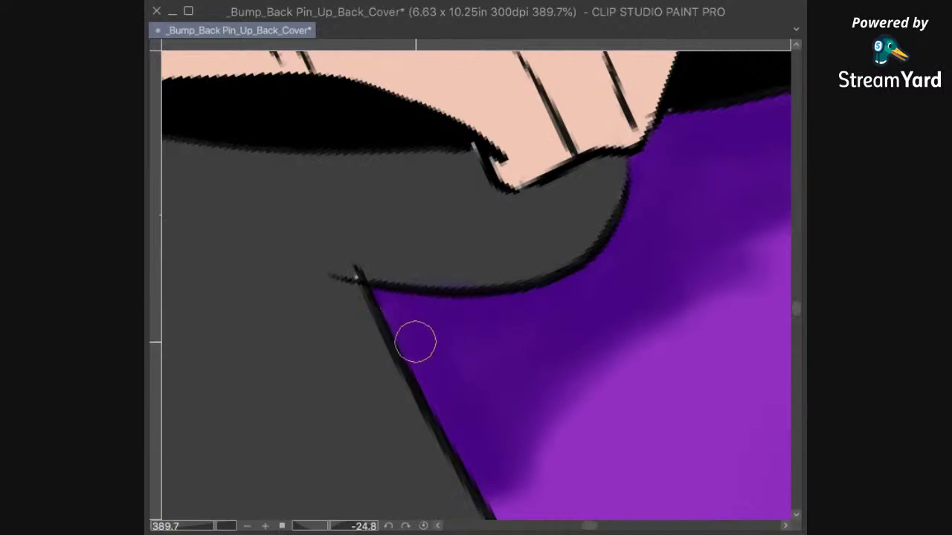
pyautogui.moveTo(666, 206); pyautogui.dragTo(588, 301)
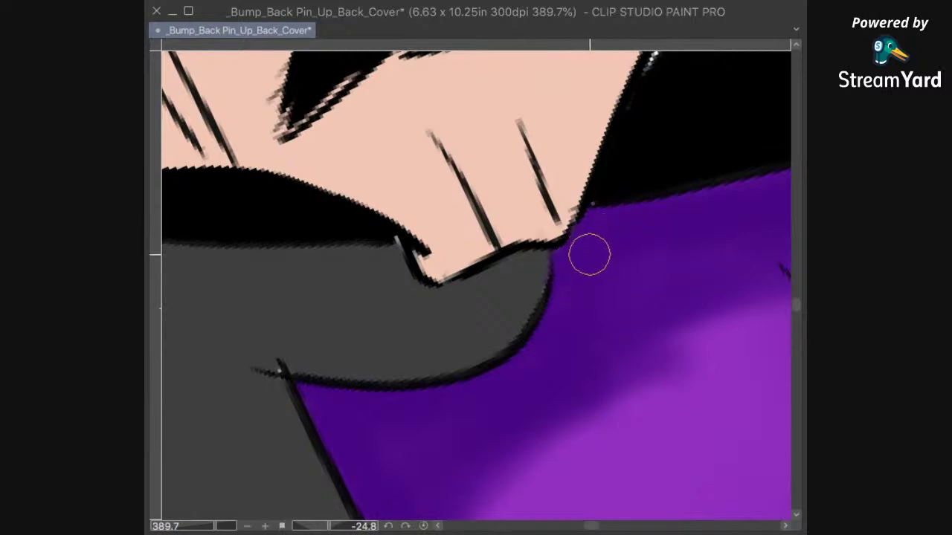
# Step: Reset the canvas rotation, fit the whole page in view and save the illustration
pyautogui.click(423, 525)
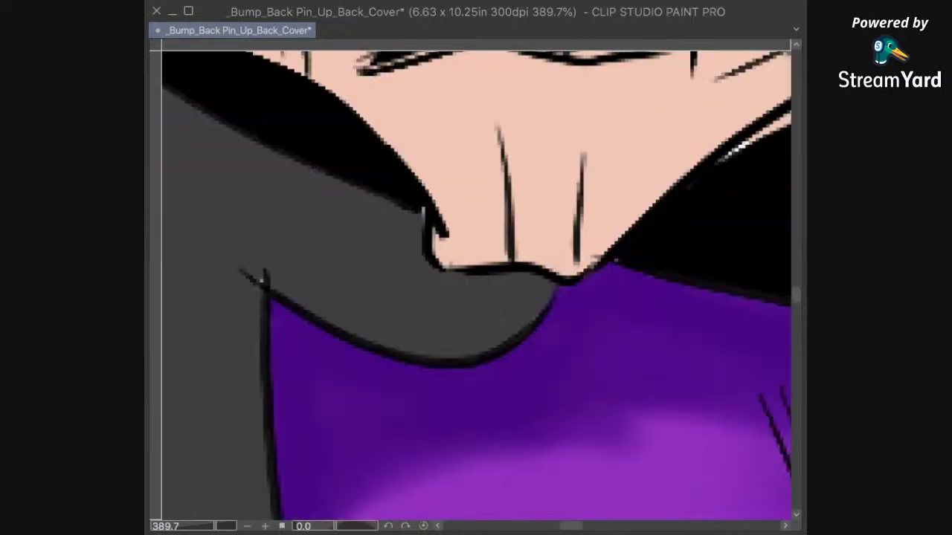
pyautogui.hotkey('ctrl', '0')
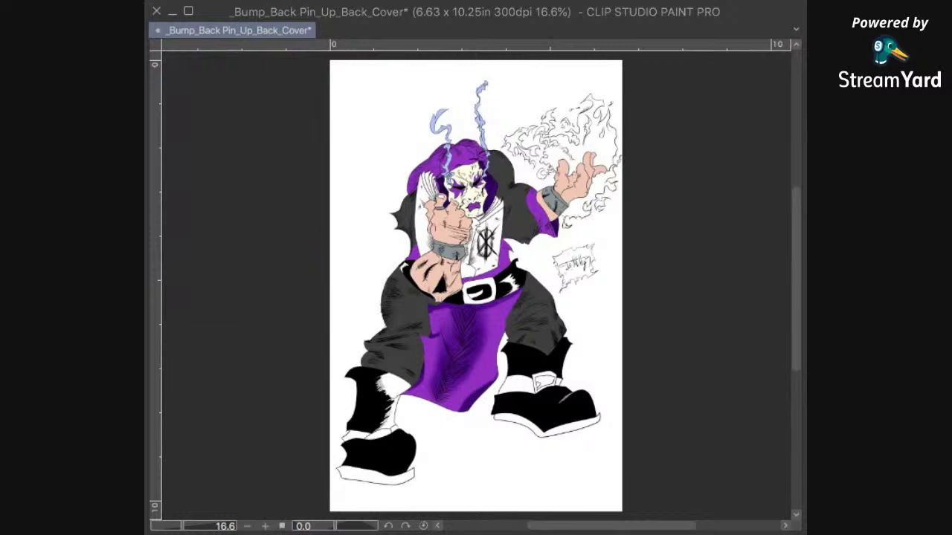
pyautogui.hotkey('ctrl', 's')
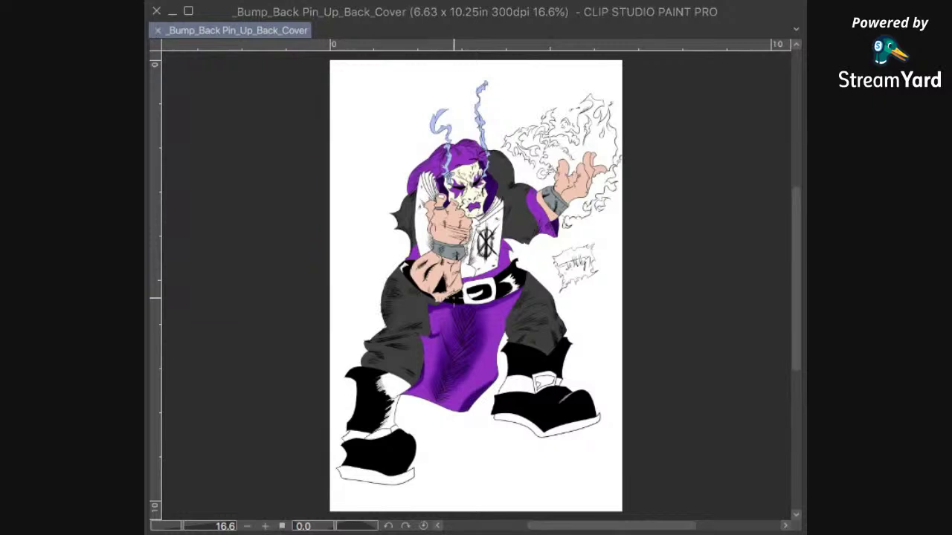
# Step: Blend the shadow edge on the robe below the belt, touch up the robe's bottom hem and save the illustration
pyautogui.scroll(5, 467, 319)
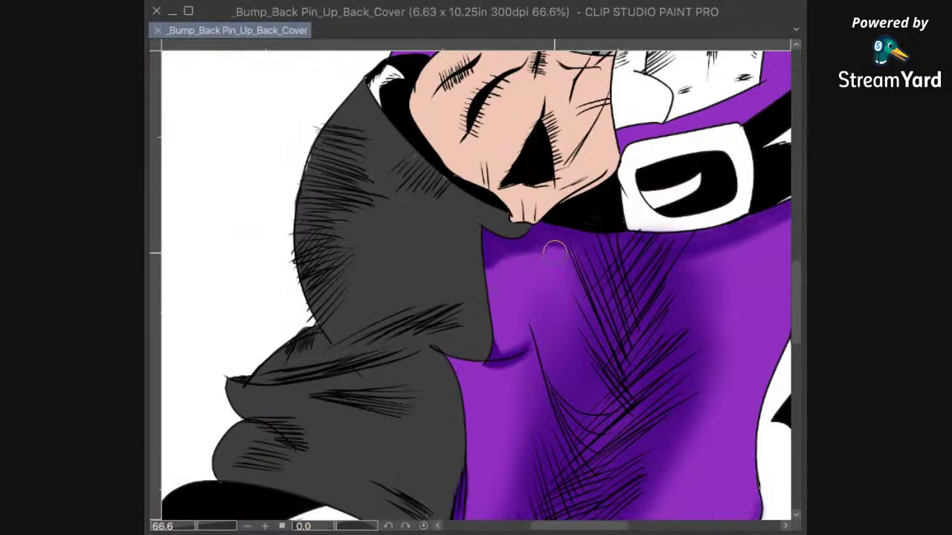
pyautogui.moveTo(555, 249); pyautogui.dragTo(540, 254)
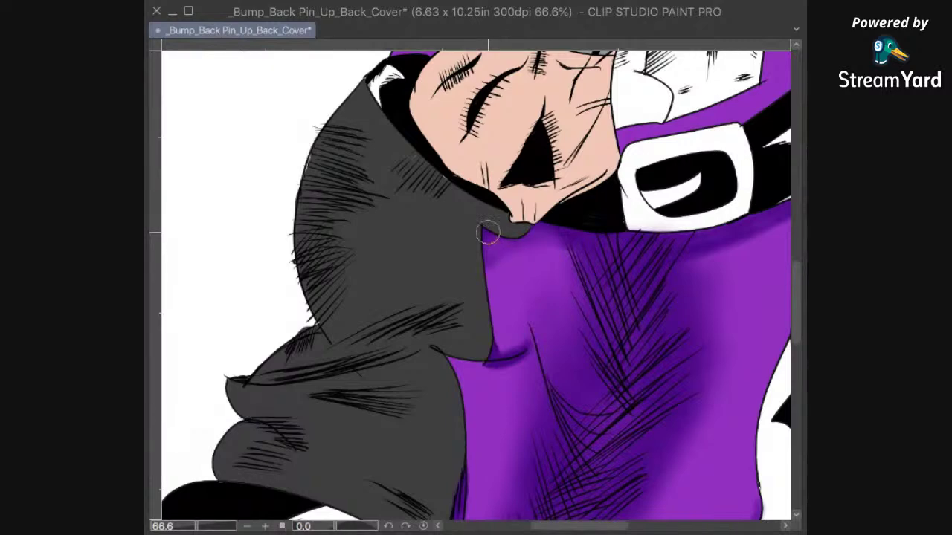
pyautogui.scroll(-4, 518, 246)
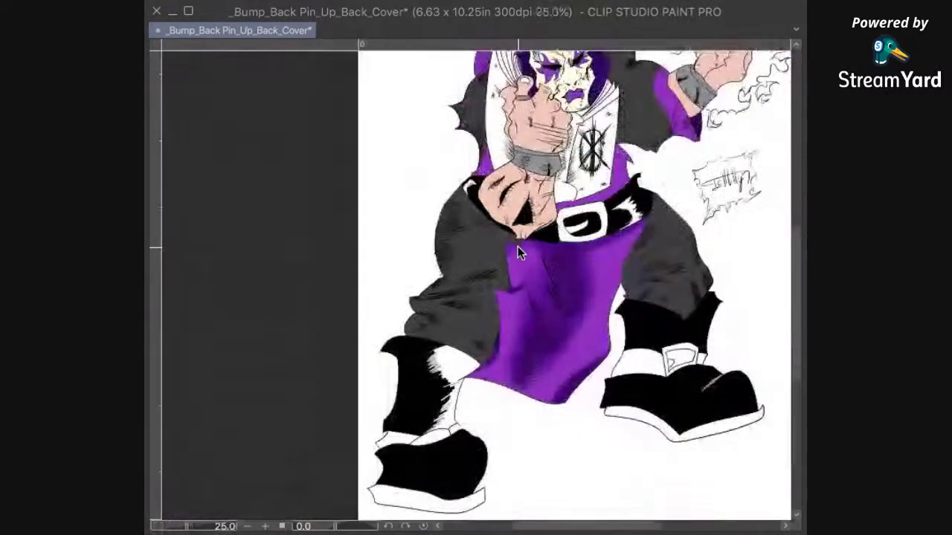
pyautogui.scroll(2, 517, 247)
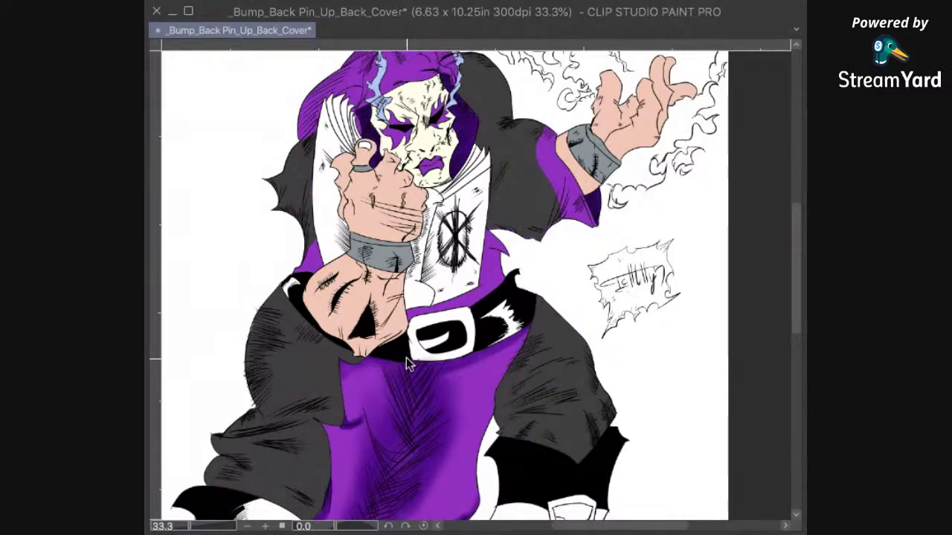
pyautogui.scroll(-2, 406, 363)
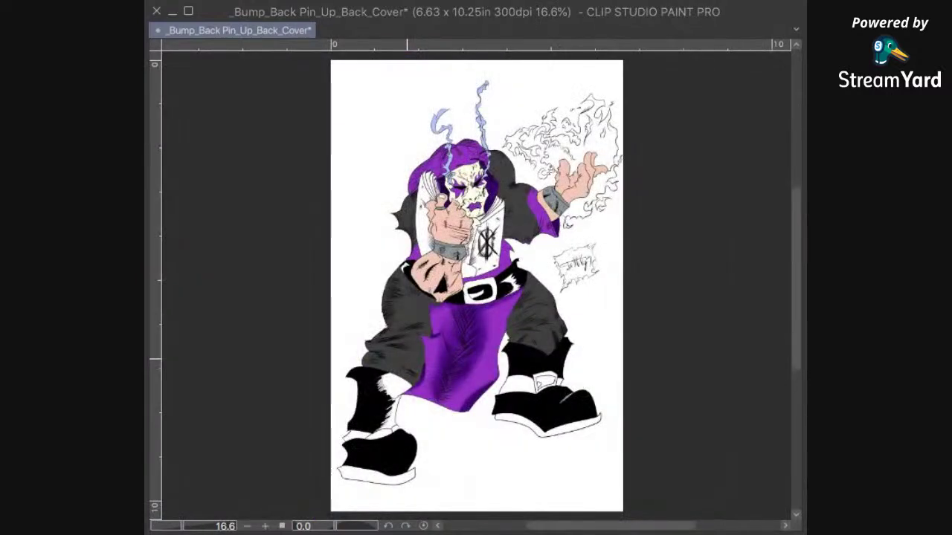
pyautogui.hotkey('ctrl', 's')
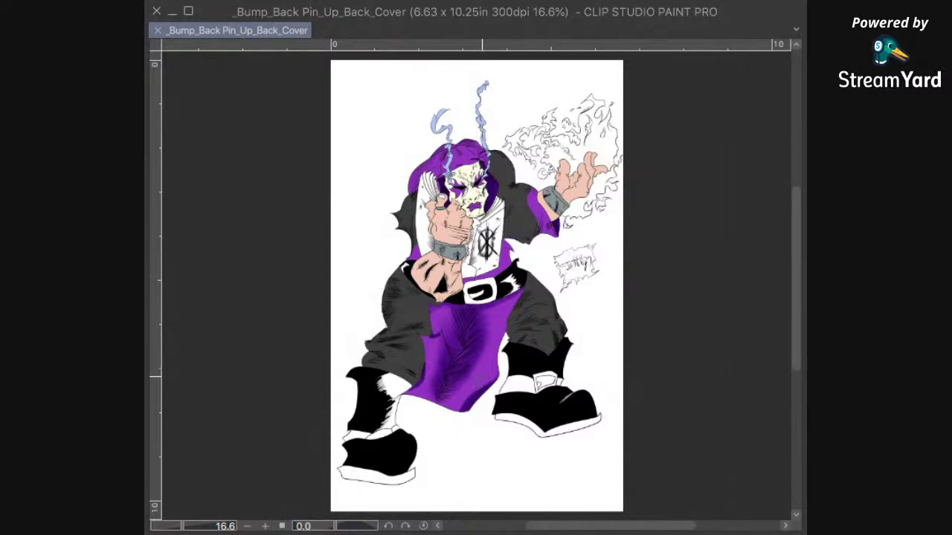
pyautogui.moveTo(453, 414); pyautogui.dragTo(470, 410)
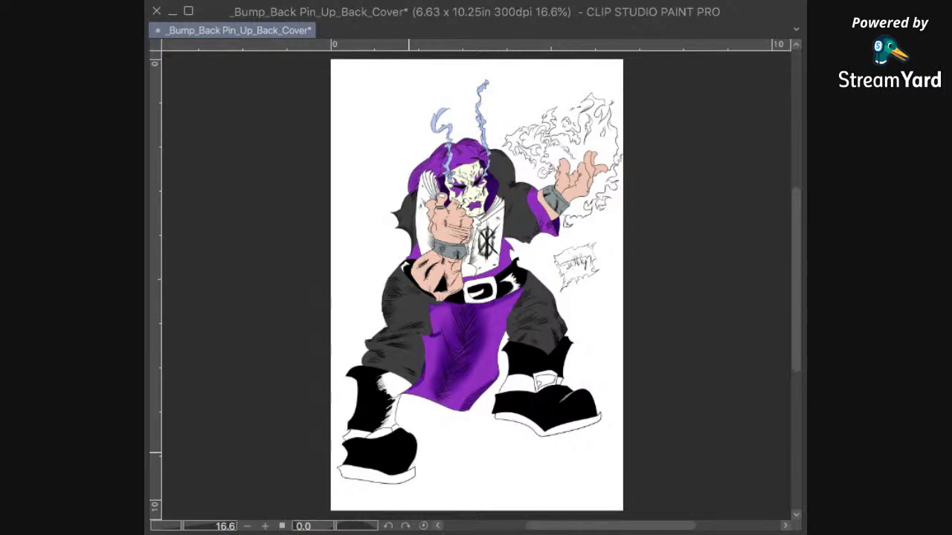
pyautogui.hotkey('ctrl', 's')
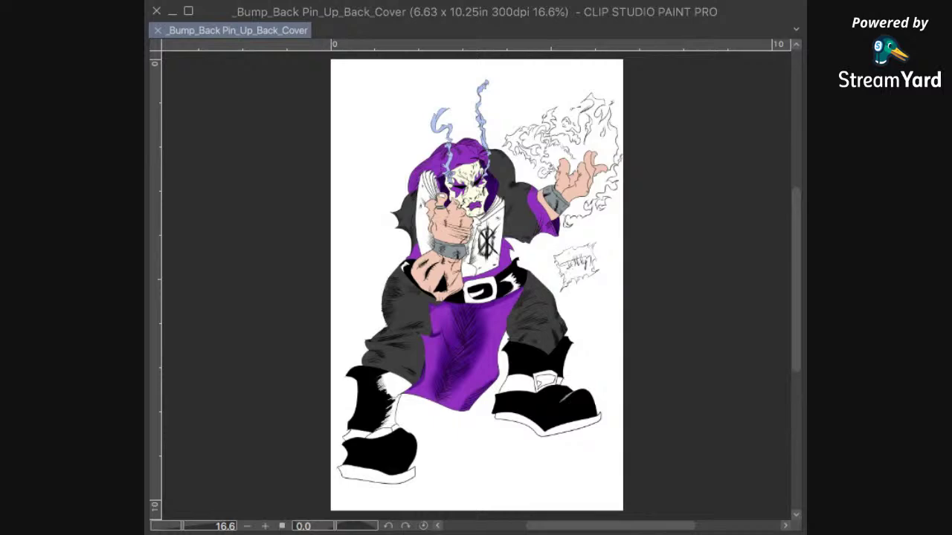
# Step: Brush dark purple shading over the hatching on the hood's lower outer edge beside the white collar
pyautogui.scroll(5, 545, 292)
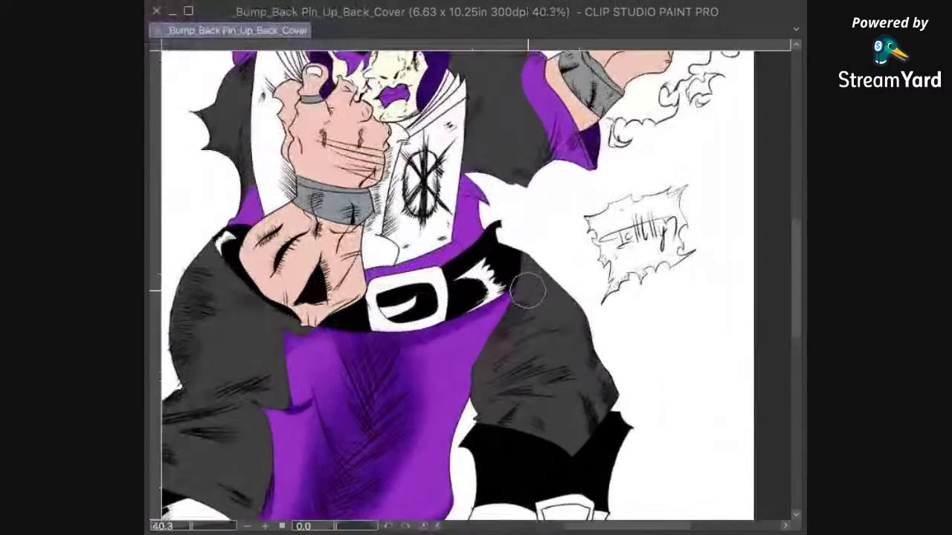
pyautogui.moveTo(501, 365); pyautogui.dragTo(602, 282)
pyautogui.moveTo(601, 239); pyautogui.dragTo(562, 400)
pyautogui.moveTo(577, 208); pyautogui.dragTo(662, 391)
pyautogui.scroll(3, 529, 225)
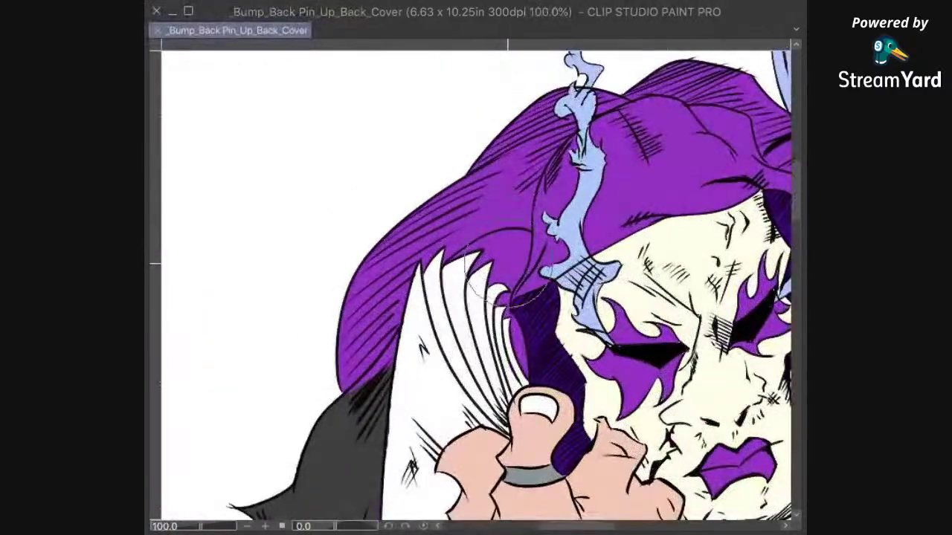
pyautogui.moveTo(385, 428); pyautogui.dragTo(424, 414)
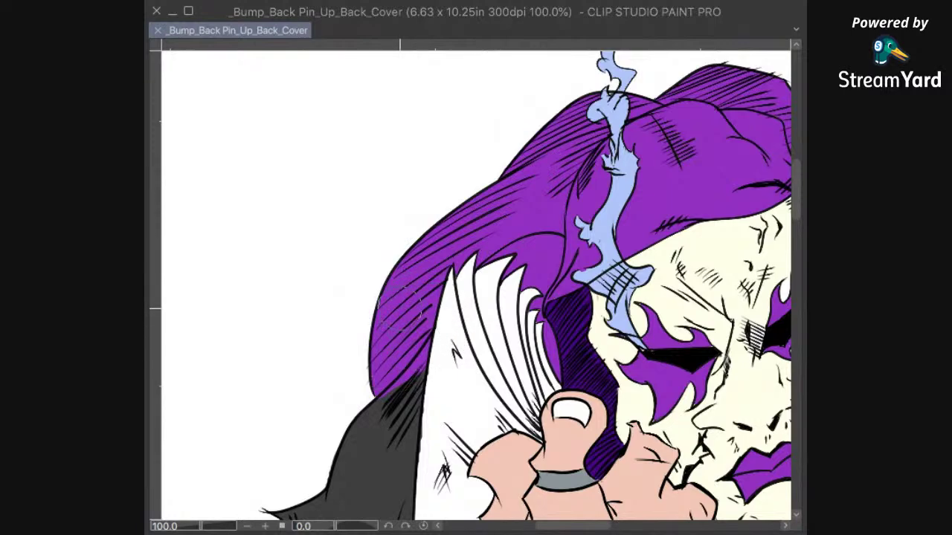
pyautogui.moveTo(382, 381); pyautogui.dragTo(392, 334)
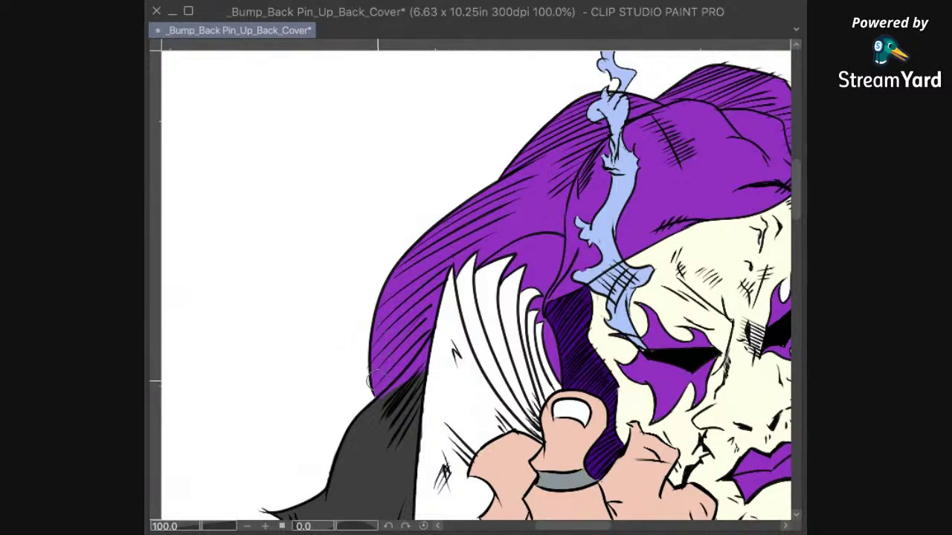
pyautogui.moveTo(368, 382); pyautogui.dragTo(388, 378)
pyautogui.moveTo(410, 337)
pyautogui.mouseDown()
pyautogui.moveTo(424, 337)
pyautogui.moveTo(414, 327)
pyautogui.moveTo(423, 302)
pyautogui.moveTo(478, 223)
pyautogui.moveTo(421, 276)
pyautogui.mouseUp()
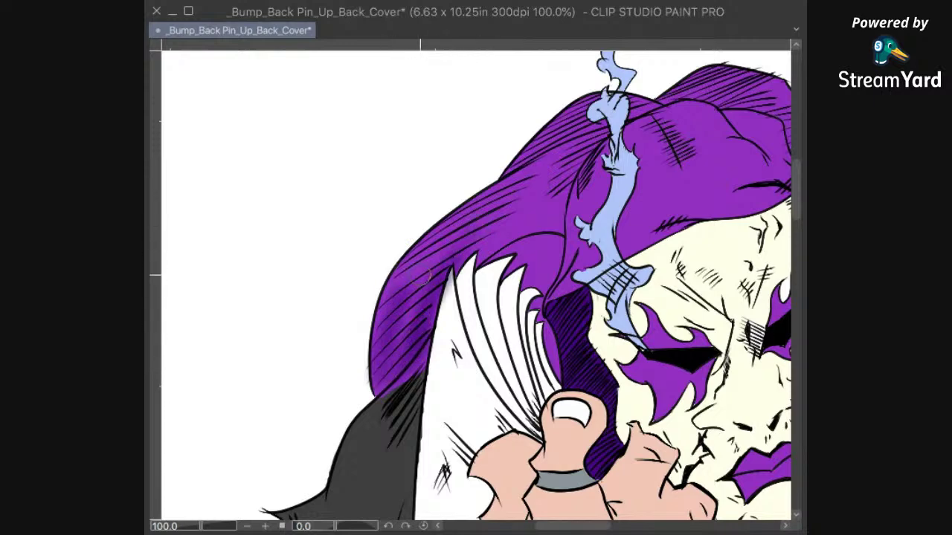
# Step: Extend the dark purple shading up the hood's hatched outer edge toward the blue smoke wisp
pyautogui.moveTo(398, 360)
pyautogui.mouseDown()
pyautogui.moveTo(439, 261)
pyautogui.moveTo(388, 330)
pyautogui.moveTo(411, 265)
pyautogui.moveTo(390, 309)
pyautogui.moveTo(416, 260)
pyautogui.moveTo(455, 229)
pyautogui.mouseUp()
pyautogui.moveTo(551, 201); pyautogui.dragTo(502, 230)
pyautogui.moveTo(412, 285)
pyautogui.mouseDown()
pyautogui.moveTo(380, 312)
pyautogui.moveTo(378, 288)
pyautogui.moveTo(475, 212)
pyautogui.mouseUp()
pyautogui.moveTo(514, 189); pyautogui.dragTo(467, 238)
pyautogui.moveTo(414, 259); pyautogui.dragTo(446, 222)
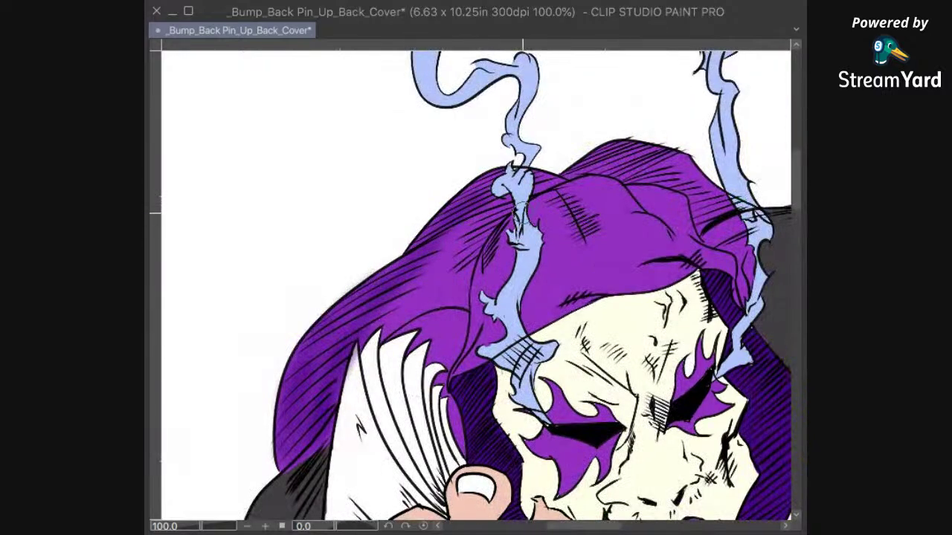
# Step: Shrink the brush and shade dark purple between the hatch lines at the hood's top, right above the smoke wisp's curl
pyautogui.scroll(18, 523, 213)
pyautogui.moveTo(614, 128); pyautogui.dragTo(600, 310)
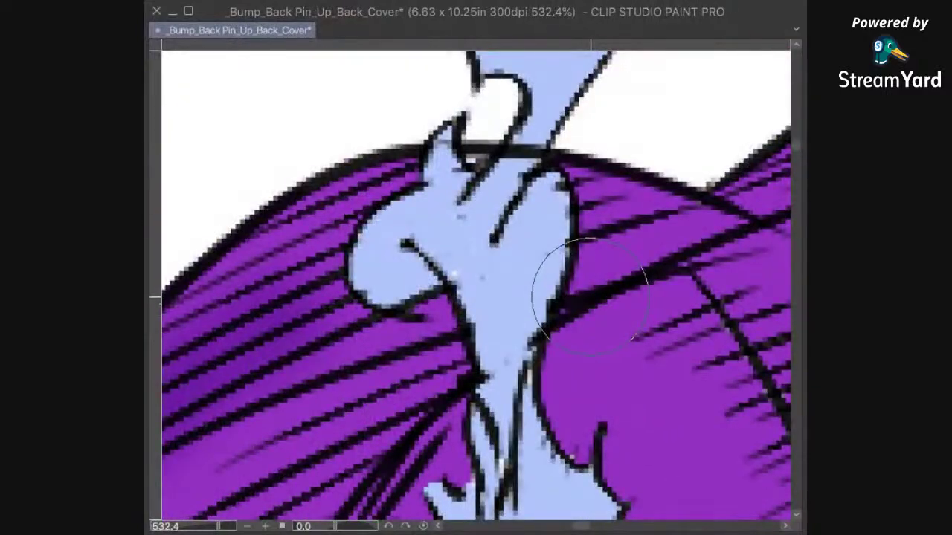
pyautogui.press('[')
pyautogui.press('[')
pyautogui.press('[')
pyautogui.moveTo(471, 364)
pyautogui.mouseDown()
pyautogui.moveTo(508, 346)
pyautogui.moveTo(591, 269)
pyautogui.mouseUp()
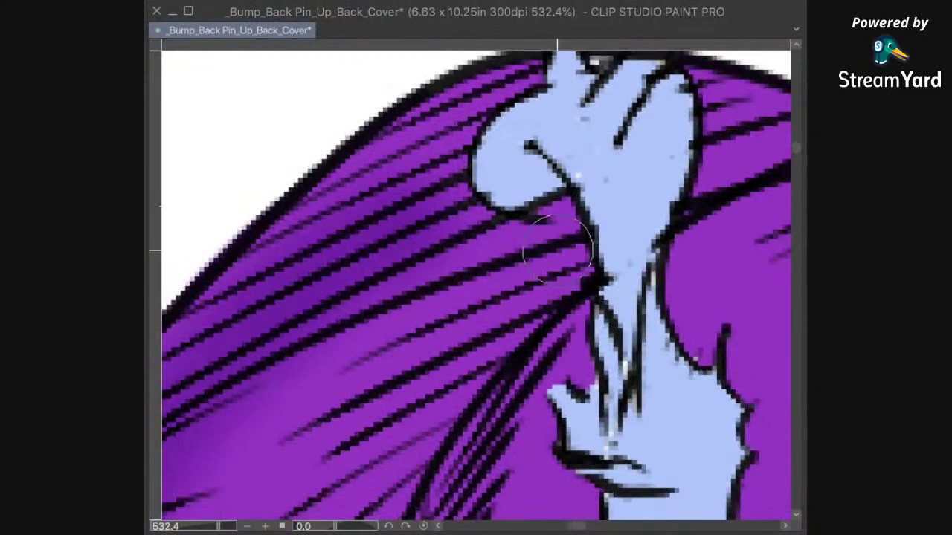
pyautogui.scroll(3, 559, 248)
pyautogui.moveTo(484, 156); pyautogui.dragTo(526, 394)
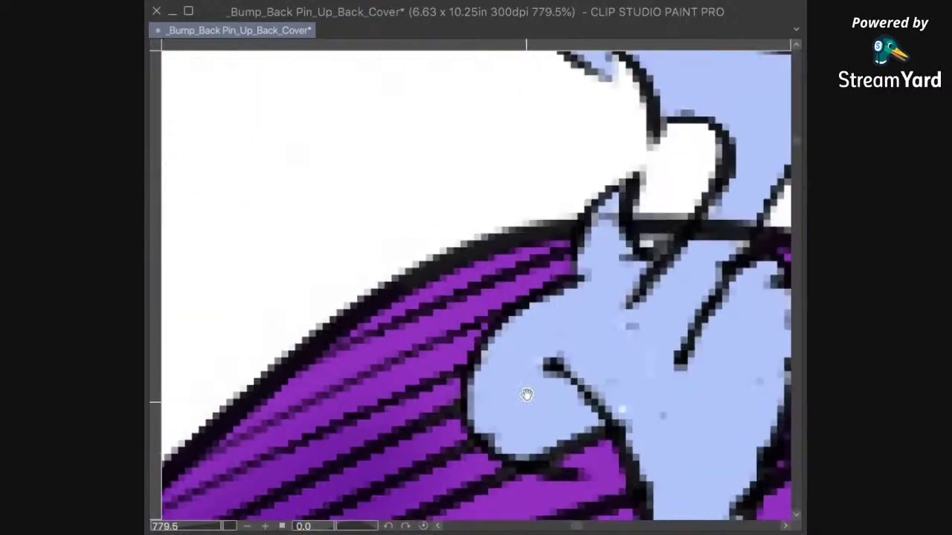
pyautogui.moveTo(556, 255)
pyautogui.mouseDown()
pyautogui.moveTo(487, 283)
pyautogui.moveTo(434, 338)
pyautogui.mouseUp()
pyautogui.moveTo(555, 270); pyautogui.dragTo(435, 354)
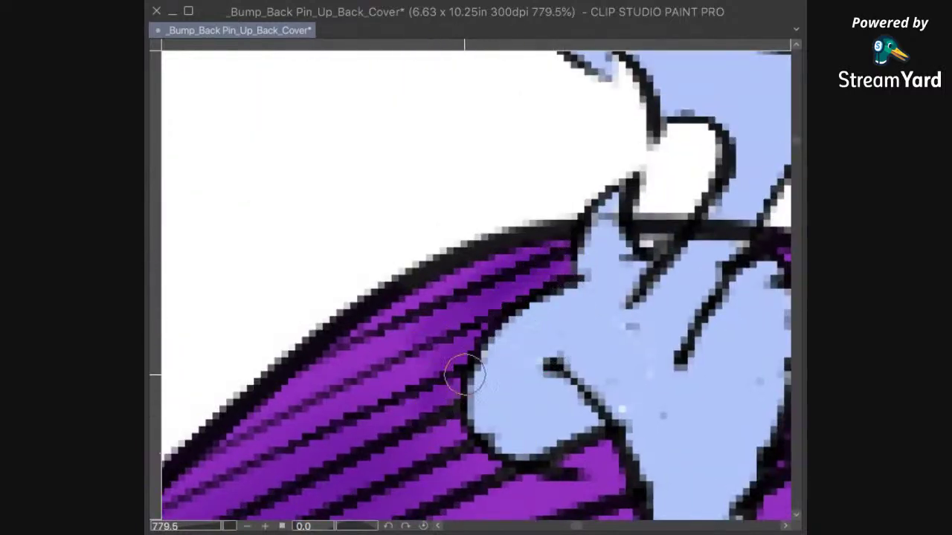
# Step: Fill the remaining light strips beside the smoke wisp's curl with dark purple and start shading the recess just beneath it
pyautogui.moveTo(472, 309); pyautogui.dragTo(365, 411)
pyautogui.moveTo(454, 356); pyautogui.dragTo(603, 260)
pyautogui.moveTo(687, 175)
pyautogui.mouseDown()
pyautogui.moveTo(468, 276)
pyautogui.moveTo(590, 215)
pyautogui.moveTo(547, 258)
pyautogui.moveTo(373, 362)
pyautogui.moveTo(404, 329)
pyautogui.moveTo(325, 394)
pyautogui.mouseUp()
pyautogui.moveTo(565, 393)
pyautogui.mouseDown()
pyautogui.moveTo(533, 259)
pyautogui.moveTo(453, 349)
pyautogui.mouseUp()
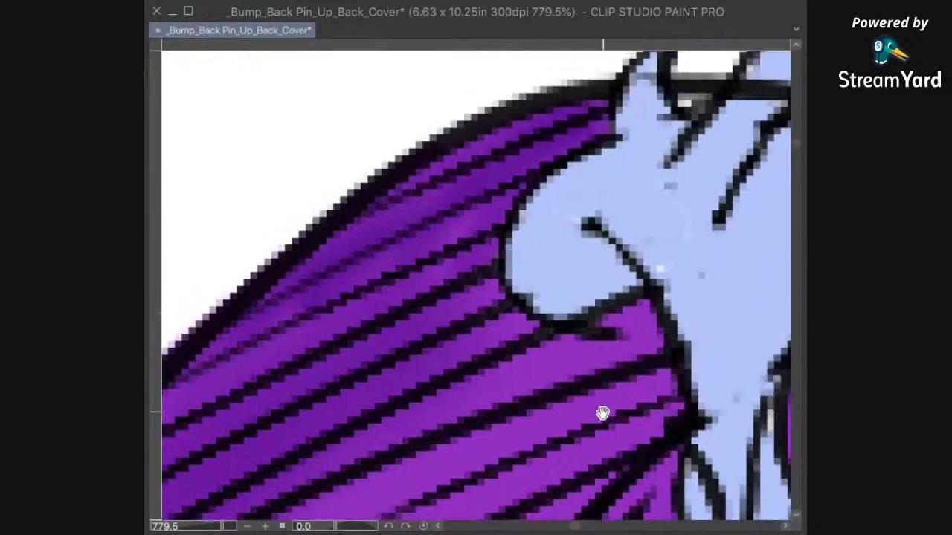
pyautogui.moveTo(603, 412); pyautogui.dragTo(610, 314)
pyautogui.moveTo(631, 216)
pyautogui.mouseDown()
pyautogui.moveTo(666, 271)
pyautogui.moveTo(669, 334)
pyautogui.moveTo(647, 240)
pyautogui.mouseUp()
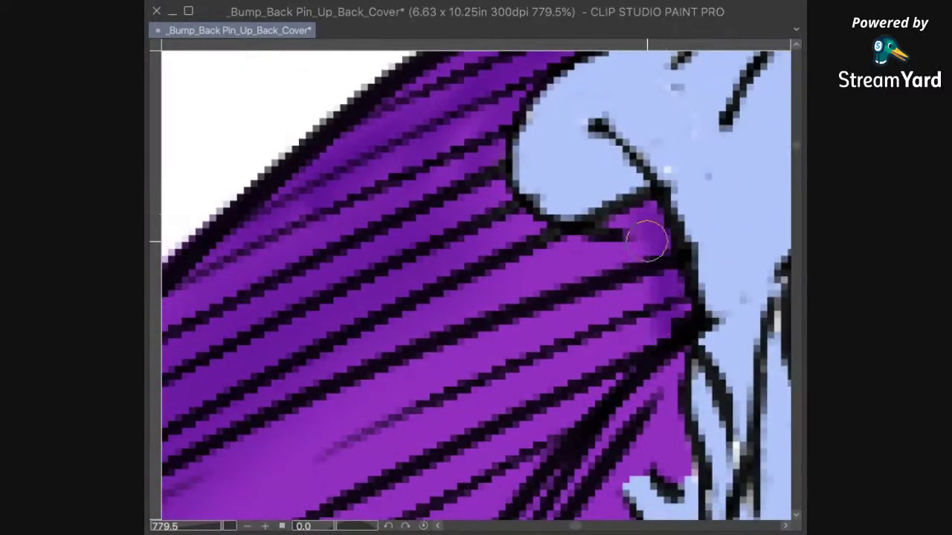
# Step: Brush dark purple shading between the hood's long hatch lines just below the smoke wisp's curl
pyautogui.scroll(-5, 647, 239)
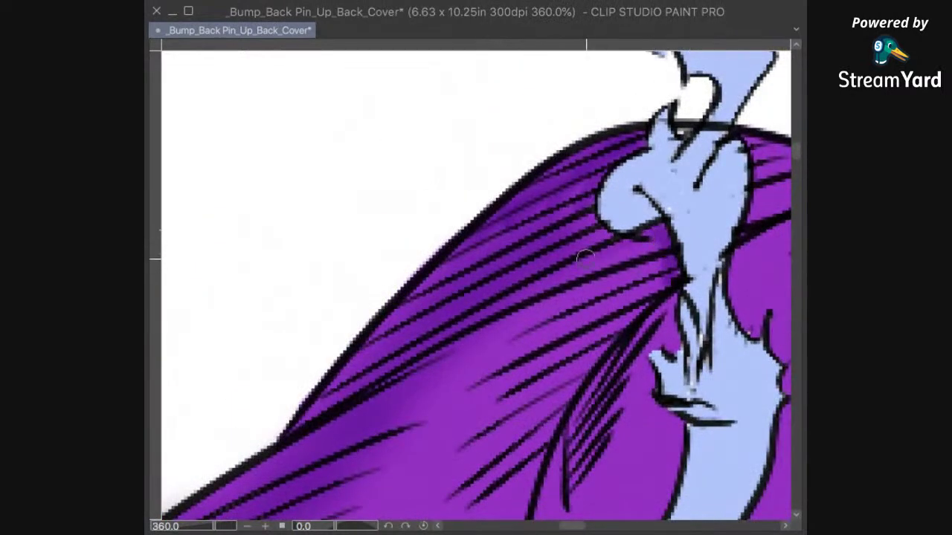
pyautogui.moveTo(658, 246)
pyautogui.mouseDown()
pyautogui.moveTo(529, 291)
pyautogui.moveTo(544, 301)
pyautogui.moveTo(507, 324)
pyautogui.mouseUp()
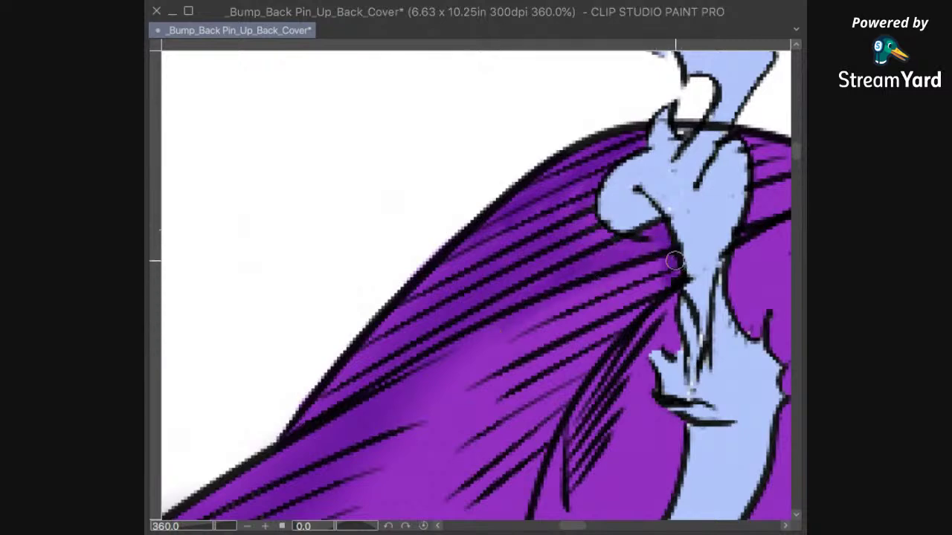
pyautogui.moveTo(675, 261)
pyautogui.mouseDown()
pyautogui.moveTo(437, 374)
pyautogui.moveTo(518, 337)
pyautogui.moveTo(509, 356)
pyautogui.mouseUp()
pyautogui.moveTo(674, 278); pyautogui.dragTo(548, 337)
pyautogui.moveTo(611, 366); pyautogui.dragTo(705, 283)
pyautogui.moveTo(717, 246); pyautogui.dragTo(665, 299)
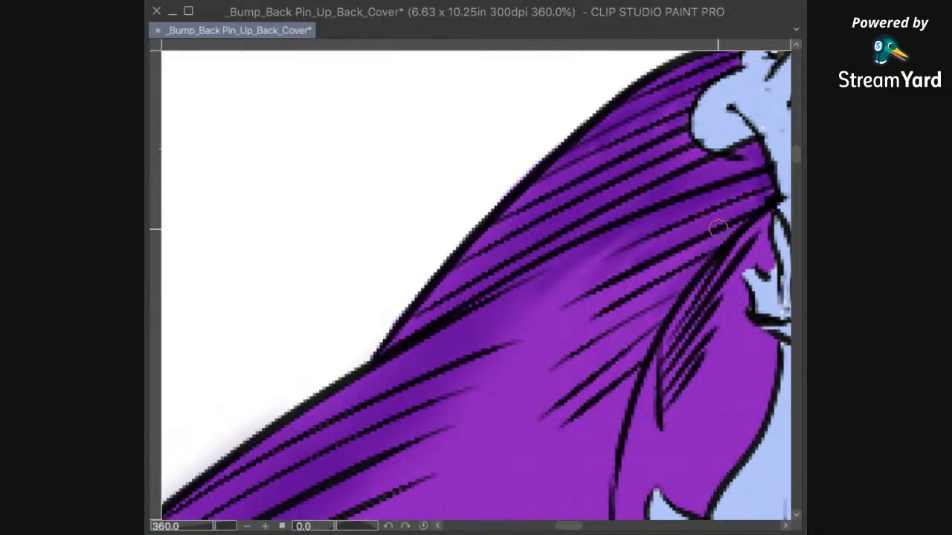
# Step: Enlarge the brush and spread dark purple from the hatch lines' ends into the open middle of the hood's side
pyautogui.press(']')
pyautogui.press(']')
pyautogui.press(']')
pyautogui.press(']')
pyautogui.moveTo(644, 246); pyautogui.dragTo(547, 313)
pyautogui.moveTo(712, 234)
pyautogui.mouseDown()
pyautogui.moveTo(590, 292)
pyautogui.moveTo(523, 347)
pyautogui.mouseUp()
pyautogui.moveTo(632, 242); pyautogui.dragTo(463, 372)
pyautogui.moveTo(633, 352)
pyautogui.mouseDown()
pyautogui.moveTo(631, 283)
pyautogui.moveTo(623, 281)
pyautogui.mouseUp()
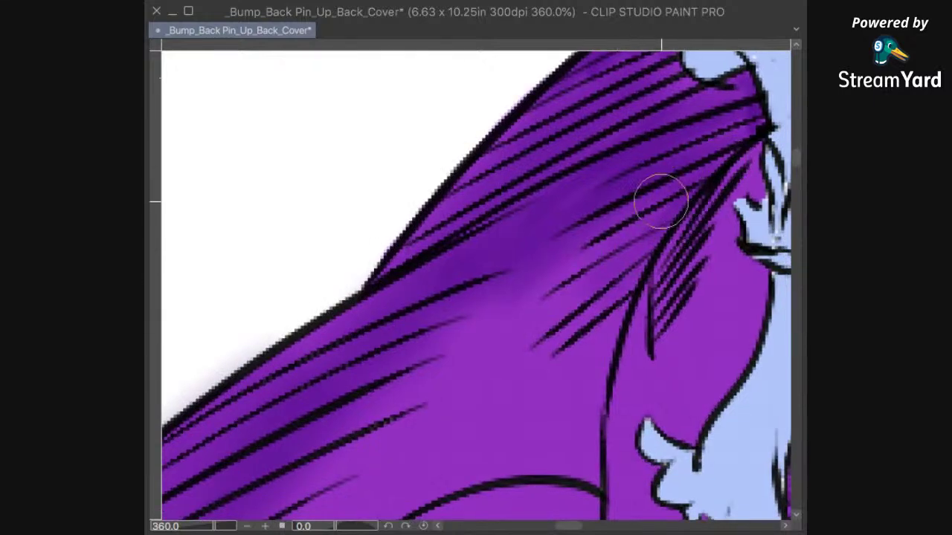
# Step: Darken the short hatching beside the hood's inner fold line and blend it into the purple side shadow
pyautogui.moveTo(679, 191); pyautogui.dragTo(524, 285)
pyautogui.moveTo(614, 224)
pyautogui.mouseDown()
pyautogui.moveTo(444, 350)
pyautogui.moveTo(418, 383)
pyautogui.mouseUp()
pyautogui.moveTo(542, 374)
pyautogui.mouseDown()
pyautogui.moveTo(553, 326)
pyautogui.moveTo(526, 351)
pyautogui.mouseUp()
pyautogui.moveTo(604, 261); pyautogui.dragTo(563, 312)
pyautogui.moveTo(616, 246)
pyautogui.mouseDown()
pyautogui.moveTo(480, 340)
pyautogui.moveTo(379, 360)
pyautogui.mouseUp()
pyautogui.moveTo(498, 370); pyautogui.dragTo(612, 245)
pyautogui.moveTo(666, 223); pyautogui.dragTo(559, 287)
pyautogui.scroll(-8, 658, 365)
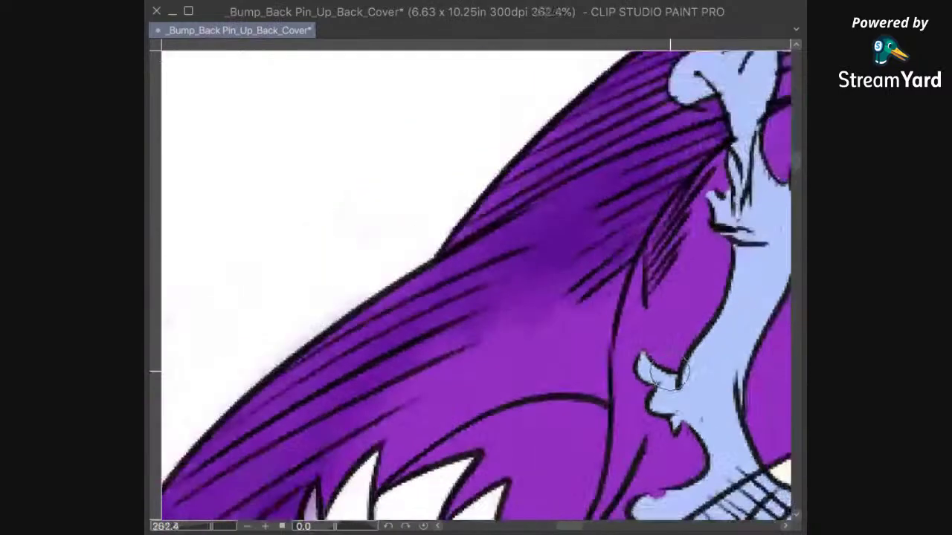
# Step: Extend the dark purple shading down to the curved fold above the white collar and save the drawing
pyautogui.scroll(3, 590, 423)
pyautogui.moveTo(590, 423)
pyautogui.mouseDown()
pyautogui.moveTo(556, 283)
pyautogui.moveTo(681, 182)
pyautogui.mouseUp()
pyautogui.moveTo(592, 273); pyautogui.dragTo(644, 220)
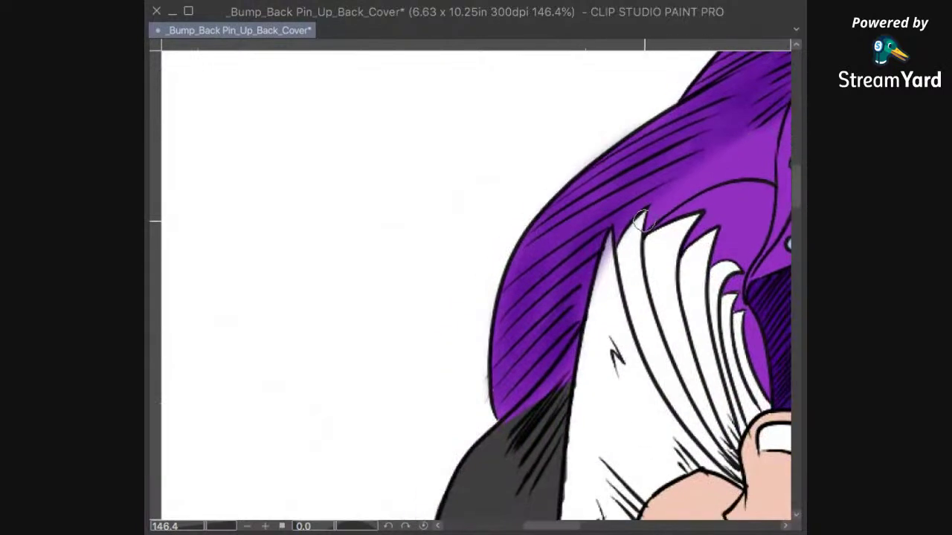
pyautogui.moveTo(723, 171)
pyautogui.mouseDown()
pyautogui.moveTo(597, 237)
pyautogui.moveTo(621, 320)
pyautogui.moveTo(600, 291)
pyautogui.moveTo(553, 348)
pyautogui.mouseUp()
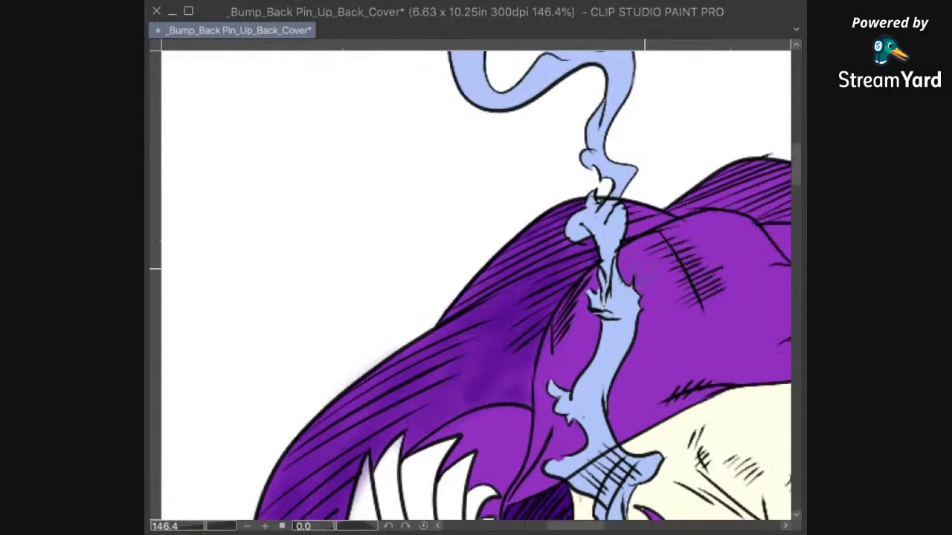
pyautogui.hotkey('ctrl', '0')
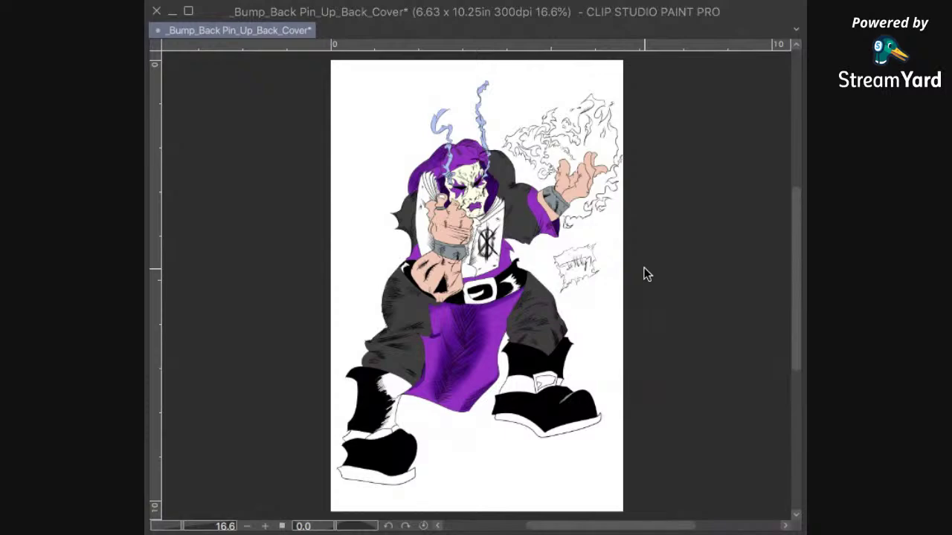
pyautogui.hotkey('ctrl', 's')
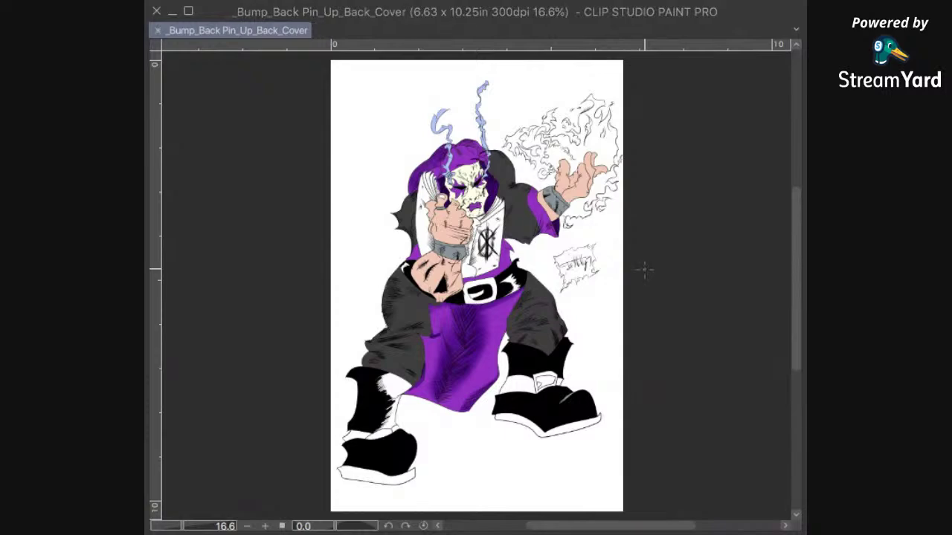
# Step: Enlarge the brush and shade dark purple over the small hatched fold between the hood's inner fold line and the smoke wisp
pyautogui.hotkey('ctrl', '+')
pyautogui.hotkey('ctrl', '+')
pyautogui.hotkey('ctrl', '+')
pyautogui.moveTo(323, 214); pyautogui.dragTo(681, 495)
pyautogui.scroll(5, 418, 353)
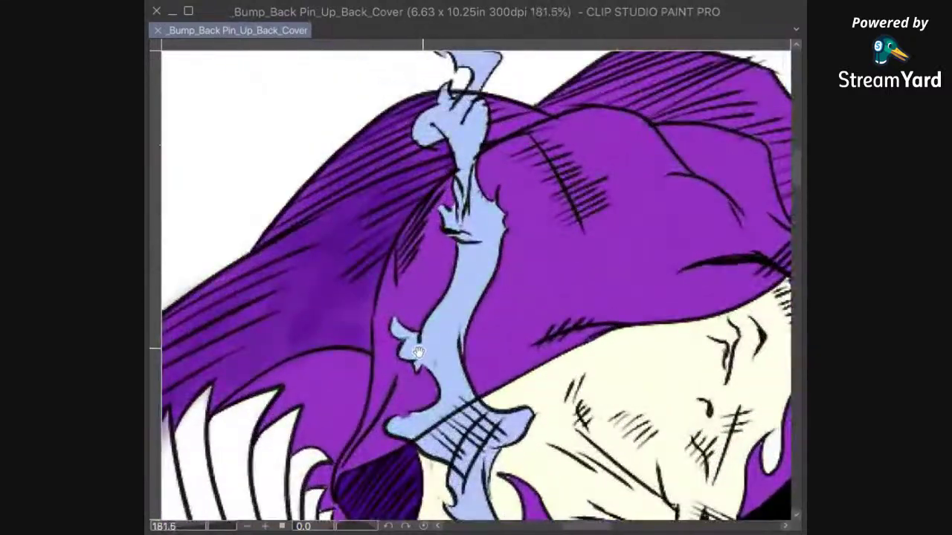
pyautogui.moveTo(417, 352); pyautogui.dragTo(539, 298)
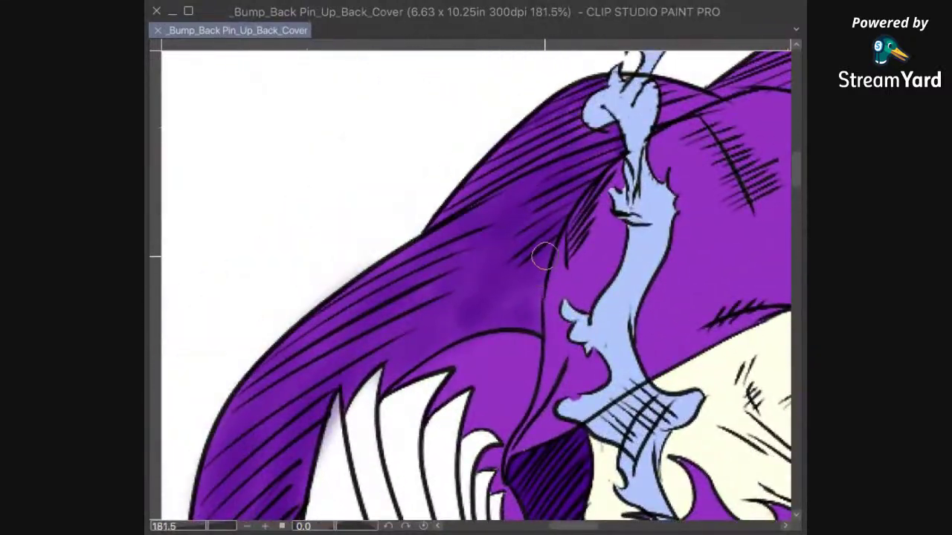
pyautogui.press(']')
pyautogui.press(']')
pyautogui.moveTo(566, 253)
pyautogui.mouseDown()
pyautogui.moveTo(595, 206)
pyautogui.moveTo(585, 234)
pyautogui.moveTo(566, 255)
pyautogui.moveTo(596, 202)
pyautogui.moveTo(582, 227)
pyautogui.moveTo(589, 205)
pyautogui.mouseUp()
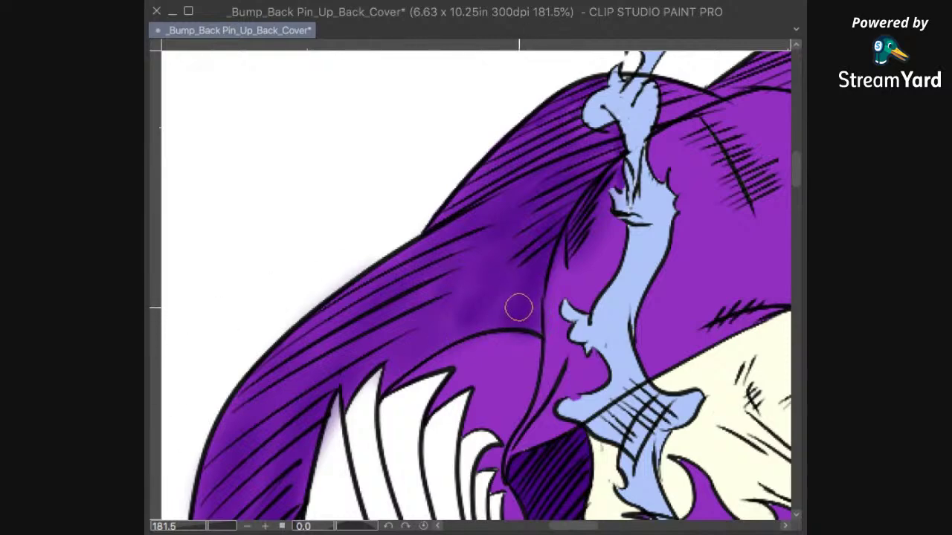
# Step: Enlarge the brush further and soften the dark shading on the hood's side above the curved fold
pyautogui.press(']')
pyautogui.press(']')
pyautogui.press(']')
pyautogui.press(']')
pyautogui.press(']')
pyautogui.press(']')
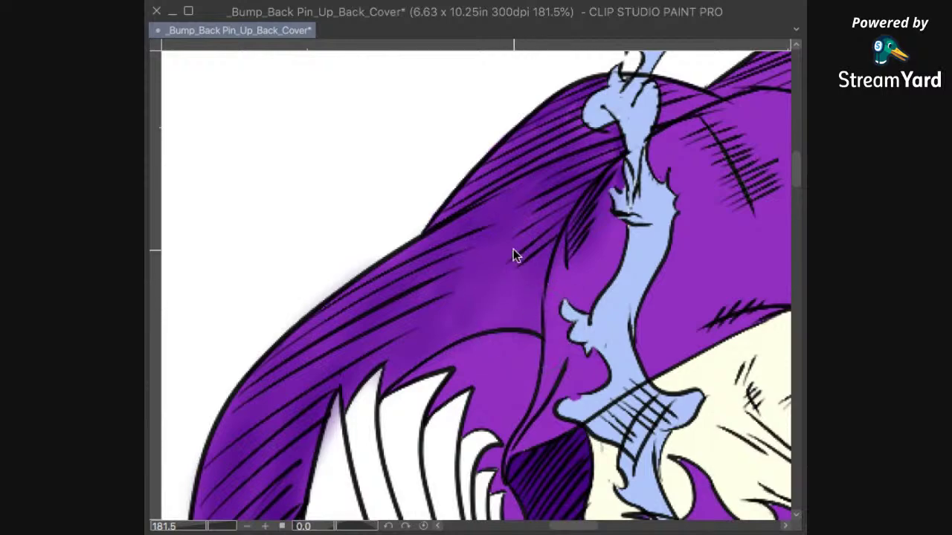
pyautogui.scroll(-5, 513, 249)
pyautogui.scroll(1, 513, 249)
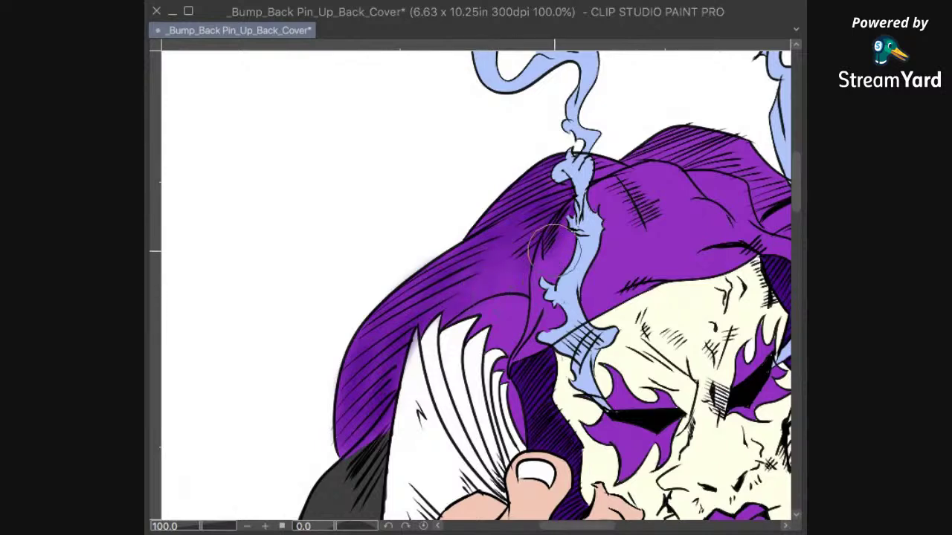
# Step: Rotate the canvas, shade the small triangular hood section beside the smoke wisp dark purple, and reset the rotation
pyautogui.moveTo(652, 244)
pyautogui.mouseDown()
pyautogui.moveTo(535, 344)
pyautogui.moveTo(558, 337)
pyautogui.mouseUp()
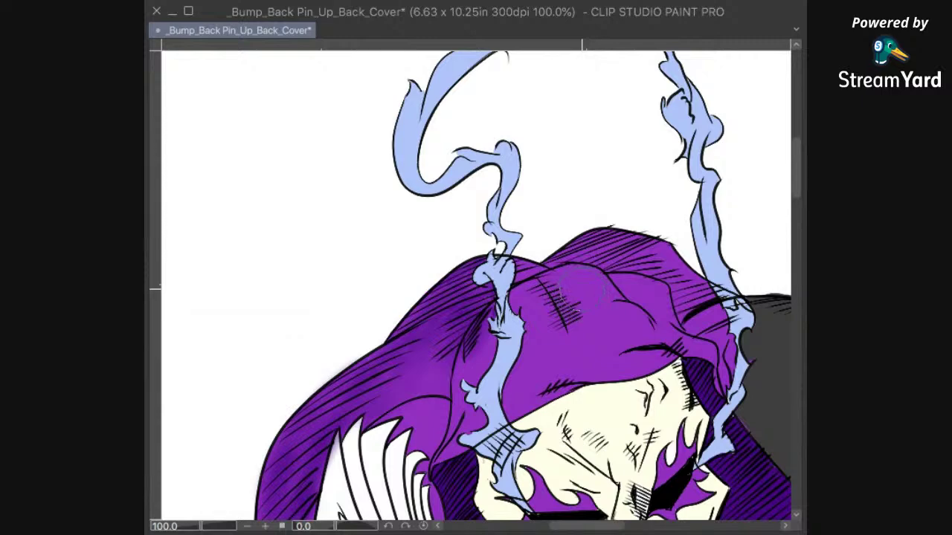
pyautogui.scroll(5, 569, 282)
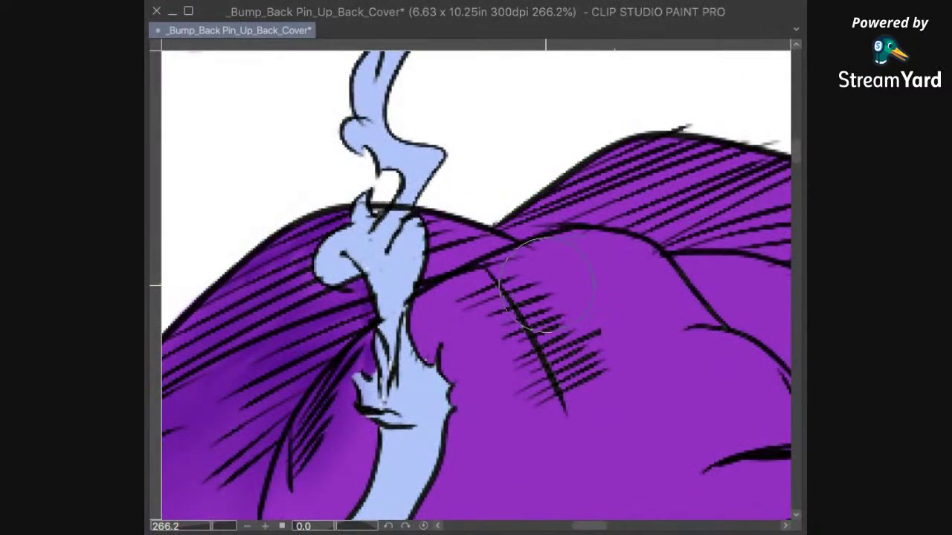
pyautogui.scroll(2, 513, 271)
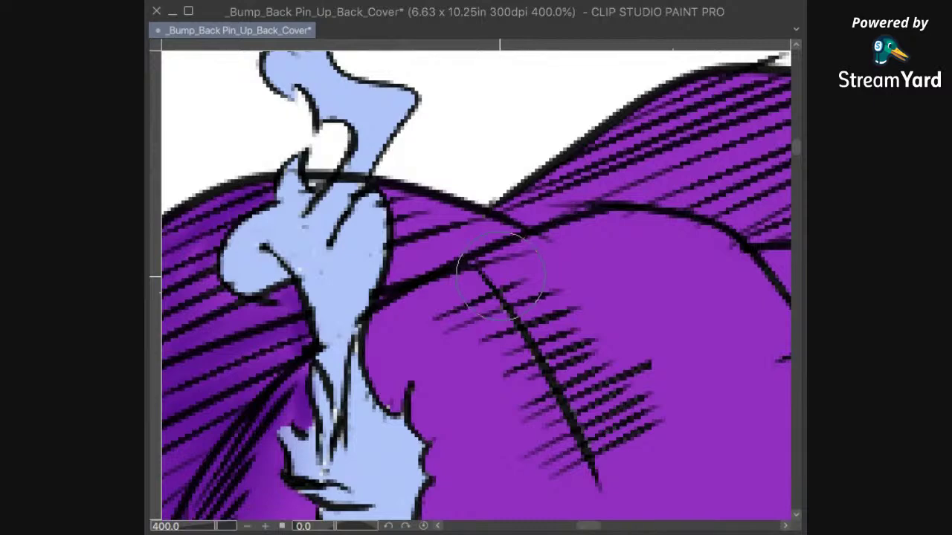
pyautogui.scroll(3, 491, 249)
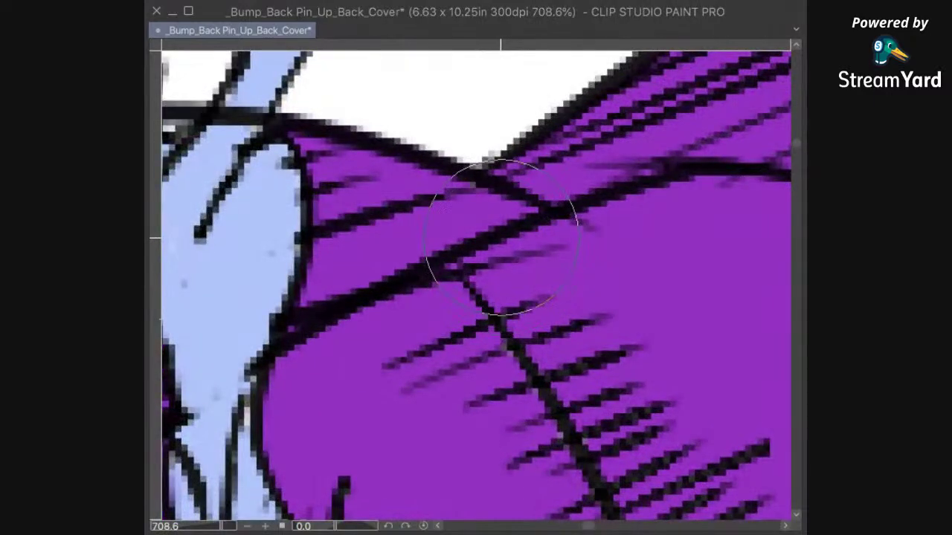
pyautogui.moveTo(335, 525); pyautogui.dragTo(321, 526)
pyautogui.moveTo(552, 295); pyautogui.dragTo(657, 249)
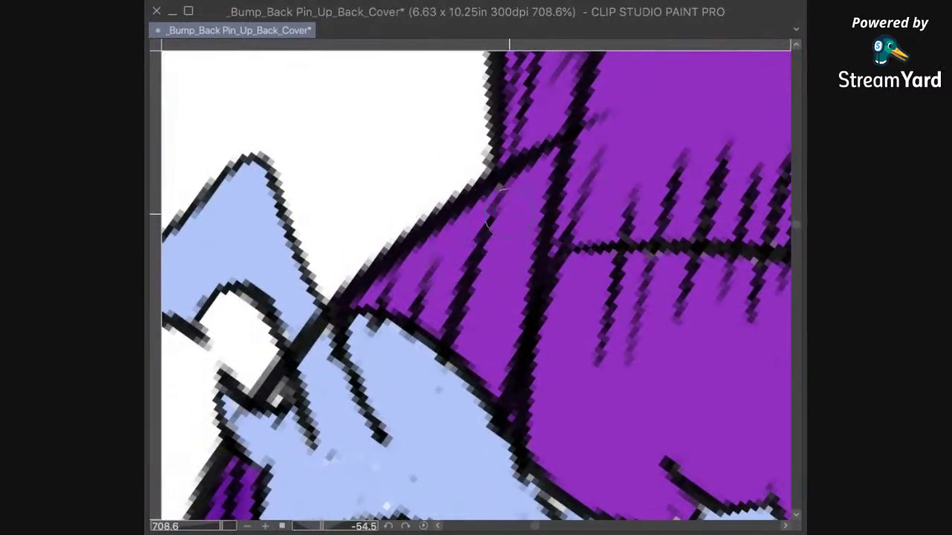
pyautogui.moveTo(550, 153)
pyautogui.mouseDown()
pyautogui.moveTo(522, 332)
pyautogui.moveTo(489, 233)
pyautogui.moveTo(362, 299)
pyautogui.moveTo(505, 348)
pyautogui.moveTo(427, 296)
pyautogui.moveTo(493, 378)
pyautogui.moveTo(499, 246)
pyautogui.moveTo(491, 253)
pyautogui.moveTo(518, 301)
pyautogui.mouseUp()
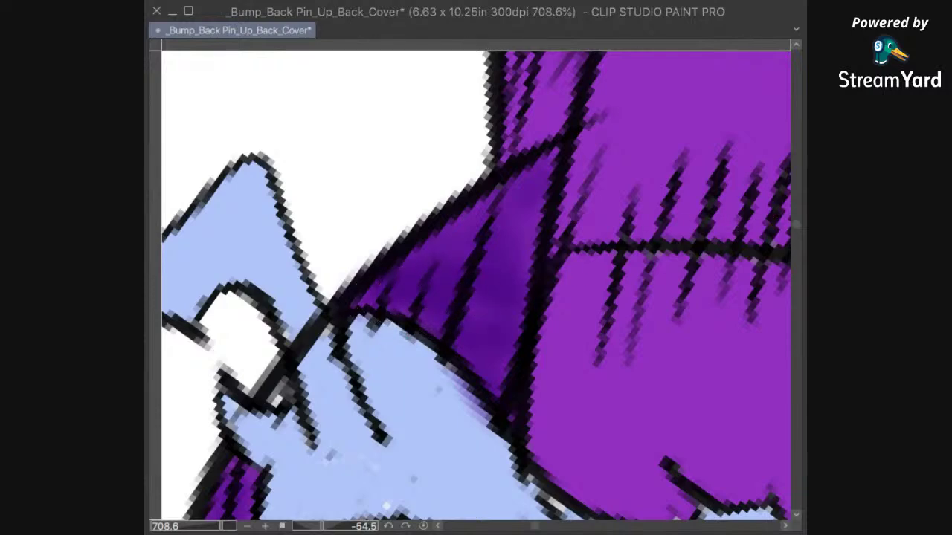
pyautogui.click(423, 526)
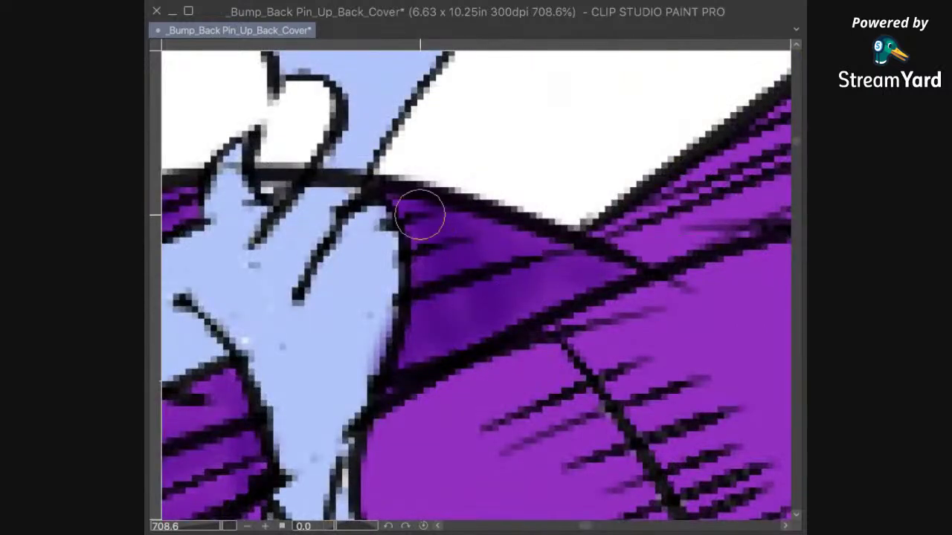
# Step: Shade the hatched rear peak of the hood and the short-hatched crease on its front with dark purple
pyautogui.scroll(-5, 423, 297)
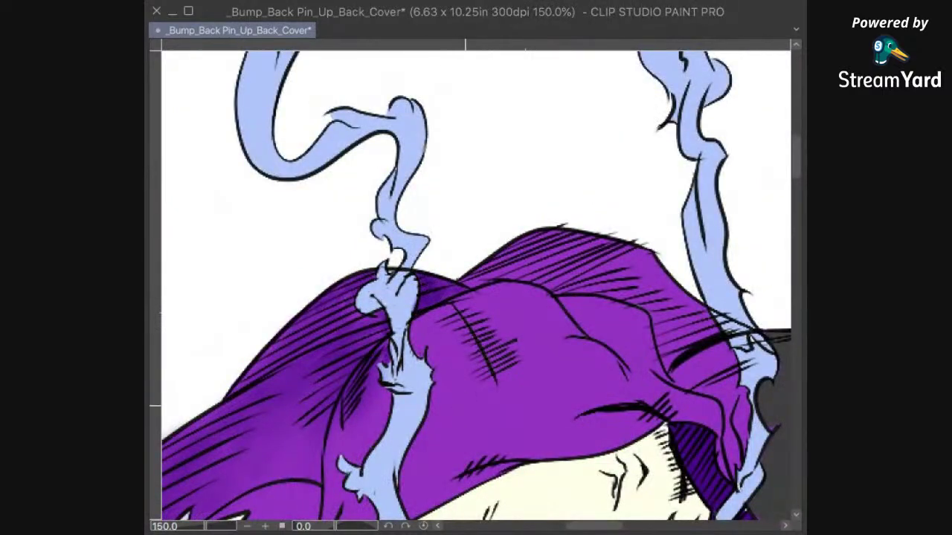
pyautogui.scroll(-6, 567, 260)
pyautogui.scroll(2, 568, 260)
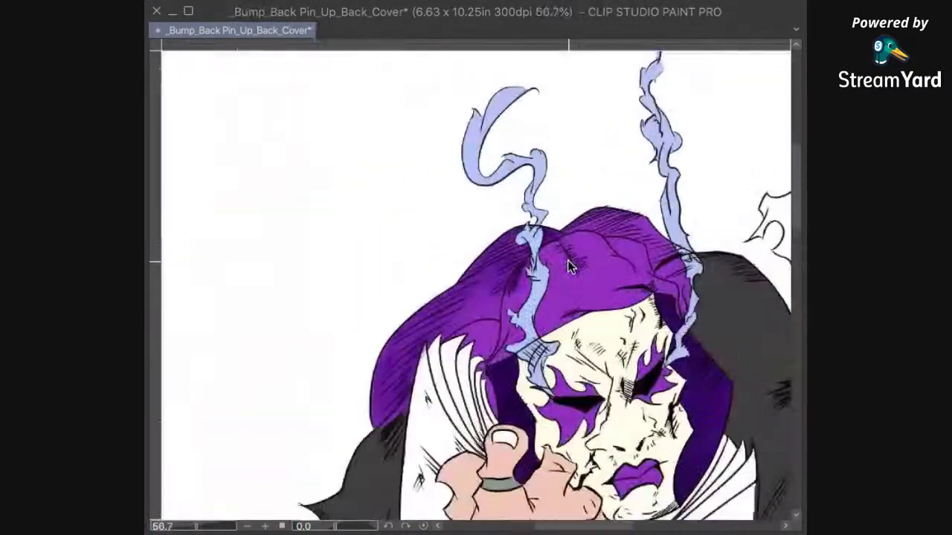
pyautogui.scroll(2, 568, 267)
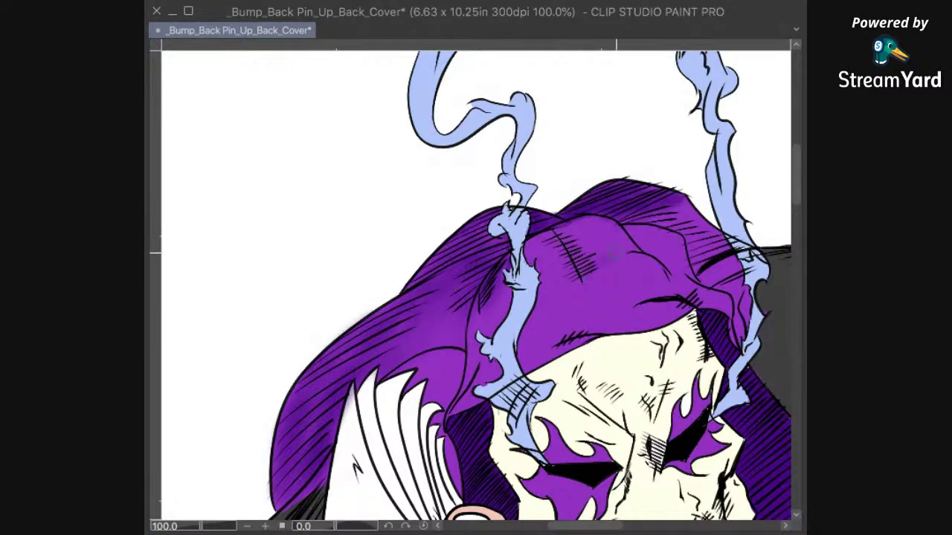
pyautogui.moveTo(582, 269)
pyautogui.mouseDown()
pyautogui.moveTo(632, 252)
pyautogui.moveTo(612, 250)
pyautogui.moveTo(621, 243)
pyautogui.moveTo(592, 219)
pyautogui.moveTo(610, 235)
pyautogui.moveTo(555, 231)
pyautogui.moveTo(605, 230)
pyautogui.moveTo(530, 244)
pyautogui.moveTo(535, 269)
pyautogui.moveTo(559, 245)
pyautogui.moveTo(531, 257)
pyautogui.moveTo(568, 240)
pyautogui.moveTo(542, 254)
pyautogui.moveTo(596, 249)
pyautogui.moveTo(558, 237)
pyautogui.moveTo(580, 245)
pyautogui.moveTo(595, 231)
pyautogui.moveTo(566, 241)
pyautogui.moveTo(607, 256)
pyautogui.moveTo(577, 236)
pyautogui.moveTo(609, 258)
pyautogui.moveTo(558, 258)
pyautogui.moveTo(593, 256)
pyautogui.moveTo(546, 269)
pyautogui.moveTo(563, 258)
pyautogui.moveTo(555, 280)
pyautogui.moveTo(545, 272)
pyautogui.moveTo(580, 256)
pyautogui.moveTo(542, 287)
pyautogui.mouseUp()
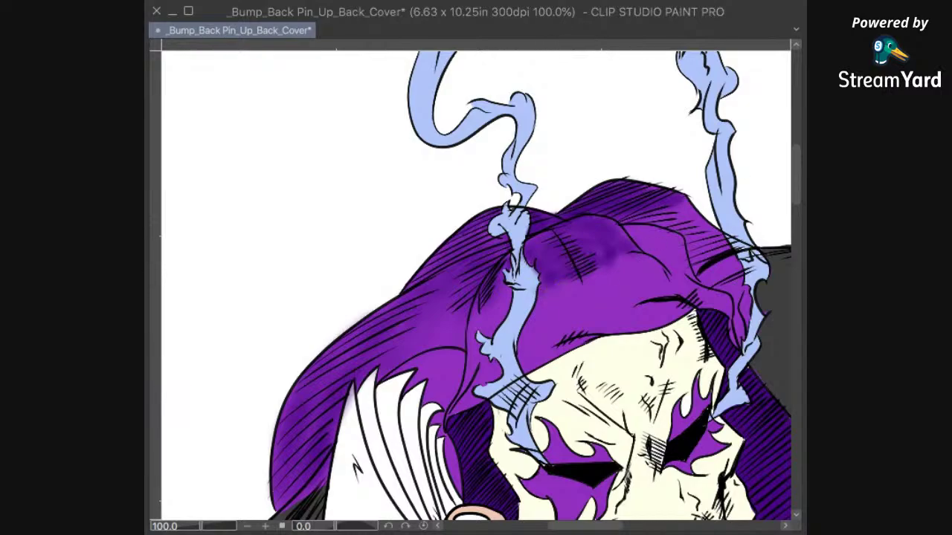
# Step: Rotate the canvas, deepen the dark purple across the hood's front bulge and rear hatching, and reset the rotation
pyautogui.moveTo(591, 475); pyautogui.dragTo(785, 179)
pyautogui.moveTo(557, 182); pyautogui.dragTo(613, 270)
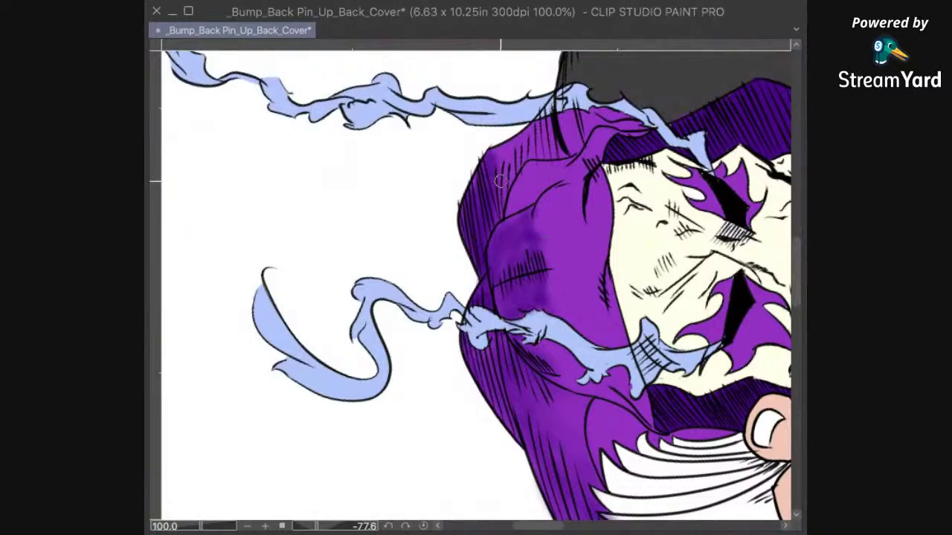
pyautogui.scroll(5, 534, 240)
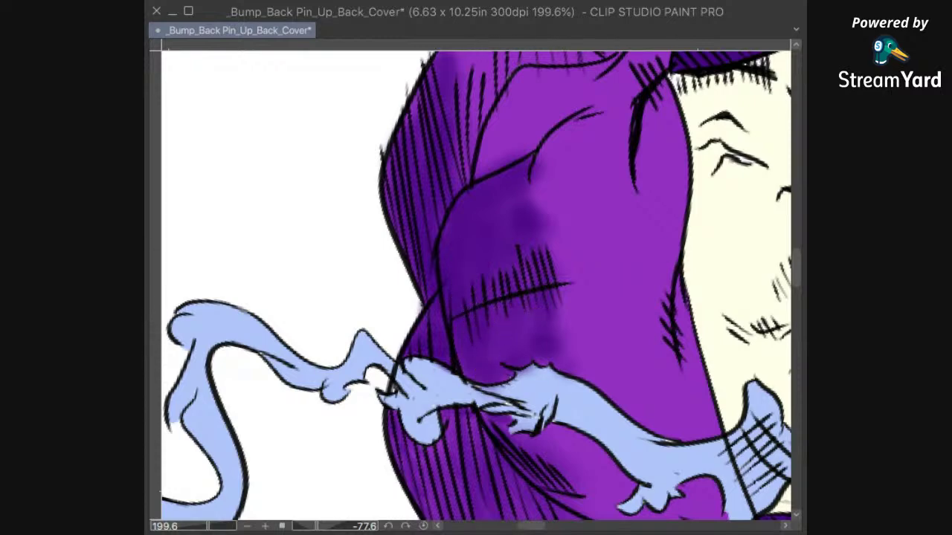
pyautogui.hotkey('ctrl', '@')
pyautogui.moveTo(540, 229); pyautogui.dragTo(615, 198)
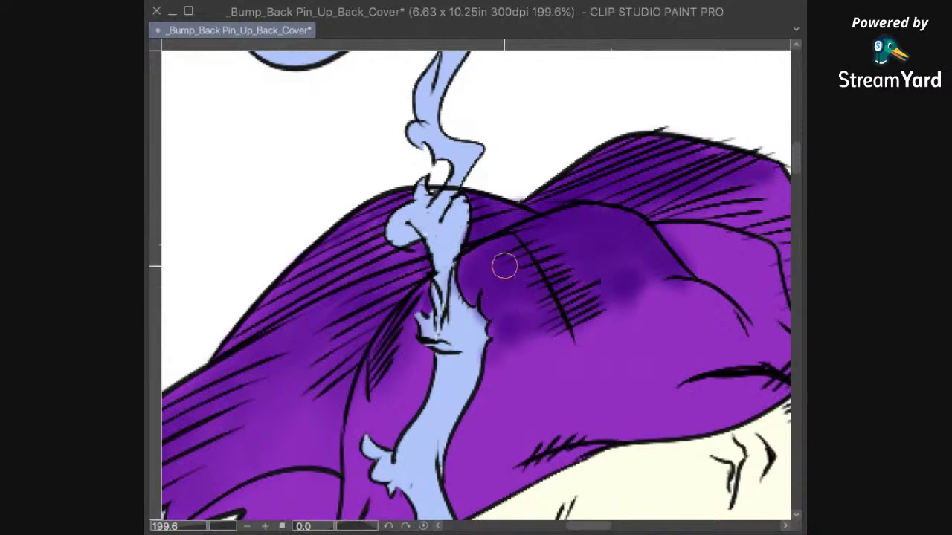
# Step: Shrink the brush and touch up the purple overspill along the smoke wisp's edge beside the hood's front
pyautogui.scroll(5, 469, 334)
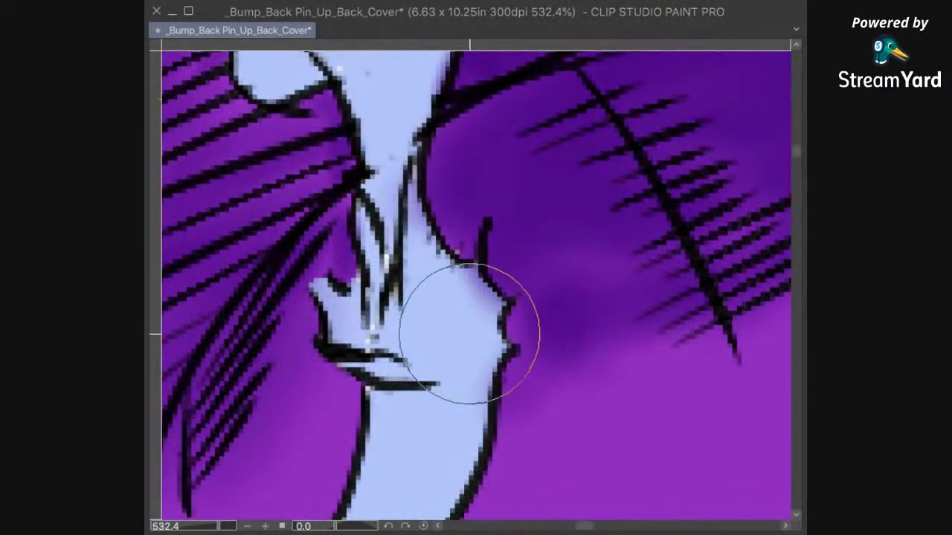
pyautogui.press('[')
pyautogui.press('[')
pyautogui.press('[')
pyautogui.press('[')
pyautogui.press('[')
pyautogui.press('[')
pyautogui.moveTo(470, 296)
pyautogui.mouseDown()
pyautogui.moveTo(465, 289)
pyautogui.moveTo(476, 293)
pyautogui.moveTo(441, 331)
pyautogui.mouseUp()
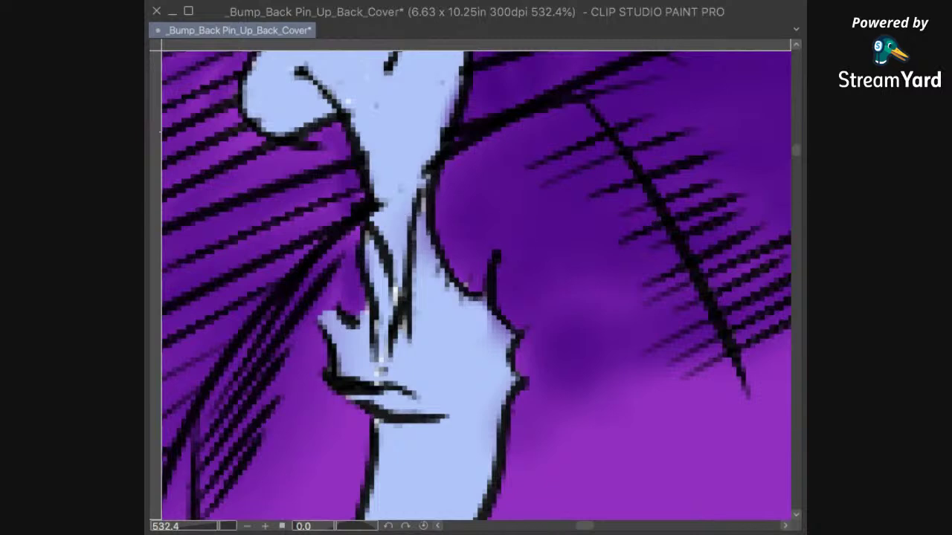
# Step: Lasso the smoke wisp's narrow neck below the curl, fill the selection with light blue, and deselect
pyautogui.scroll(3, 427, 234)
pyautogui.moveTo(424, 247); pyautogui.dragTo(427, 226)
pyautogui.moveTo(434, 129)
pyautogui.mouseDown()
pyautogui.moveTo(358, 120)
pyautogui.moveTo(330, 148)
pyautogui.mouseUp()
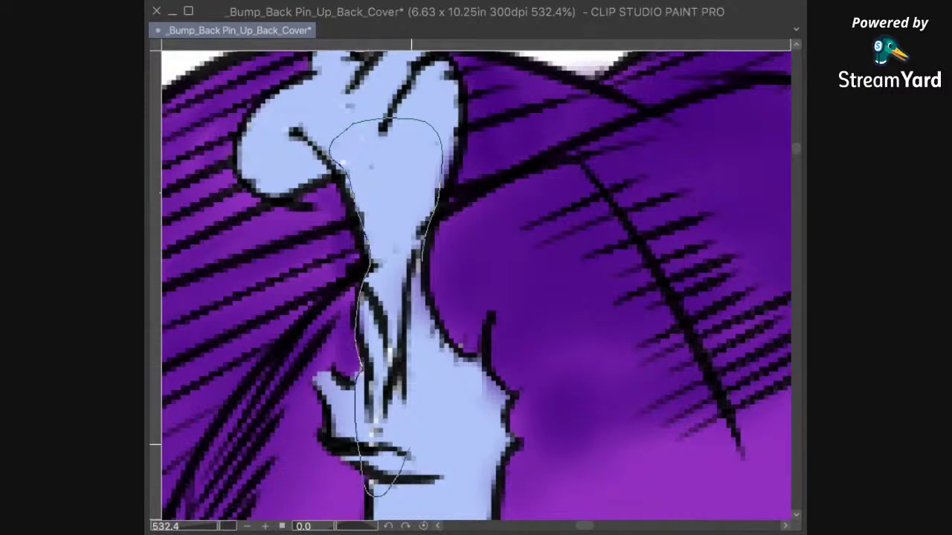
pyautogui.moveTo(436, 342); pyautogui.dragTo(435, 343)
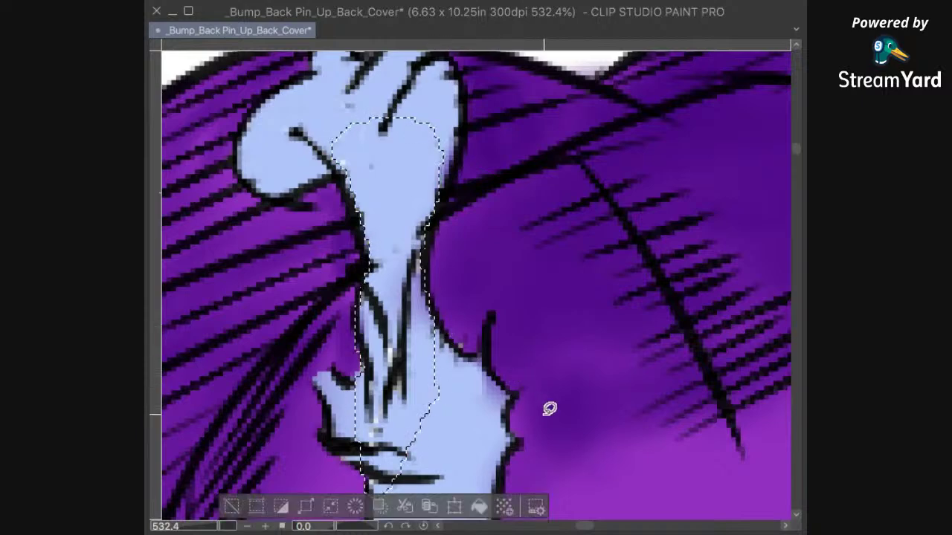
pyautogui.click(479, 506)
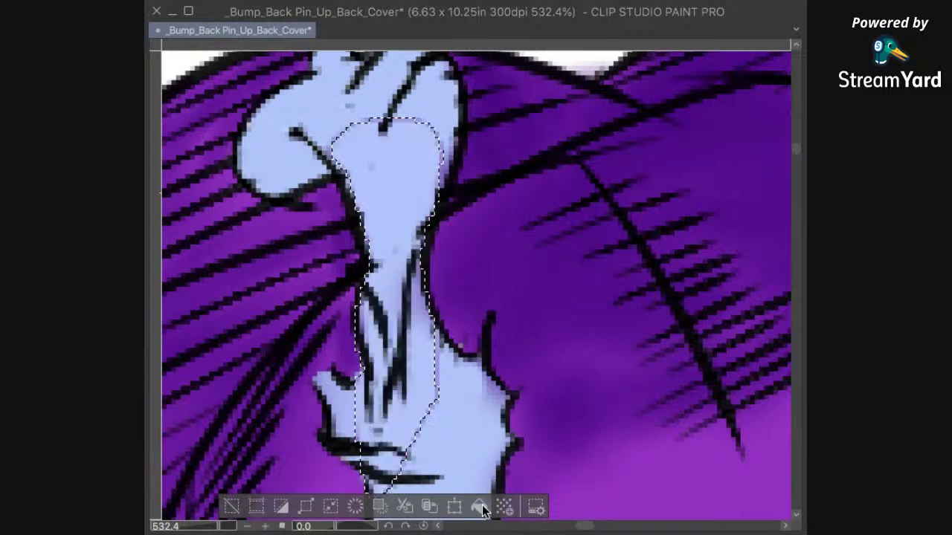
pyautogui.press('super+d')
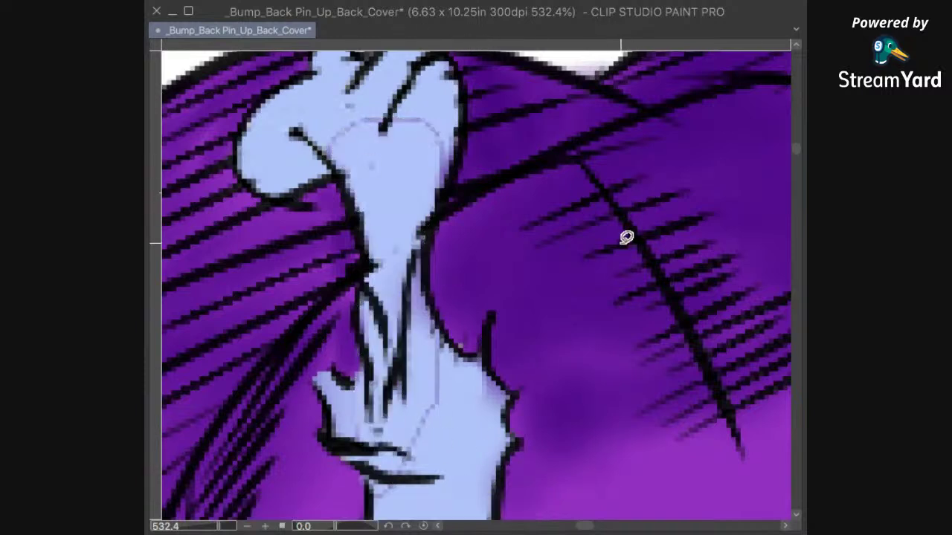
# Step: Lasso a small patch on the smoke wisp's curl and undo back to the earlier selection around its neck
pyautogui.moveTo(569, 238); pyautogui.dragTo(587, 288)
pyautogui.moveTo(400, 141); pyautogui.dragTo(365, 171)
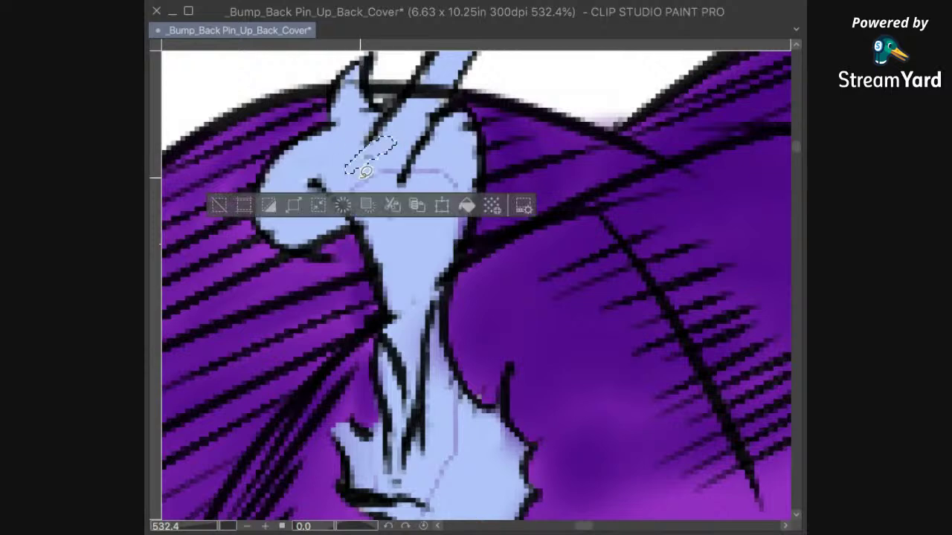
pyautogui.press('super+z')
pyautogui.press('super+z')
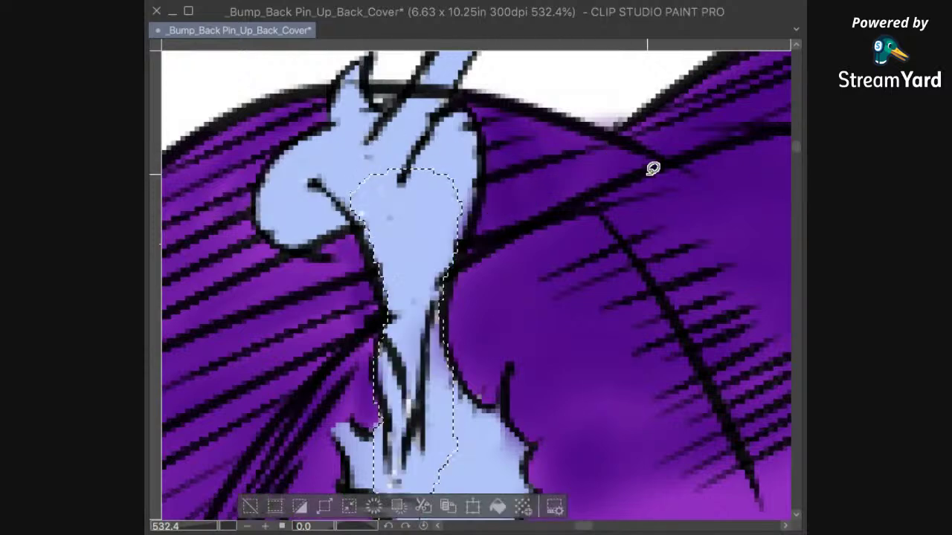
# Step: Review the face and the whole page, save the file, and clear the selection left around the smoke wisp
pyautogui.scroll(-6, 653, 169)
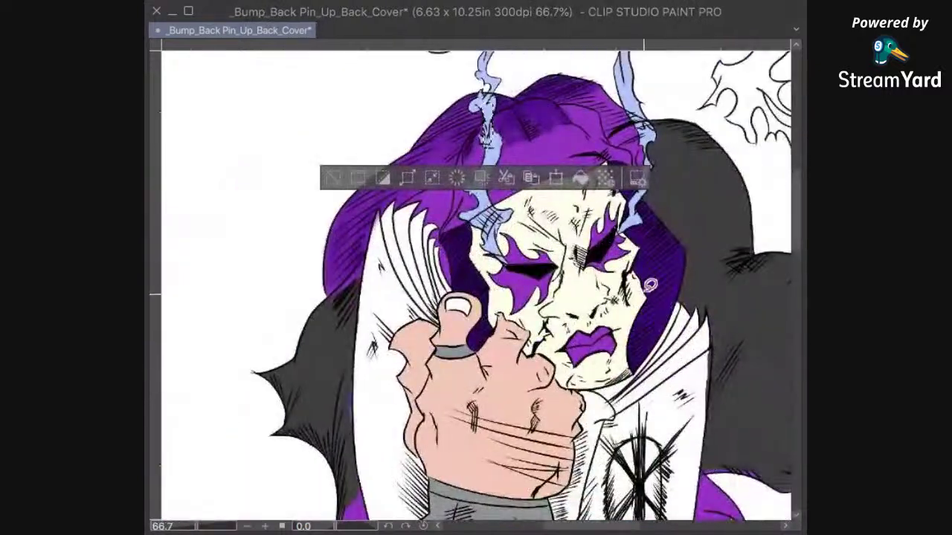
pyautogui.scroll(5, 669, 297)
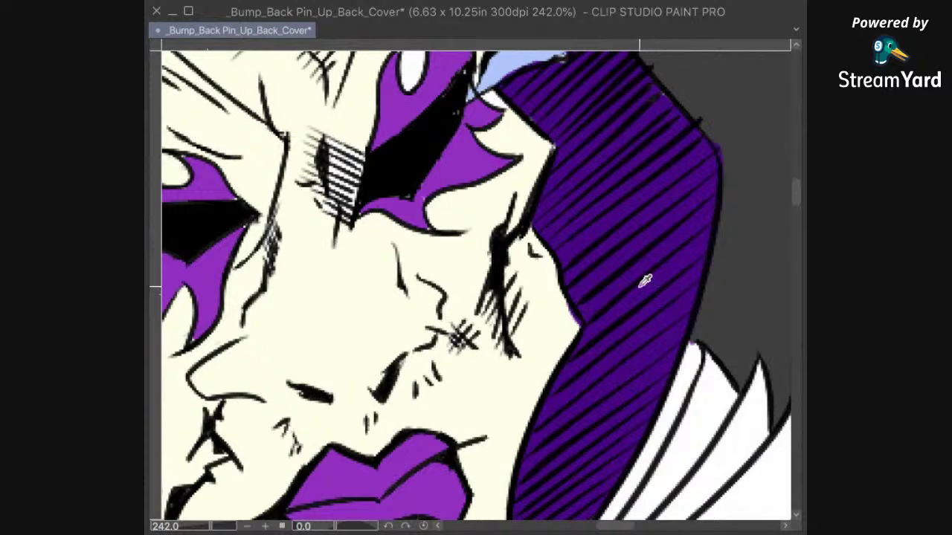
pyautogui.hotkey('ctrl', '0')
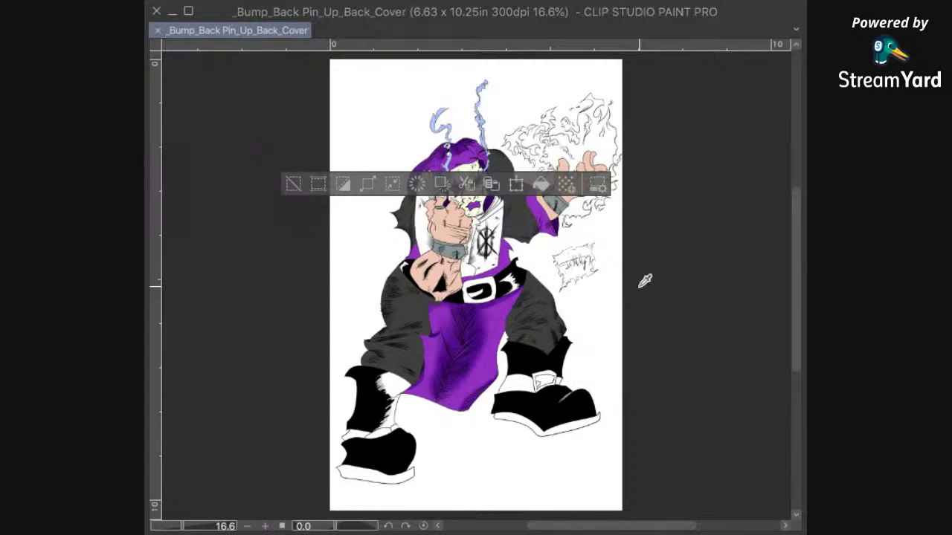
pyautogui.hotkey('ctrl', '+')
pyautogui.hotkey('ctrl', '+')
pyautogui.hotkey('ctrl', '+')
pyautogui.moveTo(354, 164); pyautogui.dragTo(526, 408)
pyautogui.moveTo(397, 286); pyautogui.dragTo(426, 292)
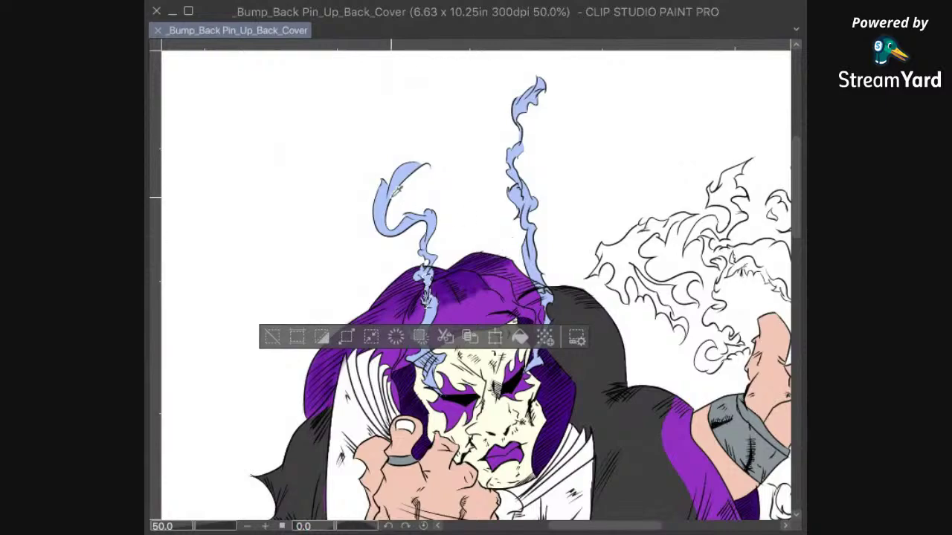
pyautogui.click(577, 233)
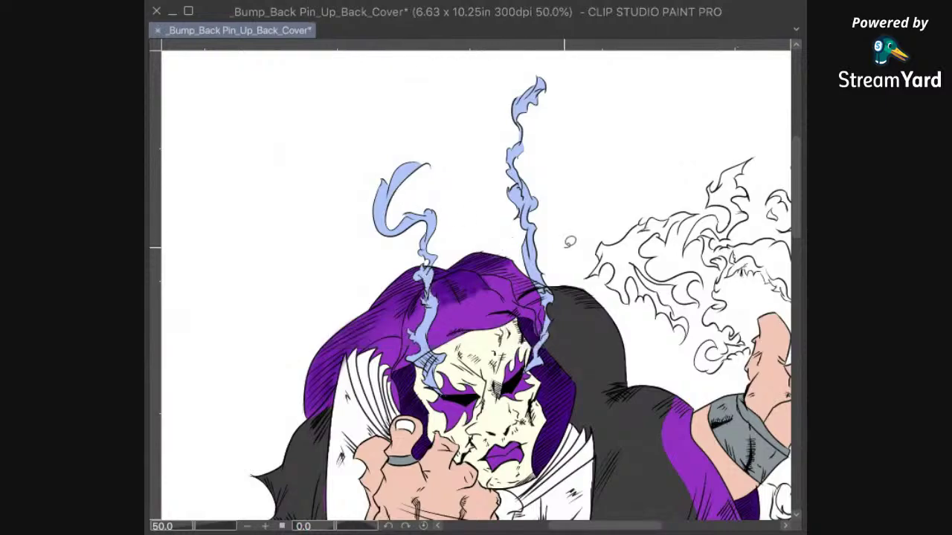
# Step: Rotate the canvas and brush dark purple shadows over the hood's hatched slope leading down to the second smoke wisp
pyautogui.scroll(6, 570, 241)
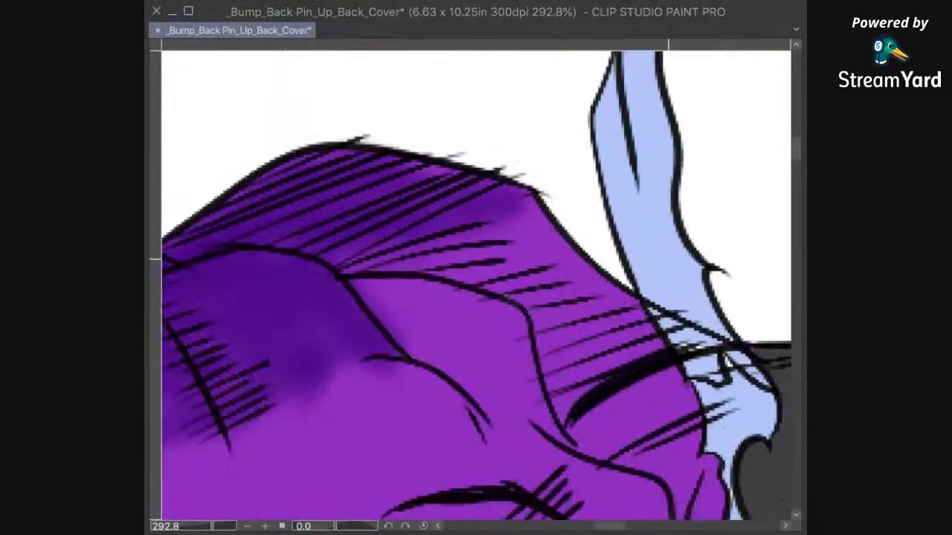
pyautogui.moveTo(602, 291); pyautogui.dragTo(498, 179)
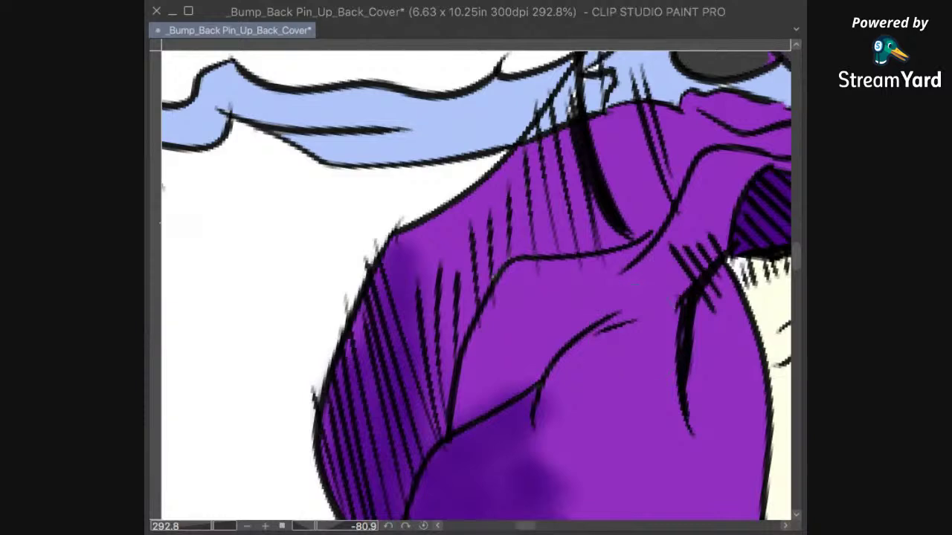
pyautogui.hotkey('ctrl', '@')
pyautogui.moveTo(583, 391)
pyautogui.mouseDown()
pyautogui.moveTo(626, 264)
pyautogui.moveTo(504, 137)
pyautogui.moveTo(553, 155)
pyautogui.mouseUp()
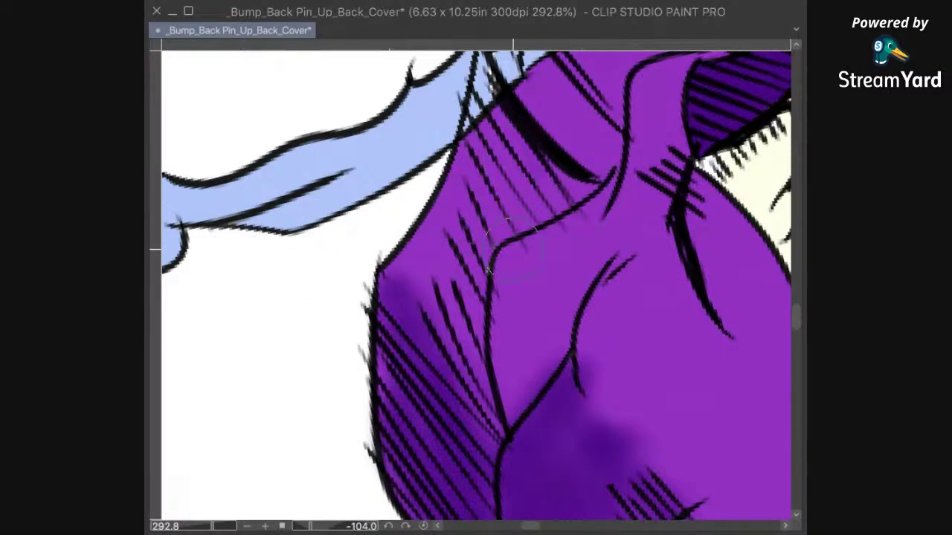
pyautogui.moveTo(511, 136)
pyautogui.mouseDown()
pyautogui.moveTo(472, 197)
pyautogui.moveTo(499, 172)
pyautogui.moveTo(446, 272)
pyautogui.mouseUp()
pyautogui.moveTo(466, 174)
pyautogui.mouseDown()
pyautogui.moveTo(480, 155)
pyautogui.moveTo(409, 276)
pyautogui.moveTo(420, 244)
pyautogui.moveTo(409, 251)
pyautogui.moveTo(395, 347)
pyautogui.moveTo(399, 284)
pyautogui.moveTo(392, 429)
pyautogui.moveTo(406, 274)
pyautogui.moveTo(388, 405)
pyautogui.moveTo(395, 304)
pyautogui.moveTo(382, 356)
pyautogui.moveTo(388, 380)
pyautogui.moveTo(405, 269)
pyautogui.moveTo(374, 377)
pyautogui.moveTo(424, 299)
pyautogui.moveTo(436, 354)
pyautogui.moveTo(469, 355)
pyautogui.moveTo(499, 446)
pyautogui.moveTo(452, 246)
pyautogui.moveTo(486, 447)
pyautogui.moveTo(483, 227)
pyautogui.moveTo(475, 396)
pyautogui.moveTo(515, 187)
pyautogui.moveTo(468, 338)
pyautogui.moveTo(514, 216)
pyautogui.moveTo(566, 201)
pyautogui.moveTo(512, 223)
pyautogui.moveTo(586, 170)
pyautogui.moveTo(499, 164)
pyautogui.moveTo(535, 148)
pyautogui.moveTo(532, 138)
pyautogui.moveTo(569, 157)
pyautogui.moveTo(495, 119)
pyautogui.moveTo(581, 201)
pyautogui.moveTo(570, 164)
pyautogui.moveTo(528, 181)
pyautogui.moveTo(569, 172)
pyautogui.moveTo(479, 225)
pyautogui.moveTo(562, 178)
pyautogui.moveTo(510, 223)
pyautogui.moveTo(571, 174)
pyautogui.moveTo(480, 217)
pyautogui.moveTo(482, 177)
pyautogui.moveTo(513, 128)
pyautogui.moveTo(457, 214)
pyautogui.moveTo(501, 124)
pyautogui.moveTo(460, 156)
pyautogui.moveTo(507, 113)
pyautogui.moveTo(442, 247)
pyautogui.moveTo(485, 139)
pyautogui.moveTo(427, 269)
pyautogui.moveTo(472, 149)
pyautogui.moveTo(437, 202)
pyautogui.moveTo(468, 150)
pyautogui.moveTo(398, 292)
pyautogui.moveTo(419, 252)
pyautogui.moveTo(417, 289)
pyautogui.moveTo(392, 314)
pyautogui.moveTo(410, 265)
pyautogui.moveTo(381, 309)
pyautogui.moveTo(417, 222)
pyautogui.moveTo(394, 232)
pyautogui.moveTo(413, 238)
pyautogui.moveTo(401, 228)
pyautogui.moveTo(362, 304)
pyautogui.mouseUp()
pyautogui.moveTo(423, 265); pyautogui.dragTo(447, 346)
pyautogui.press('j')
pyautogui.moveTo(424, 290)
pyautogui.mouseDown()
pyautogui.moveTo(420, 269)
pyautogui.moveTo(456, 384)
pyautogui.moveTo(502, 440)
pyautogui.mouseUp()
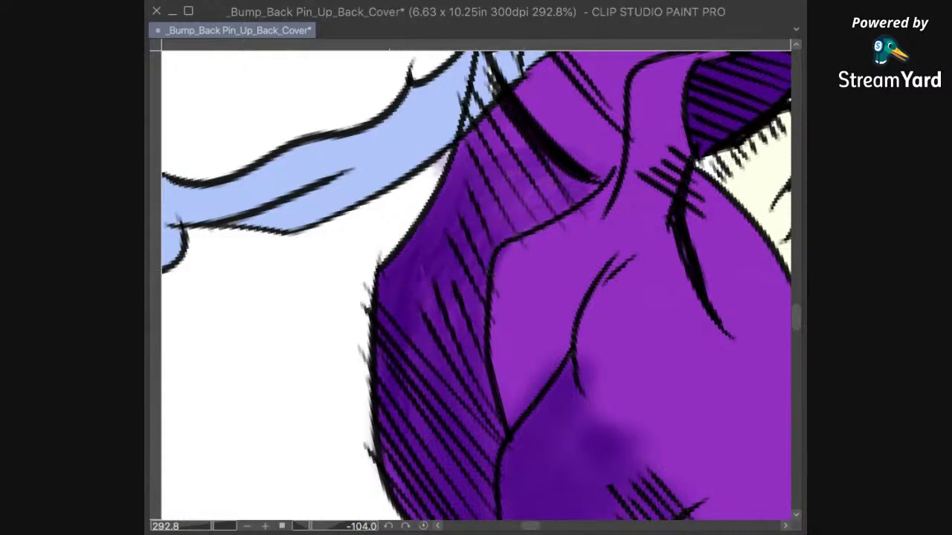
# Step: Fit the whole page upright in view and save the file
pyautogui.scroll(-3, 710, 313)
pyautogui.hotkey('ctrl', '0')
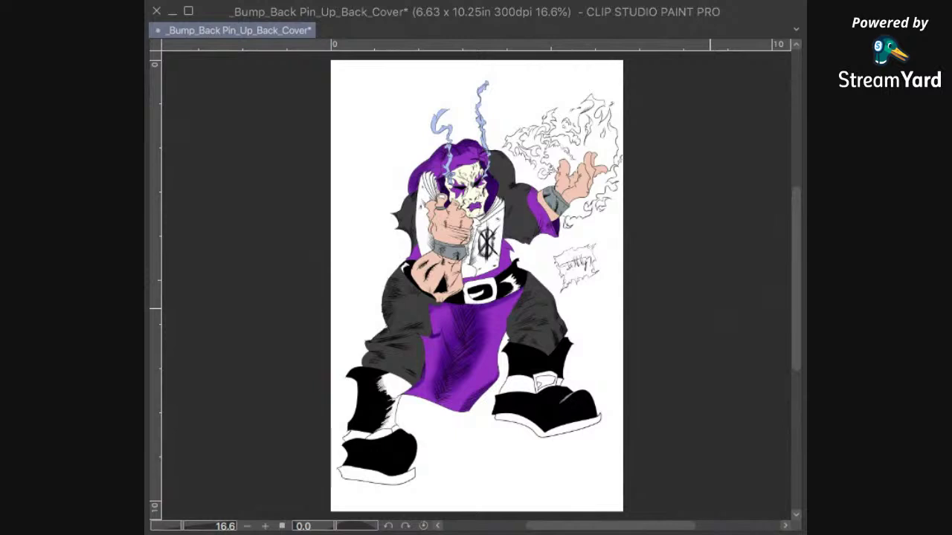
pyautogui.hotkey('ctrl', 's')
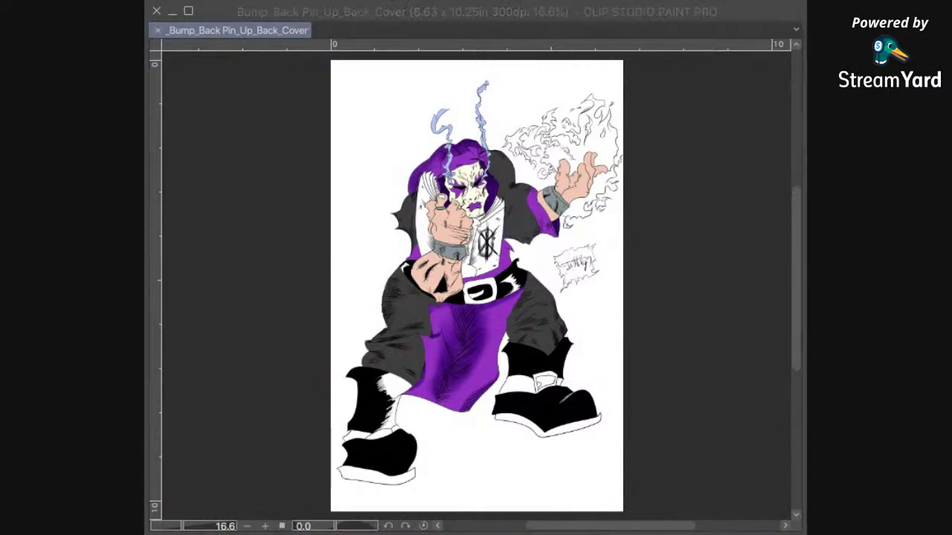
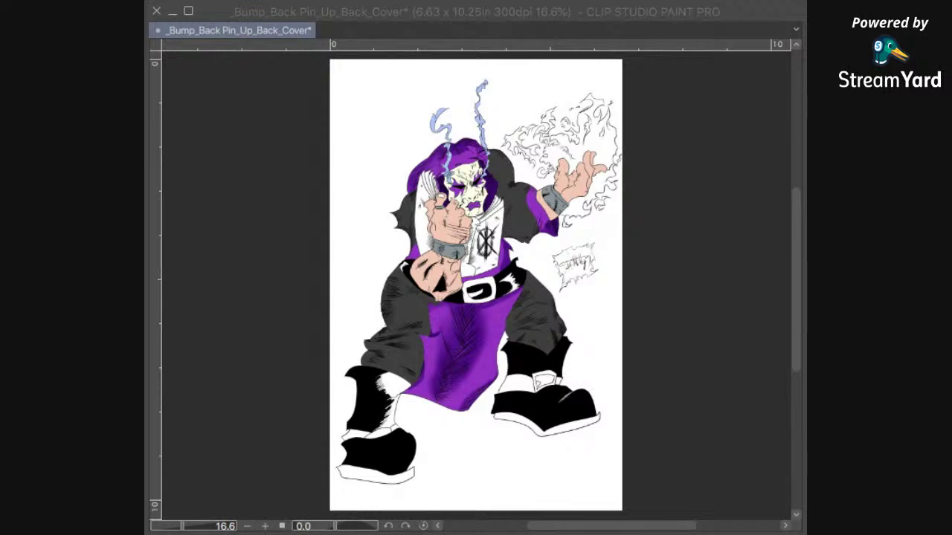
# Step: Try a shading stroke on the purple robe between the book and the belt, and undo it
pyautogui.scroll(3, 528, 245)
pyautogui.moveTo(532, 372); pyautogui.dragTo(662, 294)
pyautogui.moveTo(614, 380); pyautogui.dragTo(603, 276)
pyautogui.hotkey('ctrl', '0')
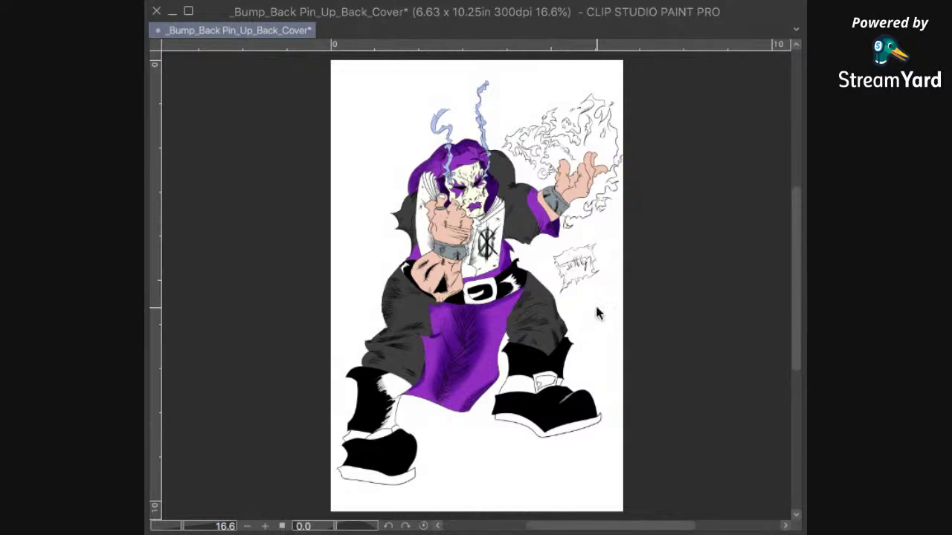
pyautogui.keyDown('super'); pyautogui.click(597, 308); pyautogui.keyUp('super')
pyautogui.keyDown('super'); pyautogui.click(597, 308); pyautogui.keyUp('super')
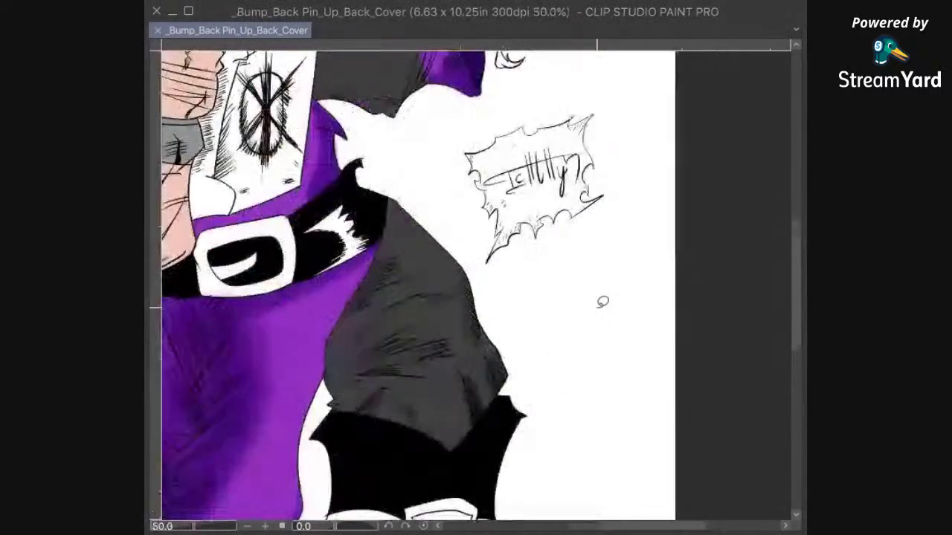
pyautogui.moveTo(392, 210)
pyautogui.mouseDown()
pyautogui.moveTo(553, 403)
pyautogui.moveTo(596, 366)
pyautogui.mouseUp()
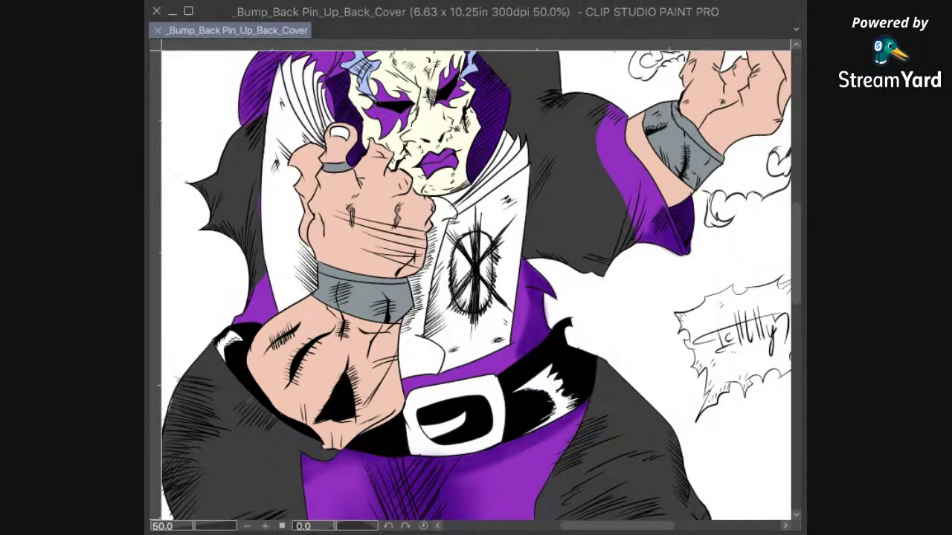
pyautogui.click(699, 266)
pyautogui.moveTo(545, 317)
pyautogui.mouseDown()
pyautogui.moveTo(525, 266)
pyautogui.moveTo(521, 333)
pyautogui.moveTo(528, 296)
pyautogui.moveTo(512, 355)
pyautogui.moveTo(537, 257)
pyautogui.moveTo(530, 356)
pyautogui.mouseUp()
pyautogui.hotkey('ctrl', 'z')
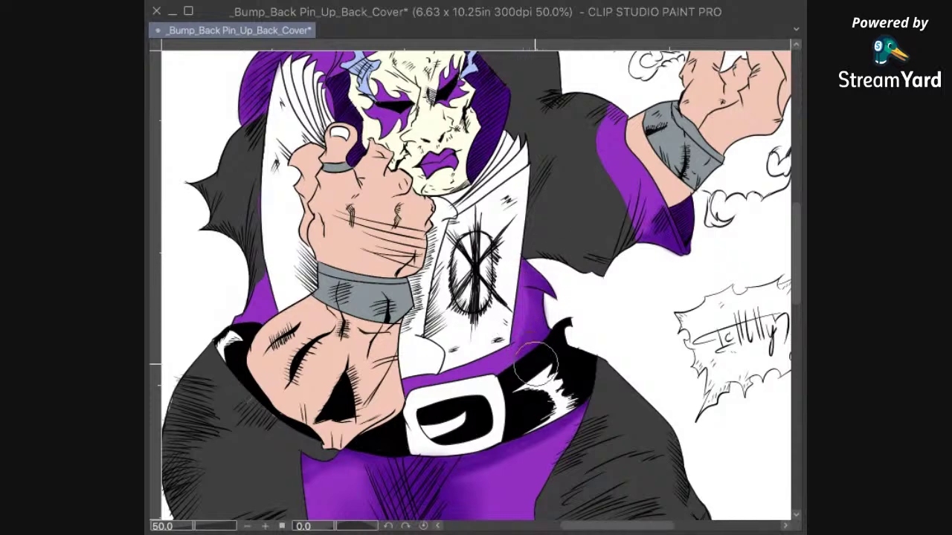
# Step: Return to the full-page view and save the artwork again
pyautogui.scroll(-4, 575, 303)
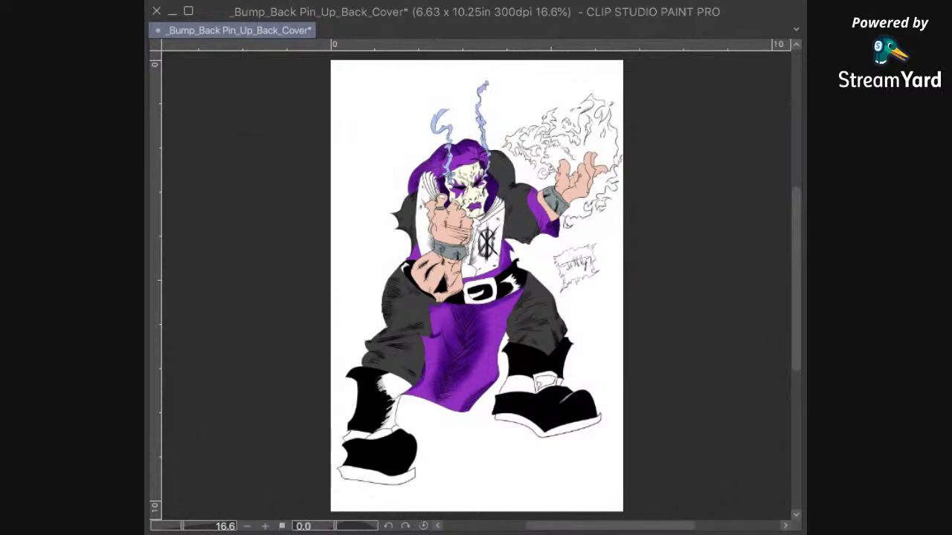
pyautogui.hotkey('ctrl', 's')
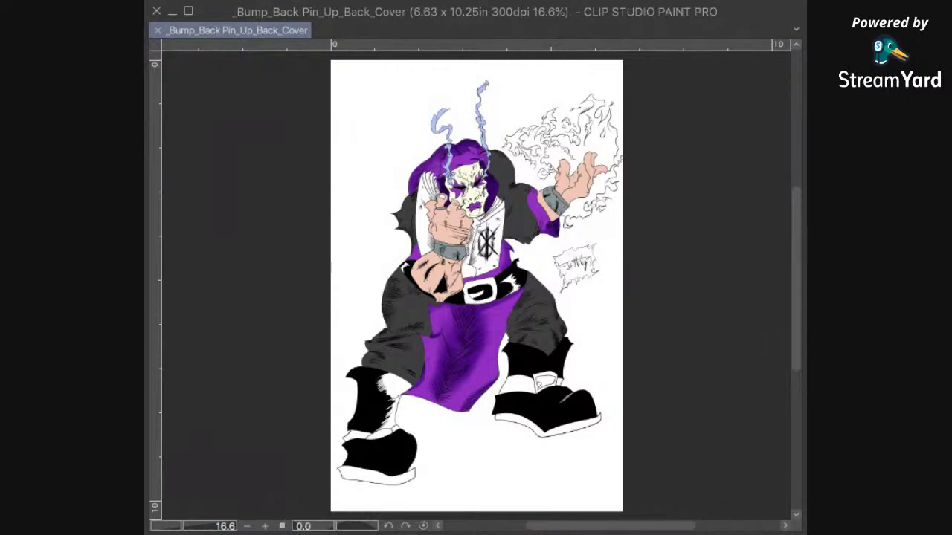
# Step: Fill the book's front cover with brown, including the small areas enclosed by the emblem's lines
pyautogui.hotkey('ctrl', 'z')
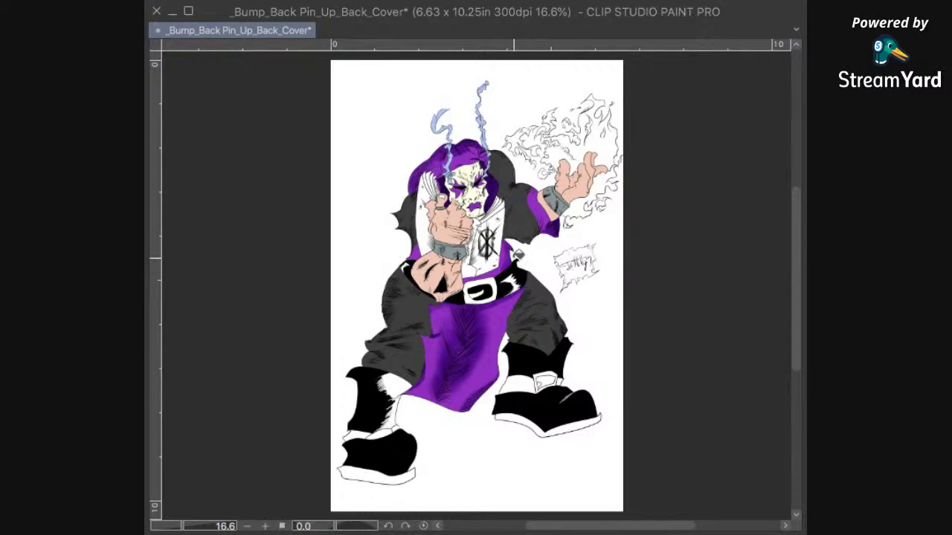
pyautogui.scroll(4, 521, 253)
pyautogui.moveTo(562, 221); pyautogui.dragTo(683, 293)
pyautogui.click(582, 269)
pyautogui.click(557, 291)
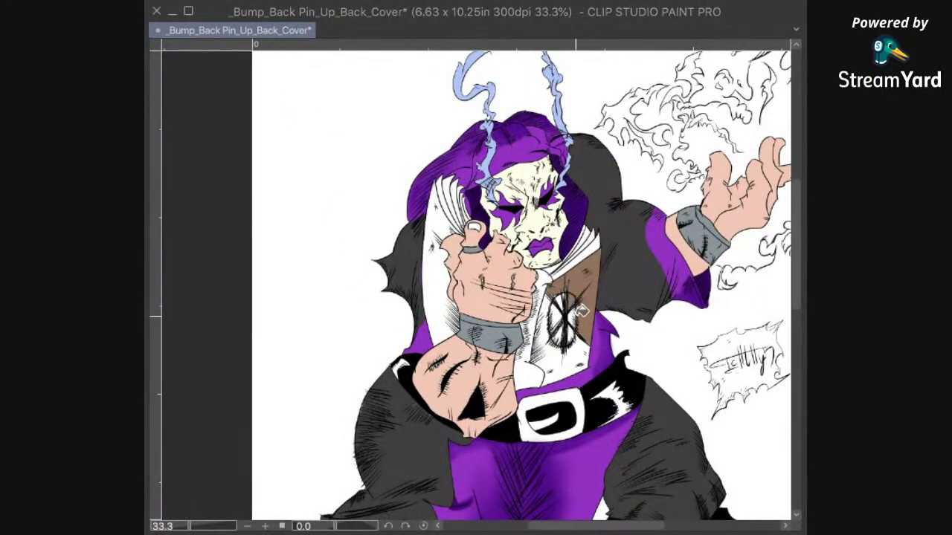
pyautogui.scroll(2, 580, 301)
pyautogui.scroll(1, 590, 304)
pyautogui.click(522, 294)
pyautogui.click(513, 327)
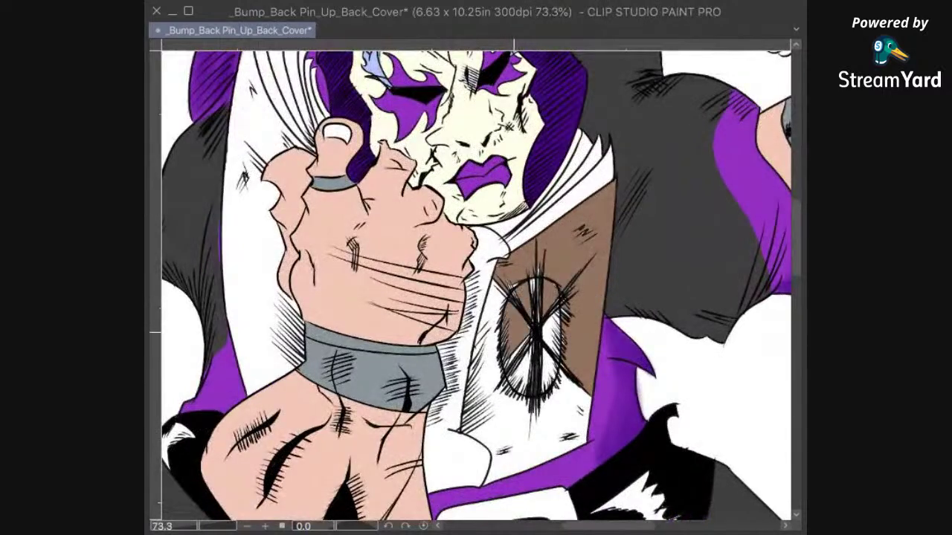
pyautogui.click(524, 368)
pyautogui.click(552, 354)
pyautogui.moveTo(552, 354)
pyautogui.mouseDown()
pyautogui.moveTo(543, 386)
pyautogui.moveTo(534, 338)
pyautogui.moveTo(492, 287)
pyautogui.moveTo(495, 273)
pyautogui.mouseUp()
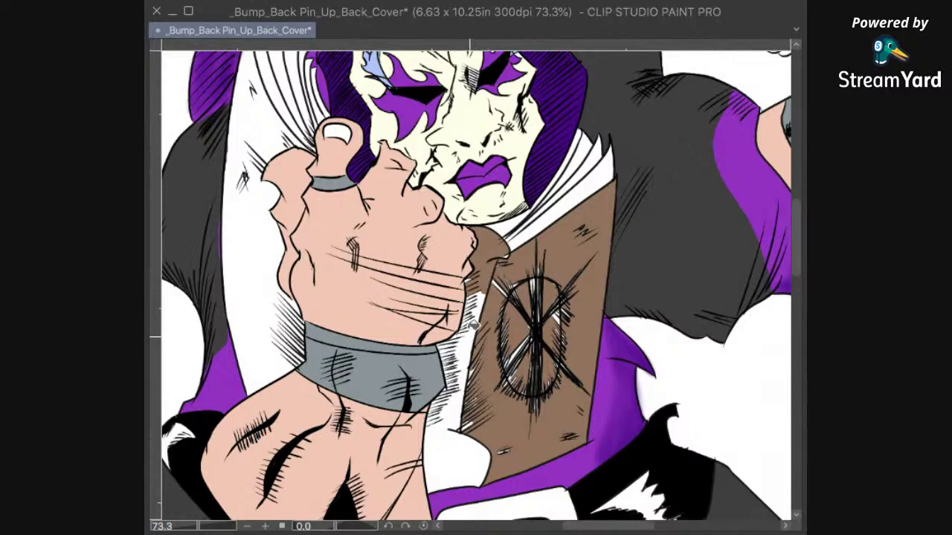
# Step: Fill the book's spine, lower flap and back cover behind the fist with the same brown
pyautogui.click(462, 373)
pyautogui.click(477, 300)
pyautogui.click(449, 466)
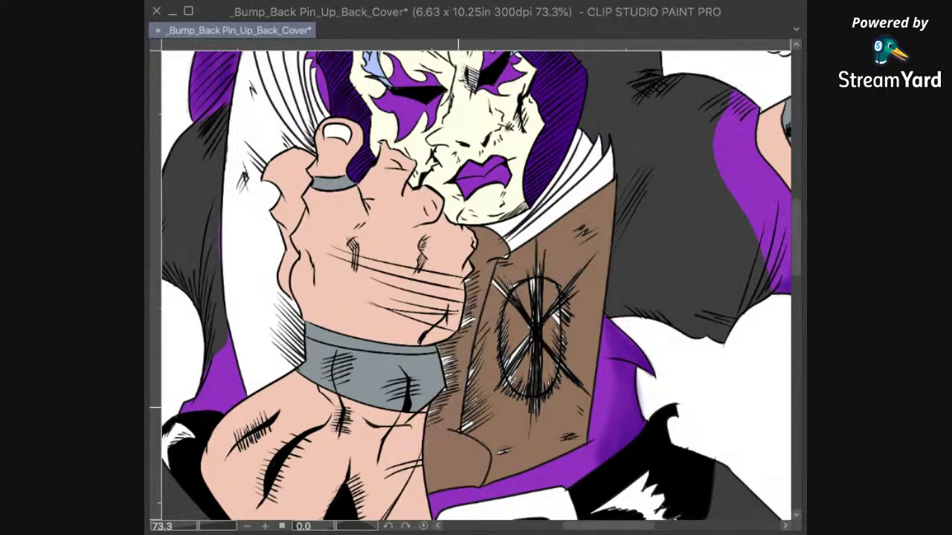
pyautogui.moveTo(475, 407); pyautogui.dragTo(638, 484)
pyautogui.moveTo(453, 468); pyautogui.dragTo(420, 126)
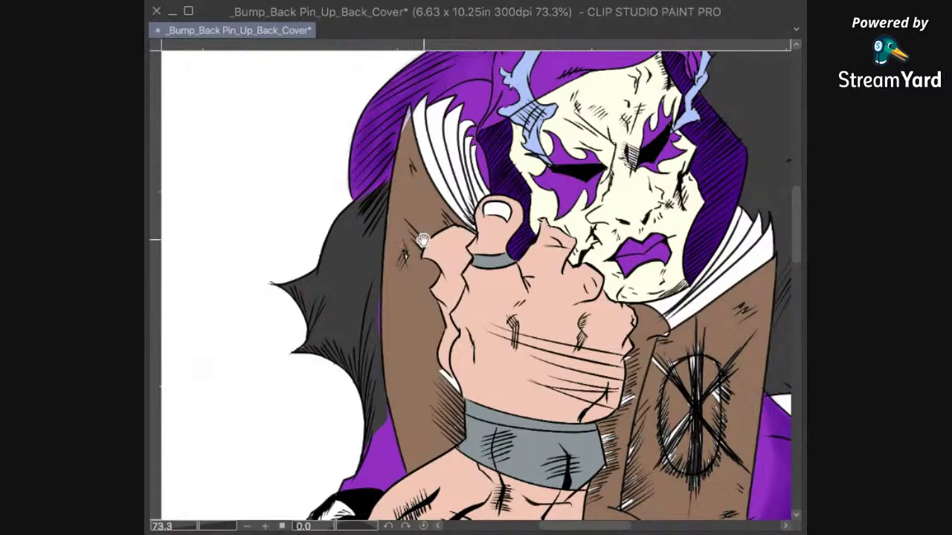
pyautogui.moveTo(486, 384); pyautogui.dragTo(460, 292)
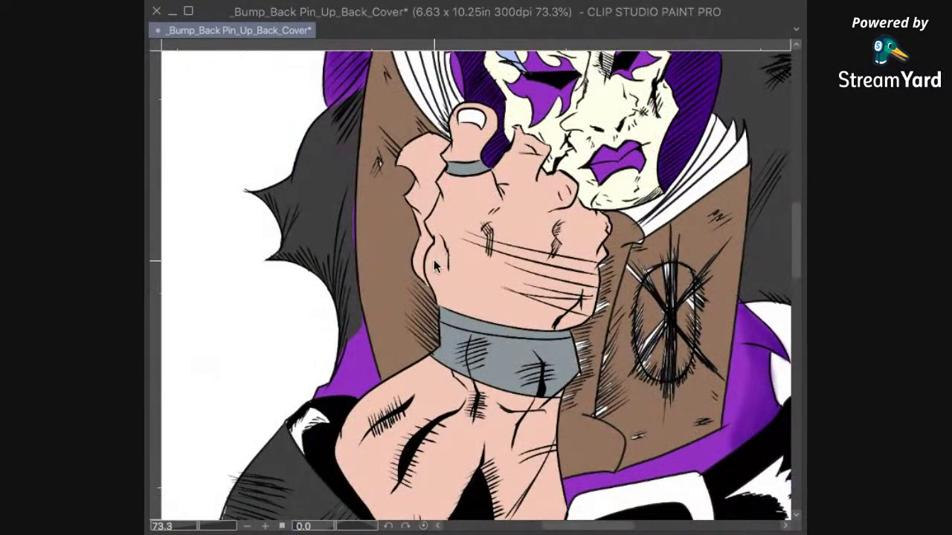
# Step: Try a lighter tan on the book's front cover, including the areas inside the emblem
pyautogui.scroll(-5, 433, 260)
pyautogui.scroll(3, 433, 260)
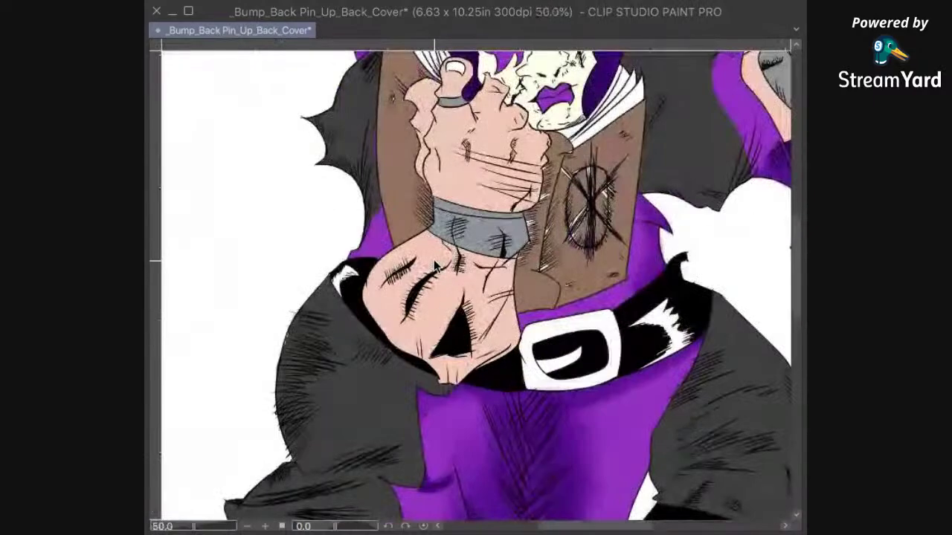
pyautogui.moveTo(534, 197); pyautogui.dragTo(463, 300)
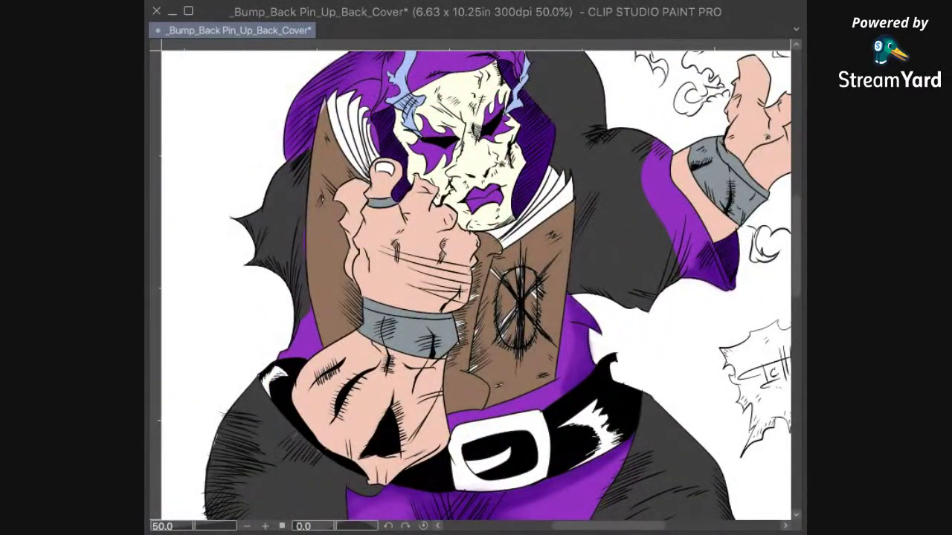
pyautogui.click(557, 260)
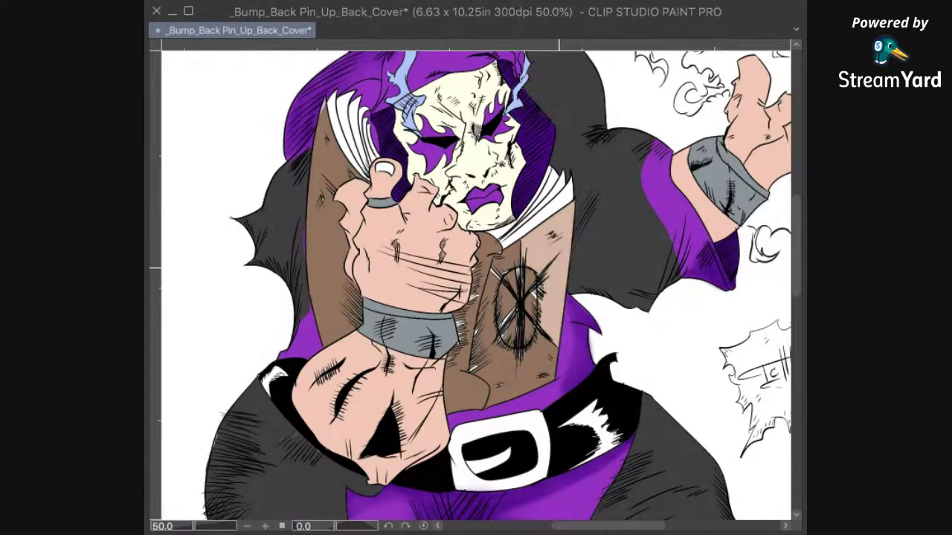
pyautogui.click(543, 345)
pyautogui.click(524, 330)
pyautogui.click(530, 297)
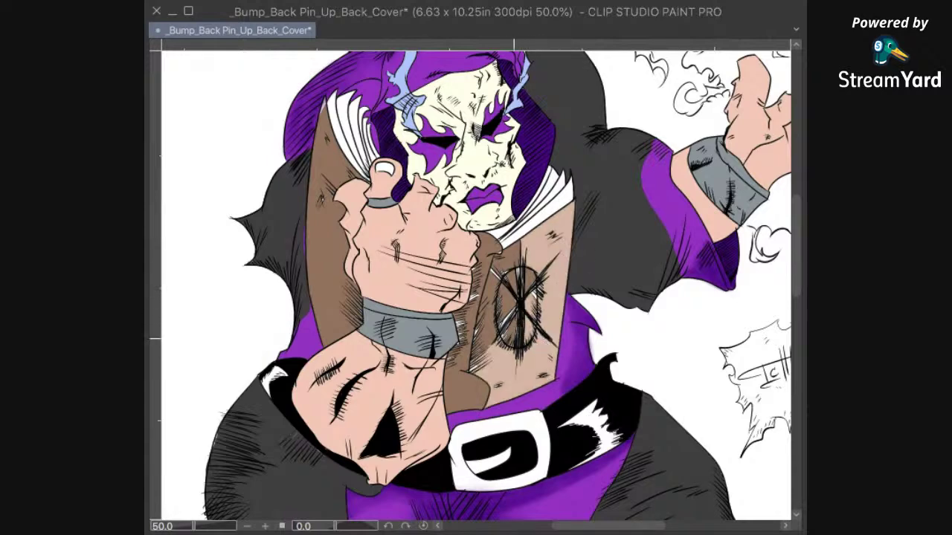
pyautogui.moveTo(506, 275)
pyautogui.mouseDown()
pyautogui.moveTo(503, 256)
pyautogui.moveTo(483, 327)
pyautogui.moveTo(518, 286)
pyautogui.mouseUp()
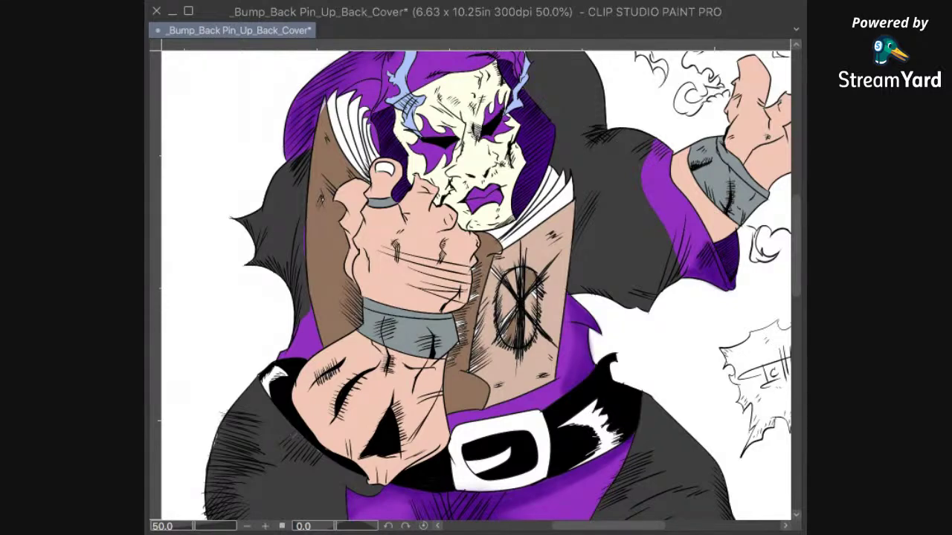
# Step: Undo the light tan fills on the book's front cover
pyautogui.hotkey('ctrl', 'z')
pyautogui.hotkey('ctrl', 'z')
pyautogui.hotkey('ctrl', 'z')
pyautogui.hotkey('ctrl', 'z')
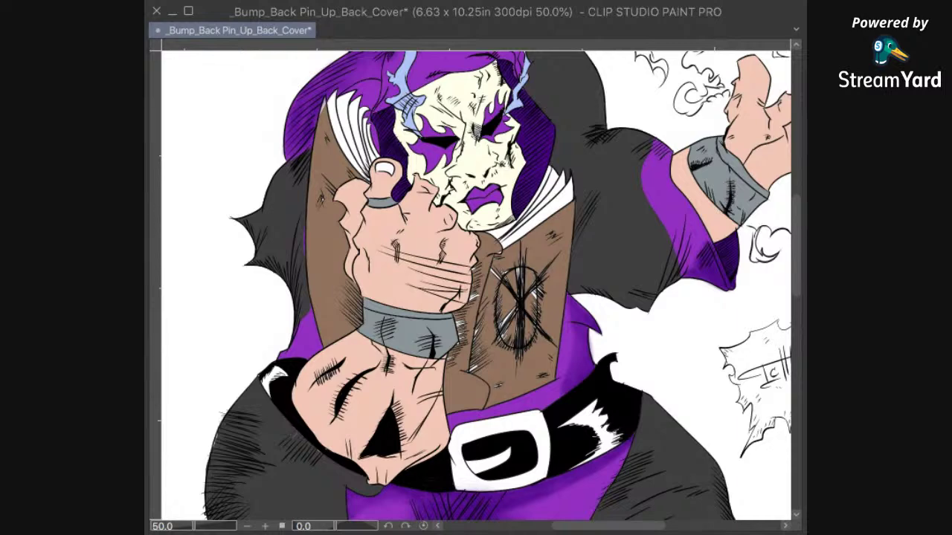
# Step: Try a reddish brown on the book's back cover and front cover
pyautogui.click(328, 295)
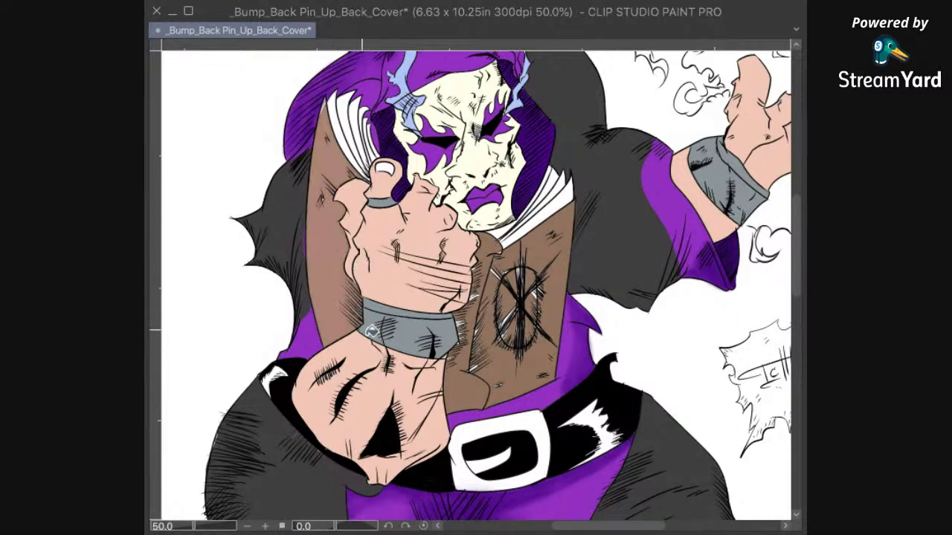
pyautogui.click(548, 241)
pyautogui.click(510, 256)
pyautogui.click(487, 247)
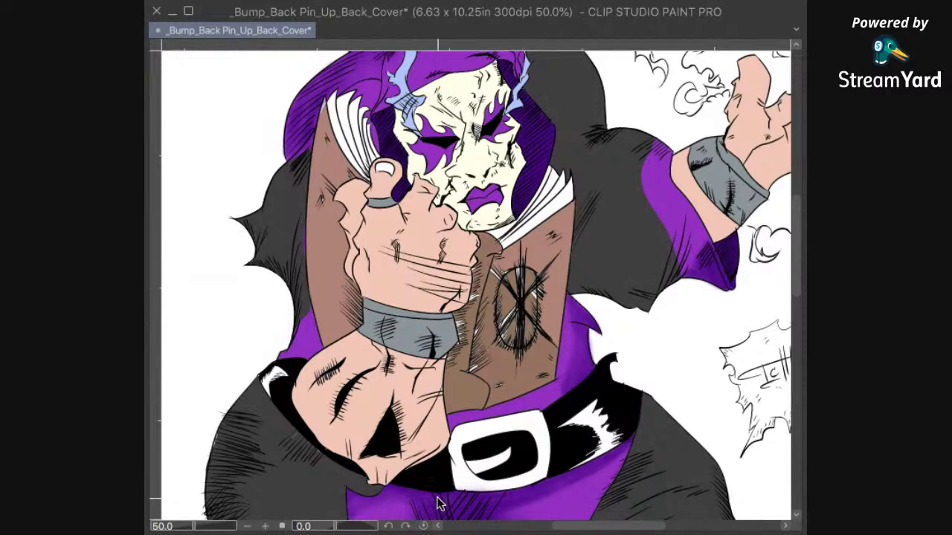
# Step: Recolour the book's covers, the areas inside the emblem, the spine and the lower flap with a greyish brown
pyautogui.hotkey('ctrl', 'y')
pyautogui.hotkey('ctrl', 'y')
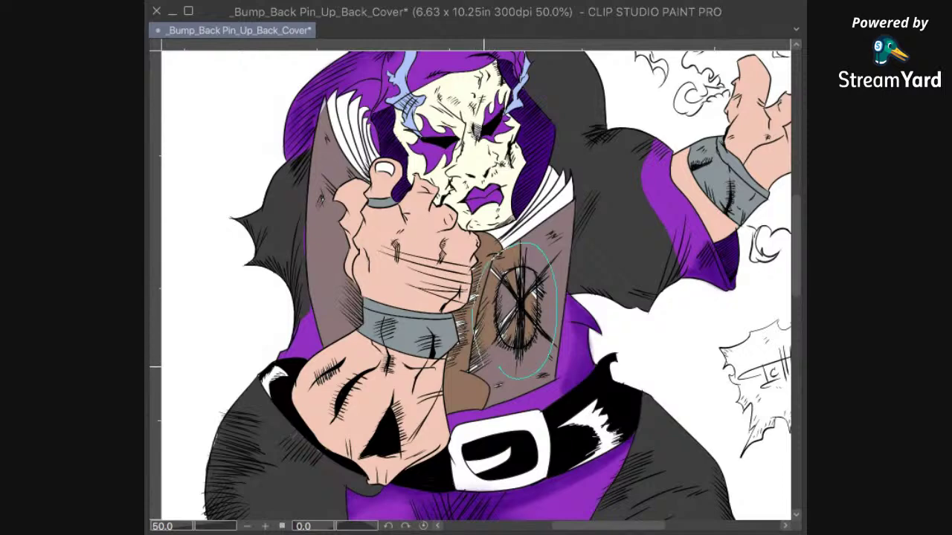
pyautogui.moveTo(483, 366); pyautogui.dragTo(499, 374)
pyautogui.click(608, 405)
pyautogui.click(671, 300)
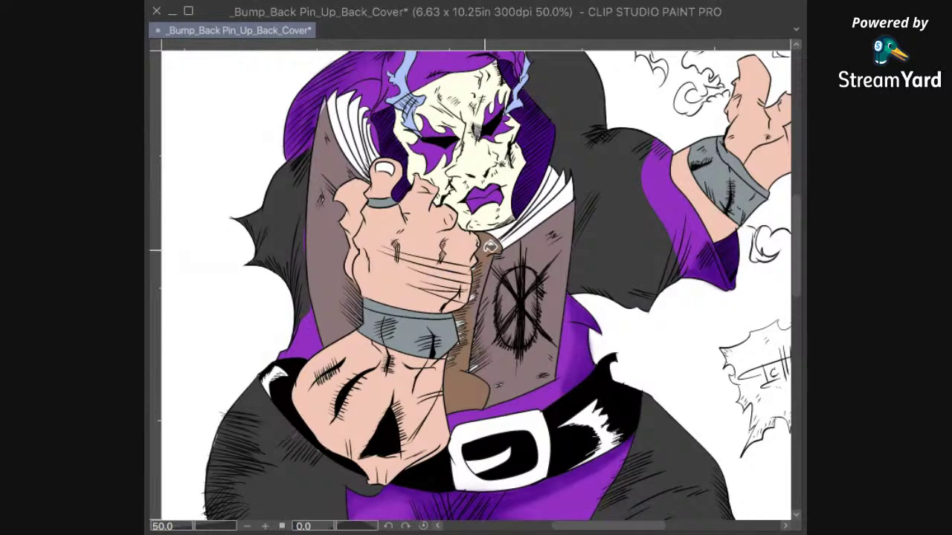
pyautogui.click(462, 385)
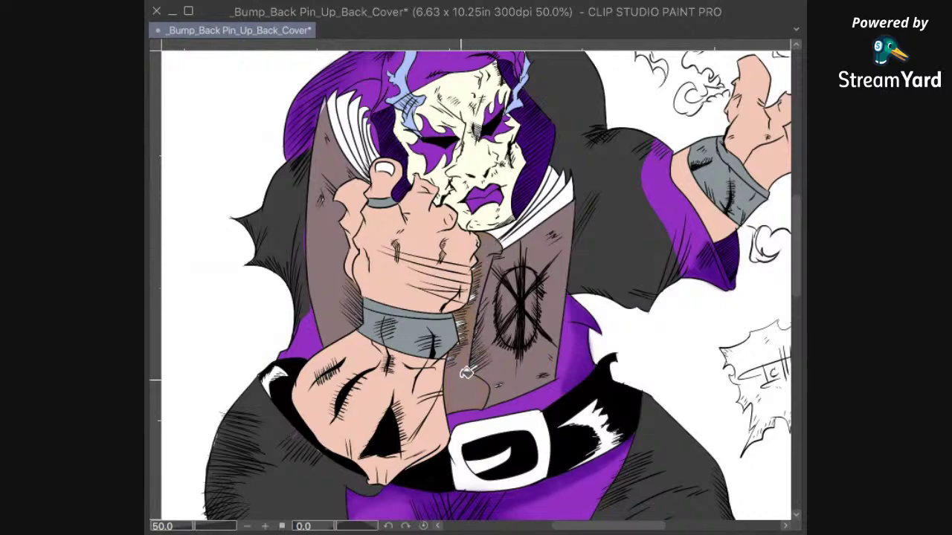
# Step: Fill the leftover gaps in the hatching along the spine beside the fist and wristband with the greyish brown
pyautogui.scroll(3, 549, 287)
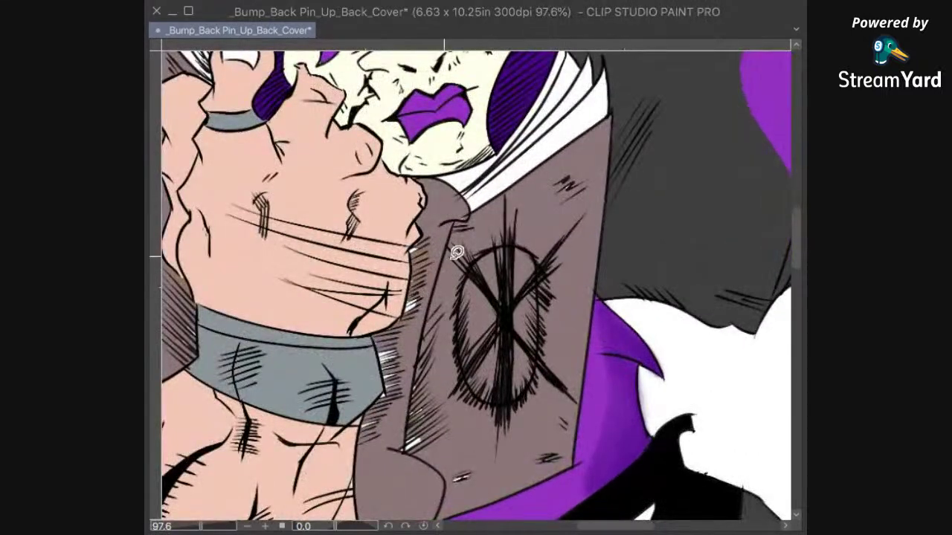
pyautogui.scroll(3, 506, 287)
pyautogui.moveTo(418, 194); pyautogui.dragTo(510, 201)
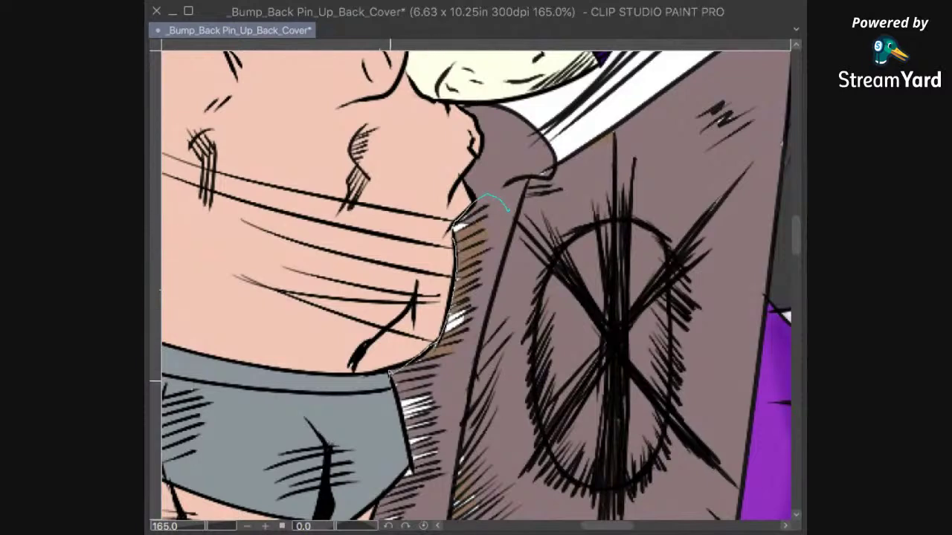
pyautogui.moveTo(508, 211)
pyautogui.mouseDown()
pyautogui.moveTo(445, 506)
pyautogui.moveTo(427, 490)
pyautogui.mouseUp()
pyautogui.click(568, 508)
pyautogui.moveTo(612, 390)
pyautogui.mouseDown()
pyautogui.moveTo(675, 197)
pyautogui.moveTo(713, 124)
pyautogui.mouseUp()
pyautogui.click(671, 268)
pyautogui.press('super+d')
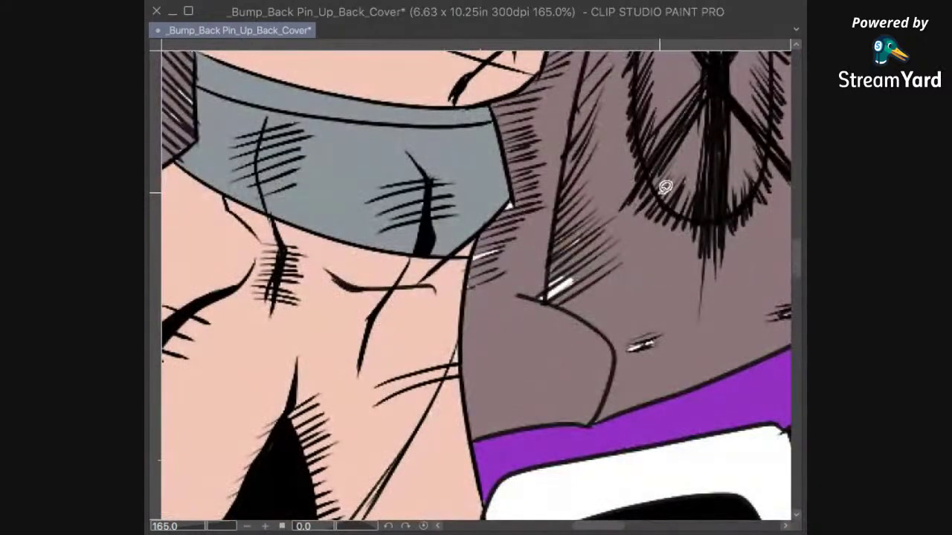
# Step: Fill the gaps in the hatching around the lower spine and in the scratch marks near the front cover's lower edge
pyautogui.moveTo(519, 186); pyautogui.dragTo(508, 203)
pyautogui.moveTo(614, 369)
pyautogui.mouseDown()
pyautogui.moveTo(705, 253)
pyautogui.moveTo(511, 187)
pyautogui.mouseUp()
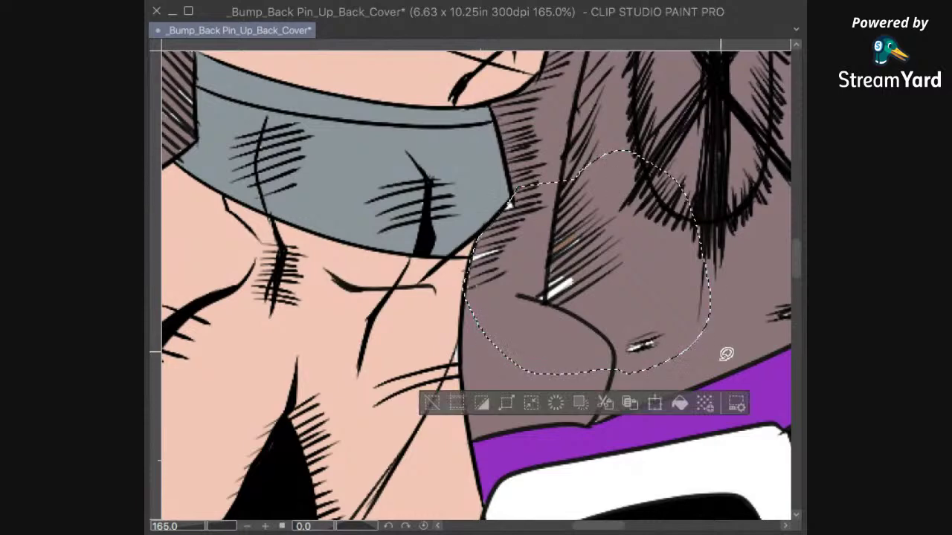
pyautogui.moveTo(732, 183); pyautogui.dragTo(472, 330)
pyautogui.click(580, 287)
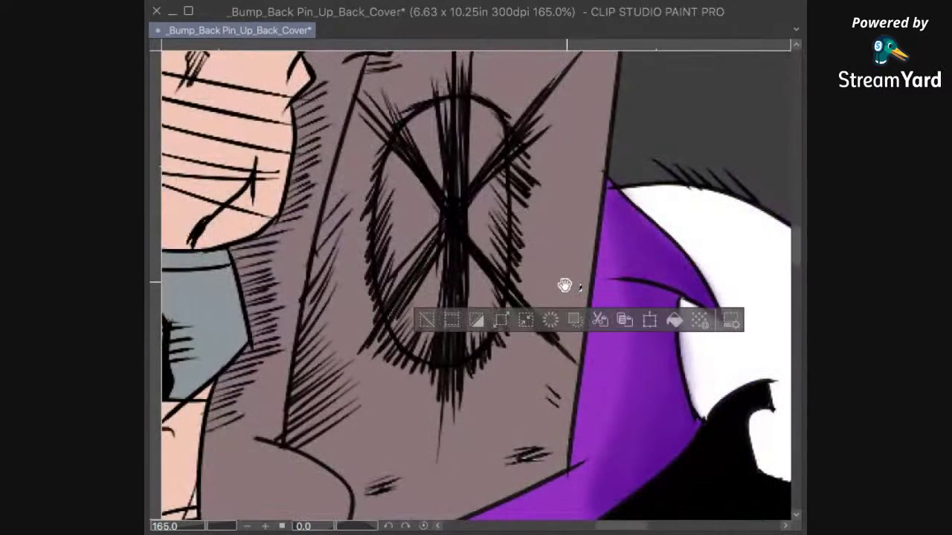
pyautogui.moveTo(510, 424)
pyautogui.mouseDown()
pyautogui.moveTo(506, 476)
pyautogui.moveTo(508, 424)
pyautogui.mouseUp()
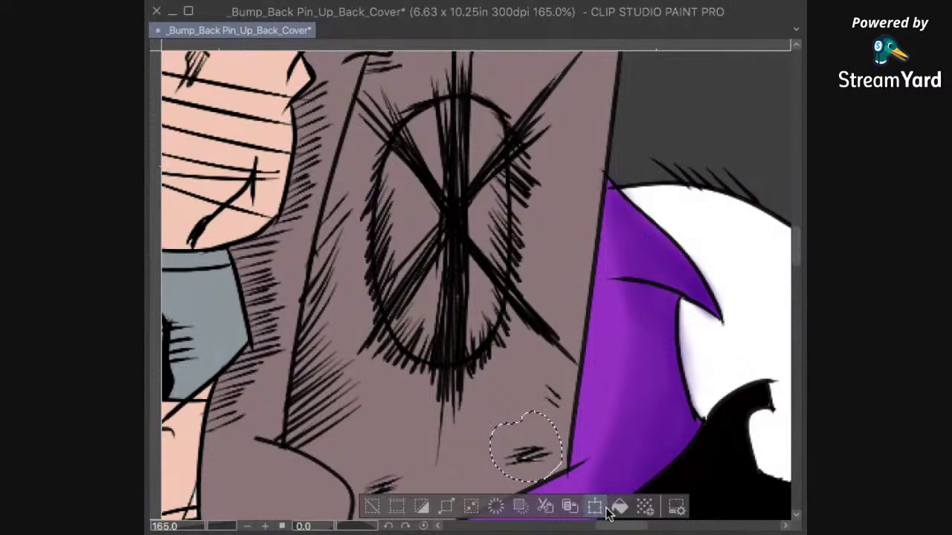
pyautogui.click(617, 398)
# Step: Fill the gaps in the short hatch lines at the top of the spine with the greyish brown
pyautogui.moveTo(529, 189)
pyautogui.mouseDown()
pyautogui.moveTo(595, 323)
pyautogui.moveTo(609, 396)
pyautogui.mouseUp()
pyautogui.moveTo(447, 252); pyautogui.dragTo(468, 260)
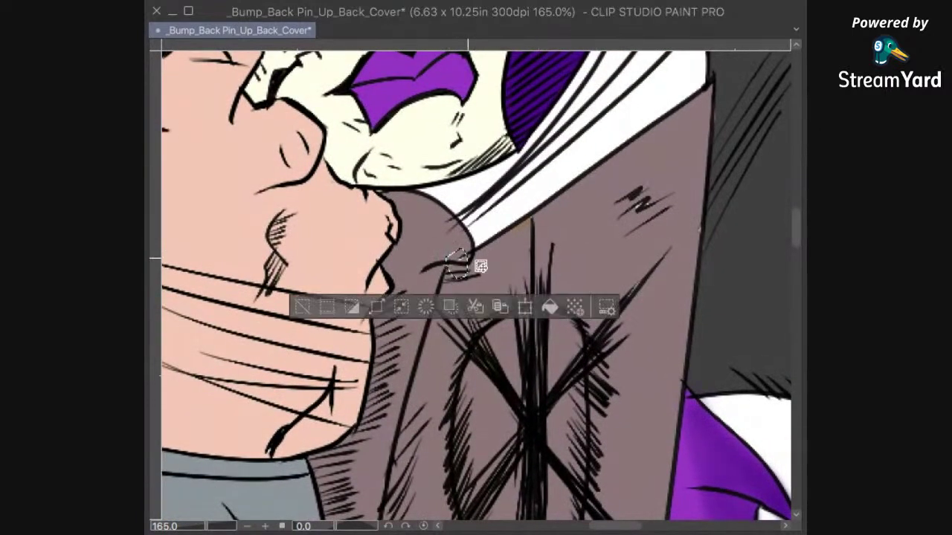
pyautogui.click(548, 307)
pyautogui.click(568, 250)
# Step: Cover the gaps in the front cover's upper scratch marks and the old brown sliver below the pages with greyish brown
pyautogui.scroll(4, 588, 231)
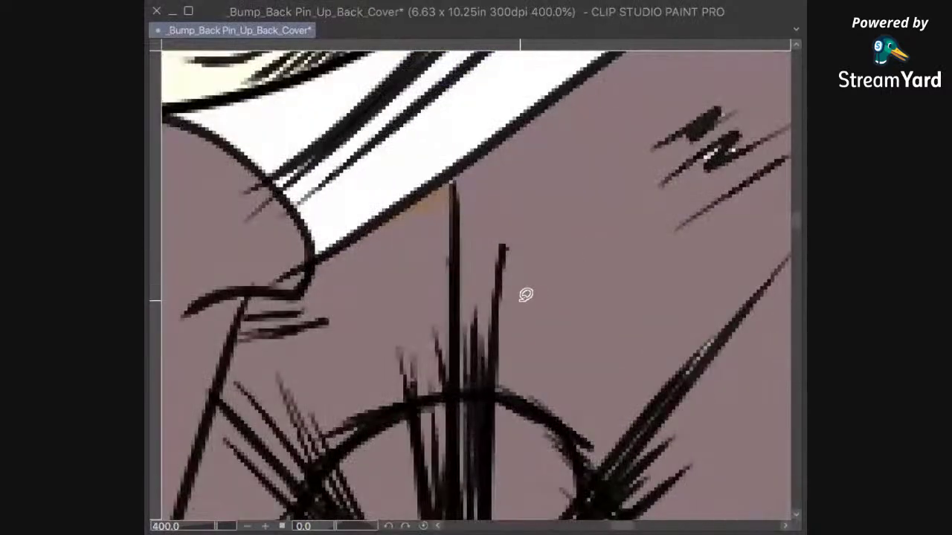
pyautogui.moveTo(708, 108); pyautogui.dragTo(690, 118)
pyautogui.click(716, 251)
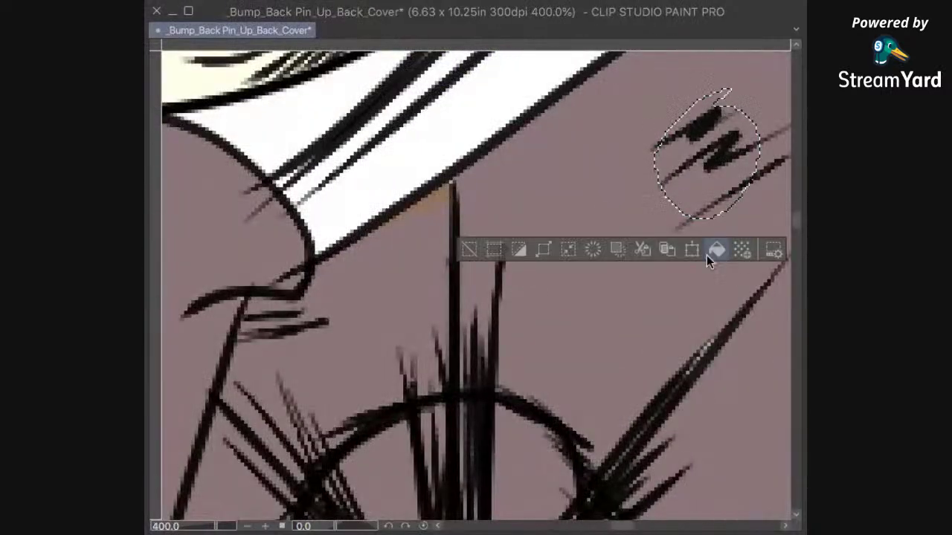
pyautogui.click(607, 274)
pyautogui.moveTo(478, 148)
pyautogui.mouseDown()
pyautogui.moveTo(358, 240)
pyautogui.moveTo(498, 170)
pyautogui.mouseUp()
pyautogui.click(523, 295)
pyautogui.hotkey('ctrl', 'd')
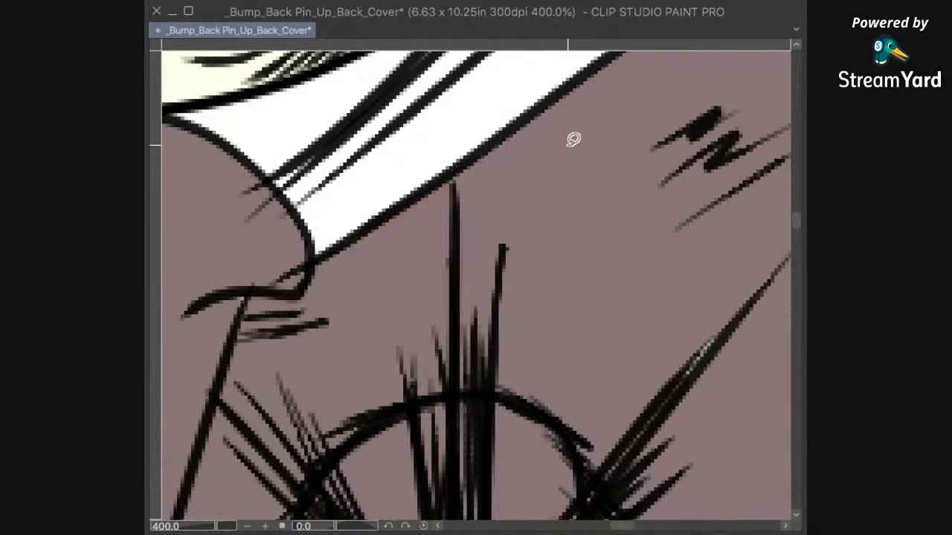
# Step: Fill the gaps in the back cover's scratch marks beside the fingers with the greyish brown
pyautogui.scroll(-6, 573, 139)
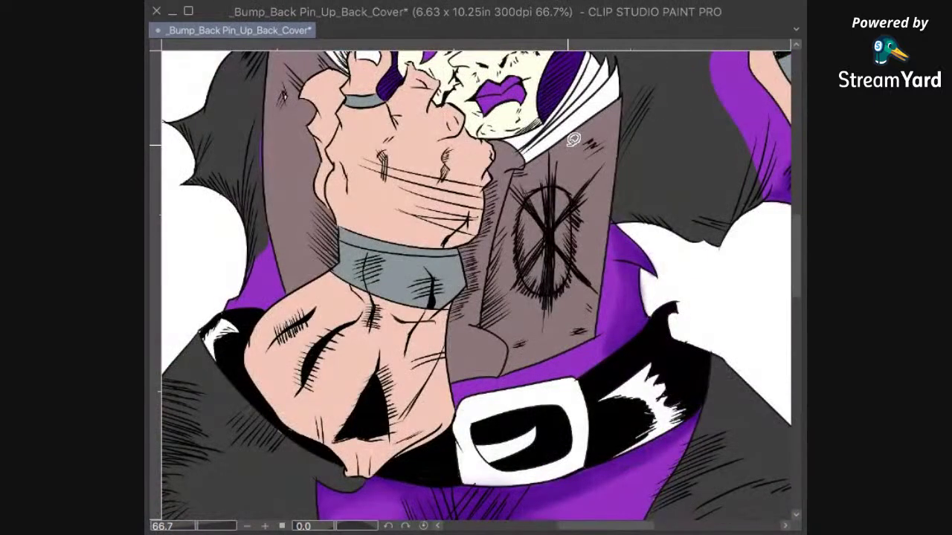
pyautogui.moveTo(322, 252); pyautogui.dragTo(408, 354)
pyautogui.moveTo(371, 169); pyautogui.dragTo(385, 186)
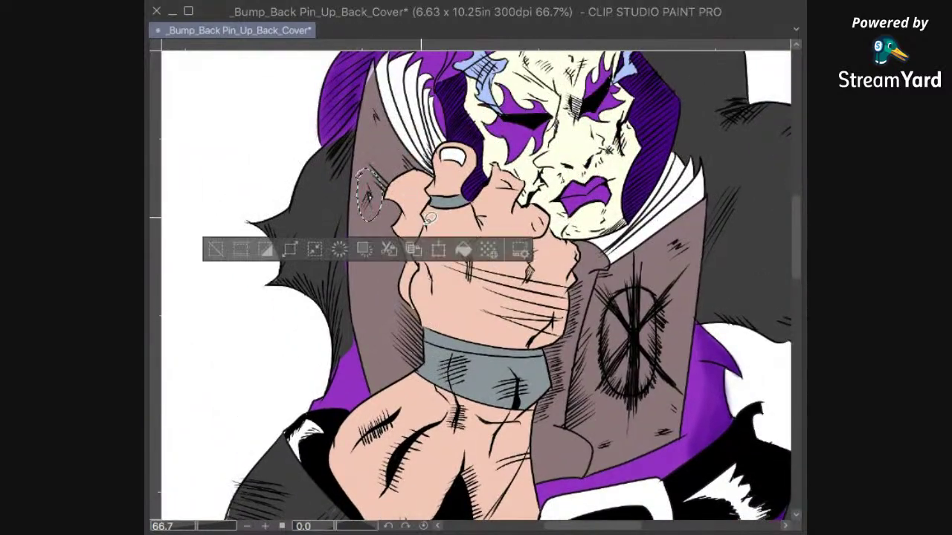
pyautogui.hotkey('ctrl', 'd')
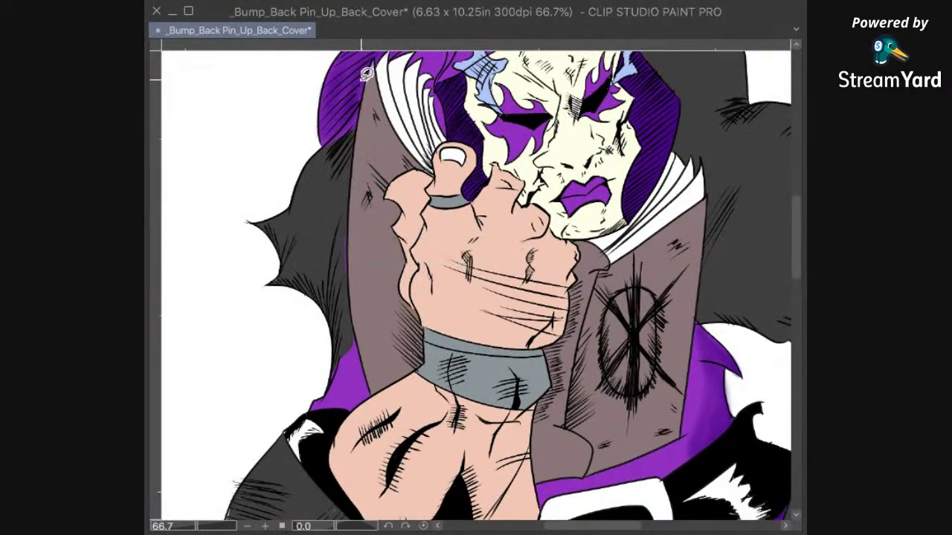
# Step: Select the back cover's pointed upper tip and replace its uneven colour with the solid greyish brown
pyautogui.scroll(8, 367, 74)
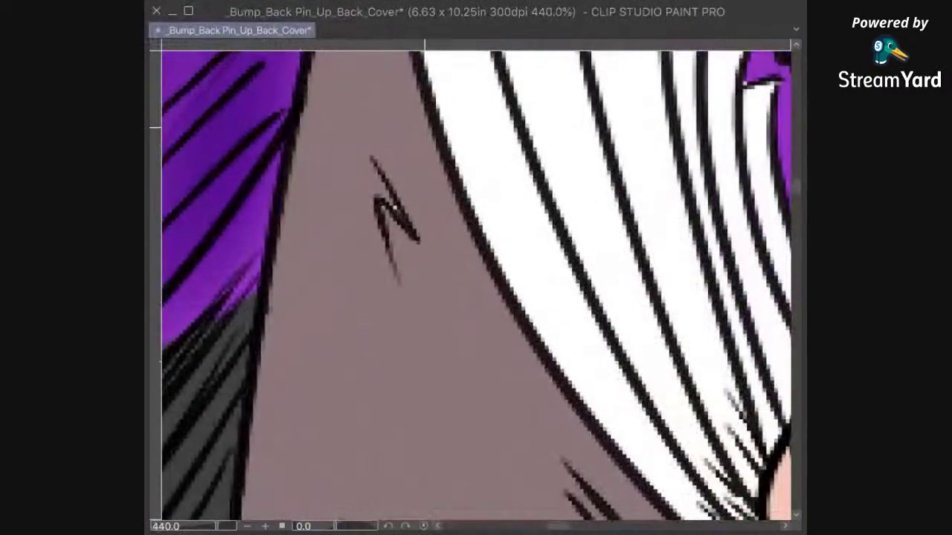
pyautogui.moveTo(439, 112); pyautogui.dragTo(439, 338)
pyautogui.moveTo(438, 209); pyautogui.dragTo(451, 263)
pyautogui.moveTo(364, 304); pyautogui.dragTo(384, 201)
pyautogui.moveTo(418, 115)
pyautogui.mouseDown()
pyautogui.moveTo(434, 205)
pyautogui.moveTo(400, 290)
pyautogui.mouseUp()
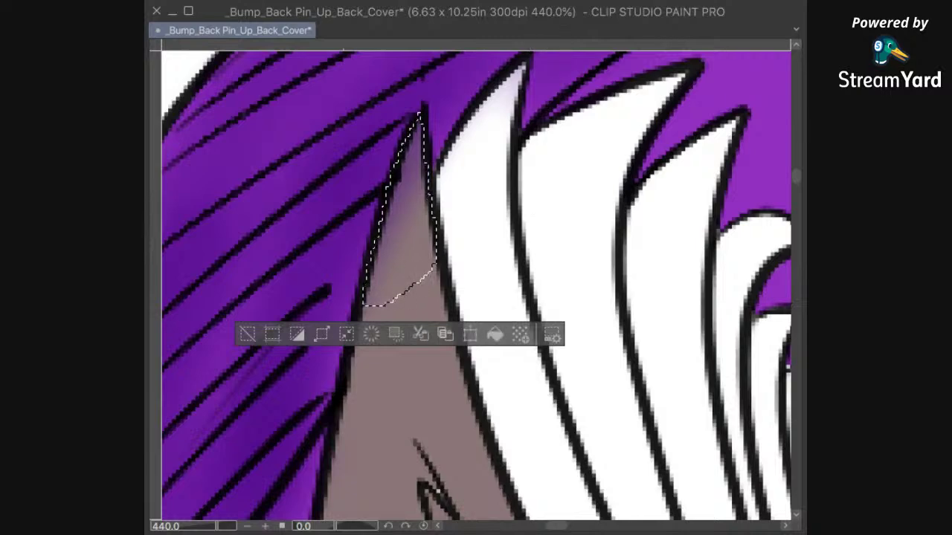
pyautogui.press('Delete')
pyautogui.click(601, 296)
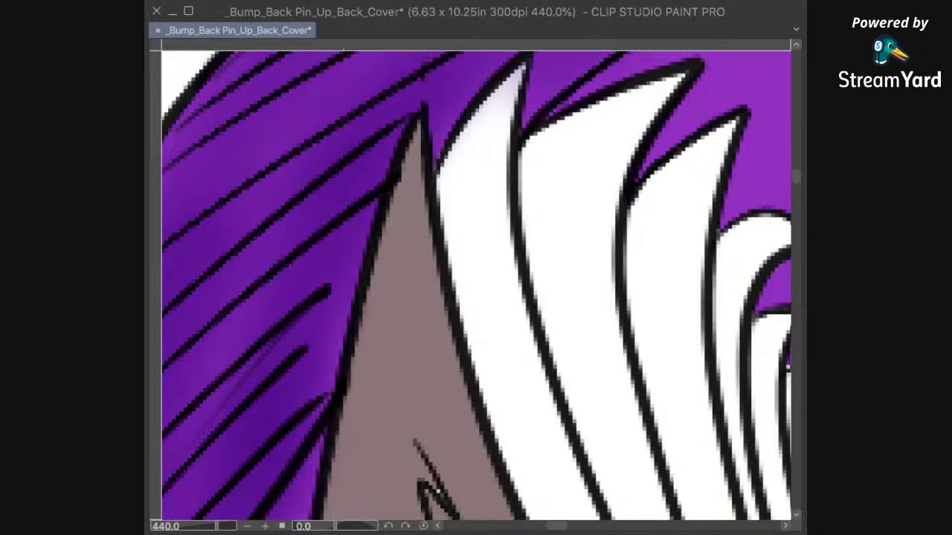
# Step: Fit the whole page in view and save the illustration
pyautogui.hotkey('ctrl', '0')
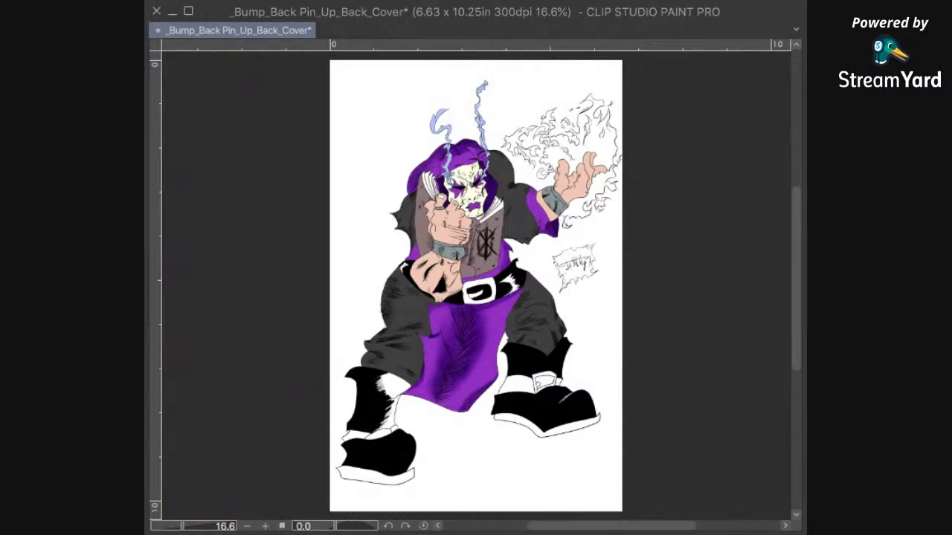
pyautogui.hotkey('ctrl', 's')
pyautogui.press('super+Tab')
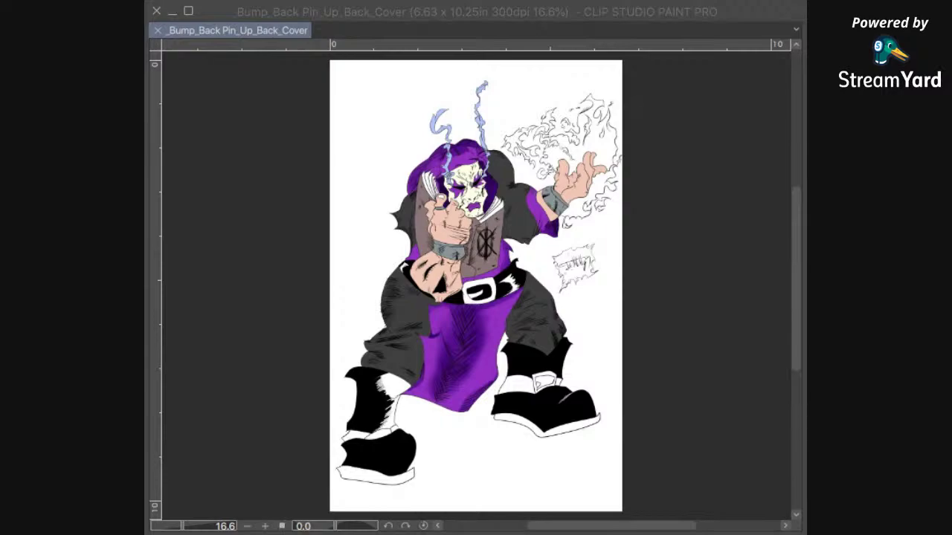
pyautogui.click(578, 492)
# Step: Fill the narrow strip between the hood and the front cover's pages, down to below the chin, with purple
pyautogui.moveTo(518, 210); pyautogui.dragTo(538, 266)
pyautogui.moveTo(464, 296); pyautogui.dragTo(642, 408)
pyautogui.moveTo(621, 321)
pyautogui.mouseDown()
pyautogui.moveTo(664, 170)
pyautogui.moveTo(654, 303)
pyautogui.mouseUp()
pyautogui.scroll(3, 623, 318)
pyautogui.moveTo(699, 342); pyautogui.dragTo(688, 303)
pyautogui.moveTo(726, 351)
pyautogui.mouseDown()
pyautogui.moveTo(727, 233)
pyautogui.moveTo(744, 167)
pyautogui.mouseUp()
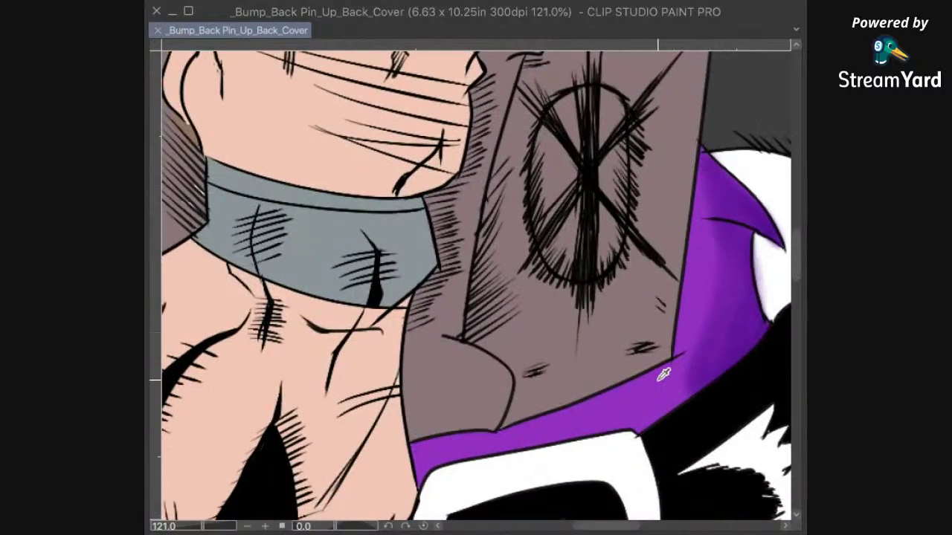
pyautogui.moveTo(554, 97); pyautogui.dragTo(629, 392)
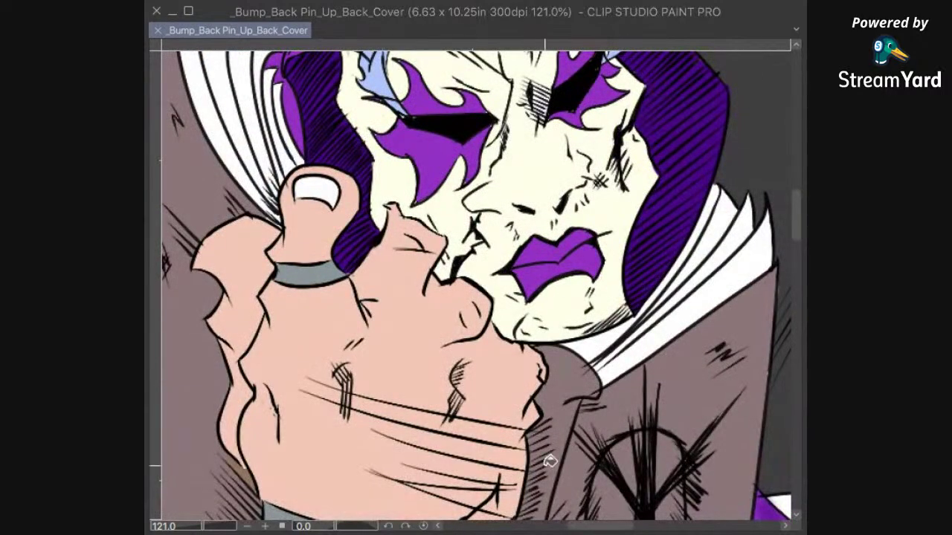
pyautogui.scroll(4, 603, 348)
pyautogui.moveTo(729, 204); pyautogui.dragTo(587, 362)
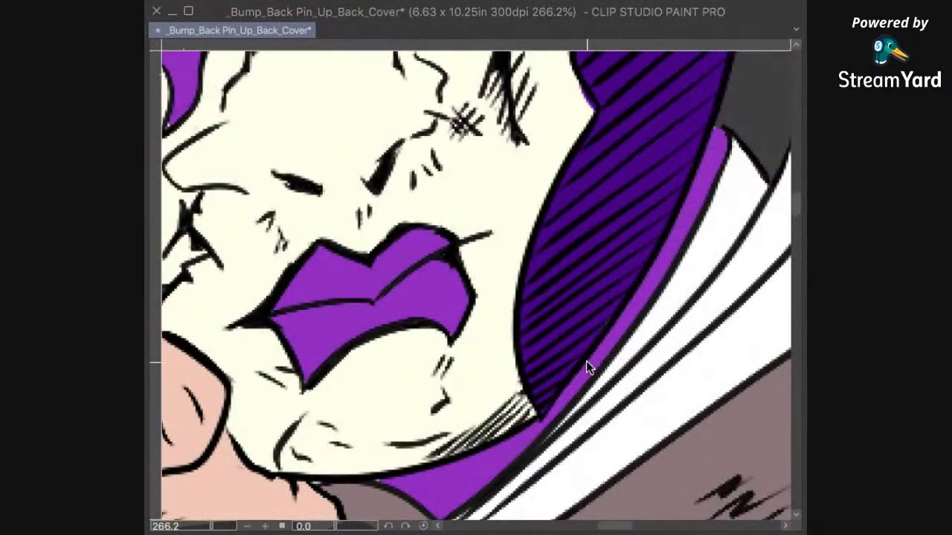
pyautogui.scroll(-5, 586, 361)
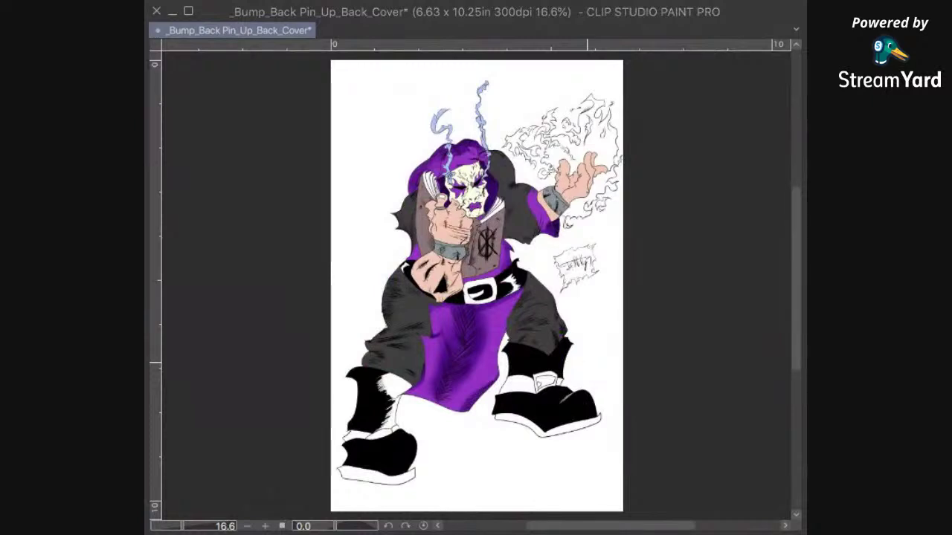
# Step: Try a light orange on the book pages next to the front cover
pyautogui.scroll(1, 528, 195)
pyautogui.scroll(4, 528, 195)
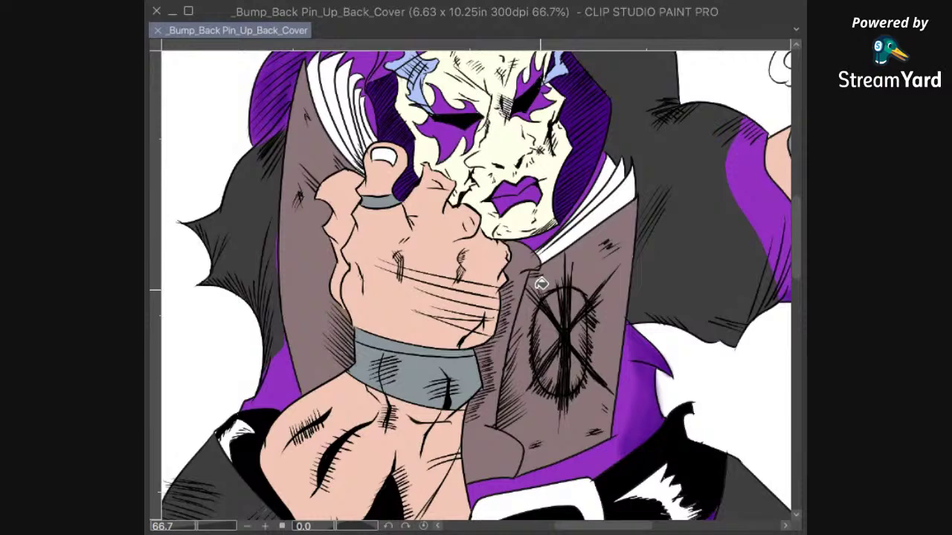
pyautogui.moveTo(577, 184); pyautogui.dragTo(438, 298)
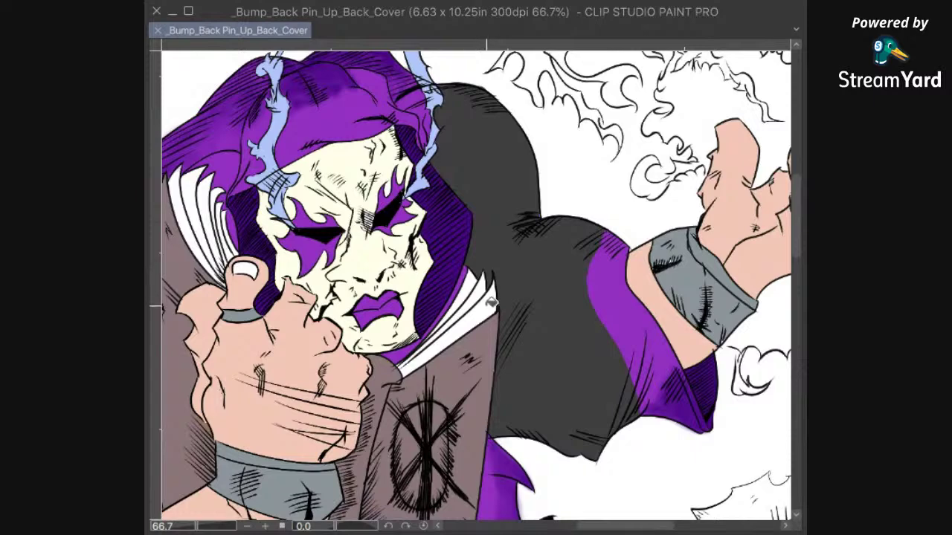
pyautogui.click(480, 306)
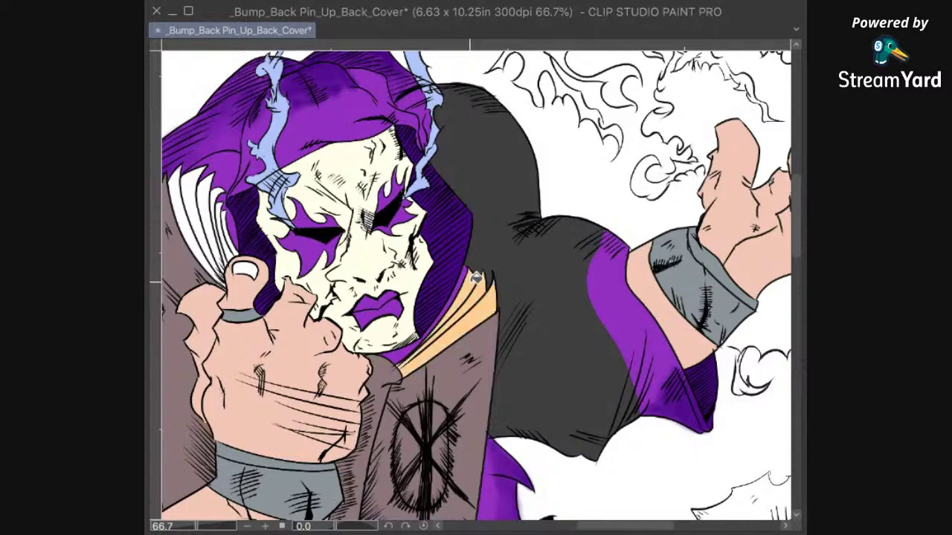
pyautogui.moveTo(458, 336); pyautogui.dragTo(614, 345)
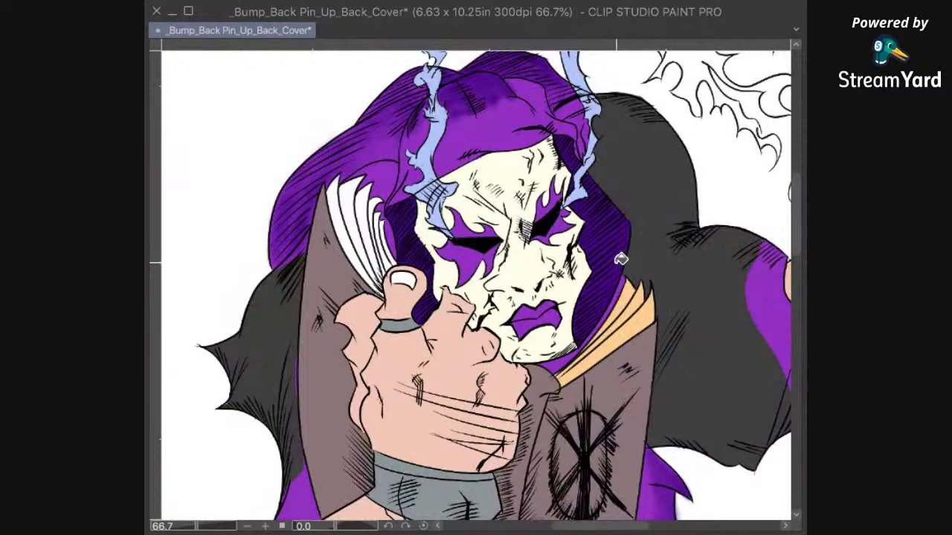
# Step: Compare soft yellow, light orange and golden yellow fills on the pages next to the front cover
pyautogui.click(628, 318)
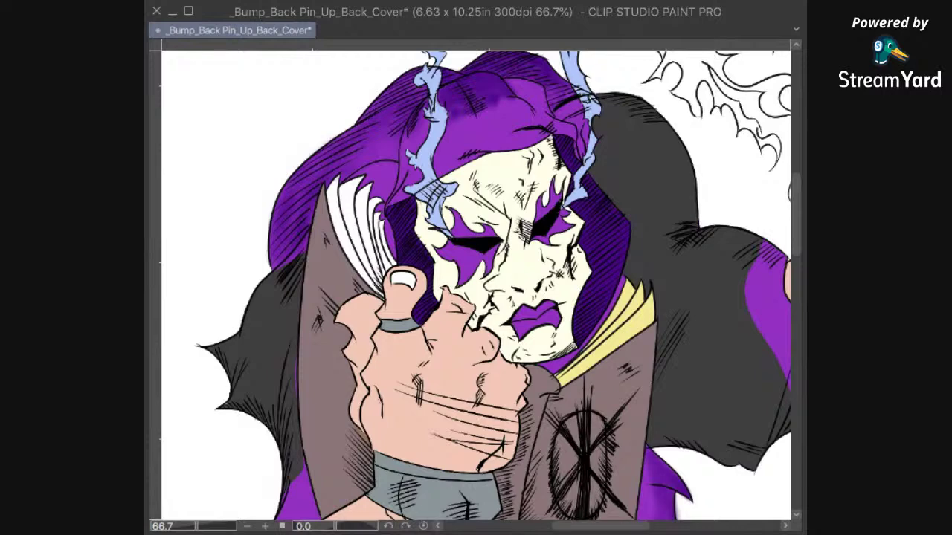
pyautogui.click(643, 314)
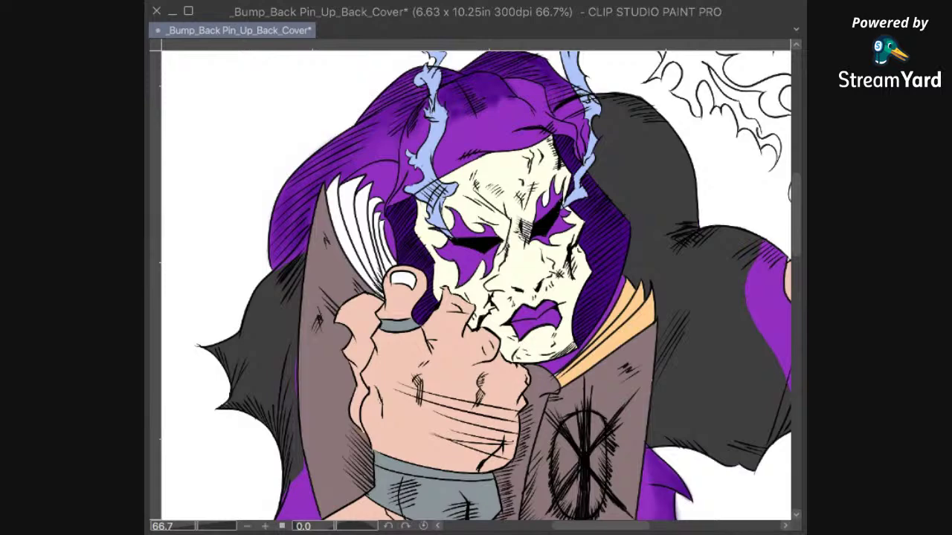
pyautogui.click(631, 323)
pyautogui.click(633, 315)
pyautogui.click(626, 306)
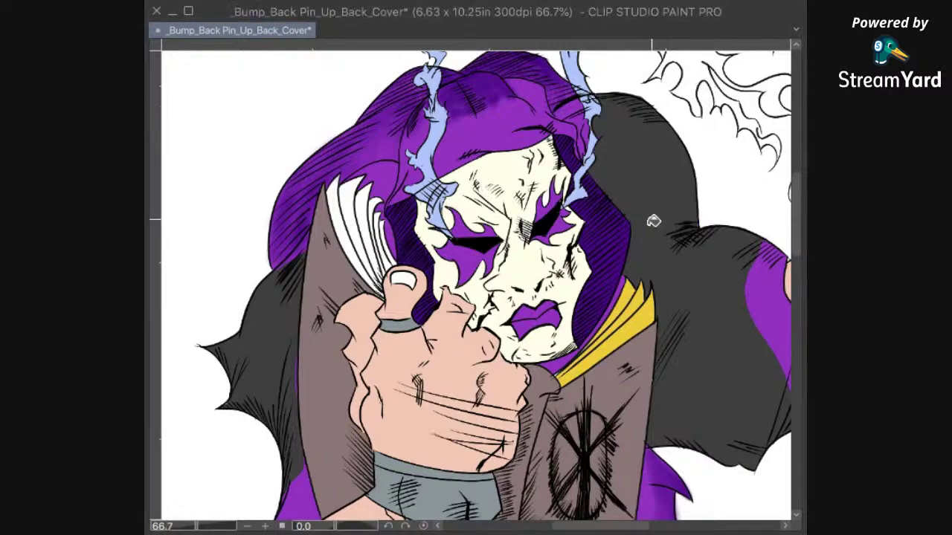
# Step: Recolour the pages next to the front cover with a pale yellow
pyautogui.click(622, 332)
pyautogui.click(628, 313)
pyautogui.click(625, 300)
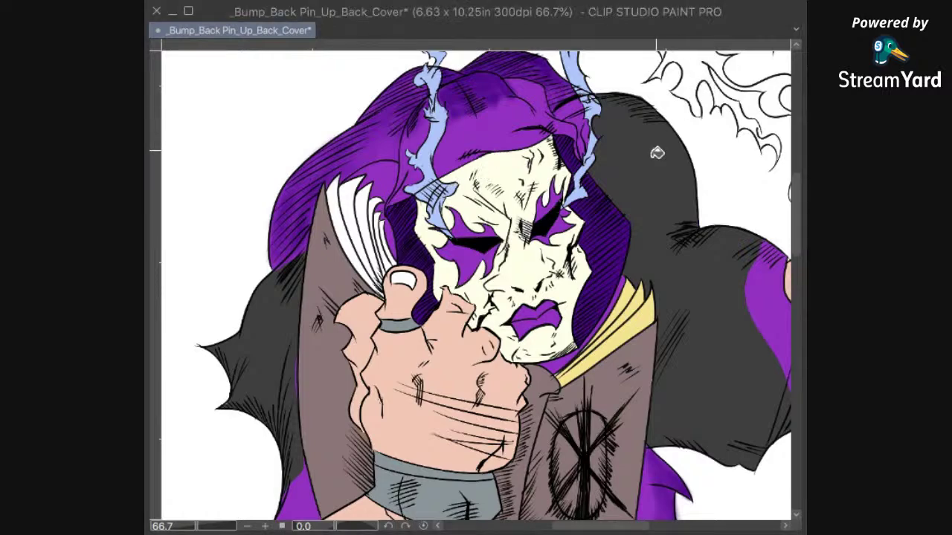
# Step: Recolour the pages next to the front cover with a lighter cream
pyautogui.click(631, 321)
pyautogui.click(634, 306)
pyautogui.click(639, 299)
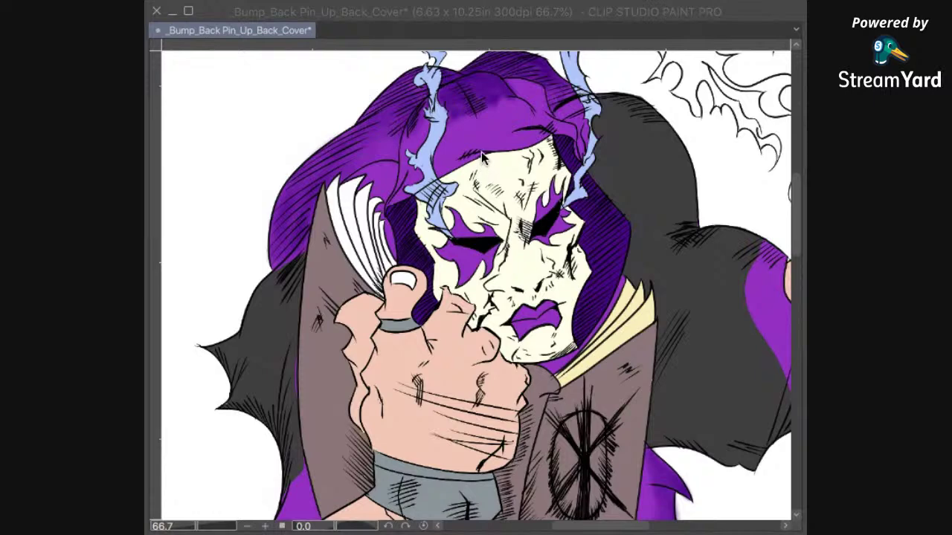
pyautogui.click(661, 84)
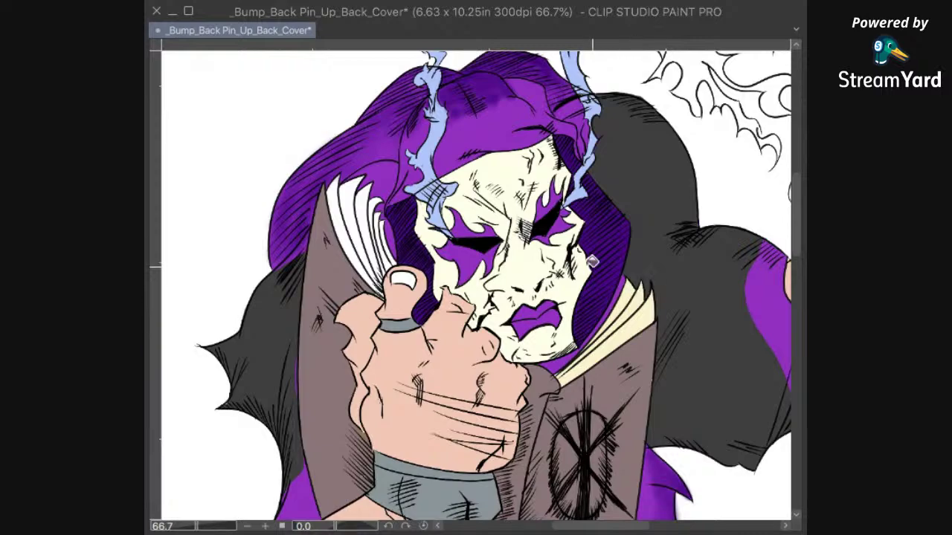
# Step: Fill the white pages inside the back cover, from the outer page to the one beside the hood, with the same cream
pyautogui.moveTo(354, 230); pyautogui.dragTo(373, 215)
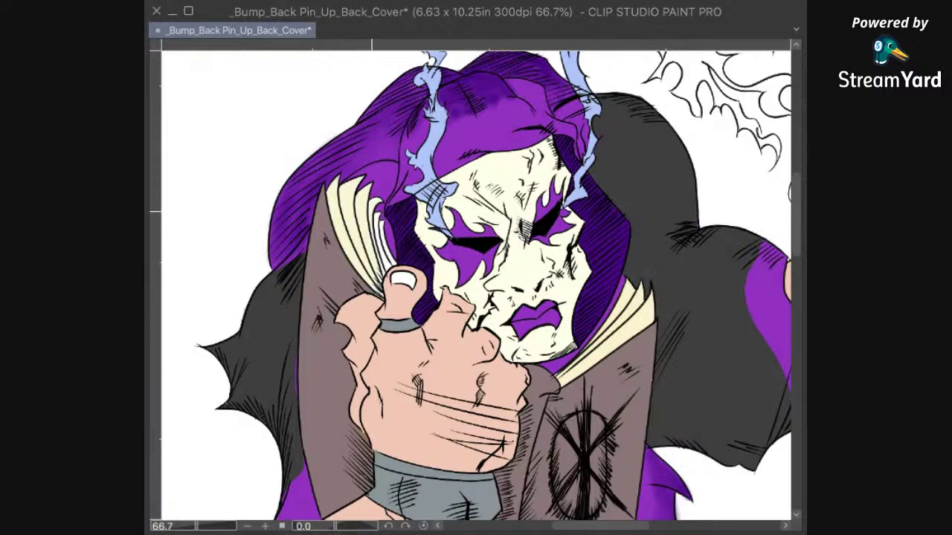
pyautogui.scroll(5, 400, 210)
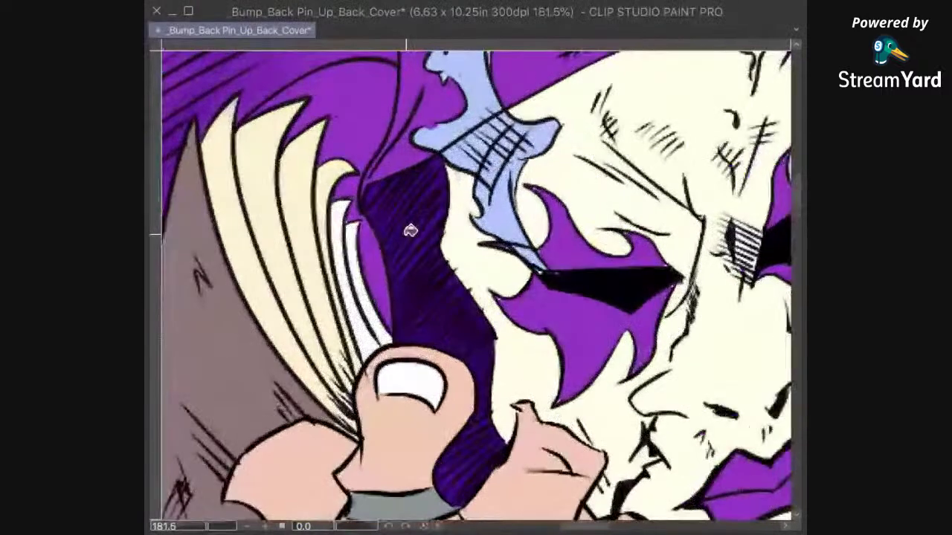
pyautogui.click(334, 212)
pyautogui.click(353, 312)
pyautogui.click(370, 323)
# Step: Fill the tiny white gaps in the hatching where the back cover's pages meet the thumb with cream
pyautogui.scroll(3, 417, 319)
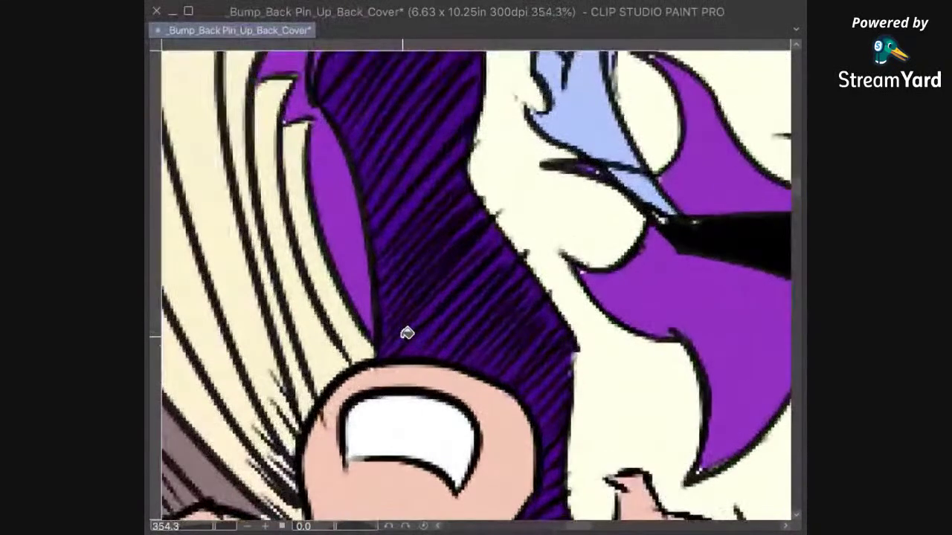
pyautogui.moveTo(486, 263); pyautogui.dragTo(562, 226)
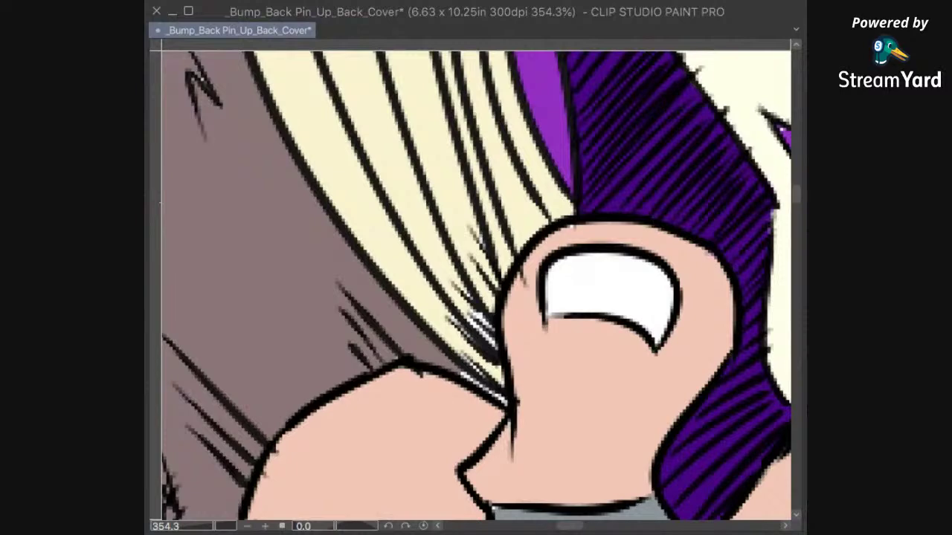
pyautogui.moveTo(443, 344)
pyautogui.mouseDown()
pyautogui.moveTo(475, 216)
pyautogui.moveTo(522, 226)
pyautogui.moveTo(498, 335)
pyautogui.moveTo(510, 390)
pyautogui.moveTo(500, 397)
pyautogui.moveTo(443, 345)
pyautogui.mouseUp()
pyautogui.moveTo(612, 252); pyautogui.dragTo(607, 296)
pyautogui.click(576, 235)
pyautogui.click(507, 327)
pyautogui.click(545, 273)
pyautogui.click(565, 249)
pyautogui.click(591, 224)
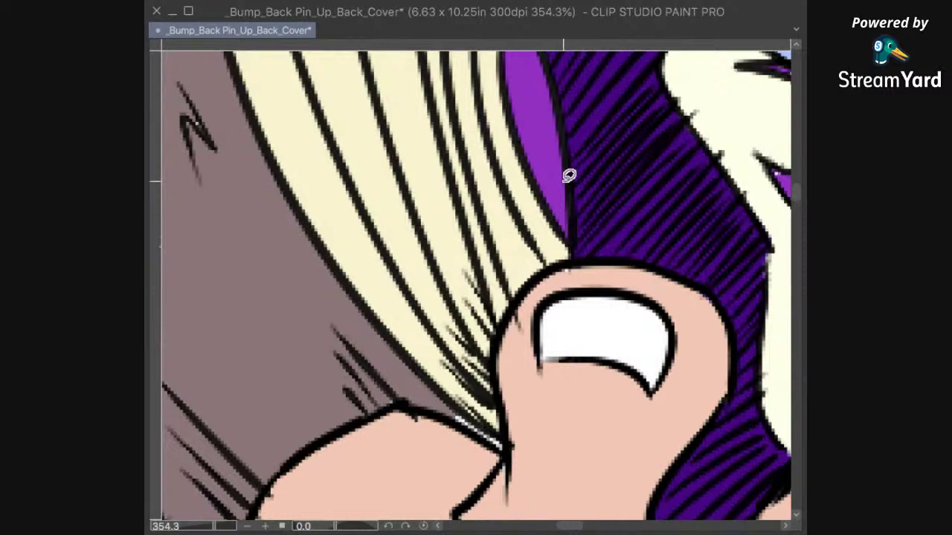
pyautogui.scroll(-9, 561, 161)
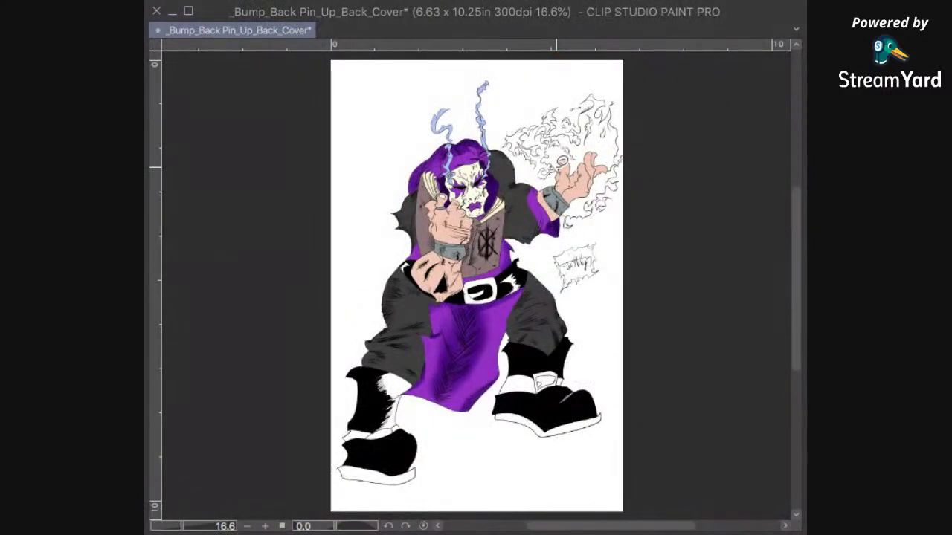
# Step: Try a slightly deeper yellow on the pages next to the front cover
pyautogui.scroll(5, 557, 171)
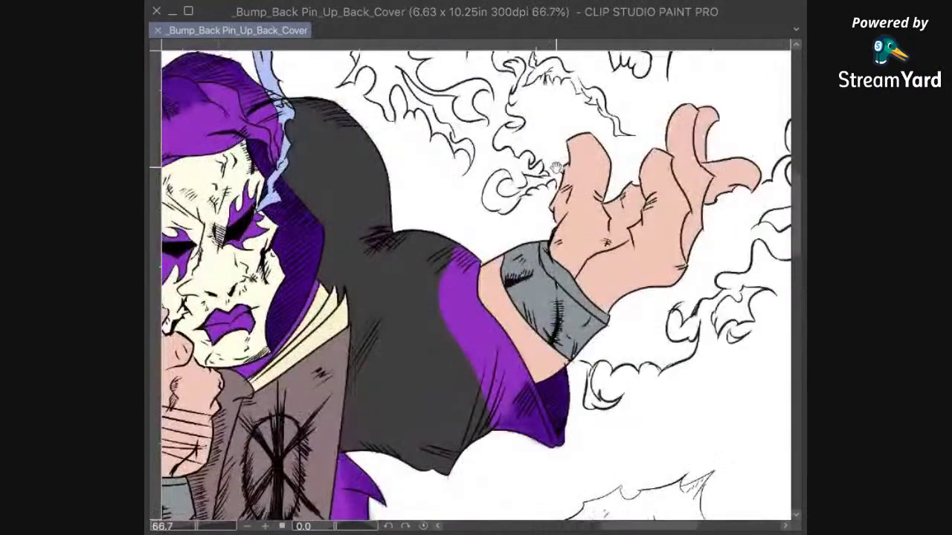
pyautogui.moveTo(455, 447); pyautogui.dragTo(616, 413)
pyautogui.moveTo(602, 380); pyautogui.dragTo(622, 373)
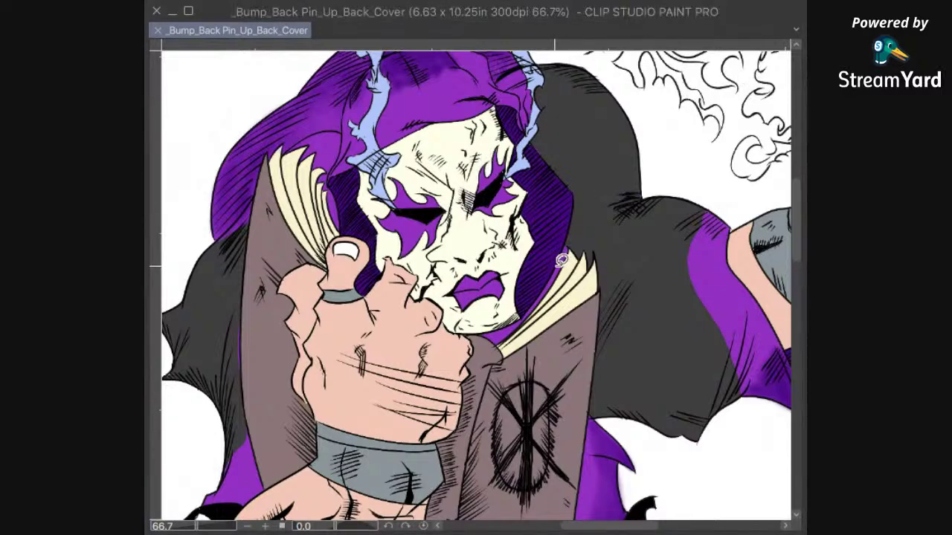
pyautogui.scroll(4, 564, 261)
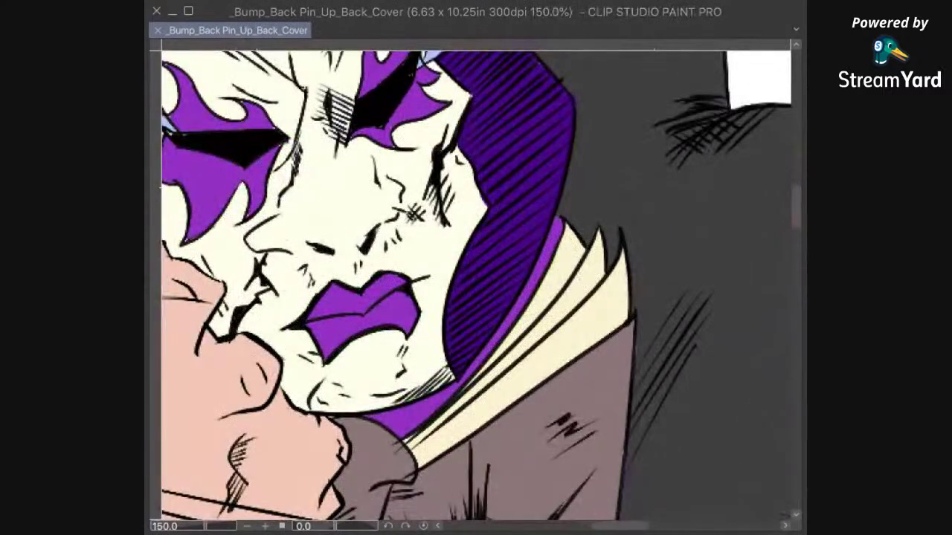
pyautogui.click(543, 348)
pyautogui.click(547, 325)
pyautogui.click(554, 298)
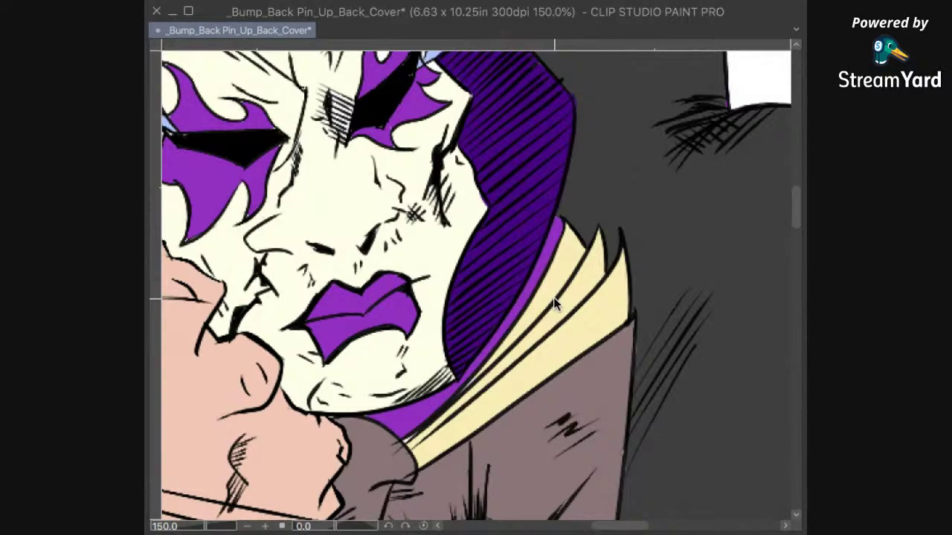
pyautogui.scroll(-3, 553, 297)
pyautogui.scroll(1, 553, 297)
pyautogui.moveTo(488, 459); pyautogui.dragTo(588, 431)
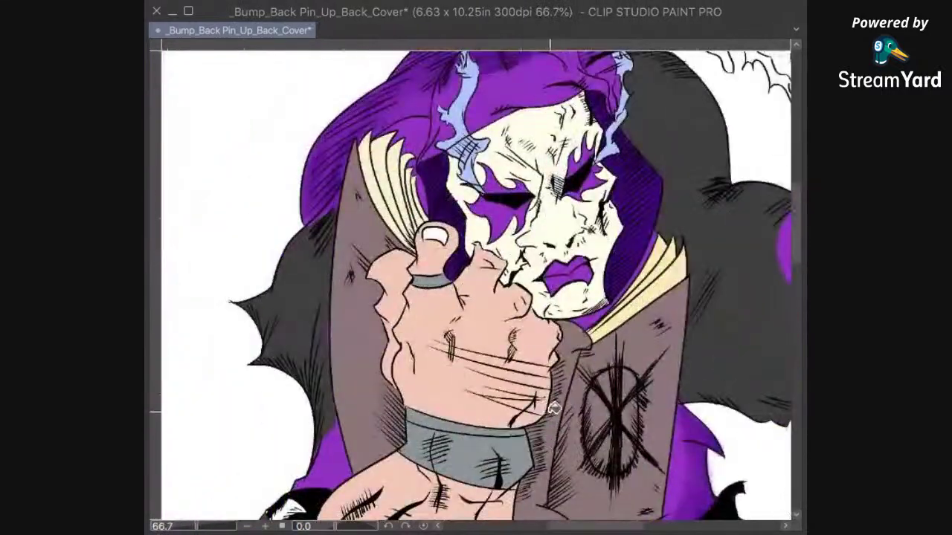
pyautogui.scroll(2, 546, 408)
pyautogui.moveTo(549, 355); pyautogui.dragTo(530, 458)
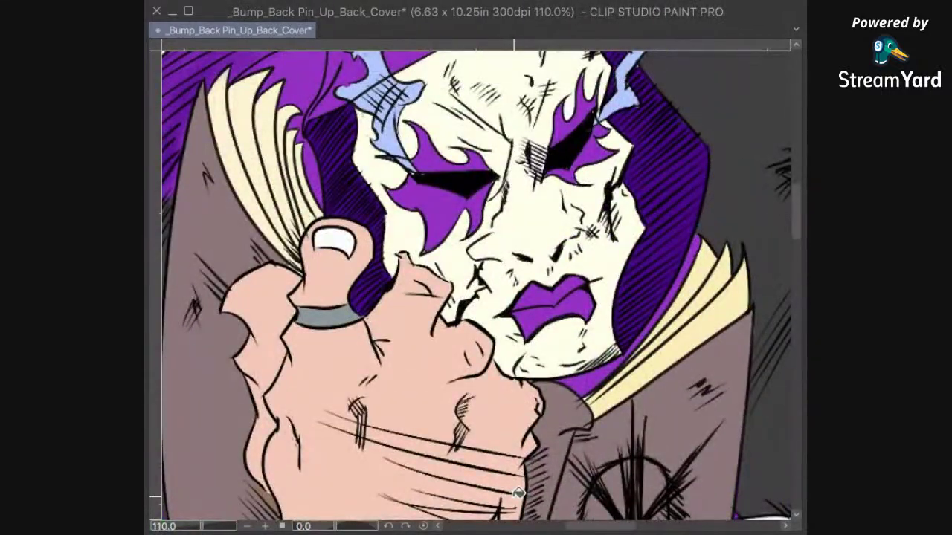
pyautogui.click(680, 82)
# Step: Select and fill the small white gaps along the lower ends of the front cover's pages, below the chin, with cream
pyautogui.scroll(5, 626, 369)
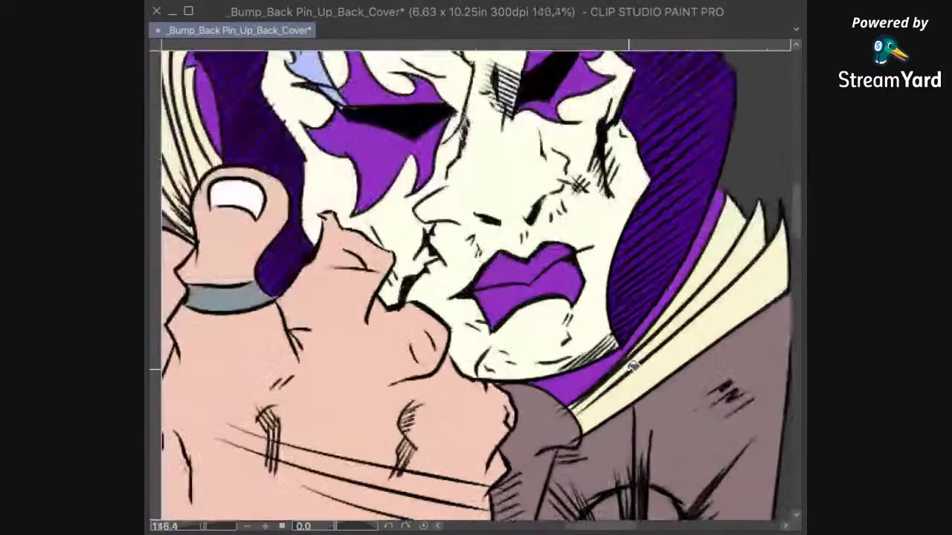
pyautogui.scroll(2, 627, 370)
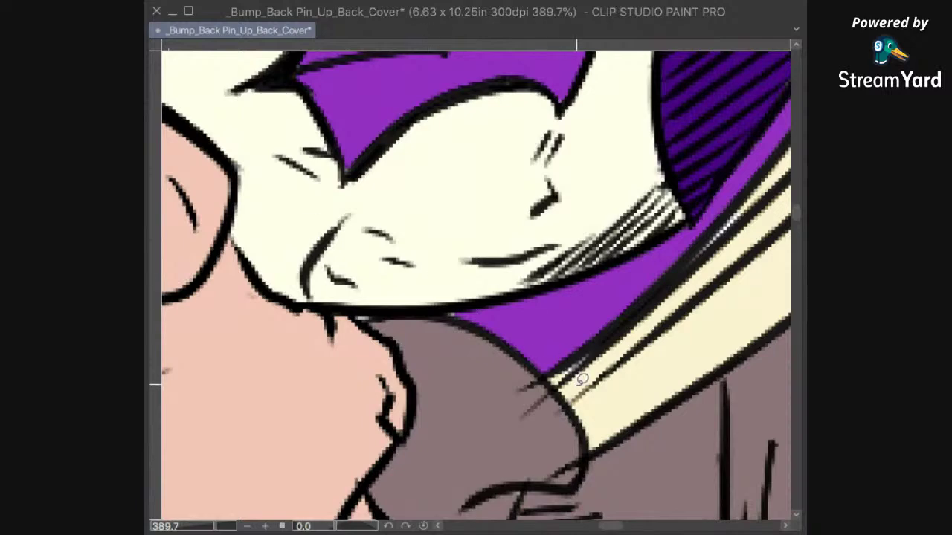
pyautogui.moveTo(560, 372); pyautogui.dragTo(594, 393)
pyautogui.click(674, 427)
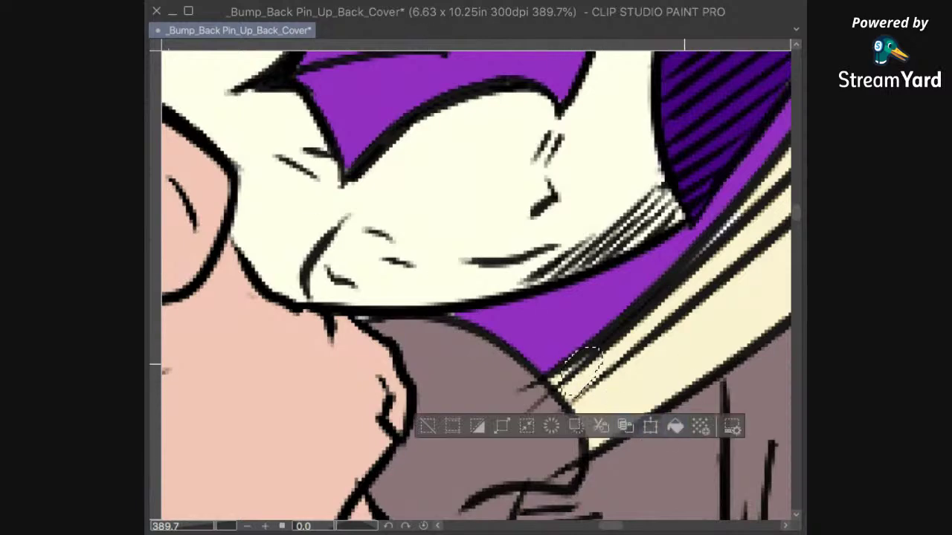
pyautogui.moveTo(684, 365); pyautogui.dragTo(668, 349)
pyautogui.click(697, 311)
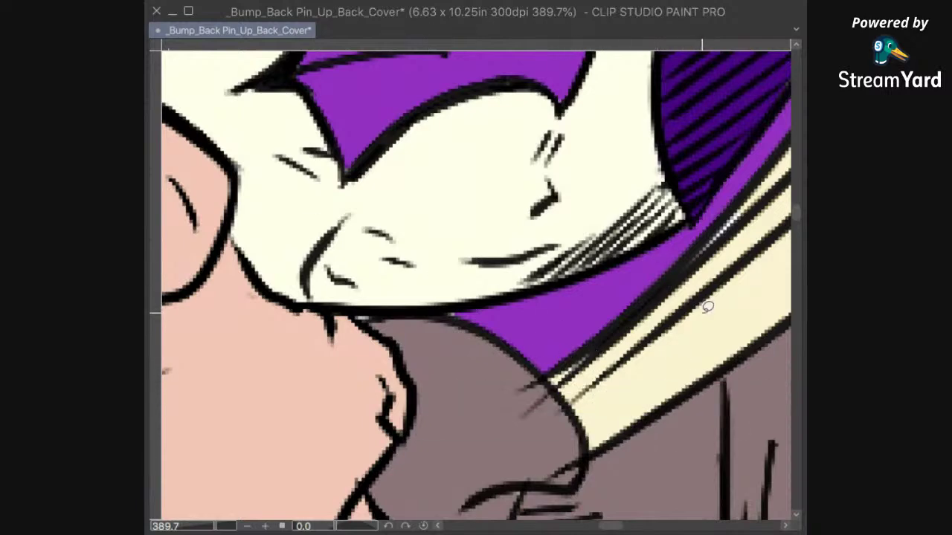
pyautogui.hotkey('ctrl', '0')
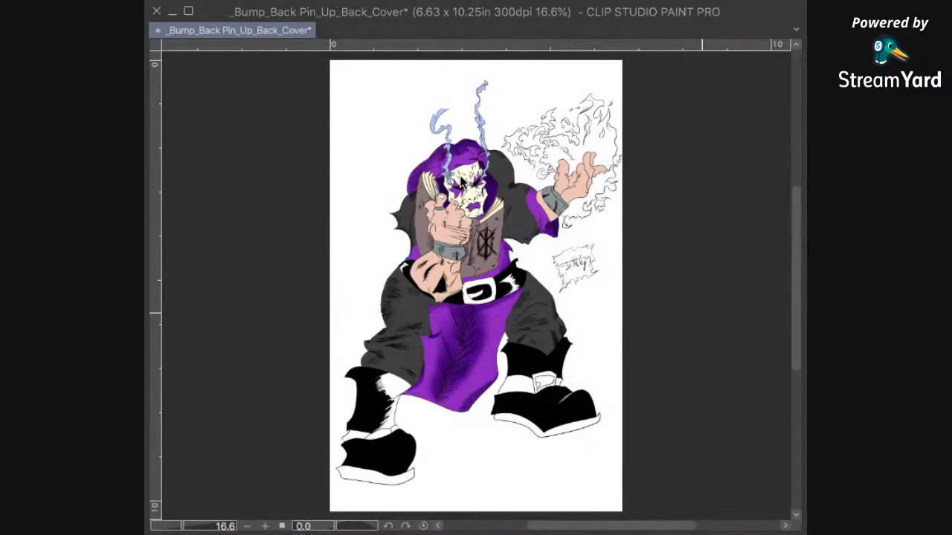
# Step: Examine the coloured face, book pages and raised arm up close and within the full page
pyautogui.scroll(5, 461, 181)
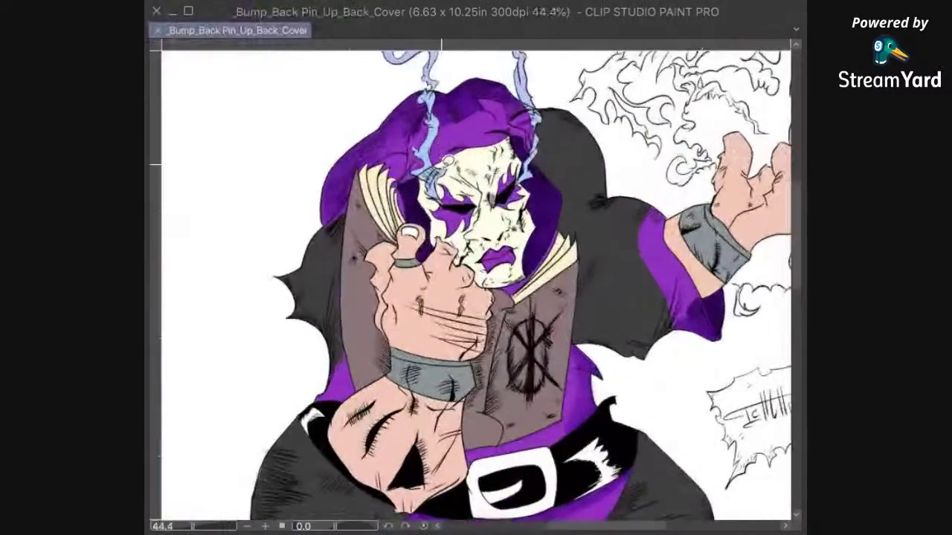
pyautogui.scroll(4, 446, 164)
pyautogui.moveTo(382, 241); pyautogui.dragTo(551, 294)
pyautogui.moveTo(594, 339); pyautogui.dragTo(454, 318)
pyautogui.moveTo(556, 340)
pyautogui.mouseDown()
pyautogui.moveTo(479, 347)
pyautogui.moveTo(534, 334)
pyautogui.moveTo(561, 312)
pyautogui.mouseUp()
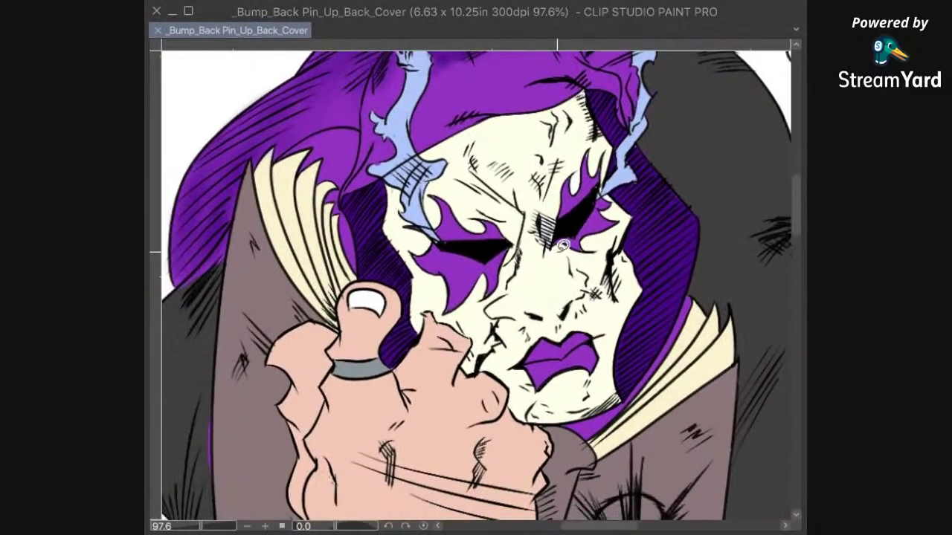
pyautogui.hotkey('ctrl', '0')
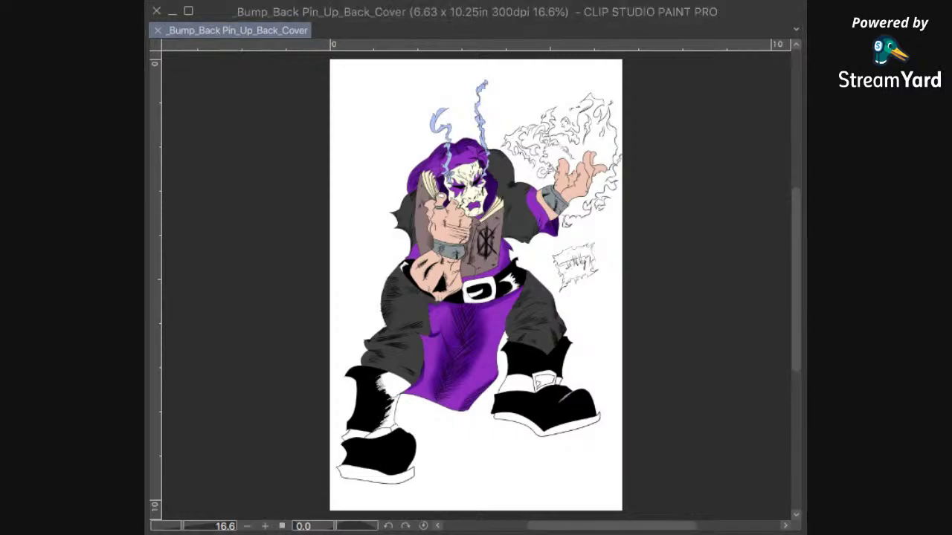
pyautogui.scroll(1, 568, 182)
pyautogui.scroll(4, 569, 182)
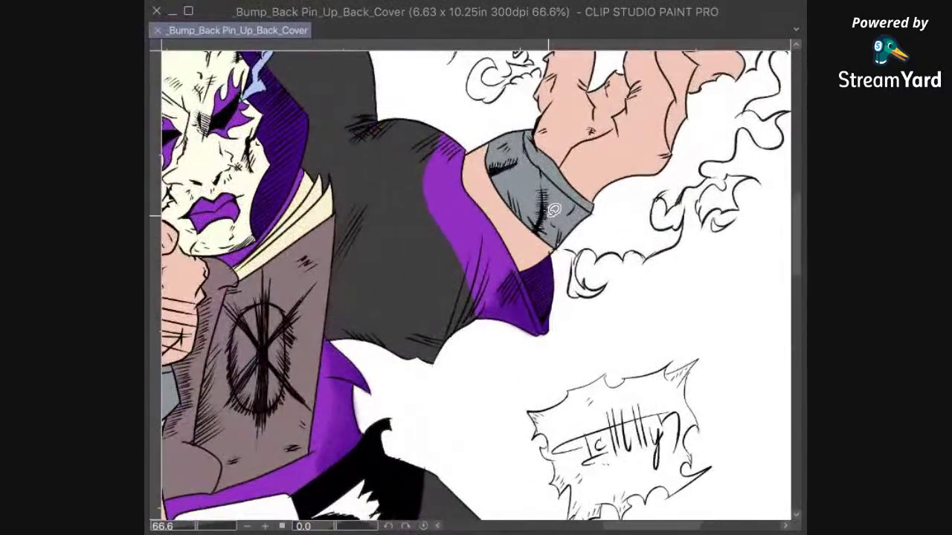
pyautogui.moveTo(540, 353); pyautogui.dragTo(632, 368)
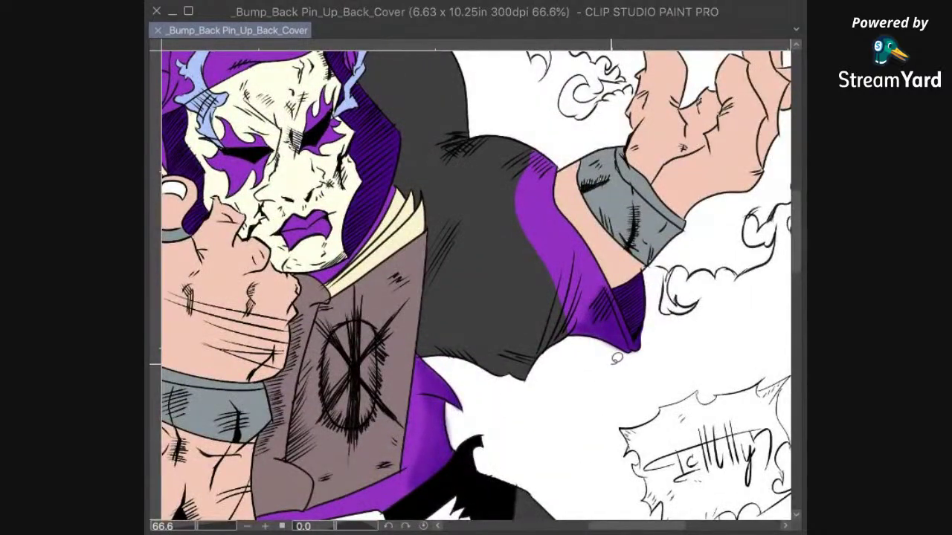
pyautogui.moveTo(616, 364); pyautogui.dragTo(638, 345)
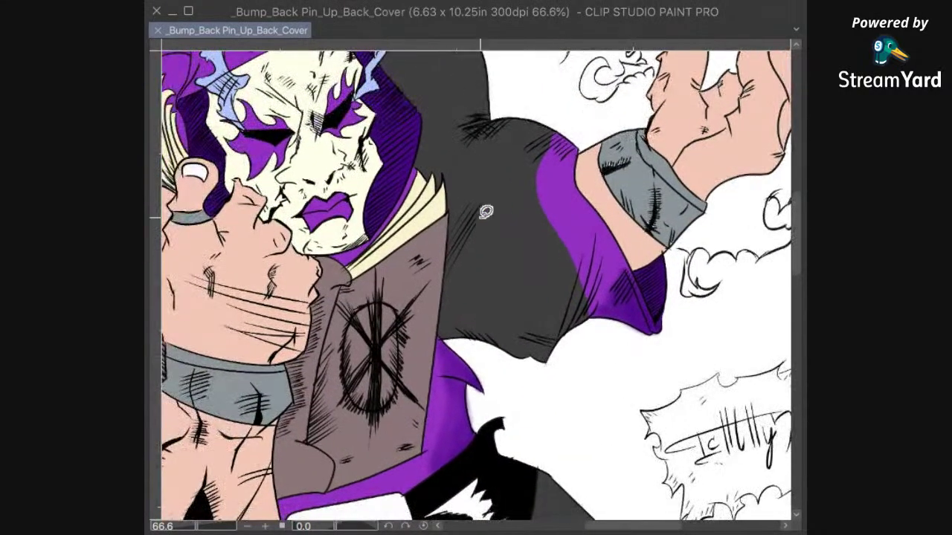
pyautogui.moveTo(678, 418); pyautogui.dragTo(755, 320)
pyautogui.scroll(-1, 755, 320)
pyautogui.scroll(-1, 755, 330)
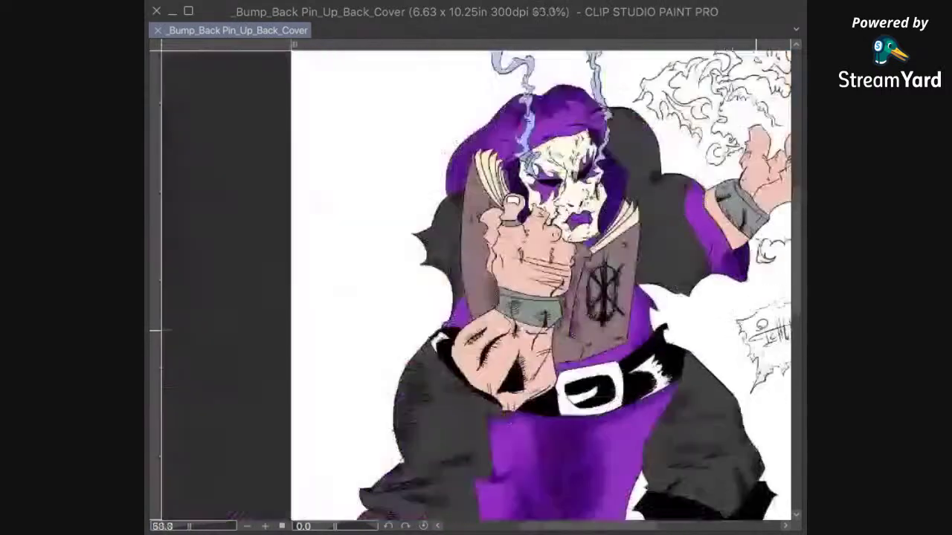
pyautogui.scroll(-2, 761, 325)
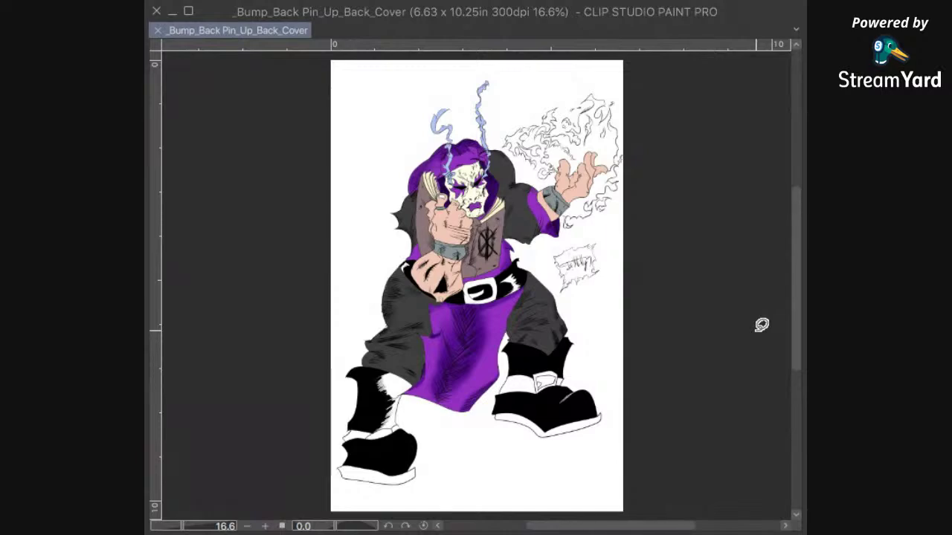
# Step: Inspect the belt, the trousers and the raised arm's grey wristband and sleeve edge up close
pyautogui.scroll(5, 761, 325)
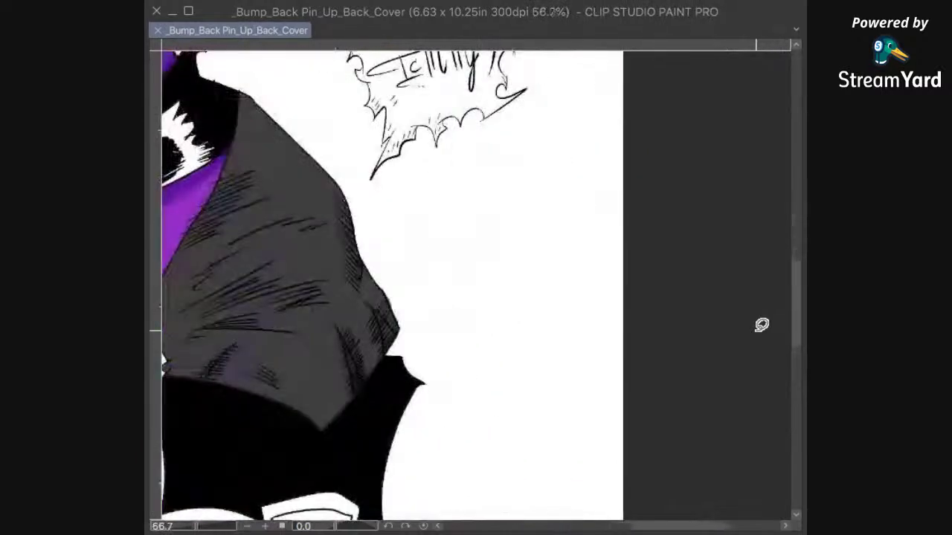
pyautogui.scroll(-2, 761, 325)
pyautogui.scroll(1, 761, 324)
pyautogui.press('space')
pyautogui.moveTo(334, 311)
pyautogui.mouseDown()
pyautogui.moveTo(513, 383)
pyautogui.moveTo(582, 354)
pyautogui.moveTo(610, 324)
pyautogui.mouseUp()
pyautogui.scroll(10, 600, 329)
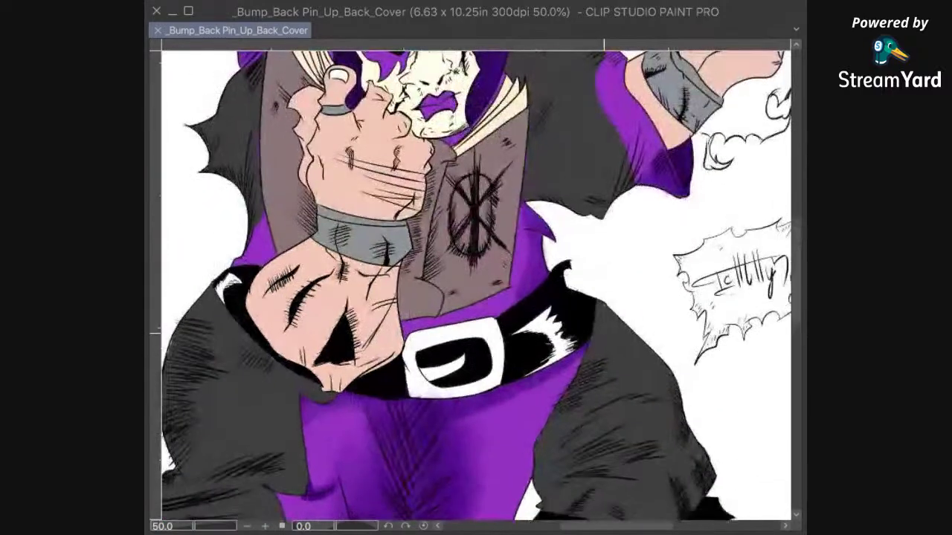
pyautogui.scroll(4, 595, 305)
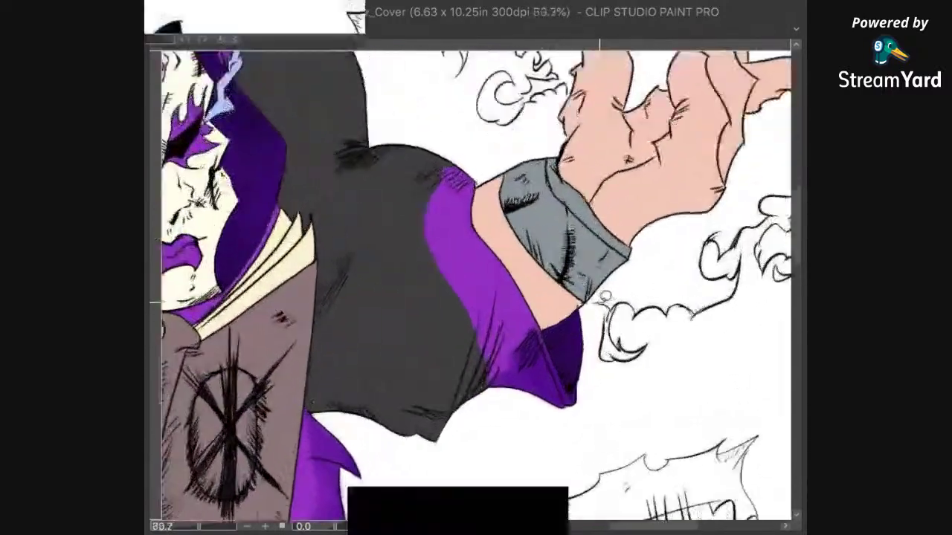
pyautogui.scroll(5, 551, 228)
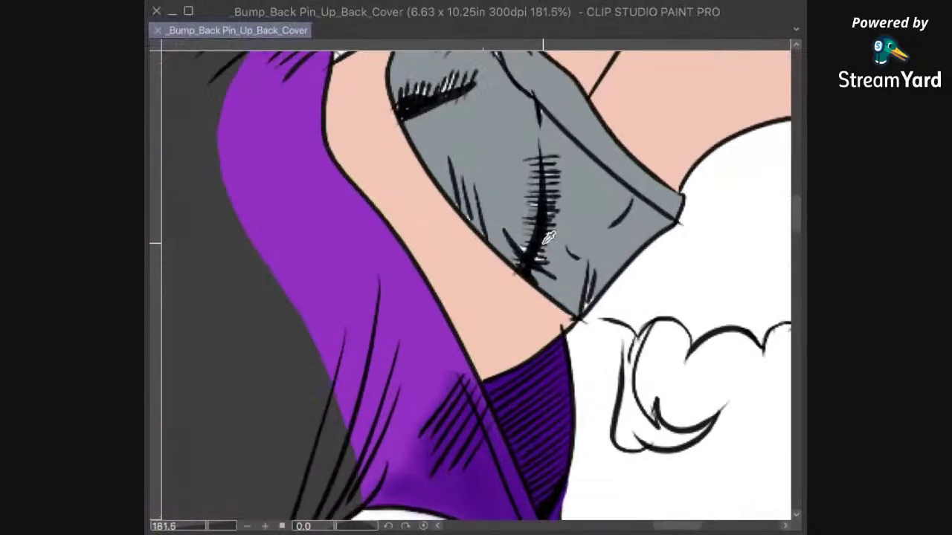
pyautogui.moveTo(629, 448); pyautogui.dragTo(627, 347)
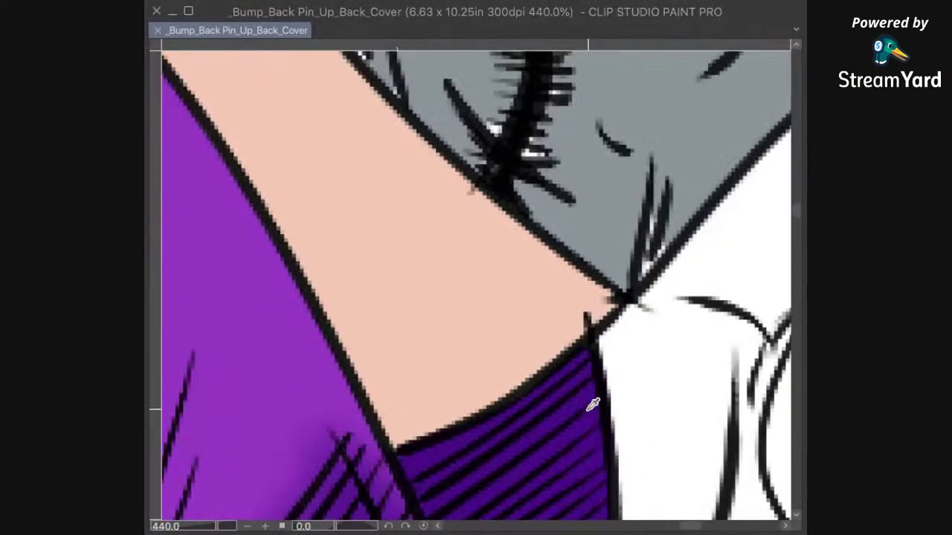
pyautogui.hotkey('ctrl', '0')
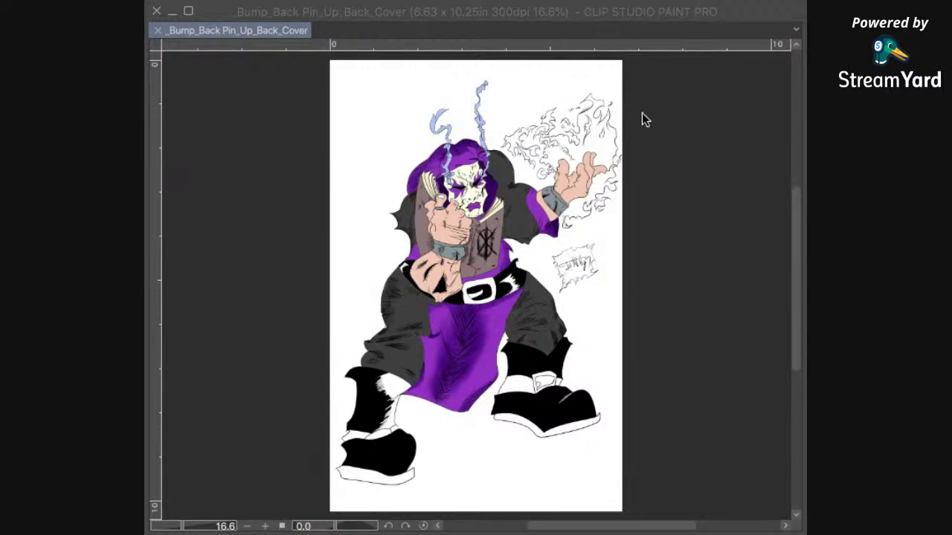
pyautogui.click(678, 107)
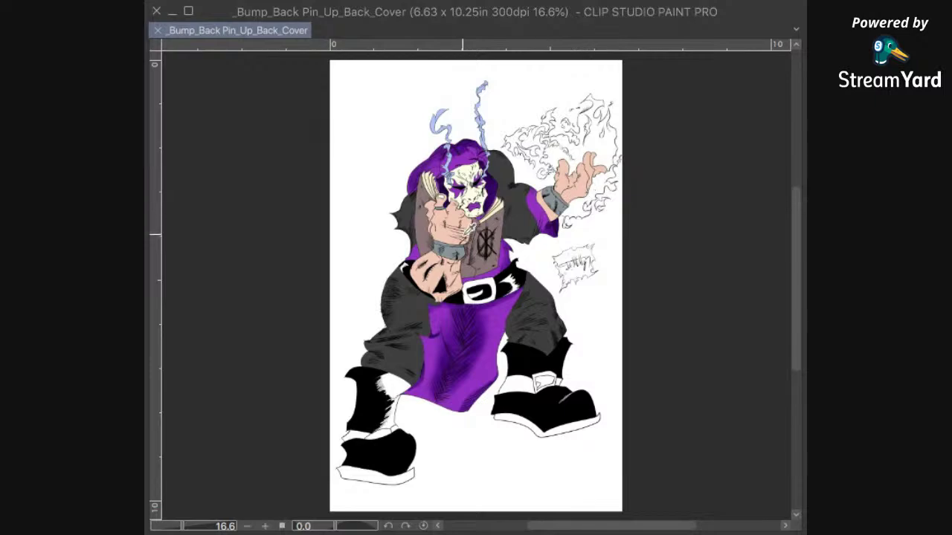
pyautogui.scroll(3, 502, 244)
pyautogui.scroll(1, 509, 243)
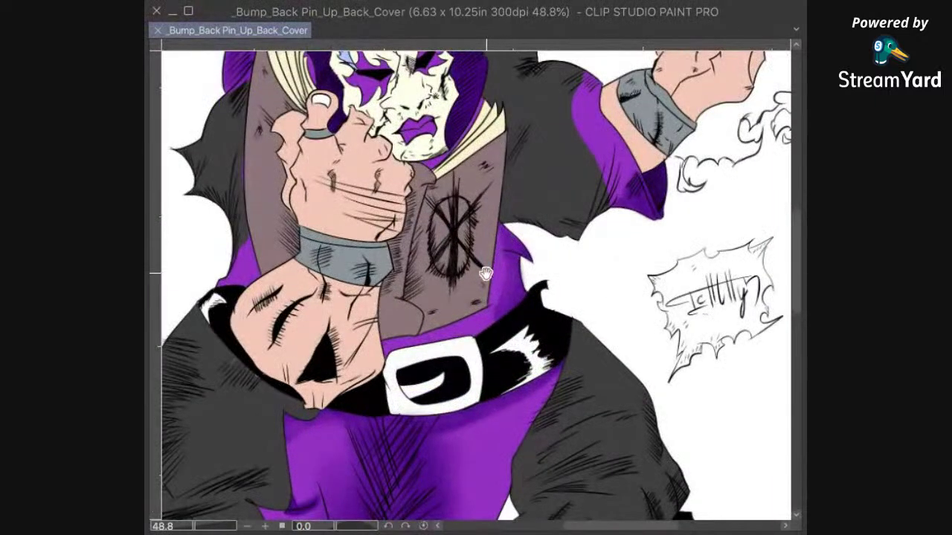
# Step: Lasso a narrow strip of the brown front cover along the fist's edge, from below the chin to the grey wristband
pyautogui.moveTo(484, 272); pyautogui.dragTo(546, 300)
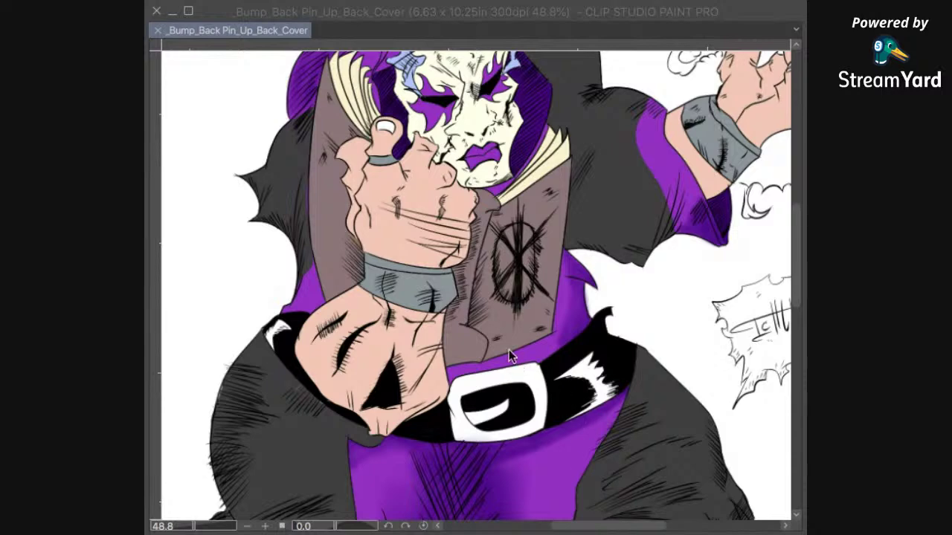
pyautogui.click(693, 74)
pyautogui.click(661, 134)
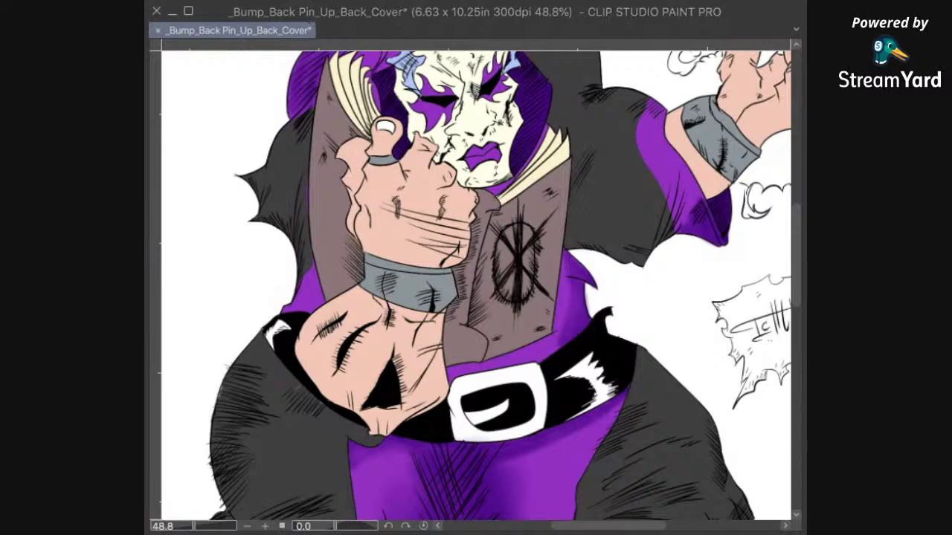
pyautogui.scroll(5, 616, 345)
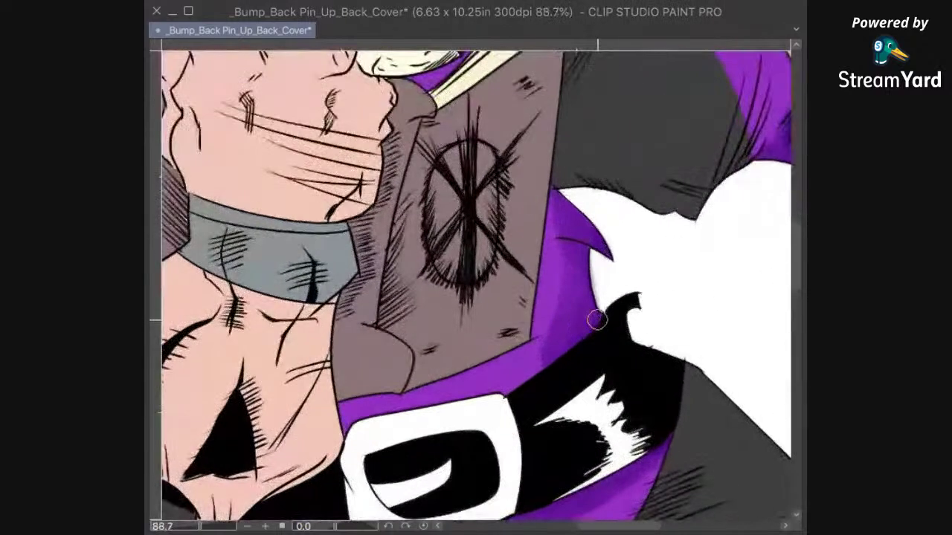
pyautogui.hscroll(-5, 565, 355)
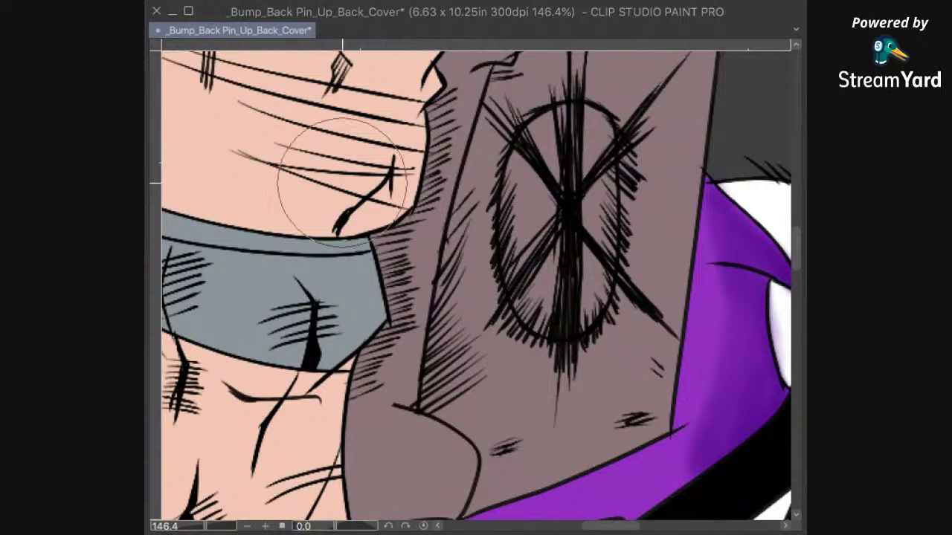
pyautogui.press('[')
pyautogui.press('[')
pyautogui.press('[')
pyautogui.press('[')
pyautogui.press('[')
pyautogui.press('[')
pyautogui.press('[')
pyautogui.press('[')
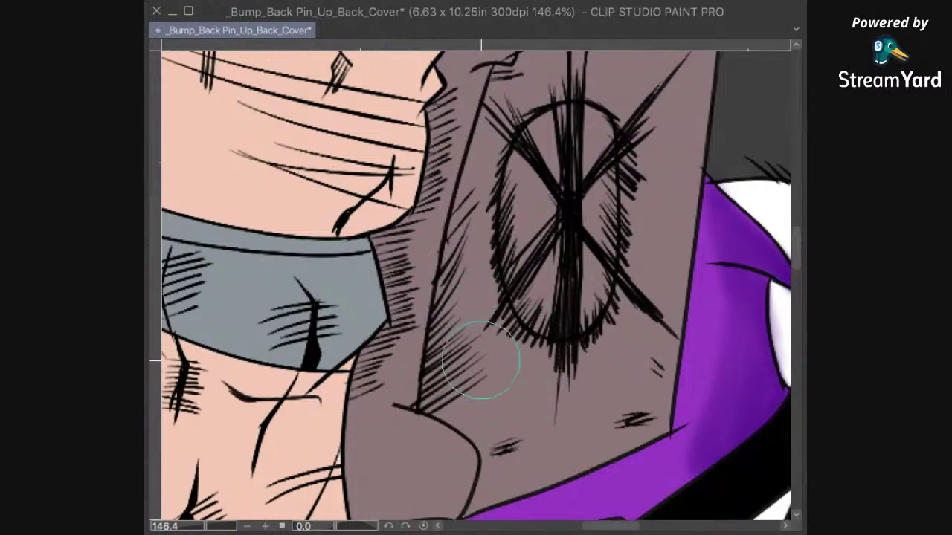
pyautogui.scroll(5, 496, 297)
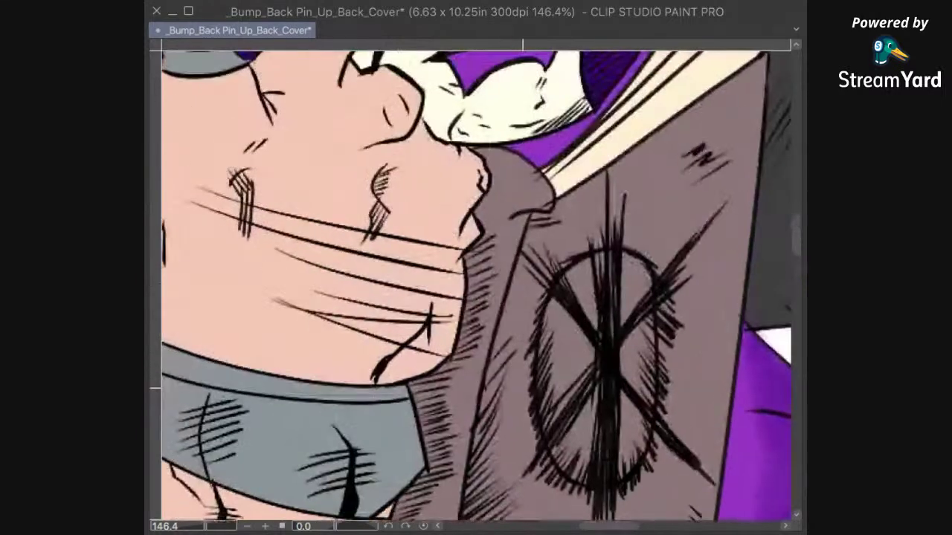
pyautogui.hscroll(-2, 521, 327)
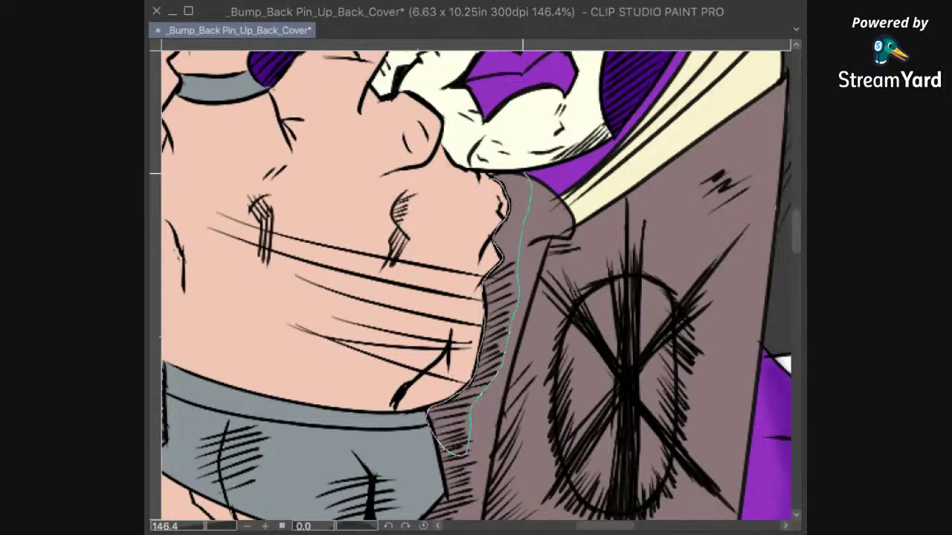
pyautogui.moveTo(504, 172); pyautogui.dragTo(491, 174)
# Step: Extend the selection down past the wristband to the cover's lower edge and trim it to a narrow strip beside the hand
pyautogui.moveTo(541, 360)
pyautogui.mouseDown()
pyautogui.moveTo(585, 168)
pyautogui.moveTo(586, 119)
pyautogui.mouseUp()
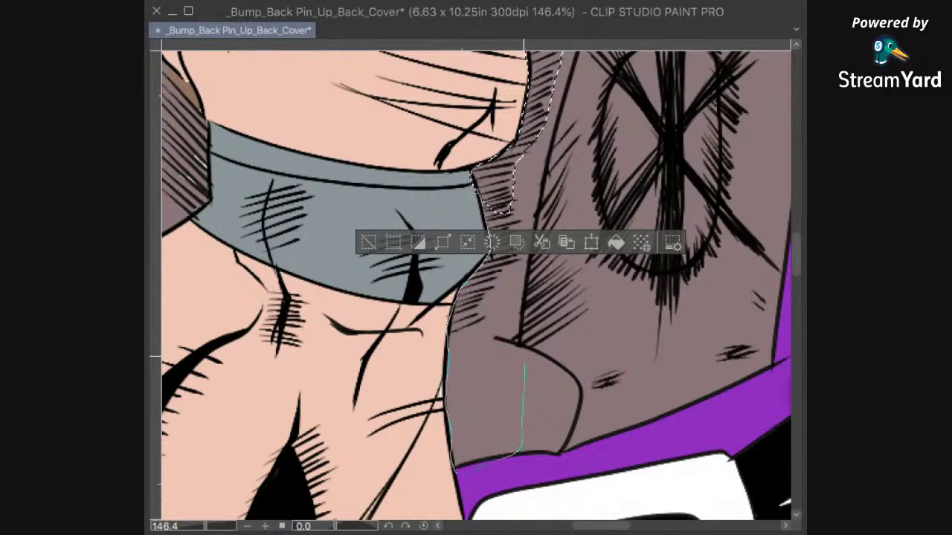
pyautogui.moveTo(514, 203); pyautogui.dragTo(530, 208)
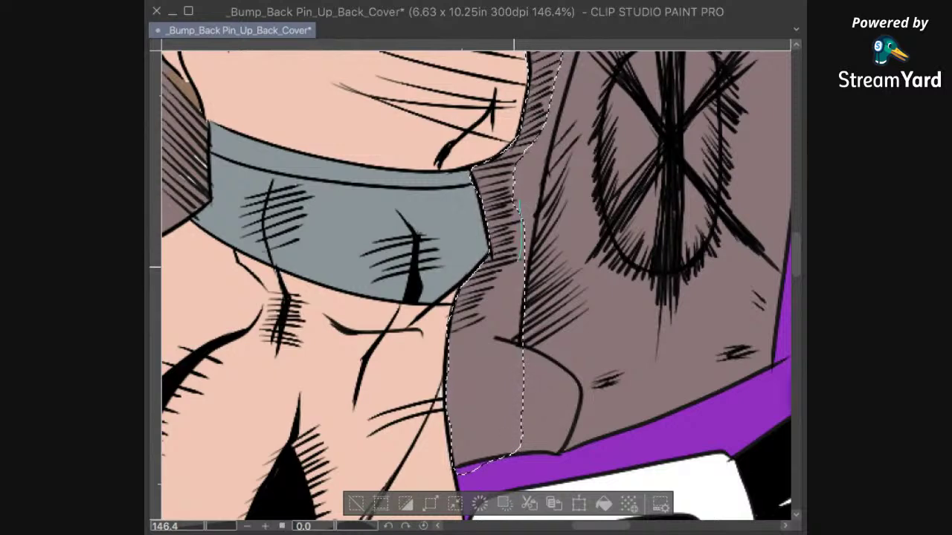
pyautogui.moveTo(528, 344); pyautogui.dragTo(529, 345)
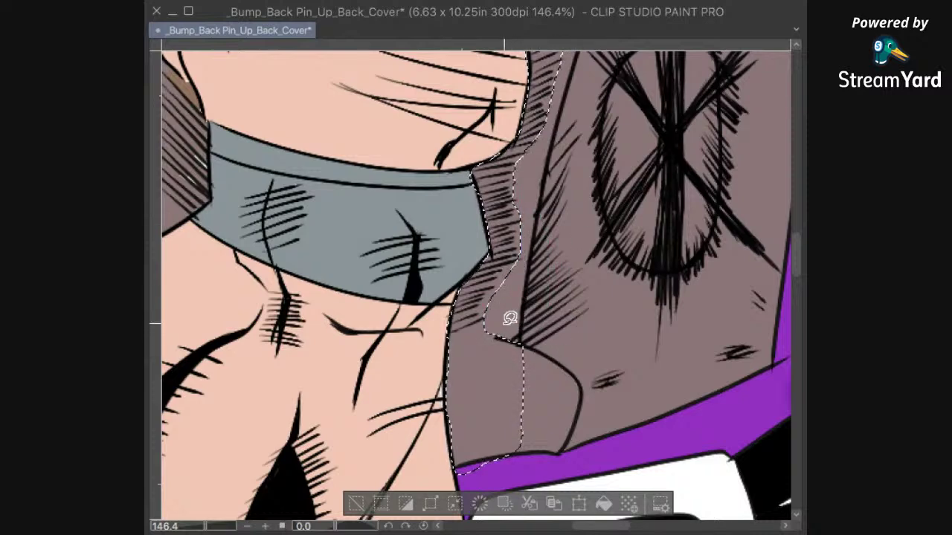
pyautogui.moveTo(494, 322); pyautogui.dragTo(490, 335)
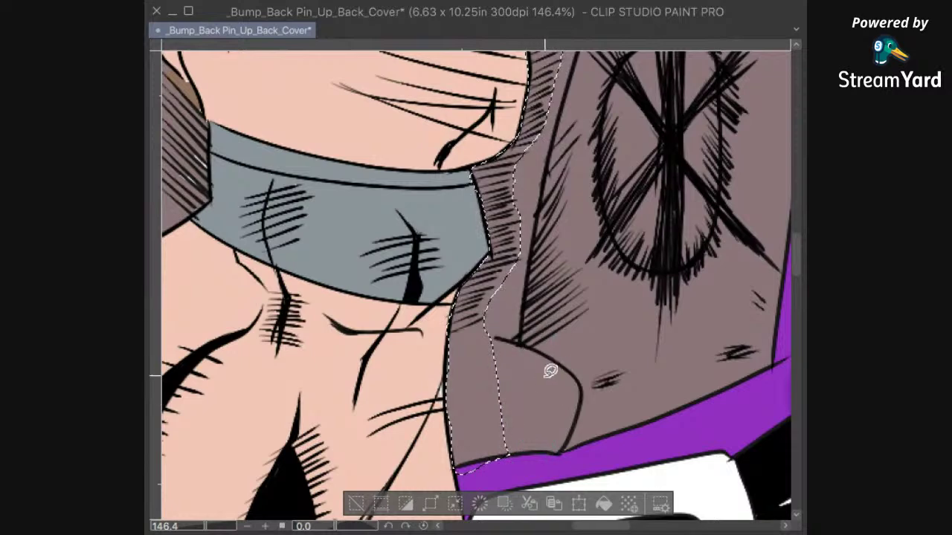
pyautogui.scroll(-3, 550, 371)
pyautogui.moveTo(535, 371); pyautogui.dragTo(529, 364)
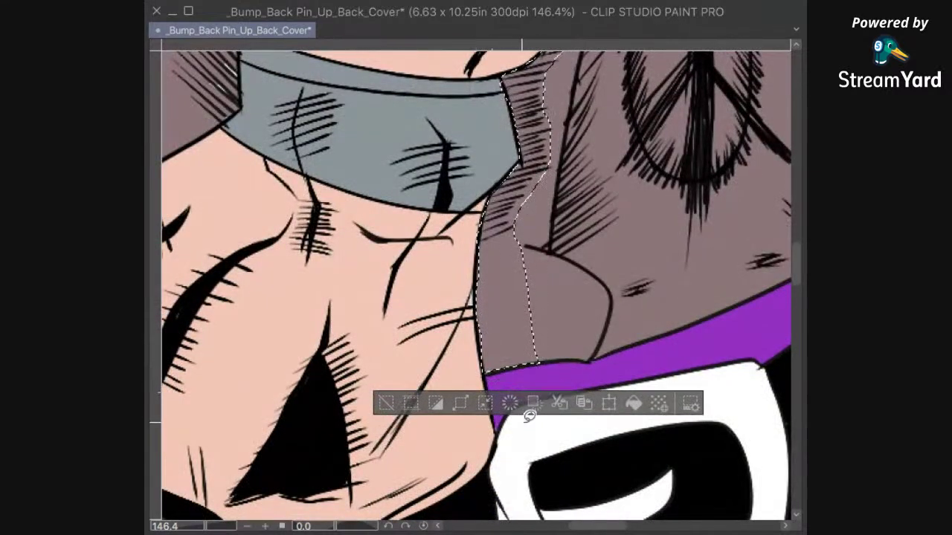
# Step: Enlarge the brush and shade the selected strip's lower end darker, beside the lower hand
pyautogui.scroll(3, 586, 270)
pyautogui.scroll(3, 570, 330)
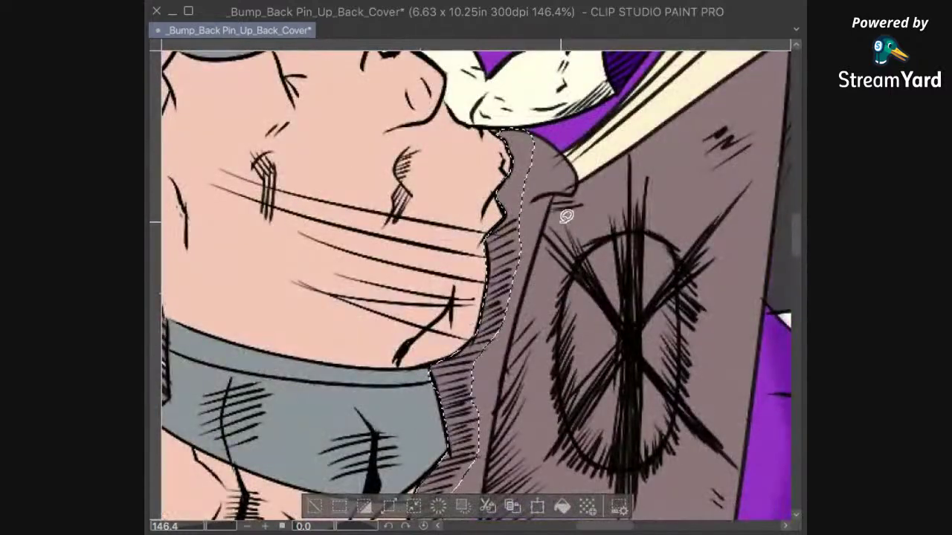
pyautogui.scroll(-4, 563, 216)
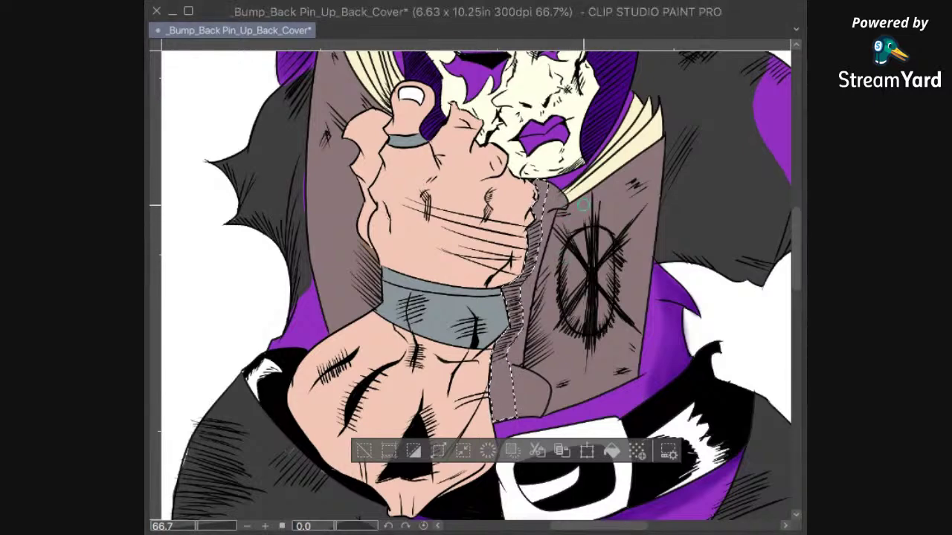
pyautogui.press(']')
pyautogui.press(']')
pyautogui.press(']')
pyautogui.press(']')
pyautogui.press(']')
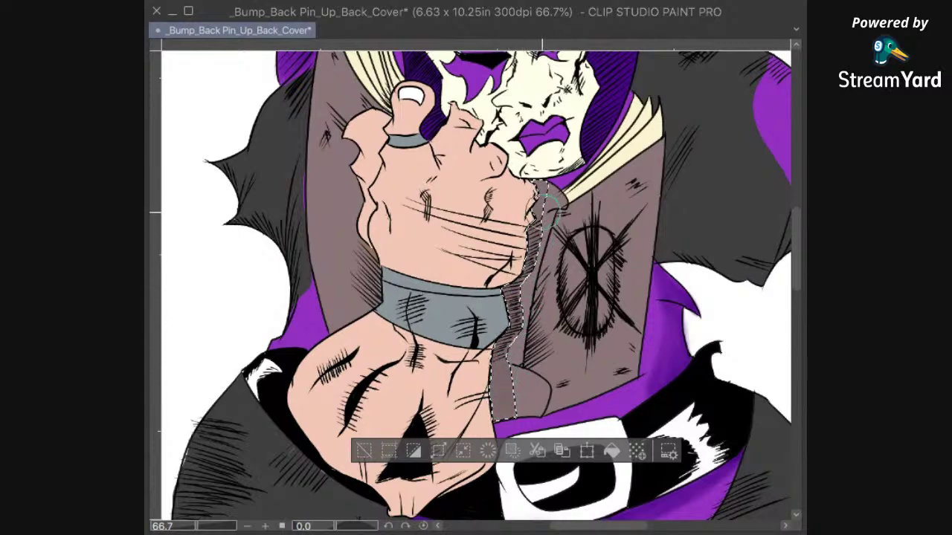
pyautogui.scroll(1, 594, 218)
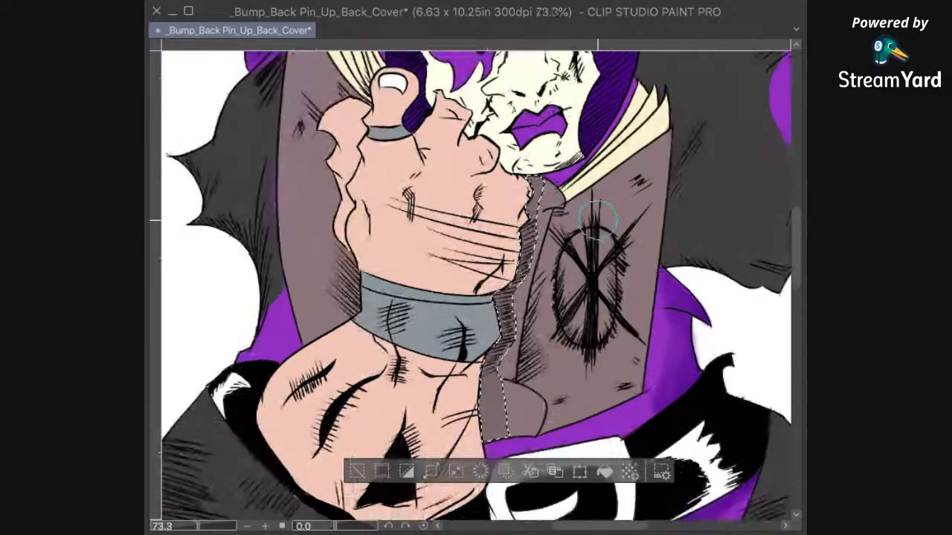
pyautogui.scroll(4, 594, 218)
pyautogui.moveTo(481, 287)
pyautogui.mouseDown()
pyautogui.moveTo(514, 215)
pyautogui.moveTo(472, 288)
pyautogui.mouseUp()
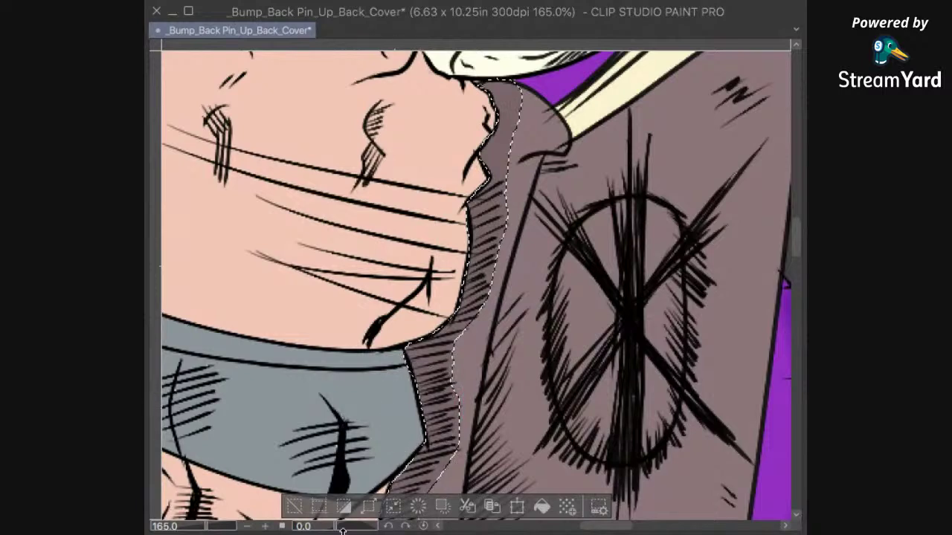
pyautogui.moveTo(423, 446); pyautogui.dragTo(551, 178)
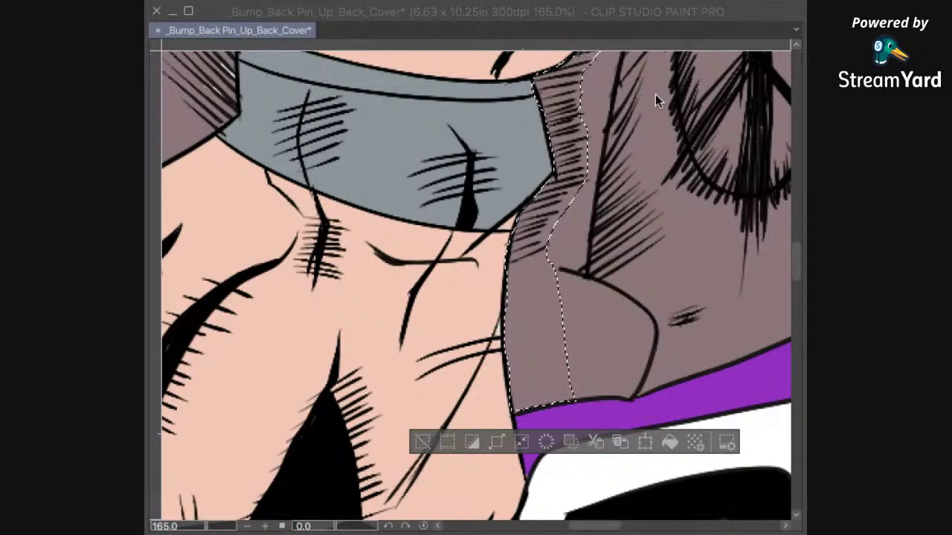
pyautogui.moveTo(555, 385); pyautogui.dragTo(565, 265)
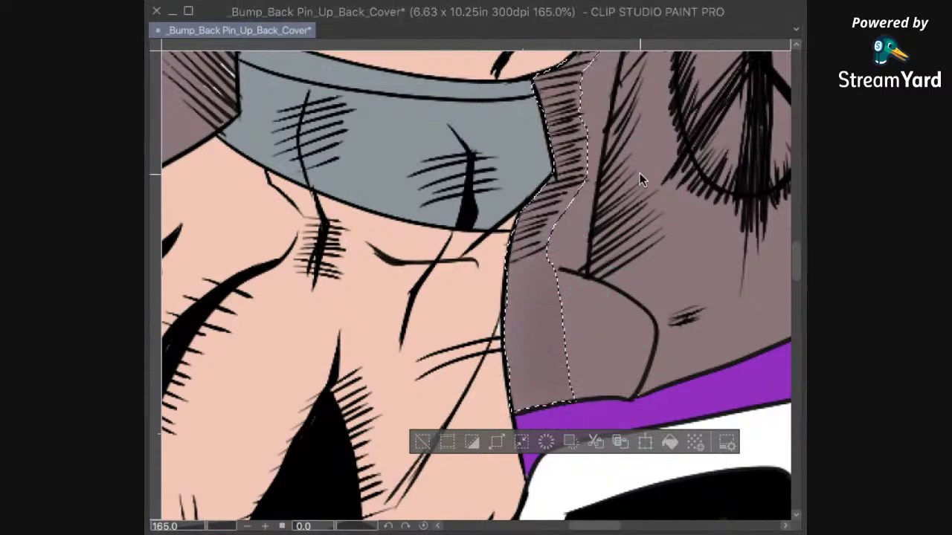
# Step: Darken the rest of the selected strip up along the wristband and fist, and clear the selection
pyautogui.scroll(-2, 640, 172)
pyautogui.moveTo(640, 175); pyautogui.dragTo(608, 309)
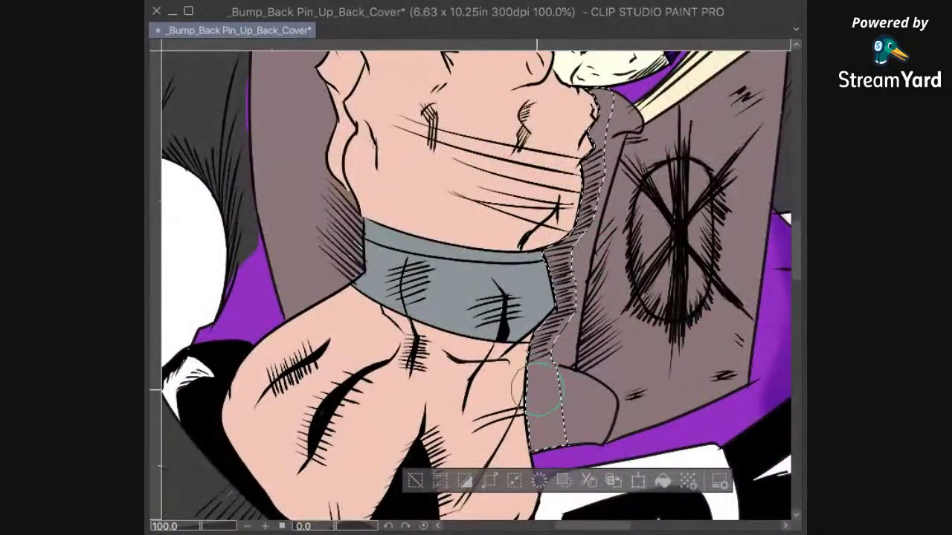
pyautogui.moveTo(536, 417)
pyautogui.mouseDown()
pyautogui.moveTo(535, 446)
pyautogui.moveTo(534, 367)
pyautogui.moveTo(552, 235)
pyautogui.moveTo(564, 225)
pyautogui.mouseUp()
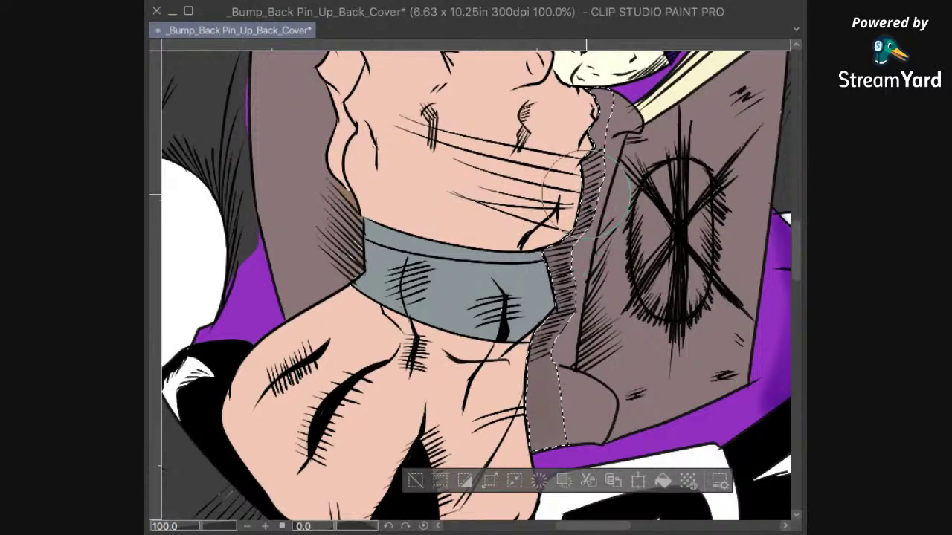
pyautogui.moveTo(608, 173); pyautogui.dragTo(594, 234)
pyautogui.moveTo(559, 288)
pyautogui.mouseDown()
pyautogui.moveTo(583, 213)
pyautogui.moveTo(586, 156)
pyautogui.moveTo(584, 261)
pyautogui.moveTo(612, 197)
pyautogui.mouseUp()
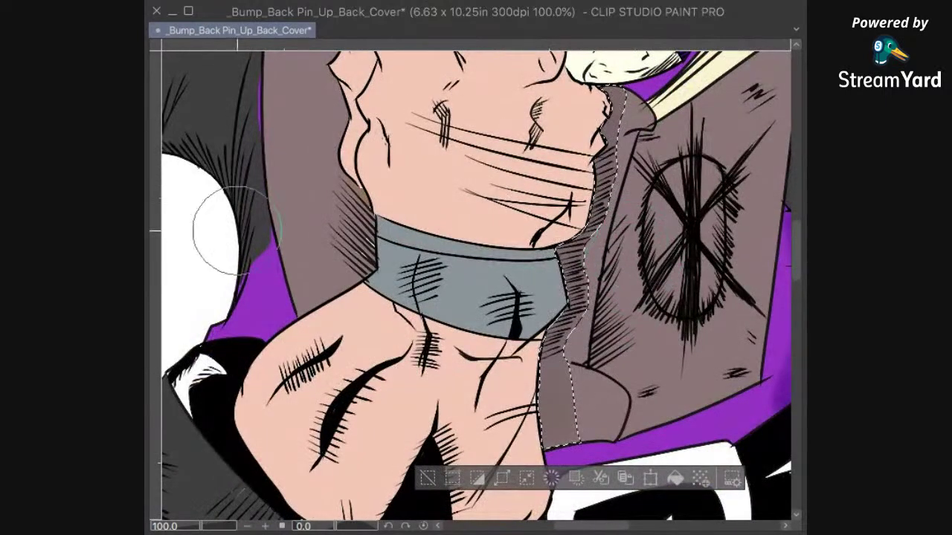
pyautogui.click(673, 347)
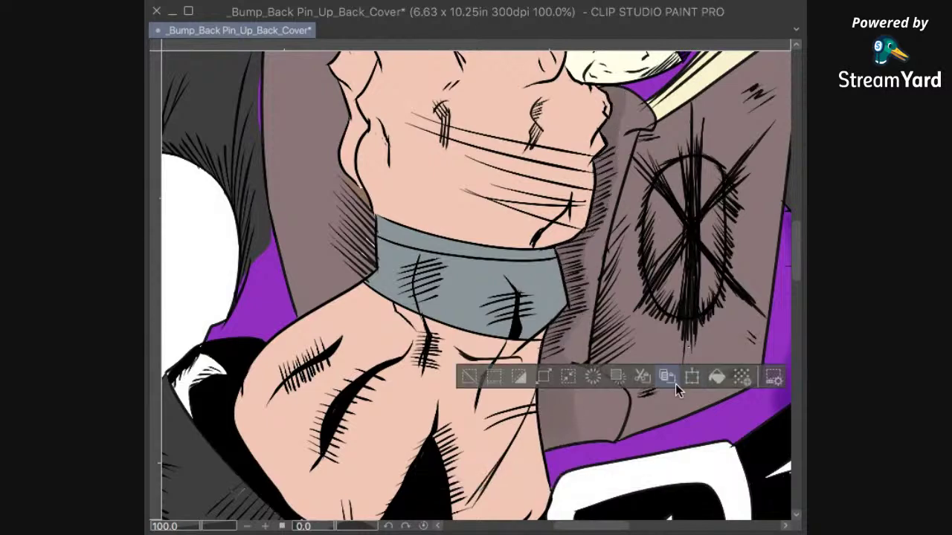
pyautogui.click(674, 319)
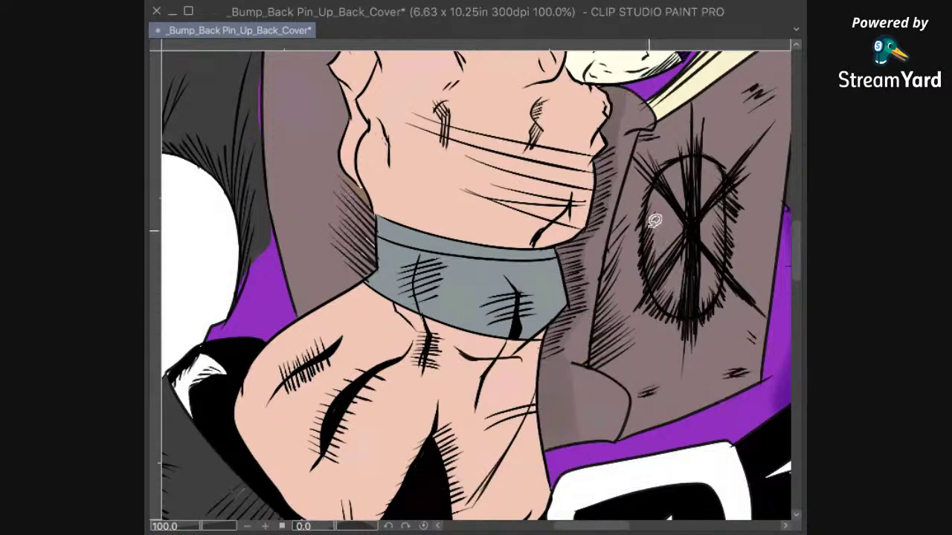
# Step: Inspect the edge of the shadow on the front cover beside the fist and below the chin up close
pyautogui.scroll(4, 638, 127)
pyautogui.moveTo(624, 206); pyautogui.dragTo(612, 228)
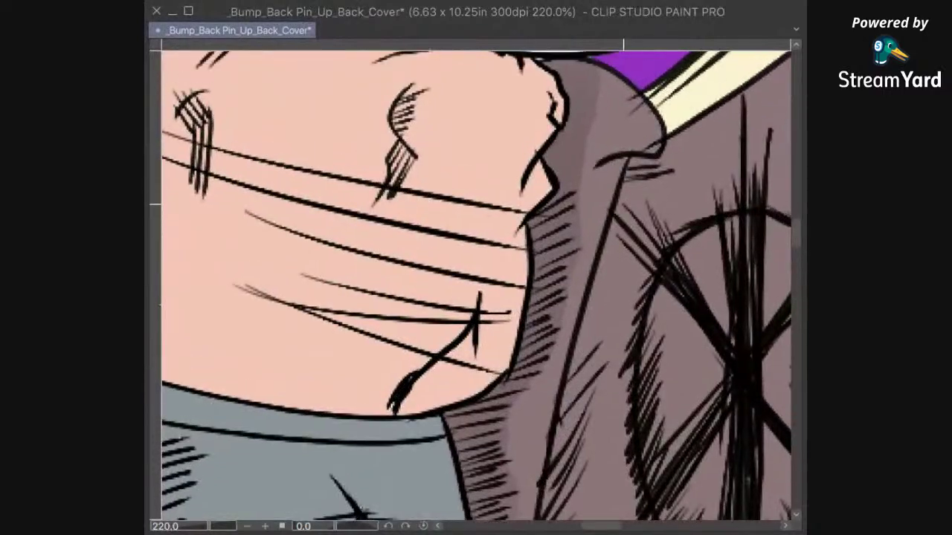
pyautogui.moveTo(606, 321)
pyautogui.mouseDown()
pyautogui.moveTo(659, 145)
pyautogui.moveTo(610, 295)
pyautogui.mouseUp()
pyautogui.moveTo(654, 119); pyautogui.dragTo(600, 315)
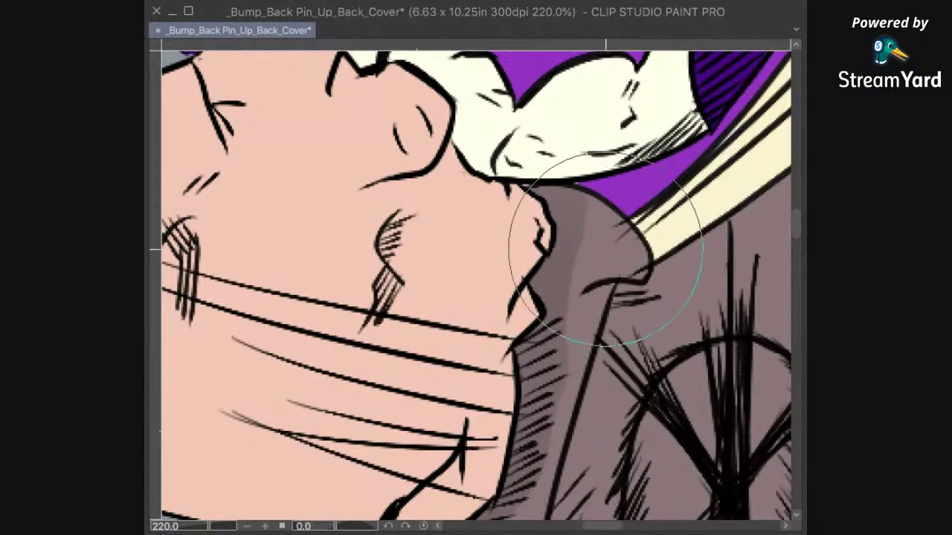
pyautogui.scroll(12, 684, 249)
pyautogui.scroll(4, 692, 254)
pyautogui.moveTo(432, 272); pyautogui.dragTo(796, 230)
pyautogui.scroll(-8, 686, 239)
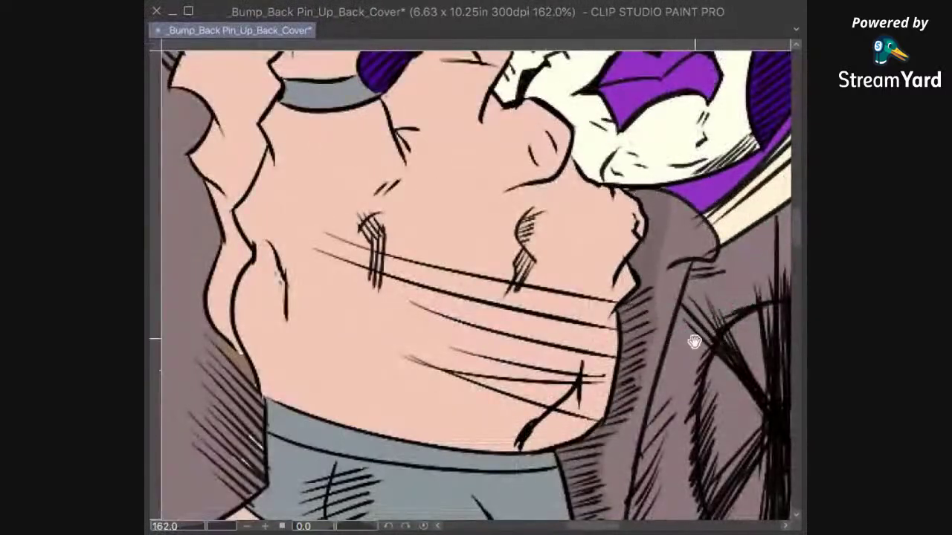
pyautogui.moveTo(693, 342)
pyautogui.mouseDown()
pyautogui.moveTo(687, 216)
pyautogui.moveTo(634, 394)
pyautogui.mouseUp()
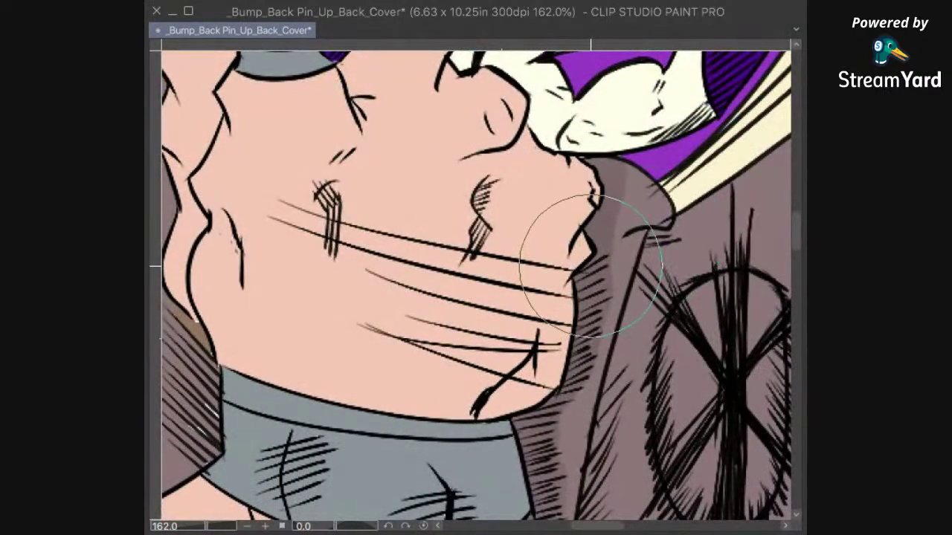
pyautogui.scroll(1, 617, 244)
pyautogui.scroll(1, 633, 241)
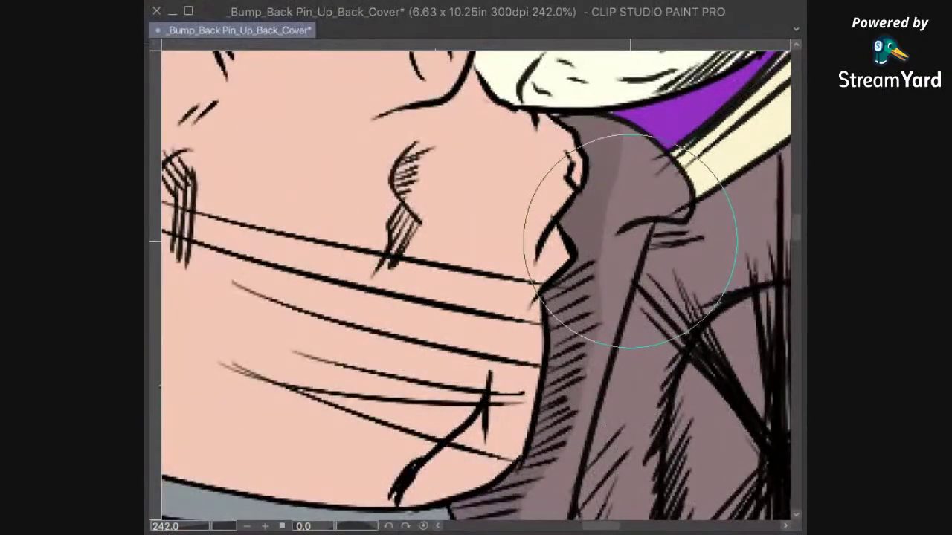
# Step: Reduce the brush size and soften the hard shadow edge on the cover from below the chin down along the fist
pyautogui.press('[')
pyautogui.press('[')
pyautogui.press('[')
pyautogui.press('[')
pyautogui.press('[')
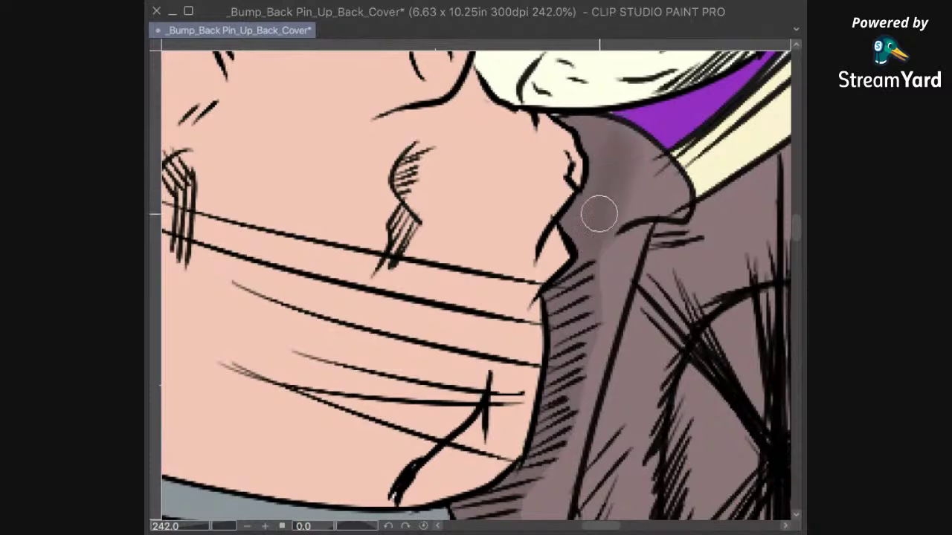
pyautogui.scroll(-4, 601, 265)
pyautogui.moveTo(640, 144); pyautogui.dragTo(629, 247)
pyautogui.moveTo(610, 186); pyautogui.dragTo(605, 273)
pyautogui.moveTo(611, 210); pyautogui.dragTo(607, 286)
pyautogui.moveTo(608, 342); pyautogui.dragTo(640, 237)
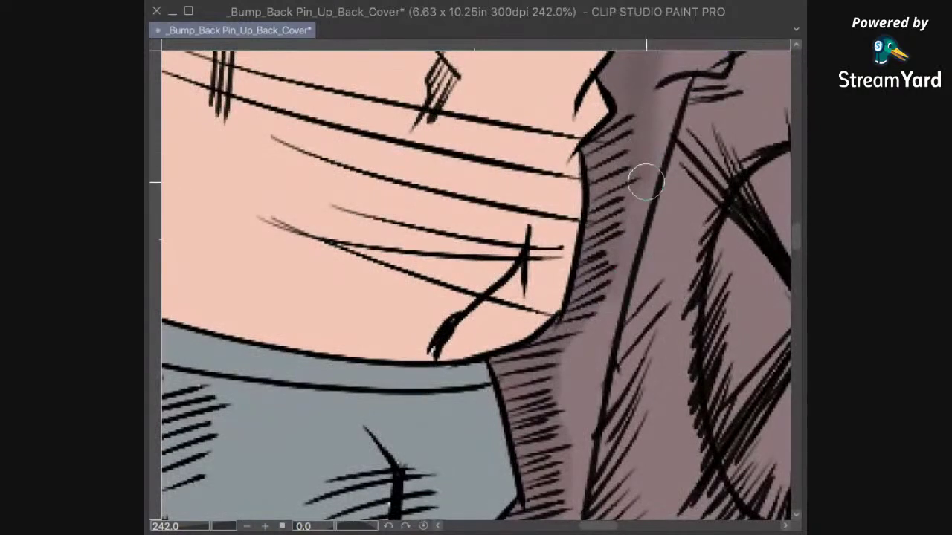
# Step: Soften the hard shadow edge on the front cover from the wristband down to the curled bottom corner
pyautogui.scroll(-5, 637, 181)
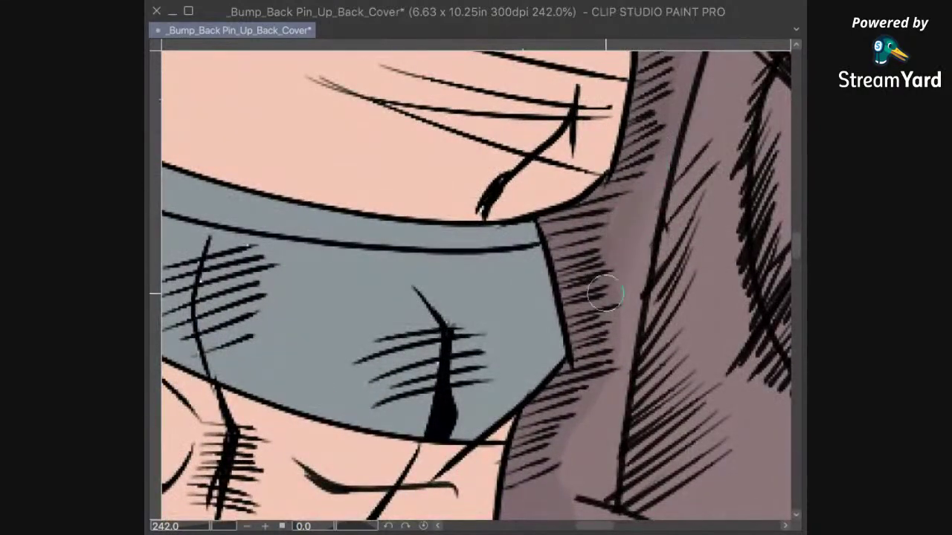
pyautogui.scroll(-2, 614, 290)
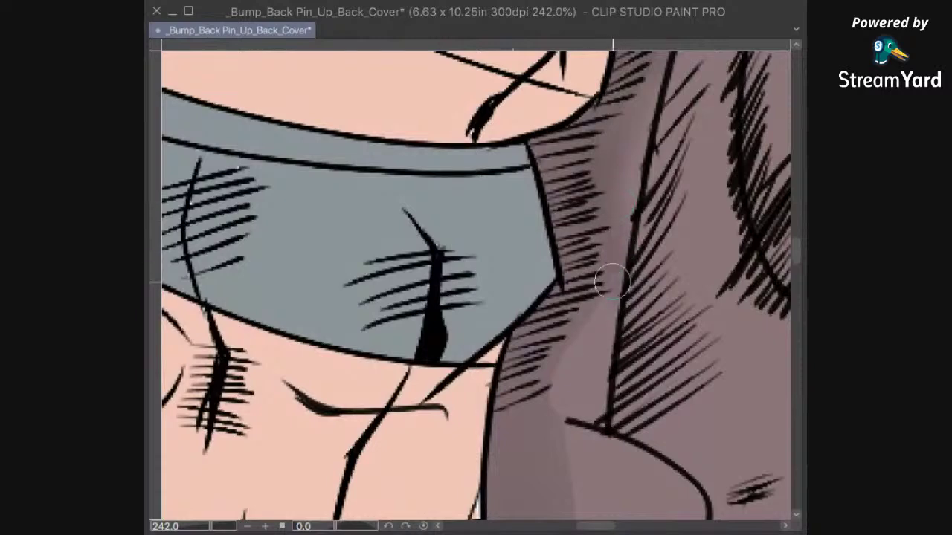
pyautogui.scroll(-2, 625, 297)
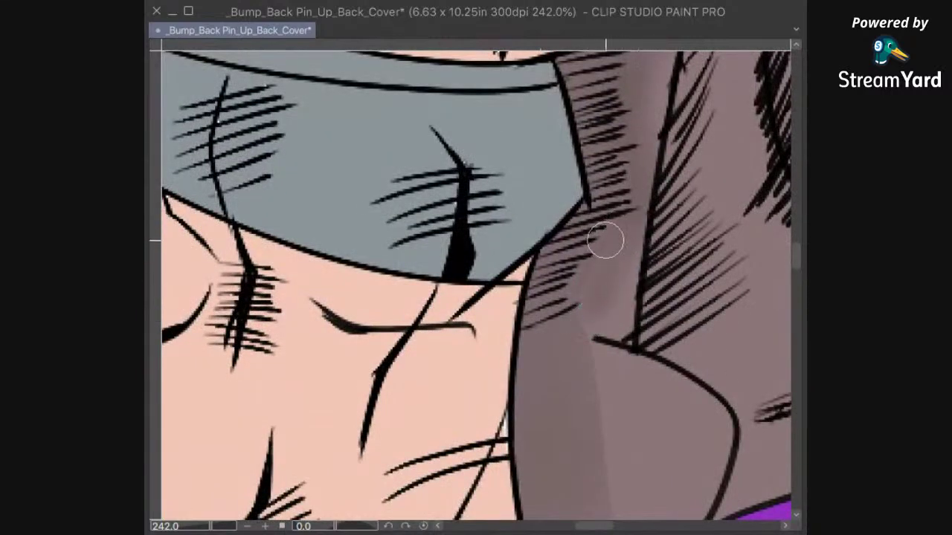
pyautogui.scroll(-2, 594, 275)
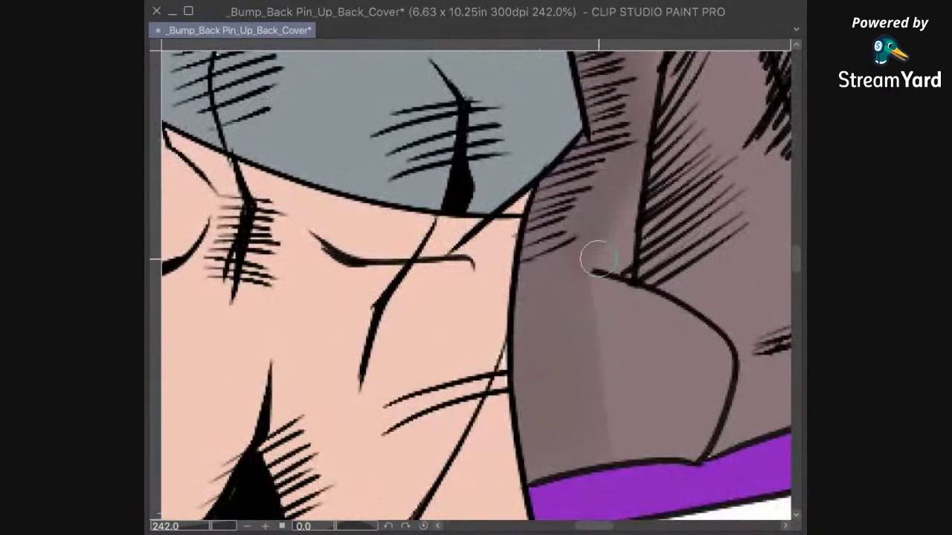
pyautogui.moveTo(613, 374)
pyautogui.mouseDown()
pyautogui.moveTo(603, 350)
pyautogui.moveTo(616, 452)
pyautogui.moveTo(605, 388)
pyautogui.mouseUp()
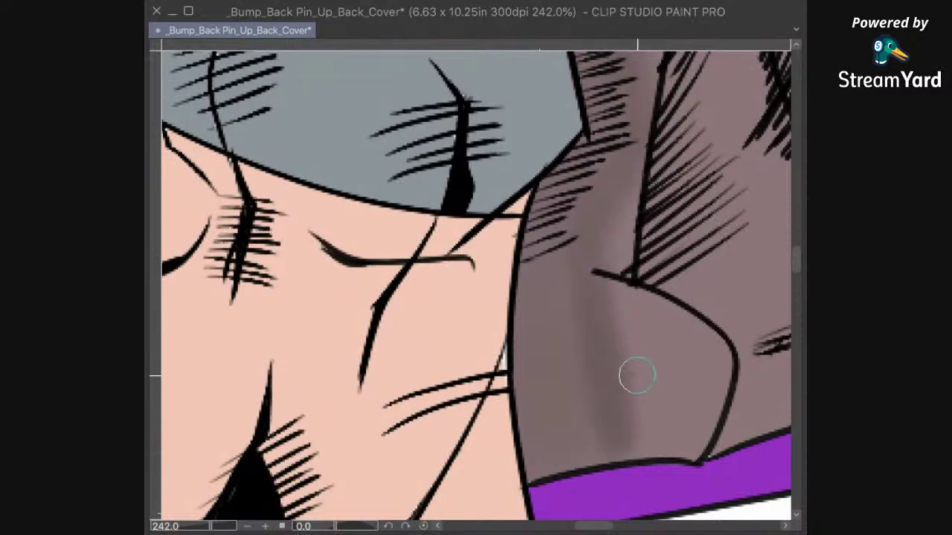
# Step: Blend the shadow across the curled bottom corner of the front cover beside the lower hand
pyautogui.scroll(-5, 641, 209)
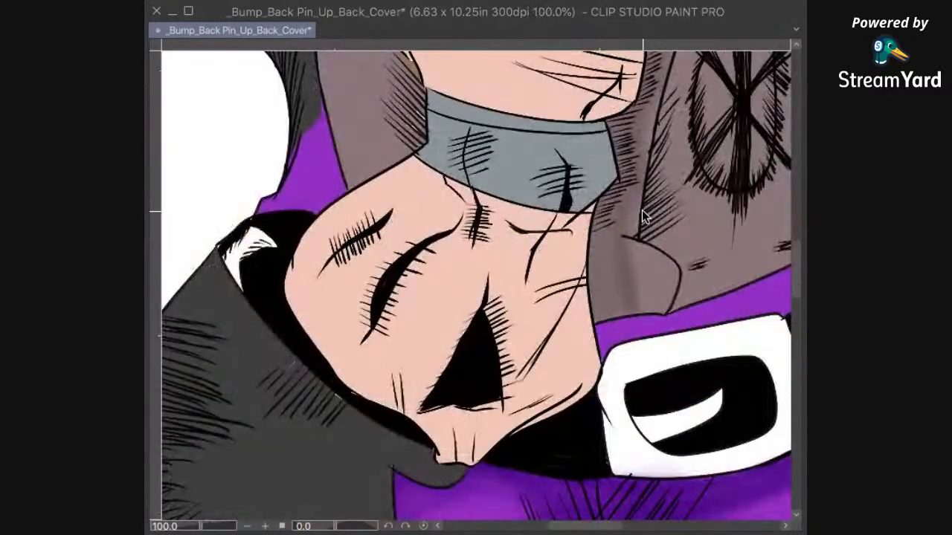
pyautogui.moveTo(698, 263); pyautogui.dragTo(580, 348)
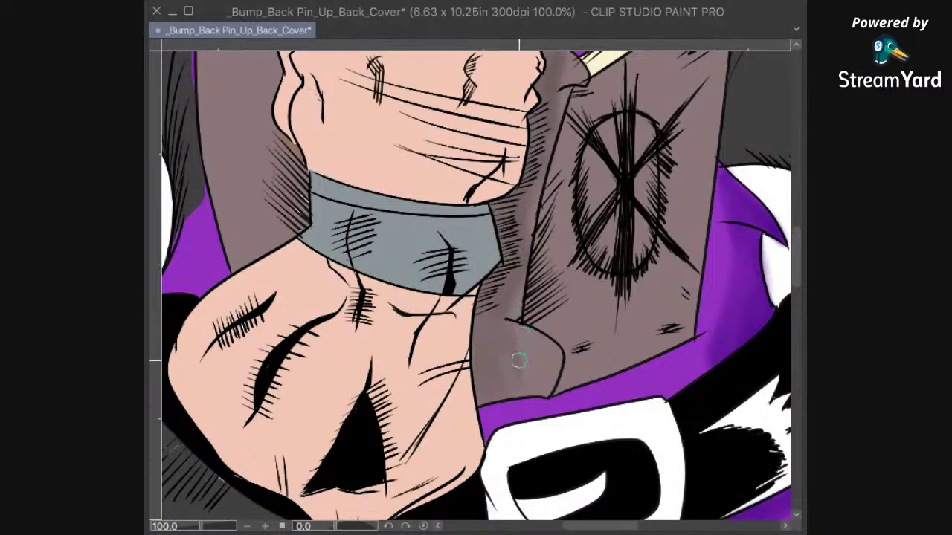
pyautogui.scroll(1, 518, 361)
pyautogui.moveTo(507, 334)
pyautogui.mouseDown()
pyautogui.moveTo(498, 330)
pyautogui.moveTo(521, 410)
pyautogui.moveTo(519, 370)
pyautogui.moveTo(517, 412)
pyautogui.moveTo(483, 338)
pyautogui.moveTo(516, 270)
pyautogui.moveTo(462, 257)
pyautogui.mouseUp()
pyautogui.moveTo(533, 317)
pyautogui.mouseDown()
pyautogui.moveTo(478, 333)
pyautogui.moveTo(473, 359)
pyautogui.moveTo(522, 359)
pyautogui.mouseUp()
pyautogui.moveTo(542, 296)
pyautogui.mouseDown()
pyautogui.moveTo(511, 268)
pyautogui.moveTo(528, 282)
pyautogui.moveTo(480, 270)
pyautogui.moveTo(496, 257)
pyautogui.moveTo(498, 316)
pyautogui.moveTo(497, 253)
pyautogui.moveTo(529, 341)
pyautogui.moveTo(495, 275)
pyautogui.moveTo(526, 332)
pyautogui.moveTo(525, 283)
pyautogui.moveTo(501, 355)
pyautogui.moveTo(499, 274)
pyautogui.moveTo(510, 341)
pyautogui.moveTo(480, 270)
pyautogui.moveTo(498, 315)
pyautogui.moveTo(504, 264)
pyautogui.moveTo(505, 306)
pyautogui.moveTo(472, 268)
pyautogui.moveTo(481, 289)
pyautogui.moveTo(476, 256)
pyautogui.moveTo(488, 208)
pyautogui.moveTo(472, 255)
pyautogui.moveTo(481, 233)
pyautogui.moveTo(475, 260)
pyautogui.moveTo(521, 353)
pyautogui.moveTo(492, 281)
pyautogui.moveTo(516, 348)
pyautogui.moveTo(470, 260)
pyautogui.moveTo(501, 345)
pyautogui.moveTo(464, 266)
pyautogui.moveTo(504, 354)
pyautogui.moveTo(520, 329)
pyautogui.mouseUp()
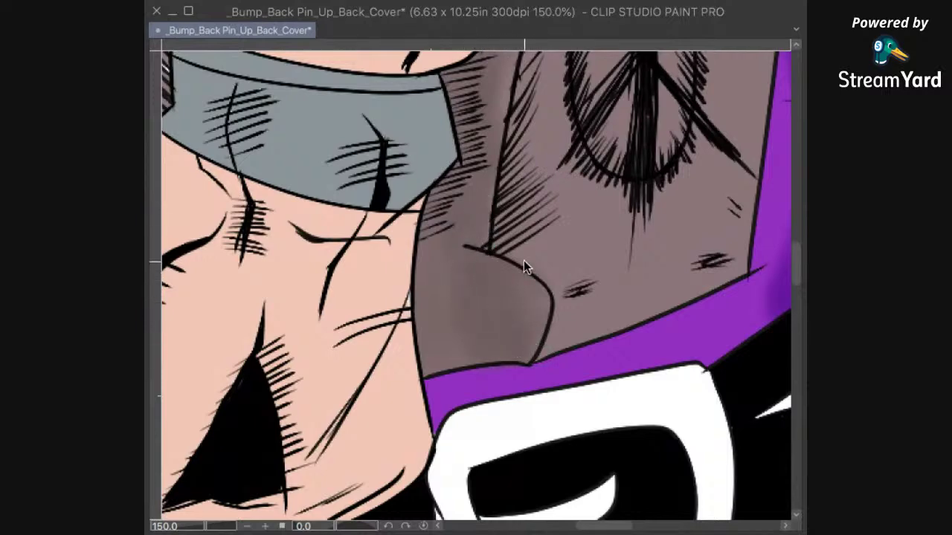
# Step: Paint soft shadows around the scratched oval emblem on the front cover
pyautogui.scroll(-4, 523, 261)
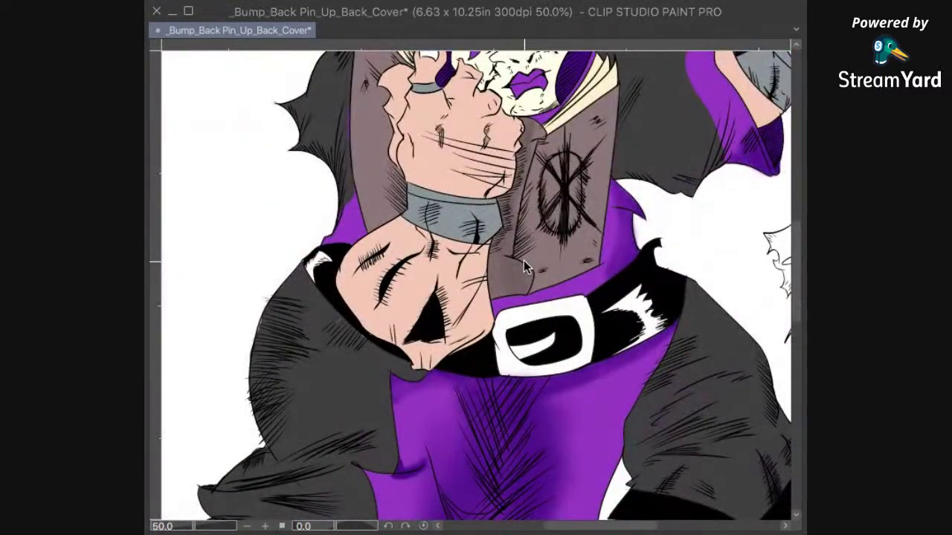
pyautogui.scroll(2, 524, 260)
pyautogui.keyDown('space'); pyautogui.moveTo(523, 260); pyautogui.dragTo(514, 460); pyautogui.keyUp('space')
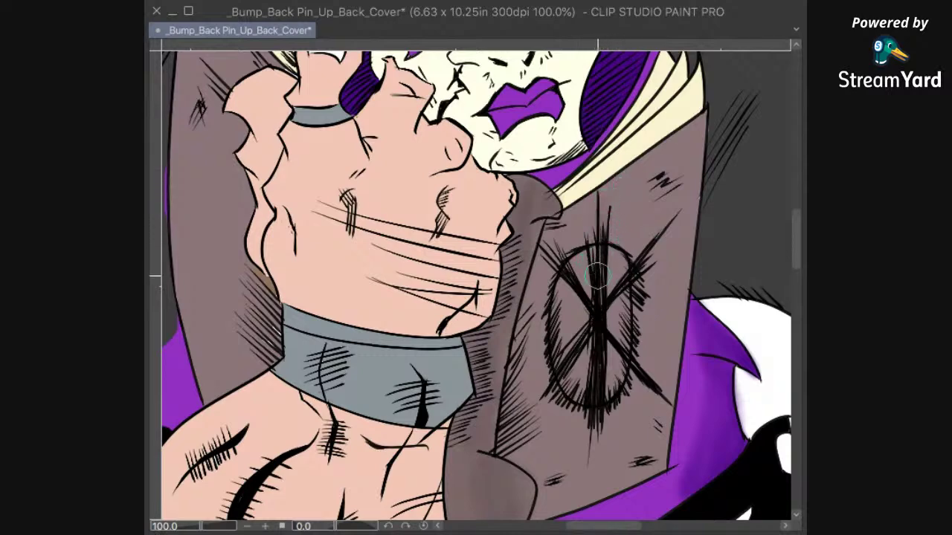
pyautogui.moveTo(602, 227)
pyautogui.mouseDown()
pyautogui.moveTo(595, 327)
pyautogui.moveTo(598, 249)
pyautogui.moveTo(593, 317)
pyautogui.moveTo(586, 252)
pyautogui.moveTo(593, 318)
pyautogui.moveTo(556, 262)
pyautogui.mouseUp()
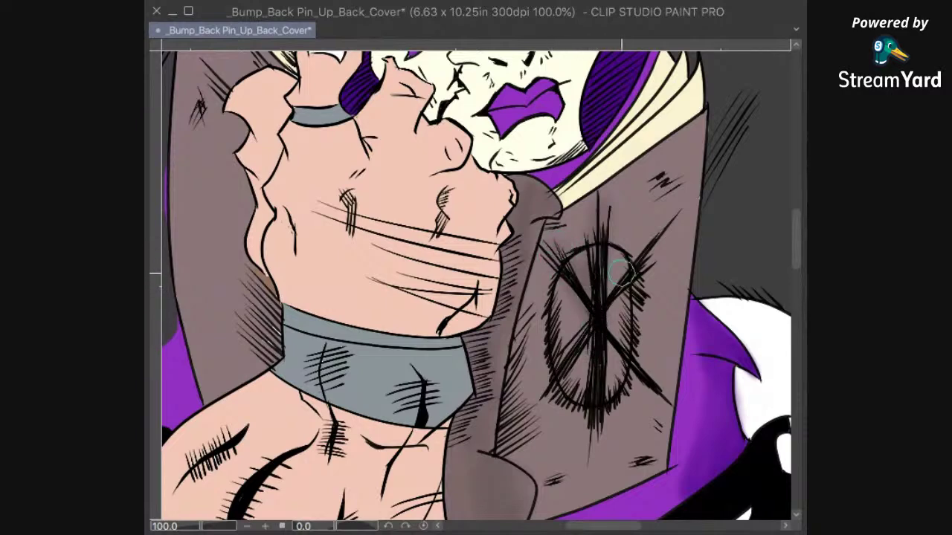
pyautogui.moveTo(661, 244)
pyautogui.mouseDown()
pyautogui.moveTo(621, 297)
pyautogui.moveTo(661, 249)
pyautogui.moveTo(643, 268)
pyautogui.moveTo(669, 219)
pyautogui.mouseUp()
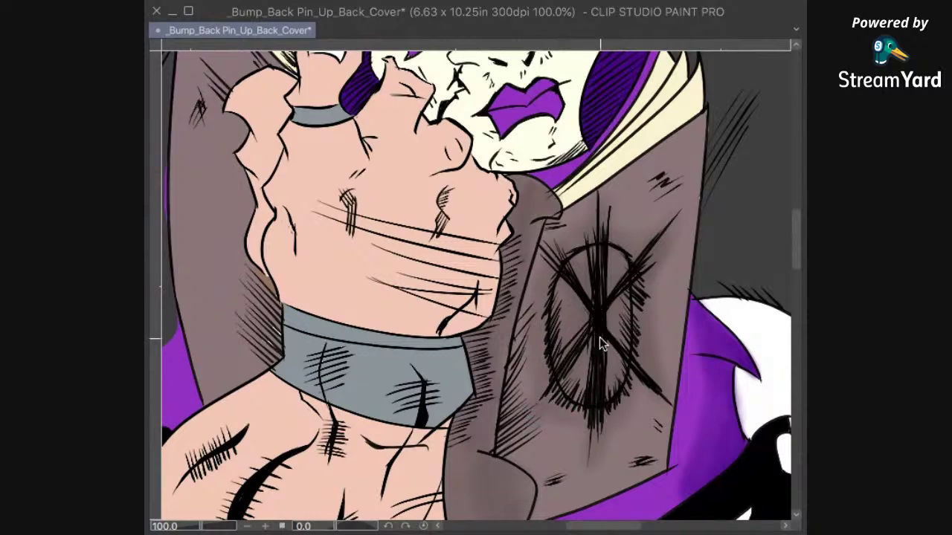
# Step: Check the whole page and save the pin-up file
pyautogui.scroll(-5, 601, 339)
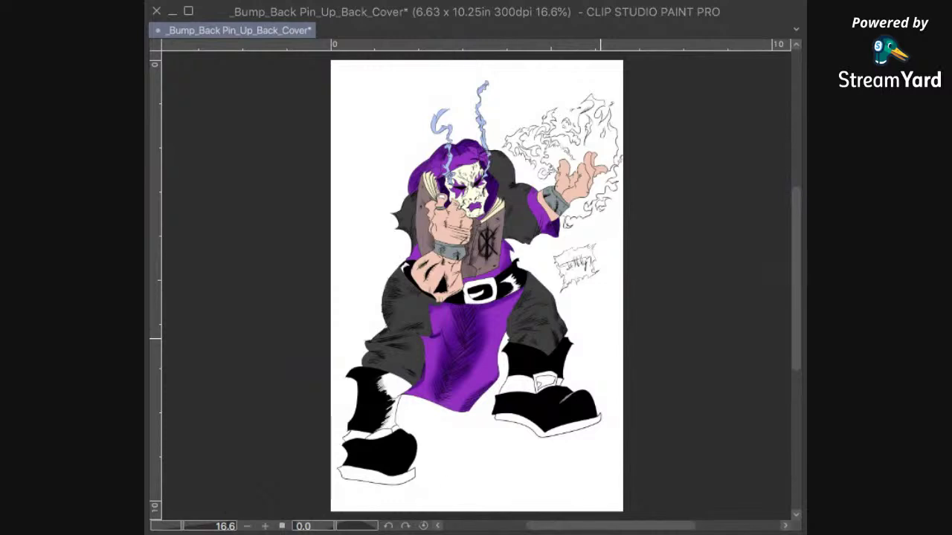
pyautogui.press('super+Tab')
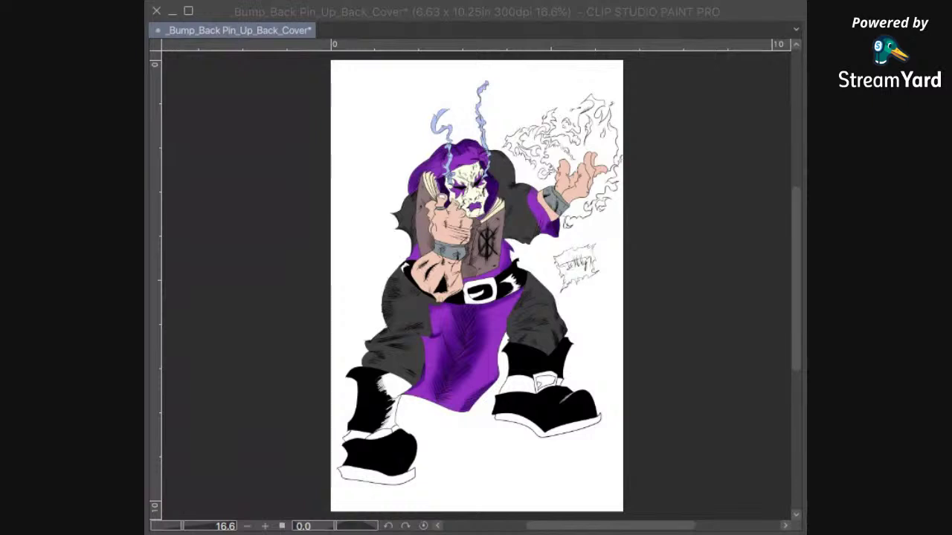
pyautogui.hotkey('ctrl', 's')
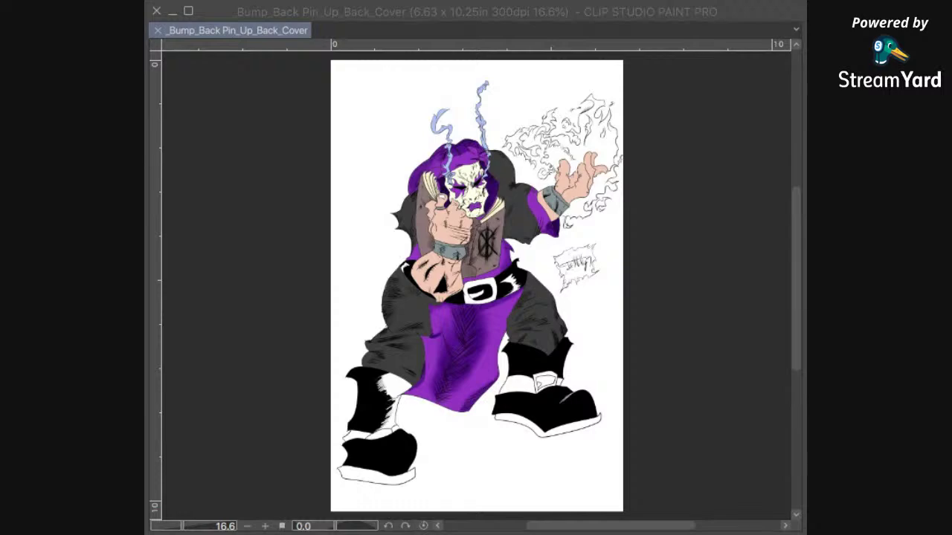
# Step: Paint a soft shadow around the small crack near the top of the book's back cover, beside the pages
pyautogui.moveTo(554, 379); pyautogui.dragTo(625, 336)
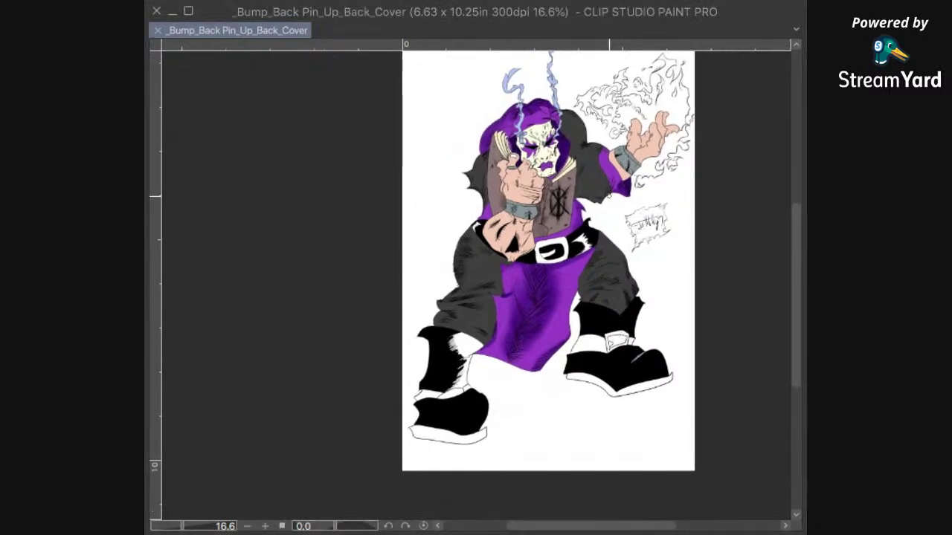
pyautogui.moveTo(609, 193); pyautogui.dragTo(669, 193)
pyautogui.moveTo(564, 244); pyautogui.dragTo(630, 341)
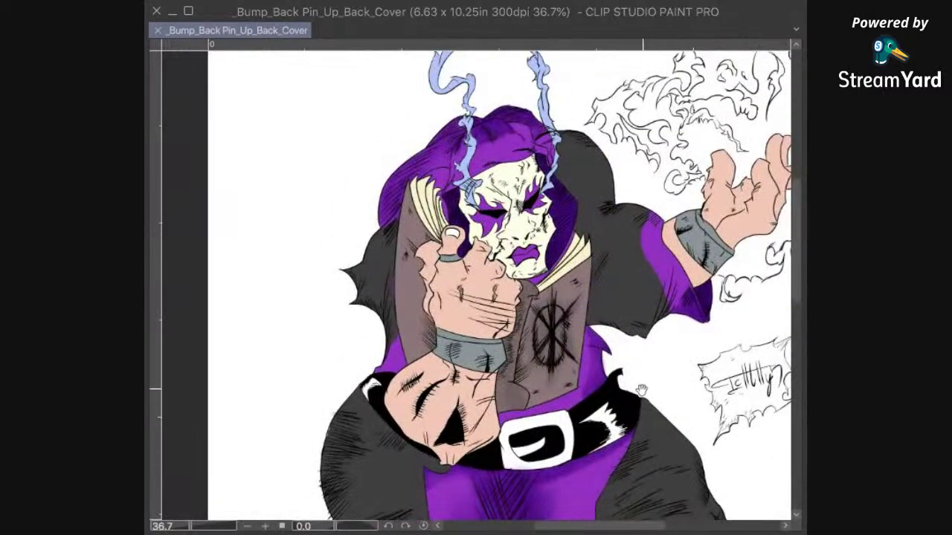
pyautogui.moveTo(610, 401); pyautogui.dragTo(659, 322)
pyautogui.moveTo(581, 291); pyautogui.dragTo(634, 443)
pyautogui.scroll(5, 528, 294)
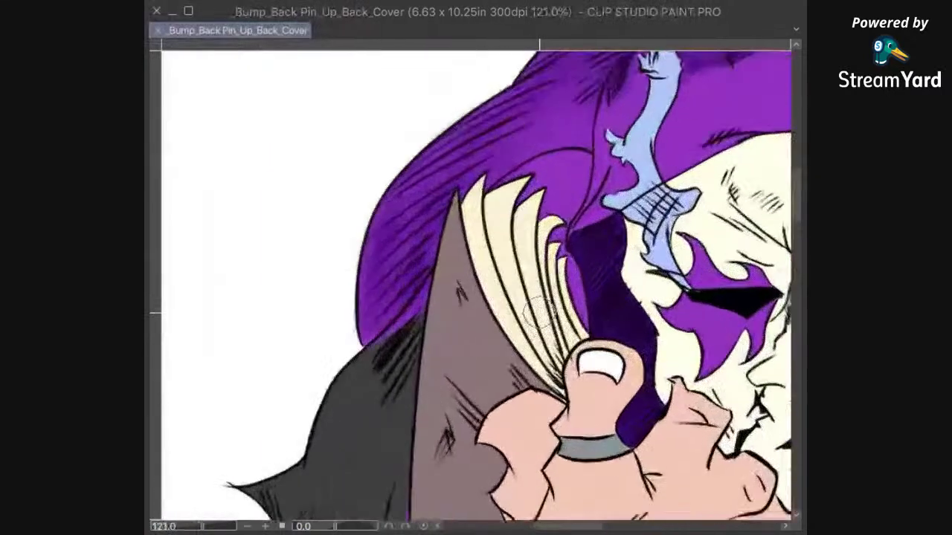
pyautogui.moveTo(449, 295)
pyautogui.mouseDown()
pyautogui.moveTo(510, 363)
pyautogui.moveTo(517, 330)
pyautogui.moveTo(450, 289)
pyautogui.moveTo(452, 307)
pyautogui.moveTo(448, 276)
pyautogui.mouseUp()
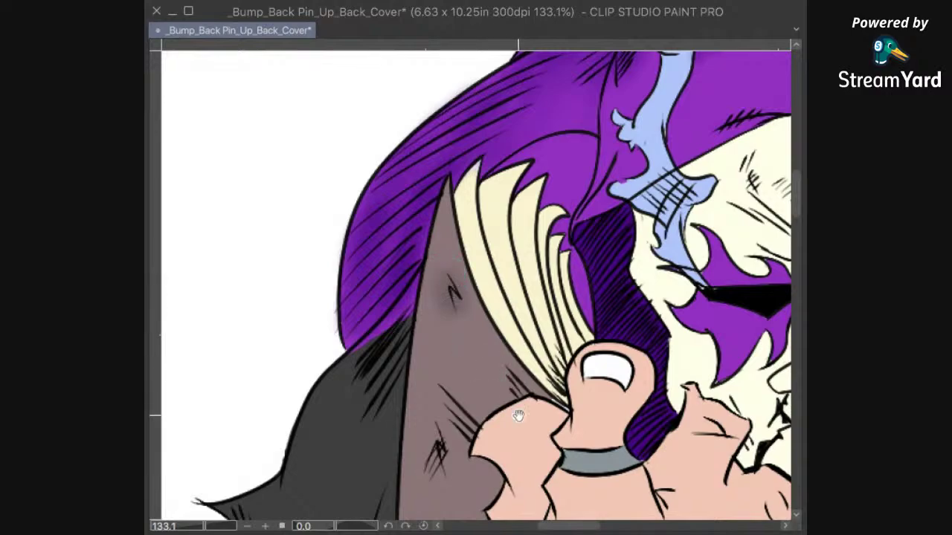
# Step: Reduce the brush size, shade the back cover along the finger's upper edge and hatch lines below the pages, and undo the stroke spilling onto the skin
pyautogui.moveTo(519, 415); pyautogui.dragTo(462, 326)
pyautogui.scroll(4, 477, 284)
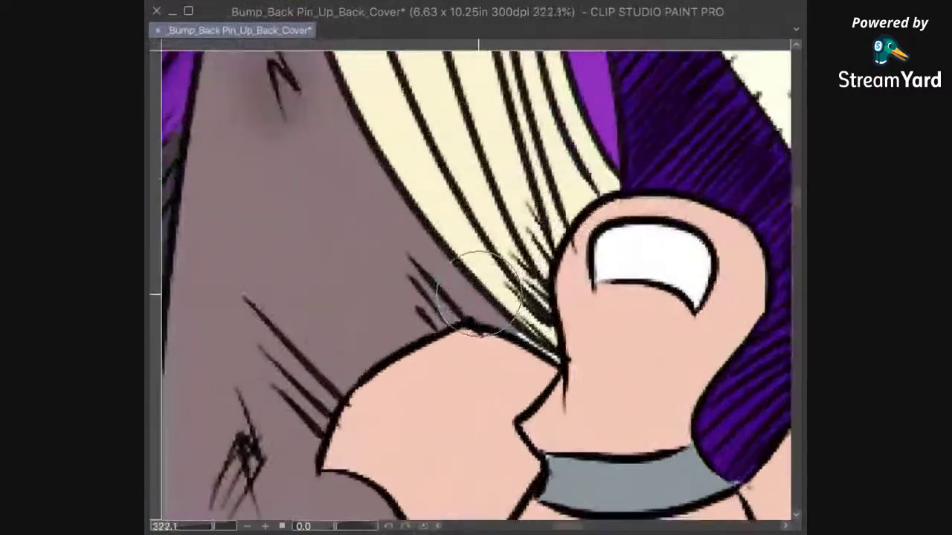
pyautogui.press('[')
pyautogui.press('[')
pyautogui.press('[')
pyautogui.press('[')
pyautogui.moveTo(395, 240)
pyautogui.mouseDown()
pyautogui.moveTo(417, 316)
pyautogui.moveTo(549, 222)
pyautogui.mouseUp()
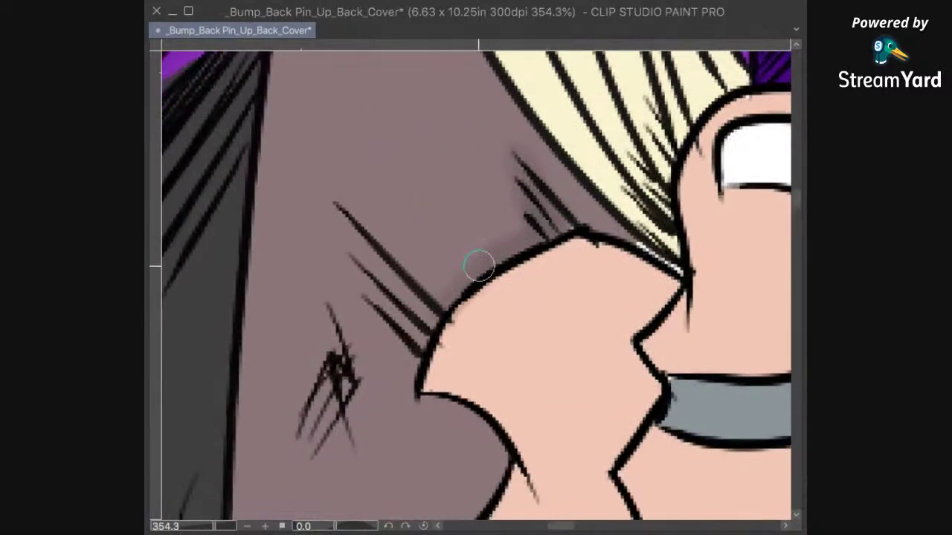
pyautogui.moveTo(336, 197)
pyautogui.mouseDown()
pyautogui.moveTo(413, 326)
pyautogui.moveTo(353, 212)
pyautogui.moveTo(437, 328)
pyautogui.mouseUp()
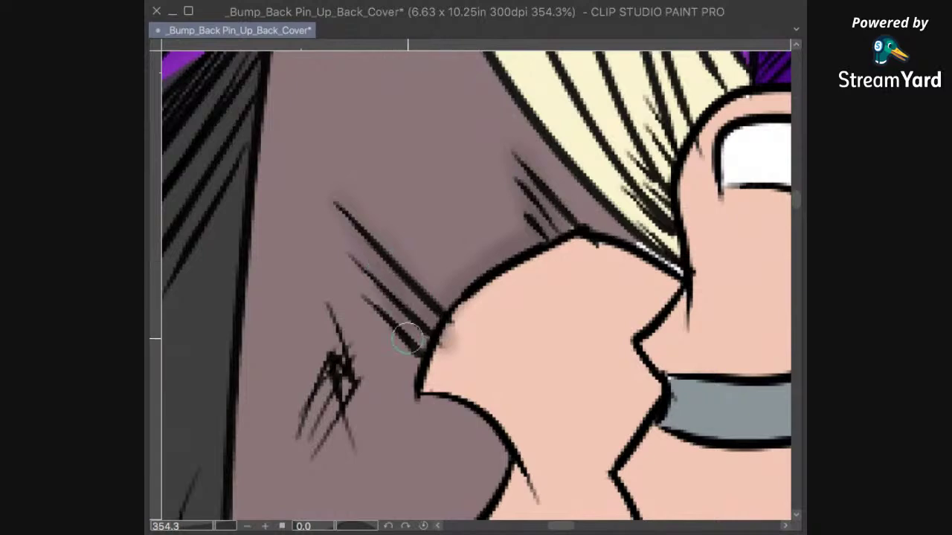
pyautogui.press('super+z')
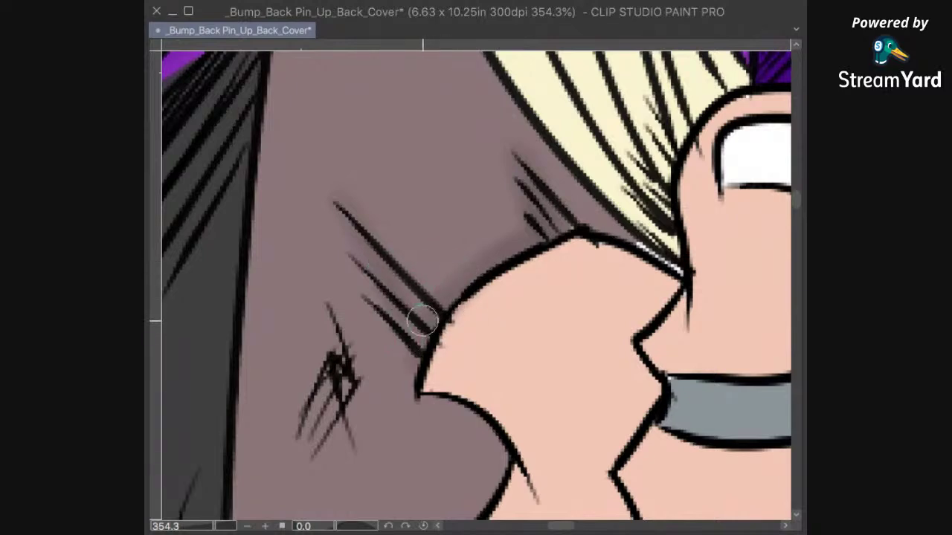
# Step: Shade softly around the cross-hatched scratch on the back cover beside the curled finger
pyautogui.scroll(-4, 388, 340)
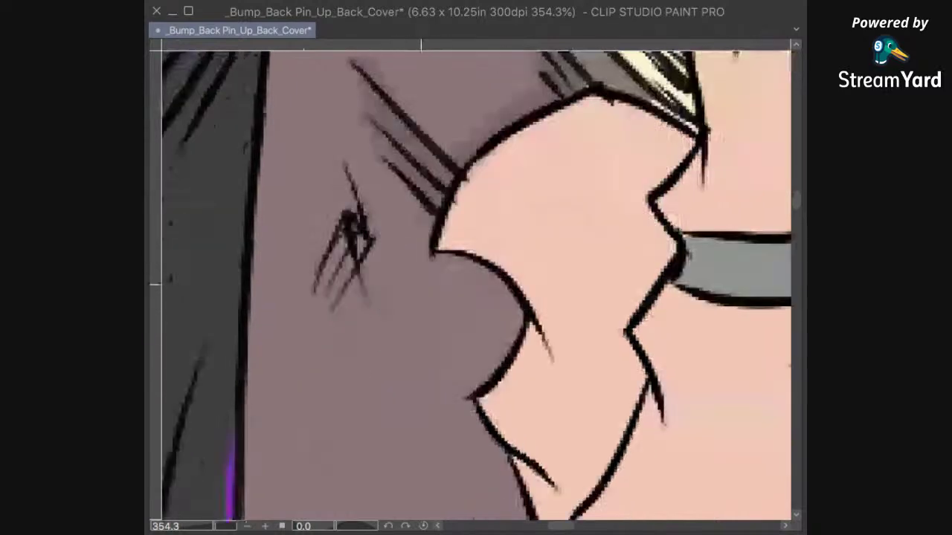
pyautogui.moveTo(363, 183); pyautogui.dragTo(382, 266)
pyautogui.moveTo(359, 201); pyautogui.dragTo(360, 291)
pyautogui.moveTo(360, 199); pyautogui.dragTo(338, 283)
pyautogui.moveTo(345, 214); pyautogui.dragTo(326, 286)
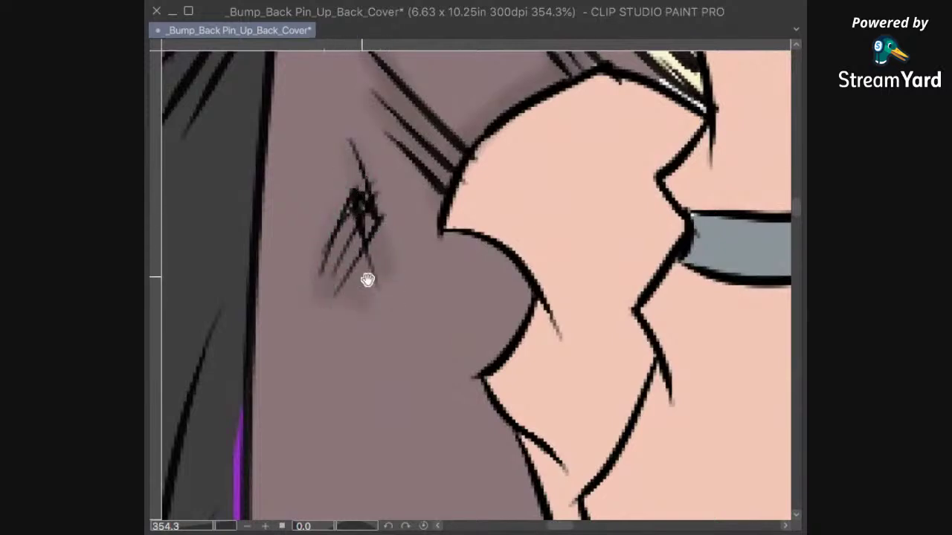
# Step: Select the hatched area of the back cover beside the fist and wristband, fill it with the cover's brown, and clear the selection
pyautogui.moveTo(519, 369); pyautogui.dragTo(408, 319)
pyautogui.scroll(-6, 460, 183)
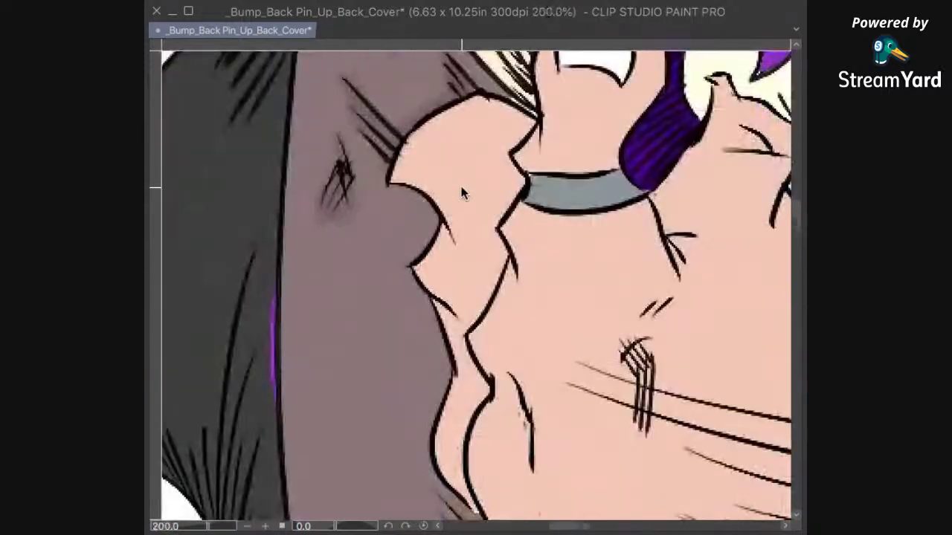
pyautogui.scroll(4, 460, 183)
pyautogui.scroll(-4, 461, 186)
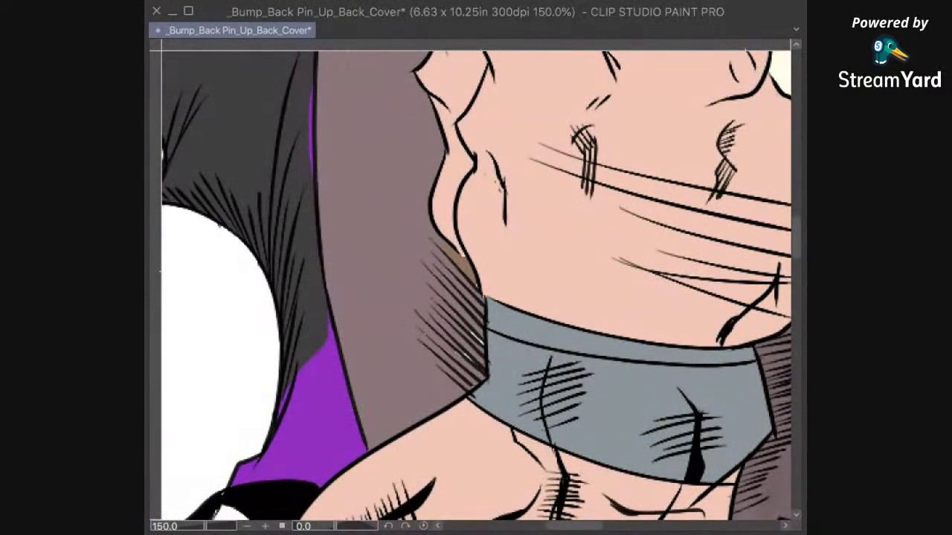
pyautogui.scroll(2, 559, 299)
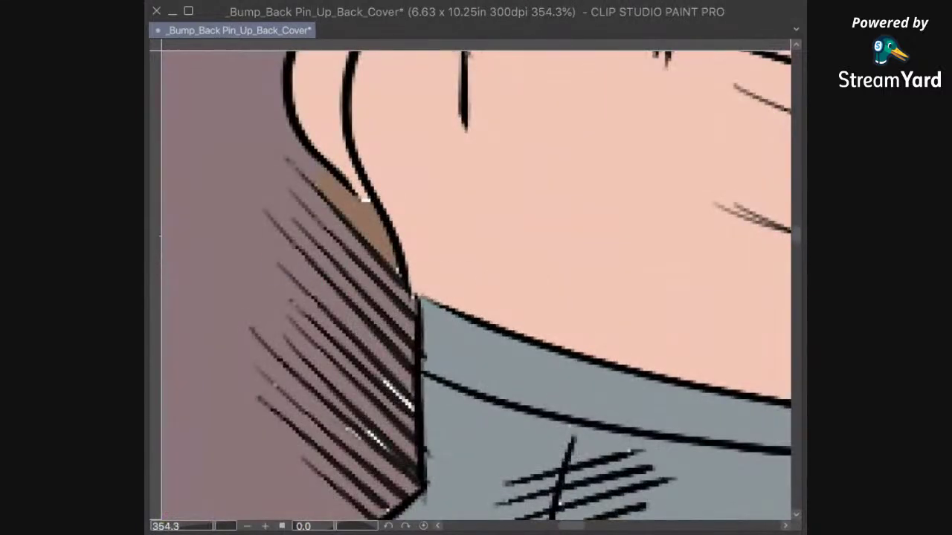
pyautogui.moveTo(370, 365); pyautogui.dragTo(401, 322)
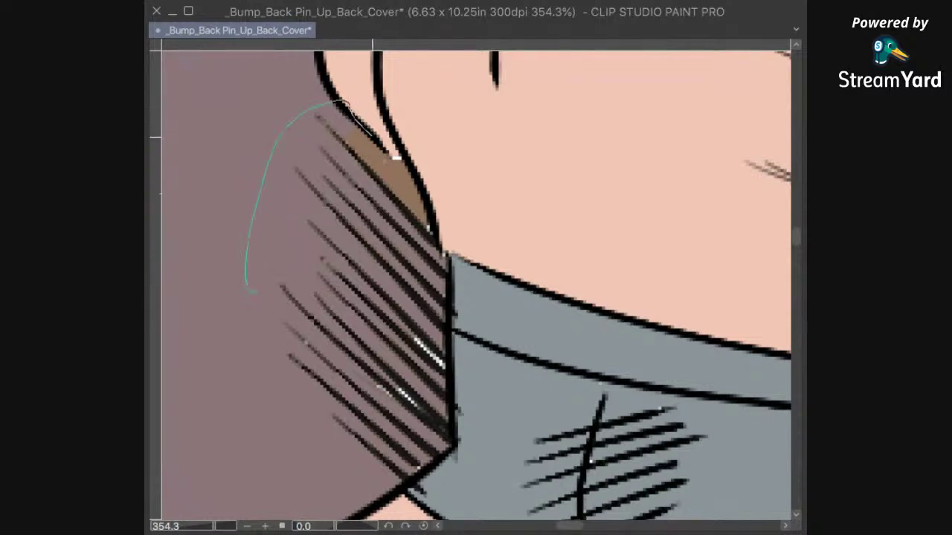
pyautogui.moveTo(454, 314); pyautogui.dragTo(450, 433)
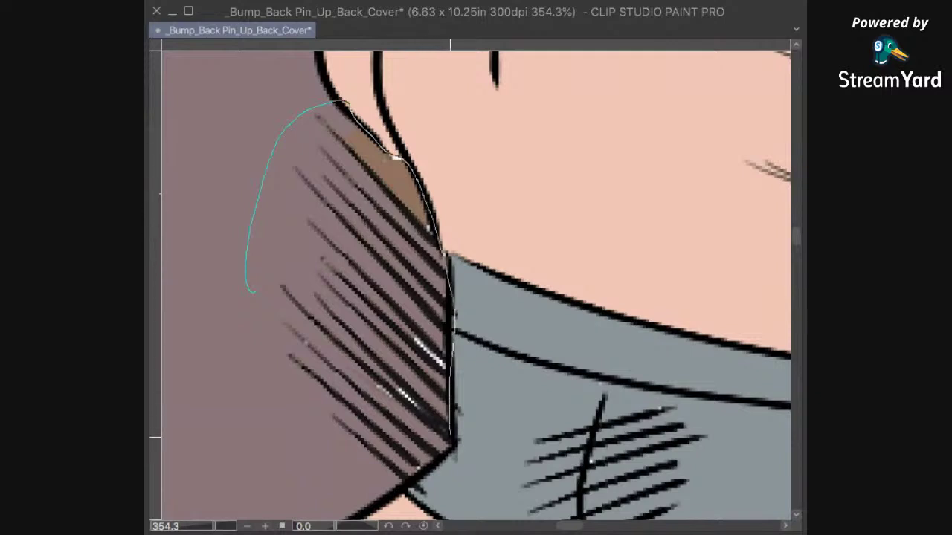
pyautogui.moveTo(395, 156); pyautogui.dragTo(394, 154)
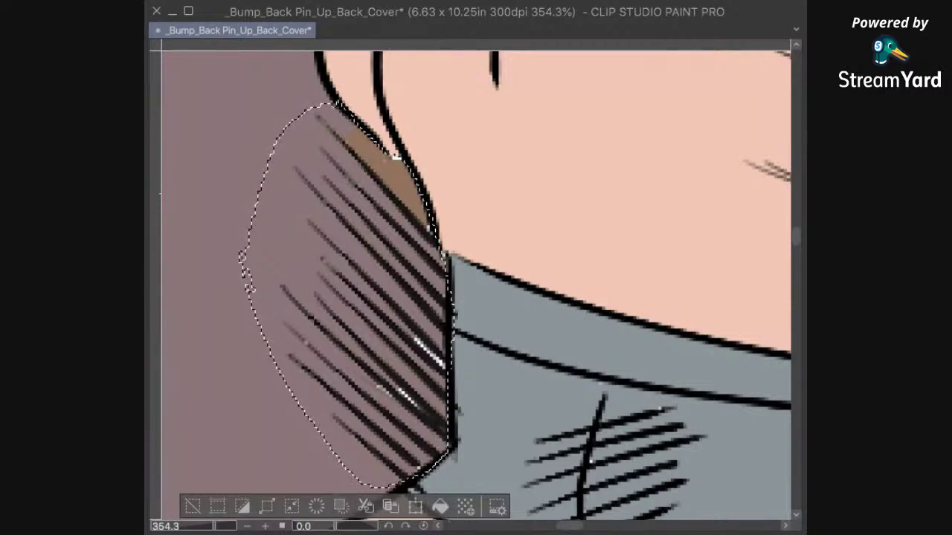
pyautogui.press('Delete')
pyautogui.hotkey('ctrl', 'd')
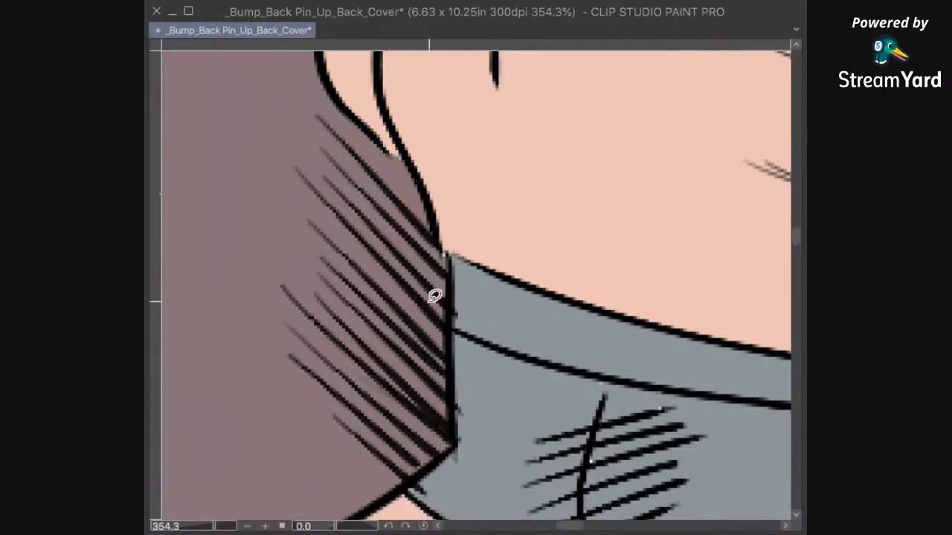
# Step: Enlarge the brush and paint a soft shadow over the hatched area of the back cover beside the fist and wristband
pyautogui.scroll(-5, 435, 293)
pyautogui.scroll(-1, 436, 295)
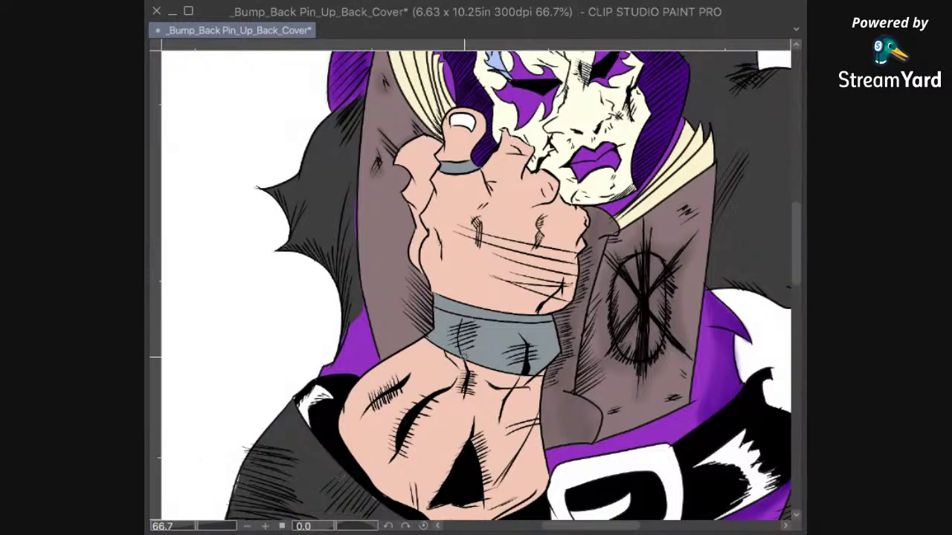
pyautogui.scroll(6, 462, 357)
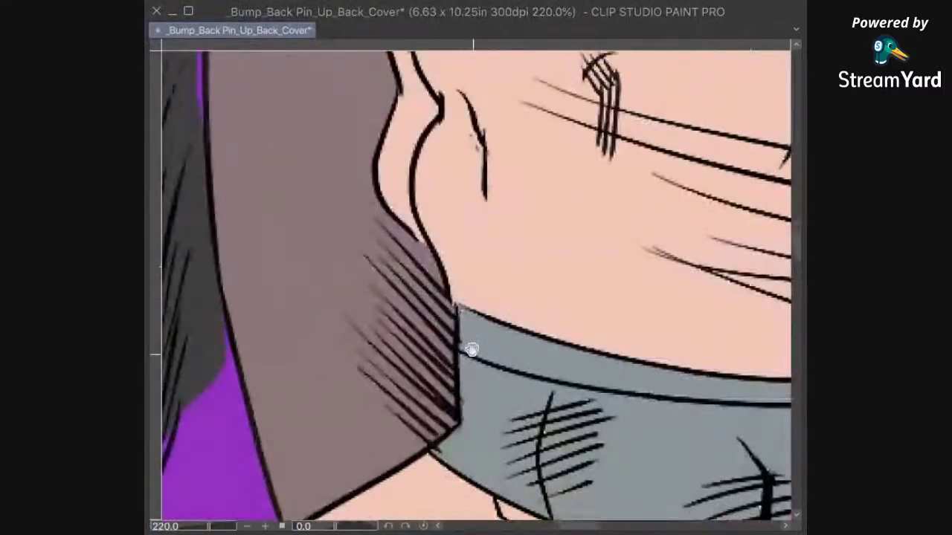
pyautogui.moveTo(450, 286); pyautogui.dragTo(473, 348)
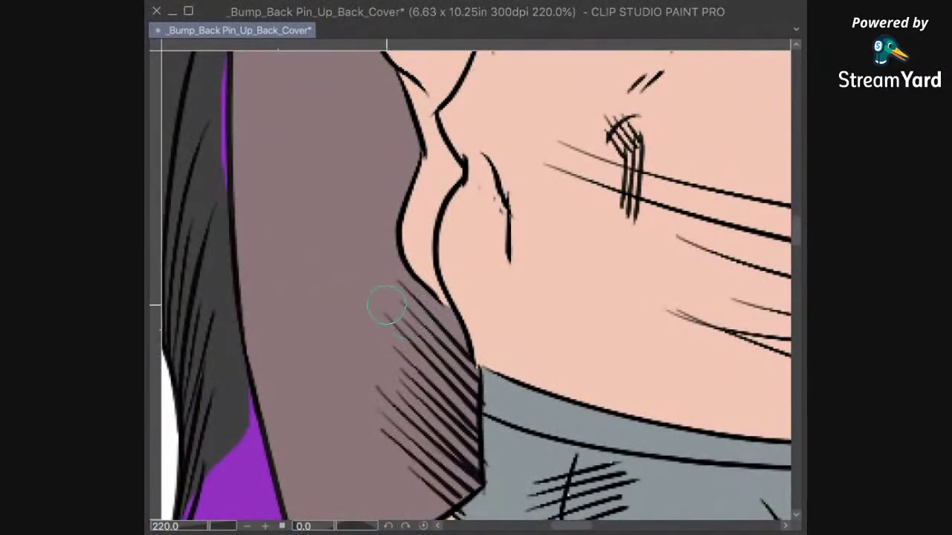
pyautogui.moveTo(400, 278); pyautogui.dragTo(444, 305)
pyautogui.press(']')
pyautogui.press(']')
pyautogui.press(']')
pyautogui.press(']')
pyautogui.press(']')
pyautogui.press(']')
pyautogui.press(']')
pyautogui.press(']')
pyautogui.moveTo(425, 475); pyautogui.dragTo(470, 351)
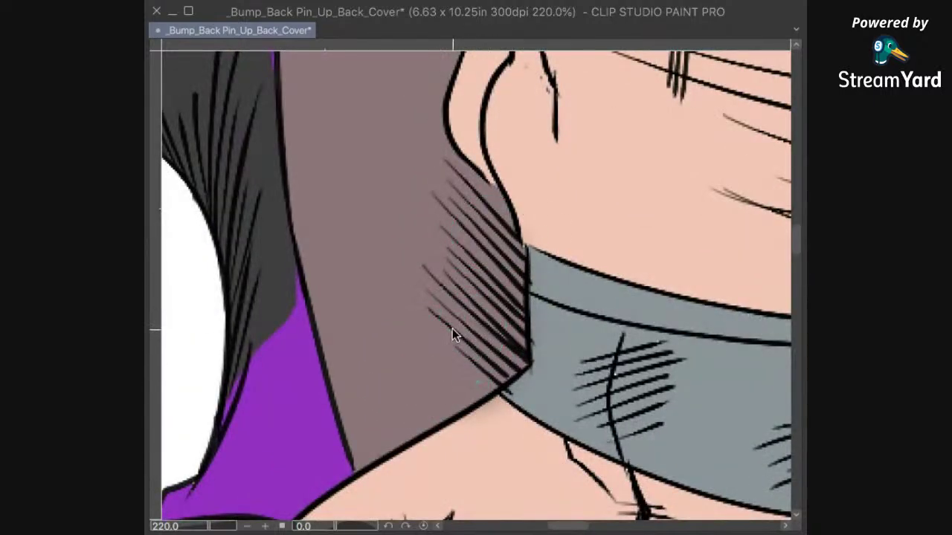
pyautogui.scroll(-4, 452, 329)
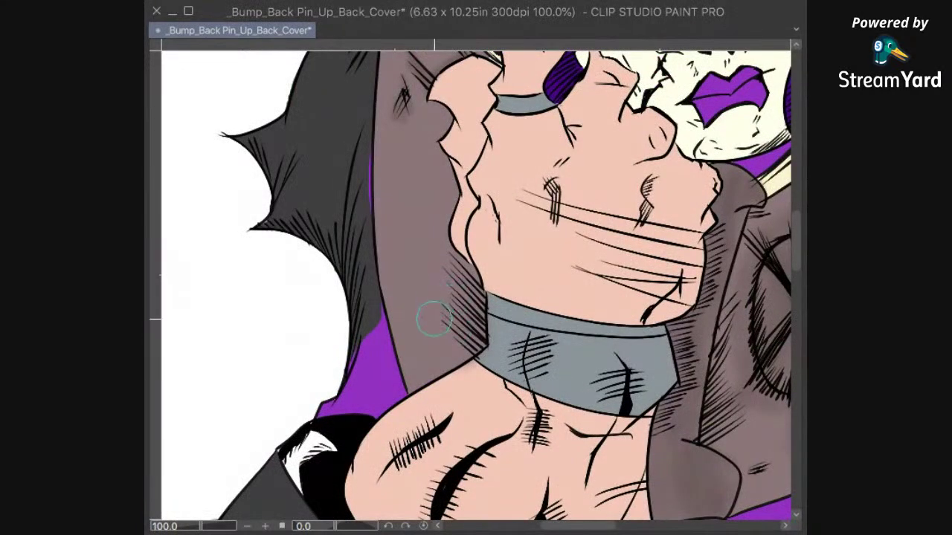
pyautogui.moveTo(455, 298); pyautogui.dragTo(478, 336)
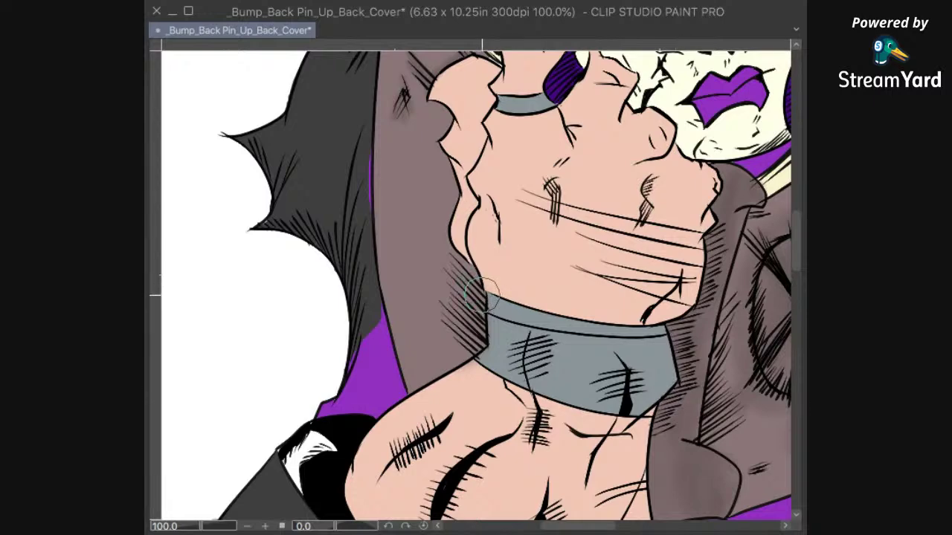
pyautogui.scroll(3, 482, 292)
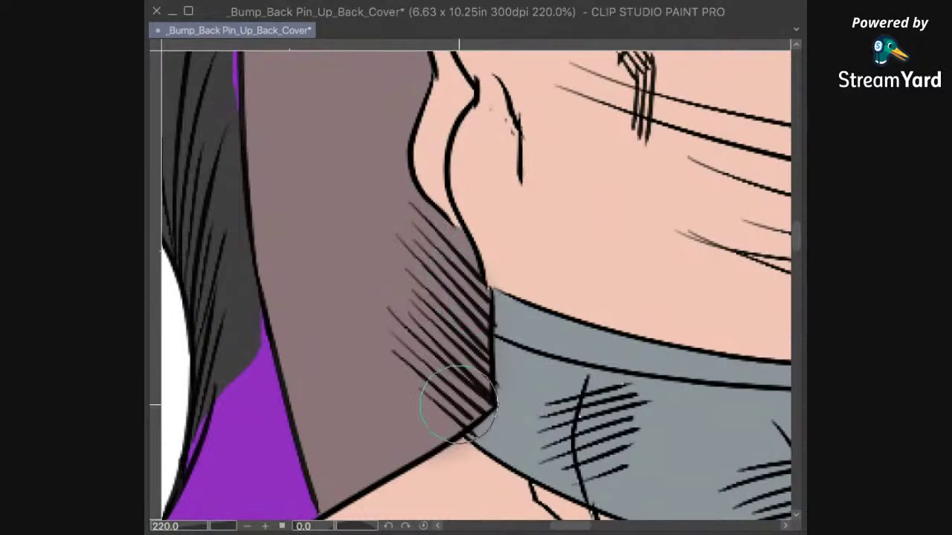
pyautogui.moveTo(397, 234)
pyautogui.mouseDown()
pyautogui.moveTo(445, 310)
pyautogui.moveTo(415, 230)
pyautogui.moveTo(458, 331)
pyautogui.moveTo(438, 257)
pyautogui.moveTo(450, 385)
pyautogui.moveTo(463, 319)
pyautogui.moveTo(446, 412)
pyautogui.moveTo(459, 380)
pyautogui.moveTo(413, 418)
pyautogui.moveTo(427, 406)
pyautogui.moveTo(409, 261)
pyautogui.mouseUp()
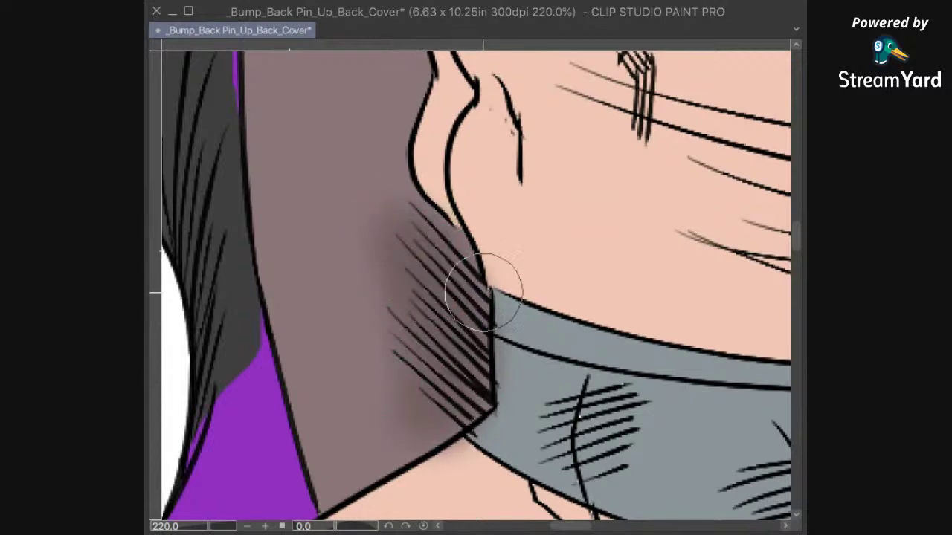
# Step: Select the stray ink specks beside the short crease on the back of the fist, cover them with skin colour, and clear the selection
pyautogui.moveTo(558, 149); pyautogui.dragTo(573, 333)
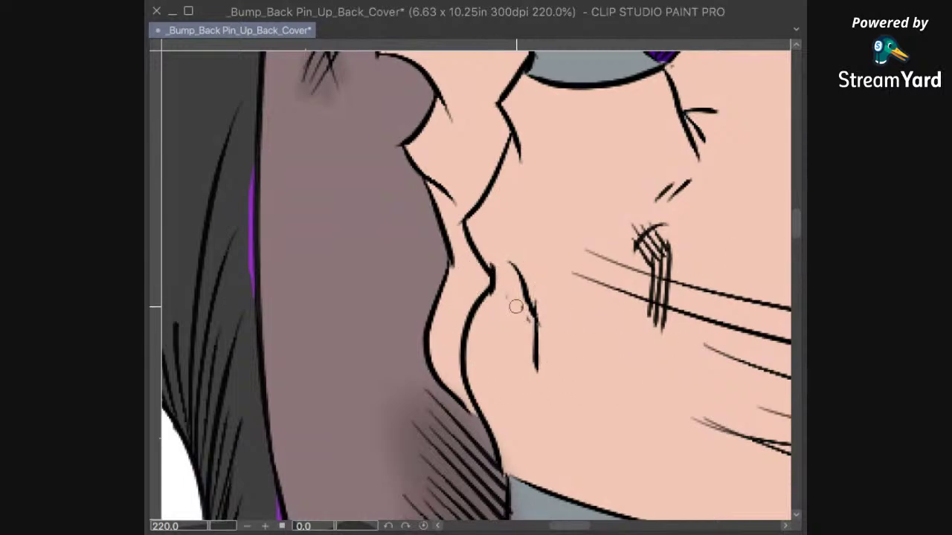
pyautogui.scroll(2, 513, 307)
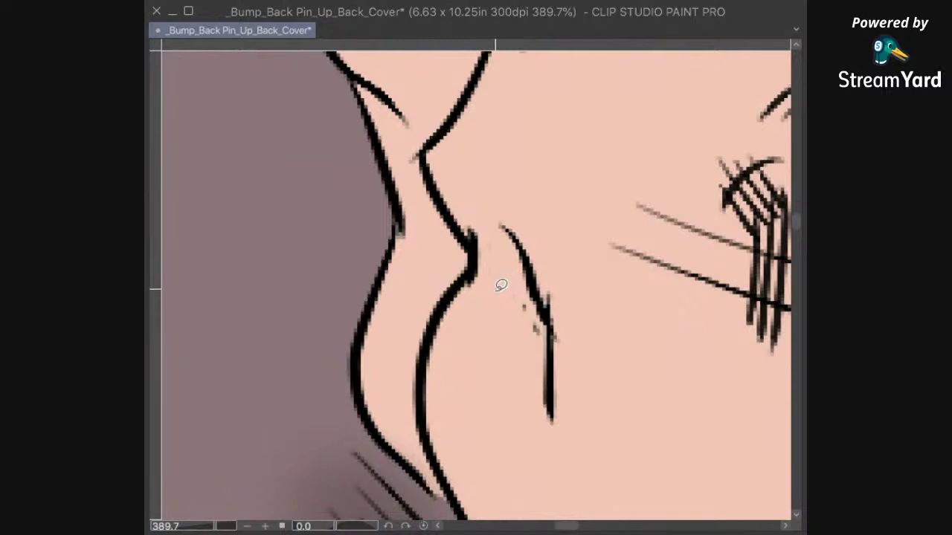
pyautogui.moveTo(494, 312); pyautogui.dragTo(483, 249)
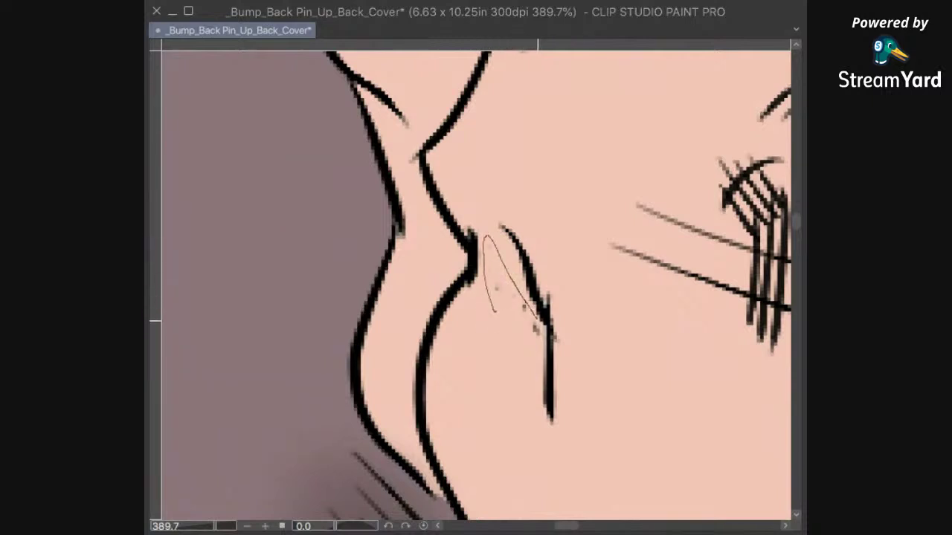
pyautogui.moveTo(534, 344); pyautogui.dragTo(489, 333)
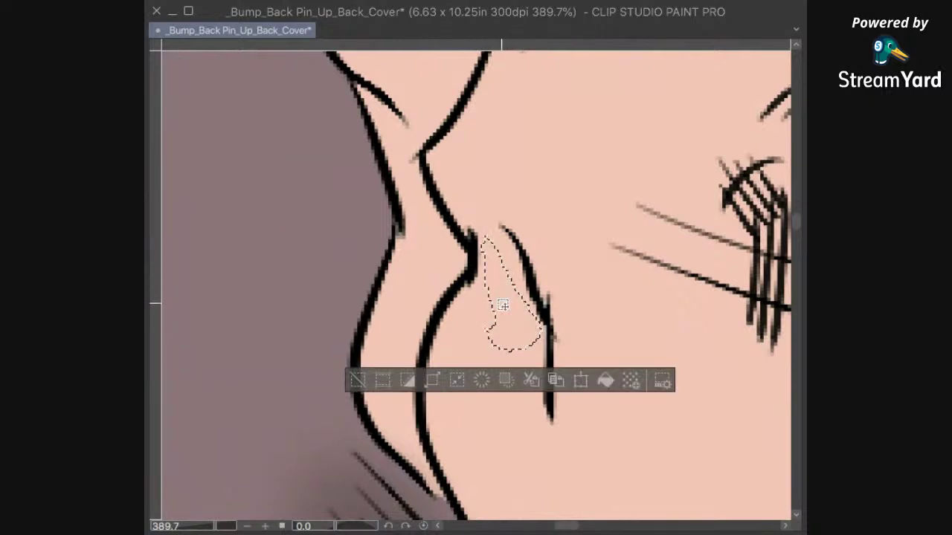
pyautogui.hotkey('ctrl', 'd')
# Step: Shade softly around the small scratches along the lower edge of the book's front cover, below the emblem
pyautogui.moveTo(593, 300); pyautogui.dragTo(582, 342)
pyautogui.scroll(-1, 683, 161)
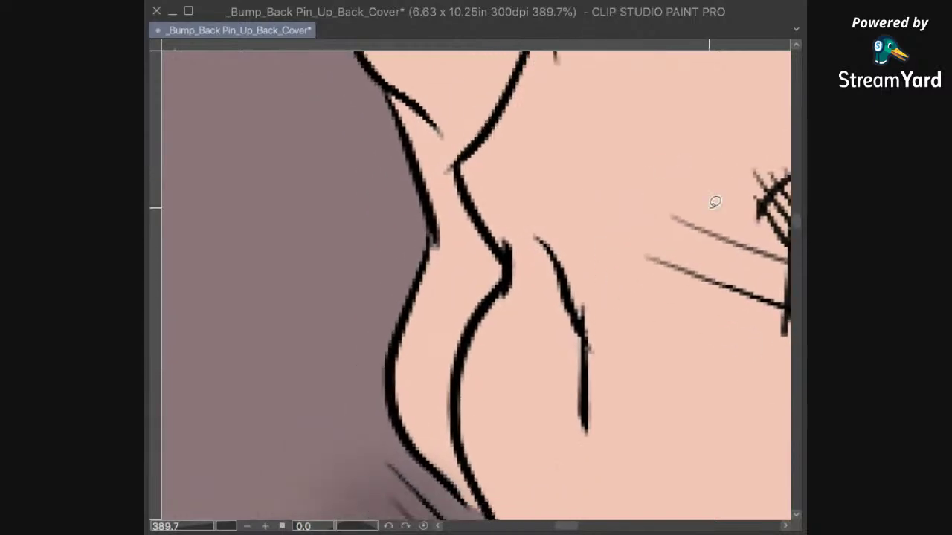
pyautogui.scroll(-1, 715, 202)
pyautogui.scroll(-2, 714, 201)
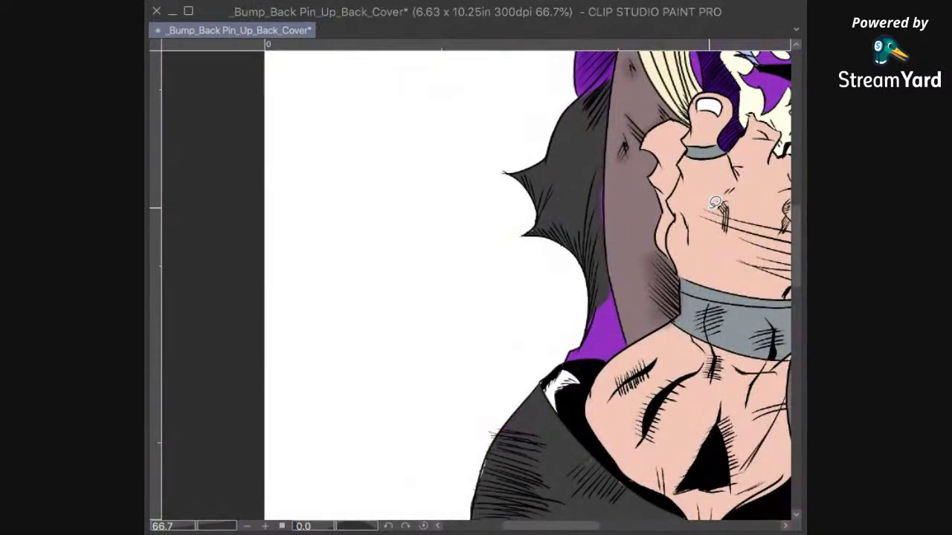
pyautogui.hotkey('ctrl', '0')
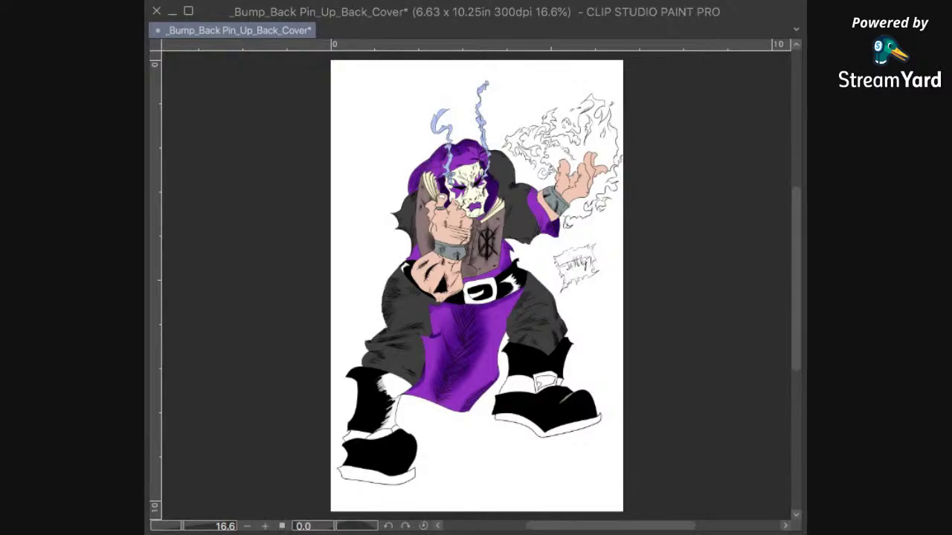
pyautogui.scroll(4, 434, 283)
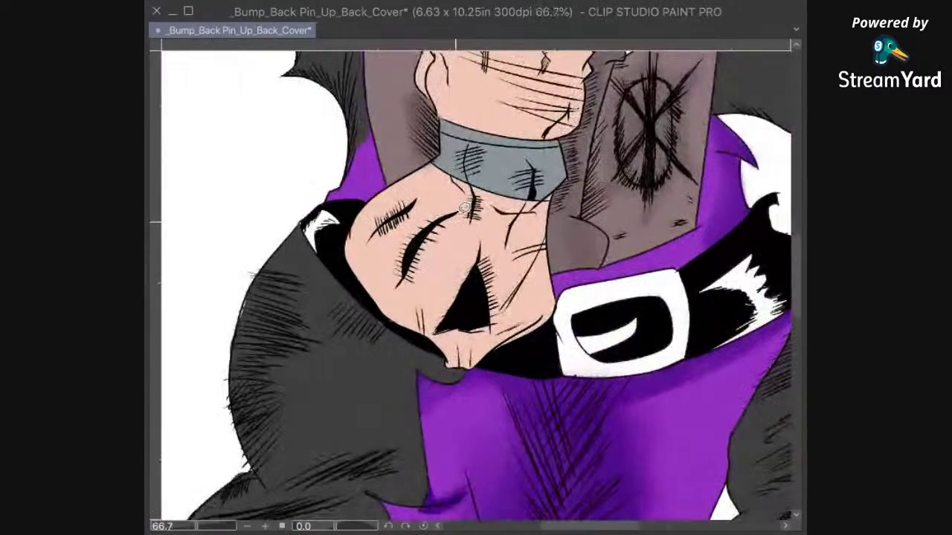
pyautogui.moveTo(484, 121); pyautogui.dragTo(505, 340)
pyautogui.scroll(2, 461, 185)
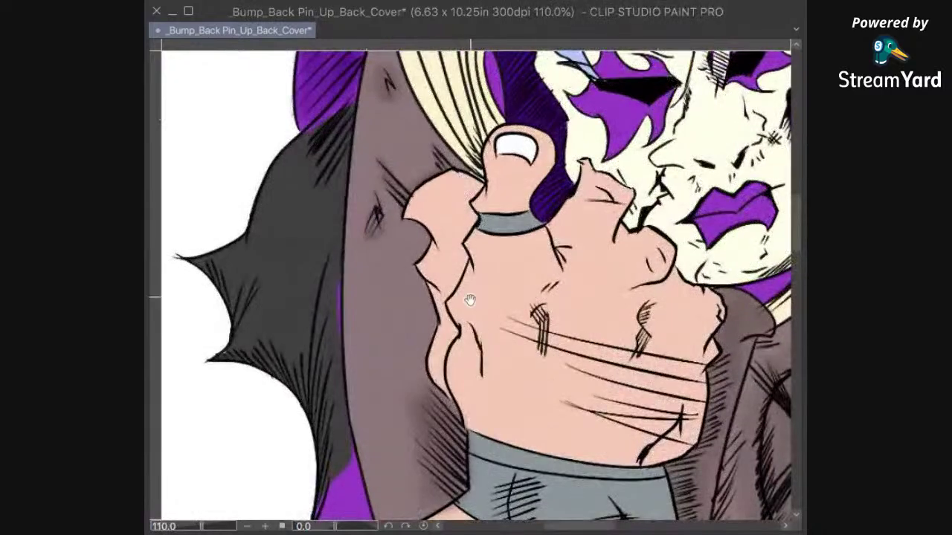
pyautogui.moveTo(455, 396); pyautogui.dragTo(474, 359)
pyautogui.moveTo(688, 464); pyautogui.dragTo(482, 374)
pyautogui.moveTo(606, 393); pyautogui.dragTo(501, 389)
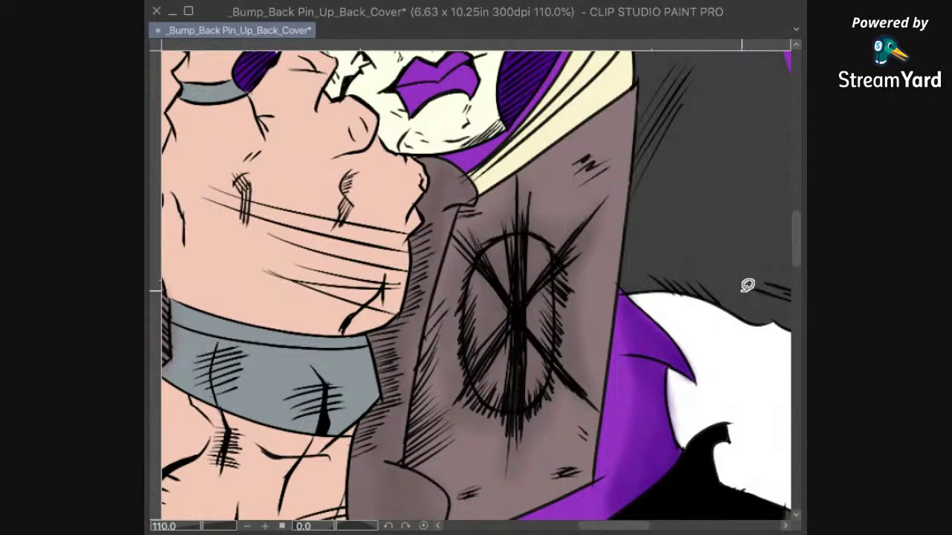
pyautogui.moveTo(616, 467); pyautogui.dragTo(758, 307)
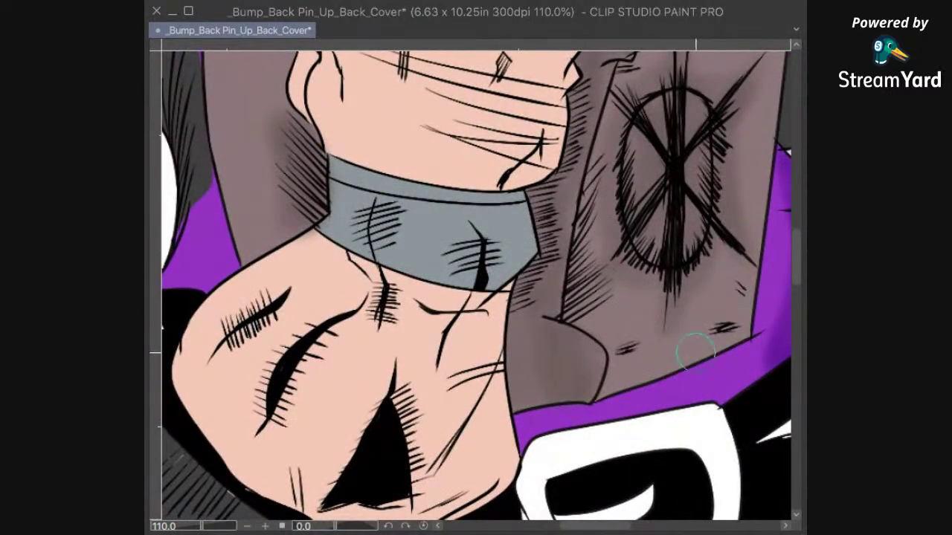
pyautogui.scroll(3, 707, 331)
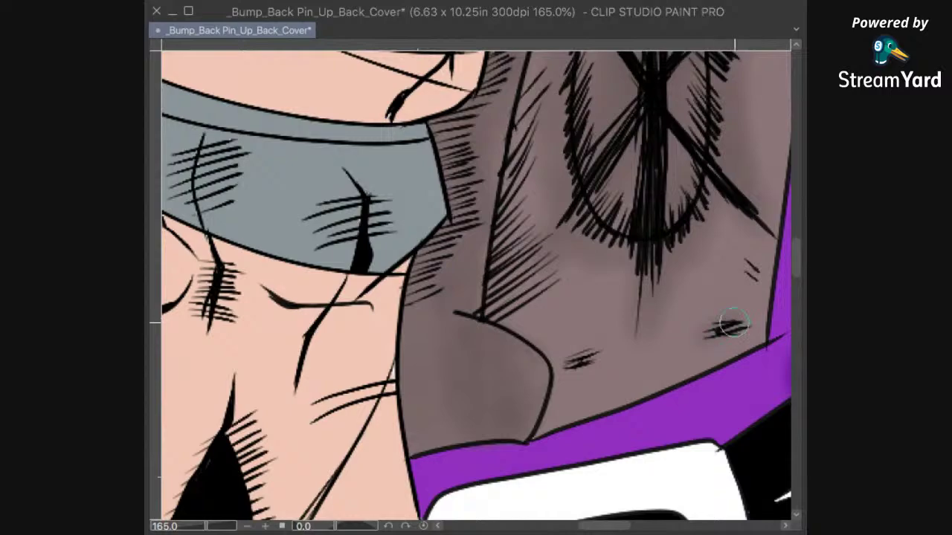
pyautogui.moveTo(604, 333)
pyautogui.mouseDown()
pyautogui.moveTo(695, 300)
pyautogui.moveTo(669, 335)
pyautogui.moveTo(637, 355)
pyautogui.mouseUp()
# Step: Shade softly around the scratch near the front cover's upper corner below the pages, and save the file
pyautogui.moveTo(695, 226); pyautogui.dragTo(578, 412)
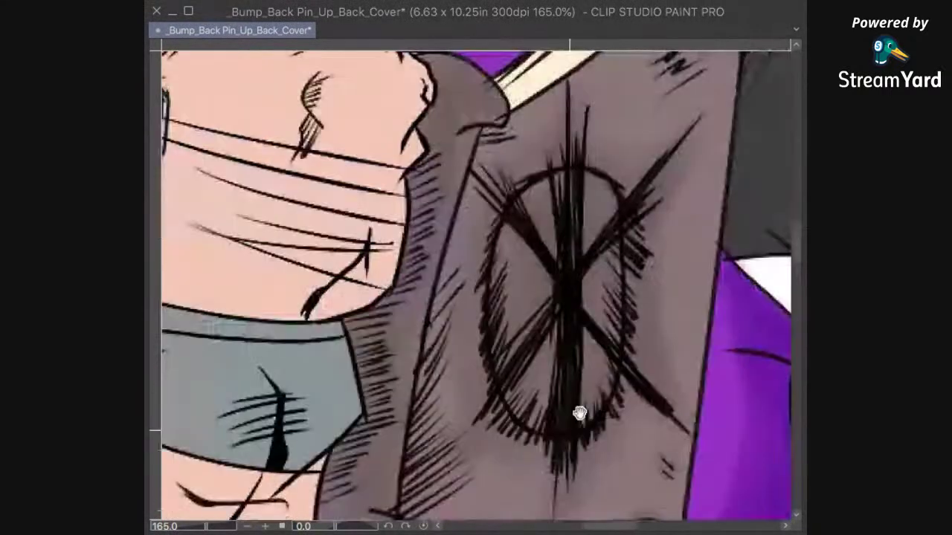
pyautogui.moveTo(739, 199); pyautogui.dragTo(626, 338)
pyautogui.scroll(3, 624, 338)
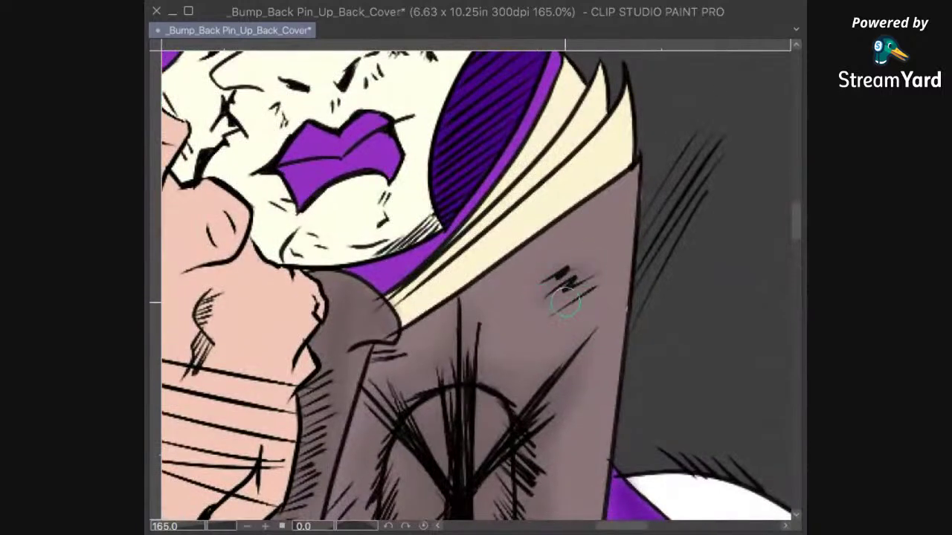
pyautogui.moveTo(566, 296); pyautogui.dragTo(551, 289)
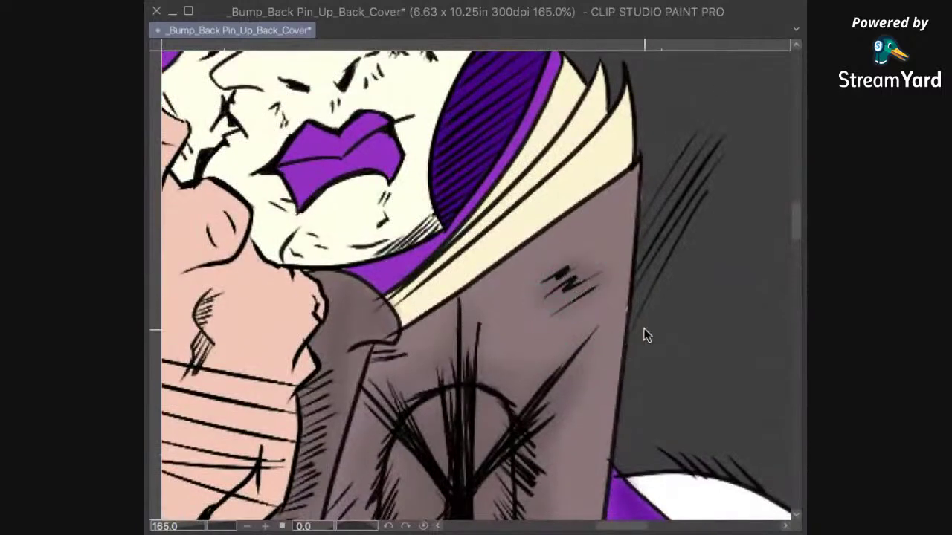
pyautogui.hotkey('ctrl', '0')
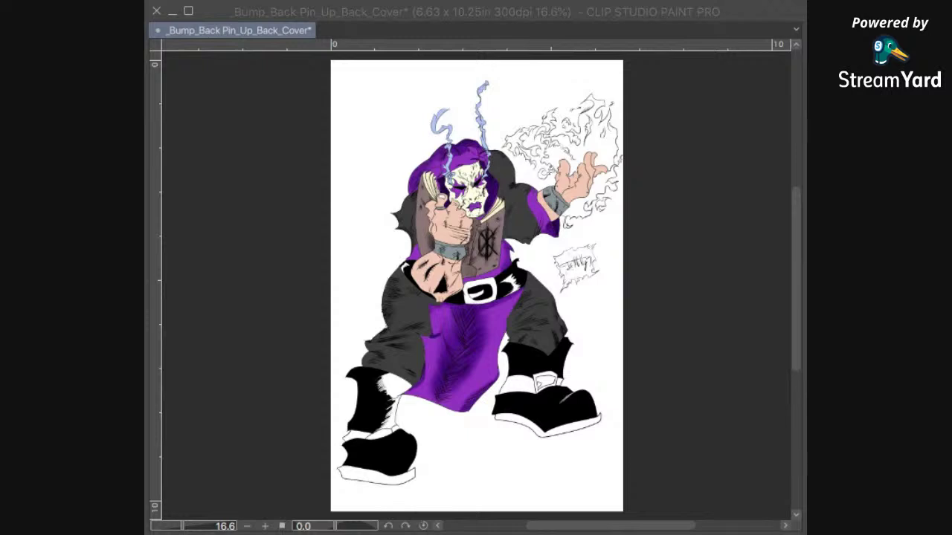
pyautogui.hotkey('ctrl', 's')
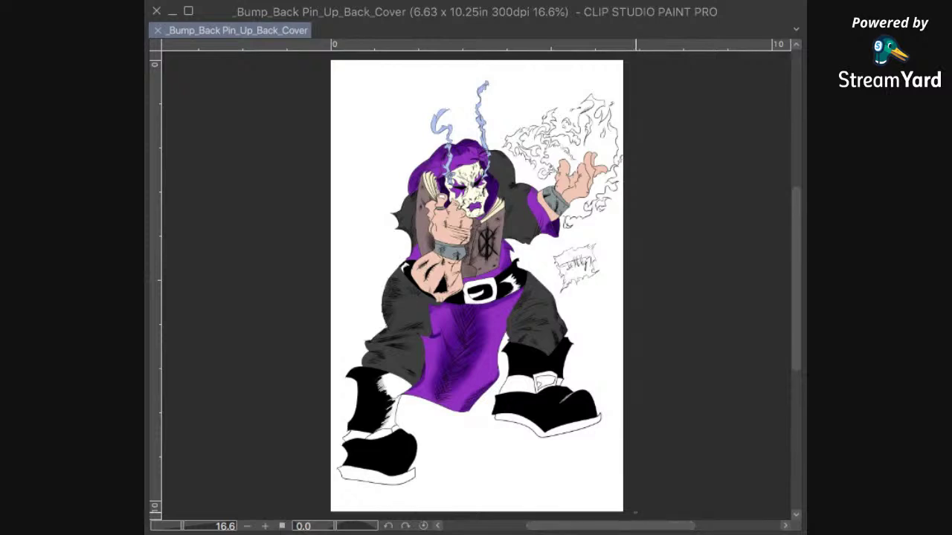
# Step: Enlarge the brush, smooth the blotchy dark purple shadow around the hatched fold on the hood above the forehead, and save the file
pyautogui.scroll(1, 476, 178)
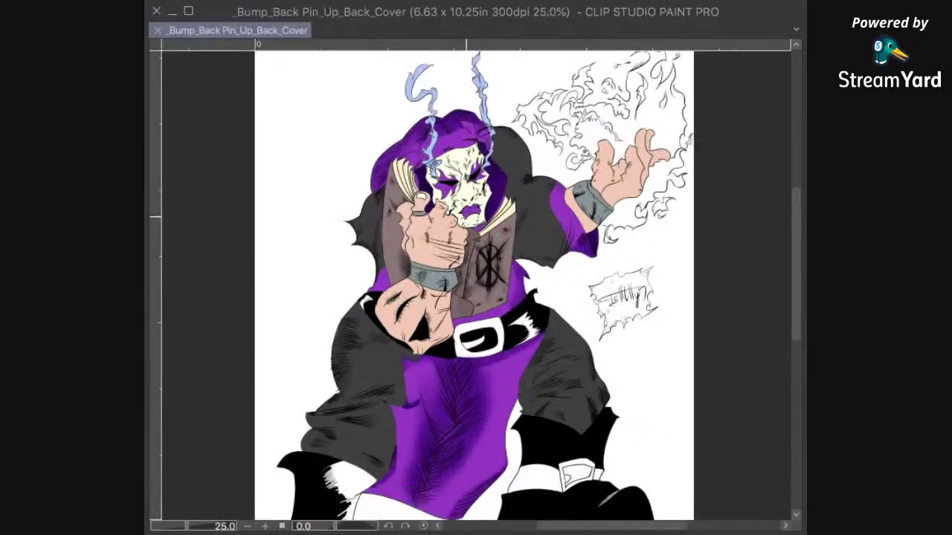
pyautogui.scroll(5, 455, 160)
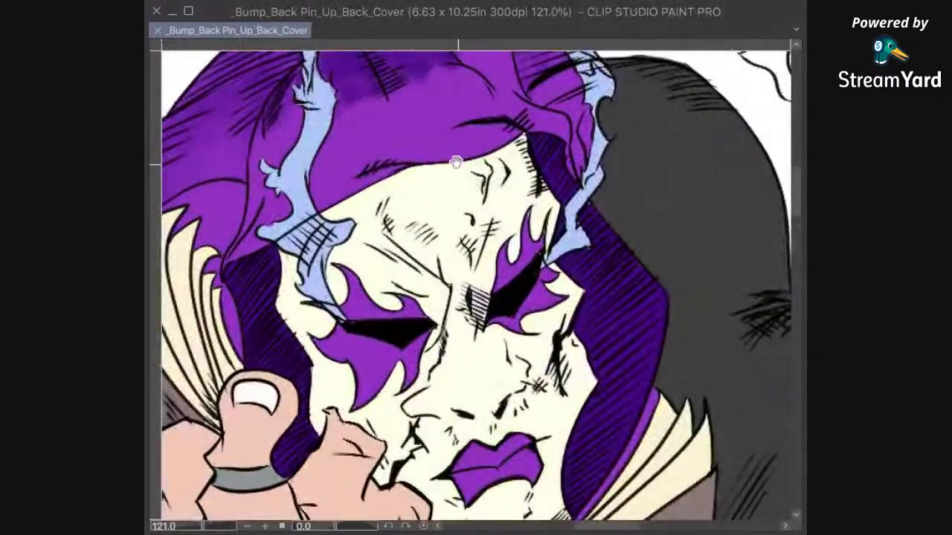
pyautogui.moveTo(456, 161)
pyautogui.mouseDown()
pyautogui.moveTo(501, 317)
pyautogui.moveTo(553, 275)
pyautogui.mouseUp()
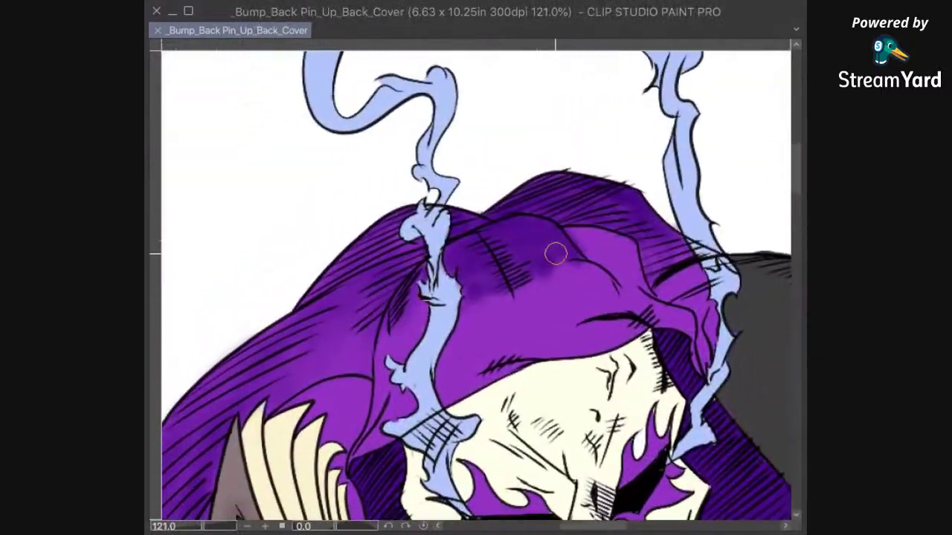
pyautogui.scroll(6, 556, 253)
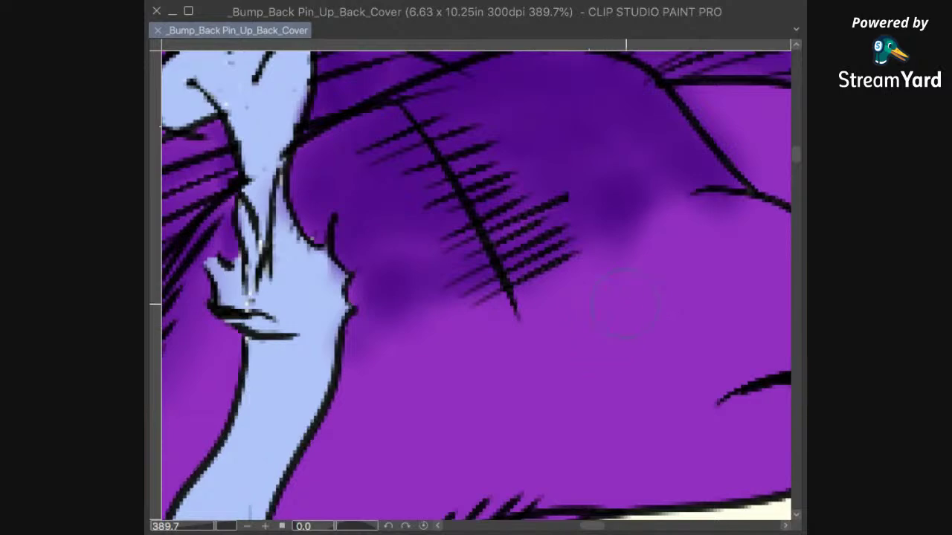
pyautogui.scroll(-3, 625, 304)
pyautogui.press(']')
pyautogui.moveTo(669, 286); pyautogui.dragTo(633, 278)
pyautogui.moveTo(539, 320)
pyautogui.mouseDown()
pyautogui.moveTo(609, 275)
pyautogui.moveTo(658, 264)
pyautogui.moveTo(565, 293)
pyautogui.moveTo(563, 318)
pyautogui.moveTo(554, 289)
pyautogui.moveTo(508, 304)
pyautogui.moveTo(507, 312)
pyautogui.moveTo(521, 302)
pyautogui.moveTo(512, 312)
pyautogui.moveTo(665, 261)
pyautogui.moveTo(670, 301)
pyautogui.moveTo(520, 297)
pyautogui.moveTo(511, 337)
pyautogui.moveTo(683, 269)
pyautogui.mouseUp()
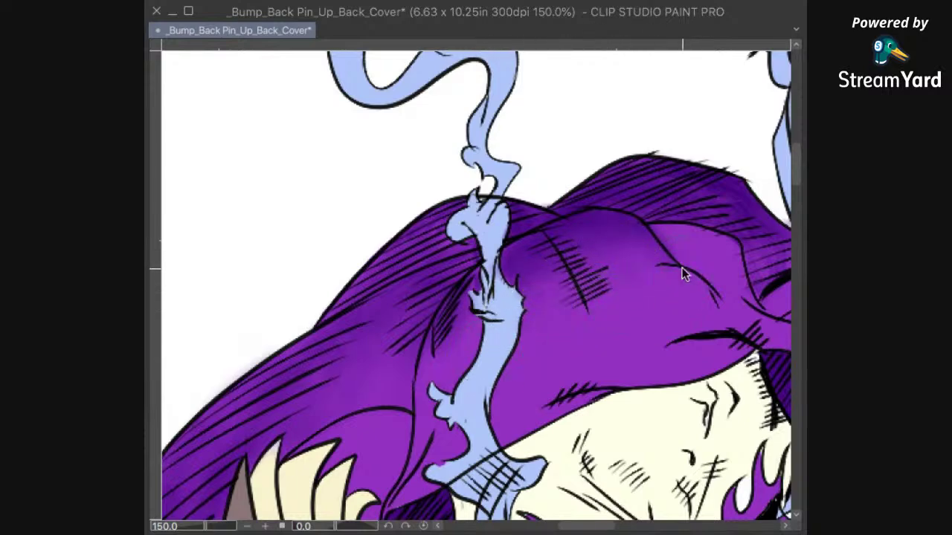
pyautogui.scroll(-2, 683, 269)
pyautogui.hotkey('ctrl', '0')
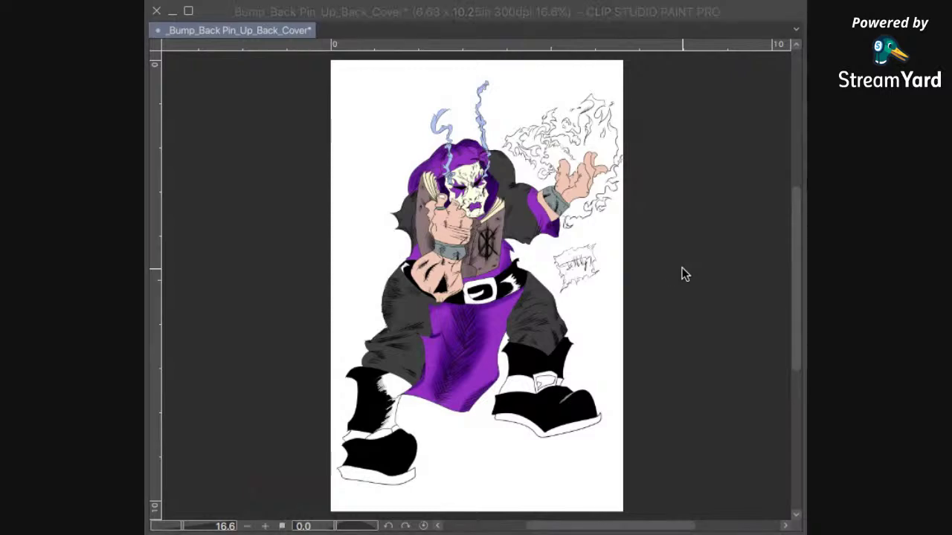
# Step: Examine the purple hood up close, from the folds above the forehead to the hatched lining beside the face
pyautogui.scroll(3, 682, 269)
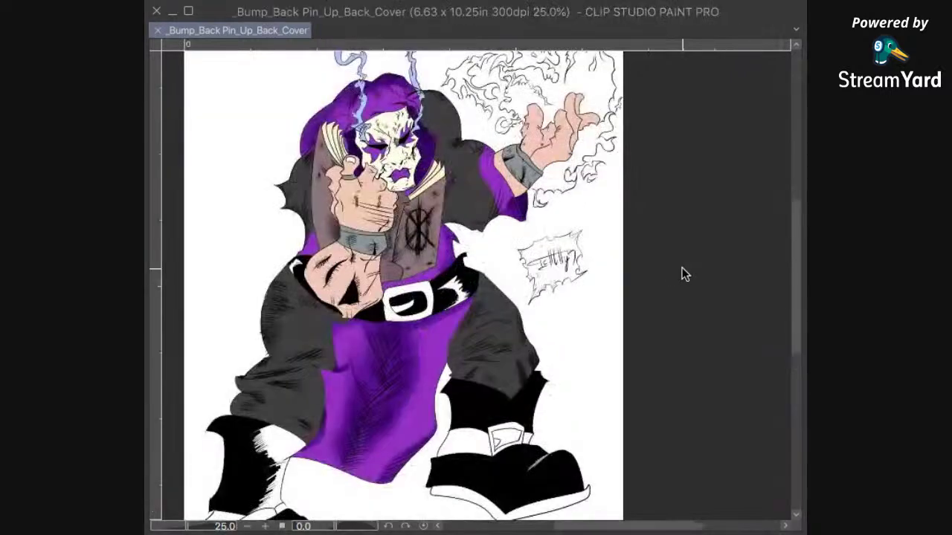
pyautogui.moveTo(357, 199); pyautogui.dragTo(552, 303)
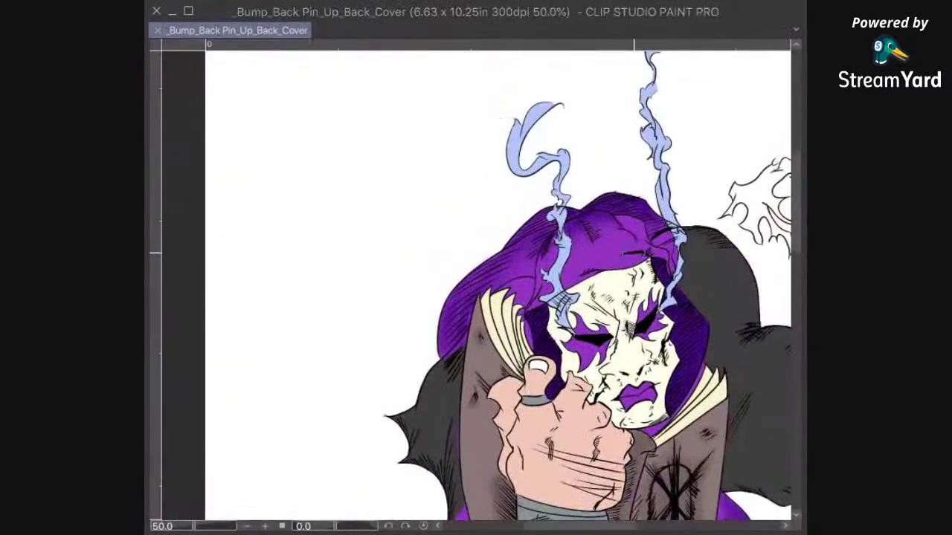
pyautogui.scroll(3, 612, 268)
pyautogui.moveTo(612, 268); pyautogui.dragTo(677, 321)
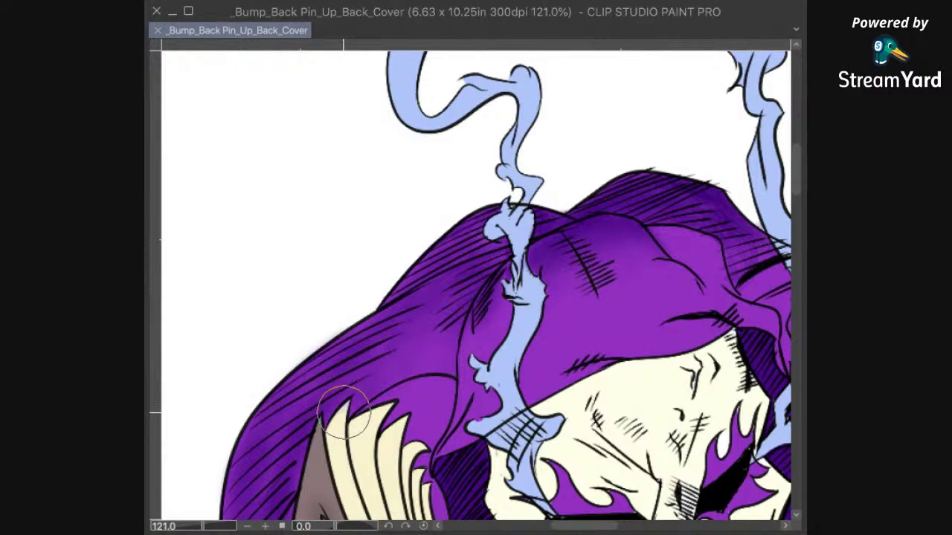
pyautogui.moveTo(570, 374); pyautogui.dragTo(495, 387)
pyautogui.moveTo(621, 463); pyautogui.dragTo(430, 327)
pyautogui.moveTo(604, 514); pyautogui.dragTo(448, 291)
pyautogui.moveTo(575, 407); pyautogui.dragTo(501, 387)
pyautogui.moveTo(465, 342); pyautogui.dragTo(549, 371)
pyautogui.scroll(4, 484, 273)
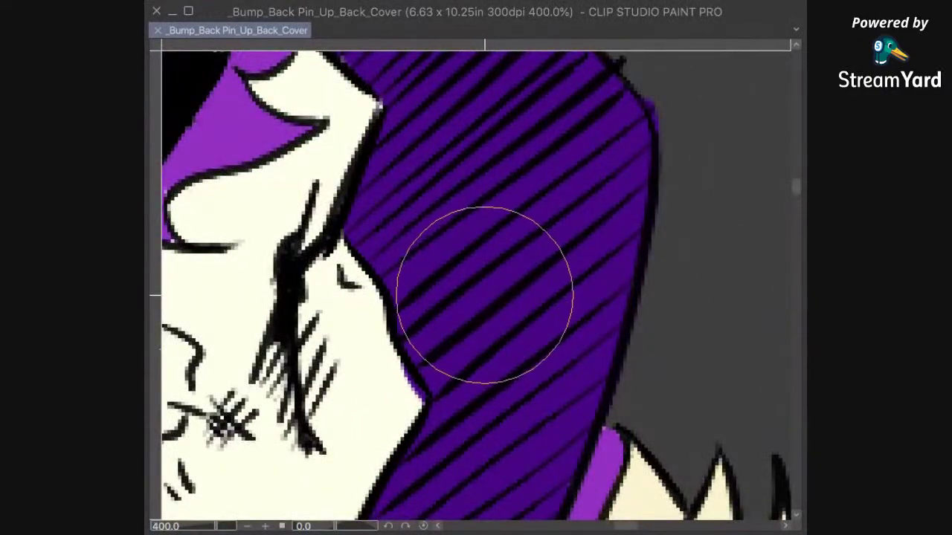
pyautogui.press('alt')
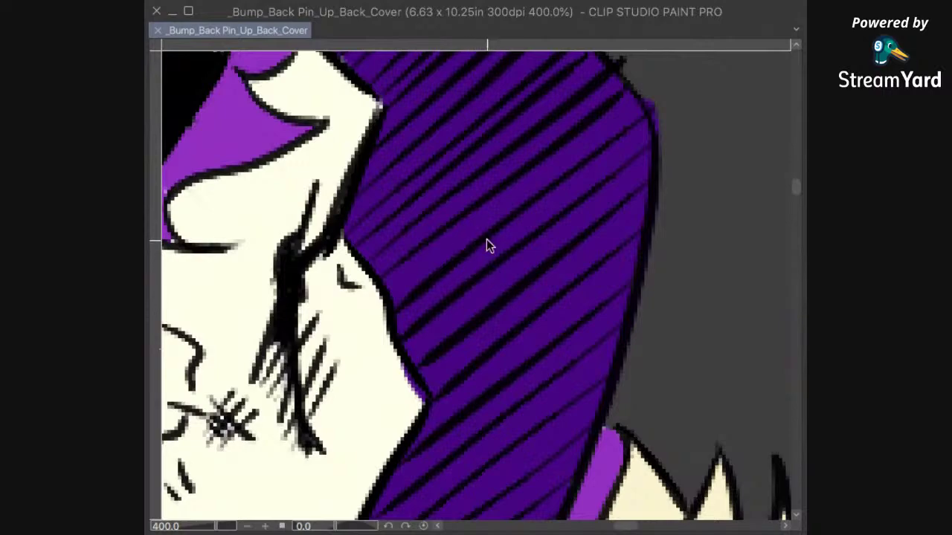
pyautogui.scroll(-5, 487, 239)
pyautogui.scroll(-3, 488, 240)
pyautogui.scroll(2, 488, 239)
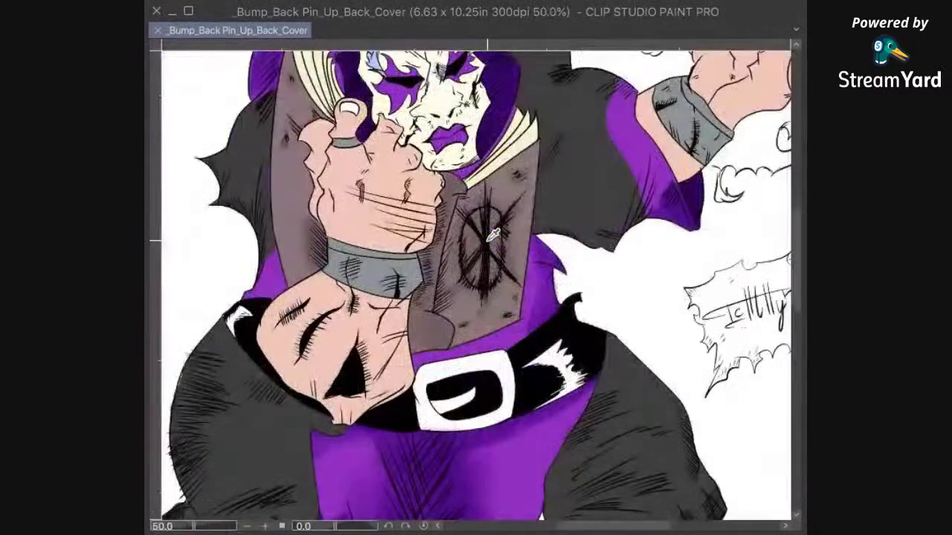
pyautogui.moveTo(470, 74); pyautogui.dragTo(541, 285)
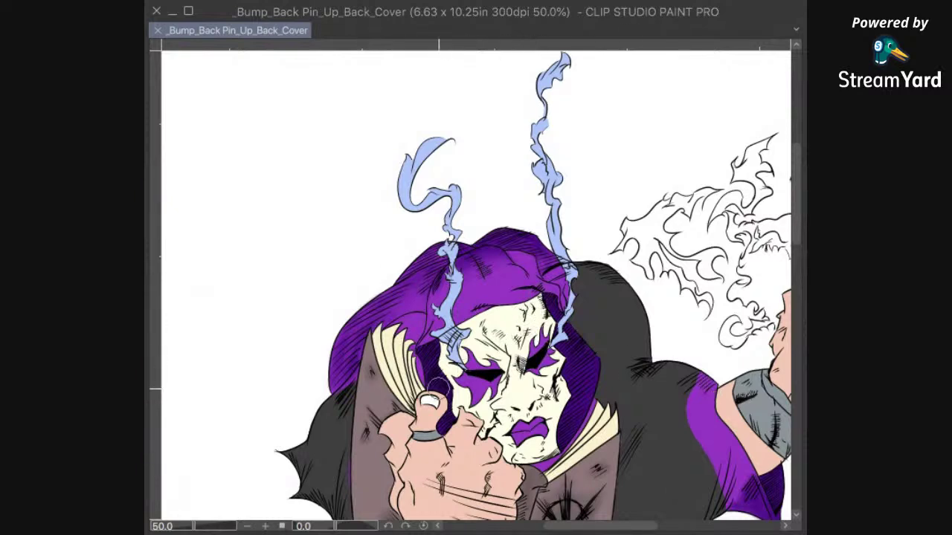
pyautogui.moveTo(484, 331); pyautogui.dragTo(508, 429)
pyautogui.scroll(5, 506, 426)
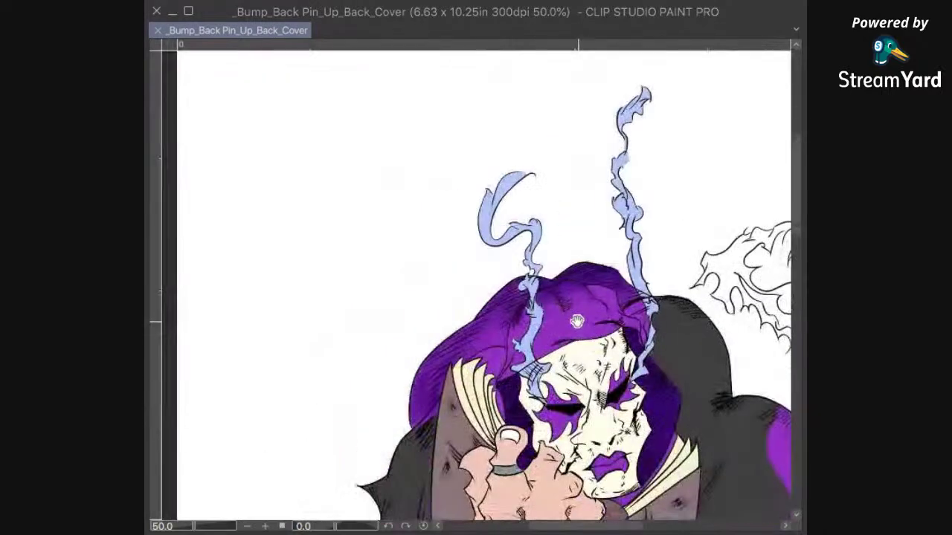
# Step: Rotate the canvas and extend the soft dark purple shadow across the folds on top of the hood around the hatching
pyautogui.scroll(1, 603, 297)
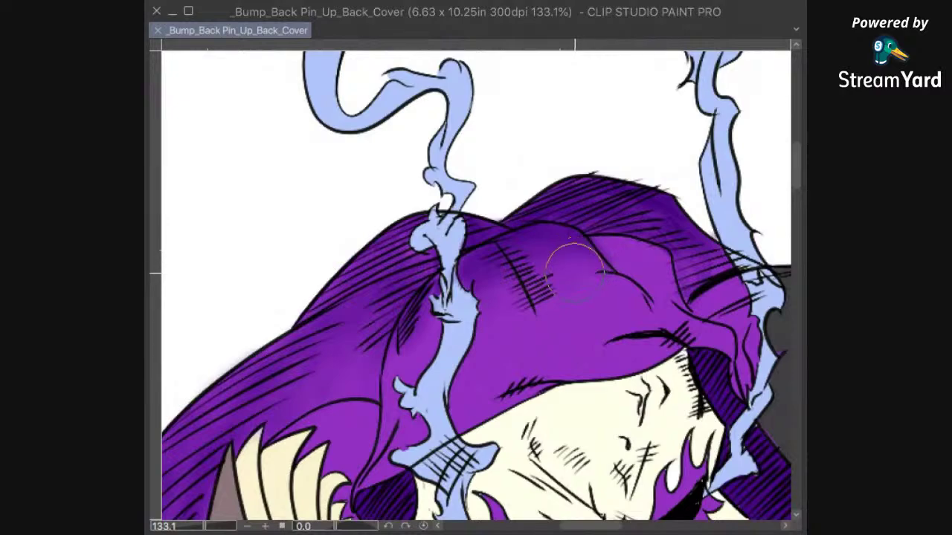
pyautogui.moveTo(570, 237); pyautogui.dragTo(456, 181)
pyautogui.moveTo(597, 283); pyautogui.dragTo(623, 421)
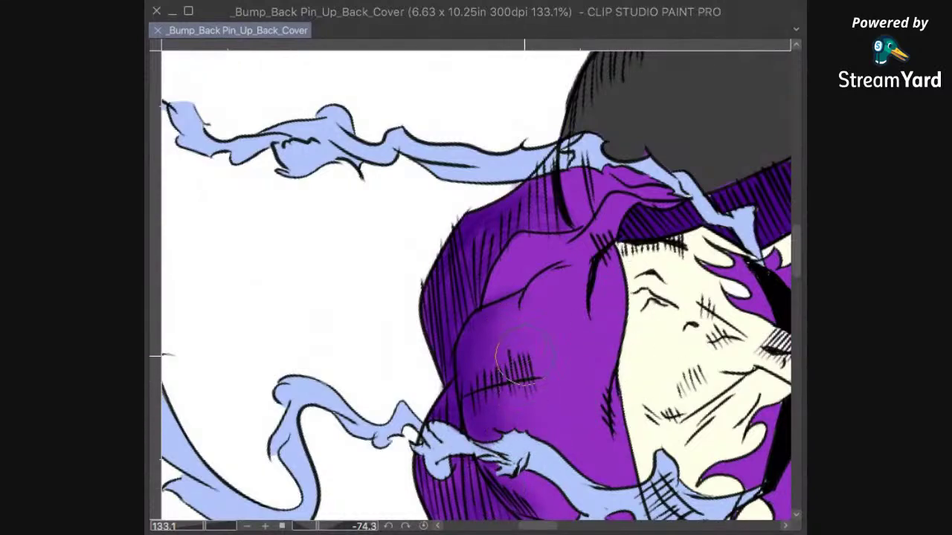
pyautogui.moveTo(512, 406); pyautogui.dragTo(537, 290)
pyautogui.moveTo(499, 389)
pyautogui.mouseDown()
pyautogui.moveTo(540, 275)
pyautogui.moveTo(504, 324)
pyautogui.moveTo(534, 261)
pyautogui.moveTo(509, 290)
pyautogui.moveTo(527, 273)
pyautogui.moveTo(503, 277)
pyautogui.moveTo(542, 228)
pyautogui.moveTo(524, 260)
pyautogui.moveTo(534, 240)
pyautogui.moveTo(487, 237)
pyautogui.moveTo(463, 310)
pyautogui.moveTo(478, 290)
pyautogui.mouseUp()
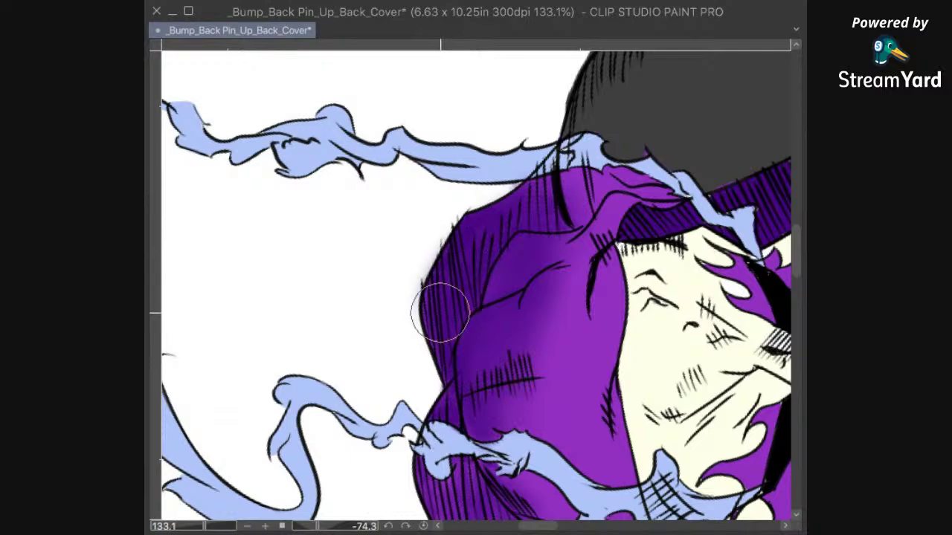
# Step: Touch up the shadow along the hood's outer edge with a resized brush, straighten the canvas, and save the file
pyautogui.press('[')
pyautogui.press('[')
pyautogui.press('[')
pyautogui.press('[')
pyautogui.press('[')
pyautogui.press('[')
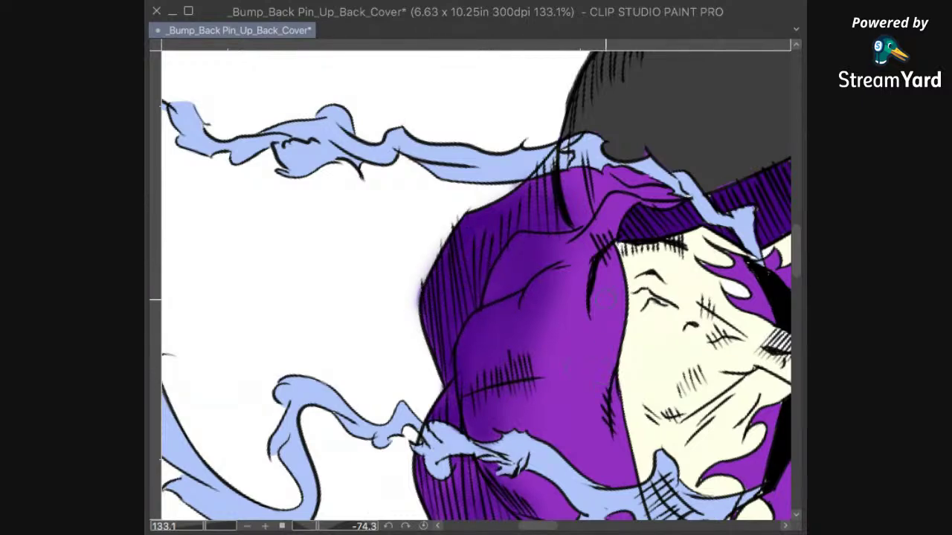
pyautogui.press(']')
pyautogui.press(']')
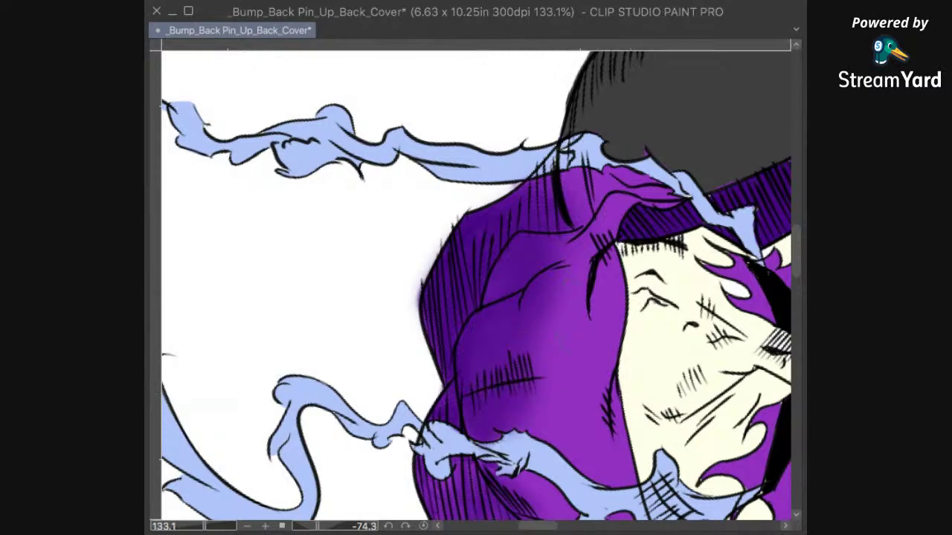
pyautogui.click(423, 526)
pyautogui.hotkey('ctrl', '0')
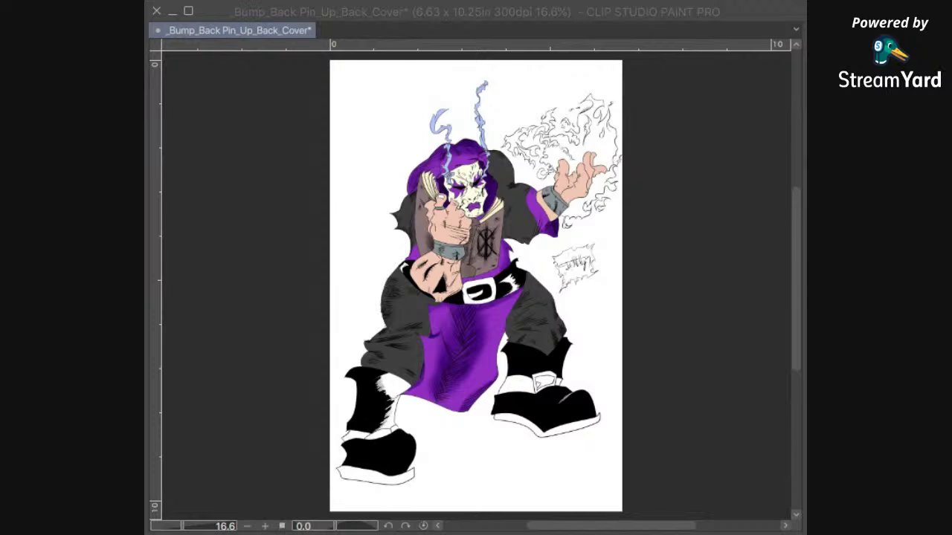
pyautogui.hotkey('ctrl', 's')
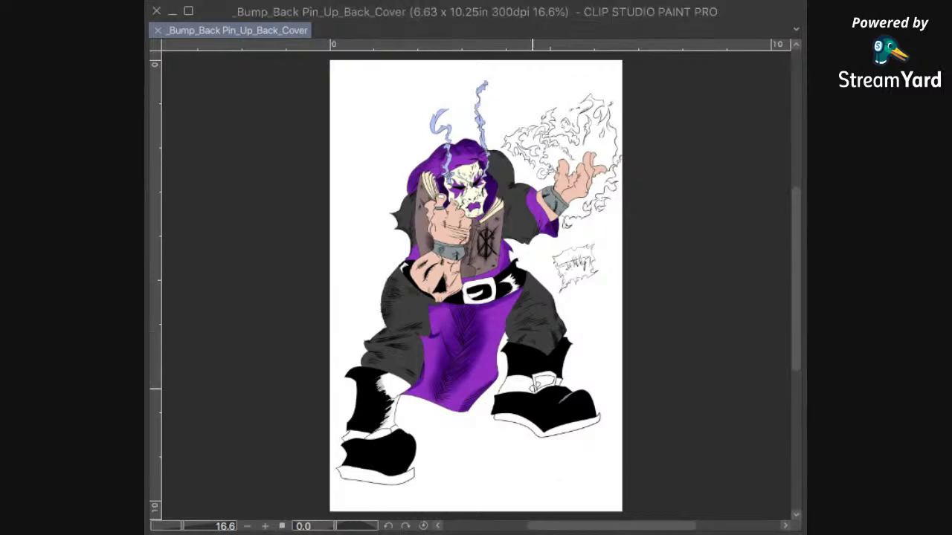
# Step: Sample the grey of the fist's wristband and fill the boot buckle's frame and prong with it
pyautogui.scroll(3, 524, 397)
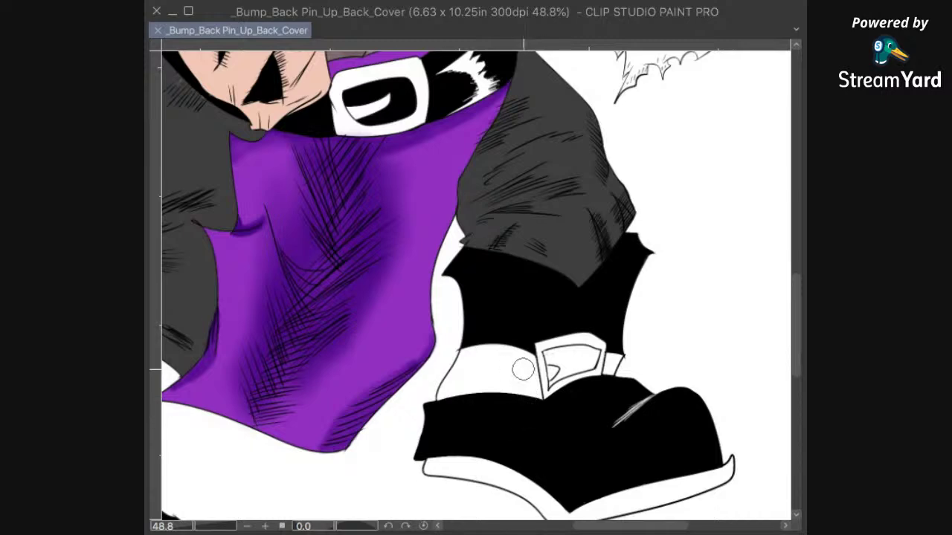
pyautogui.scroll(3, 521, 367)
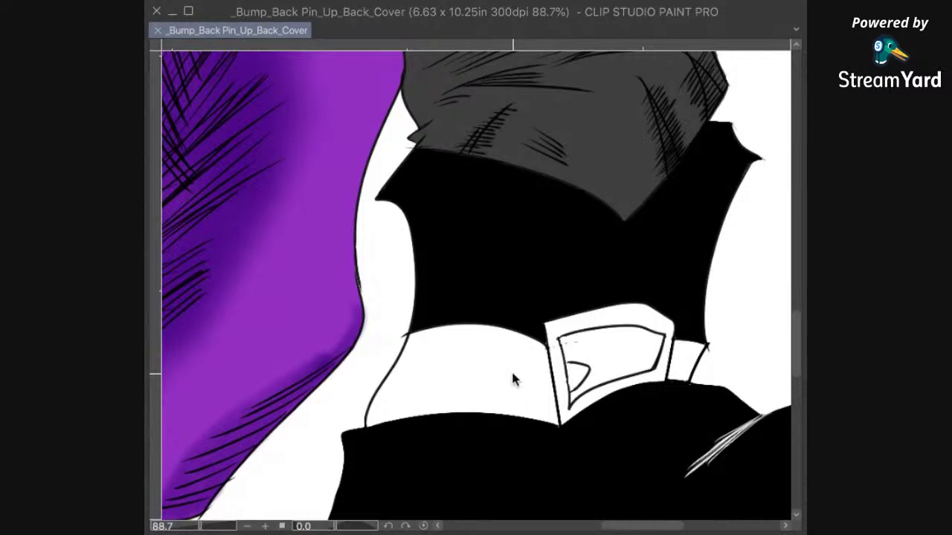
pyautogui.scroll(-3, 512, 378)
pyautogui.scroll(1, 512, 378)
pyautogui.scroll(-1, 513, 378)
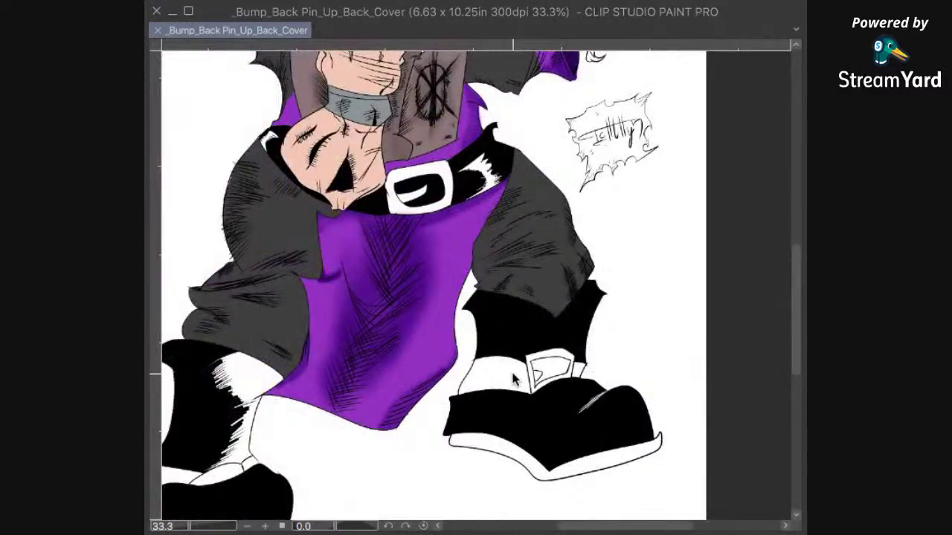
pyautogui.scroll(1, 512, 375)
pyautogui.moveTo(381, 161); pyautogui.dragTo(489, 511)
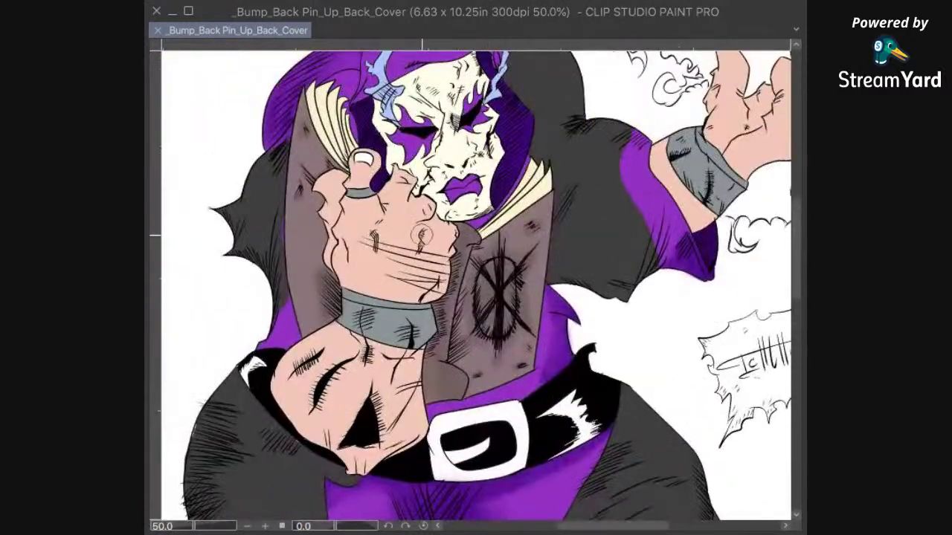
pyautogui.scroll(2, 434, 294)
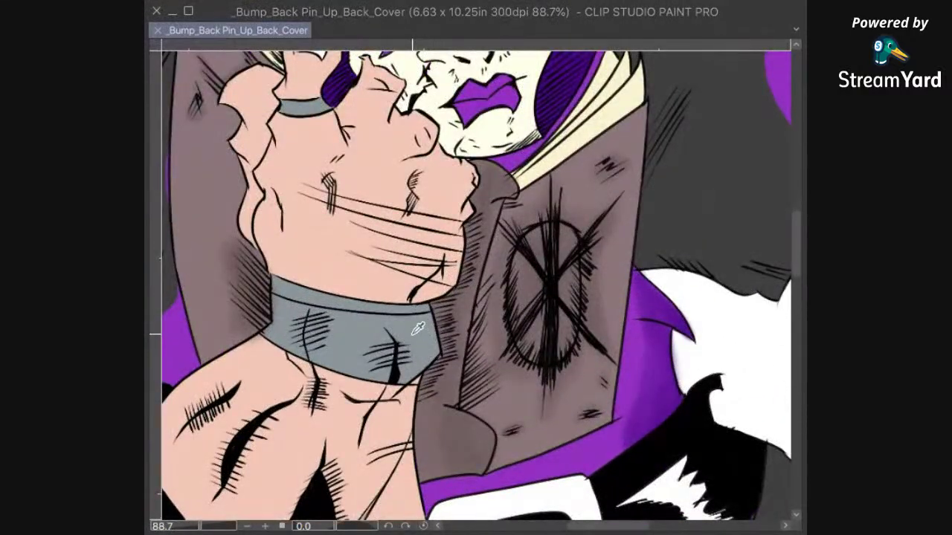
pyautogui.moveTo(596, 476); pyautogui.dragTo(495, 319)
pyautogui.scroll(-1, 622, 344)
pyautogui.scroll(-3, 614, 376)
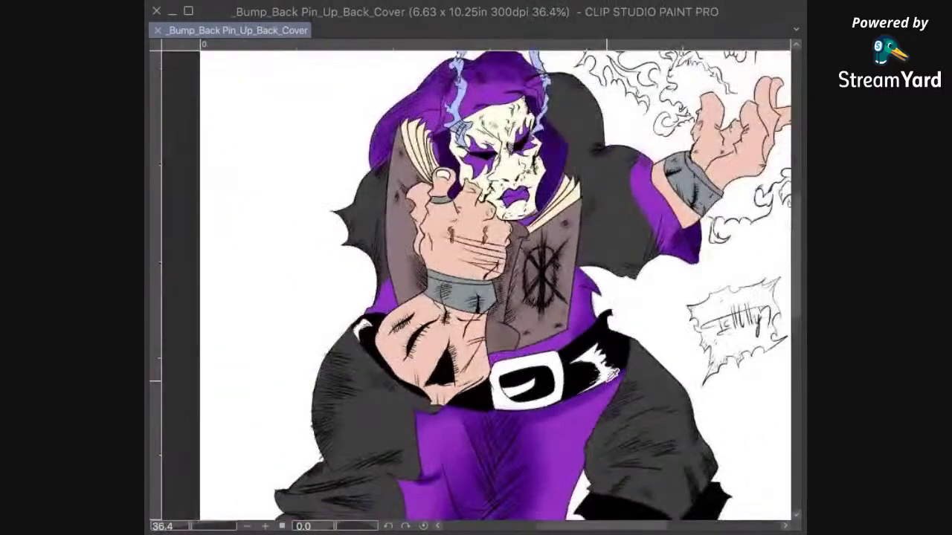
pyautogui.moveTo(693, 479); pyautogui.dragTo(675, 226)
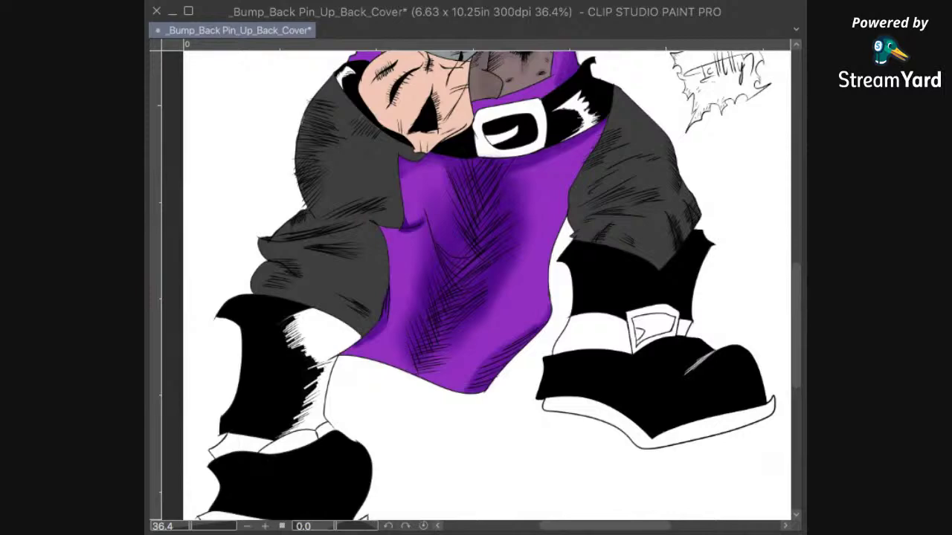
pyautogui.scroll(3, 645, 328)
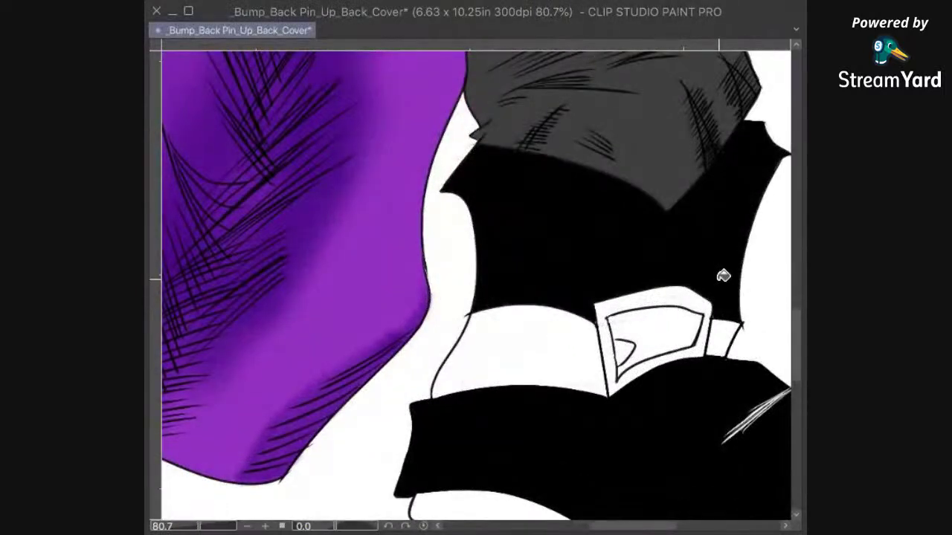
pyautogui.click(653, 294)
pyautogui.scroll(1, 654, 371)
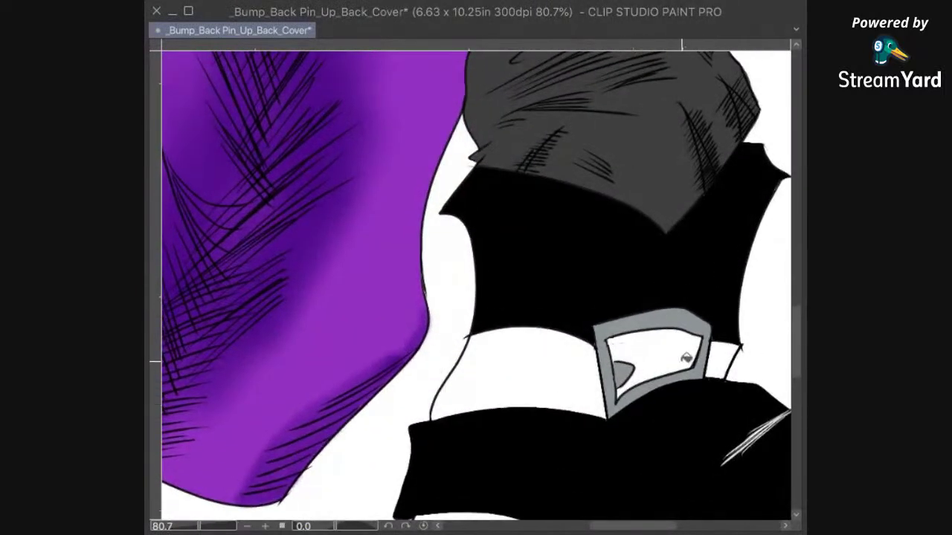
# Step: Lasso and erase the stray ink specks inside the boot buckle's opening and on its grey frame, clearing each selection
pyautogui.scroll(5, 653, 346)
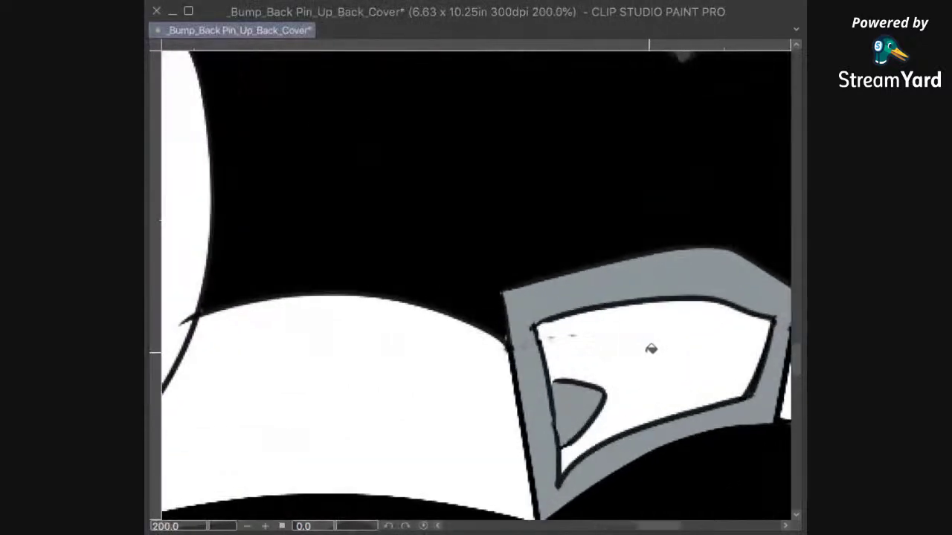
pyautogui.moveTo(518, 392); pyautogui.dragTo(572, 377)
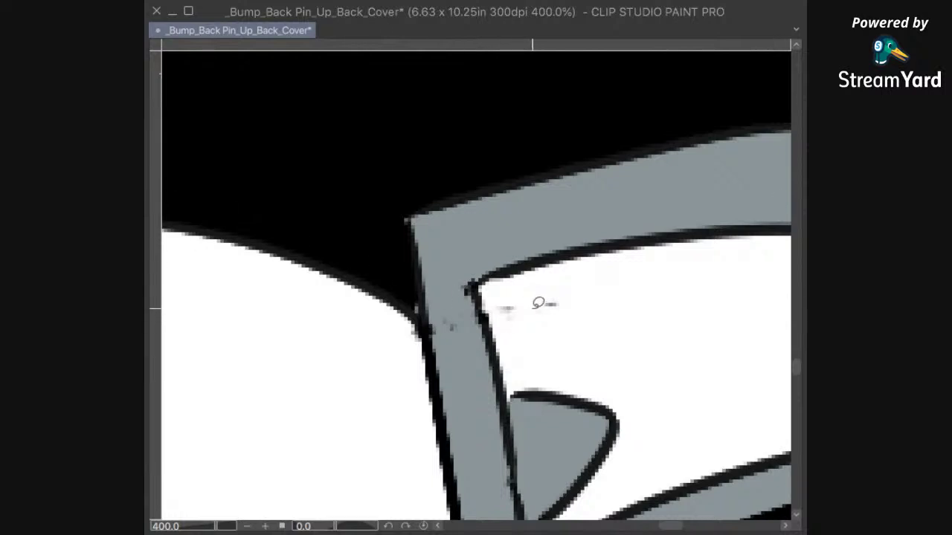
pyautogui.moveTo(501, 331)
pyautogui.mouseDown()
pyautogui.moveTo(576, 328)
pyautogui.moveTo(571, 290)
pyautogui.moveTo(491, 293)
pyautogui.moveTo(502, 327)
pyautogui.mouseUp()
pyautogui.press('Delete')
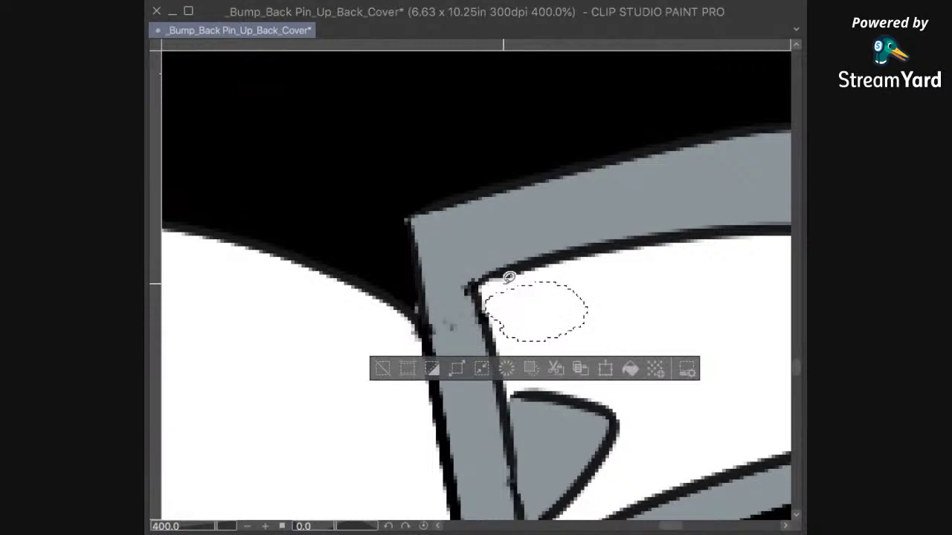
pyautogui.click(630, 273)
pyautogui.click(513, 257)
pyautogui.moveTo(441, 345)
pyautogui.mouseDown()
pyautogui.moveTo(466, 334)
pyautogui.moveTo(463, 310)
pyautogui.moveTo(439, 335)
pyautogui.mouseUp()
pyautogui.press('Delete')
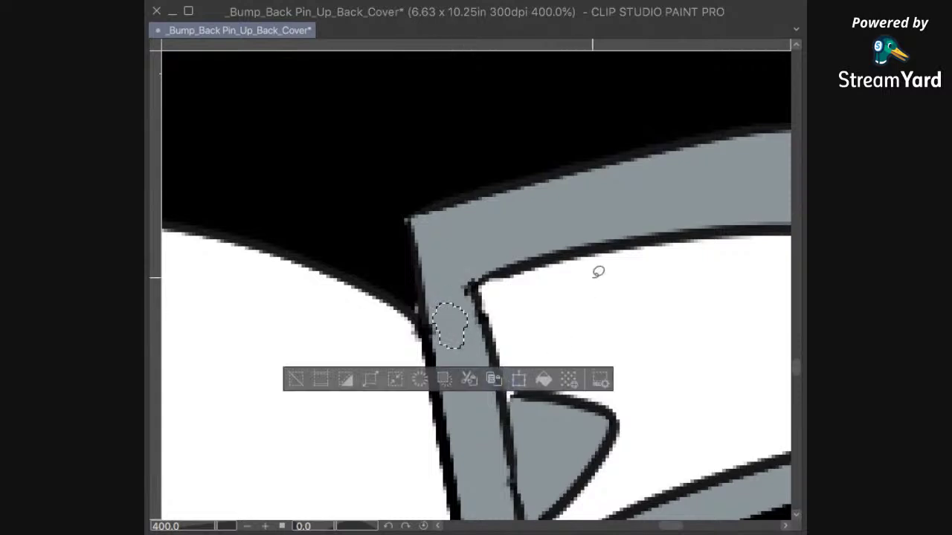
pyautogui.click(614, 318)
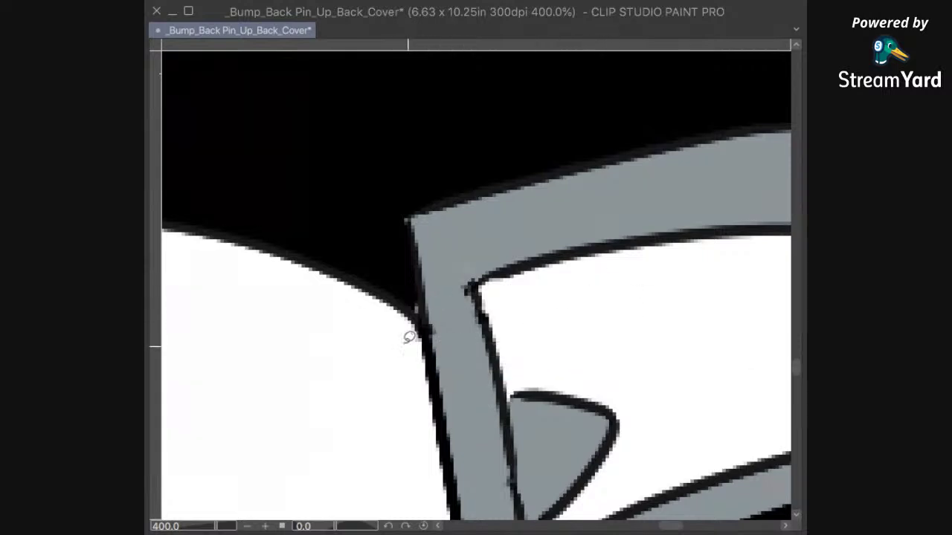
# Step: Lasso and erase the tiny specks on the white boot strap beside the buckle frame, and clear the selection
pyautogui.moveTo(390, 354); pyautogui.dragTo(408, 367)
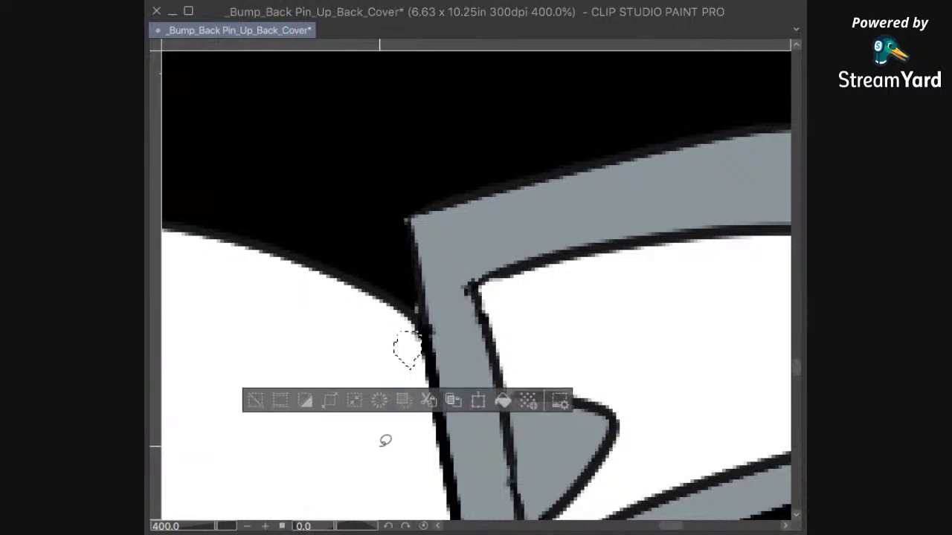
pyautogui.click(586, 323)
pyautogui.moveTo(585, 329); pyautogui.dragTo(593, 322)
pyautogui.click(600, 297)
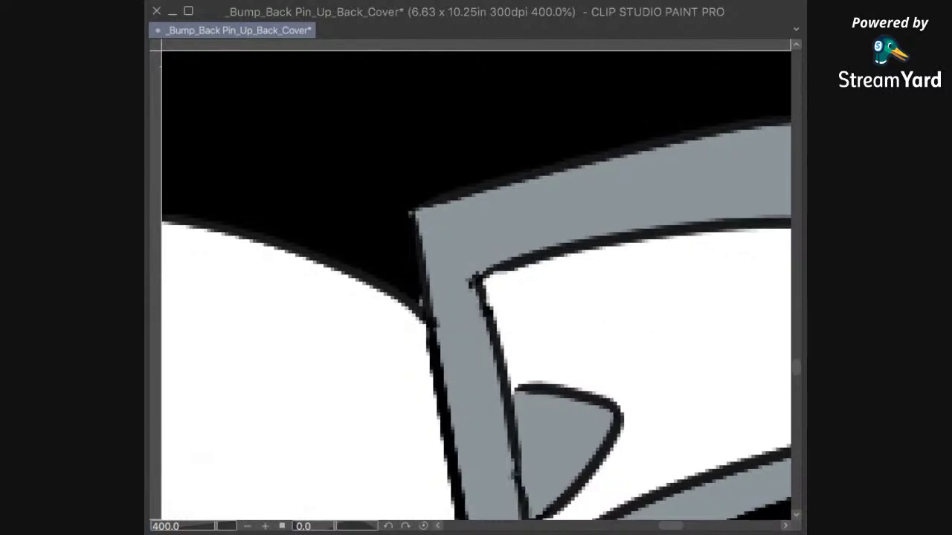
# Step: Select the pale specks between the buckle frame's outer edge and the boot, cover them with black, and save the file
pyautogui.moveTo(414, 210); pyautogui.dragTo(424, 312)
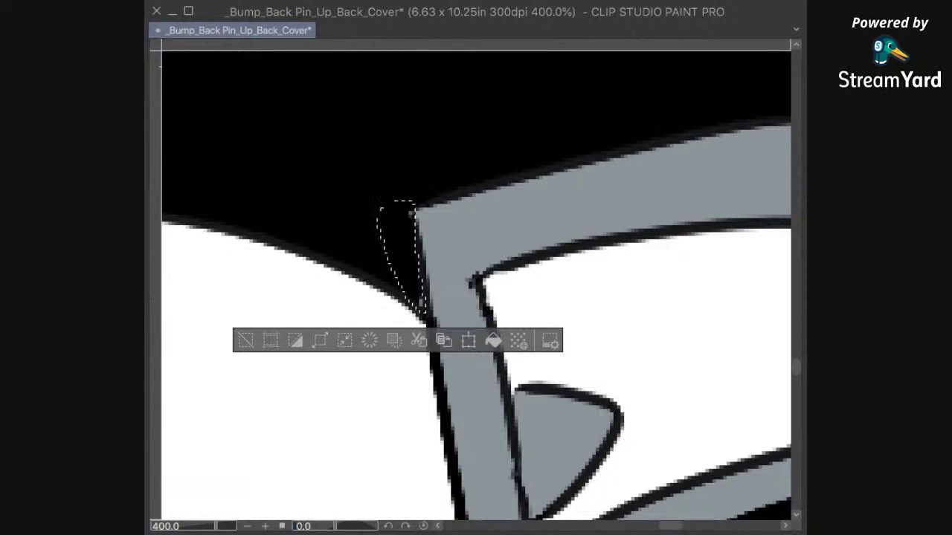
pyautogui.click(571, 304)
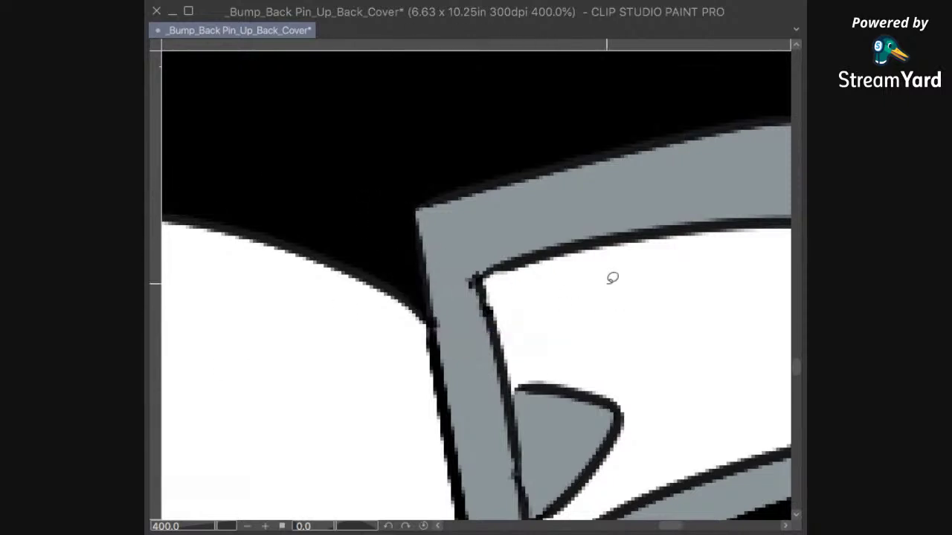
pyautogui.scroll(-4, 612, 278)
pyautogui.hotkey('ctrl', '0')
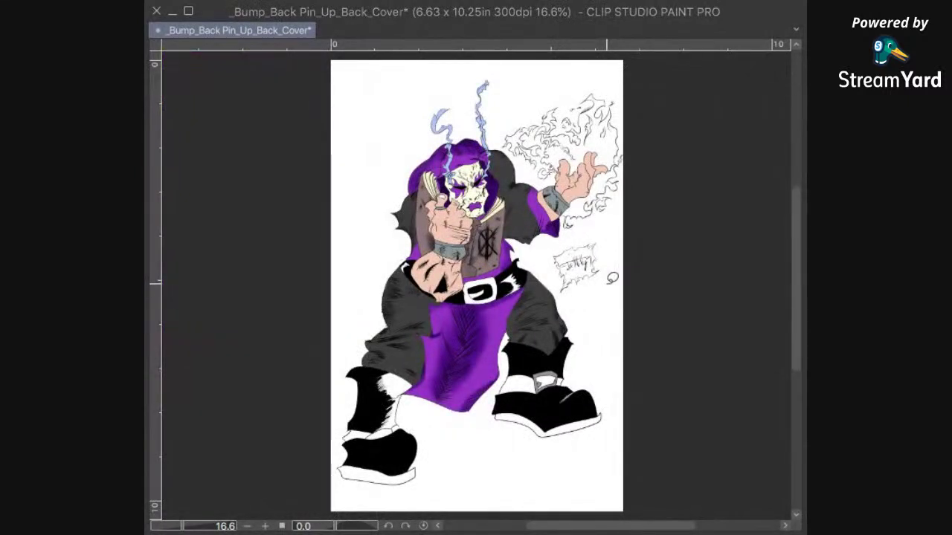
pyautogui.press('super+Tab')
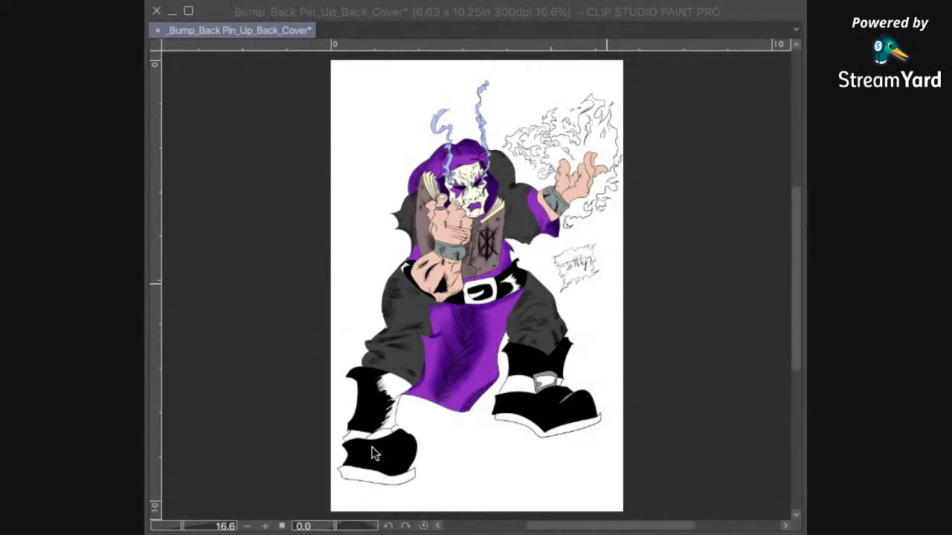
# Step: Switch to the Fill tool and bring the other boot's white strap into close view
pyautogui.scroll(5, 394, 428)
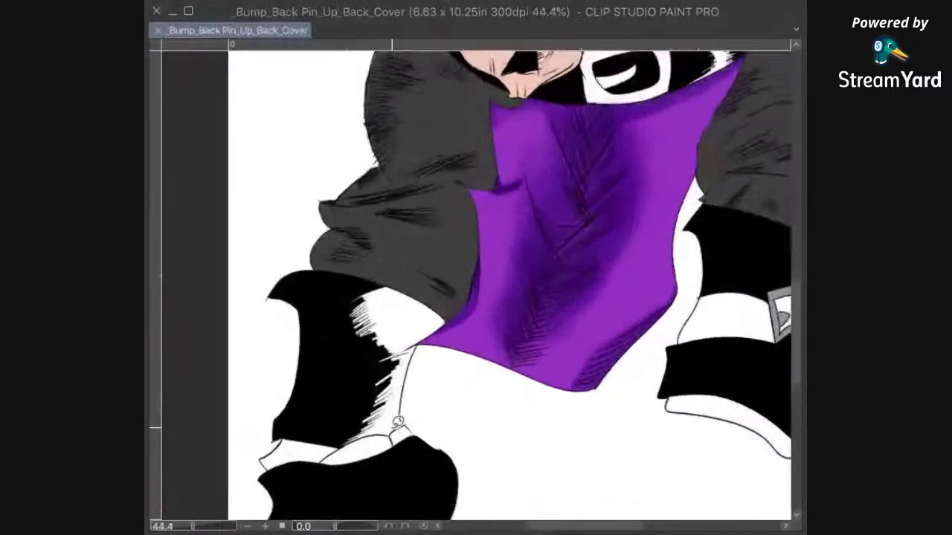
pyautogui.moveTo(398, 425); pyautogui.dragTo(517, 276)
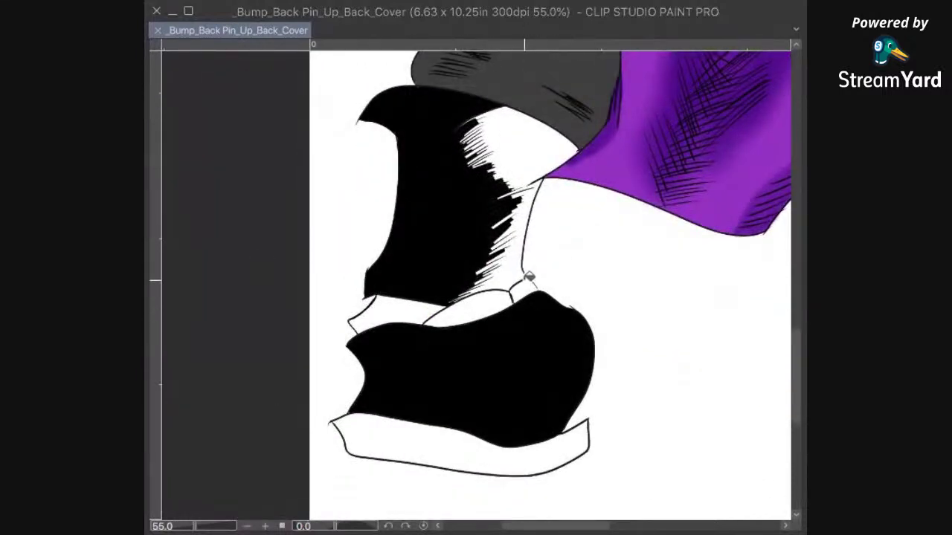
# Step: Fill the buckle on the left boot with grey
pyautogui.click(489, 301)
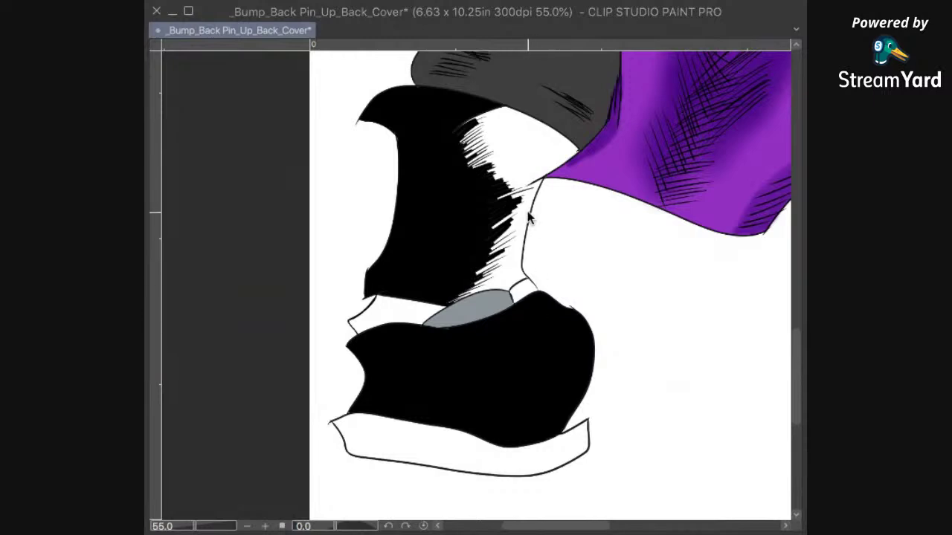
pyautogui.hotkey('ctrl', '0')
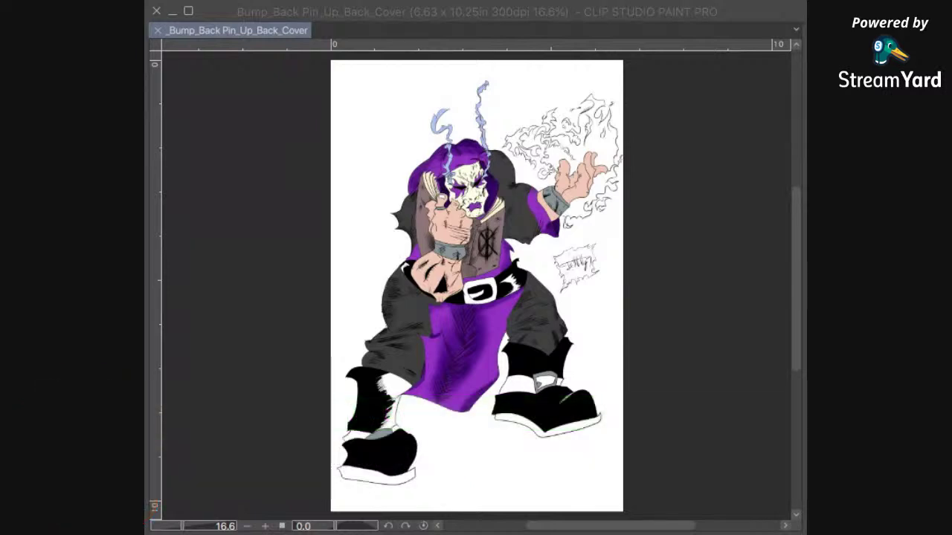
pyautogui.click(571, 409)
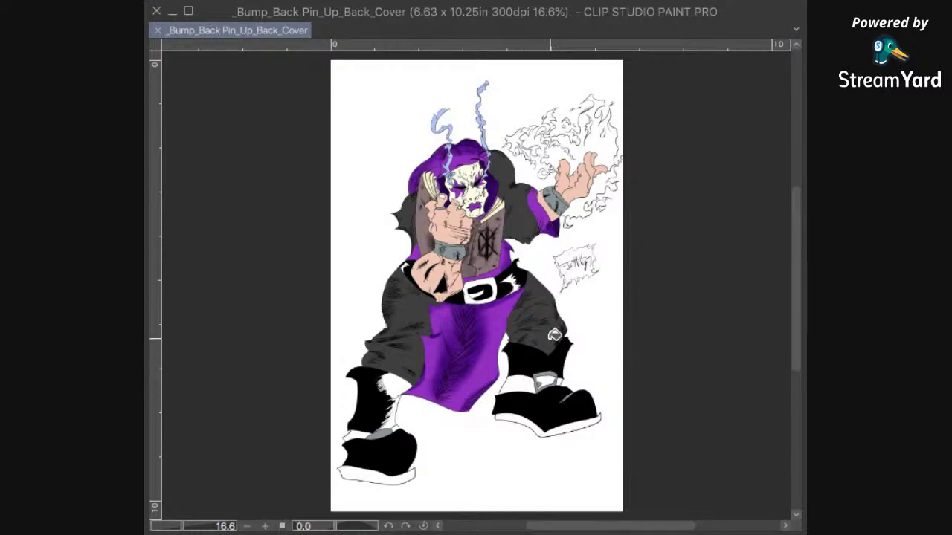
# Step: Fill the straps of both boots and the opening of the right boot's buckle with dark grey
pyautogui.scroll(4, 555, 335)
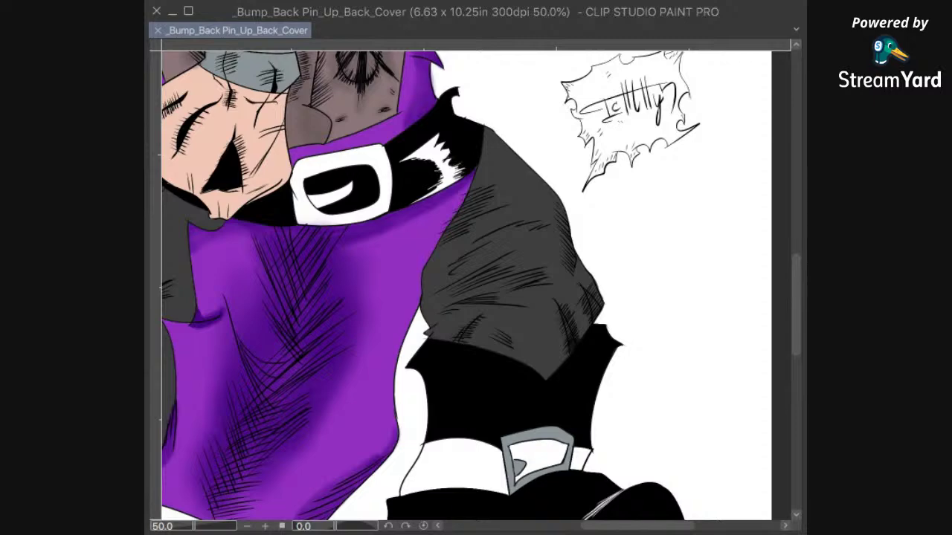
pyautogui.moveTo(469, 465)
pyautogui.mouseDown()
pyautogui.moveTo(505, 484)
pyautogui.moveTo(556, 452)
pyautogui.moveTo(583, 462)
pyautogui.moveTo(573, 448)
pyautogui.moveTo(650, 395)
pyautogui.mouseUp()
pyautogui.moveTo(500, 398); pyautogui.dragTo(446, 401)
pyautogui.click(532, 382)
pyautogui.moveTo(638, 435); pyautogui.dragTo(539, 393)
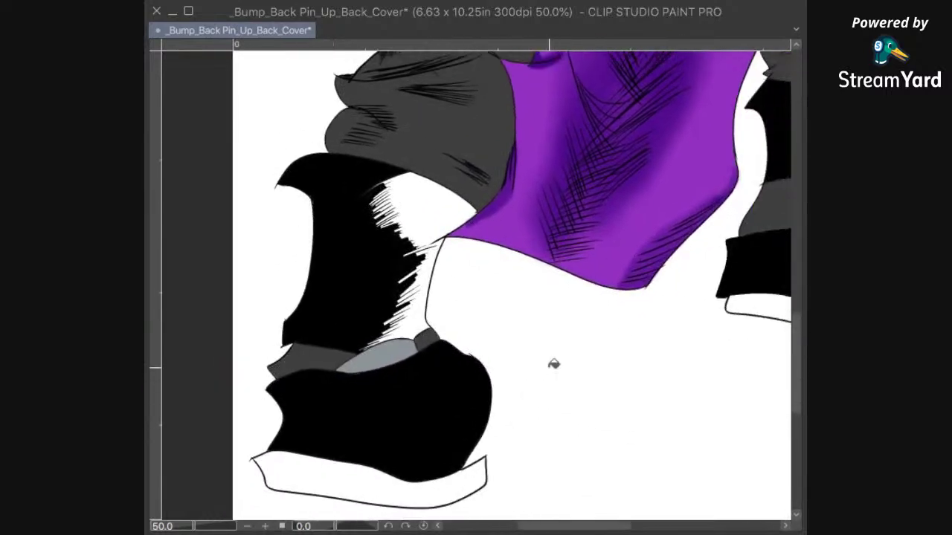
pyautogui.press('super+minus')
pyautogui.press('super+minus')
pyautogui.press('super+0')
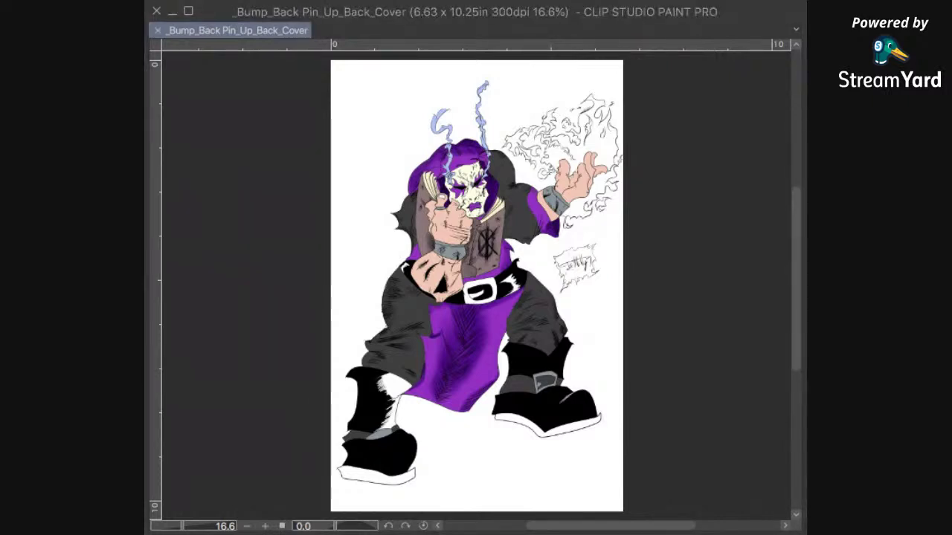
# Step: Undo the dark grey strap fills on both boots
pyautogui.press('Delete')
pyautogui.hotkey('ctrl', 'z')
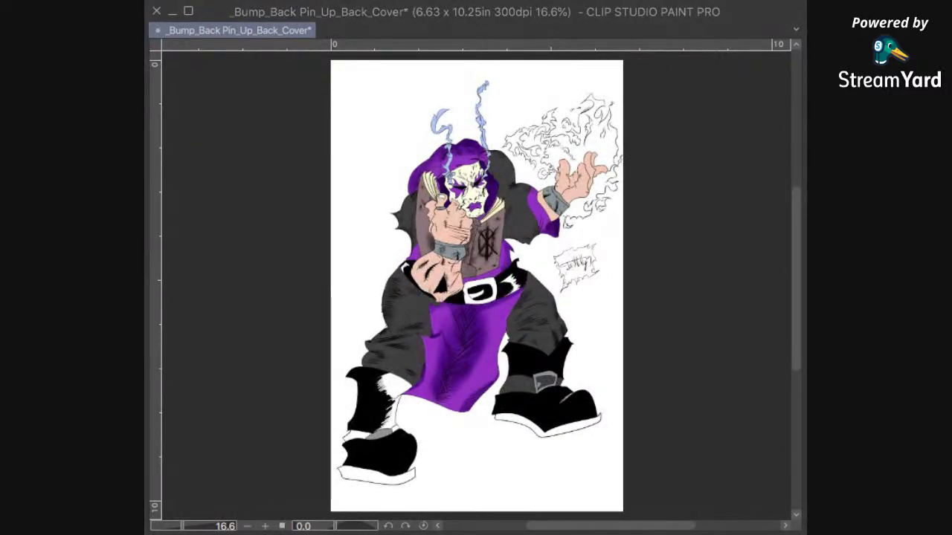
pyautogui.press('Delete')
pyautogui.hotkey('ctrl', 'z')
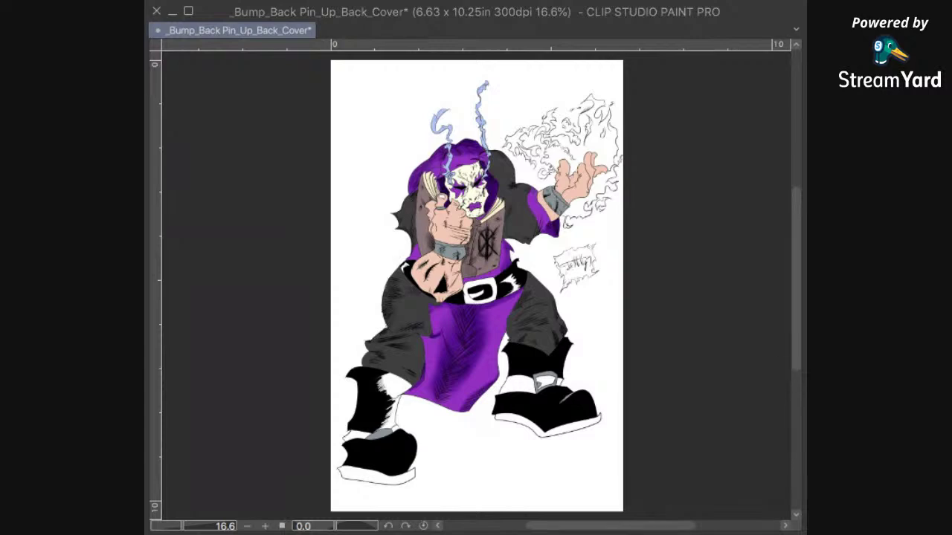
# Step: Fill the right boot's strap and the opening of its buckle with dark grey, keeping the page background white
pyautogui.click(547, 383)
pyautogui.click(517, 383)
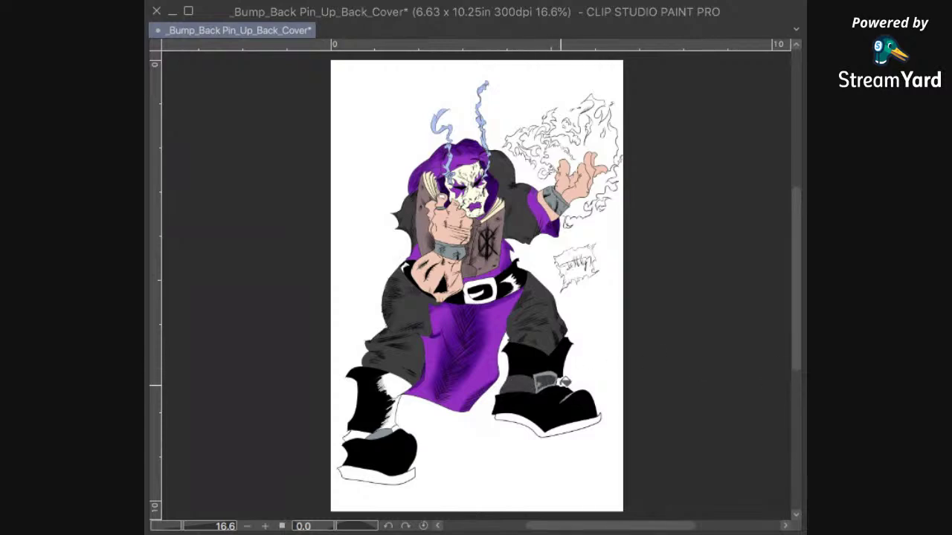
pyautogui.click(562, 384)
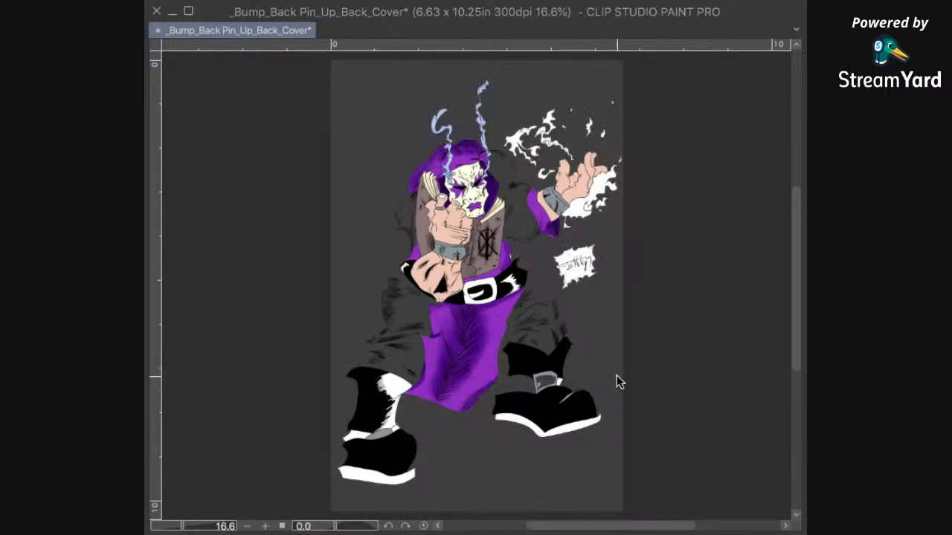
pyautogui.hotkey('ctrl', 'z')
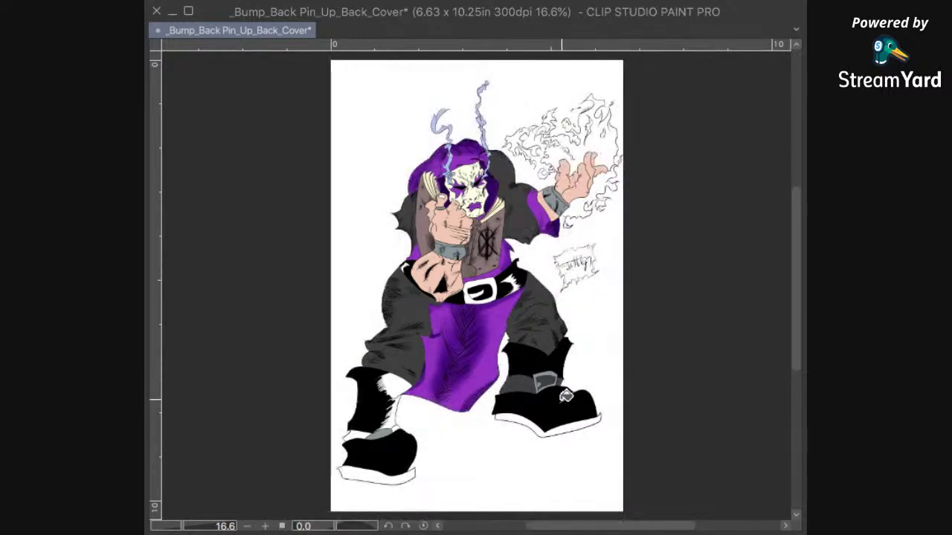
# Step: Fill the soles of both boots and the left boot's strap sections with the same dark grey
pyautogui.scroll(3, 589, 427)
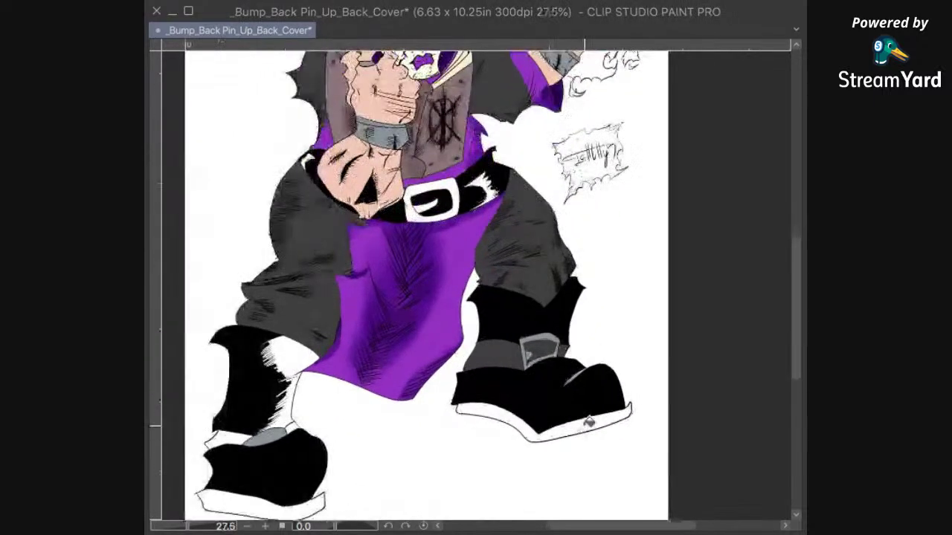
pyautogui.scroll(1, 585, 425)
pyautogui.click(598, 423)
pyautogui.moveTo(477, 436); pyautogui.dragTo(499, 423)
pyautogui.hscroll(-3, 476, 427)
pyautogui.scroll(-1, 476, 427)
pyautogui.click(484, 417)
pyautogui.click(430, 341)
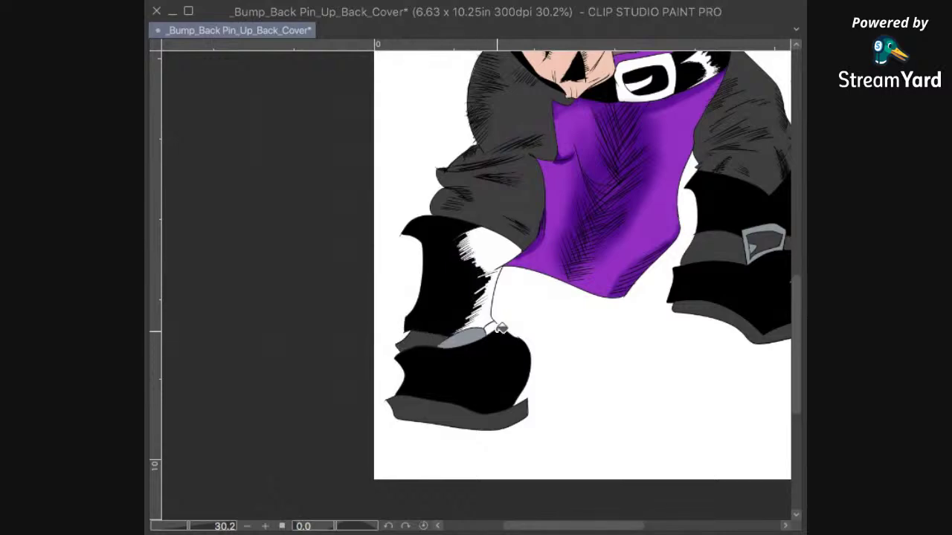
pyautogui.moveTo(607, 368)
pyautogui.mouseDown()
pyautogui.moveTo(535, 410)
pyautogui.moveTo(528, 438)
pyautogui.moveTo(563, 414)
pyautogui.mouseUp()
pyautogui.click(429, 288)
pyautogui.hotkey('ctrl', 'z')
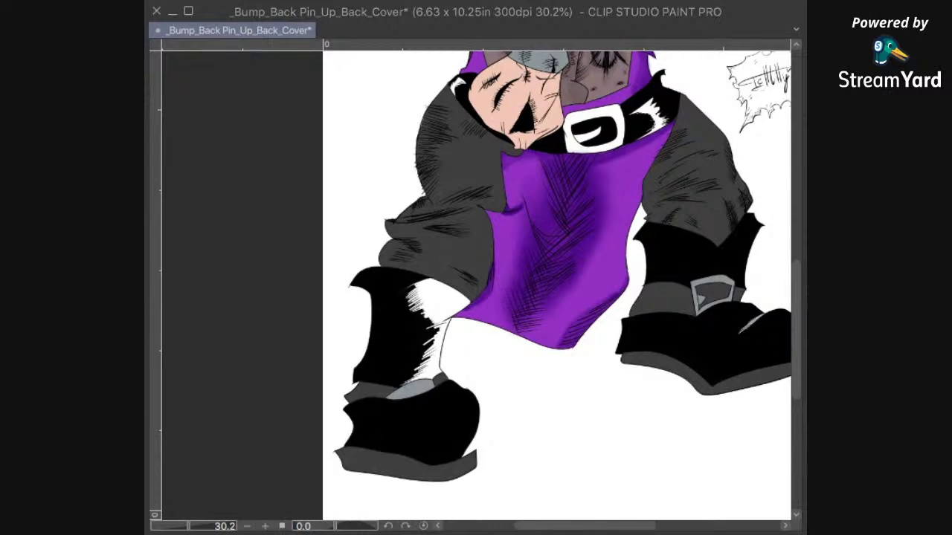
# Step: Select the black shaft and foot areas of both boots together
pyautogui.click(379, 317)
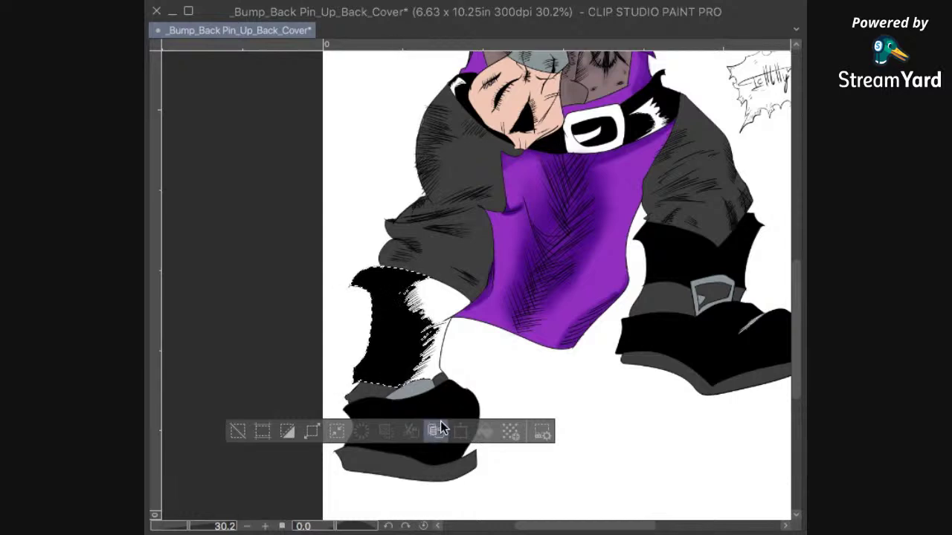
pyautogui.keyDown('shift'); pyautogui.click(455, 403); pyautogui.keyUp('shift')
pyautogui.keyDown('shift'); pyautogui.click(666, 260); pyautogui.keyUp('shift')
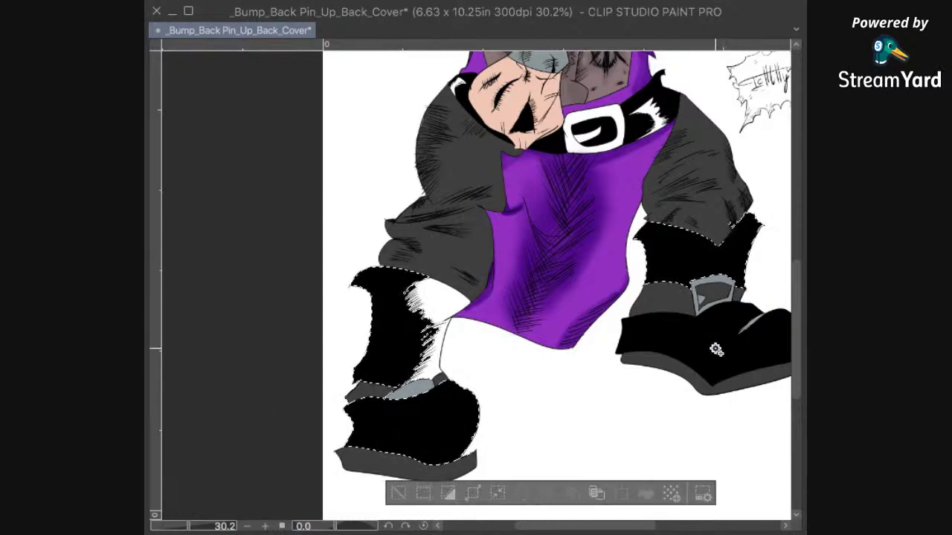
pyautogui.keyDown('shift'); pyautogui.click(713, 353); pyautogui.keyUp('shift')
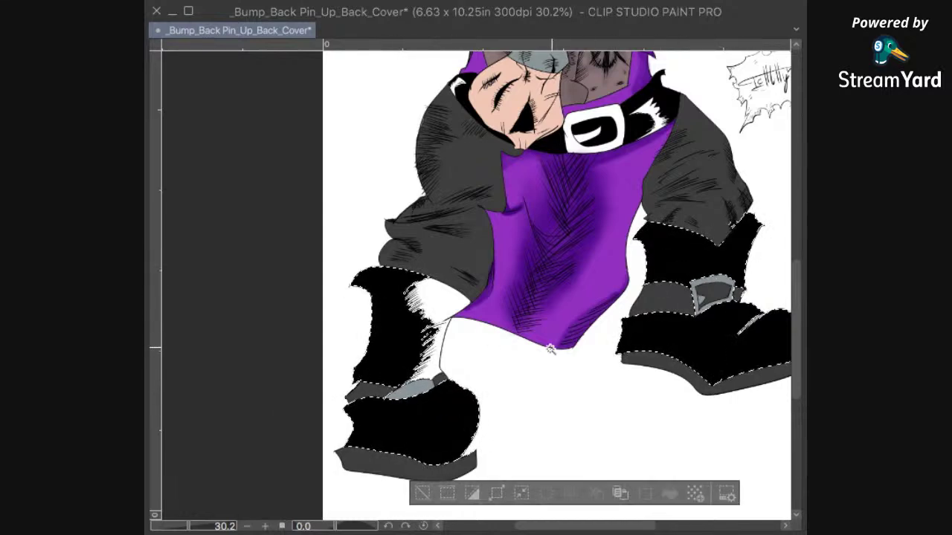
pyautogui.scroll(3, 490, 384)
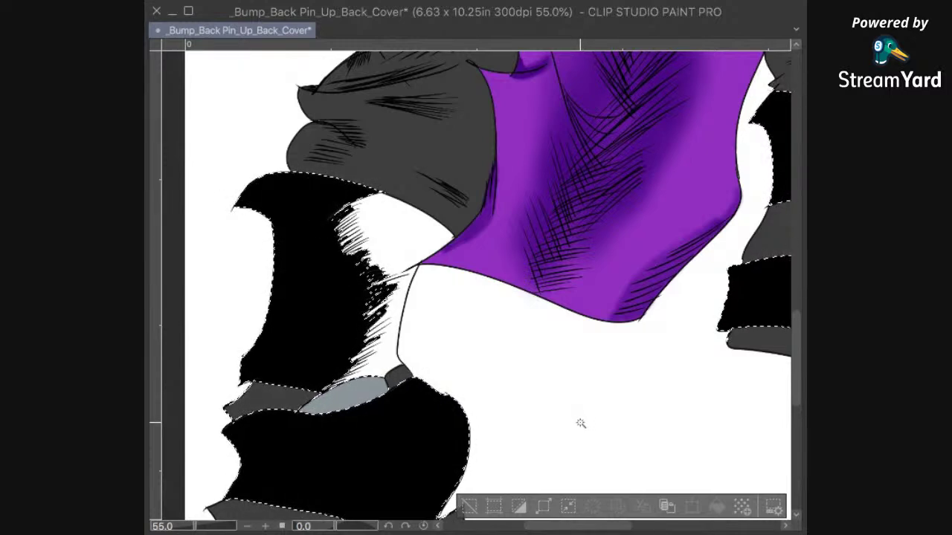
pyautogui.scroll(-5, 570, 385)
pyautogui.scroll(3, 570, 384)
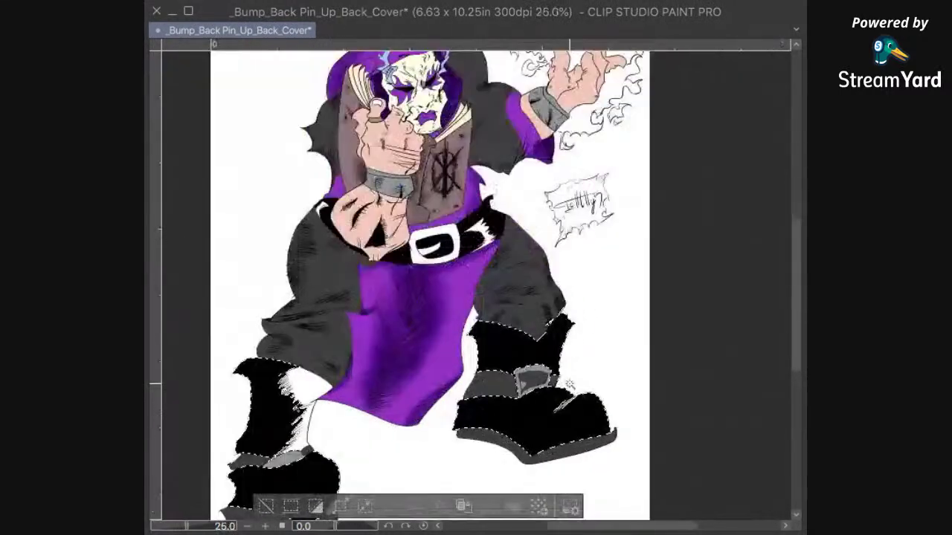
pyautogui.scroll(4, 569, 385)
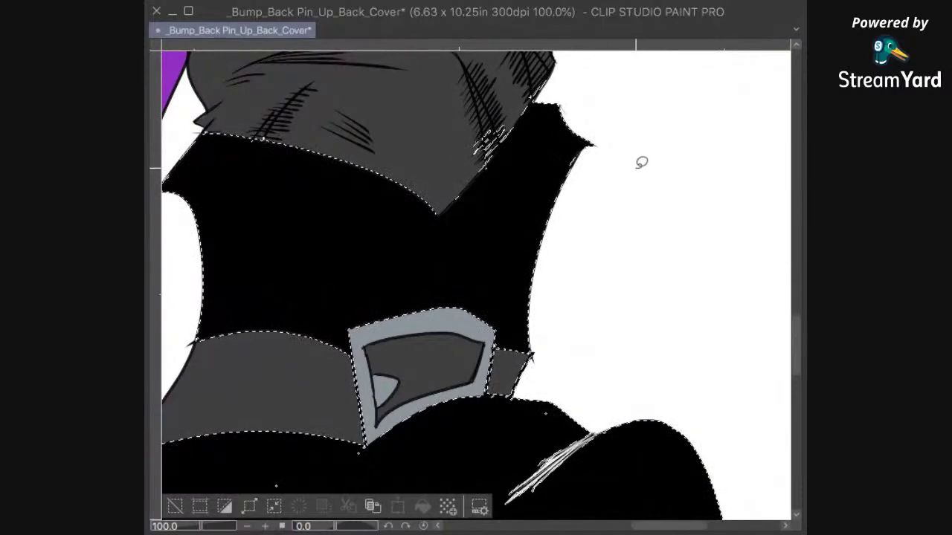
pyautogui.hotkey('ctrl', '0')
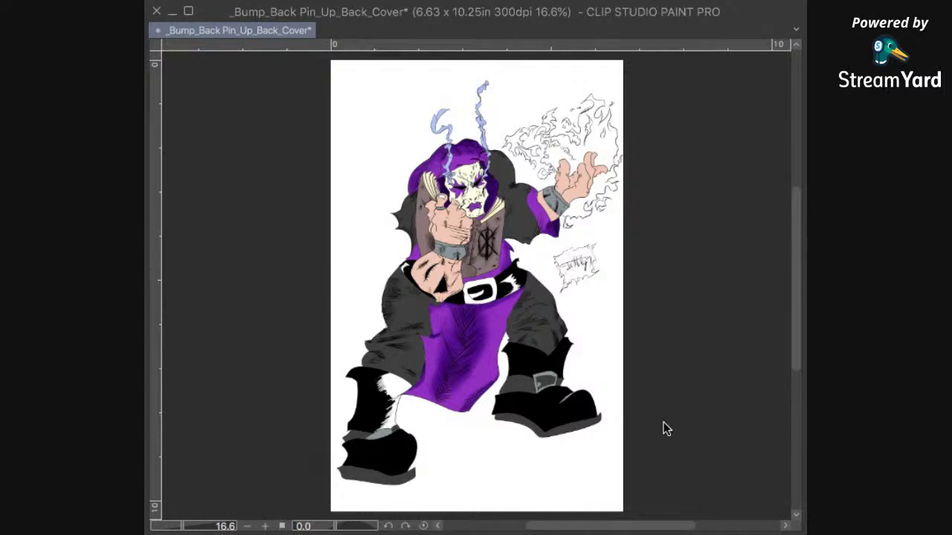
# Step: Select the black areas of both boots, fill them with dark grey and clear the selection
pyautogui.click(367, 407)
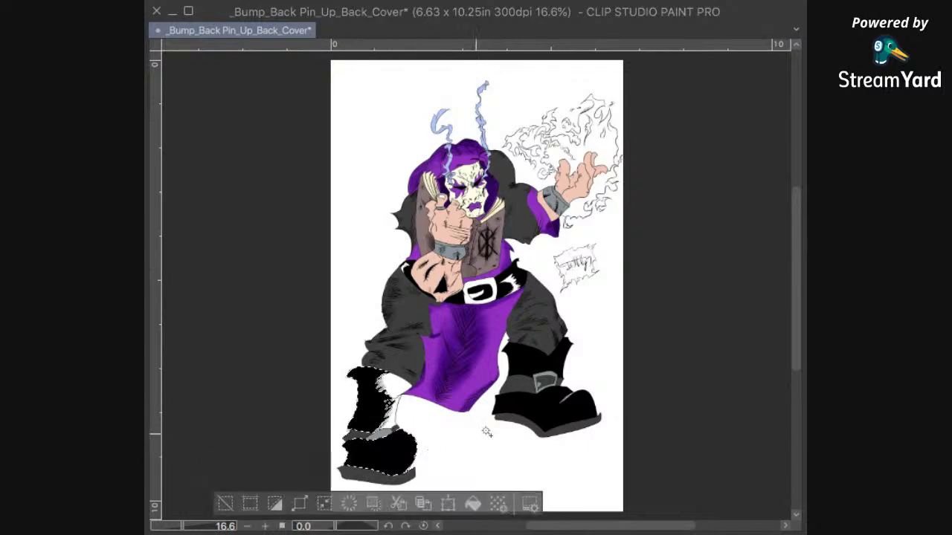
pyautogui.click(540, 431)
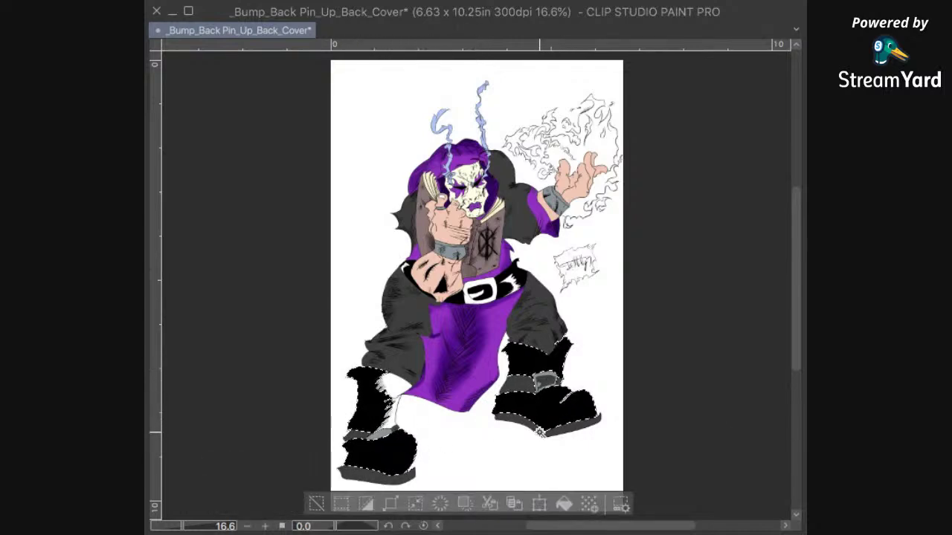
pyautogui.click(564, 505)
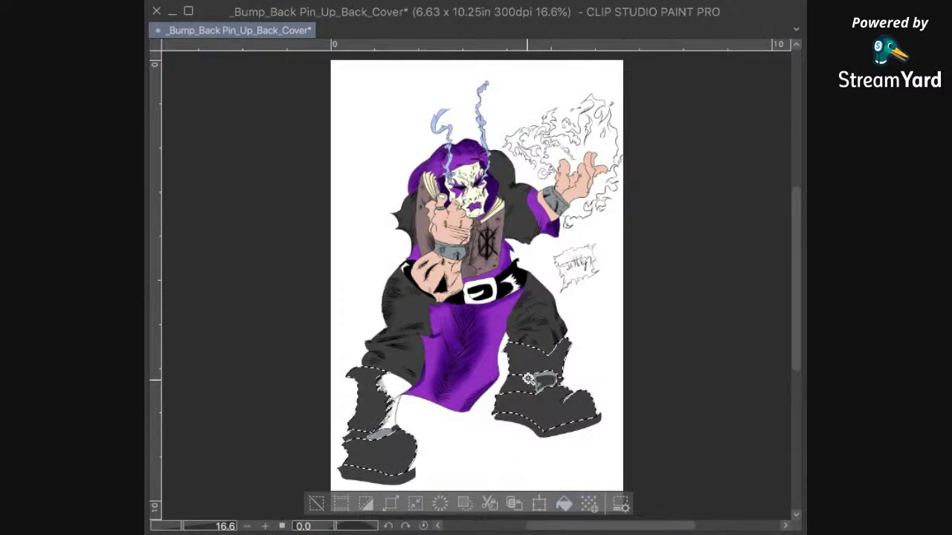
pyautogui.scroll(8, 593, 324)
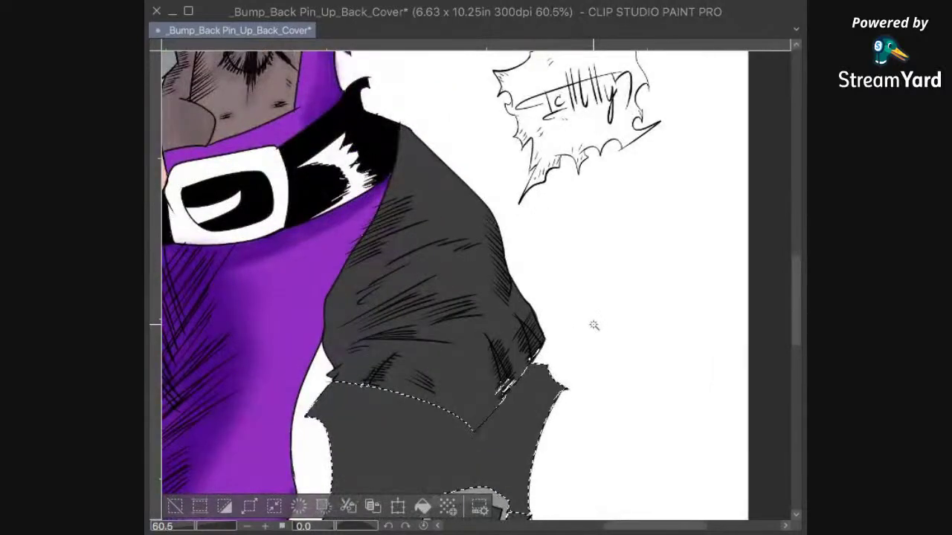
pyautogui.moveTo(584, 399); pyautogui.dragTo(656, 265)
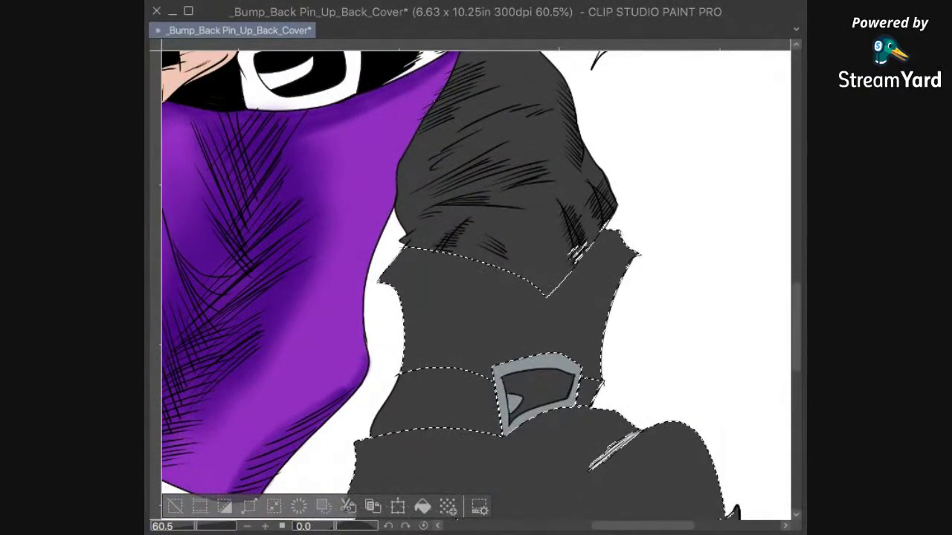
pyautogui.hotkey('ctrl', 'd')
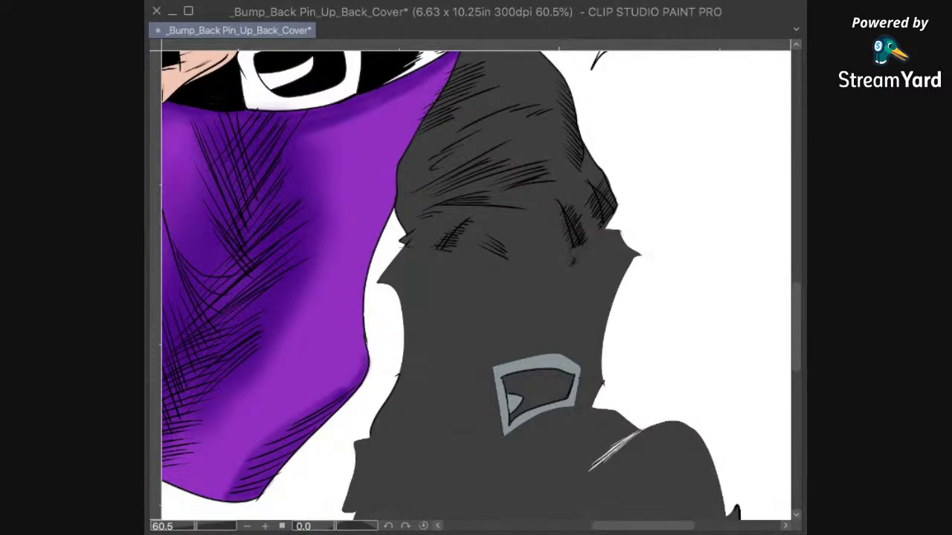
# Step: Ink the trouser hatching and edge in black where they meet the outer side of the right boot's cuff
pyautogui.scroll(-2, 618, 323)
pyautogui.scroll(4, 637, 312)
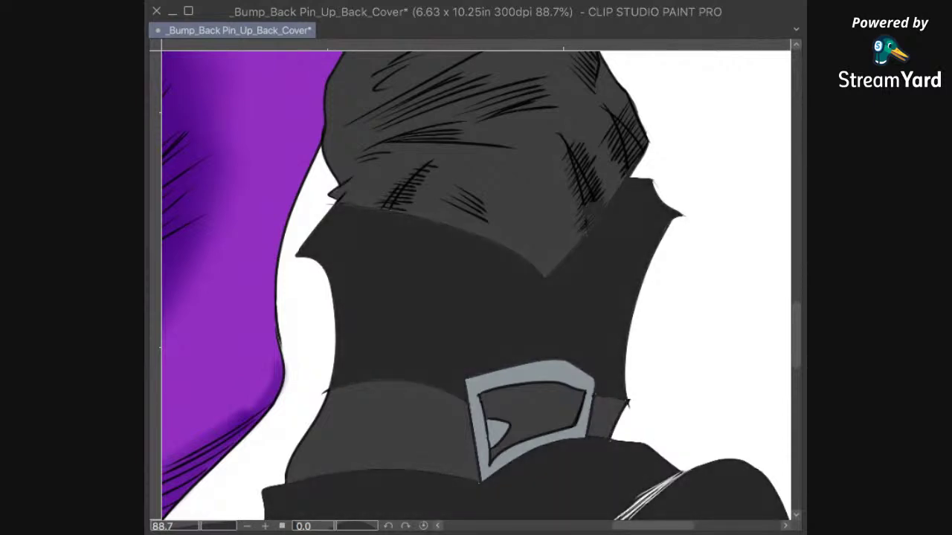
pyautogui.scroll(5, 609, 253)
pyautogui.moveTo(588, 328); pyautogui.dragTo(568, 437)
pyautogui.moveTo(666, 266)
pyautogui.mouseDown()
pyautogui.moveTo(609, 383)
pyautogui.moveTo(659, 323)
pyautogui.mouseUp()
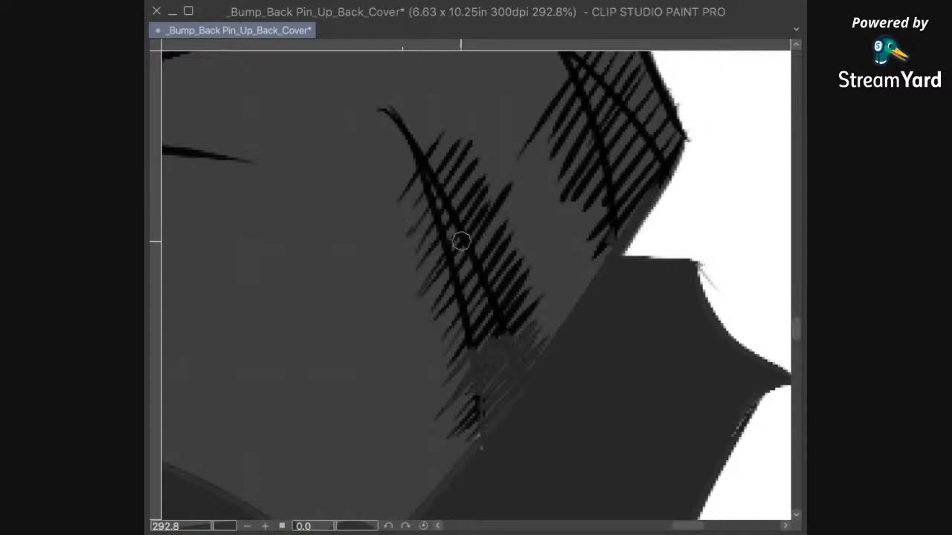
pyautogui.moveTo(456, 334)
pyautogui.mouseDown()
pyautogui.moveTo(487, 352)
pyautogui.moveTo(507, 316)
pyautogui.moveTo(487, 348)
pyautogui.moveTo(467, 343)
pyautogui.moveTo(495, 309)
pyautogui.moveTo(515, 320)
pyautogui.moveTo(504, 337)
pyautogui.moveTo(525, 337)
pyautogui.moveTo(474, 428)
pyautogui.moveTo(630, 202)
pyautogui.mouseUp()
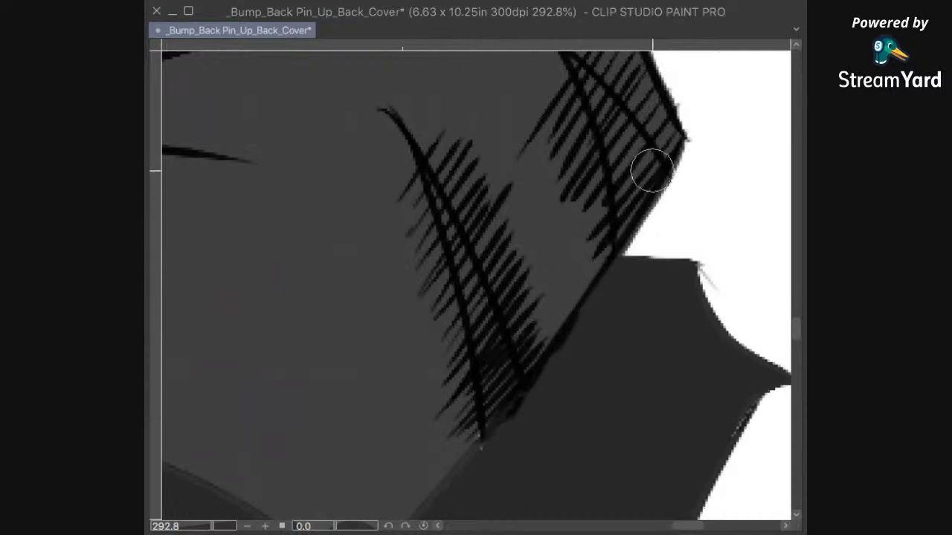
pyautogui.moveTo(551, 287); pyautogui.dragTo(703, 123)
pyautogui.moveTo(651, 232)
pyautogui.mouseDown()
pyautogui.moveTo(494, 407)
pyautogui.moveTo(461, 365)
pyautogui.mouseUp()
pyautogui.moveTo(496, 461)
pyautogui.mouseDown()
pyautogui.moveTo(547, 450)
pyautogui.moveTo(732, 191)
pyautogui.moveTo(737, 206)
pyautogui.mouseUp()
# Step: Reduce the brush size and ink a thin black outline along the inner part of the right boot's upper edge
pyautogui.press('[')
pyautogui.press('[')
pyautogui.press('[')
pyautogui.press('[')
pyautogui.press('[')
pyautogui.press('[')
pyautogui.moveTo(545, 348)
pyautogui.mouseDown()
pyautogui.moveTo(539, 373)
pyautogui.moveTo(567, 303)
pyautogui.moveTo(552, 332)
pyautogui.mouseUp()
pyautogui.moveTo(548, 429); pyautogui.dragTo(580, 185)
pyautogui.moveTo(557, 155); pyautogui.dragTo(529, 309)
pyautogui.moveTo(552, 366)
pyautogui.mouseDown()
pyautogui.moveTo(550, 263)
pyautogui.moveTo(532, 211)
pyautogui.moveTo(527, 319)
pyautogui.moveTo(520, 275)
pyautogui.moveTo(539, 181)
pyautogui.mouseUp()
pyautogui.moveTo(542, 337)
pyautogui.mouseDown()
pyautogui.moveTo(523, 260)
pyautogui.moveTo(506, 275)
pyautogui.moveTo(500, 384)
pyautogui.moveTo(493, 236)
pyautogui.mouseUp()
pyautogui.moveTo(493, 295); pyautogui.dragTo(501, 372)
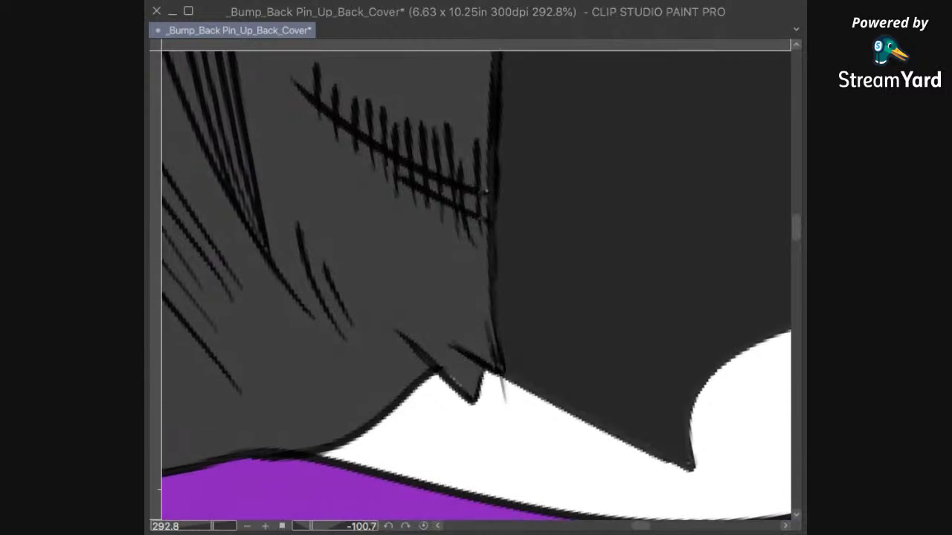
pyautogui.hotkey('ctrl', '@')
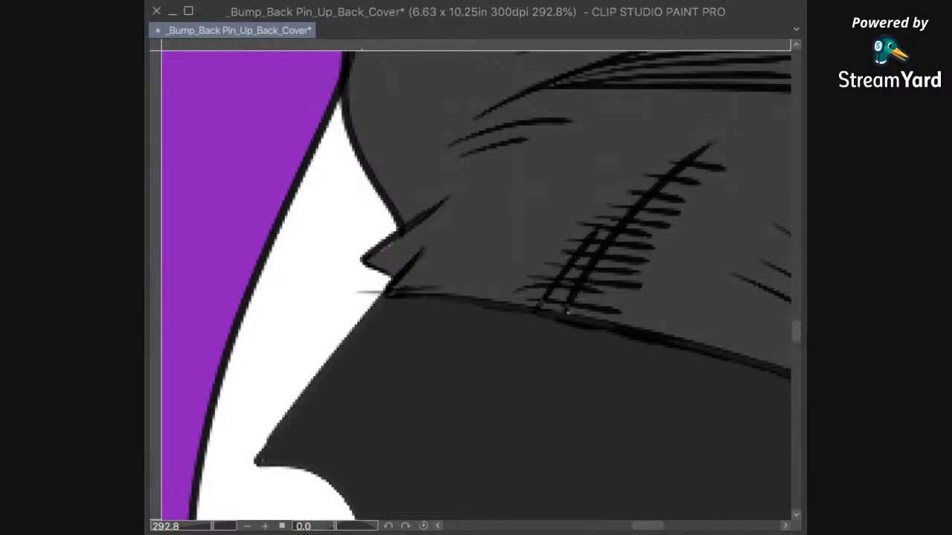
pyautogui.hotkey('ctrl', '0')
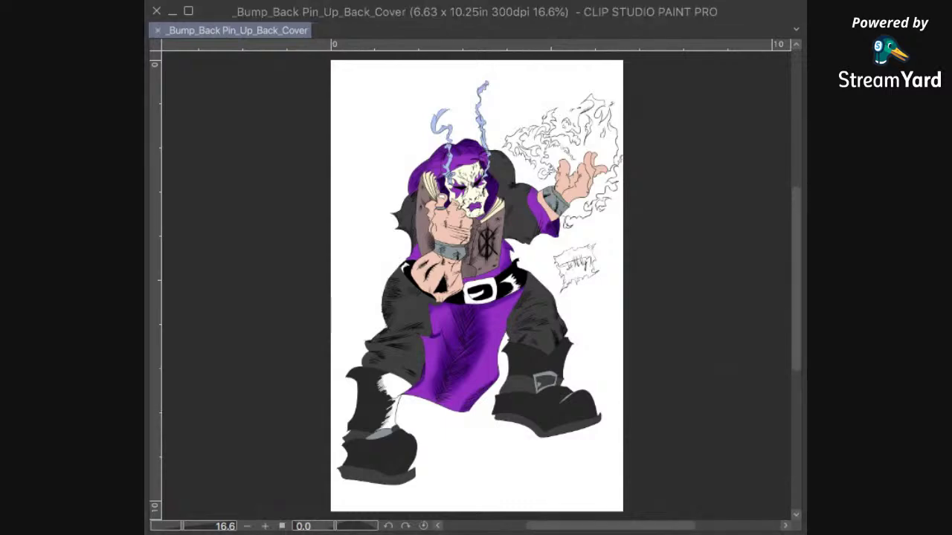
# Step: Ink the black outline around the V-shaped point where the trouser leg meets the right boot's cuff
pyautogui.press('super+plus')
pyautogui.press('super+plus')
pyautogui.press('super+plus')
pyautogui.press('super+plus')
pyautogui.press('super+plus')
pyautogui.moveTo(652, 458)
pyautogui.mouseDown()
pyautogui.moveTo(502, 303)
pyautogui.moveTo(493, 266)
pyautogui.mouseUp()
pyautogui.moveTo(534, 355)
pyautogui.mouseDown()
pyautogui.moveTo(518, 246)
pyautogui.moveTo(530, 273)
pyautogui.mouseUp()
pyautogui.scroll(2, 716, 205)
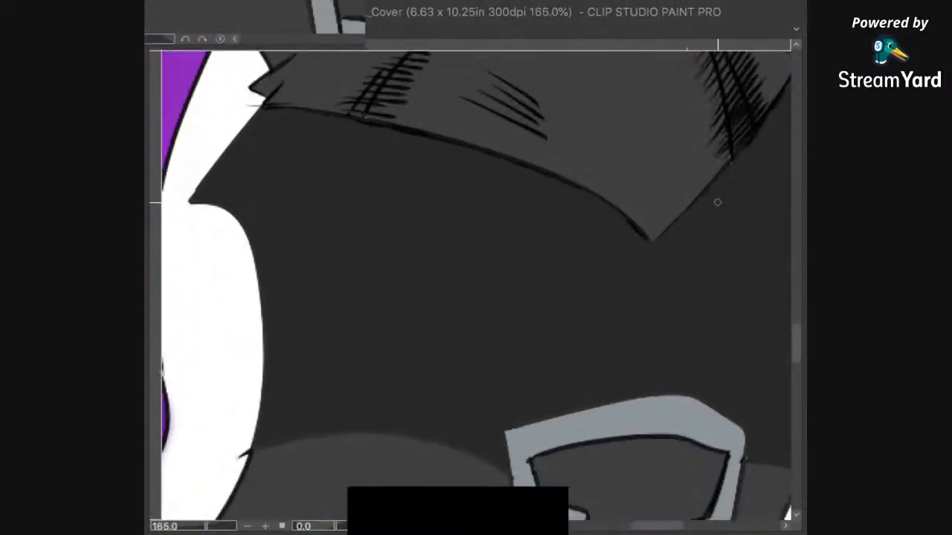
pyautogui.moveTo(625, 240); pyautogui.dragTo(642, 253)
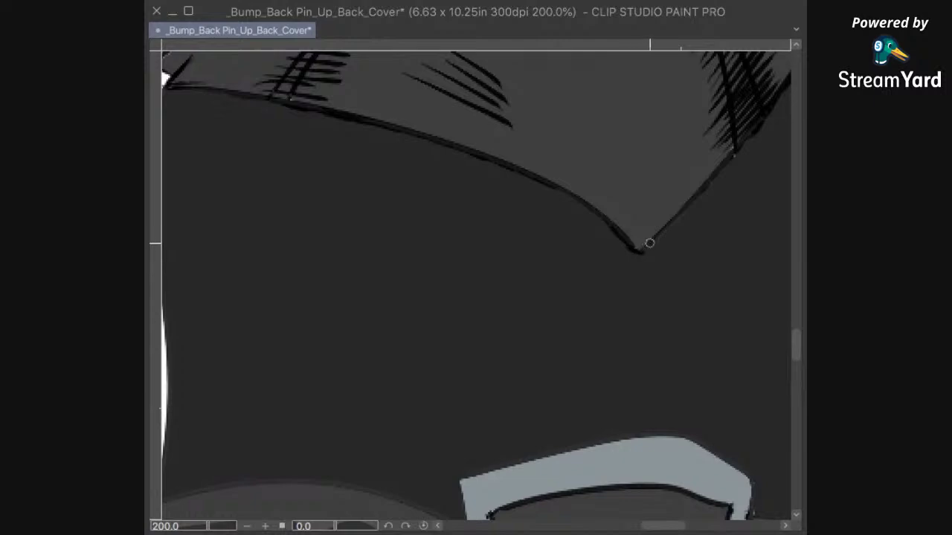
# Step: Finish the black outline along the outer slope of the trouser leg's V-shaped point at the right boot's cuff
pyautogui.moveTo(665, 214); pyautogui.dragTo(582, 303)
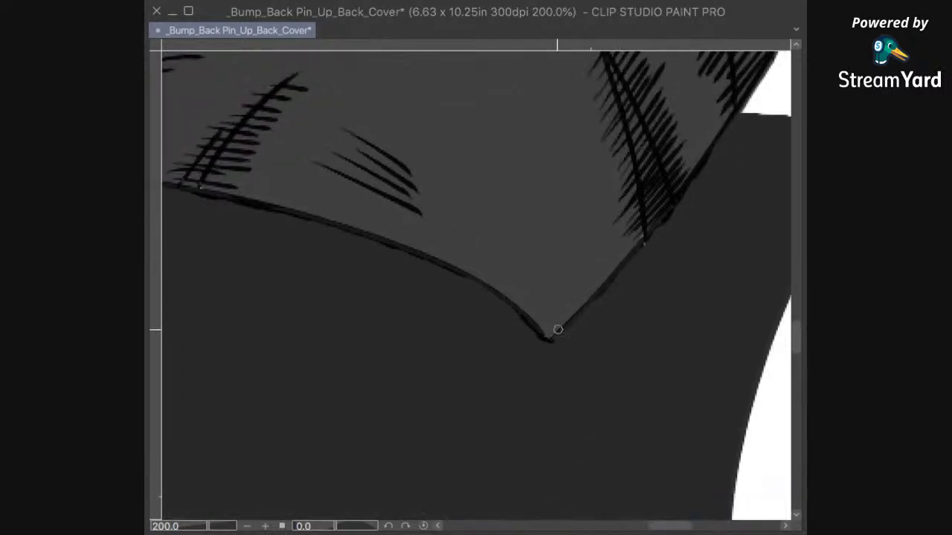
pyautogui.moveTo(643, 256); pyautogui.dragTo(569, 319)
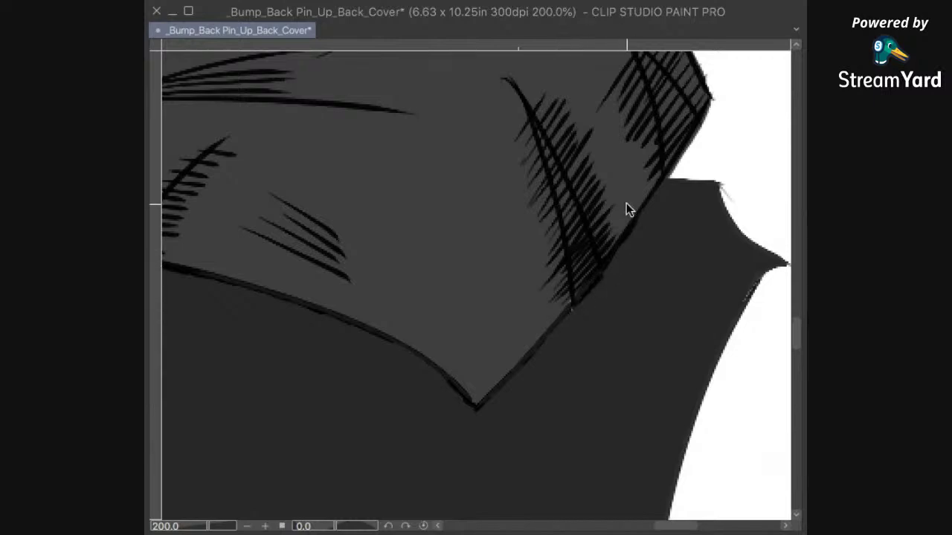
pyautogui.hotkey('ctrl', '0')
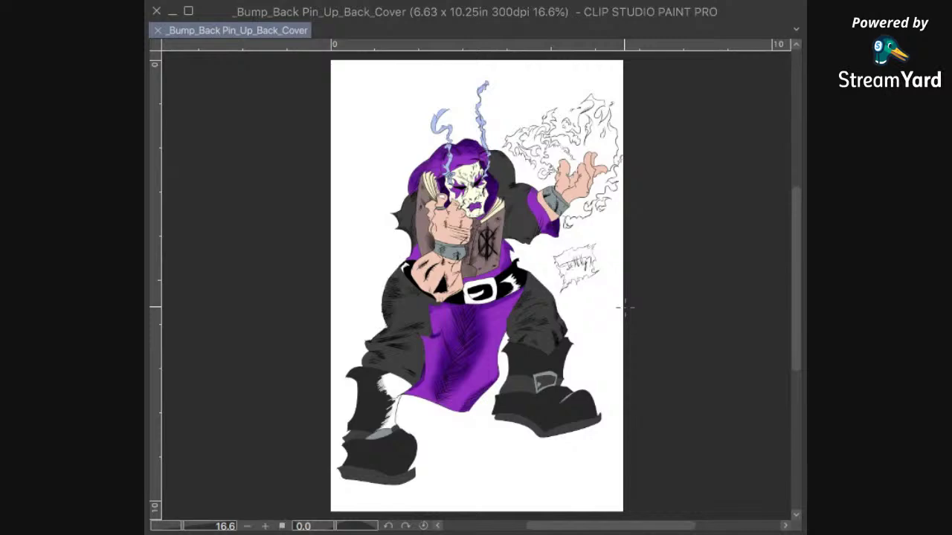
# Step: Compare both boots with and without the darker grey fill by undoing and redoing it, leaving the fill applied
pyautogui.scroll(3, 625, 307)
pyautogui.moveTo(587, 297); pyautogui.dragTo(664, 209)
pyautogui.moveTo(603, 237); pyautogui.dragTo(697, 233)
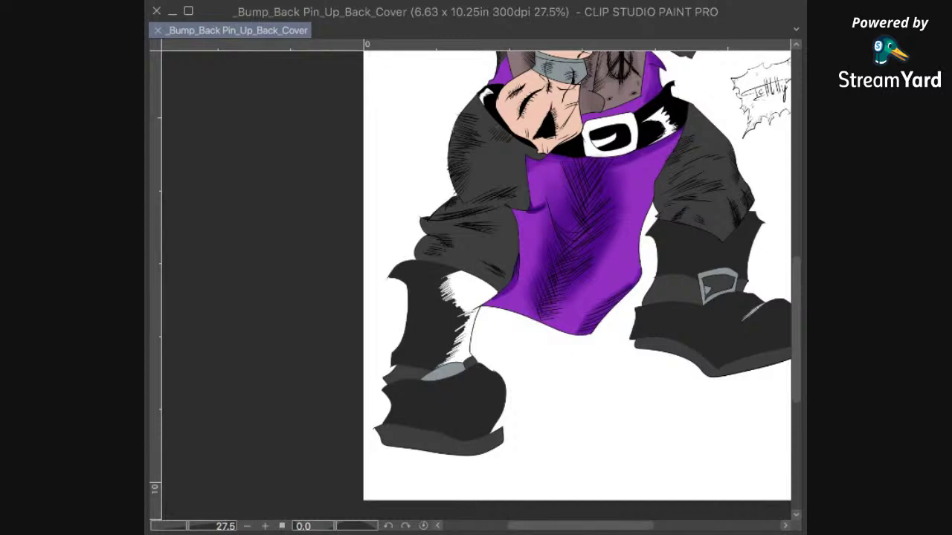
pyautogui.press('super+z')
pyautogui.press('super+y')
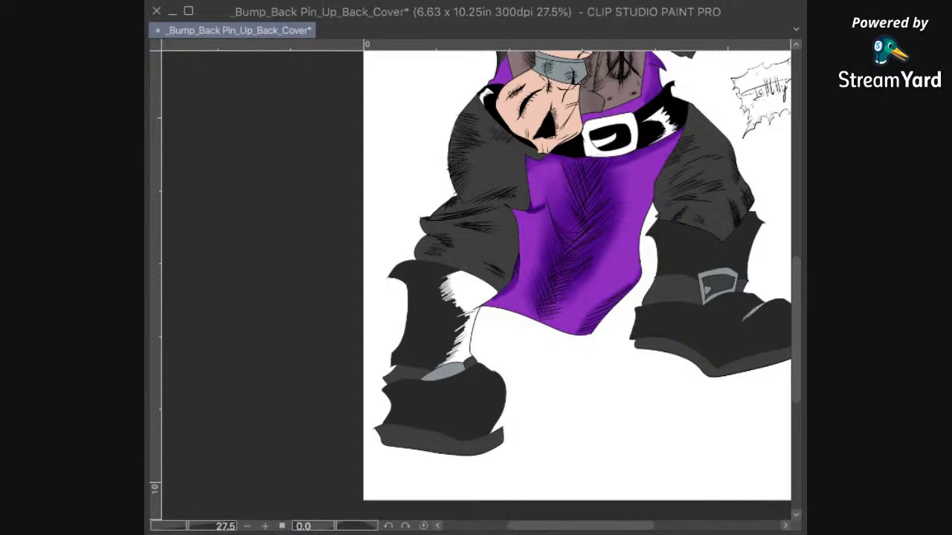
pyautogui.hotkey('ctrl', 'z')
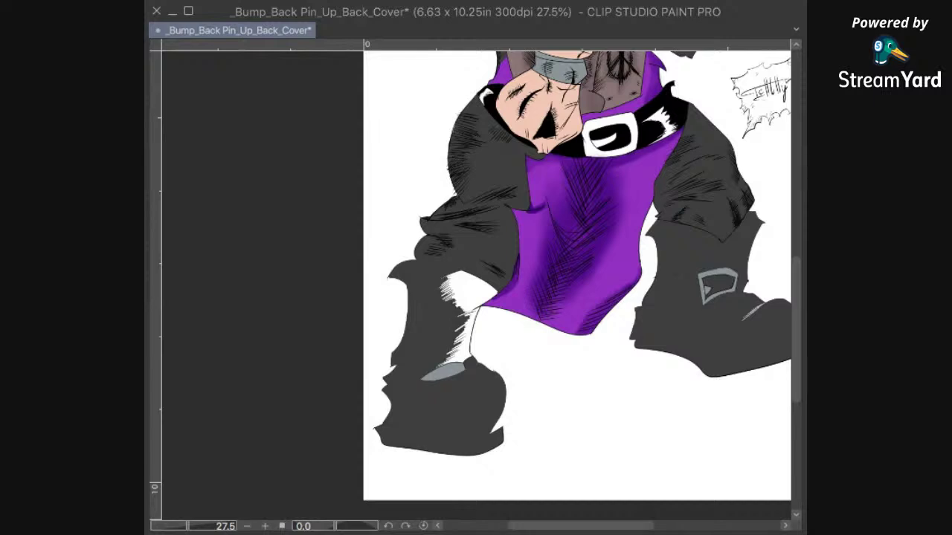
pyautogui.hotkey('ctrl', 'y')
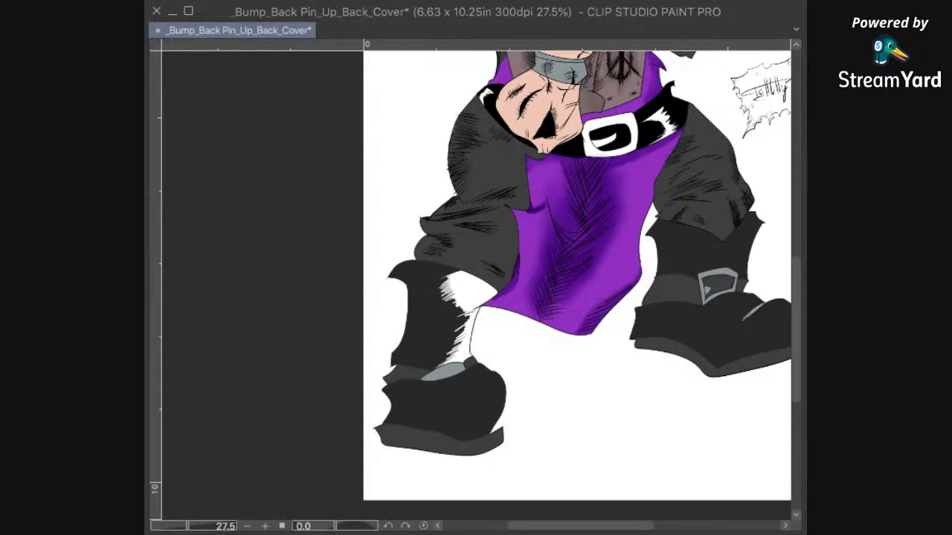
pyautogui.hotkey('ctrl', 'z')
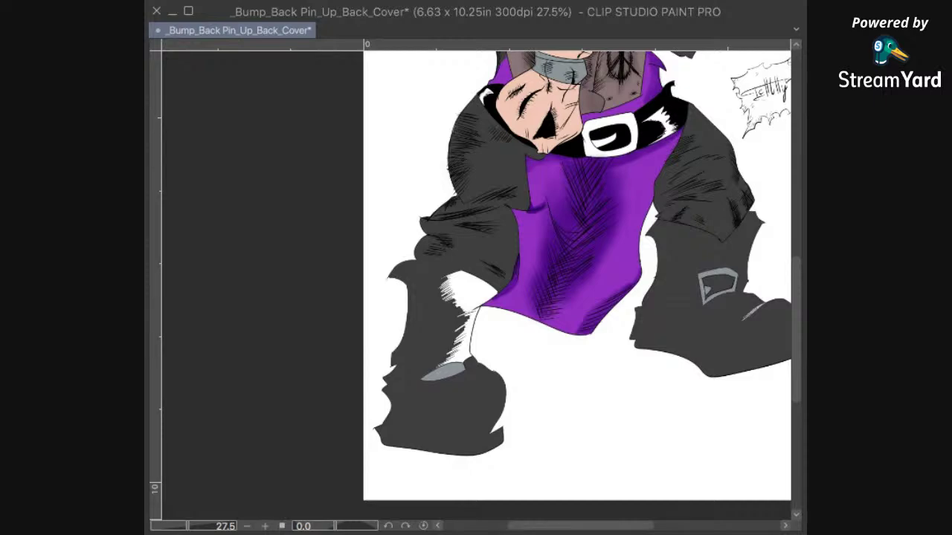
pyautogui.scroll(8, 712, 257)
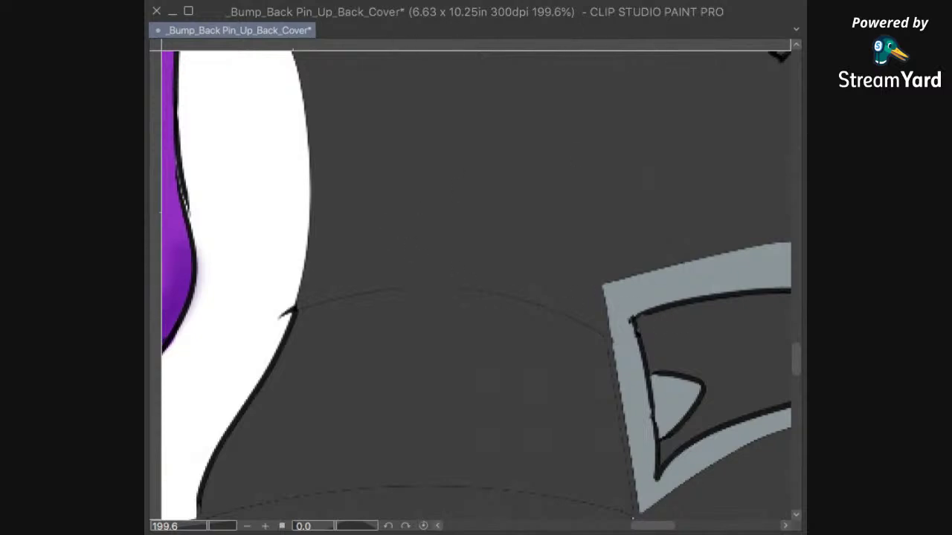
pyautogui.hotkey('ctrl', 'z')
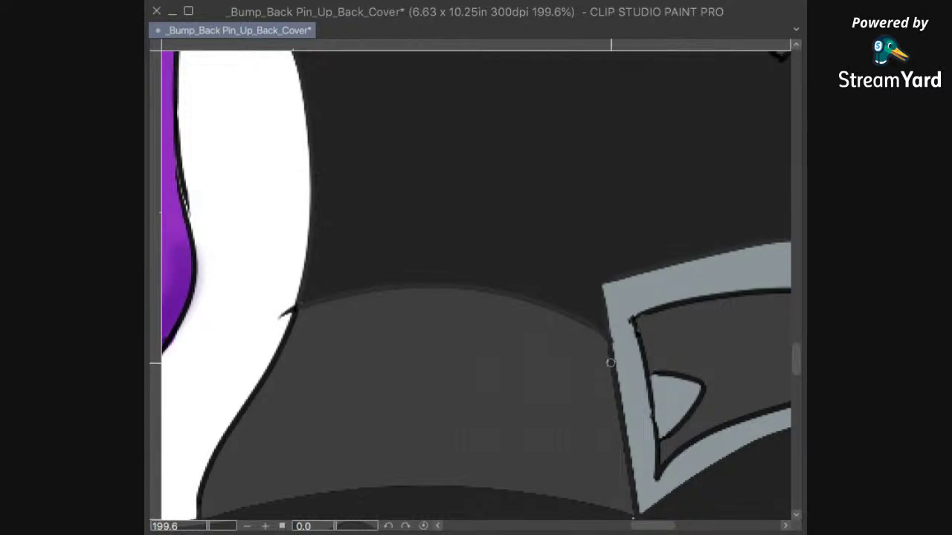
# Step: Ink black outlines around the wide strap section of the right boot, along the buckle side and the lower and upper edges
pyautogui.moveTo(610, 342); pyautogui.dragTo(636, 446)
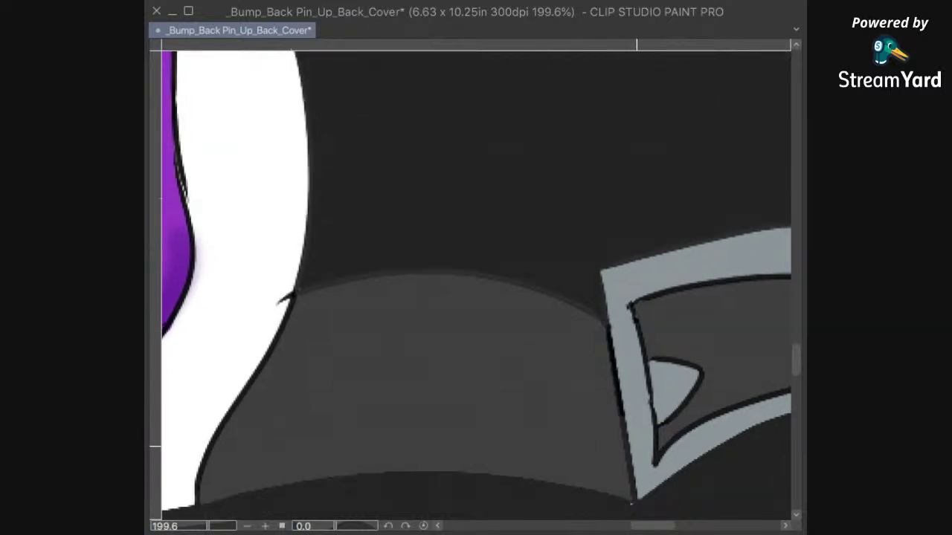
pyautogui.scroll(-4, 624, 402)
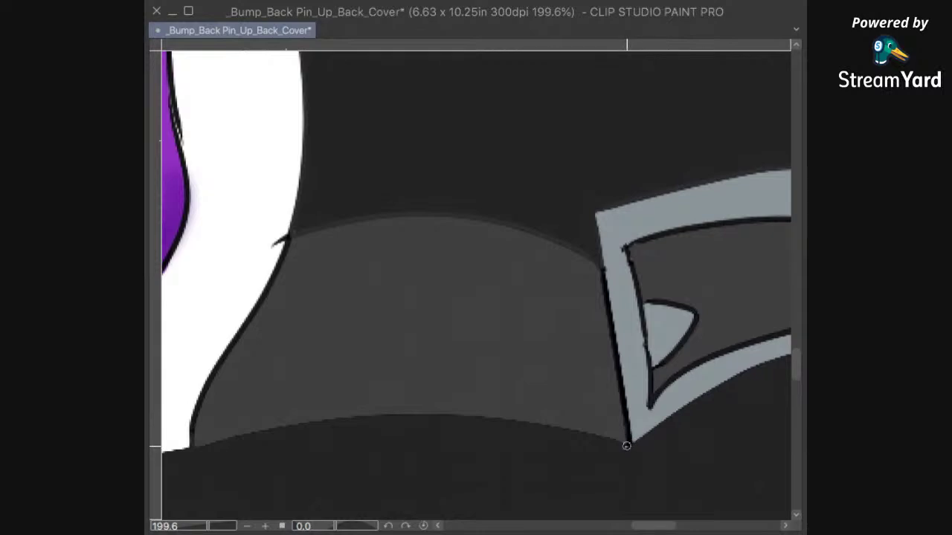
pyautogui.moveTo(713, 383); pyautogui.dragTo(750, 368)
pyautogui.moveTo(668, 423)
pyautogui.mouseDown()
pyautogui.moveTo(712, 235)
pyautogui.moveTo(664, 268)
pyautogui.mouseUp()
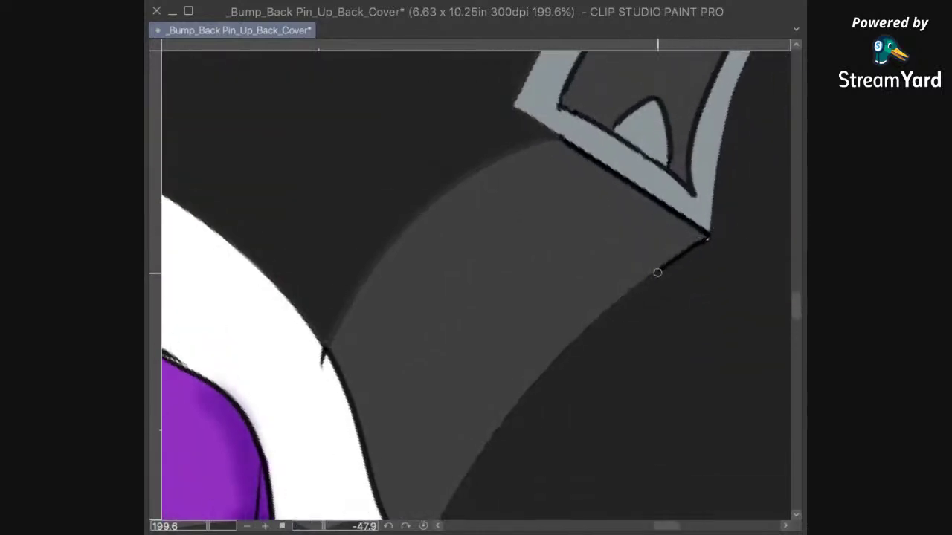
pyautogui.moveTo(544, 372)
pyautogui.mouseDown()
pyautogui.moveTo(662, 238)
pyautogui.moveTo(558, 338)
pyautogui.moveTo(483, 467)
pyautogui.mouseUp()
pyautogui.scroll(5, 563, 379)
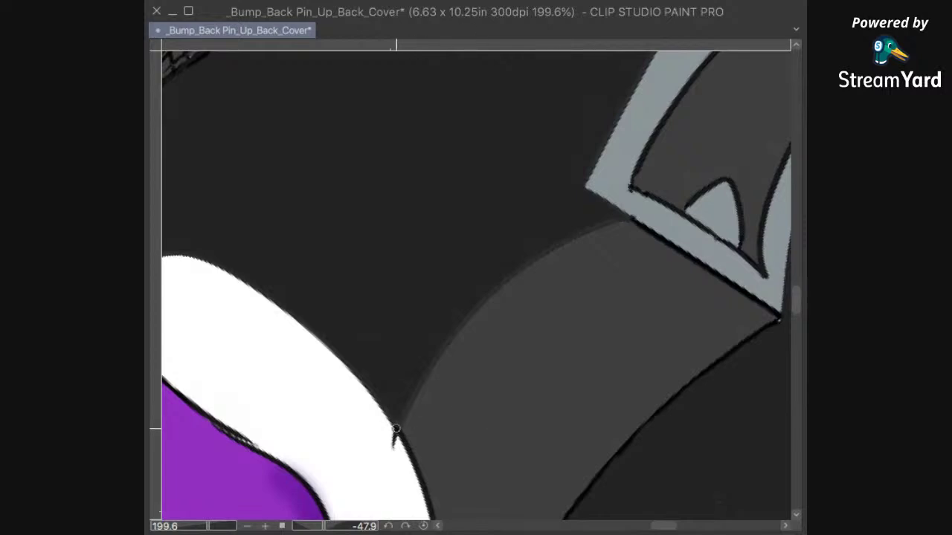
pyautogui.moveTo(399, 417)
pyautogui.mouseDown()
pyautogui.moveTo(427, 367)
pyautogui.moveTo(493, 295)
pyautogui.moveTo(560, 246)
pyautogui.moveTo(632, 217)
pyautogui.moveTo(526, 261)
pyautogui.moveTo(436, 363)
pyautogui.mouseUp()
# Step: Ink black outlines around the short strap section on the far side of the right boot's buckle and reset the canvas rotation
pyautogui.moveTo(666, 261); pyautogui.dragTo(414, 466)
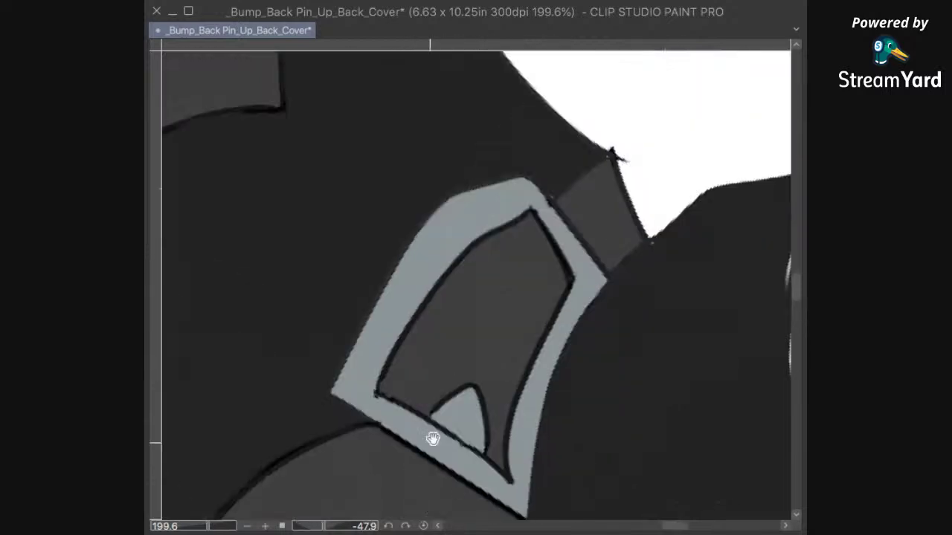
pyautogui.moveTo(575, 368); pyautogui.dragTo(554, 458)
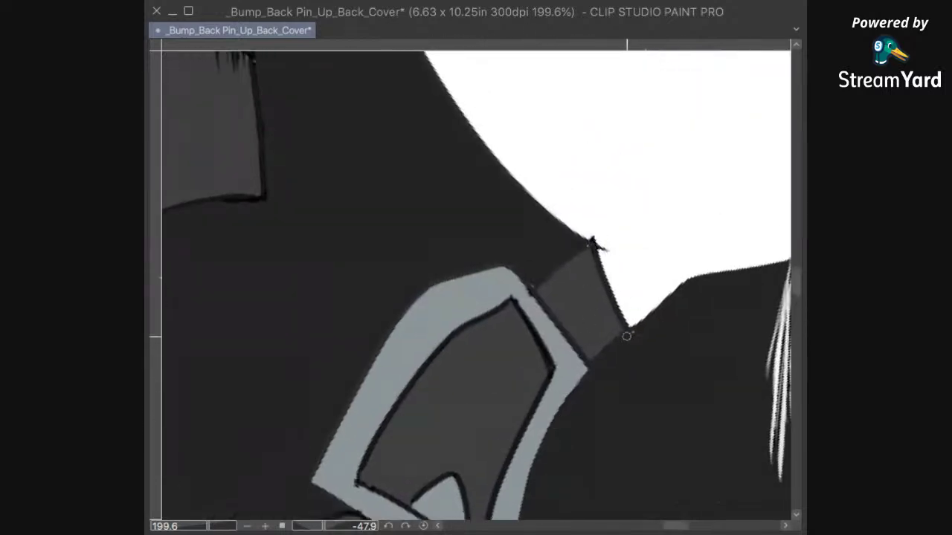
pyautogui.moveTo(622, 334); pyautogui.dragTo(586, 368)
pyautogui.moveTo(533, 286); pyautogui.dragTo(575, 354)
pyautogui.moveTo(535, 291)
pyautogui.mouseDown()
pyautogui.moveTo(604, 232)
pyautogui.moveTo(605, 242)
pyautogui.moveTo(594, 244)
pyautogui.moveTo(628, 336)
pyautogui.mouseUp()
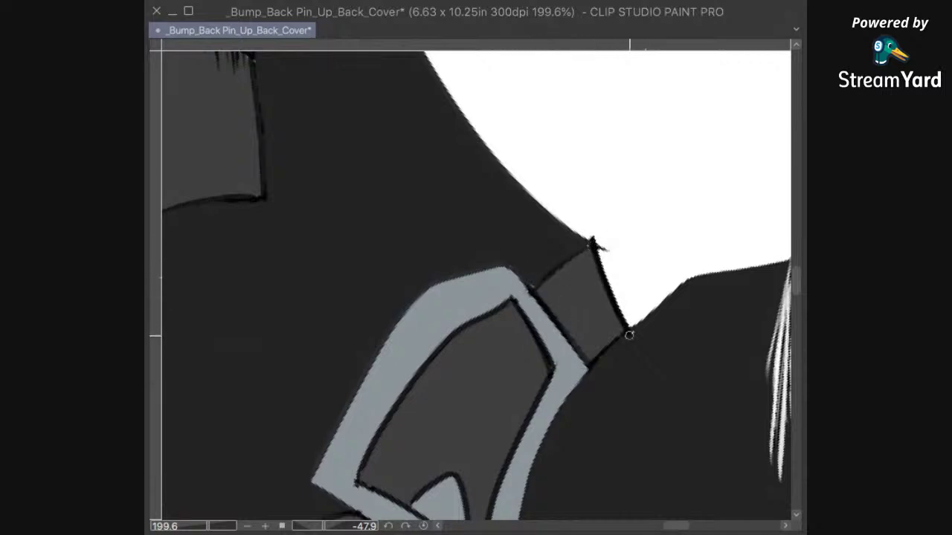
pyautogui.moveTo(520, 437); pyautogui.dragTo(595, 237)
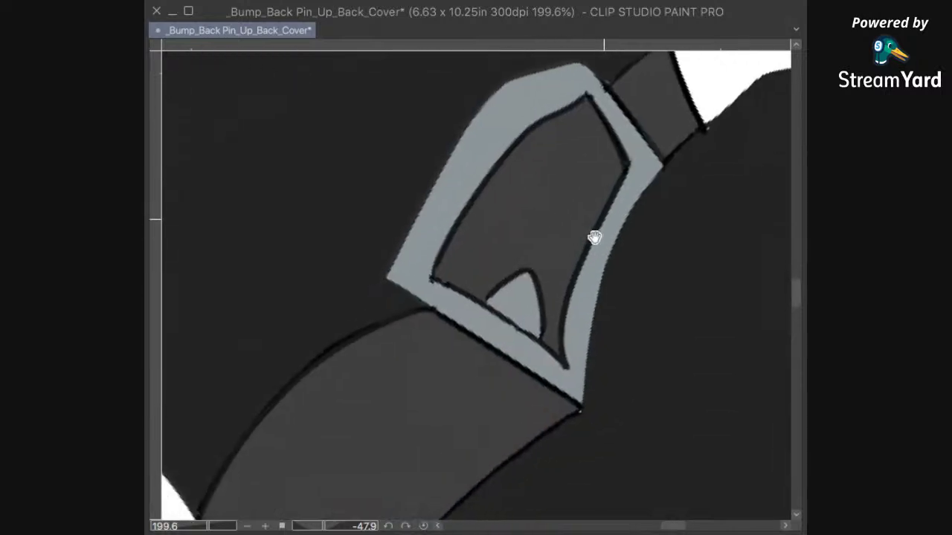
pyautogui.moveTo(559, 379); pyautogui.dragTo(609, 254)
pyautogui.hotkey('ctrl', '@')
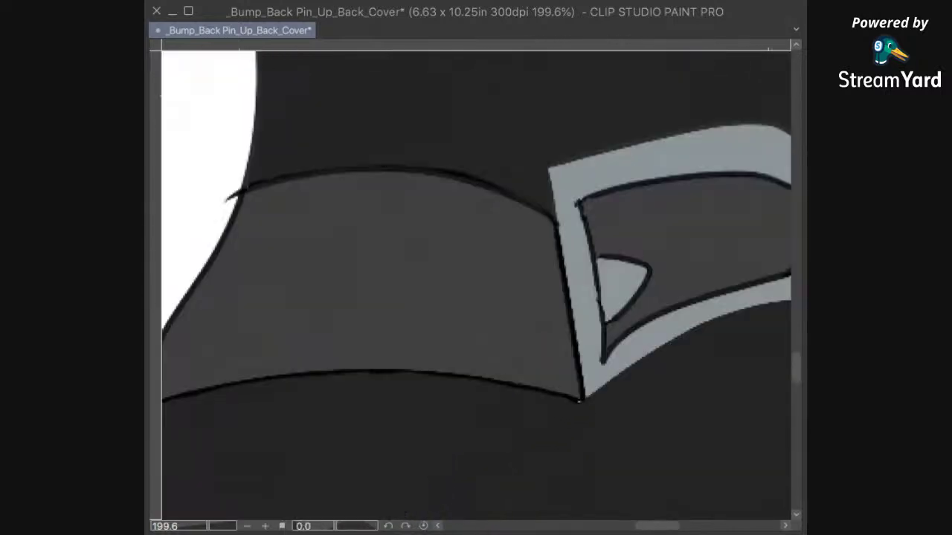
# Step: Fill the dark grey foot area of the right boot, between the strap and the sole, with black
pyautogui.scroll(-6, 737, 232)
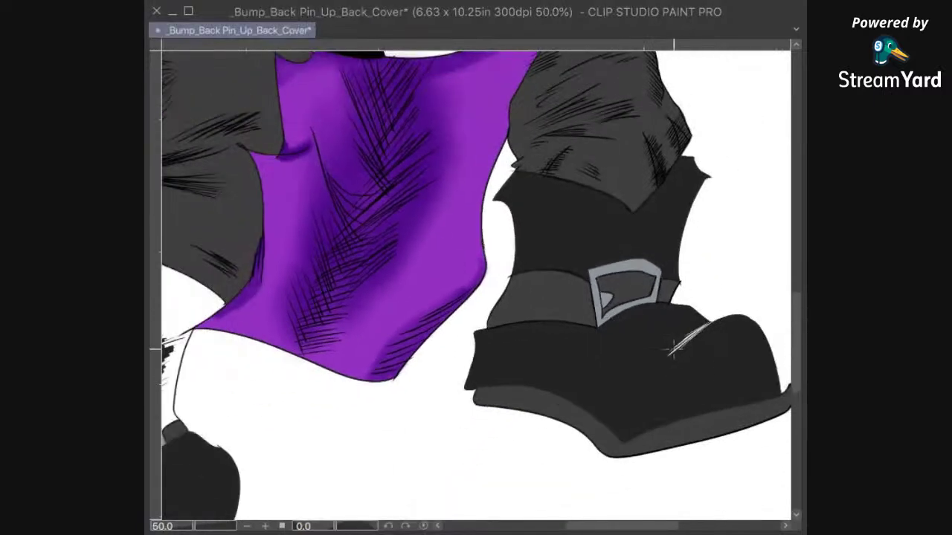
pyautogui.moveTo(709, 445); pyautogui.dragTo(608, 418)
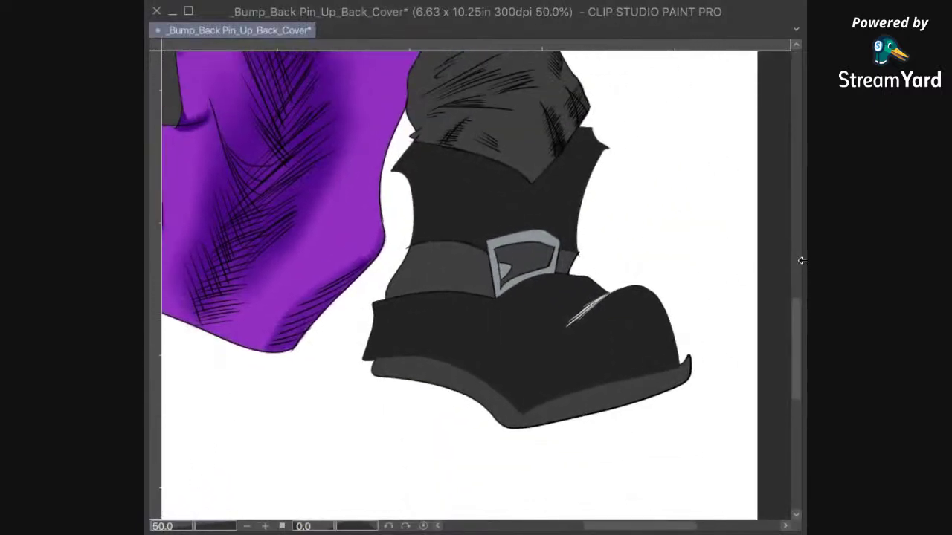
pyautogui.scroll(4, 648, 404)
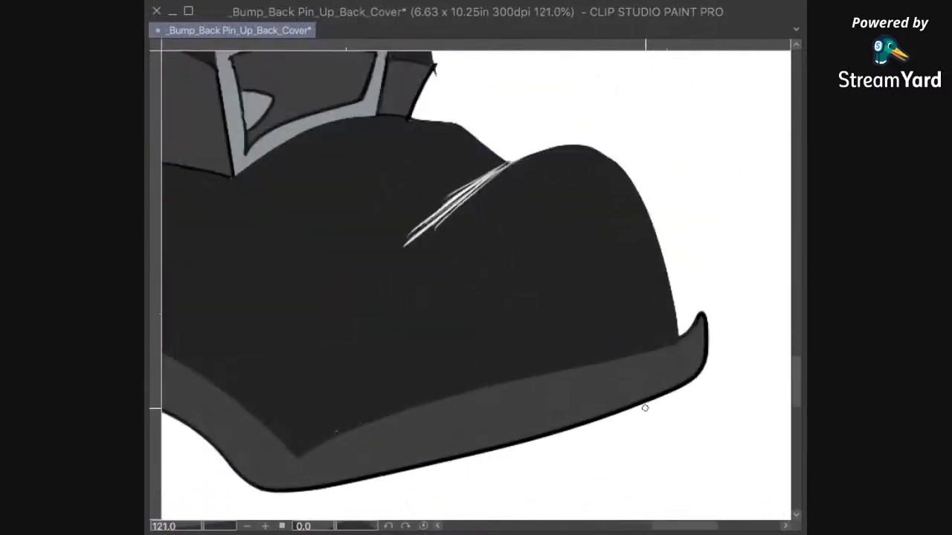
pyautogui.moveTo(584, 421); pyautogui.dragTo(799, 316)
pyautogui.moveTo(421, 392); pyautogui.dragTo(657, 420)
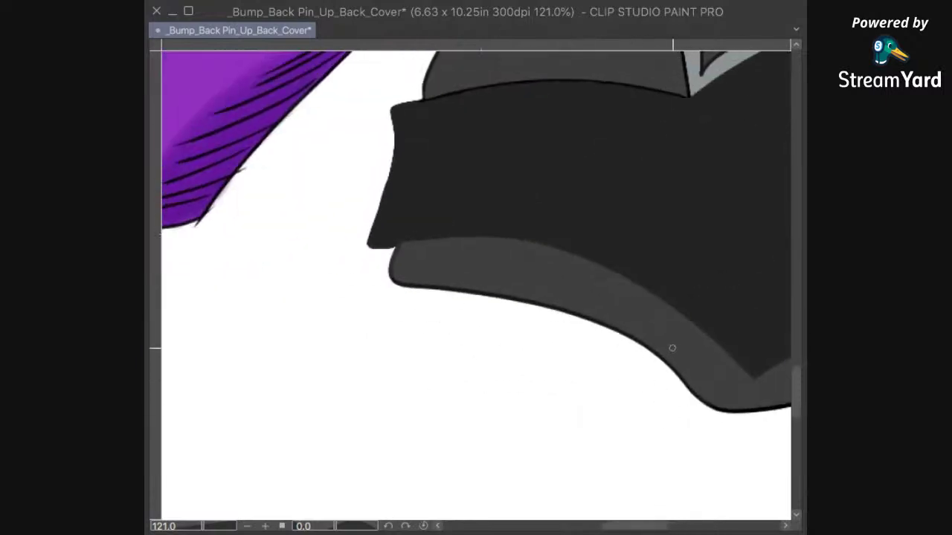
pyautogui.scroll(1, 672, 348)
pyautogui.moveTo(714, 315)
pyautogui.mouseDown()
pyautogui.moveTo(610, 319)
pyautogui.moveTo(540, 421)
pyautogui.mouseUp()
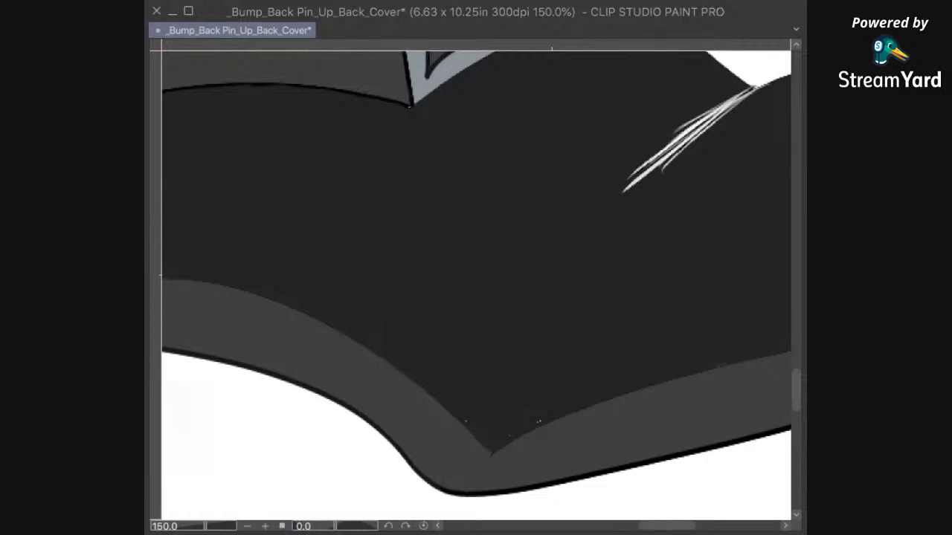
pyautogui.moveTo(400, 320); pyautogui.dragTo(400, 351)
pyautogui.click(487, 381)
pyautogui.press('super+d')
pyautogui.click(552, 275)
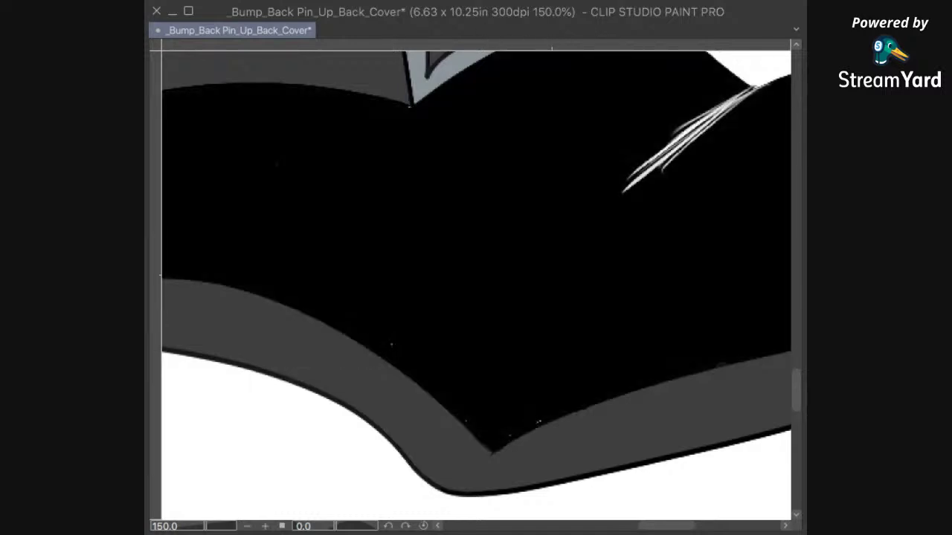
# Step: Compare the right boot's foot area in black and in dark grey by undoing and redoing the fill
pyautogui.hotkey('ctrl', 'z')
pyautogui.hotkey('ctrl', 'z')
pyautogui.hotkey('ctrl', 'y')
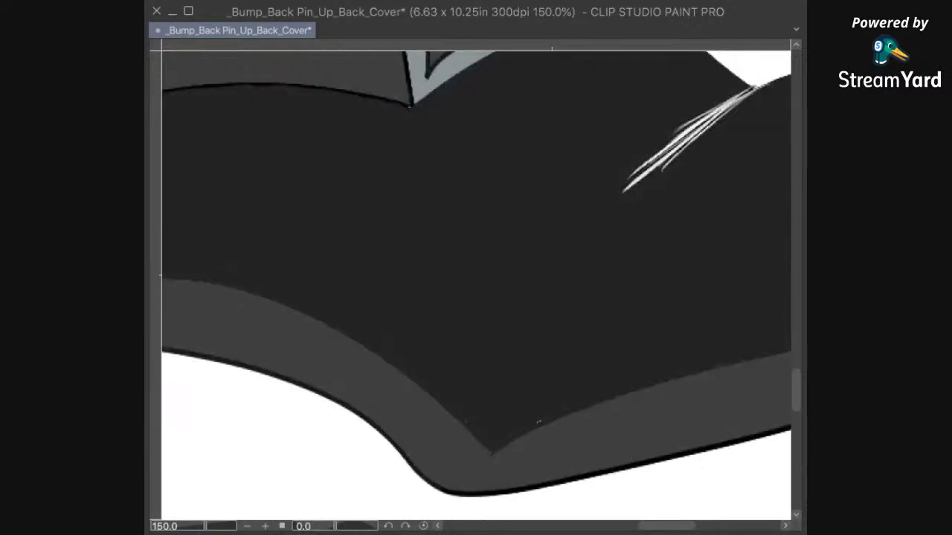
pyautogui.hotkey('ctrl', 'y')
pyautogui.hotkey('ctrl', 'z')
pyautogui.hotkey('ctrl', 'y')
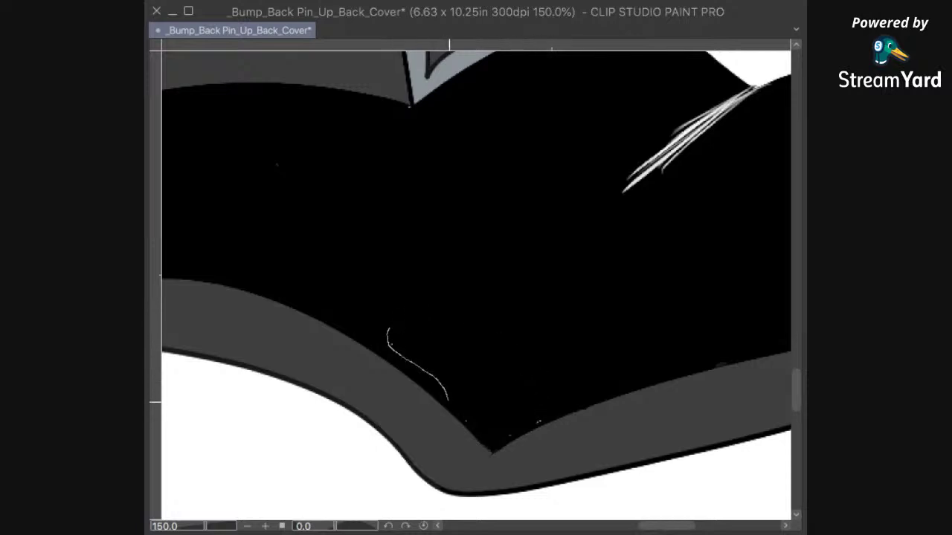
# Step: Lasso and fill the stray specks above the sole's V-shaped notch with black, clear the selection and refill the foot area dark grey
pyautogui.moveTo(539, 423)
pyautogui.mouseDown()
pyautogui.moveTo(546, 391)
pyautogui.moveTo(455, 339)
pyautogui.mouseUp()
pyautogui.moveTo(513, 422); pyautogui.dragTo(519, 426)
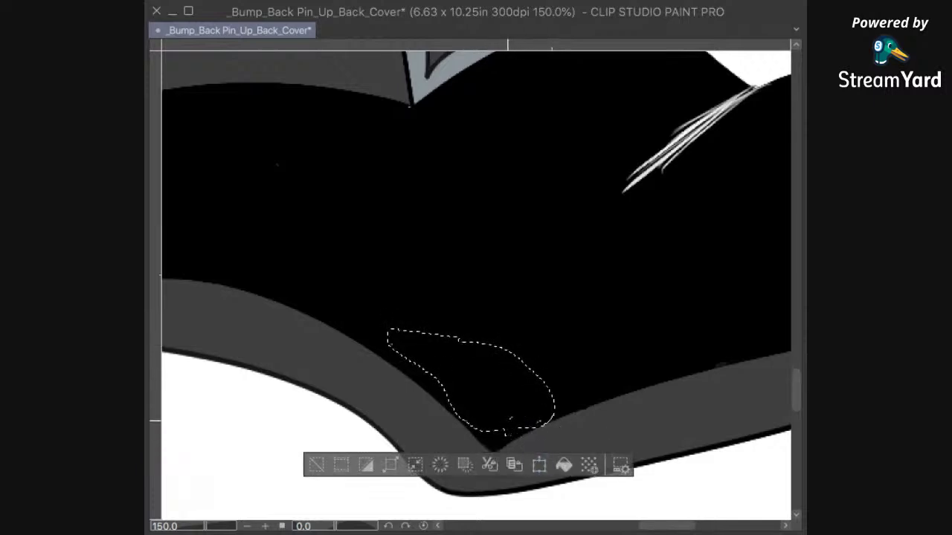
pyautogui.click(562, 464)
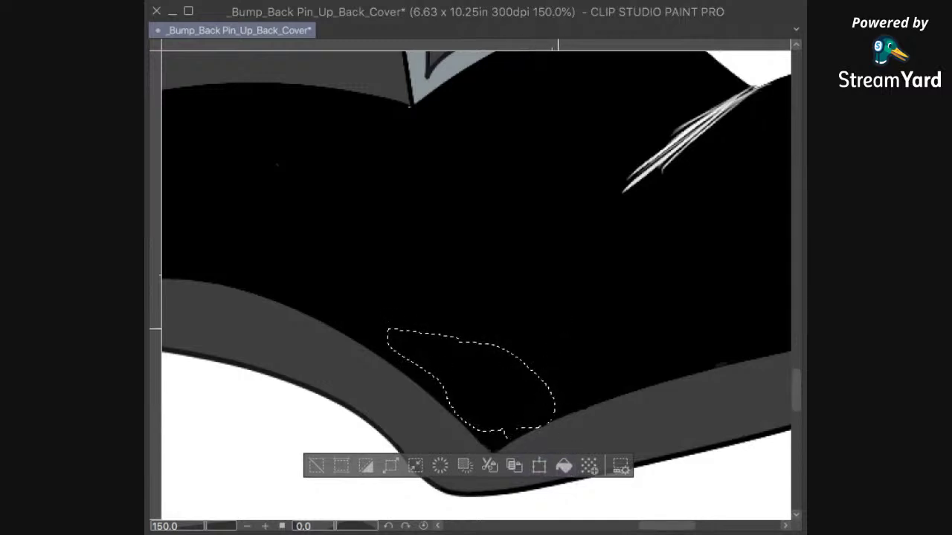
pyautogui.hotkey('ctrl', 'd')
pyautogui.click(277, 165)
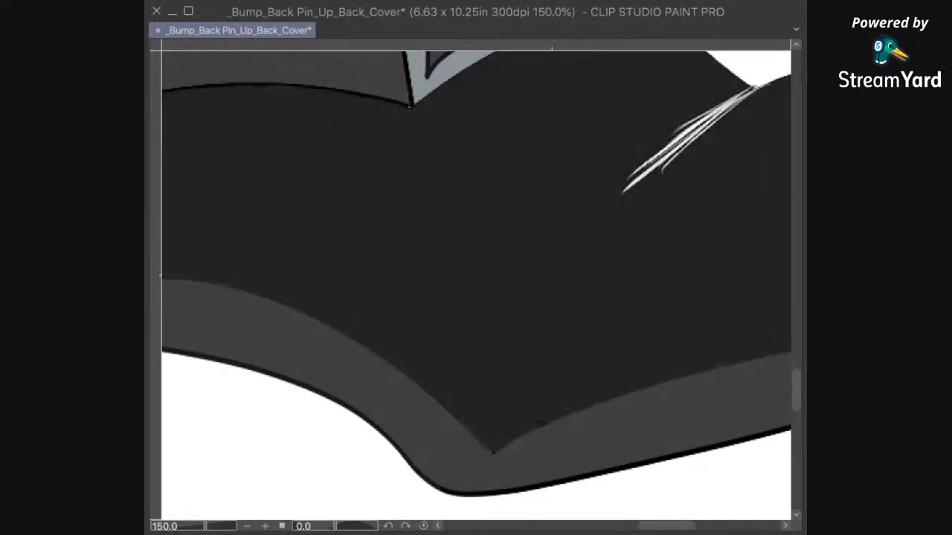
# Step: Try to lasso and fill the black specks along the left slope of the right boot sole's V-shaped notch
pyautogui.scroll(5, 612, 410)
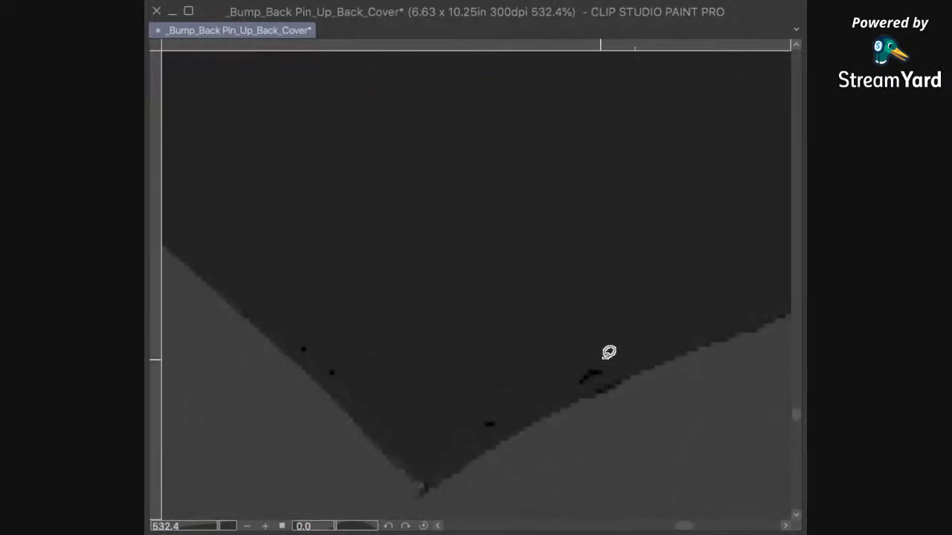
pyautogui.moveTo(594, 342)
pyautogui.mouseDown()
pyautogui.moveTo(478, 424)
pyautogui.moveTo(586, 390)
pyautogui.moveTo(598, 343)
pyautogui.mouseUp()
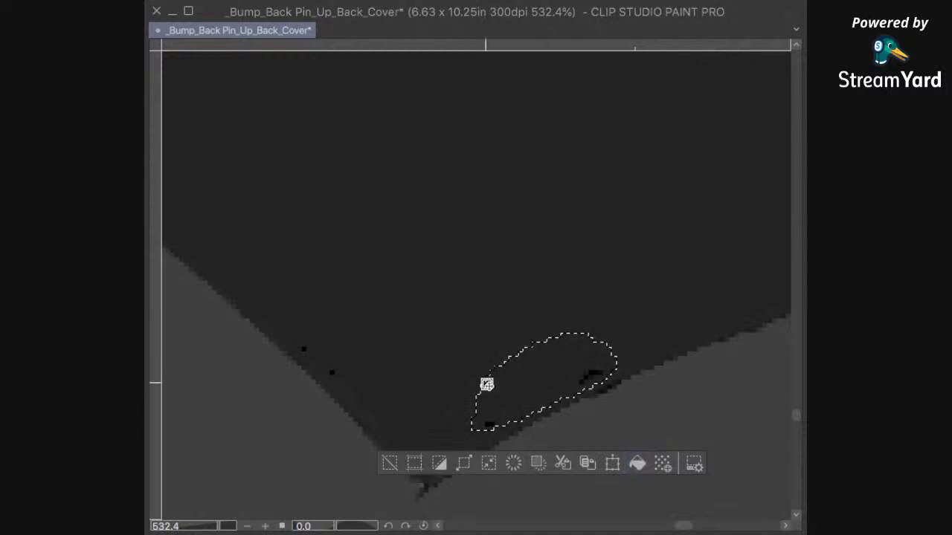
pyautogui.moveTo(297, 296)
pyautogui.mouseDown()
pyautogui.moveTo(321, 378)
pyautogui.moveTo(397, 406)
pyautogui.moveTo(358, 325)
pyautogui.mouseUp()
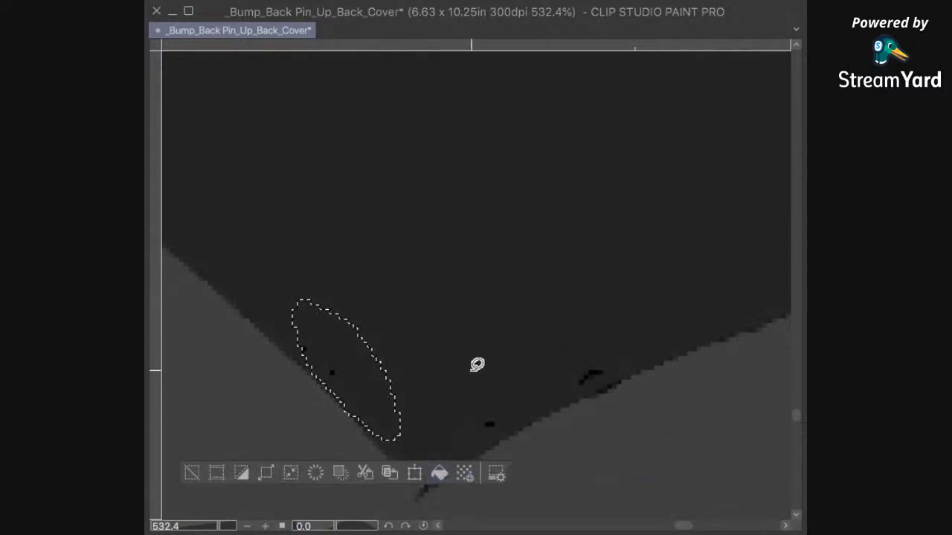
pyautogui.click(469, 301)
pyautogui.moveTo(344, 295)
pyautogui.mouseDown()
pyautogui.moveTo(299, 322)
pyautogui.moveTo(339, 330)
pyautogui.mouseUp()
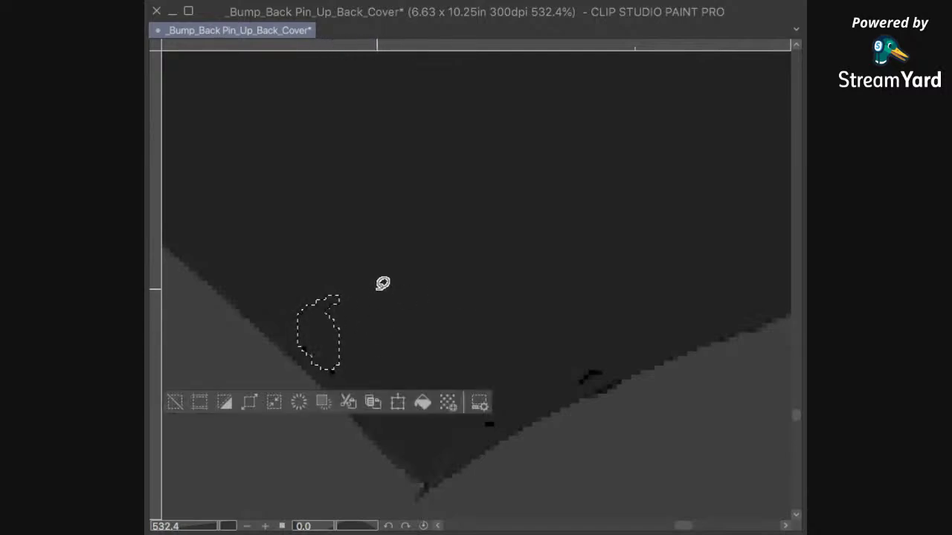
pyautogui.press('Down')
pyautogui.press('Down')
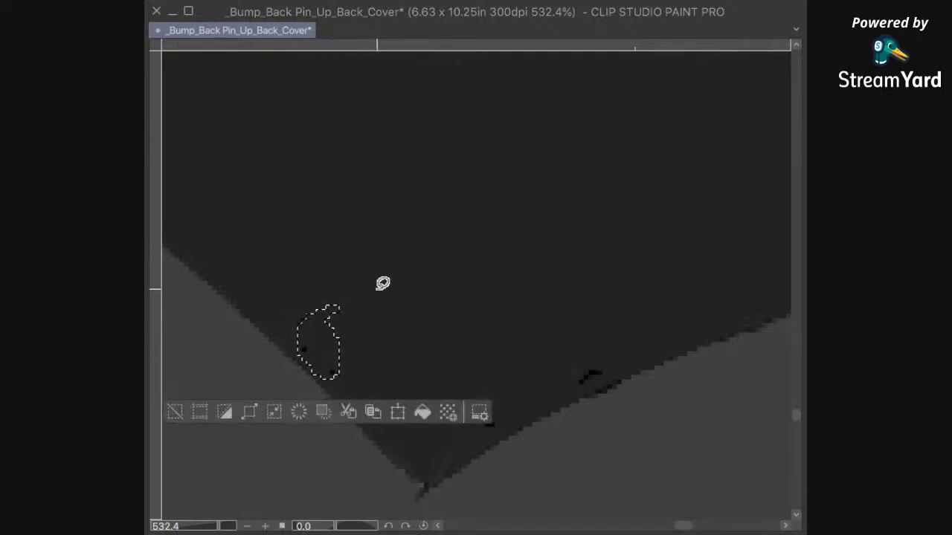
pyautogui.click(422, 412)
pyautogui.click(432, 336)
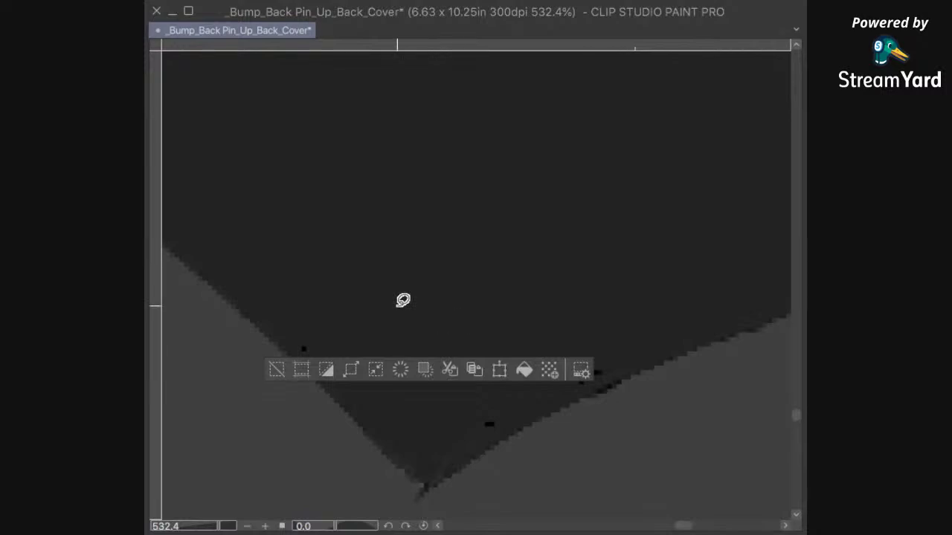
# Step: Try to fill the black specks just above the tip of the V-shaped notch and undo the resulting black fill
pyautogui.click(612, 285)
pyautogui.moveTo(440, 362)
pyautogui.mouseDown()
pyautogui.moveTo(419, 413)
pyautogui.moveTo(451, 476)
pyautogui.moveTo(513, 411)
pyautogui.moveTo(441, 364)
pyautogui.mouseUp()
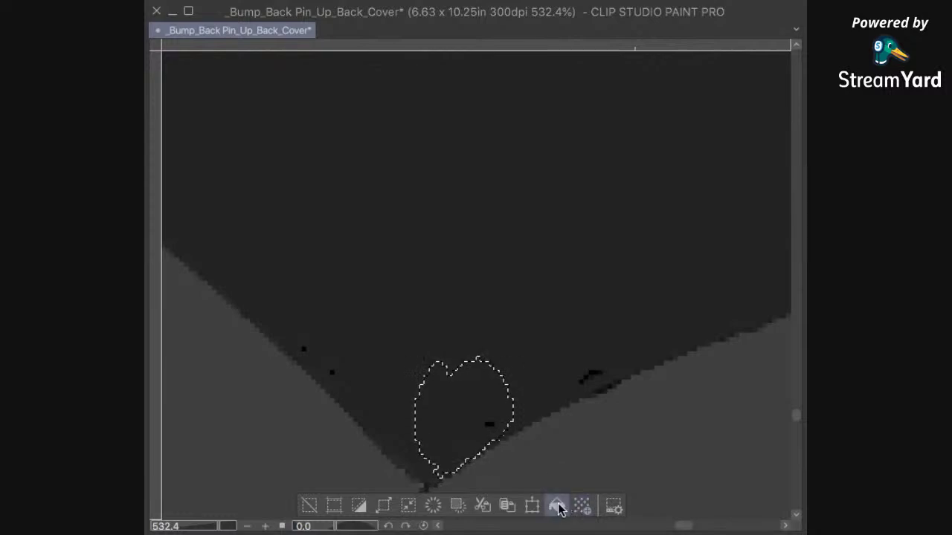
pyautogui.click(580, 448)
pyautogui.click(593, 411)
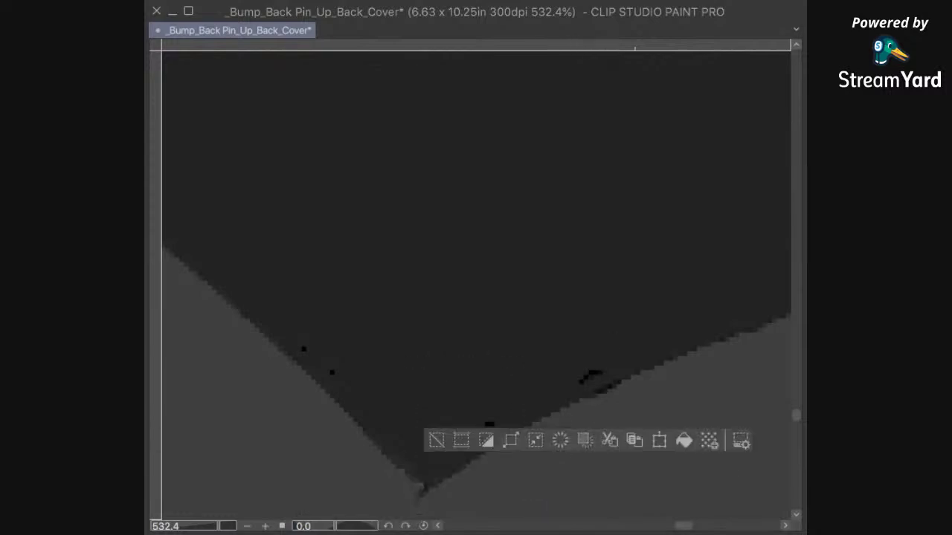
pyautogui.click(683, 440)
pyautogui.press('i')
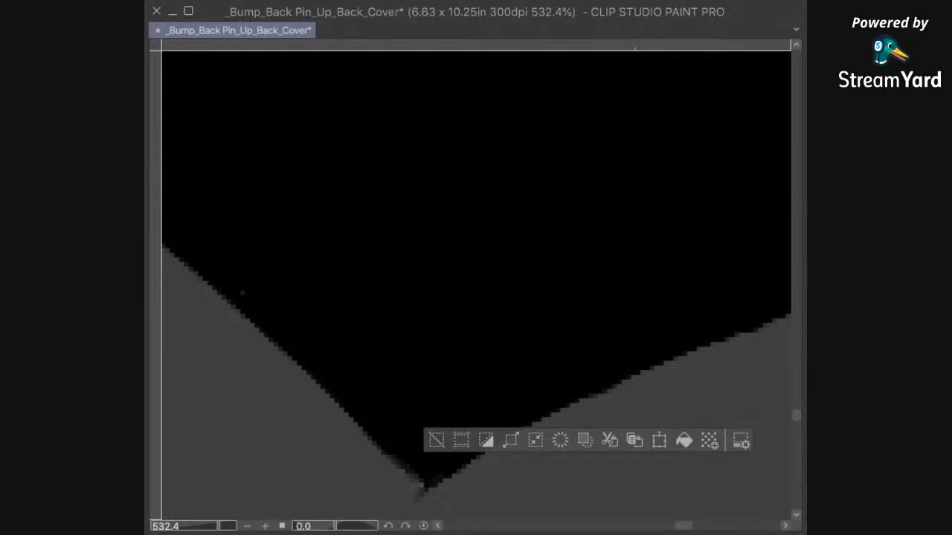
pyautogui.press('super+z')
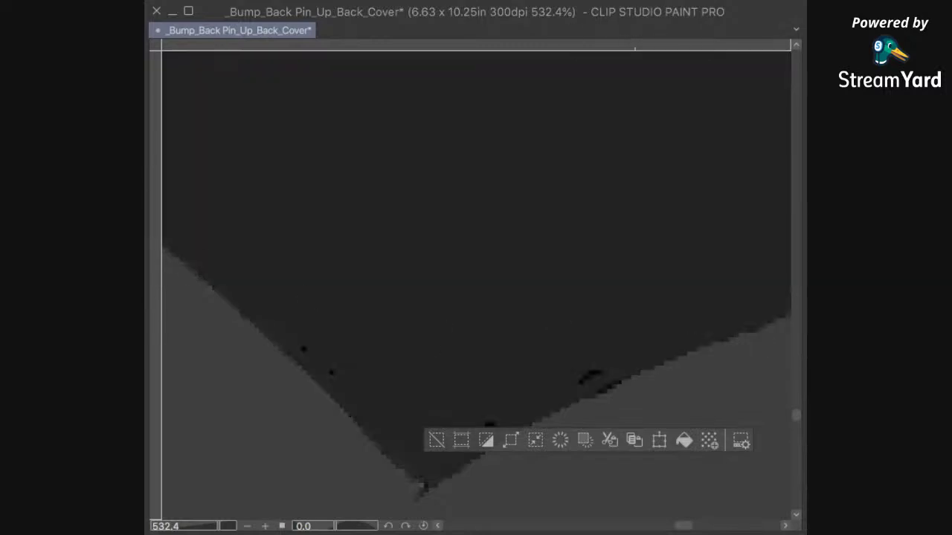
# Step: Lasso the black specks above the V-shaped notch and along its right slope, fill them dark grey and clear the selection
pyautogui.moveTo(435, 262)
pyautogui.mouseDown()
pyautogui.moveTo(320, 290)
pyautogui.moveTo(296, 343)
pyautogui.moveTo(323, 380)
pyautogui.moveTo(435, 450)
pyautogui.moveTo(481, 449)
pyautogui.moveTo(616, 366)
pyautogui.moveTo(521, 282)
pyautogui.mouseUp()
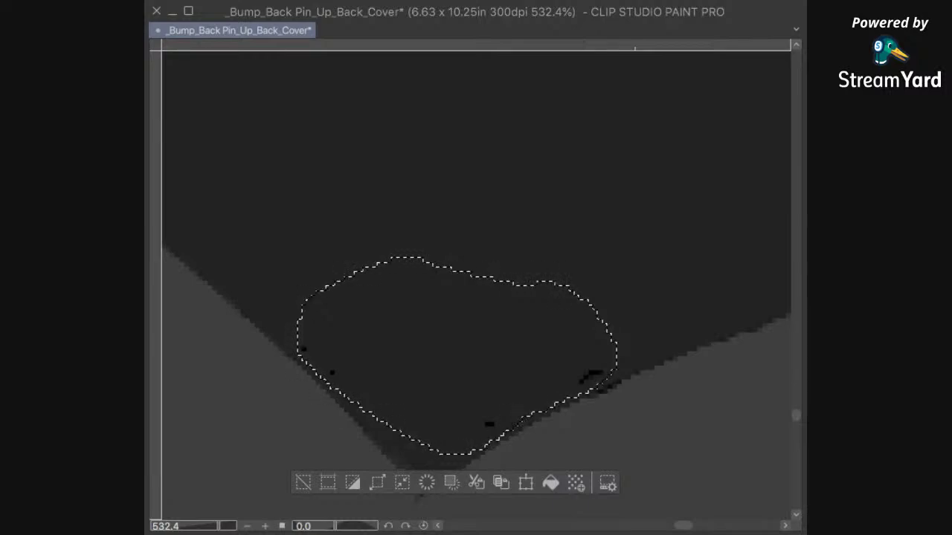
pyautogui.click(550, 484)
pyautogui.hotkey('ctrl', 'd')
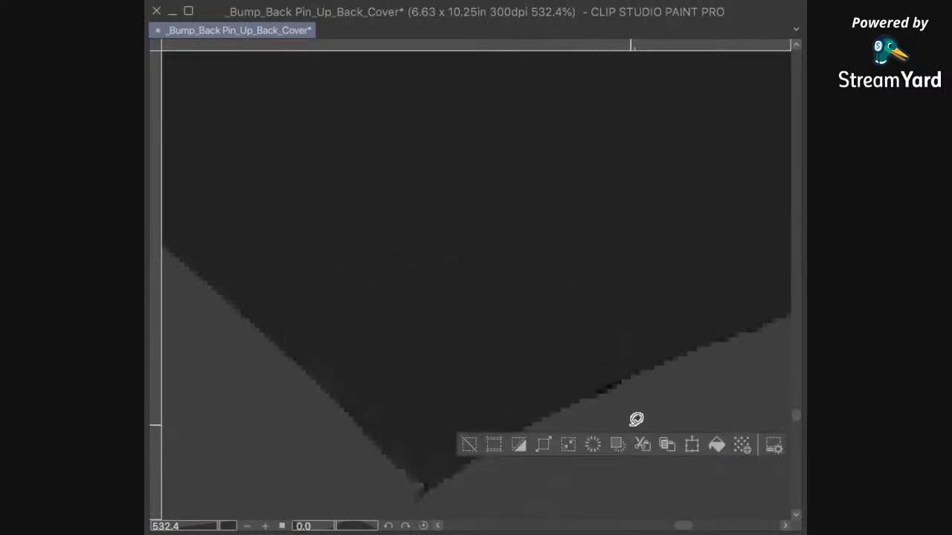
pyautogui.moveTo(543, 380)
pyautogui.mouseDown()
pyautogui.moveTo(624, 369)
pyautogui.moveTo(604, 391)
pyautogui.moveTo(545, 380)
pyautogui.mouseUp()
pyautogui.click(680, 427)
pyautogui.hotkey('ctrl', 'd')
# Step: Lasso and fill the edge area on the notch's left slope with dark grey, and save the file
pyautogui.moveTo(265, 246)
pyautogui.mouseDown()
pyautogui.moveTo(236, 290)
pyautogui.moveTo(257, 249)
pyautogui.mouseUp()
pyautogui.hotkey('ctrl', 'd')
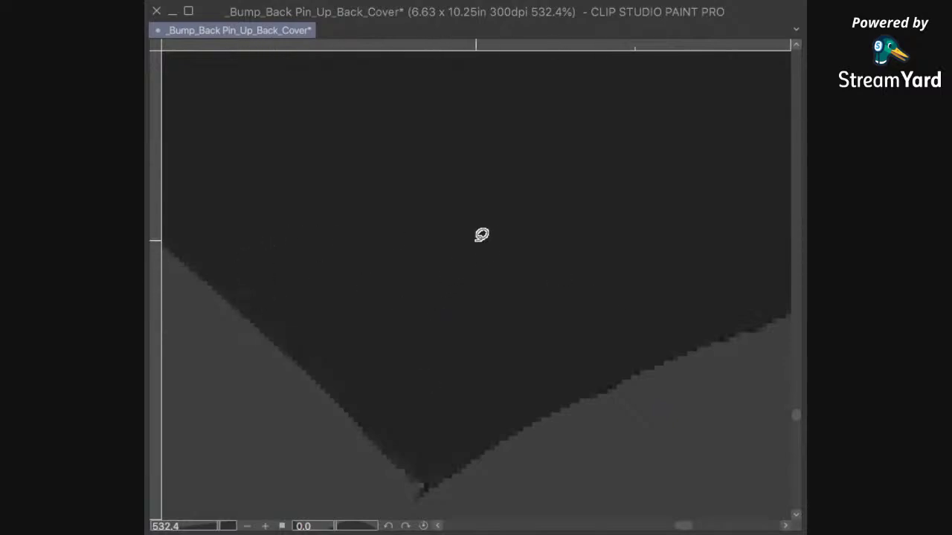
pyautogui.moveTo(249, 242)
pyautogui.mouseDown()
pyautogui.moveTo(229, 260)
pyautogui.moveTo(248, 240)
pyautogui.mouseUp()
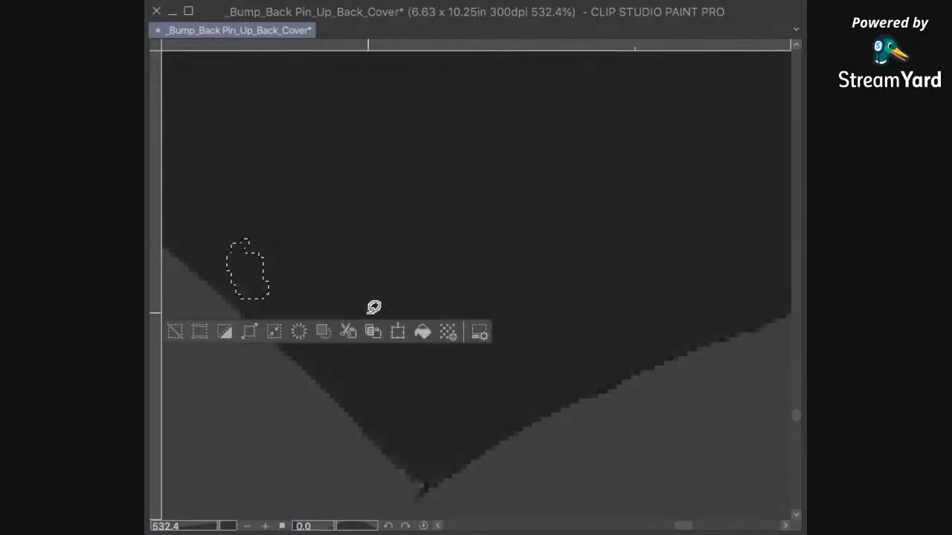
pyautogui.click(421, 329)
pyautogui.scroll(-1, 462, 192)
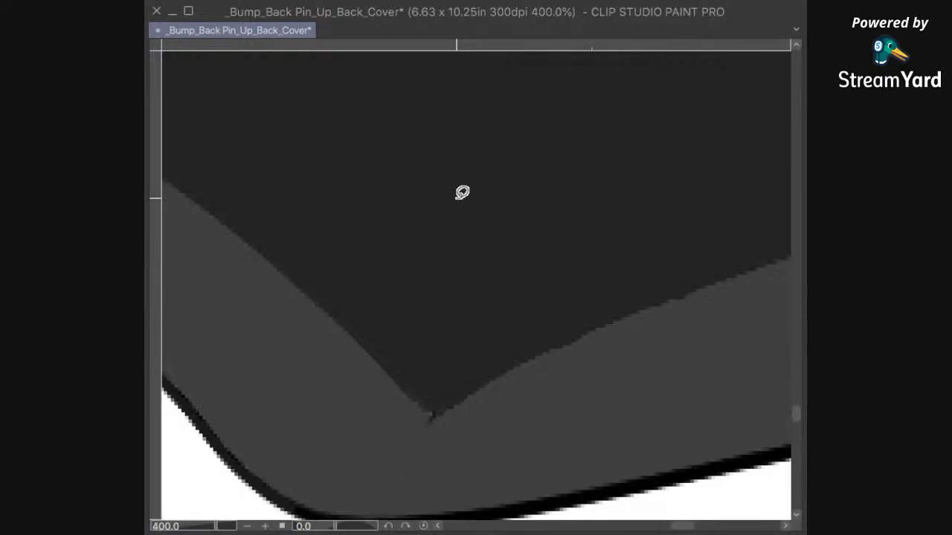
pyautogui.hotkey('ctrl', '0')
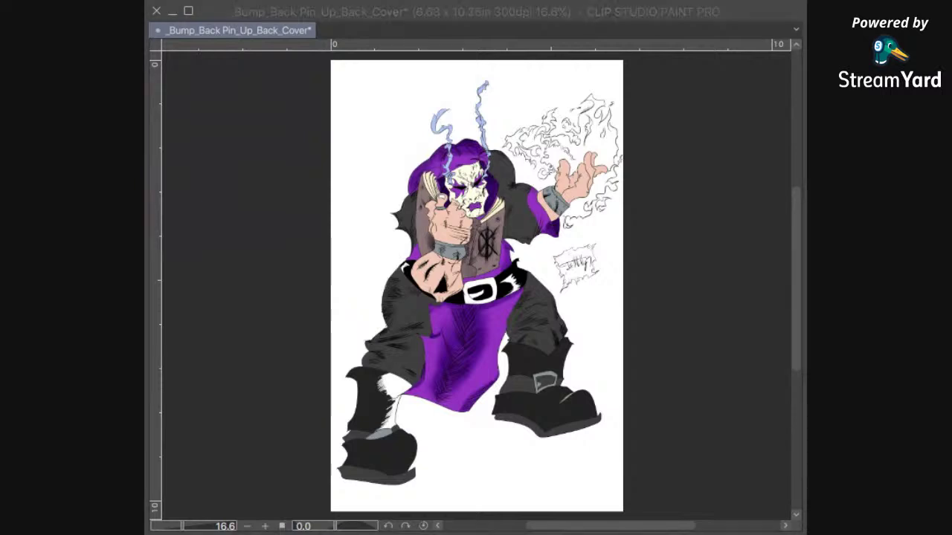
pyautogui.hotkey('ctrl', 's')
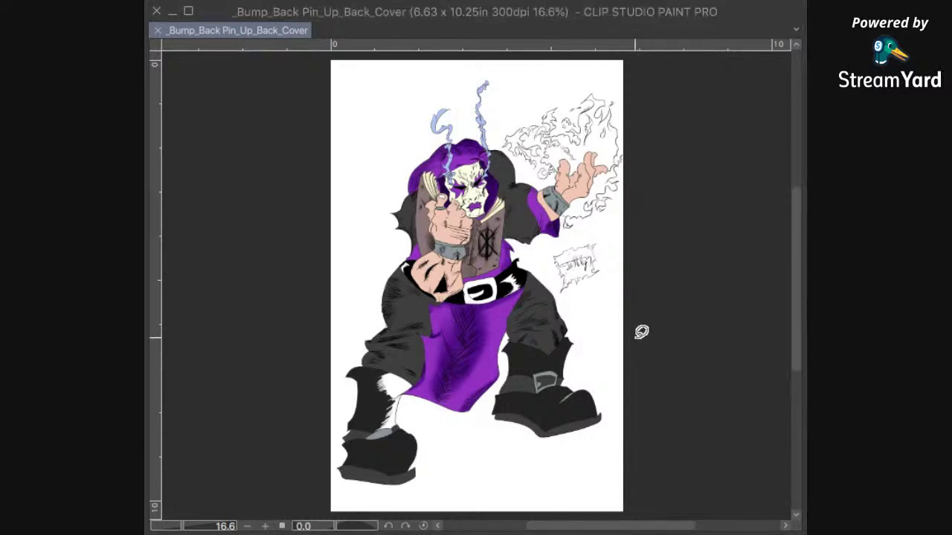
# Step: Lasso the white highlight on the left boot's shaft, try a dark grey fill in it and undo the fill
pyautogui.moveTo(623, 273); pyautogui.dragTo(670, 284)
pyautogui.moveTo(583, 440); pyautogui.dragTo(690, 265)
pyautogui.moveTo(610, 357); pyautogui.dragTo(756, 333)
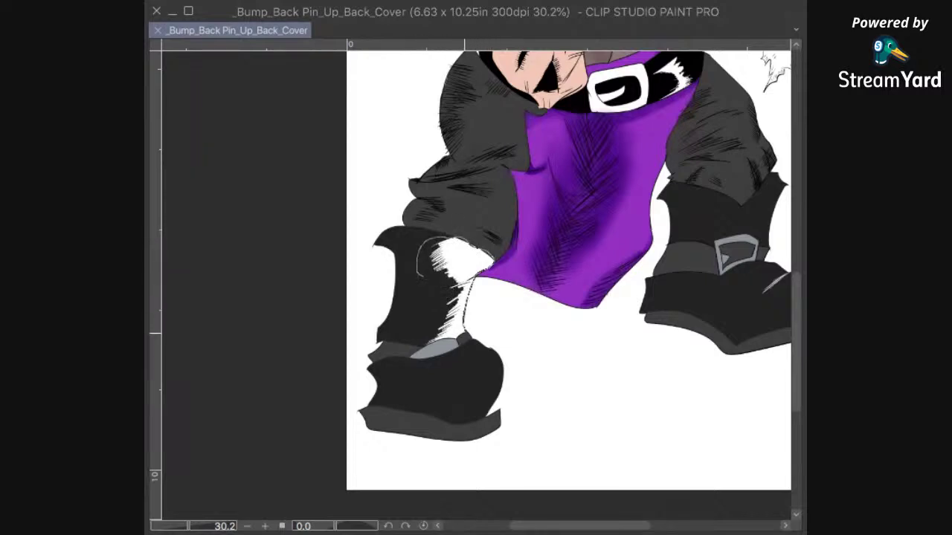
pyautogui.moveTo(423, 345); pyautogui.dragTo(425, 345)
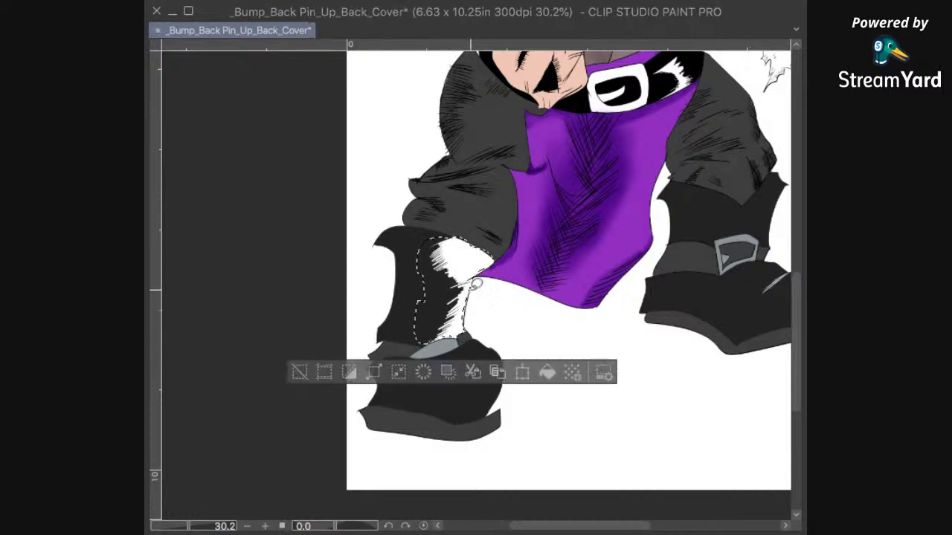
pyautogui.click(547, 372)
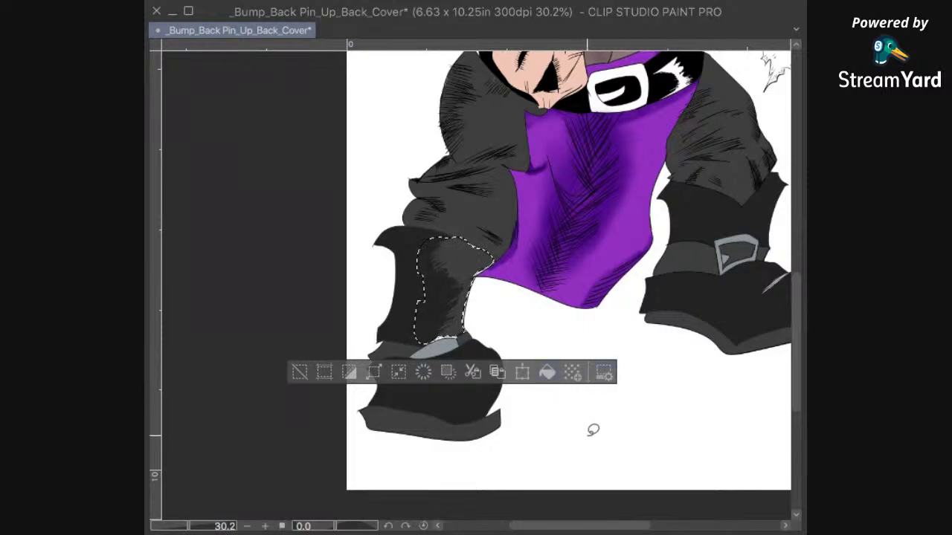
pyautogui.press('super+z')
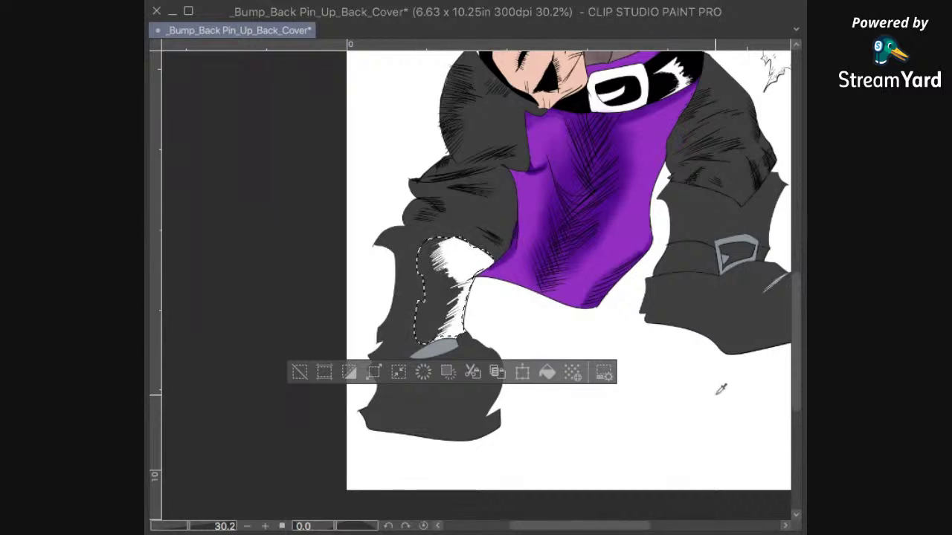
# Step: Fill the selected highlight on the left boot's shaft with mid grey, clear the selection and save the file
pyautogui.click(548, 372)
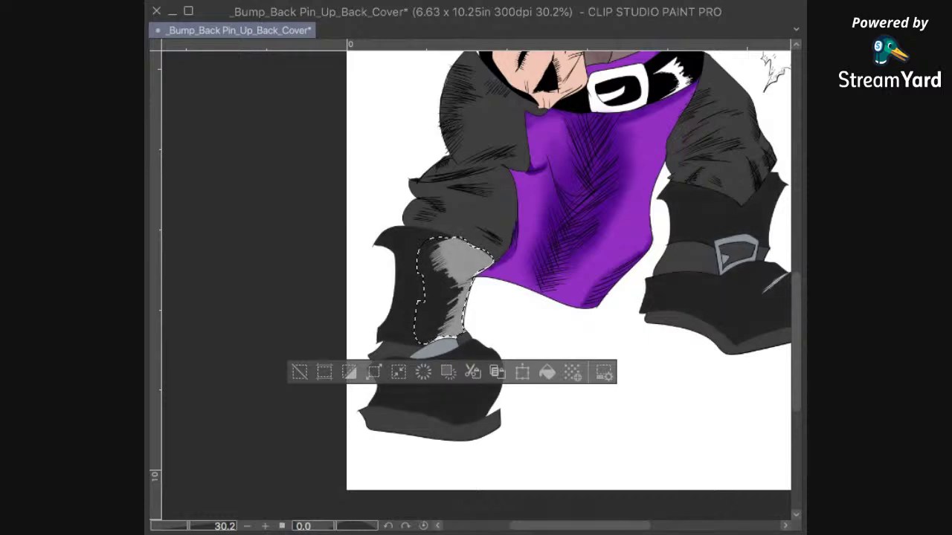
pyautogui.click(367, 190)
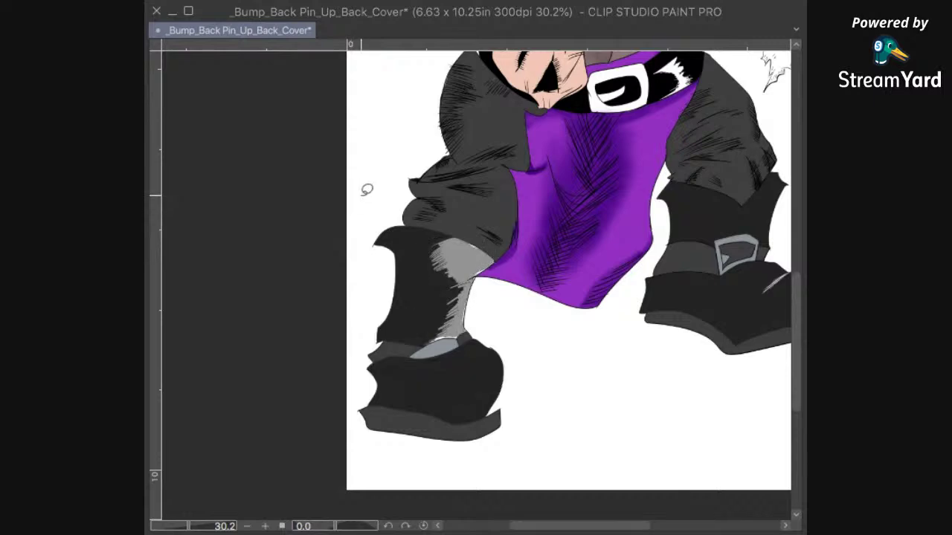
pyautogui.hotkey('ctrl', '0')
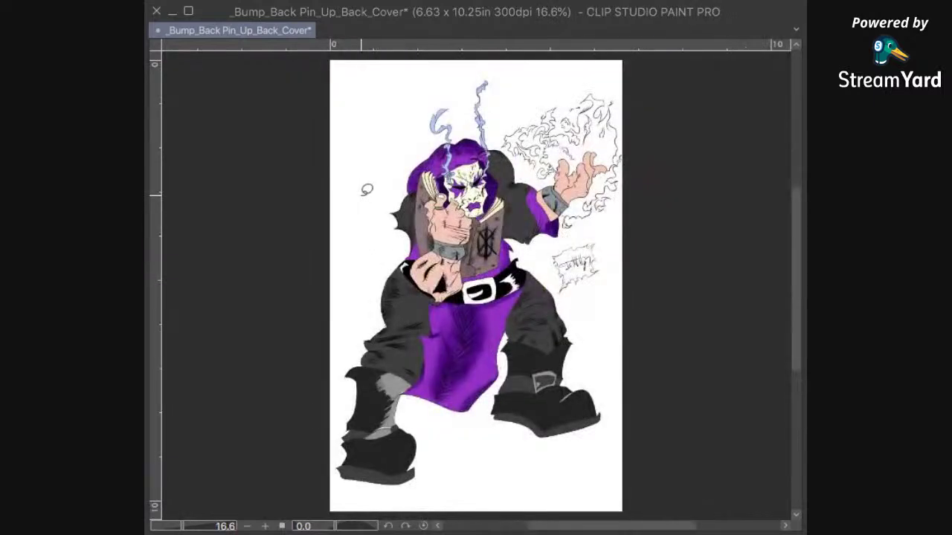
pyautogui.press('super+s')
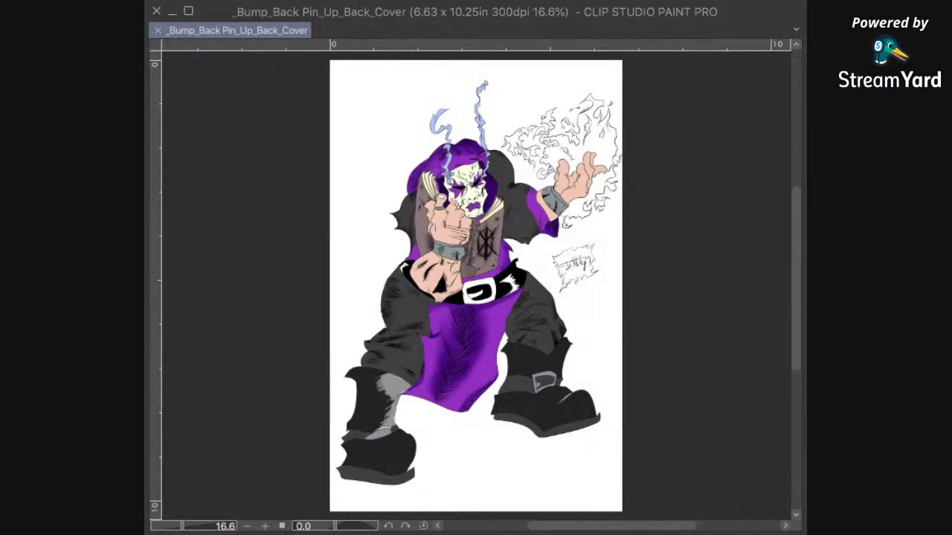
# Step: Compare the full artwork with the line art hidden and with the flat colors hidden, and restore the complete view
pyautogui.hotkey('ctrl', 'z')
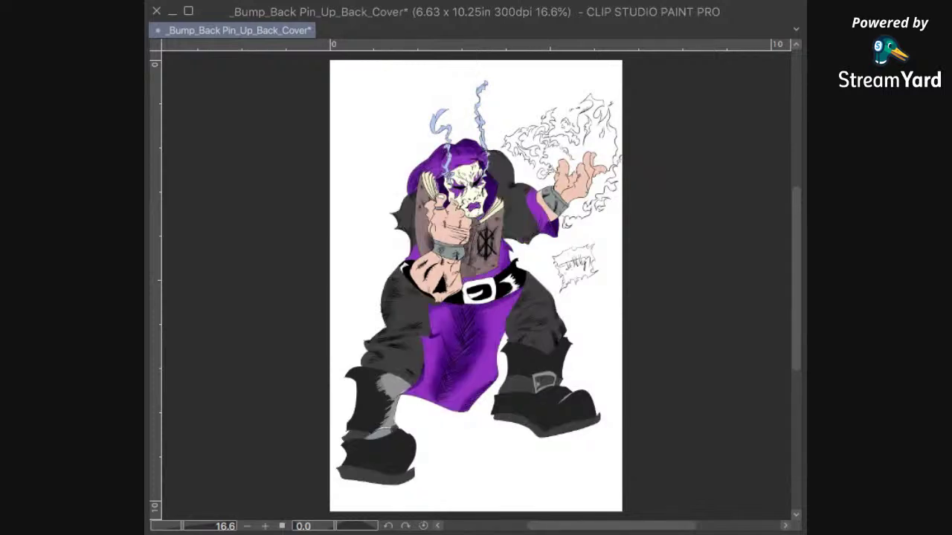
pyautogui.hotkey('ctrl', 'z')
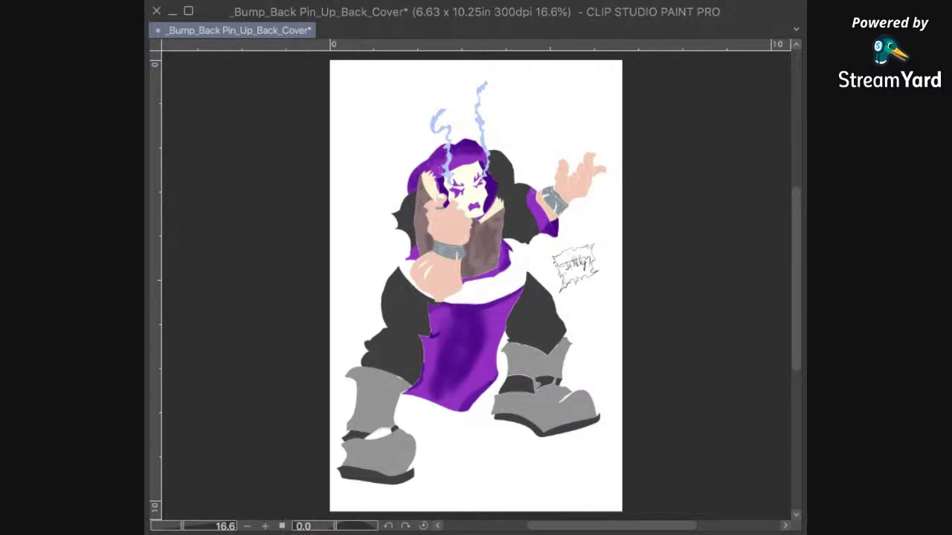
pyautogui.hotkey('ctrl', 'y')
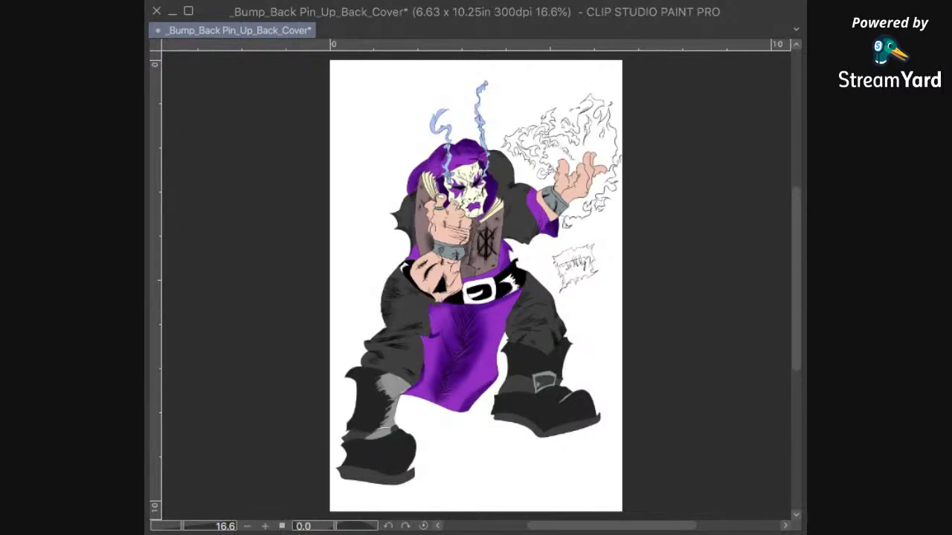
pyautogui.hotkey('ctrl', 'z')
pyautogui.hotkey('ctrl', 'y')
pyautogui.hotkey('ctrl', 'z')
pyautogui.hotkey('ctrl', 'y')
pyautogui.hotkey('ctrl', 'z')
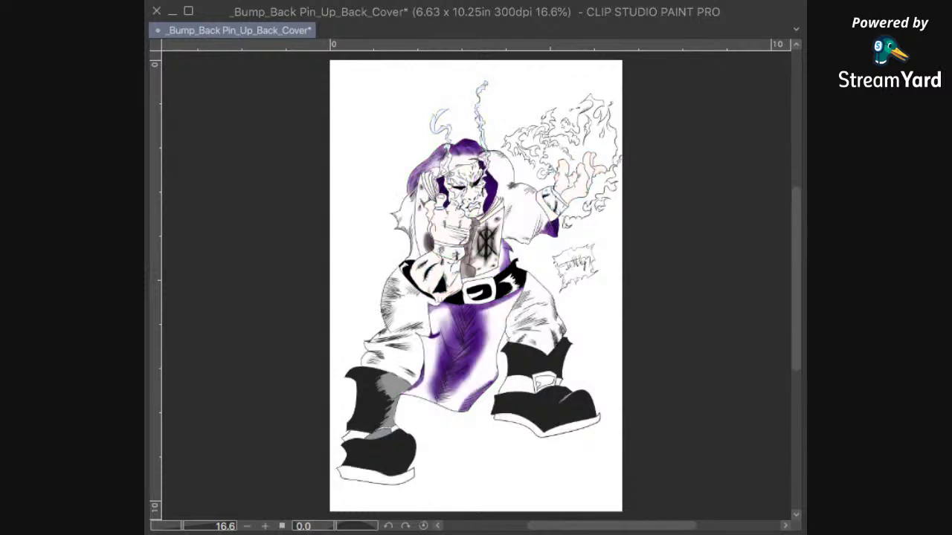
pyautogui.hotkey('ctrl', 'y')
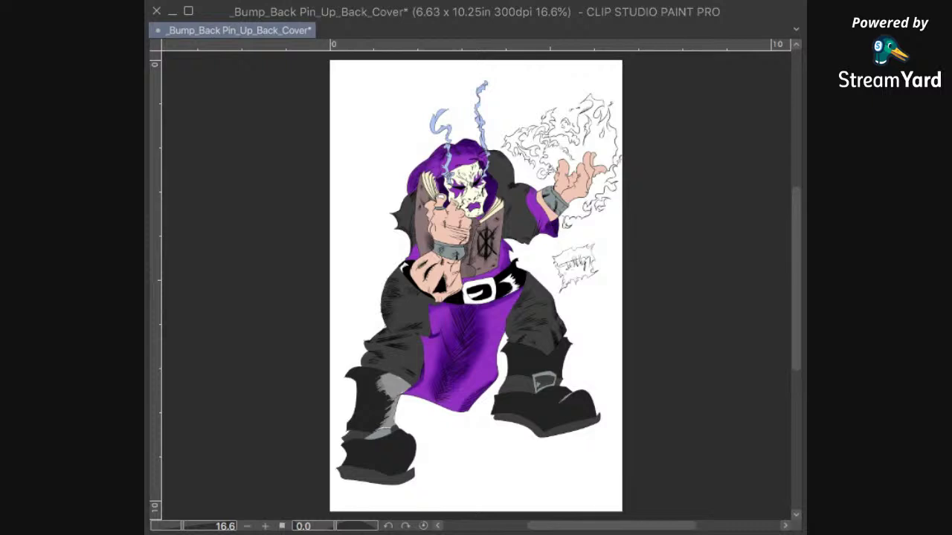
# Step: Revert the boots' dark grey fills to black and the left boot's highlight to white, and clear the selection
pyautogui.hotkey('ctrl', 'y')
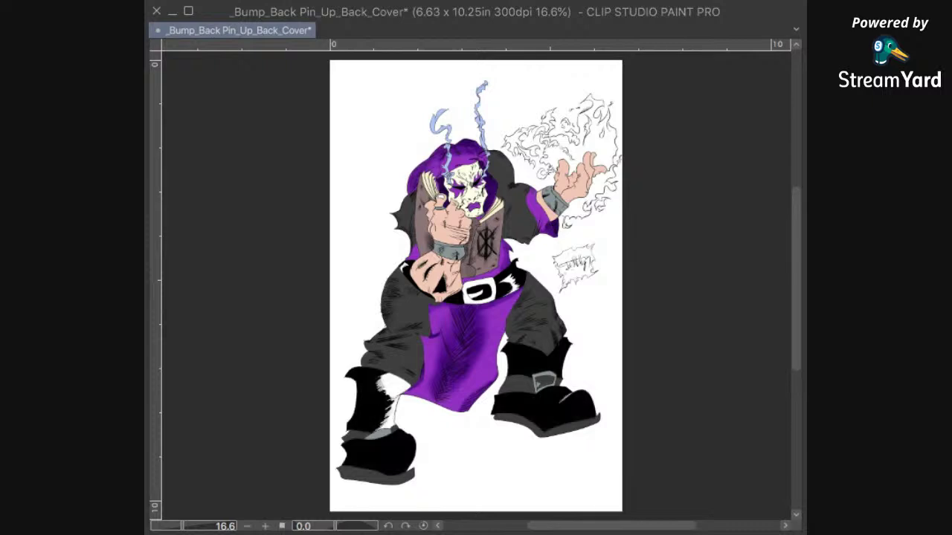
pyautogui.hotkey('ctrl', 'y')
pyautogui.scroll(5, 396, 368)
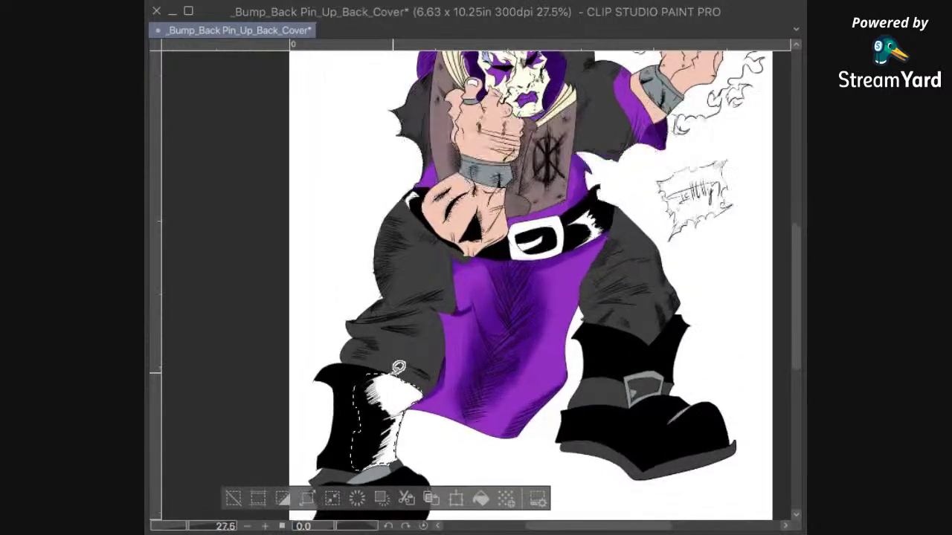
pyautogui.moveTo(467, 407); pyautogui.dragTo(544, 275)
pyautogui.hotkey('ctrl', 'd')
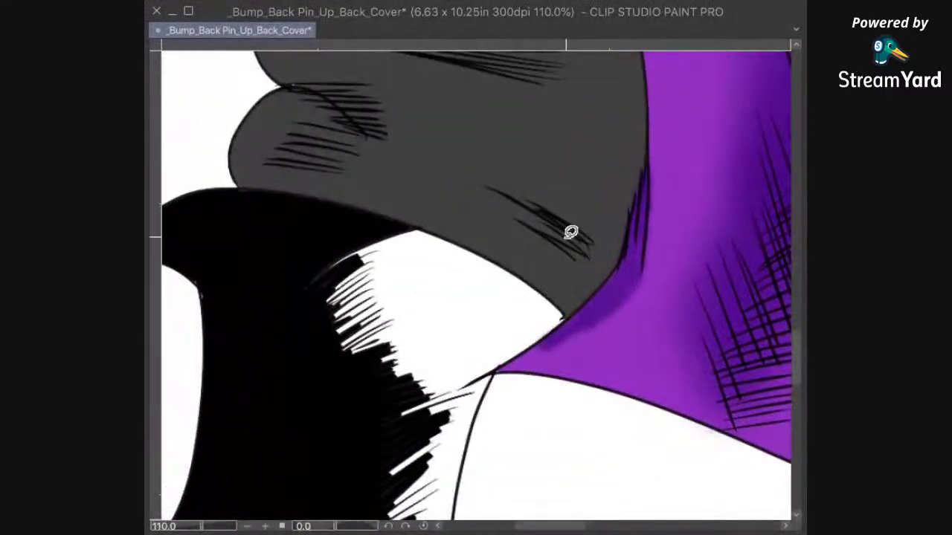
pyautogui.moveTo(276, 314); pyautogui.dragTo(354, 256)
pyautogui.hotkey('ctrl', 'z')
pyautogui.moveTo(269, 308); pyautogui.dragTo(370, 235)
pyautogui.moveTo(440, 239)
pyautogui.mouseDown()
pyautogui.moveTo(529, 281)
pyautogui.moveTo(555, 327)
pyautogui.moveTo(496, 370)
pyautogui.moveTo(479, 403)
pyautogui.moveTo(269, 324)
pyautogui.moveTo(270, 311)
pyautogui.mouseUp()
pyautogui.scroll(-5, 476, 282)
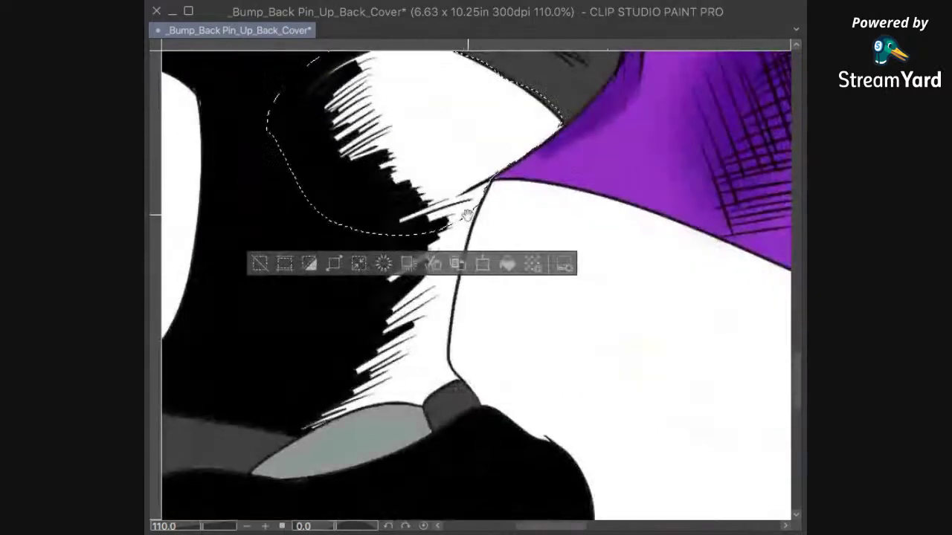
pyautogui.click(508, 263)
pyautogui.hotkey('ctrl', 'z')
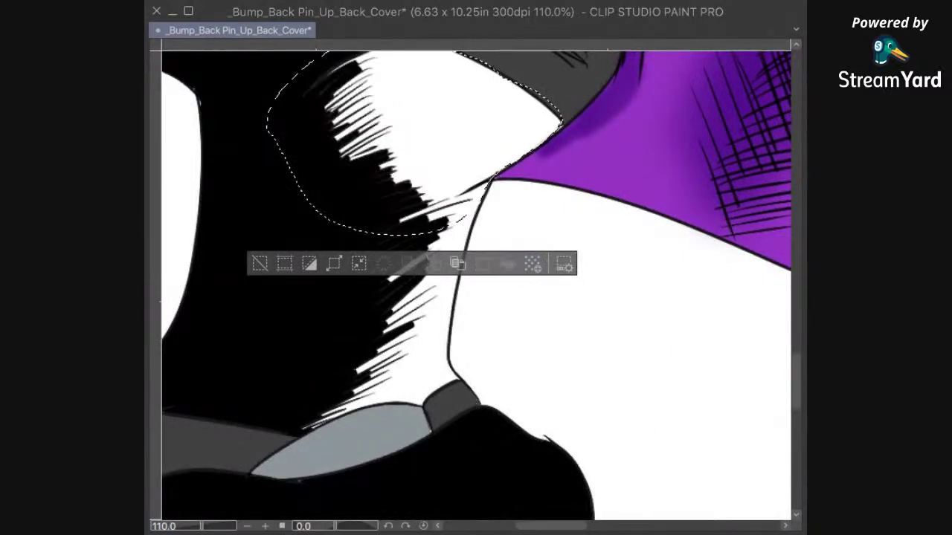
pyautogui.scroll(3, 691, 273)
pyautogui.hotkey('ctrl', 'd')
# Step: Lasso the upper part of the white highlight on the left boot's shaft, fill it with black and clear the selection
pyautogui.moveTo(395, 149)
pyautogui.mouseDown()
pyautogui.moveTo(323, 163)
pyautogui.moveTo(299, 232)
pyautogui.moveTo(411, 367)
pyautogui.moveTo(450, 370)
pyautogui.moveTo(475, 351)
pyautogui.moveTo(502, 290)
pyautogui.mouseUp()
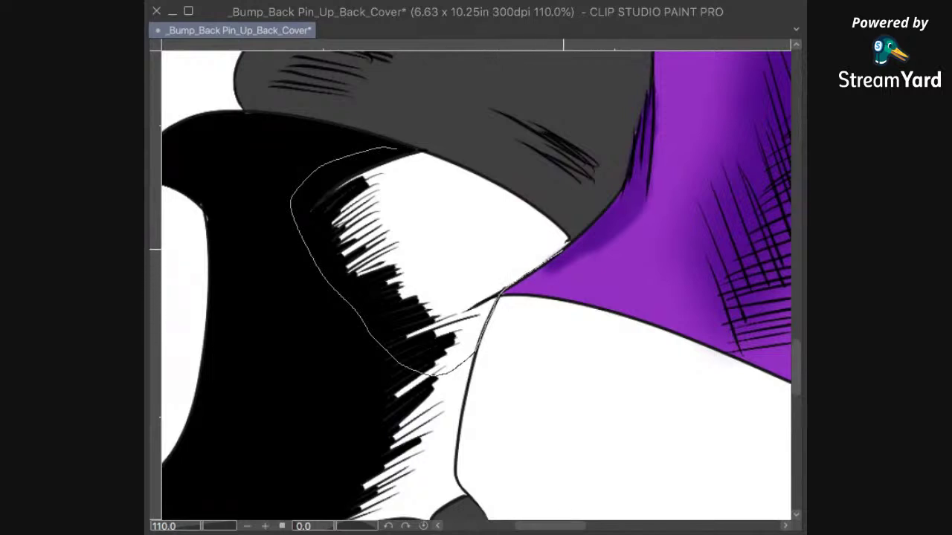
pyautogui.moveTo(567, 236)
pyautogui.mouseDown()
pyautogui.moveTo(513, 193)
pyautogui.moveTo(391, 147)
pyautogui.moveTo(401, 148)
pyautogui.mouseUp()
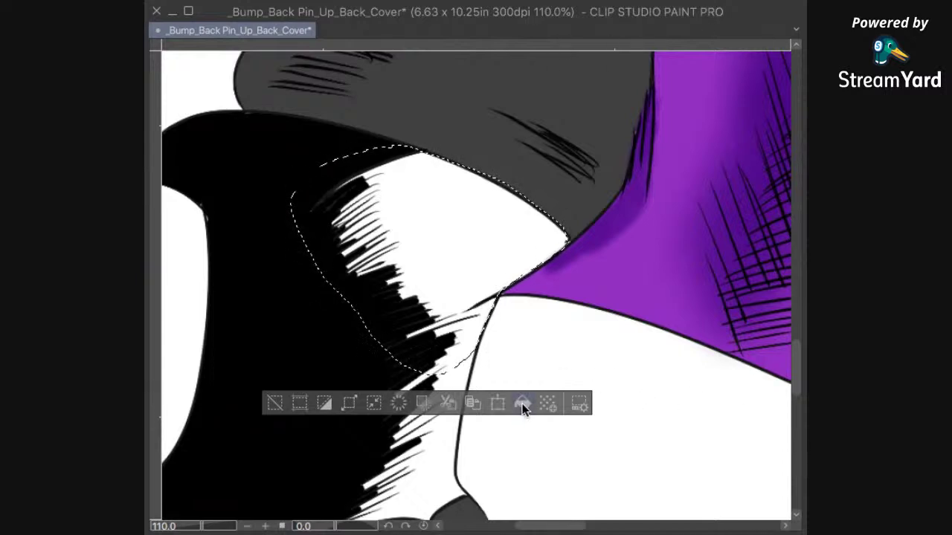
pyautogui.click(522, 403)
pyautogui.press('super+d')
# Step: Lasso the lower part of the left boot shaft's white highlight down to the strap, fill it with black and clear the selection
pyautogui.moveTo(589, 466); pyautogui.dragTo(654, 355)
pyautogui.moveTo(409, 306)
pyautogui.mouseDown()
pyautogui.moveTo(460, 243)
pyautogui.moveTo(518, 196)
pyautogui.moveTo(540, 243)
pyautogui.moveTo(525, 381)
pyautogui.mouseUp()
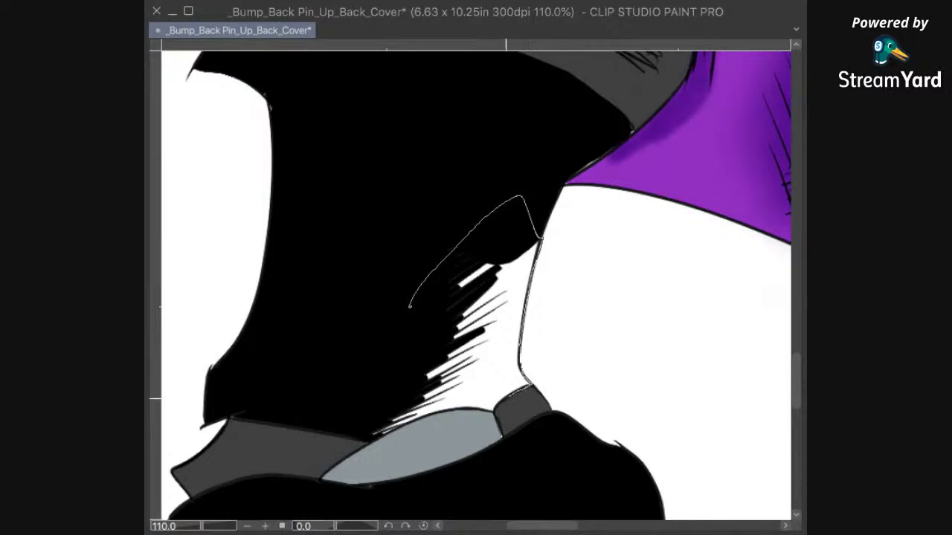
pyautogui.moveTo(492, 409)
pyautogui.mouseDown()
pyautogui.moveTo(363, 436)
pyautogui.moveTo(383, 316)
pyautogui.mouseUp()
pyautogui.click(539, 465)
pyautogui.hotkey('ctrl', 'd')
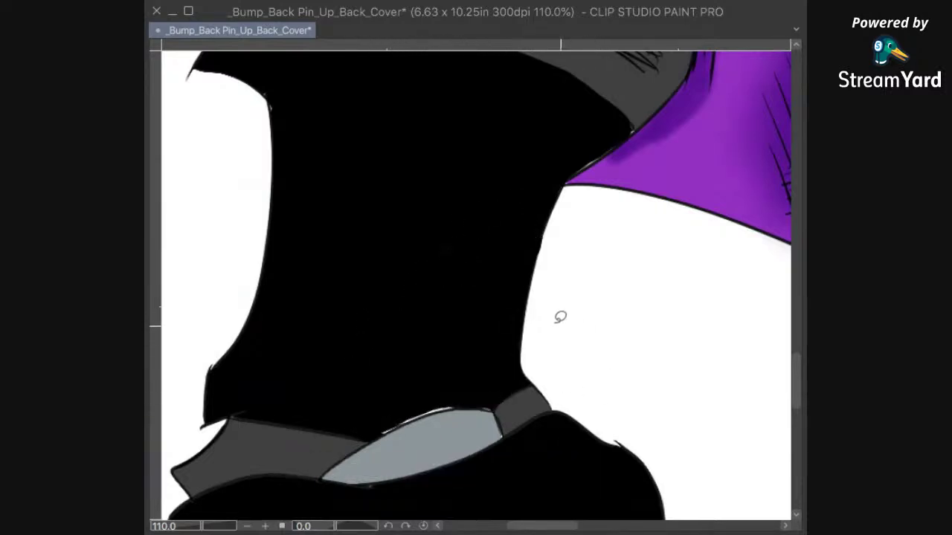
# Step: Fill the leftover white sliver above the left boot's silver buckle with black, clear the selection and save the file
pyautogui.scroll(5, 523, 367)
pyautogui.moveTo(523, 382)
pyautogui.mouseDown()
pyautogui.moveTo(597, 317)
pyautogui.moveTo(615, 349)
pyautogui.moveTo(521, 417)
pyautogui.moveTo(402, 418)
pyautogui.moveTo(339, 431)
pyautogui.moveTo(260, 467)
pyautogui.moveTo(198, 476)
pyautogui.moveTo(536, 320)
pyautogui.mouseUp()
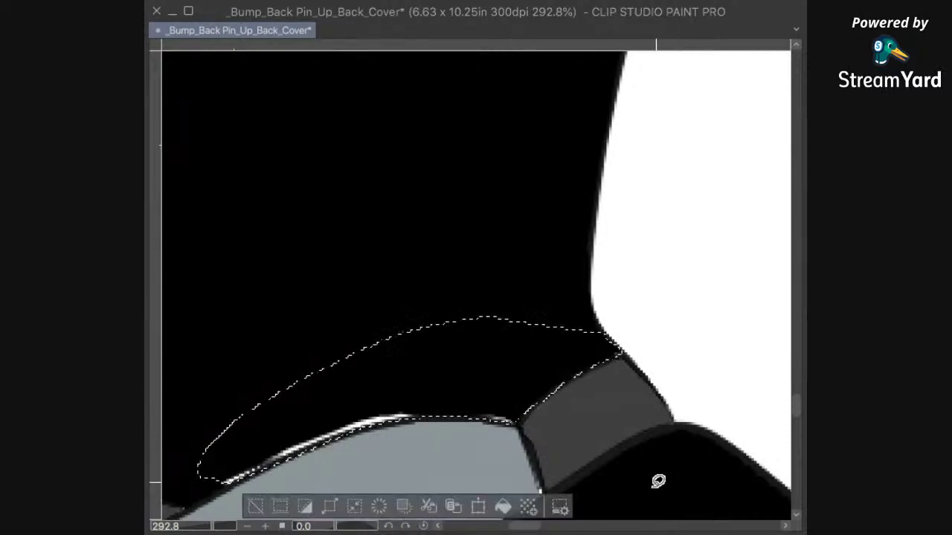
pyautogui.hotkey('ctrl', 'd')
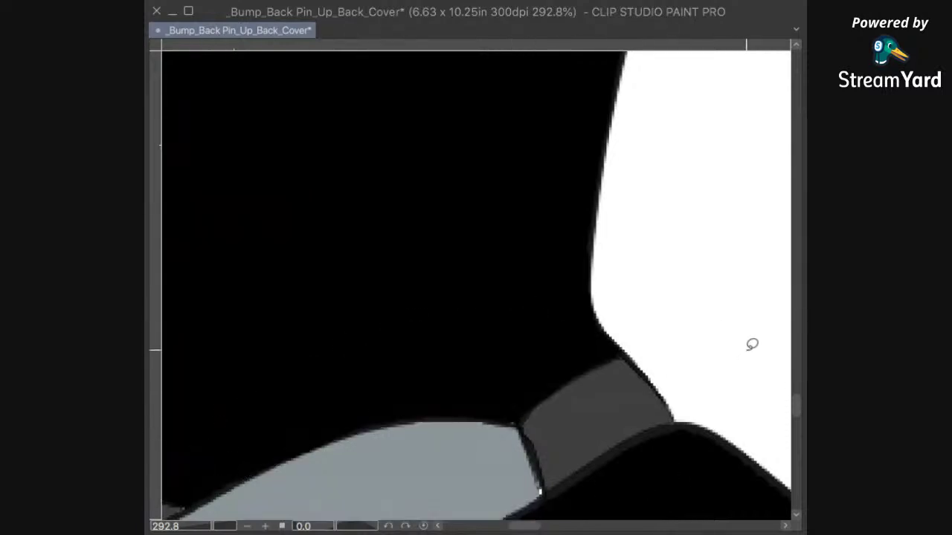
pyautogui.scroll(-1, 743, 322)
pyautogui.scroll(-10, 745, 324)
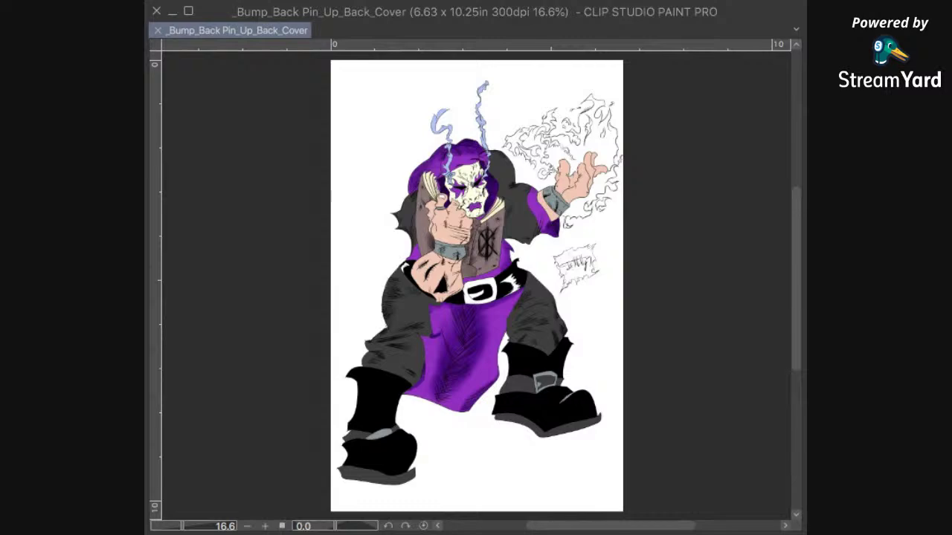
# Step: Recolor the black of both boots to very dark grey and fill the leftover black patch at the left boot's top edge to match
pyautogui.click(552, 408)
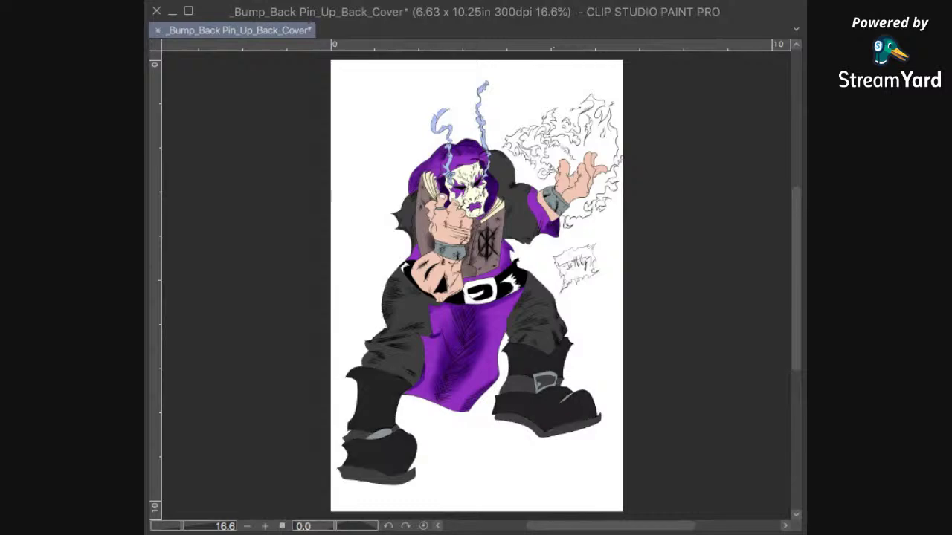
pyautogui.scroll(5, 420, 368)
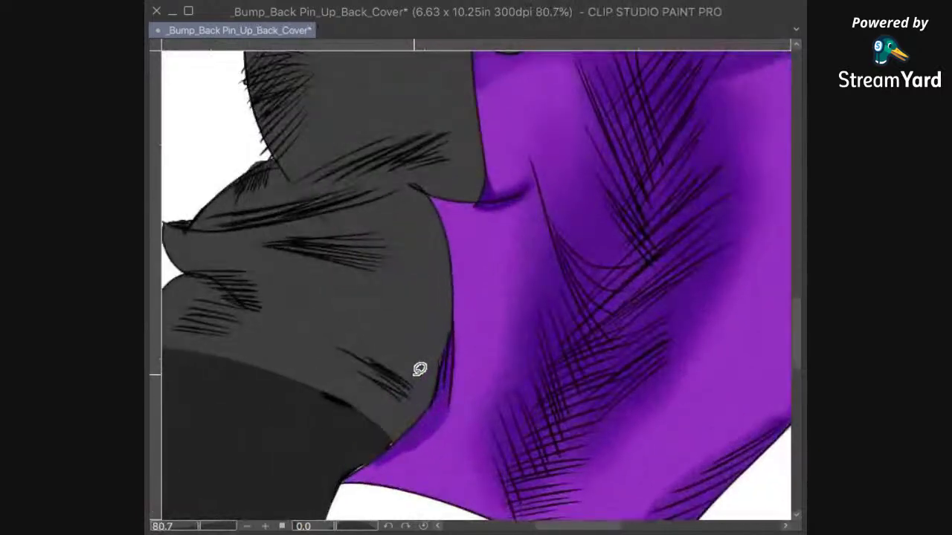
pyautogui.scroll(3, 419, 369)
pyautogui.moveTo(342, 416); pyautogui.dragTo(585, 248)
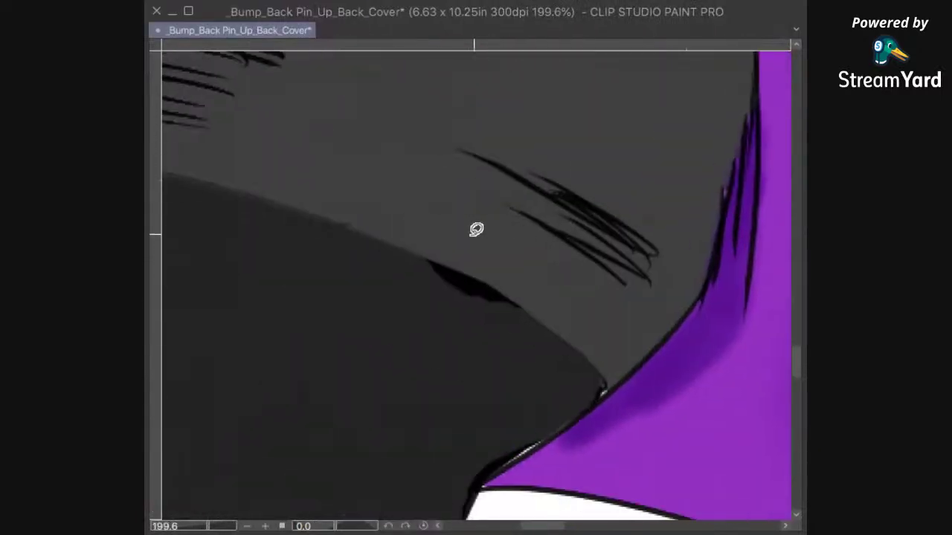
pyautogui.moveTo(451, 268)
pyautogui.mouseDown()
pyautogui.moveTo(502, 294)
pyautogui.moveTo(519, 325)
pyautogui.moveTo(408, 287)
pyautogui.mouseUp()
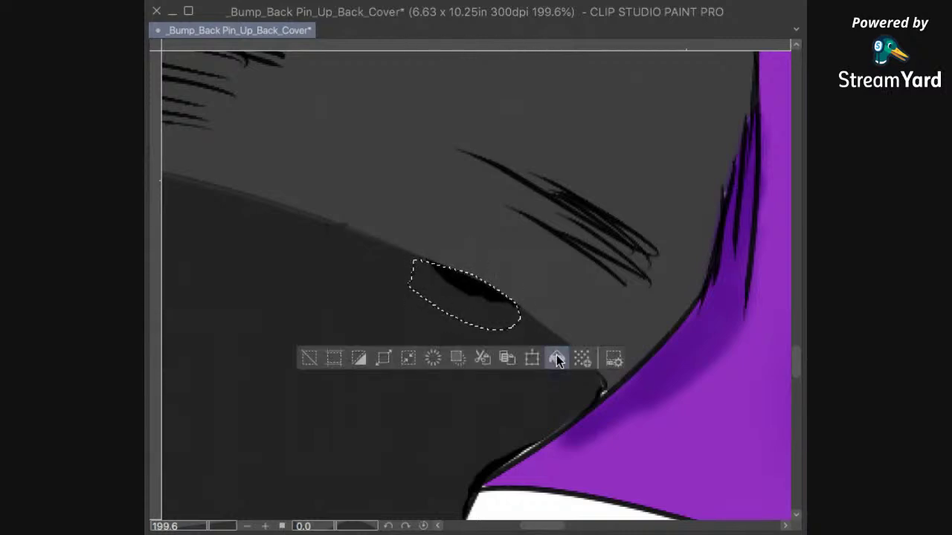
pyautogui.click(556, 358)
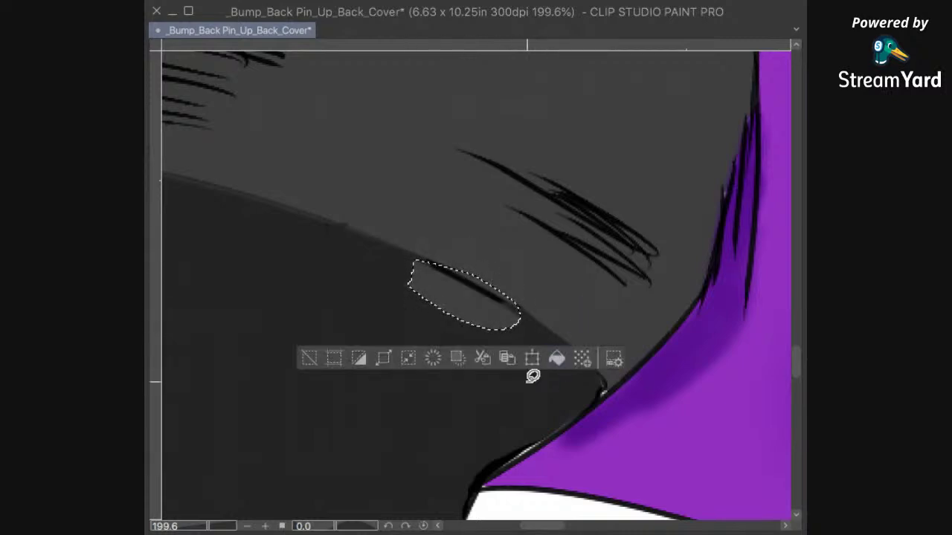
pyautogui.hotkey('ctrl', 'z')
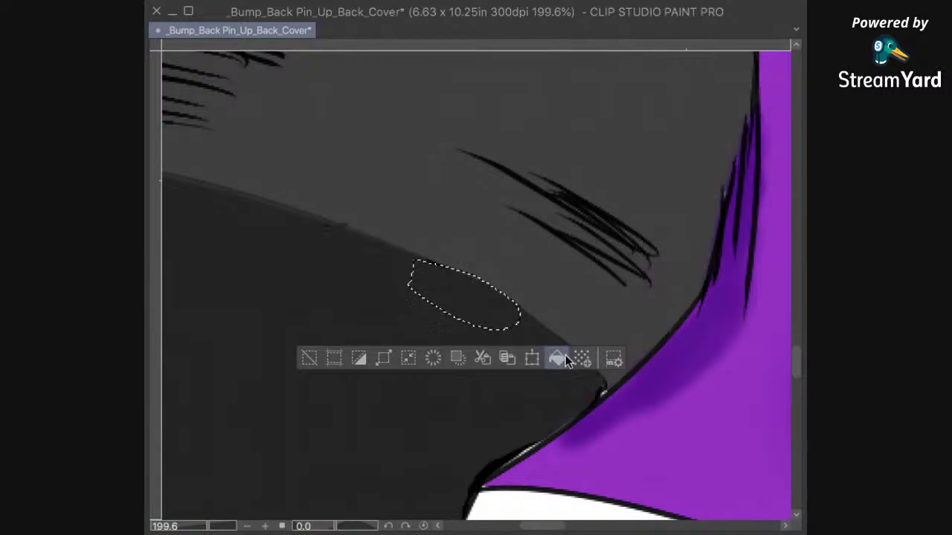
pyautogui.click(556, 358)
pyautogui.hotkey('ctrl', 'd')
# Step: Lasso the black remnants at the left boot's upper corner beside the purple robe and fill them with very dark grey
pyautogui.moveTo(622, 346); pyautogui.dragTo(590, 404)
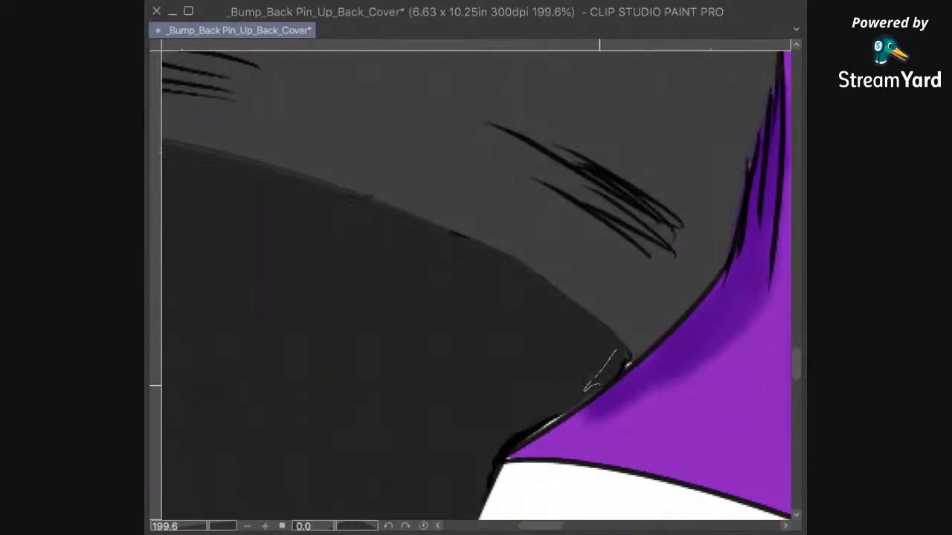
pyautogui.moveTo(597, 392)
pyautogui.mouseDown()
pyautogui.moveTo(468, 467)
pyautogui.moveTo(610, 353)
pyautogui.mouseUp()
pyautogui.click(634, 498)
pyautogui.click(667, 408)
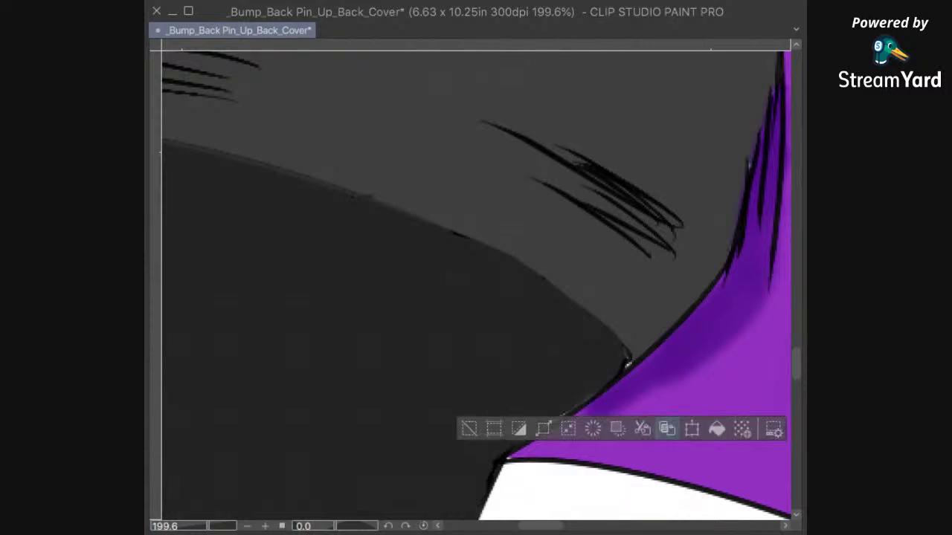
pyautogui.moveTo(698, 350); pyautogui.dragTo(720, 332)
pyautogui.click(715, 332)
# Step: Lasso the remaining dark strip along the left boot's edge against the robe, fill it with very dark grey and clear the selection
pyautogui.moveTo(636, 328); pyautogui.dragTo(654, 342)
pyautogui.moveTo(622, 371); pyautogui.dragTo(552, 422)
pyautogui.moveTo(517, 450)
pyautogui.mouseDown()
pyautogui.moveTo(497, 488)
pyautogui.moveTo(573, 336)
pyautogui.mouseUp()
pyautogui.click(666, 504)
pyautogui.click(690, 406)
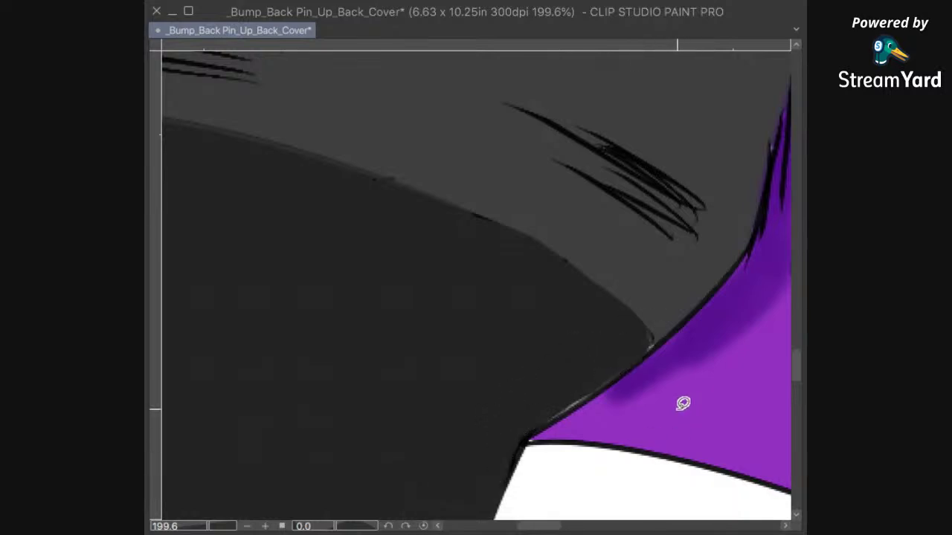
pyautogui.scroll(4, 622, 354)
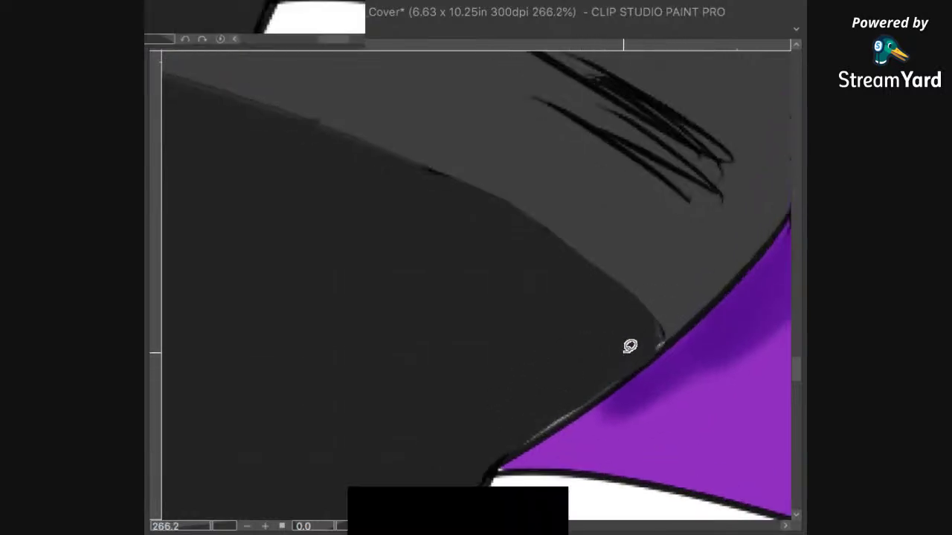
pyautogui.moveTo(670, 270); pyautogui.dragTo(698, 264)
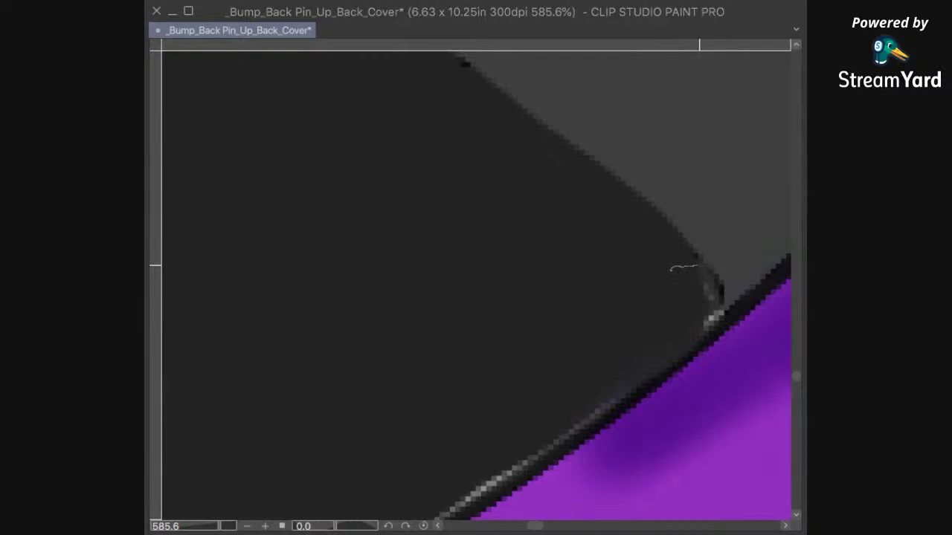
pyautogui.moveTo(719, 321)
pyautogui.mouseDown()
pyautogui.moveTo(579, 427)
pyautogui.moveTo(537, 378)
pyautogui.mouseUp()
pyautogui.moveTo(708, 419); pyautogui.dragTo(769, 246)
pyautogui.click(640, 402)
pyautogui.click(446, 312)
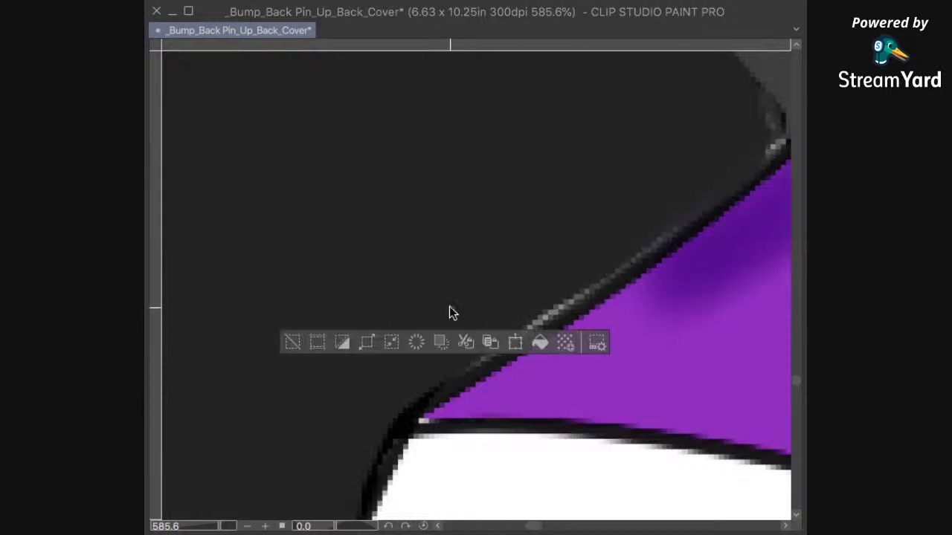
pyautogui.click(462, 298)
# Step: Lasso the light streak along the left boot's edge at the purple robe, cover it with very dark grey and clear the selection
pyautogui.moveTo(451, 310)
pyautogui.mouseDown()
pyautogui.moveTo(442, 366)
pyautogui.moveTo(473, 371)
pyautogui.moveTo(644, 261)
pyautogui.mouseUp()
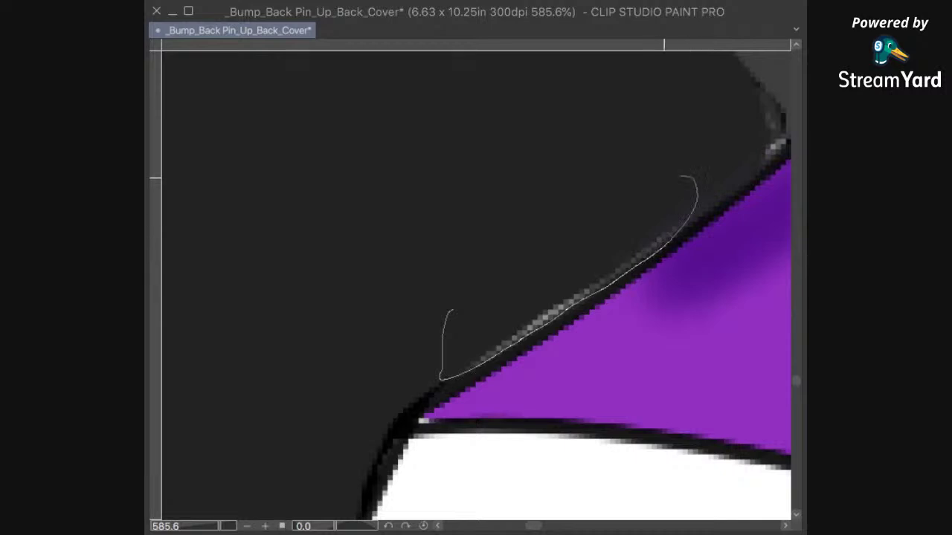
pyautogui.moveTo(696, 181); pyautogui.dragTo(697, 197)
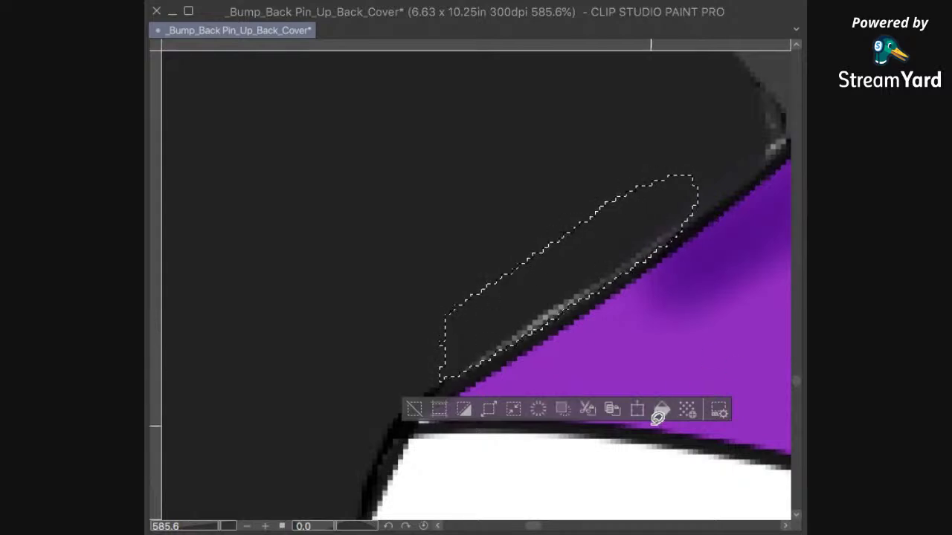
pyautogui.click(661, 409)
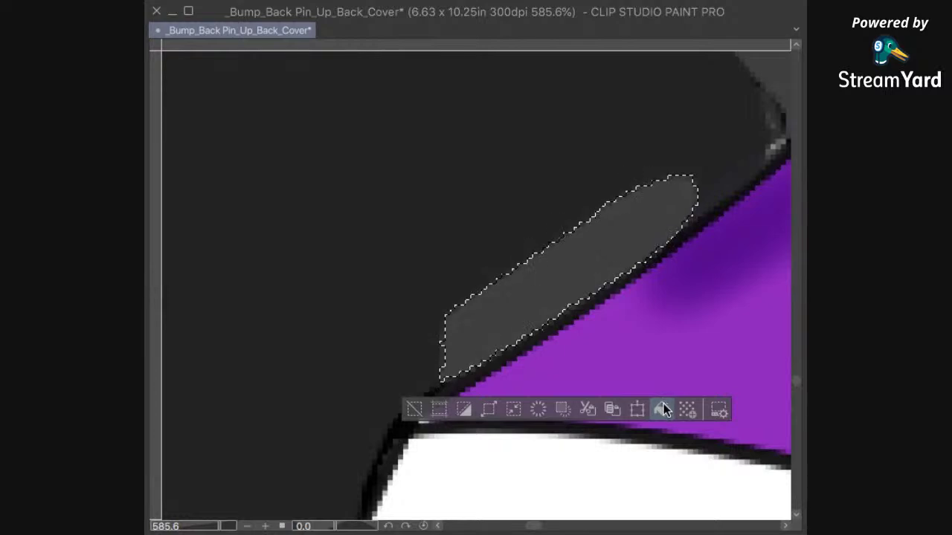
pyautogui.hotkey('ctrl', 'd')
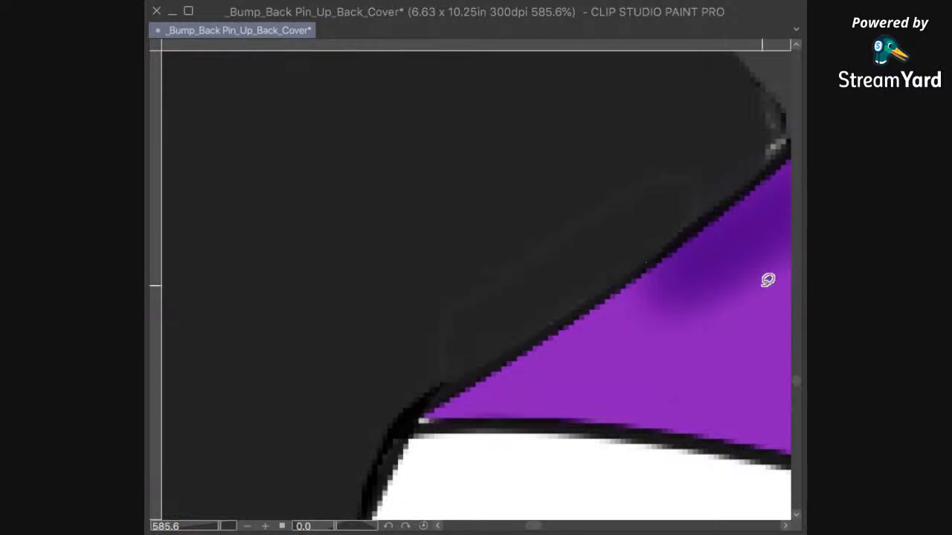
pyautogui.hotkey('ctrl', 'z')
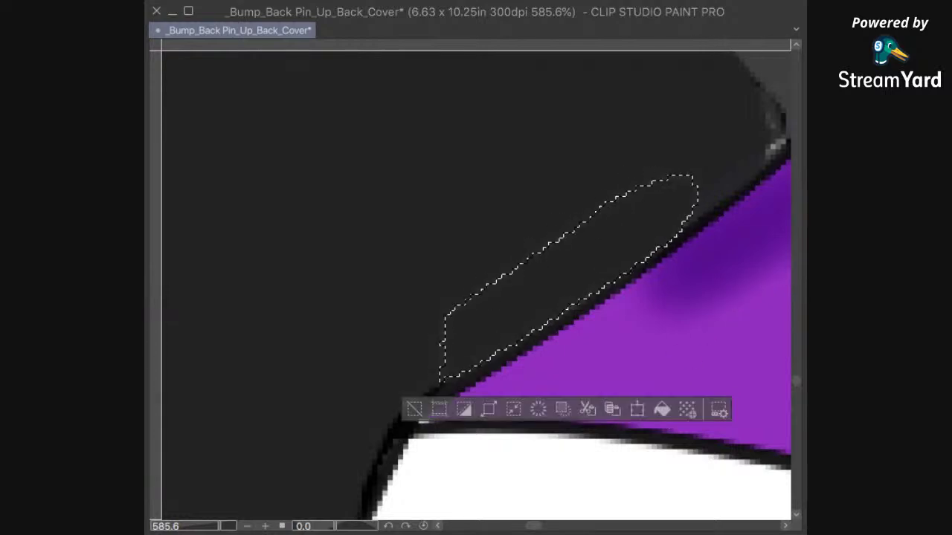
pyautogui.hotkey('ctrl', 'z')
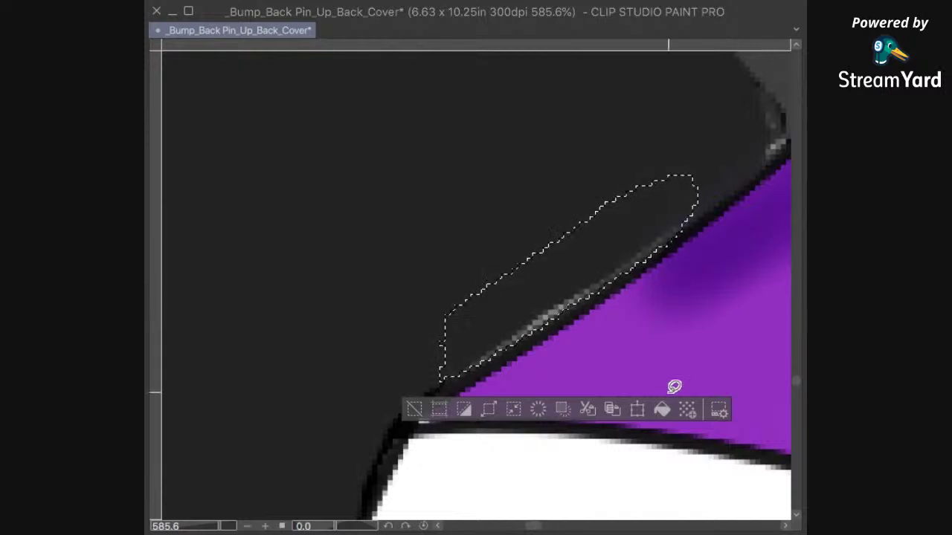
pyautogui.hotkey('ctrl', 'd')
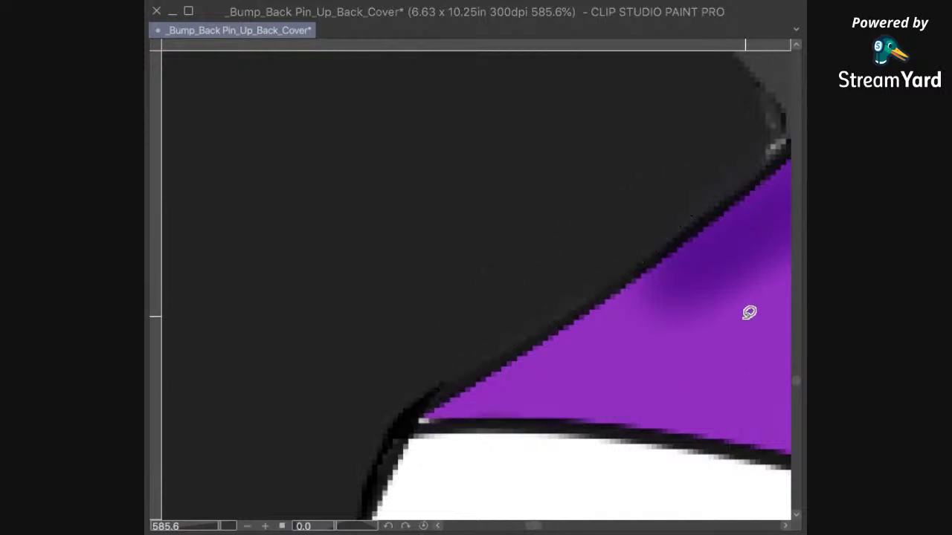
# Step: Lasso and fill the last traces of the streak on the left boot's edge, show the whole page and save the file
pyautogui.moveTo(482, 362)
pyautogui.mouseDown()
pyautogui.moveTo(545, 336)
pyautogui.moveTo(599, 282)
pyautogui.moveTo(514, 277)
pyautogui.mouseUp()
pyautogui.moveTo(596, 307)
pyautogui.mouseDown()
pyautogui.moveTo(570, 305)
pyautogui.moveTo(493, 351)
pyautogui.moveTo(593, 303)
pyautogui.mouseUp()
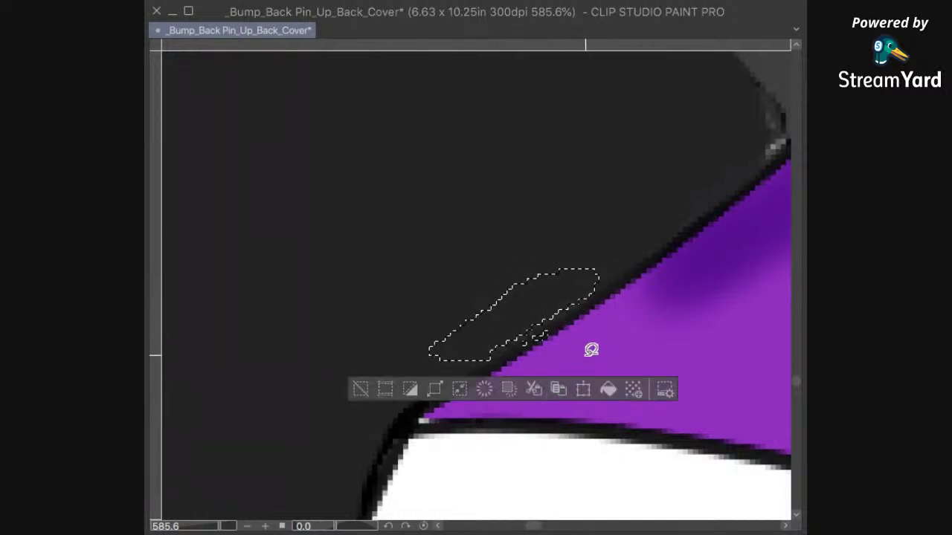
pyautogui.click(614, 392)
pyautogui.click(642, 342)
pyautogui.hotkey('ctrl', '0')
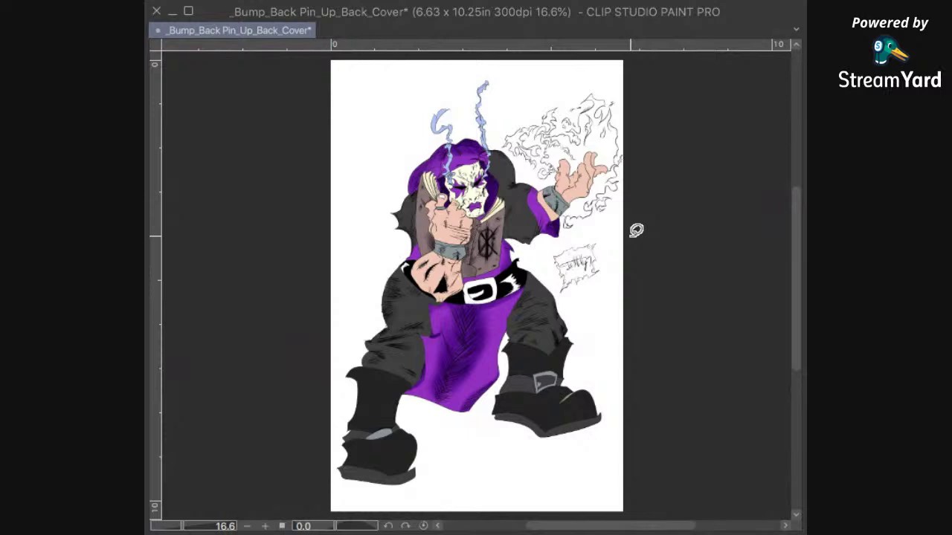
pyautogui.hotkey('ctrl', 's')
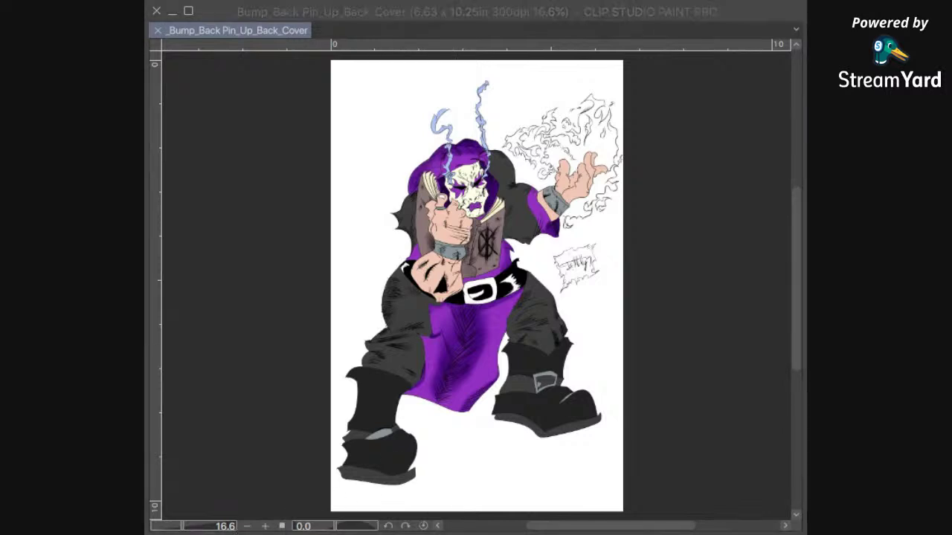
pyautogui.scroll(-1, 612, 516)
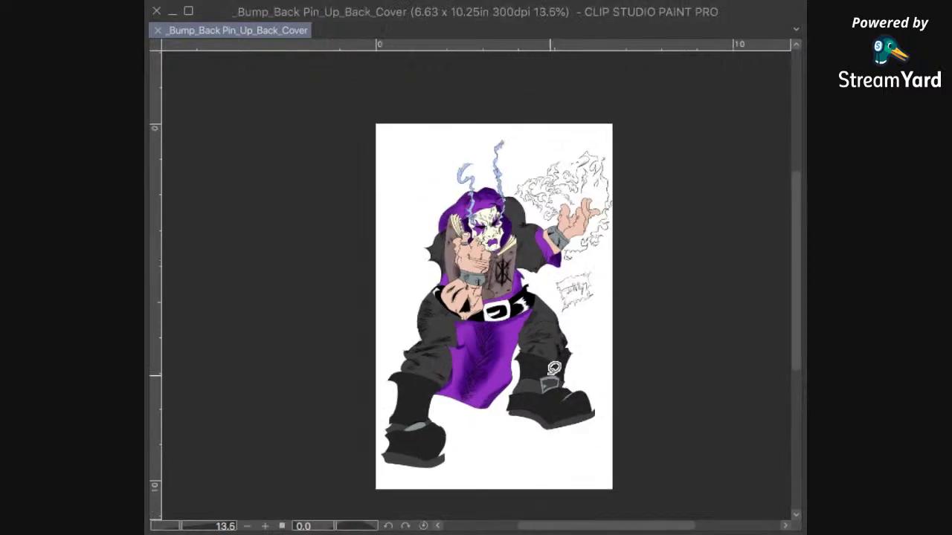
pyautogui.scroll(1, 611, 515)
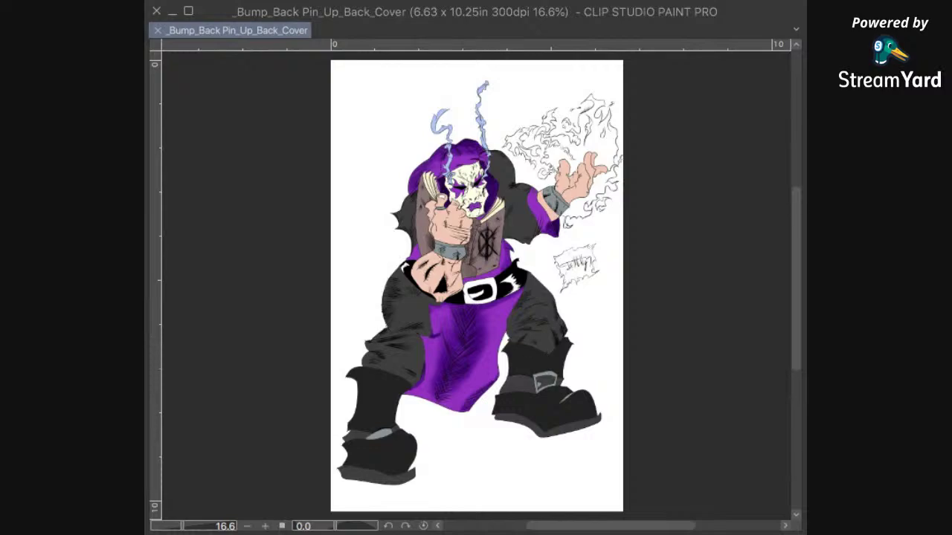
pyautogui.scroll(2, 485, 364)
pyautogui.moveTo(517, 153); pyautogui.dragTo(480, 385)
pyautogui.scroll(2, 556, 302)
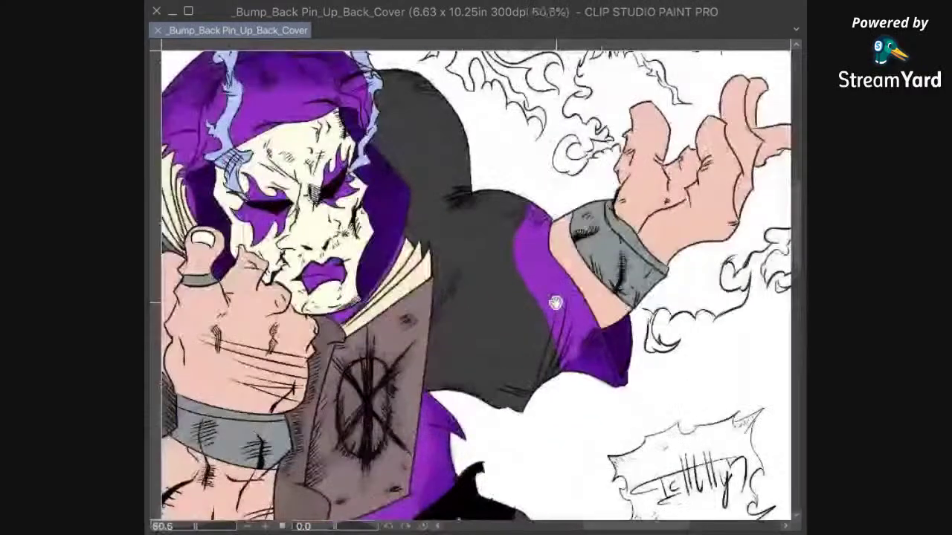
pyautogui.scroll(-2, 555, 302)
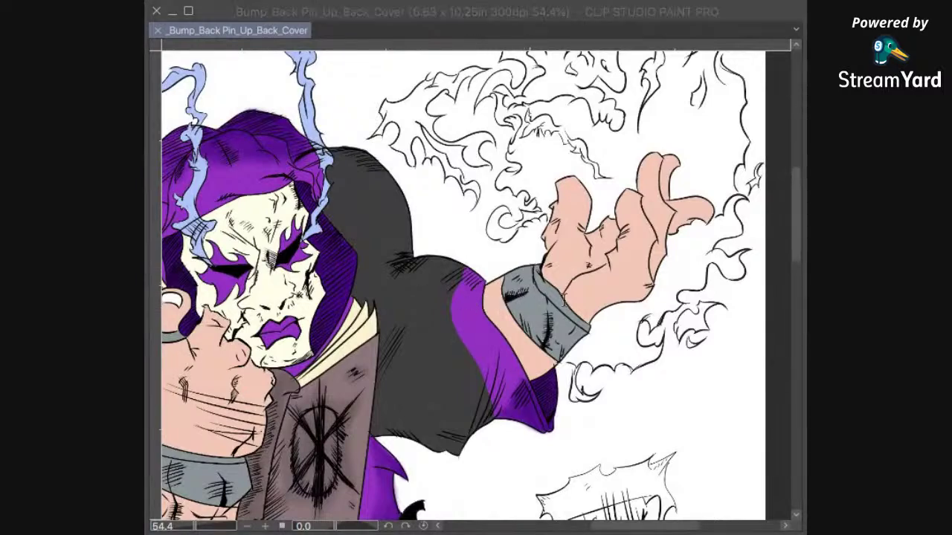
# Step: Save the back cover file with the whole page in view
pyautogui.click(663, 74)
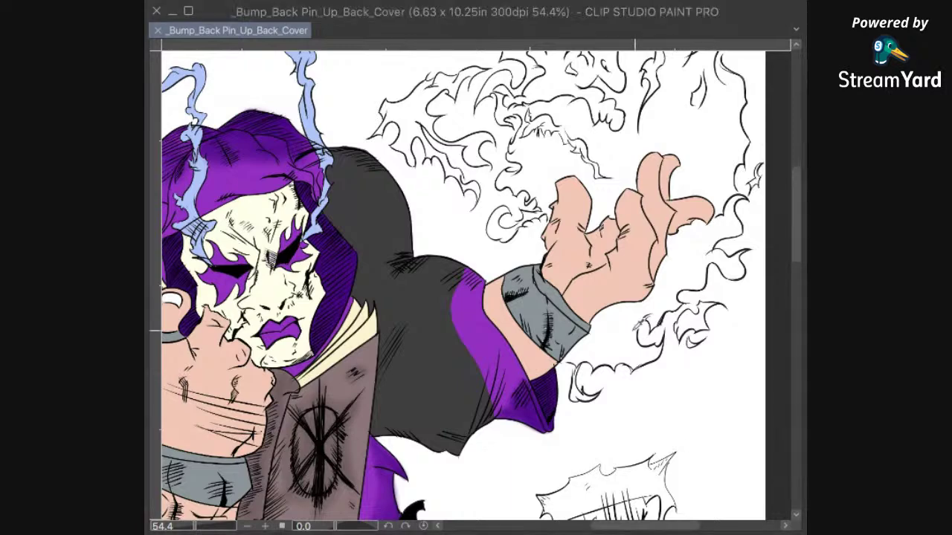
pyautogui.scroll(-5, 619, 320)
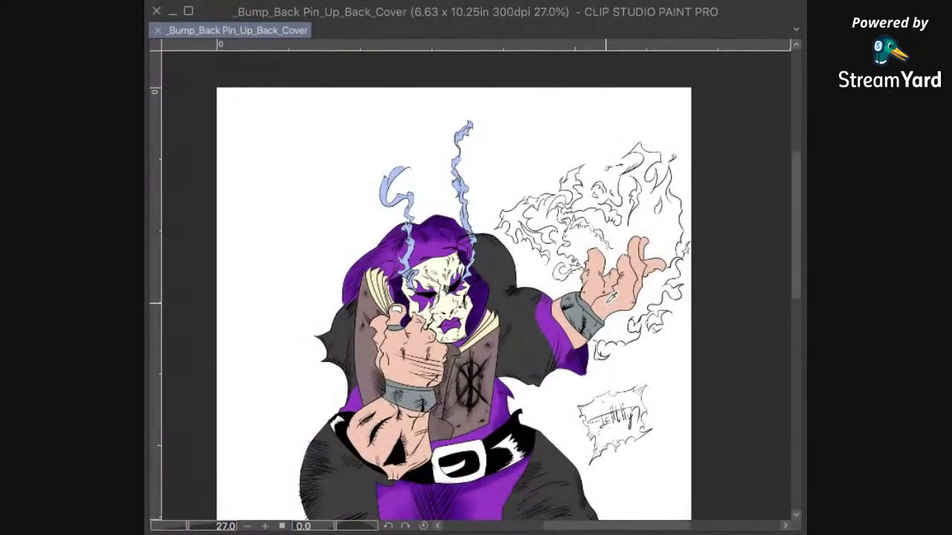
pyautogui.scroll(-3, 612, 298)
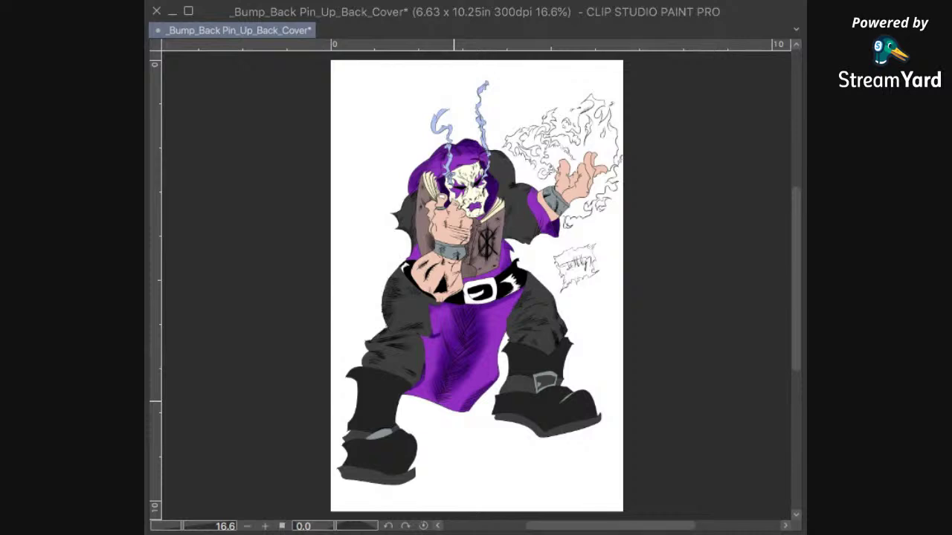
pyautogui.press('super+s')
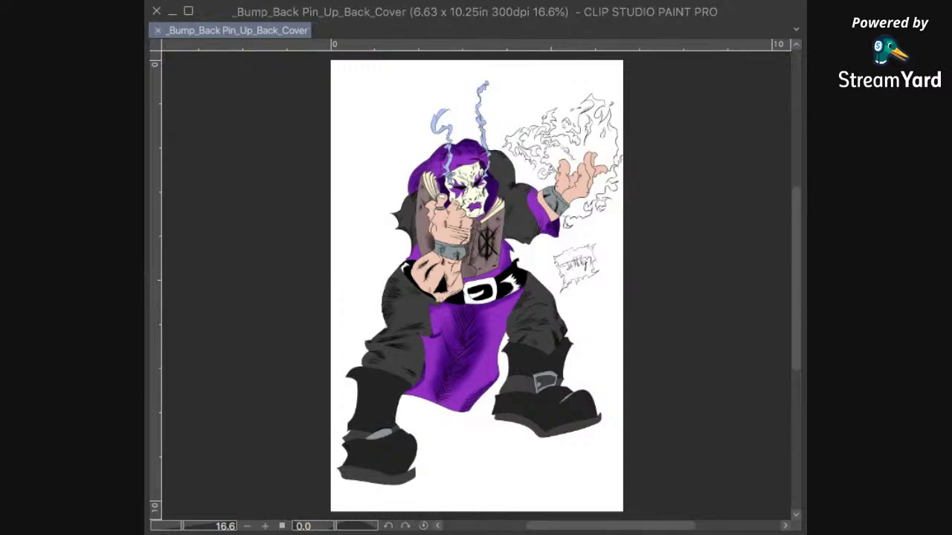
# Step: Try selecting the white background around the smoke above the raised hand, and clear the selection
pyautogui.scroll(5, 579, 223)
pyautogui.scroll(1, 580, 210)
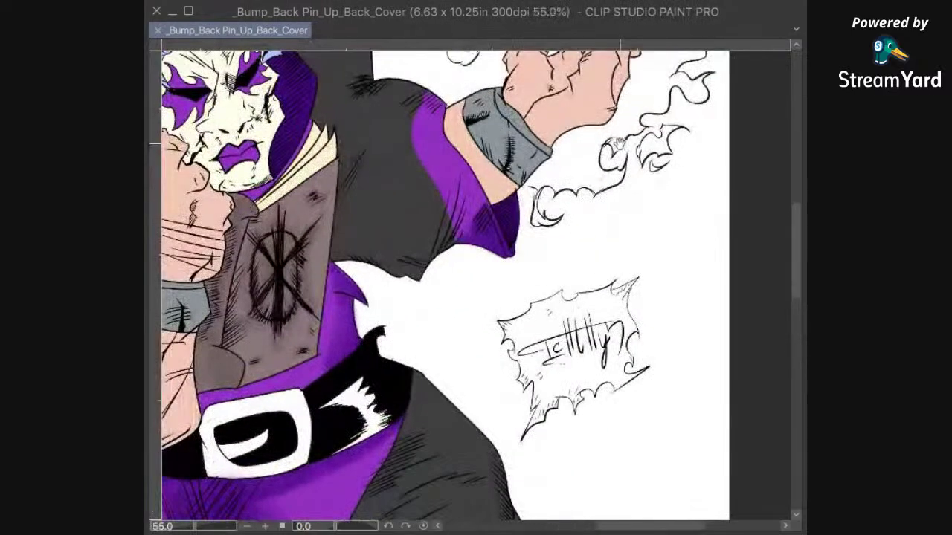
pyautogui.scroll(5, 574, 298)
pyautogui.scroll(3, 589, 364)
pyautogui.scroll(-5, 597, 339)
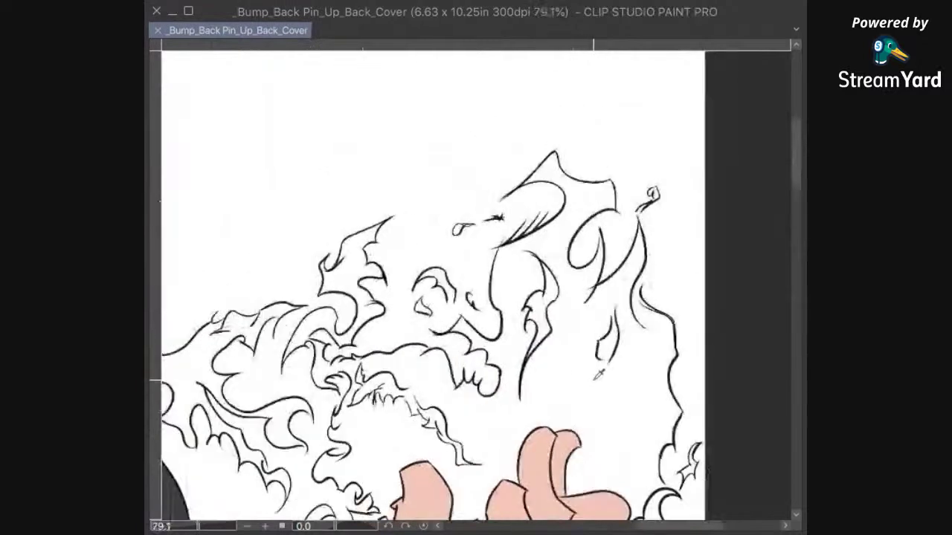
pyautogui.scroll(2, 597, 339)
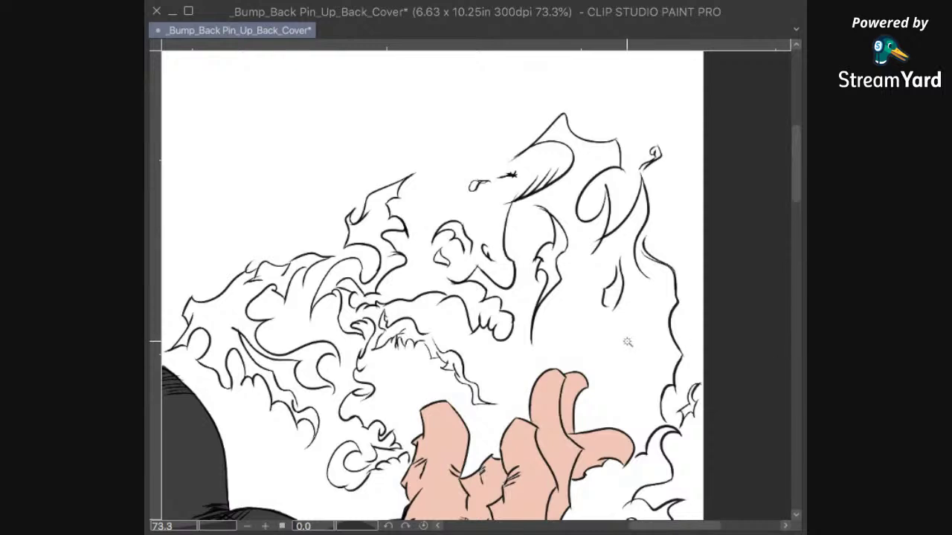
pyautogui.click(690, 317)
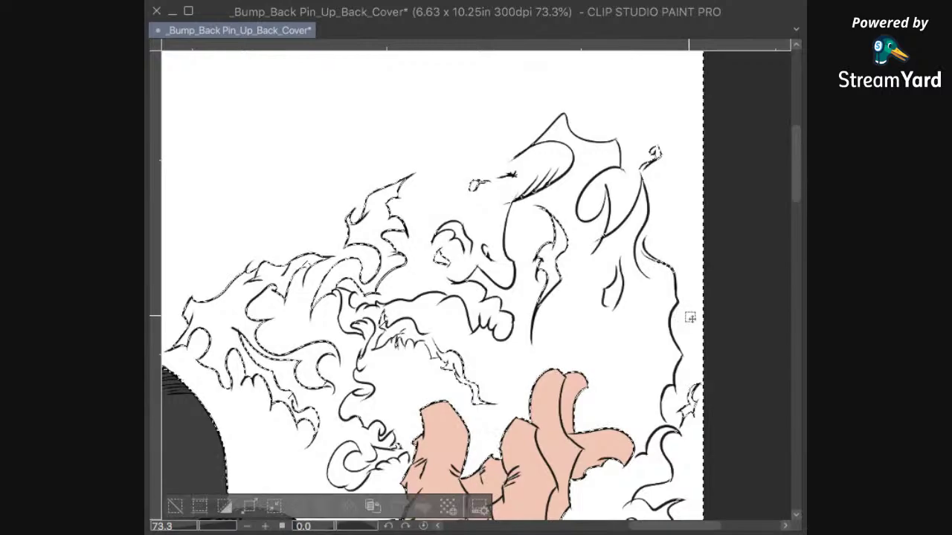
pyautogui.scroll(-2, 667, 323)
pyautogui.moveTo(665, 322); pyautogui.dragTo(654, 279)
pyautogui.hotkey('ctrl', 'd')
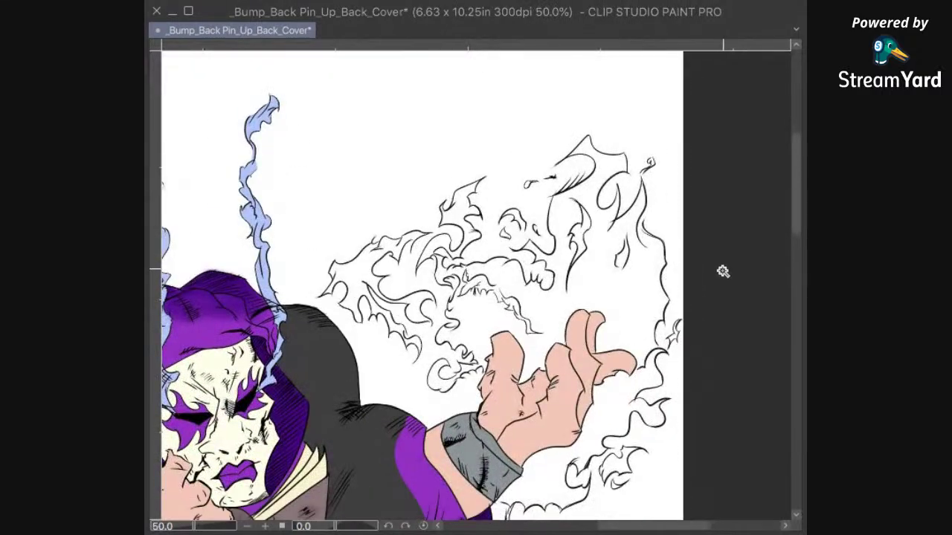
# Step: Try selecting the areas inside the smoke swirls around the raised hand, and clear the selection
pyautogui.scroll(-1, 687, 276)
pyautogui.scroll(2, 686, 276)
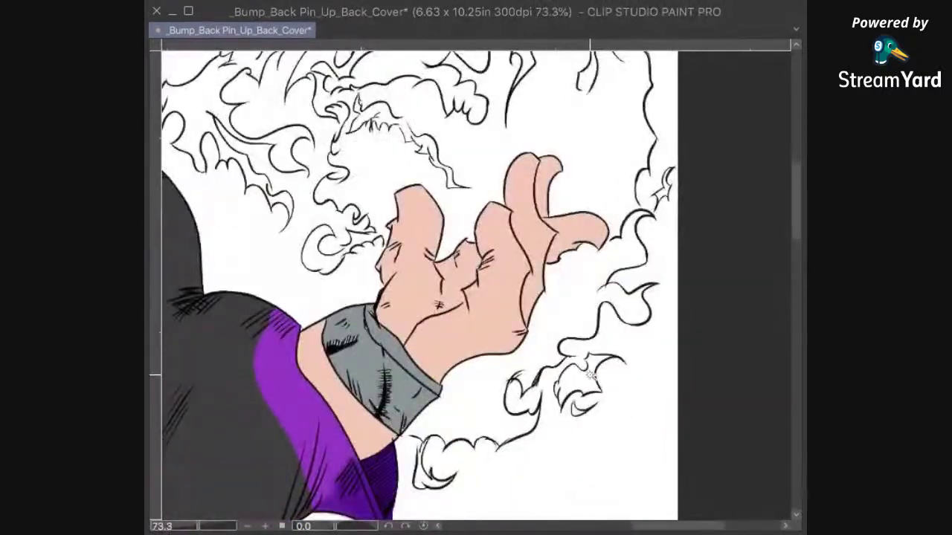
pyautogui.click(588, 368)
pyautogui.moveTo(570, 171); pyautogui.dragTo(612, 445)
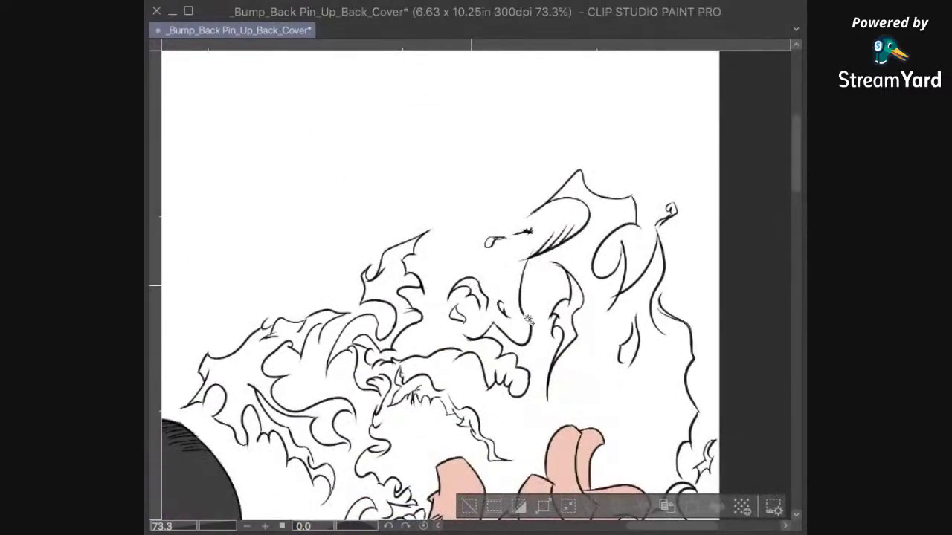
pyautogui.click(537, 298)
pyautogui.scroll(-1, 591, 278)
pyautogui.press('super+d')
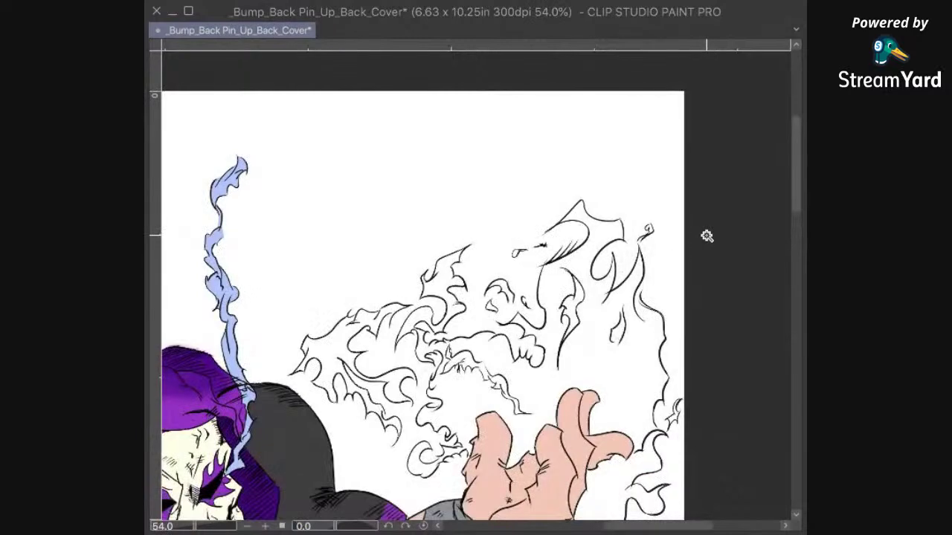
# Step: Try a textured purple brush on the smoke above the raised hand's fingers and undo the strokes
pyautogui.scroll(2, 707, 238)
pyautogui.moveTo(694, 337); pyautogui.dragTo(710, 266)
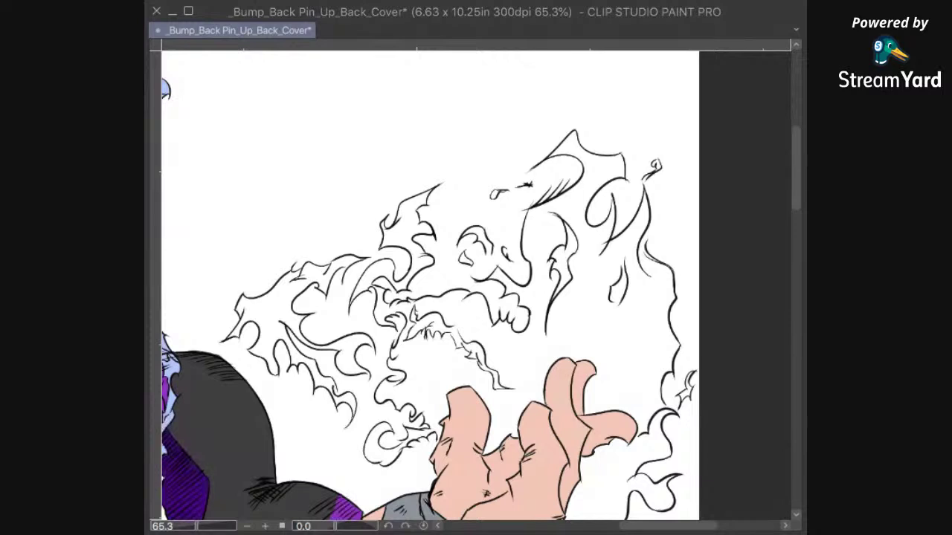
pyautogui.moveTo(558, 287); pyautogui.dragTo(595, 290)
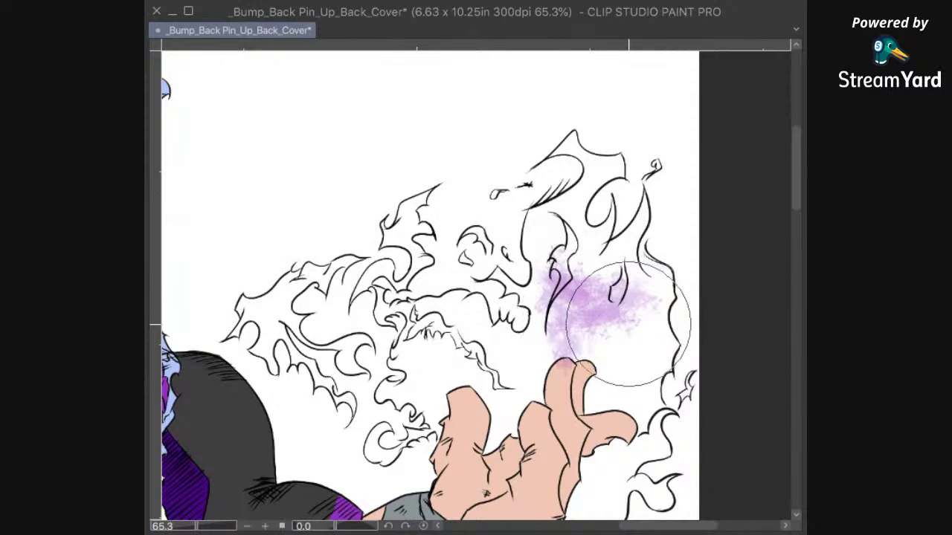
pyautogui.moveTo(628, 322); pyautogui.dragTo(632, 327)
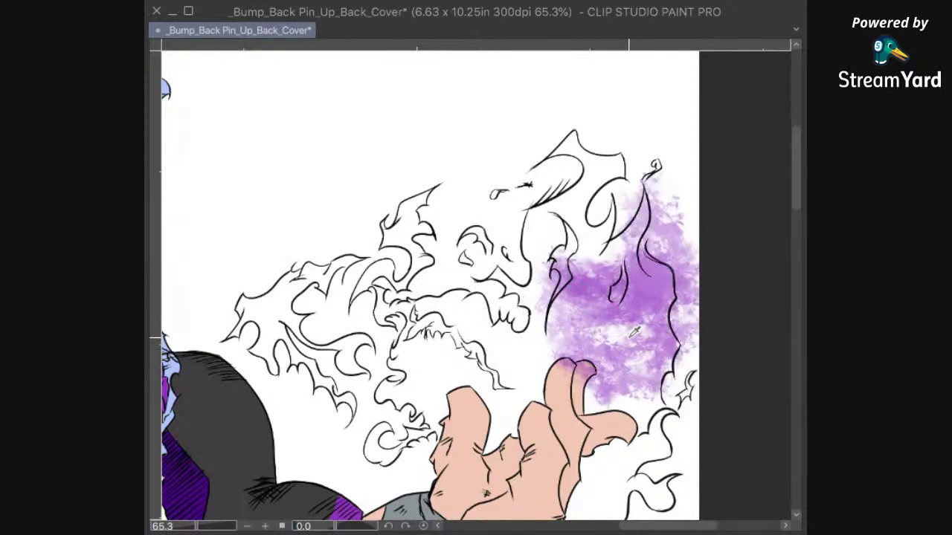
pyautogui.hotkey('ctrl', 'z')
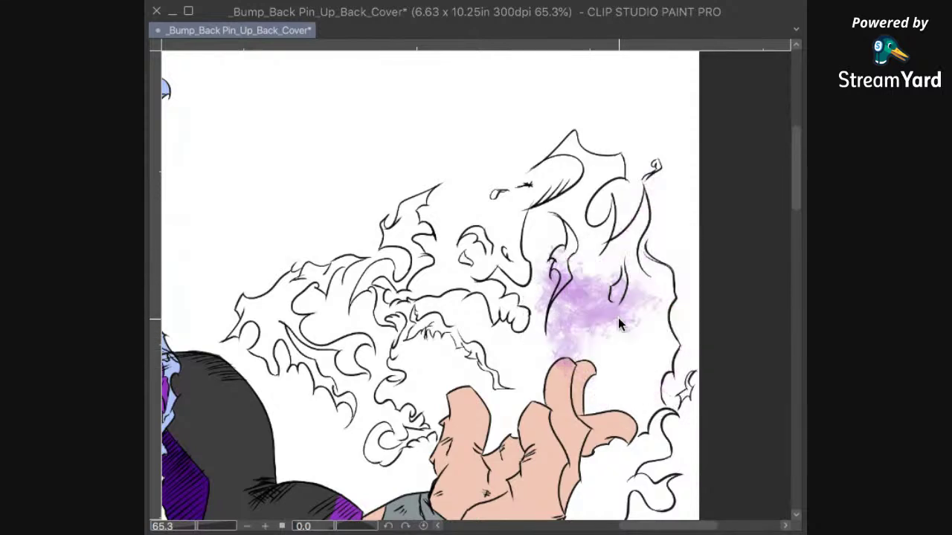
pyautogui.hotkey('ctrl', 'z')
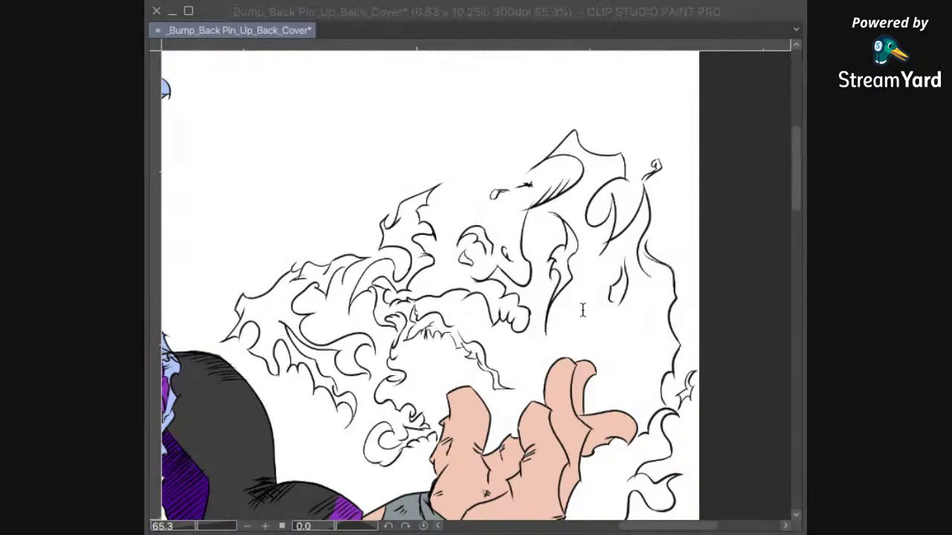
# Step: Brush soft, textured green over the smoke around and above the raised hand
pyautogui.click(675, 80)
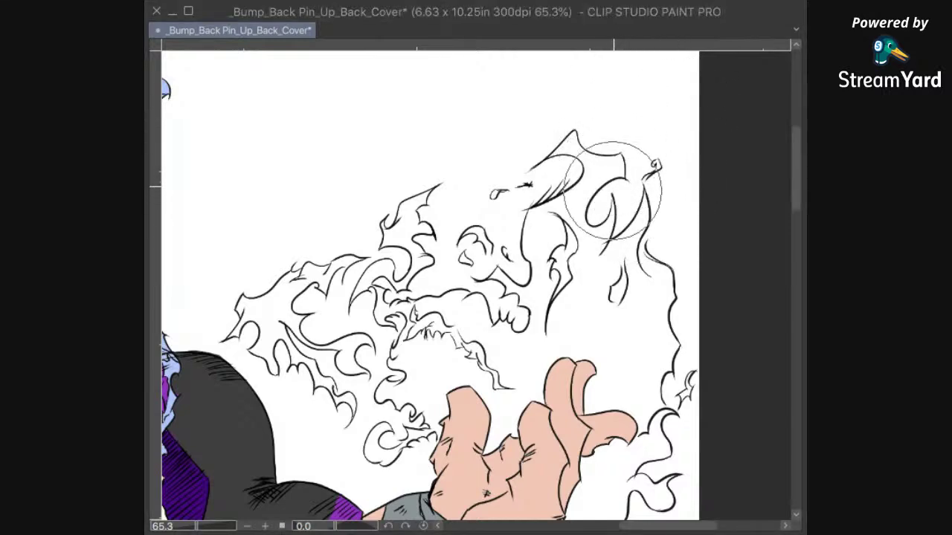
pyautogui.moveTo(637, 297)
pyautogui.mouseDown()
pyautogui.moveTo(641, 346)
pyautogui.moveTo(632, 215)
pyautogui.mouseUp()
pyautogui.scroll(-2, 678, 178)
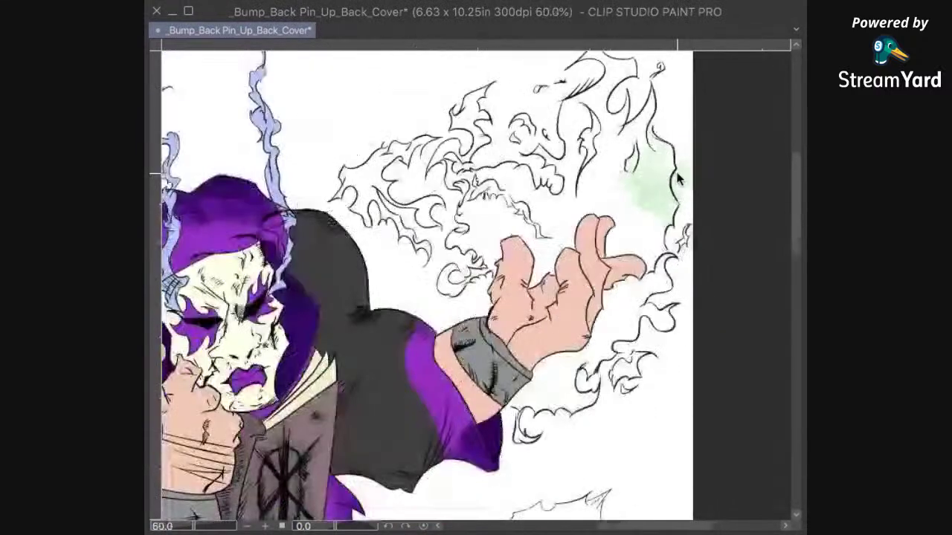
pyautogui.scroll(1, 678, 178)
pyautogui.scroll(-1, 678, 178)
pyautogui.moveTo(675, 174)
pyautogui.mouseDown()
pyautogui.moveTo(601, 233)
pyautogui.moveTo(543, 230)
pyautogui.moveTo(540, 253)
pyautogui.moveTo(559, 193)
pyautogui.moveTo(530, 218)
pyautogui.moveTo(559, 182)
pyautogui.moveTo(537, 251)
pyautogui.moveTo(519, 249)
pyautogui.moveTo(533, 202)
pyautogui.moveTo(500, 265)
pyautogui.moveTo(501, 254)
pyautogui.moveTo(465, 252)
pyautogui.moveTo(470, 260)
pyautogui.moveTo(493, 236)
pyautogui.moveTo(527, 263)
pyautogui.moveTo(513, 279)
pyautogui.moveTo(517, 254)
pyautogui.moveTo(509, 327)
pyautogui.moveTo(524, 297)
pyautogui.moveTo(531, 336)
pyautogui.moveTo(539, 271)
pyautogui.moveTo(556, 281)
pyautogui.moveTo(571, 266)
pyautogui.moveTo(579, 195)
pyautogui.mouseUp()
pyautogui.moveTo(563, 316); pyautogui.dragTo(587, 234)
pyautogui.moveTo(593, 195)
pyautogui.mouseDown()
pyautogui.moveTo(581, 242)
pyautogui.moveTo(547, 250)
pyautogui.moveTo(546, 290)
pyautogui.mouseUp()
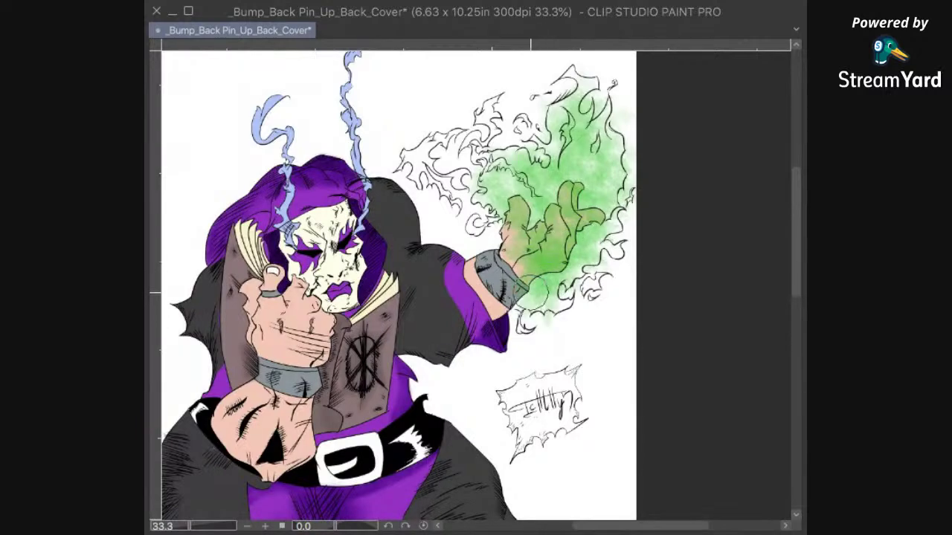
# Step: Extend the textured green across the remaining smoke toward the hood, deepen it above the fingers, and undo the green coloring
pyautogui.moveTo(548, 218)
pyautogui.mouseDown()
pyautogui.moveTo(528, 207)
pyautogui.moveTo(547, 289)
pyautogui.moveTo(551, 253)
pyautogui.moveTo(538, 332)
pyautogui.mouseUp()
pyautogui.hotkey('ctrl', 'z')
pyautogui.moveTo(566, 231); pyautogui.dragTo(565, 258)
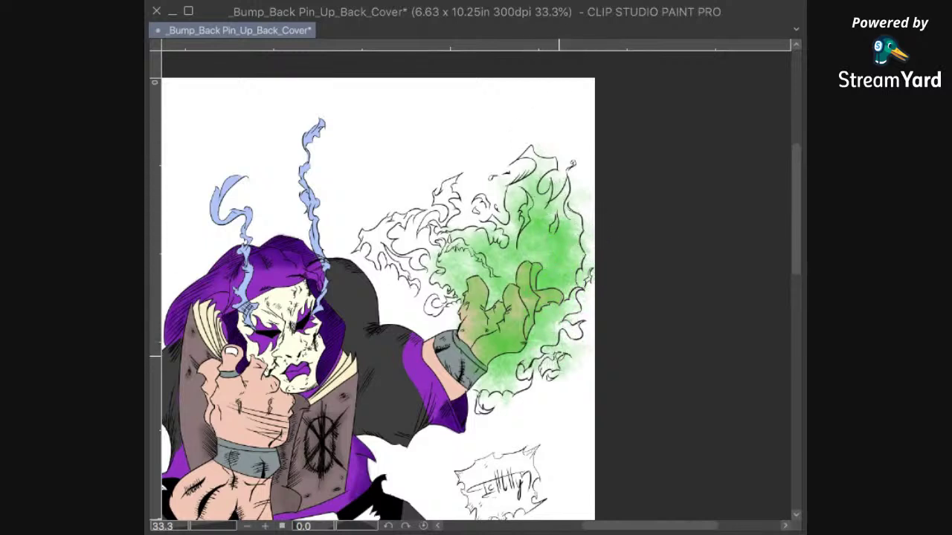
pyautogui.moveTo(470, 264)
pyautogui.mouseDown()
pyautogui.moveTo(439, 224)
pyautogui.moveTo(450, 186)
pyautogui.moveTo(439, 189)
pyautogui.moveTo(452, 183)
pyautogui.moveTo(391, 226)
pyautogui.moveTo(406, 267)
pyautogui.moveTo(429, 278)
pyautogui.moveTo(421, 266)
pyautogui.moveTo(436, 290)
pyautogui.mouseUp()
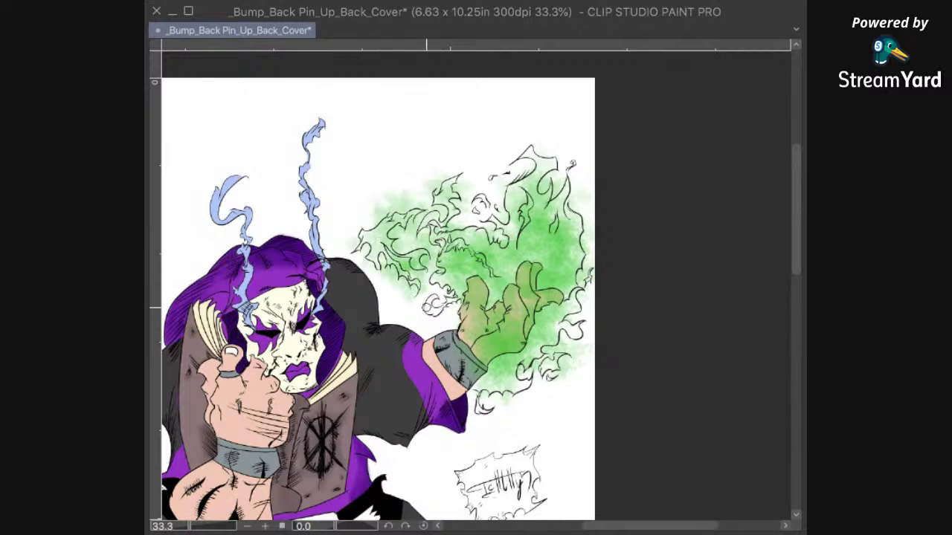
pyautogui.moveTo(559, 216); pyautogui.dragTo(550, 271)
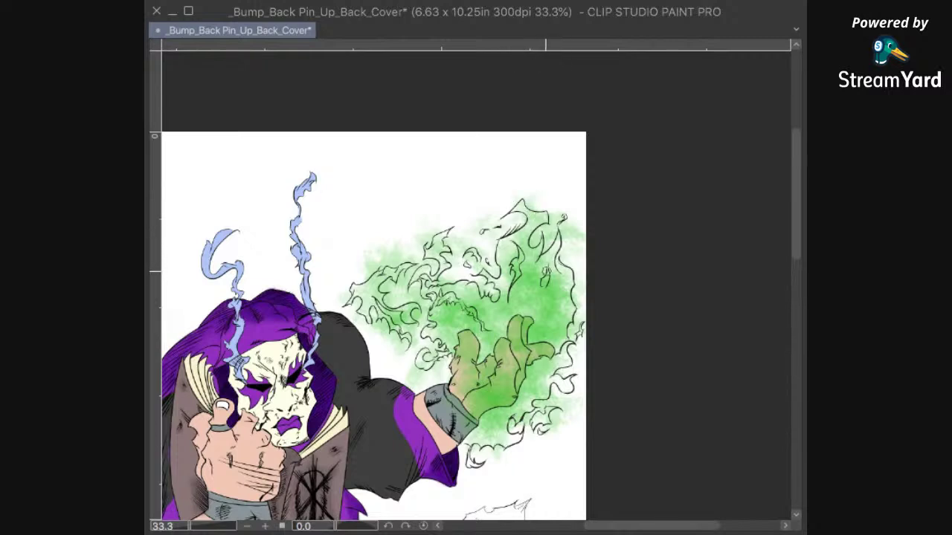
pyautogui.moveTo(525, 298); pyautogui.dragTo(542, 297)
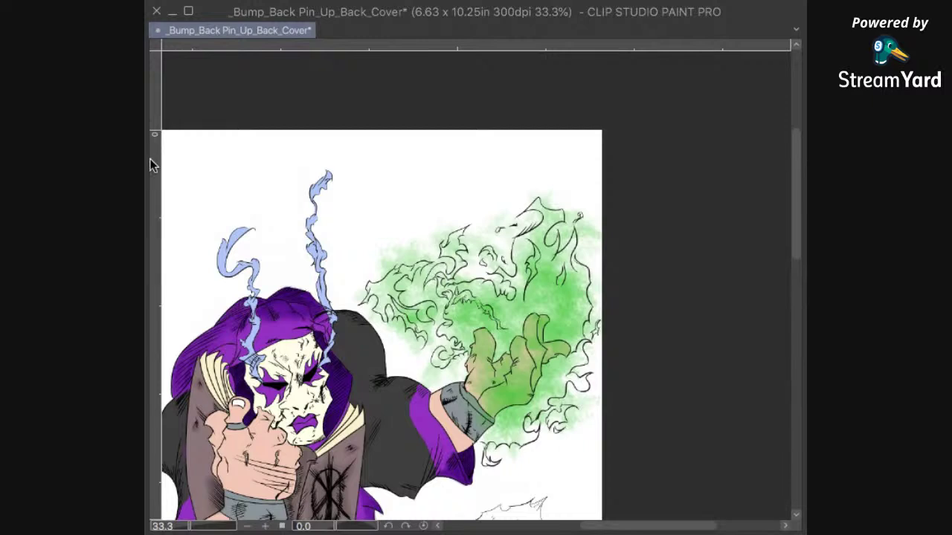
pyautogui.hotkey('ctrl', 'z')
# Step: Try a denser green brush on the upper flames above the raised hand and undo the strokes
pyautogui.moveTo(553, 234); pyautogui.dragTo(571, 293)
pyautogui.moveTo(550, 212)
pyautogui.mouseDown()
pyautogui.moveTo(532, 255)
pyautogui.moveTo(569, 277)
pyautogui.mouseUp()
pyautogui.hotkey('ctrl', 'z')
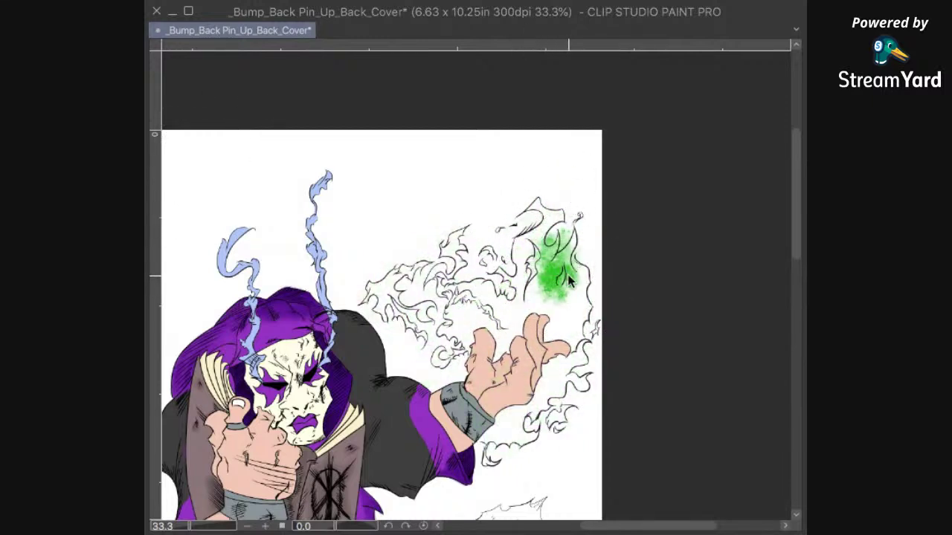
pyautogui.hotkey('ctrl', 'z')
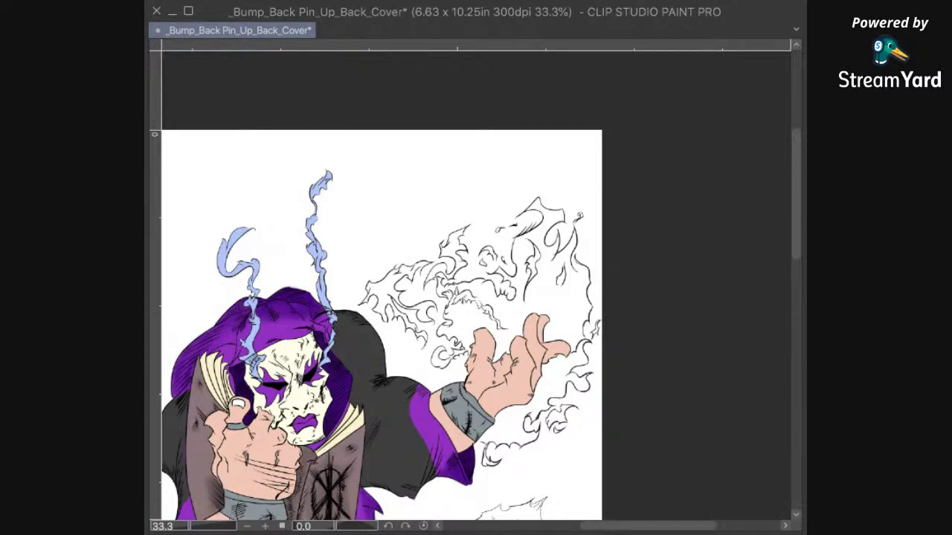
# Step: Try faint green strokes with an enlarged brush above the raised fingers and undo them
pyautogui.moveTo(559, 303); pyautogui.dragTo(569, 307)
pyautogui.press(']')
pyautogui.press(']')
pyautogui.press(']')
pyautogui.press(']')
pyautogui.press(']')
pyautogui.press(']')
pyautogui.press(']')
pyautogui.press(']')
pyautogui.press(']')
pyautogui.moveTo(548, 260)
pyautogui.mouseDown()
pyautogui.moveTo(507, 315)
pyautogui.moveTo(602, 295)
pyautogui.mouseUp()
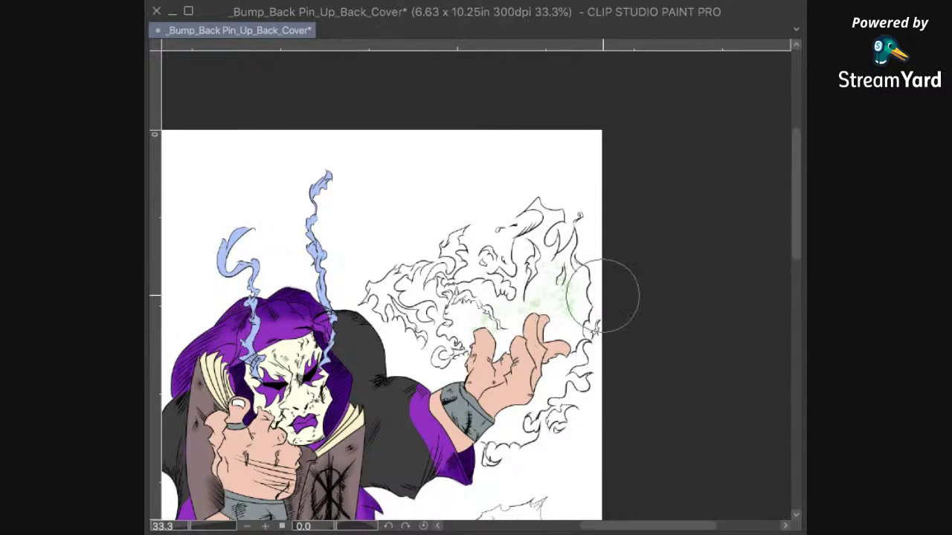
pyautogui.hotkey('ctrl', 'z')
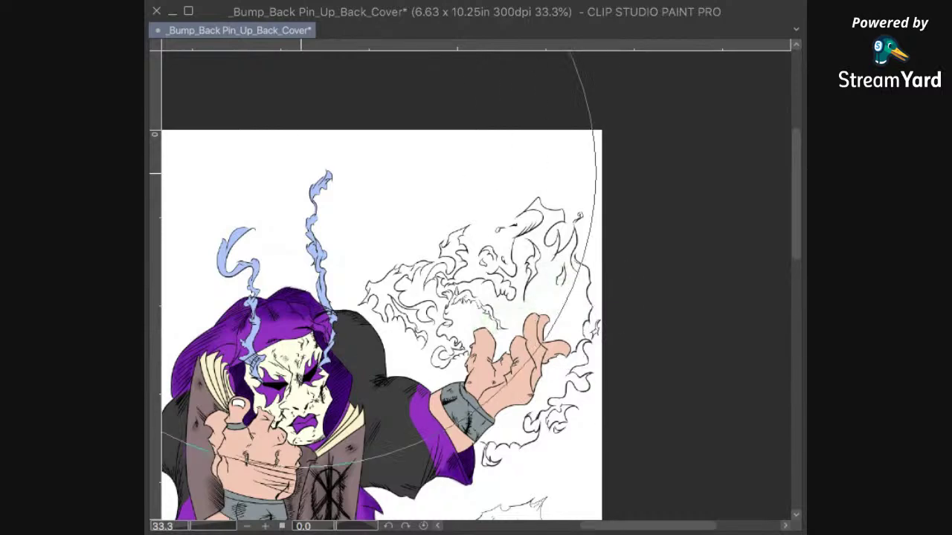
# Step: Reduce the oversized brush, try strokes across the smoke above the raised hand, and undo them
pyautogui.press('[')
pyautogui.press('[')
pyautogui.press('[')
pyautogui.press('[')
pyautogui.press('[')
pyautogui.press('[')
pyautogui.press('[')
pyautogui.press('[')
pyautogui.press('[')
pyautogui.press('[')
pyautogui.press('[')
pyautogui.press('[')
pyautogui.press('[')
pyautogui.press('[')
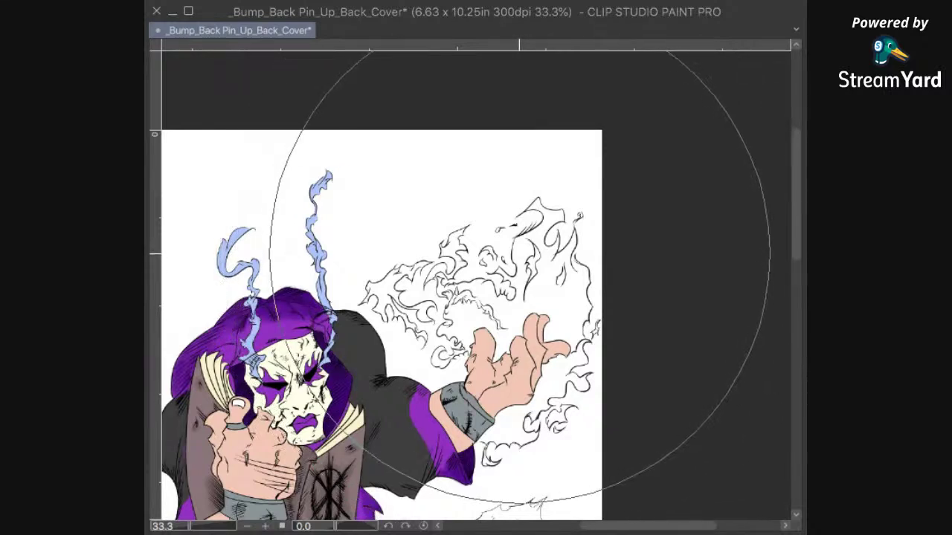
pyautogui.moveTo(534, 243); pyautogui.dragTo(505, 319)
pyautogui.moveTo(562, 256); pyautogui.dragTo(507, 316)
pyautogui.press('super+z')
pyautogui.press('super+z')
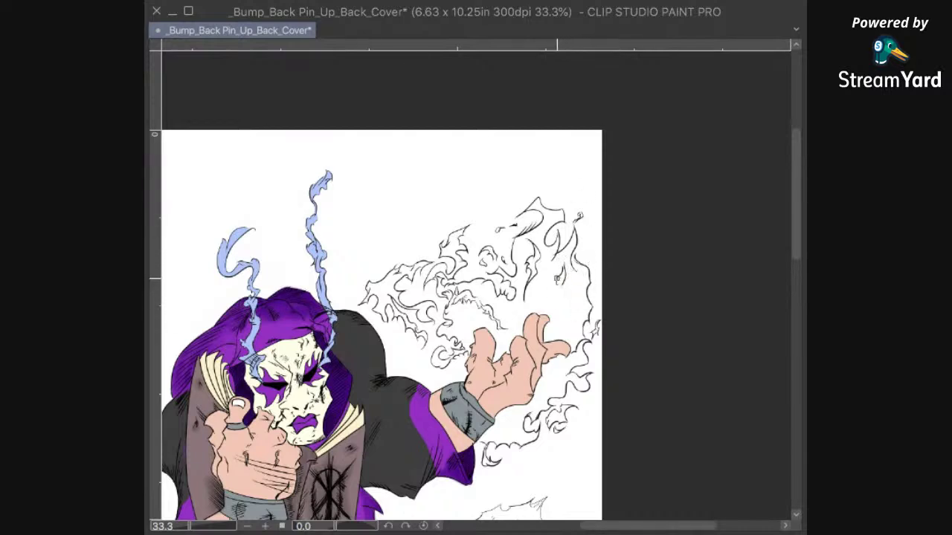
# Step: Try light green streaks rising from the raised fingertips into the smoke and undo them
pyautogui.moveTo(554, 304)
pyautogui.mouseDown()
pyautogui.moveTo(559, 253)
pyautogui.moveTo(535, 287)
pyautogui.moveTo(565, 253)
pyautogui.mouseUp()
pyautogui.moveTo(525, 310); pyautogui.dragTo(558, 272)
pyautogui.press('super+z')
pyautogui.press('super+z')
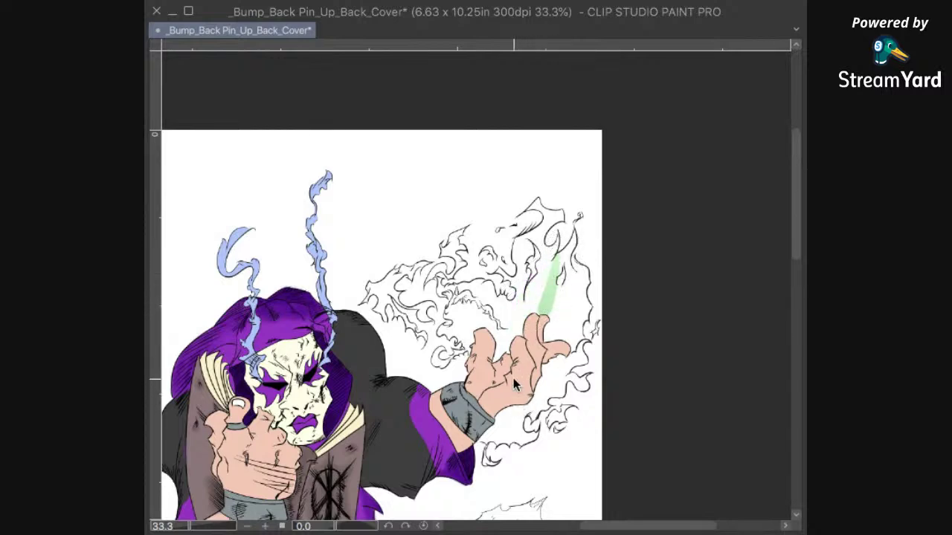
pyautogui.press('super+z')
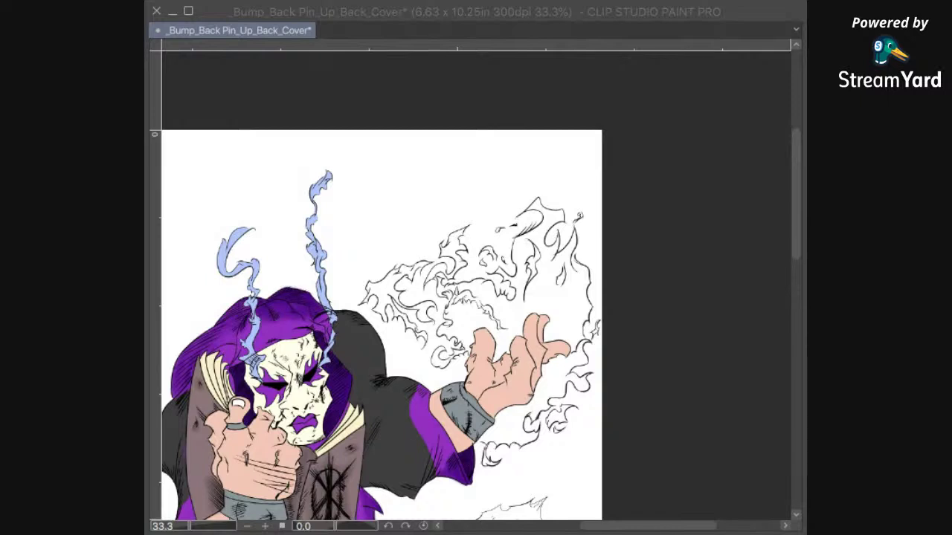
# Step: Try a solid, soft-edged green brush over the middle of the smoke above the raised hand and undo the strokes
pyautogui.hotkey('alt', 'Tab')
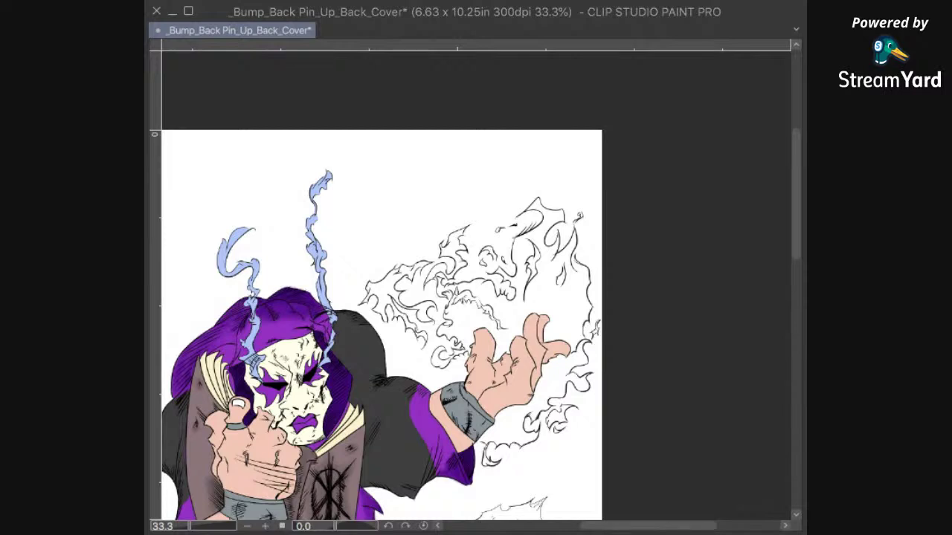
pyautogui.moveTo(504, 253); pyautogui.dragTo(483, 349)
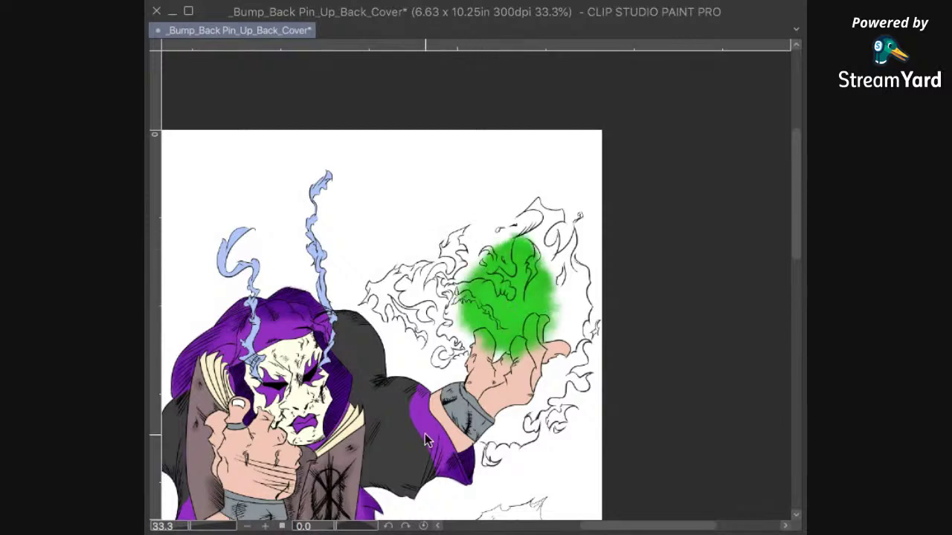
pyautogui.hotkey('ctrl', 'z')
pyautogui.moveTo(528, 309); pyautogui.dragTo(543, 290)
pyautogui.hotkey('ctrl', 'z')
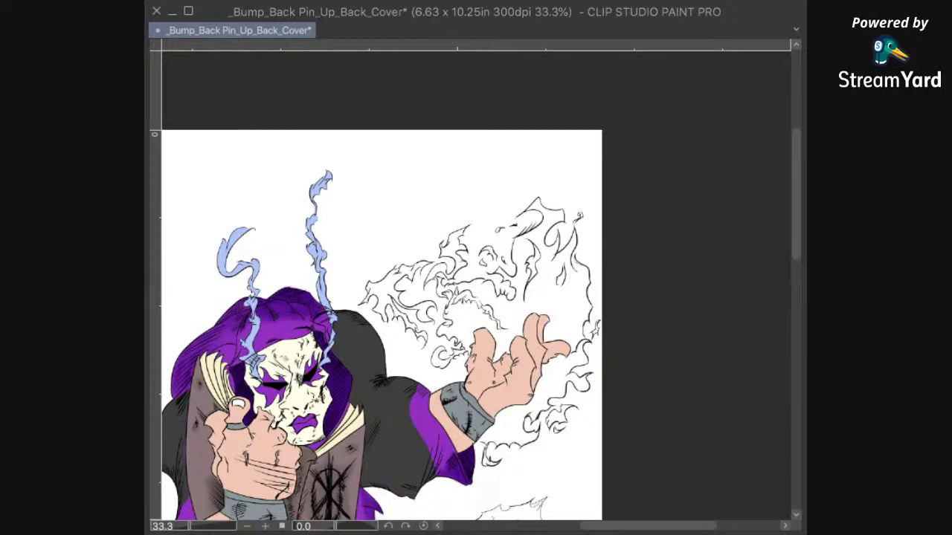
# Step: Try soft-edged green strokes just above the raised fingertips and undo them
pyautogui.moveTo(495, 291)
pyautogui.mouseDown()
pyautogui.moveTo(502, 297)
pyautogui.moveTo(544, 261)
pyautogui.moveTo(519, 324)
pyautogui.mouseUp()
pyautogui.hotkey('ctrl', 'z')
pyautogui.moveTo(550, 251); pyautogui.dragTo(513, 334)
pyautogui.moveTo(543, 249)
pyautogui.mouseDown()
pyautogui.moveTo(524, 309)
pyautogui.moveTo(515, 288)
pyautogui.moveTo(528, 247)
pyautogui.mouseUp()
pyautogui.hotkey('ctrl', 'z')
pyautogui.hotkey('ctrl', 'z')
pyautogui.hotkey('ctrl', 'z')
pyautogui.moveTo(522, 237); pyautogui.dragTo(540, 255)
pyautogui.hotkey('ctrl', 'z')
pyautogui.moveTo(524, 255)
pyautogui.mouseDown()
pyautogui.moveTo(552, 279)
pyautogui.moveTo(515, 304)
pyautogui.mouseUp()
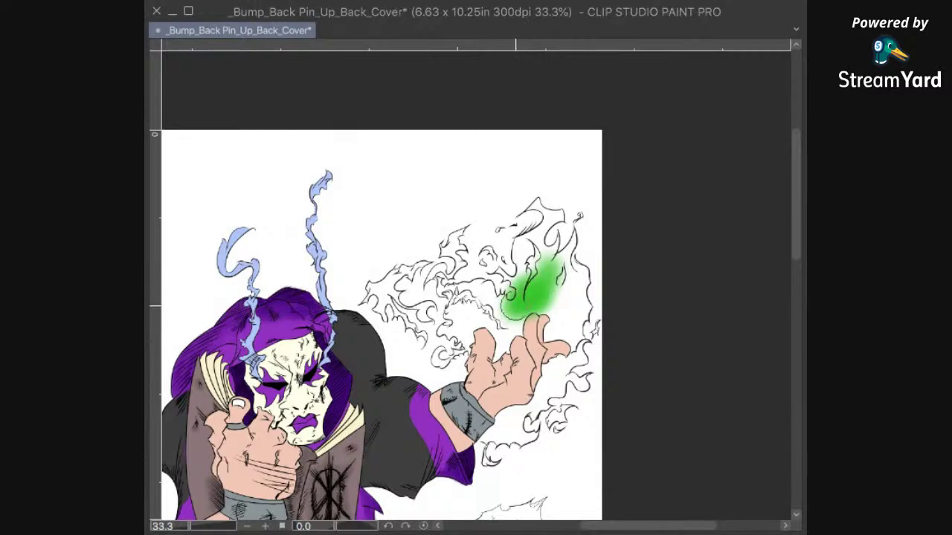
pyautogui.hotkey('ctrl', 'z')
pyautogui.hotkey('ctrl', 'z')
pyautogui.hotkey('ctrl', 'z')
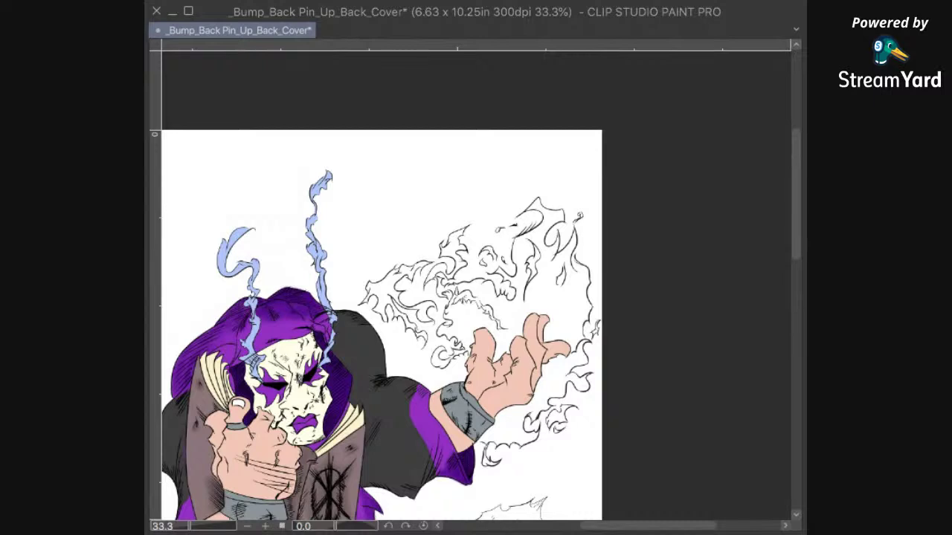
# Step: Try a branching green brush and a rough, textured green brush across the smoke above the hand, and undo both
pyautogui.moveTo(510, 298)
pyautogui.mouseDown()
pyautogui.moveTo(536, 273)
pyautogui.moveTo(520, 336)
pyautogui.mouseUp()
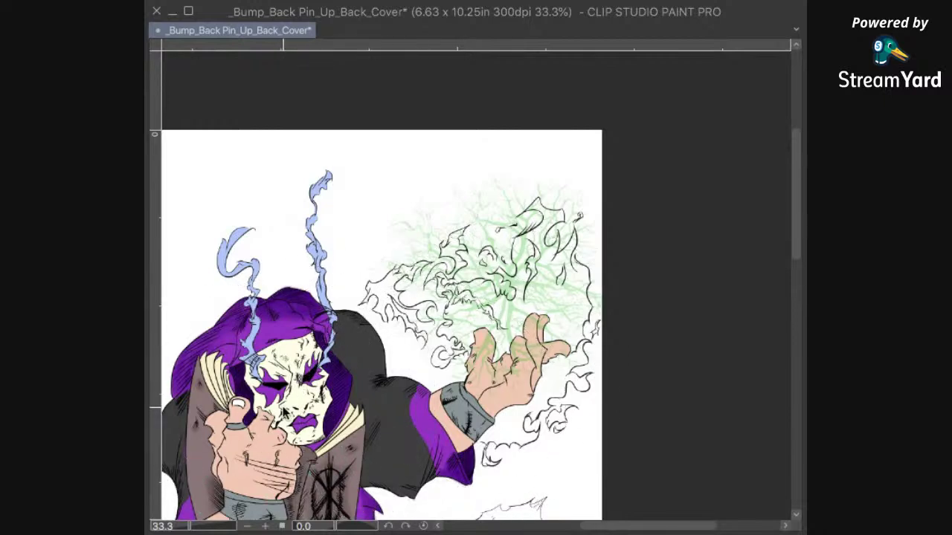
pyautogui.hotkey('ctrl', 'z')
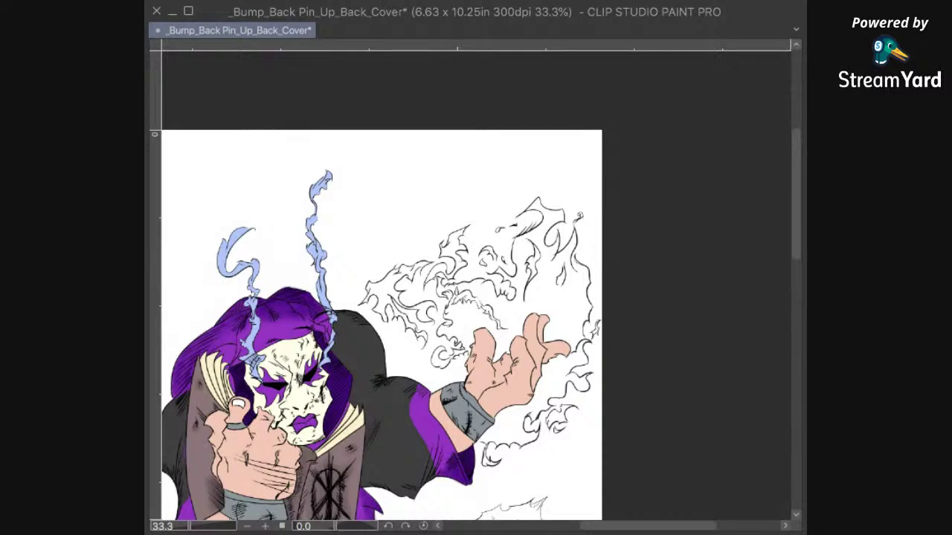
pyautogui.moveTo(572, 258); pyautogui.dragTo(543, 261)
pyautogui.moveTo(563, 294)
pyautogui.mouseDown()
pyautogui.moveTo(536, 260)
pyautogui.moveTo(505, 327)
pyautogui.mouseUp()
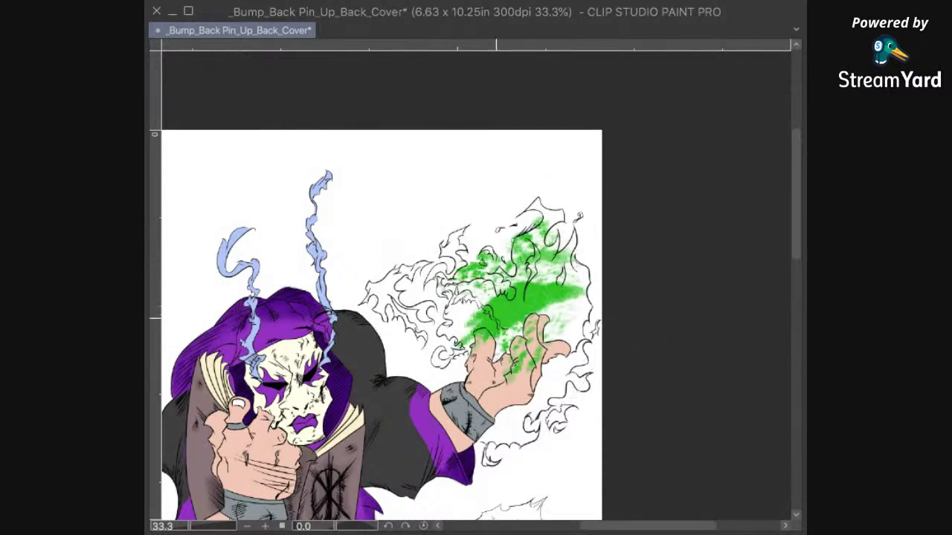
pyautogui.hotkey('ctrl', 'z')
pyautogui.hotkey('ctrl', 'z')
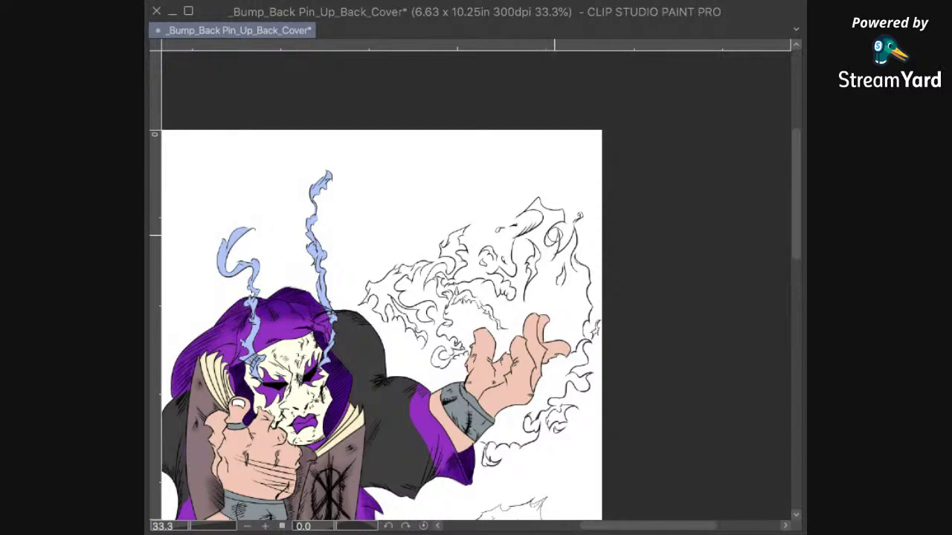
# Step: Try small, soft green strokes inside the topmost peak of the smoke outline and undo them
pyautogui.scroll(1, 565, 223)
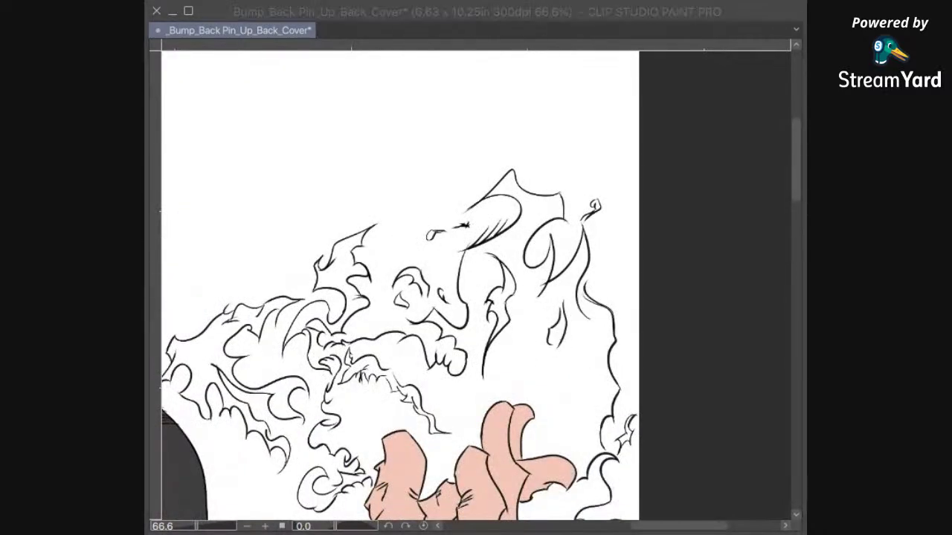
pyautogui.click(642, 452)
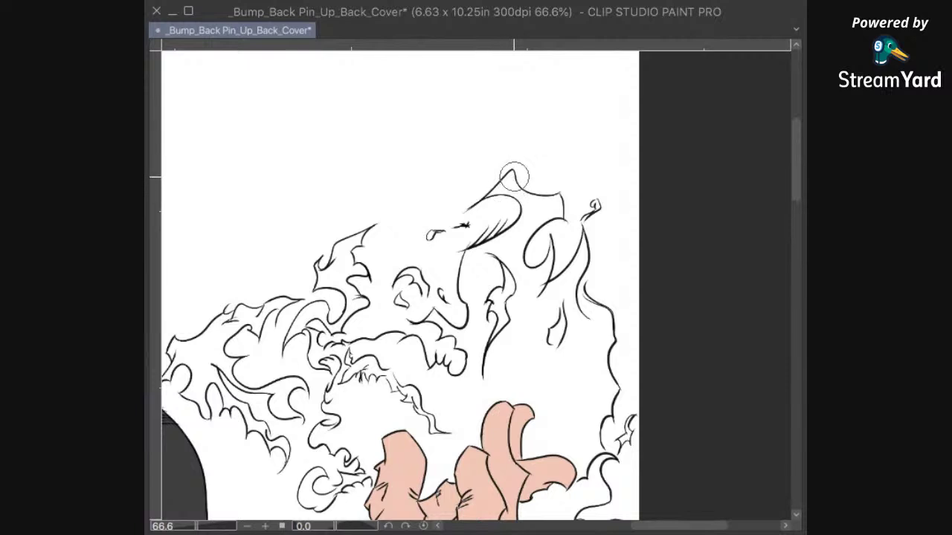
pyautogui.moveTo(495, 192)
pyautogui.mouseDown()
pyautogui.moveTo(517, 183)
pyautogui.moveTo(497, 191)
pyautogui.moveTo(533, 211)
pyautogui.moveTo(510, 190)
pyautogui.moveTo(561, 202)
pyautogui.moveTo(559, 218)
pyautogui.moveTo(520, 236)
pyautogui.moveTo(553, 206)
pyautogui.moveTo(509, 261)
pyautogui.moveTo(537, 203)
pyautogui.moveTo(518, 259)
pyautogui.moveTo(525, 217)
pyautogui.moveTo(535, 299)
pyautogui.mouseUp()
pyautogui.press('super+z')
pyautogui.press('super+z')
pyautogui.press('super+z')
pyautogui.press('super+z')
pyautogui.press('super+z')
pyautogui.press('super+z')
pyautogui.press('super+z')
pyautogui.press('super+z')
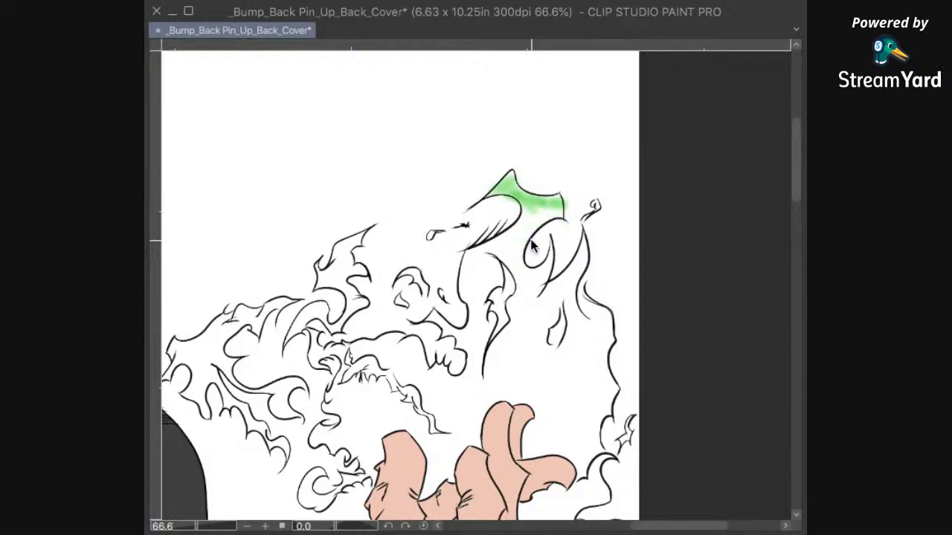
pyautogui.hotkey('ctrl', 'z')
pyautogui.hotkey('ctrl', 'z')
pyautogui.hotkey('ctrl', 'z')
pyautogui.hotkey('ctrl', 'z')
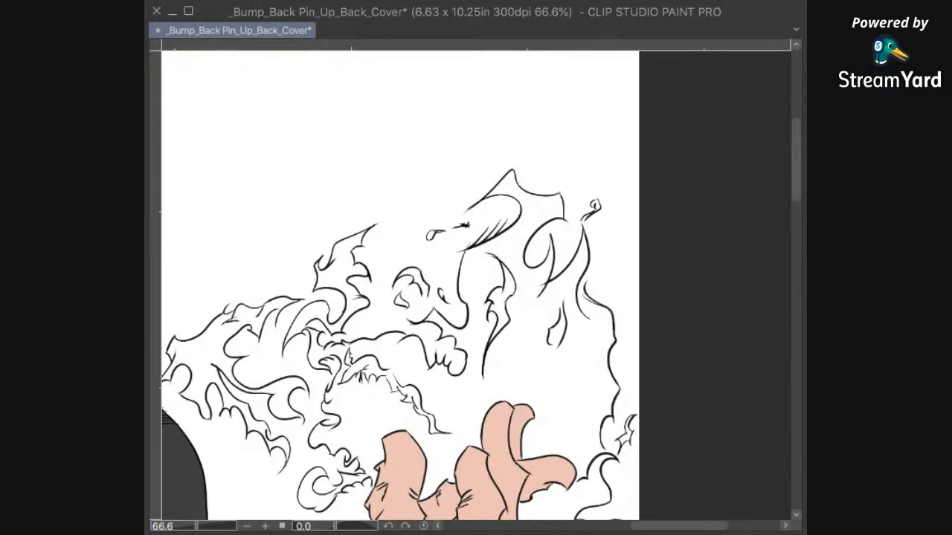
# Step: Select the enclosed areas of the smoke plume beside the shoulder and add the closed curls near the wrist
pyautogui.click(368, 299)
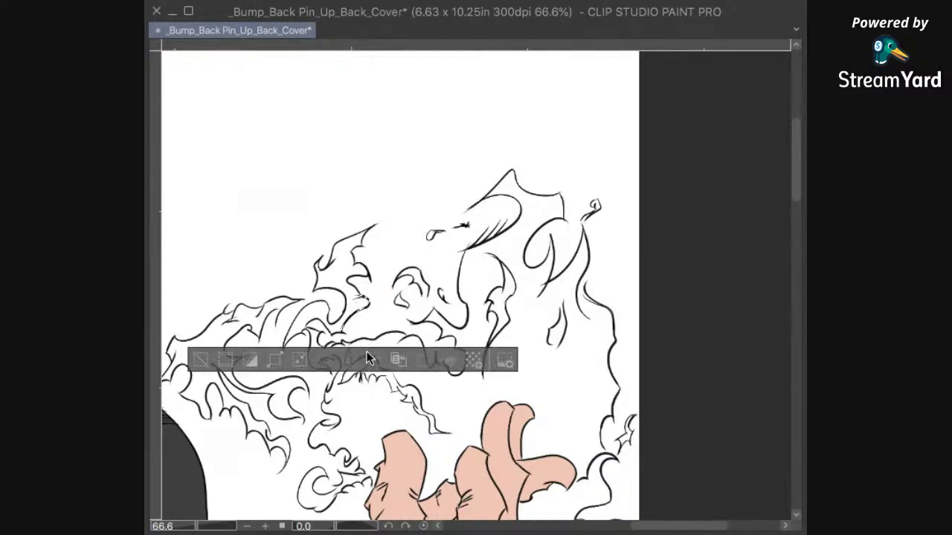
pyautogui.click(357, 292)
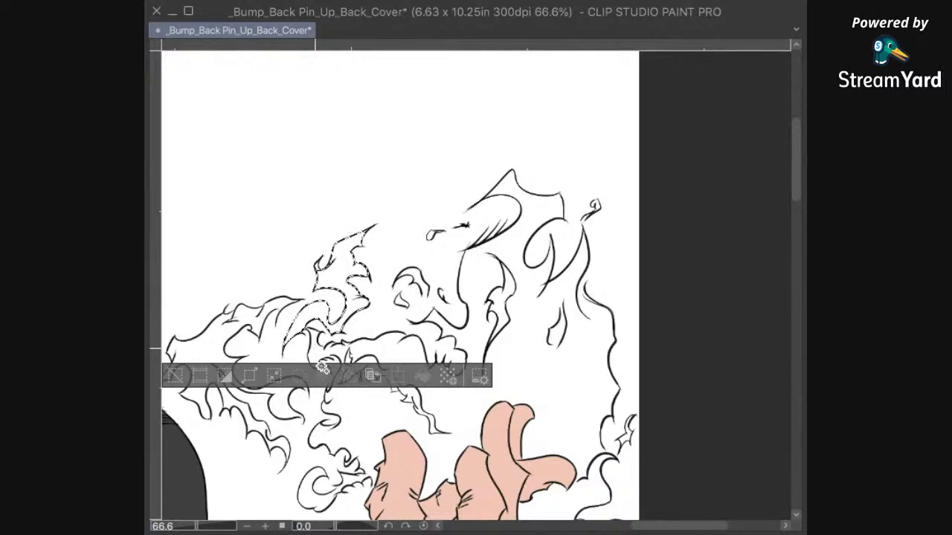
pyautogui.click(320, 439)
pyautogui.hotkey('ctrl', 'z')
pyautogui.click(221, 344)
pyautogui.moveTo(504, 443)
pyautogui.mouseDown()
pyautogui.moveTo(511, 312)
pyautogui.moveTo(547, 200)
pyautogui.mouseUp()
pyautogui.moveTo(588, 266)
pyautogui.mouseDown()
pyautogui.moveTo(615, 85)
pyautogui.moveTo(594, 217)
pyautogui.mouseUp()
pyautogui.click(455, 409)
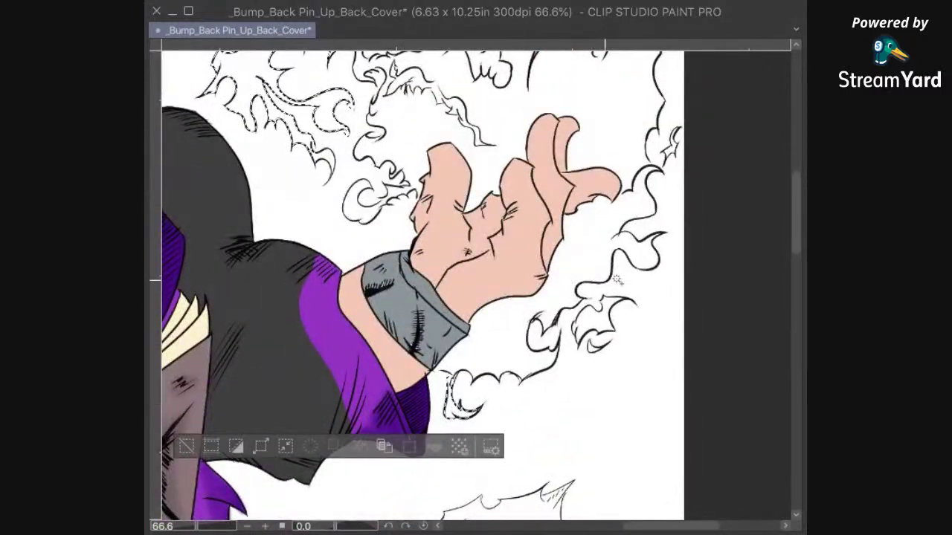
pyautogui.click(607, 318)
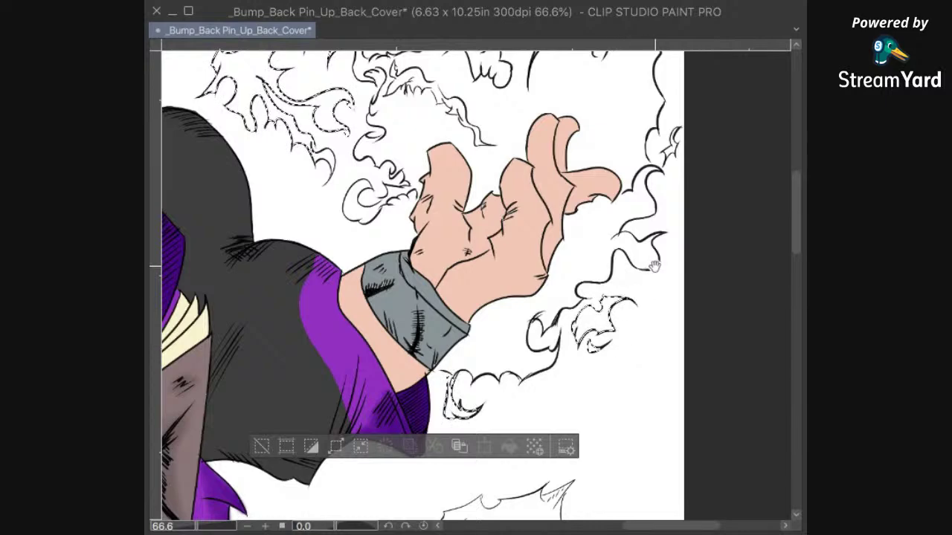
# Step: Add the small closed shape in the middle of the upper smoke to the selection
pyautogui.scroll(5, 652, 266)
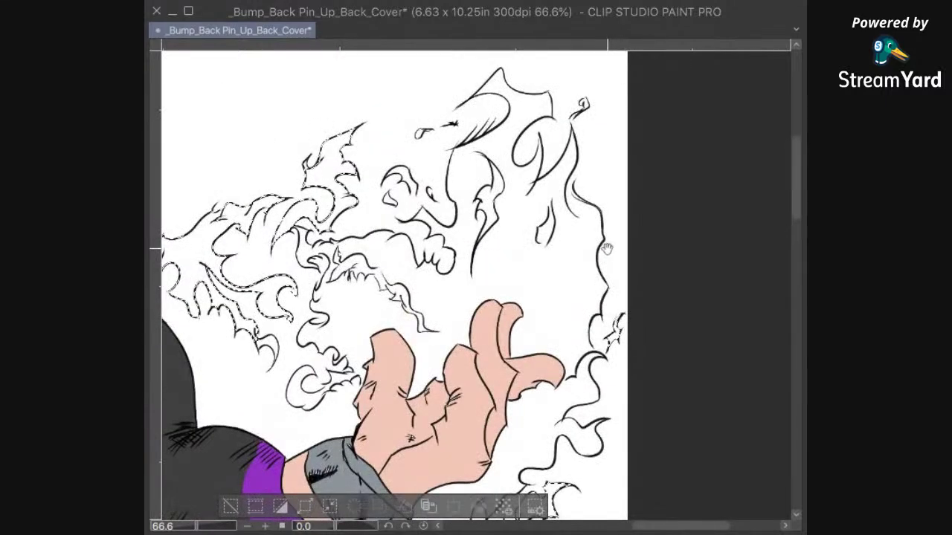
pyautogui.scroll(3, 607, 249)
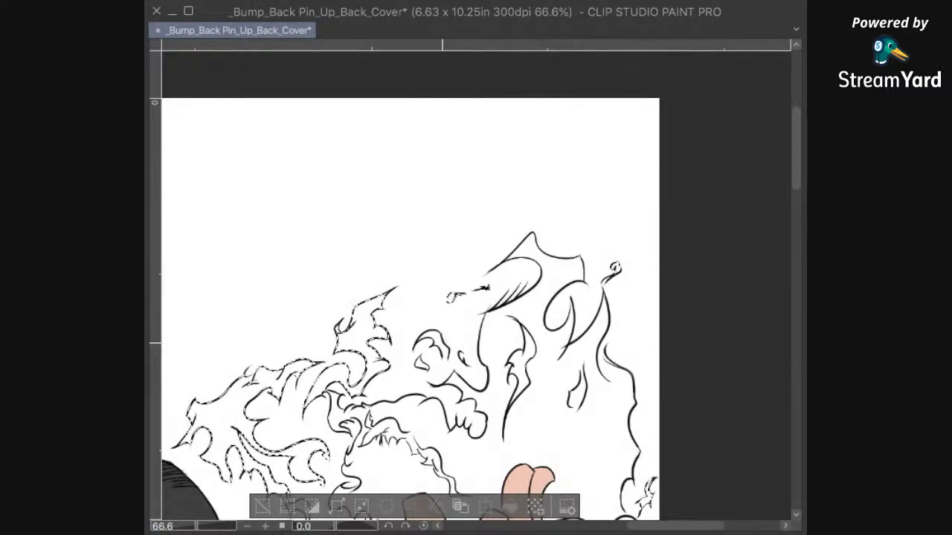
pyautogui.click(442, 343)
pyautogui.press('super+z')
pyautogui.click(422, 363)
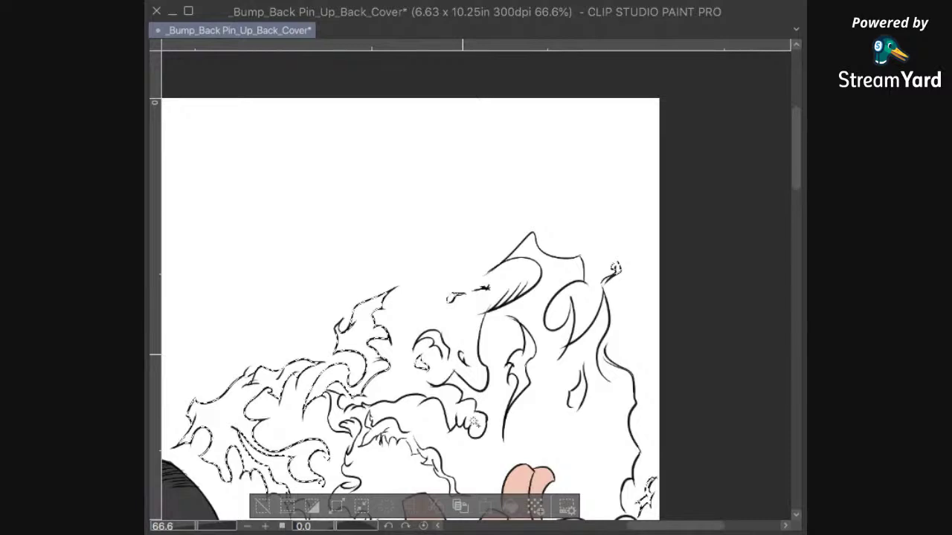
# Step: Try to add the open smoke areas above the hand to the selection, undo it, and inspect the surrounding line art
pyautogui.scroll(5, 474, 371)
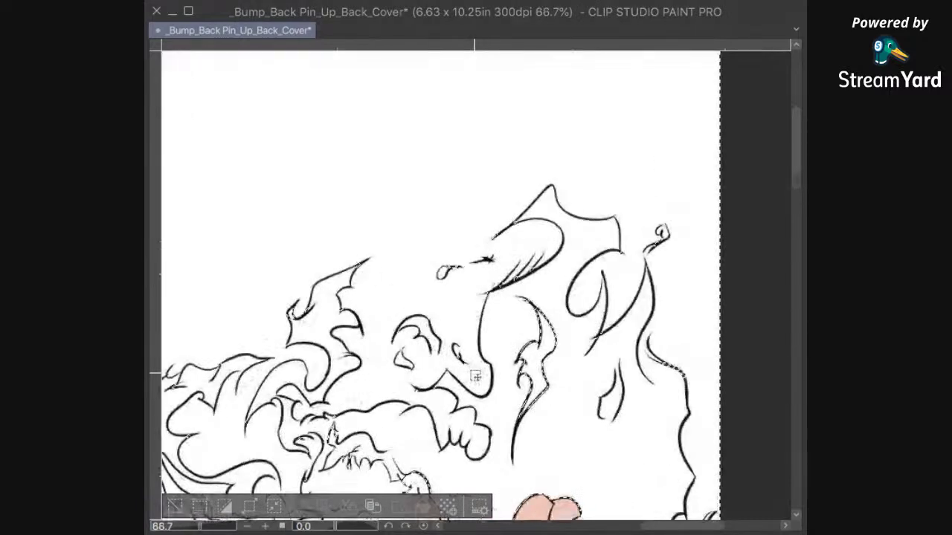
pyautogui.scroll(2, 473, 372)
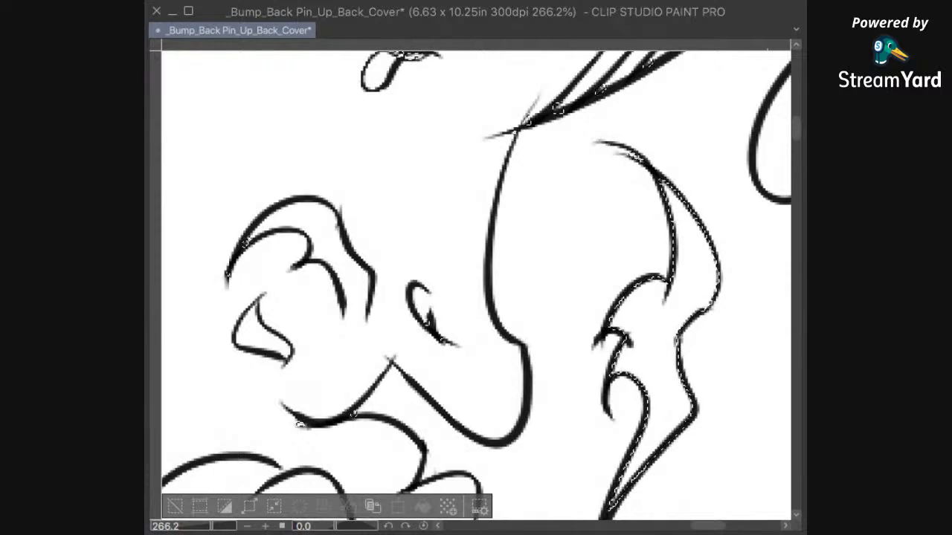
pyautogui.press('super+minus')
pyautogui.press('super+minus')
pyautogui.press('super+minus')
pyautogui.press('super+minus')
pyautogui.press('super+minus')
pyautogui.press('super+minus')
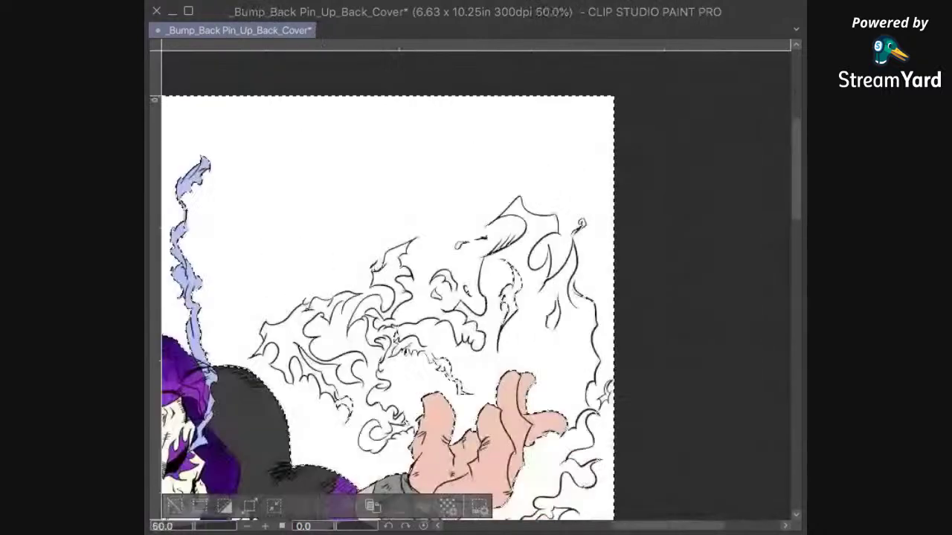
pyautogui.press('super+z')
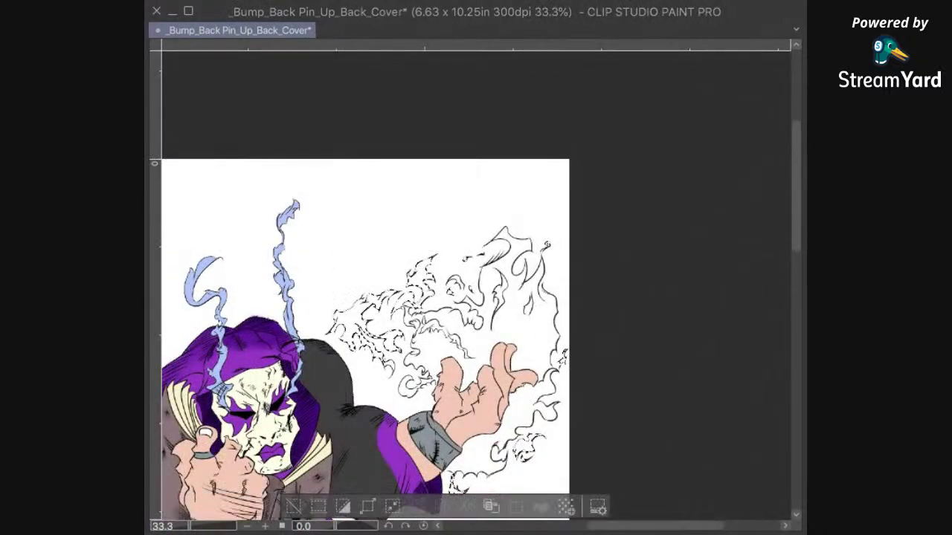
pyautogui.press('super+plus')
pyautogui.press('super+plus')
pyautogui.press('super+plus')
pyautogui.scroll(6, 387, 286)
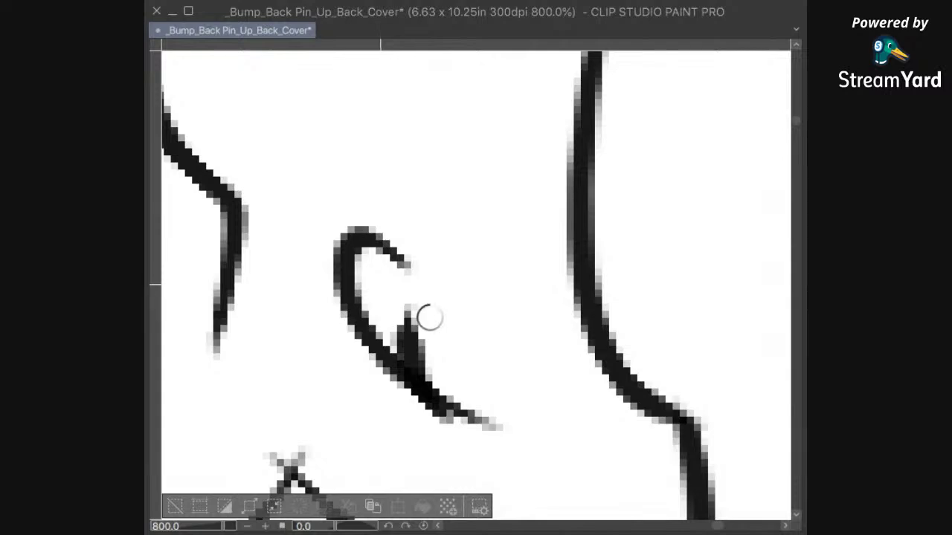
pyautogui.scroll(-8, 430, 322)
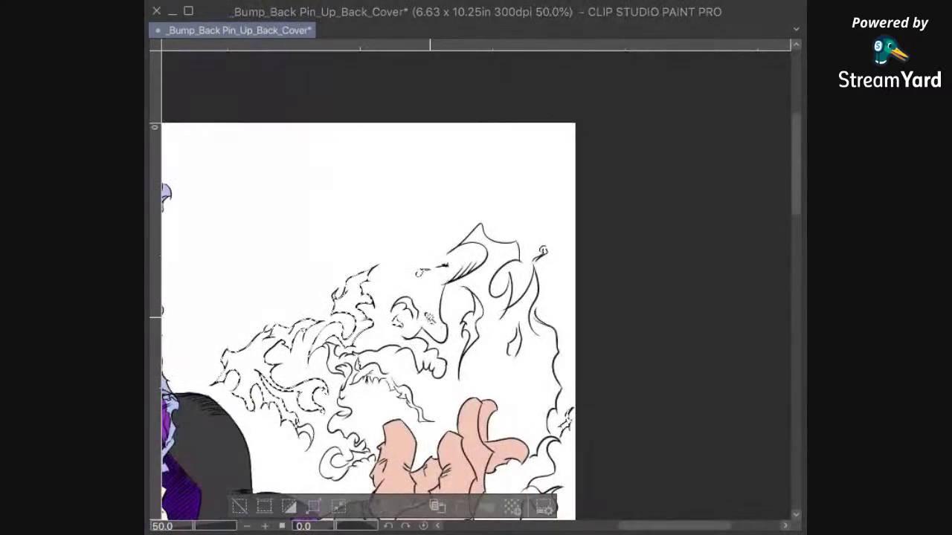
pyautogui.scroll(1, 429, 321)
pyautogui.scroll(-3, 430, 322)
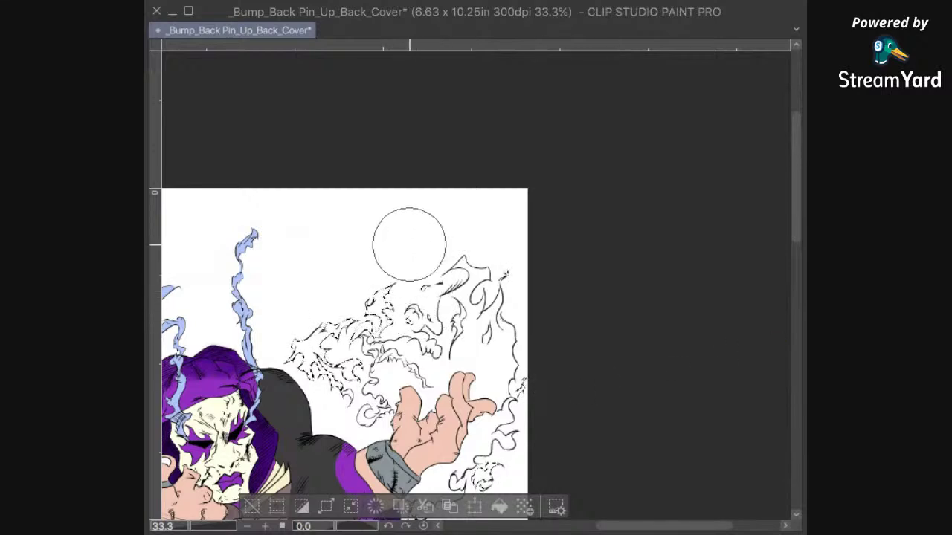
# Step: Paint the selected smoke areas light green with an enlarged soft brush
pyautogui.press('super+0')
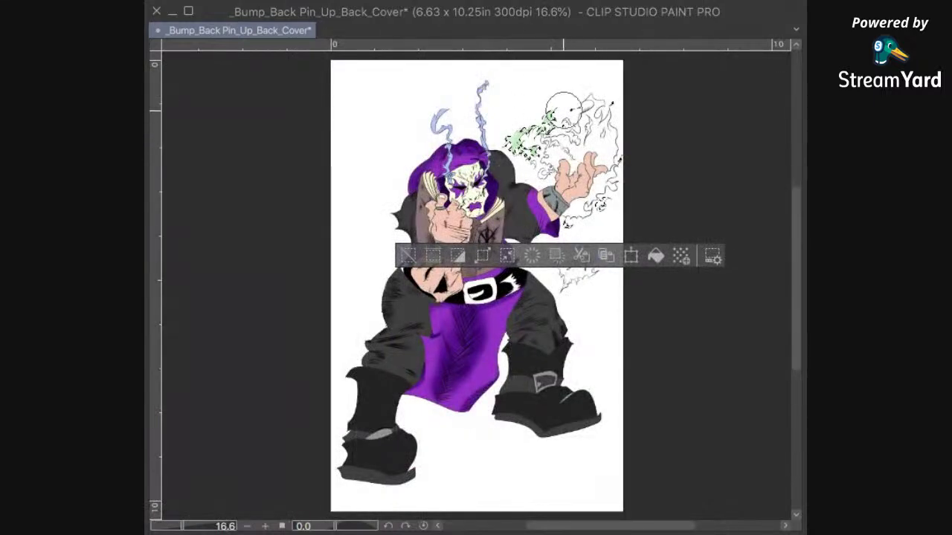
pyautogui.scroll(2, 584, 113)
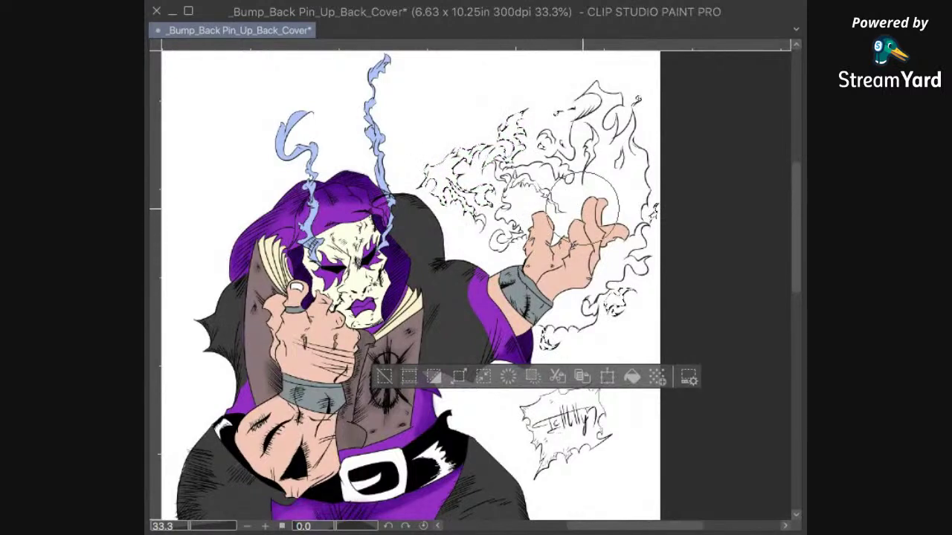
pyautogui.press(']')
pyautogui.press(']')
pyautogui.press(']')
pyautogui.press(']')
pyautogui.moveTo(472, 249)
pyautogui.mouseDown()
pyautogui.moveTo(525, 139)
pyautogui.moveTo(525, 291)
pyautogui.moveTo(608, 177)
pyautogui.moveTo(636, 275)
pyautogui.mouseUp()
pyautogui.click(634, 275)
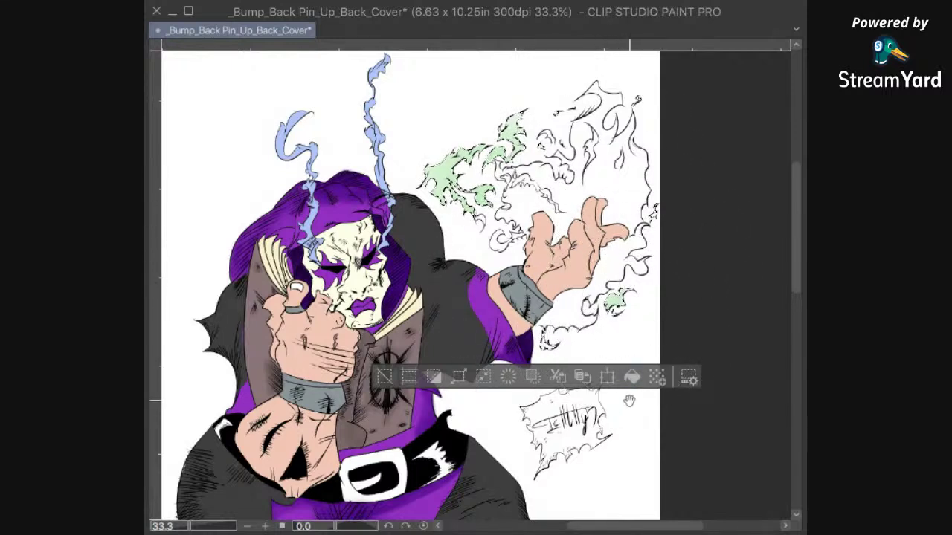
pyautogui.moveTo(629, 399); pyautogui.dragTo(647, 381)
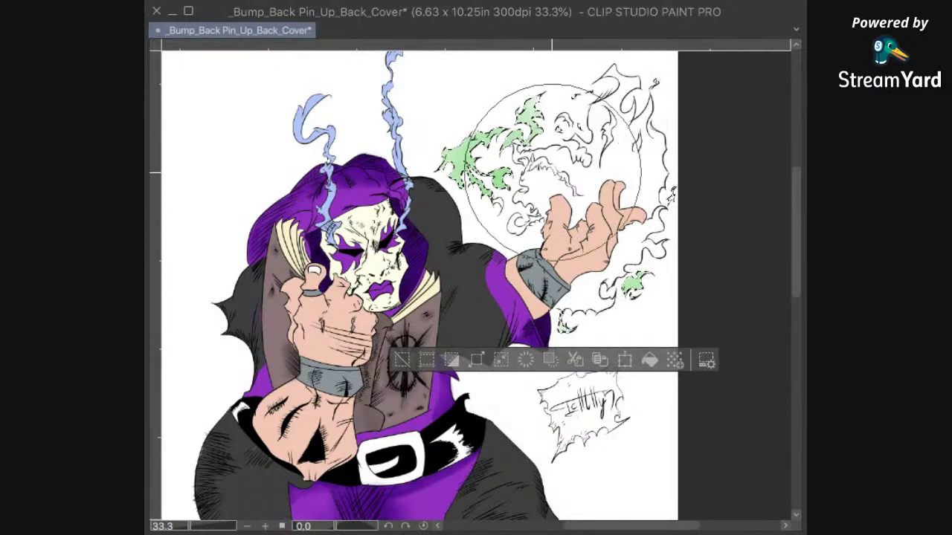
# Step: Undo the last green pass and shade the selected plume's edges nearest the hand deeper green with a smaller brush
pyautogui.scroll(3, 572, 167)
pyautogui.hotkey('ctrl', 'z')
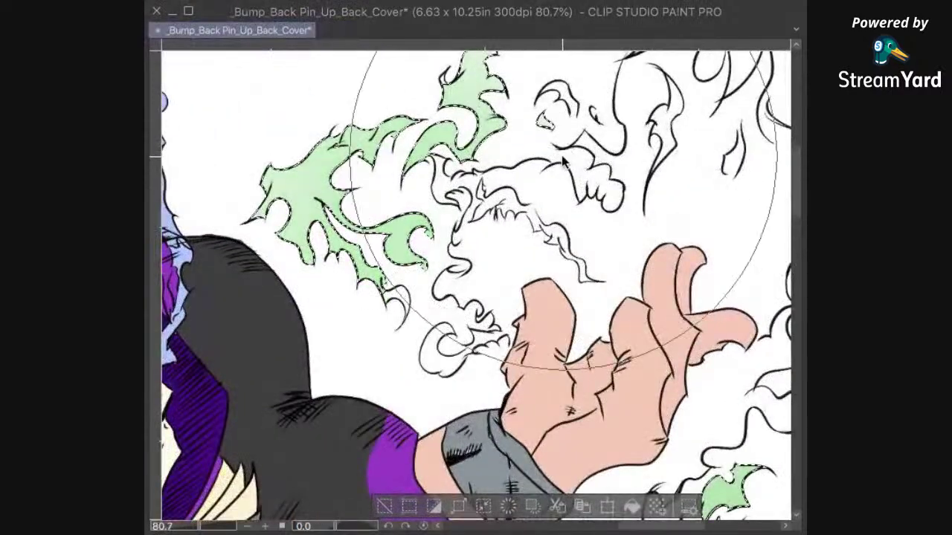
pyautogui.press('[')
pyautogui.press('[')
pyautogui.press('[')
pyautogui.press('[')
pyautogui.press('[')
pyautogui.press('[')
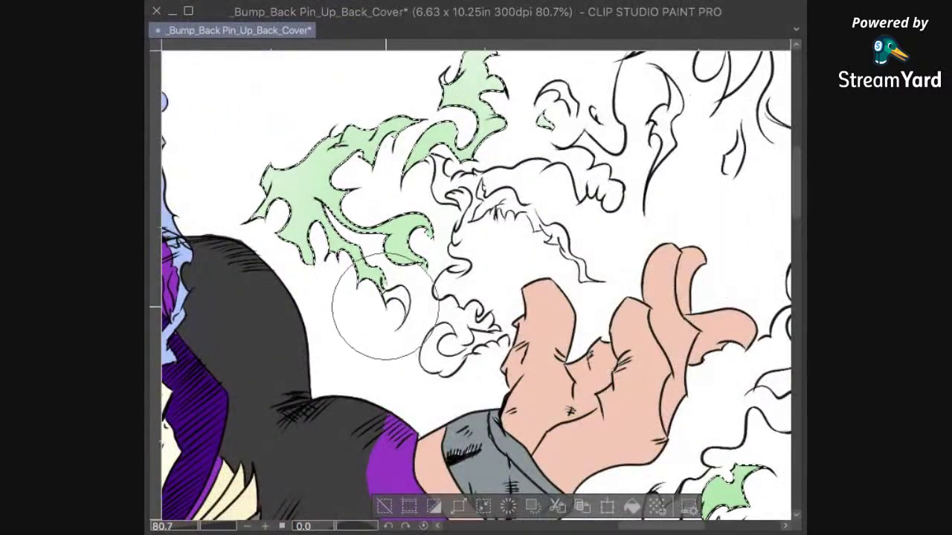
pyautogui.moveTo(456, 175); pyautogui.dragTo(531, 113)
pyautogui.moveTo(572, 186); pyautogui.dragTo(530, 321)
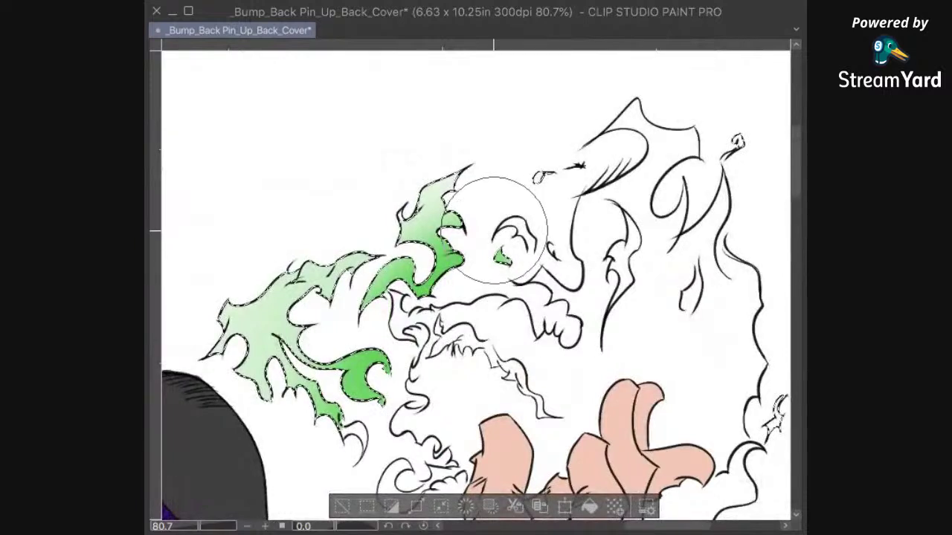
pyautogui.hotkey('ctrl', 'z')
pyautogui.moveTo(344, 433)
pyautogui.mouseDown()
pyautogui.moveTo(435, 294)
pyautogui.moveTo(490, 259)
pyautogui.moveTo(520, 257)
pyautogui.moveTo(488, 260)
pyautogui.moveTo(470, 240)
pyautogui.moveTo(455, 241)
pyautogui.moveTo(433, 295)
pyautogui.mouseUp()
pyautogui.moveTo(416, 418); pyautogui.dragTo(449, 325)
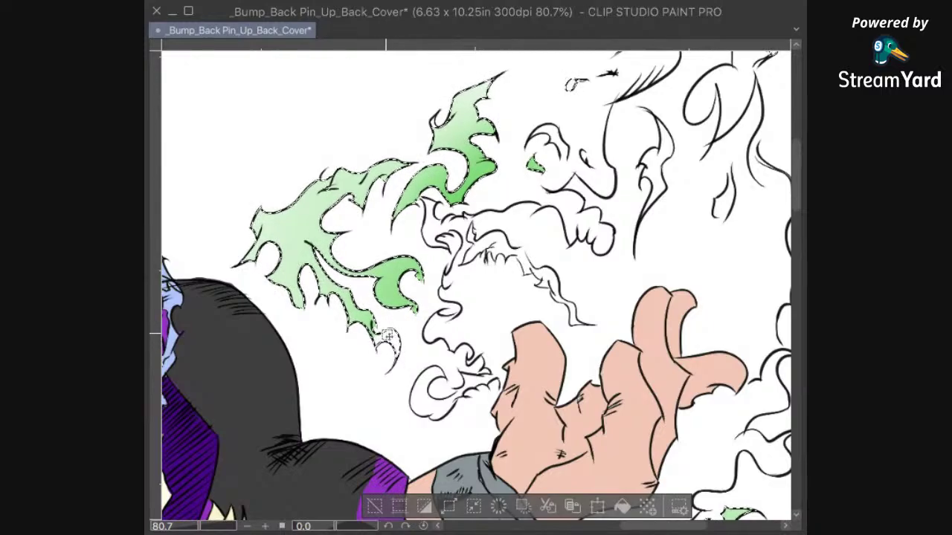
# Step: Reduce the brush size and shade the small curl at the plume's lower tip green
pyautogui.scroll(5, 394, 333)
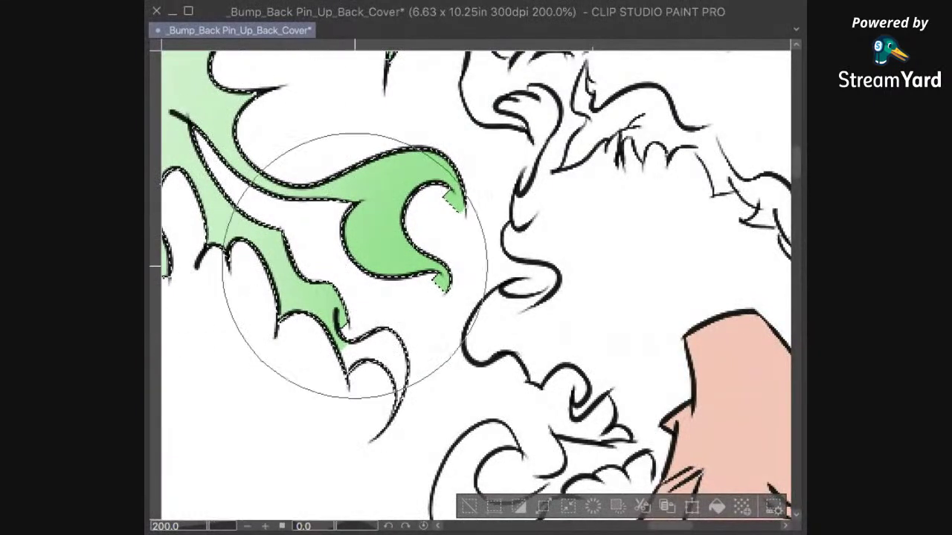
pyautogui.press('[')
pyautogui.press('[')
pyautogui.press('[')
pyautogui.press('[')
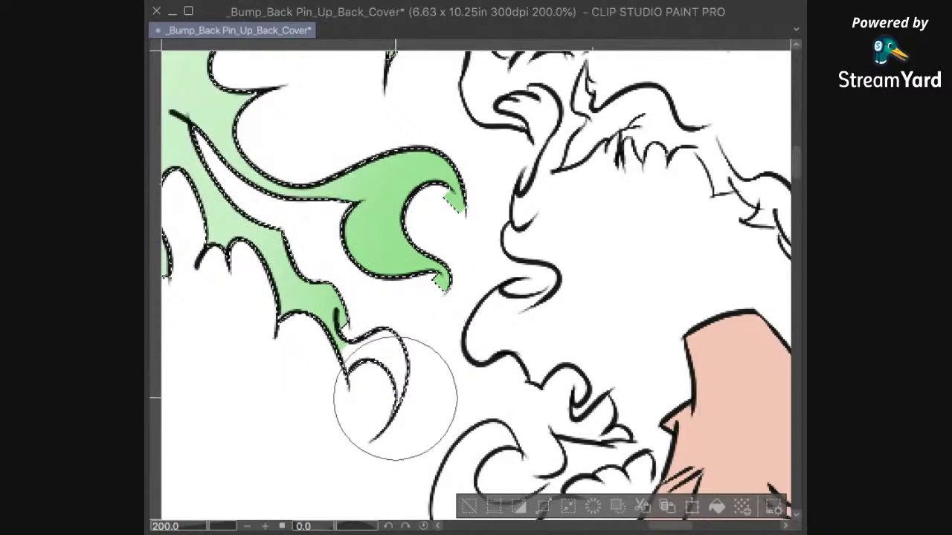
pyautogui.moveTo(403, 395)
pyautogui.mouseDown()
pyautogui.moveTo(397, 361)
pyautogui.moveTo(367, 343)
pyautogui.moveTo(380, 382)
pyautogui.moveTo(411, 398)
pyautogui.mouseUp()
pyautogui.scroll(-5, 410, 397)
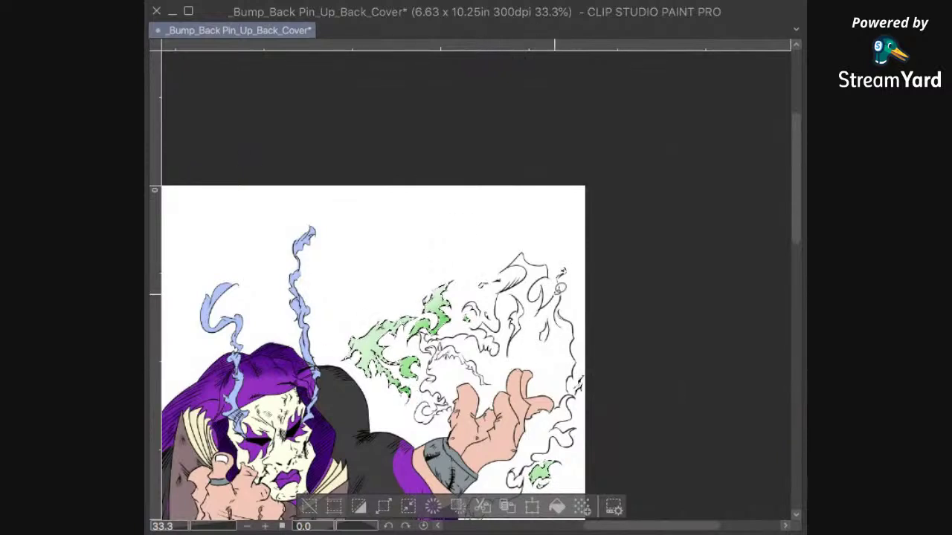
# Step: Clear the selection and brush a solid green band down the open gap between the smoke outlines above the raised fingers
pyautogui.hotkey('ctrl', 'd')
pyautogui.scroll(2, 510, 347)
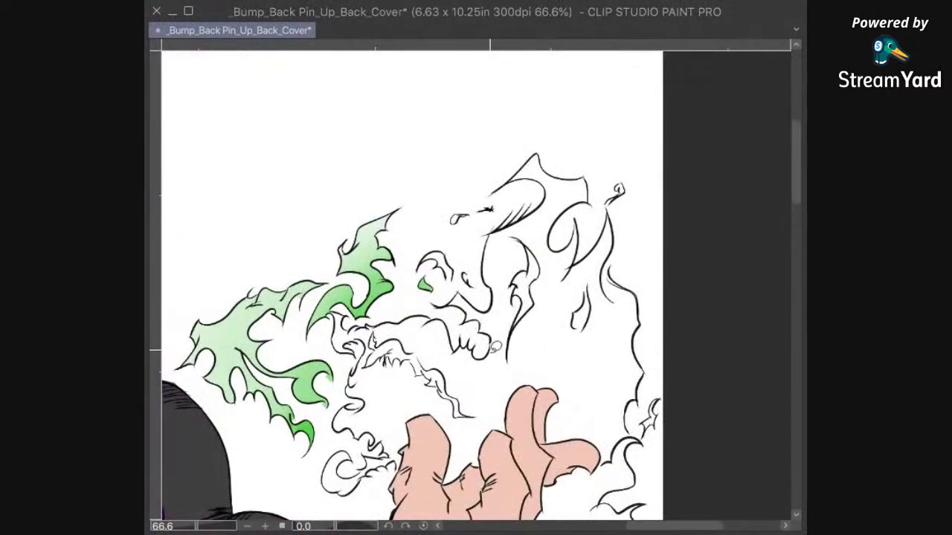
pyautogui.moveTo(459, 366); pyautogui.dragTo(512, 330)
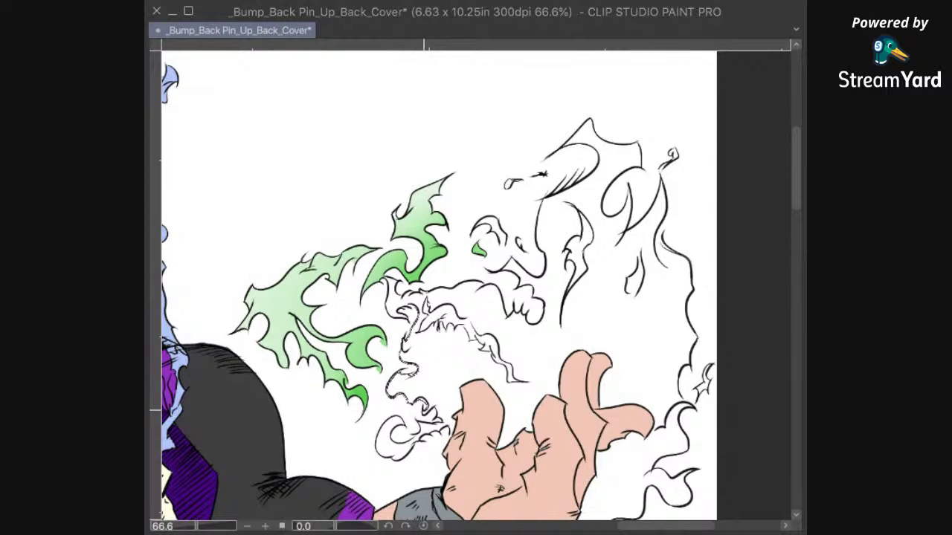
pyautogui.moveTo(424, 410); pyautogui.dragTo(424, 411)
pyautogui.click(522, 291)
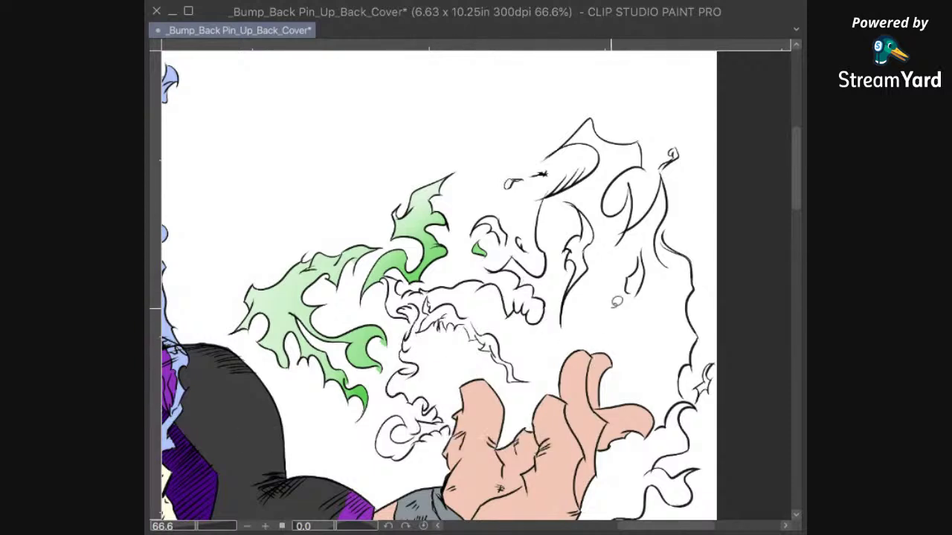
pyautogui.moveTo(570, 367); pyautogui.dragTo(571, 306)
pyautogui.click(608, 311)
pyautogui.moveTo(607, 335); pyautogui.dragTo(584, 311)
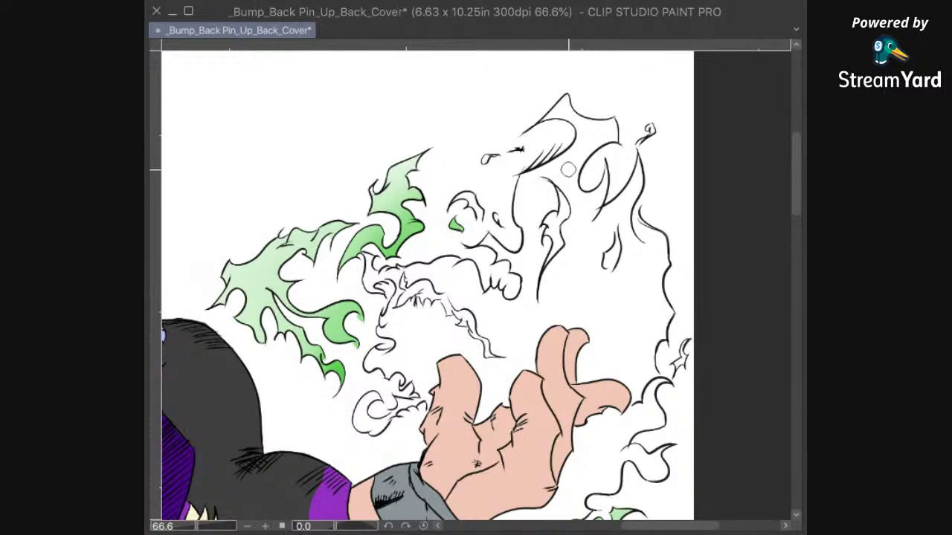
pyautogui.moveTo(565, 185)
pyautogui.mouseDown()
pyautogui.moveTo(588, 143)
pyautogui.moveTo(572, 204)
pyautogui.mouseUp()
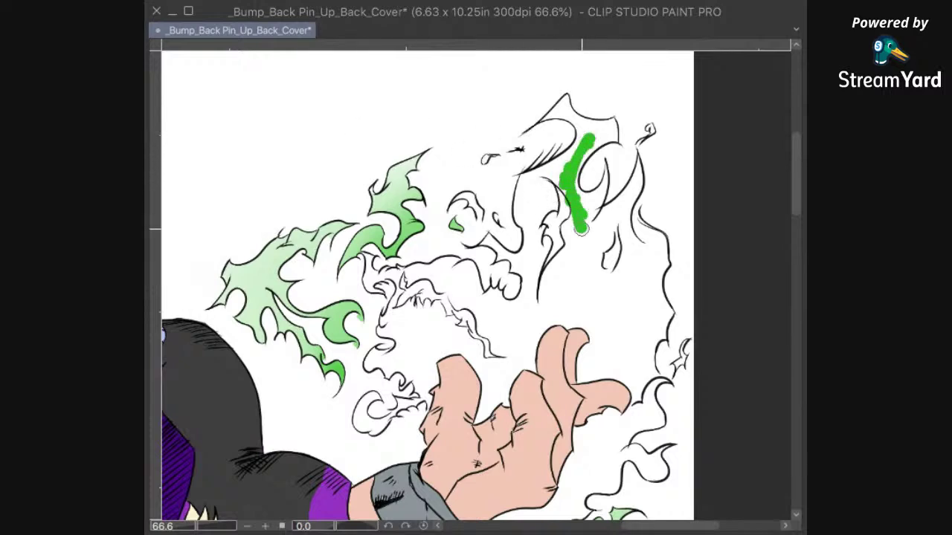
pyautogui.moveTo(586, 145)
pyautogui.mouseDown()
pyautogui.moveTo(574, 212)
pyautogui.moveTo(569, 204)
pyautogui.moveTo(572, 252)
pyautogui.moveTo(553, 296)
pyautogui.moveTo(550, 275)
pyautogui.moveTo(540, 292)
pyautogui.moveTo(542, 307)
pyautogui.mouseUp()
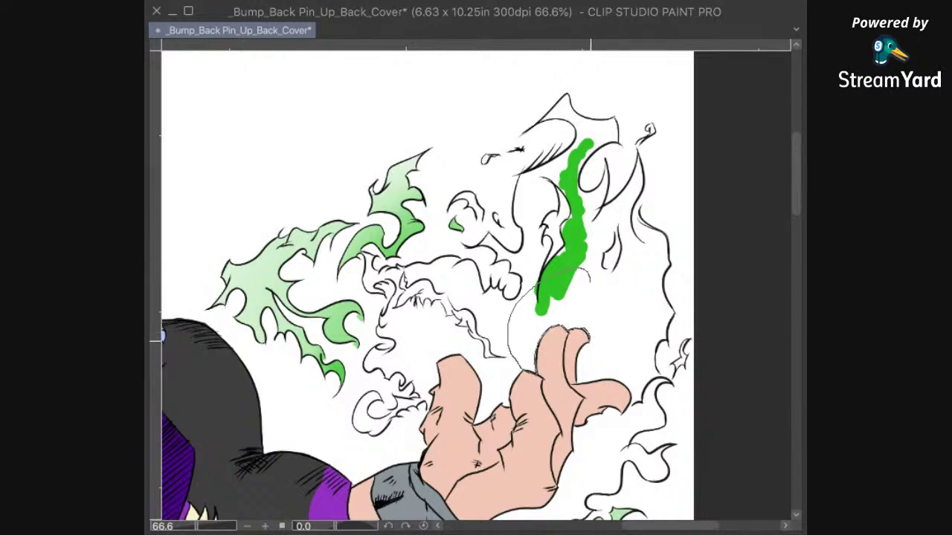
# Step: Lasso the open areas above the fingertips and across to the outer smoke outline and fill them solid green
pyautogui.moveTo(607, 314); pyautogui.dragTo(577, 266)
pyautogui.hotkey('alt', 'Delete')
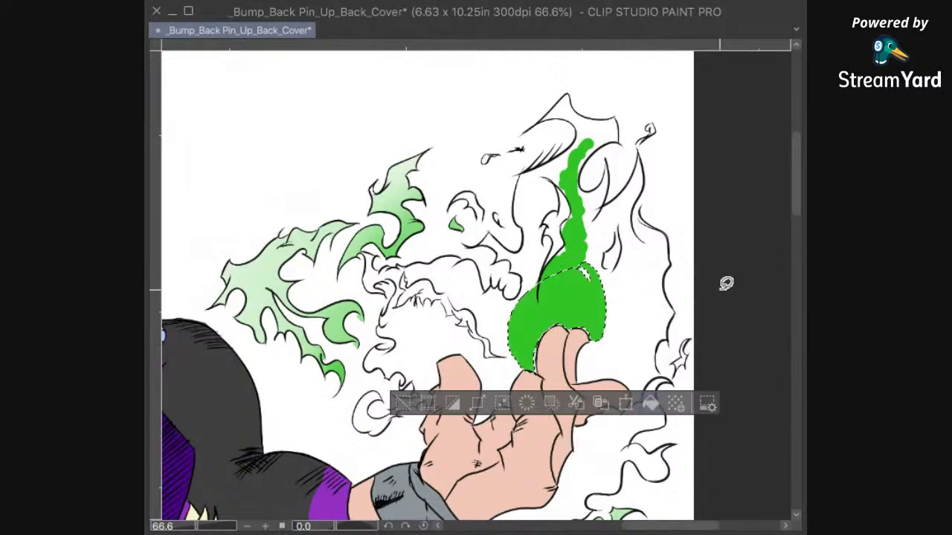
pyautogui.press('super+d')
pyautogui.moveTo(683, 313); pyautogui.dragTo(621, 294)
pyautogui.moveTo(543, 272); pyautogui.dragTo(587, 253)
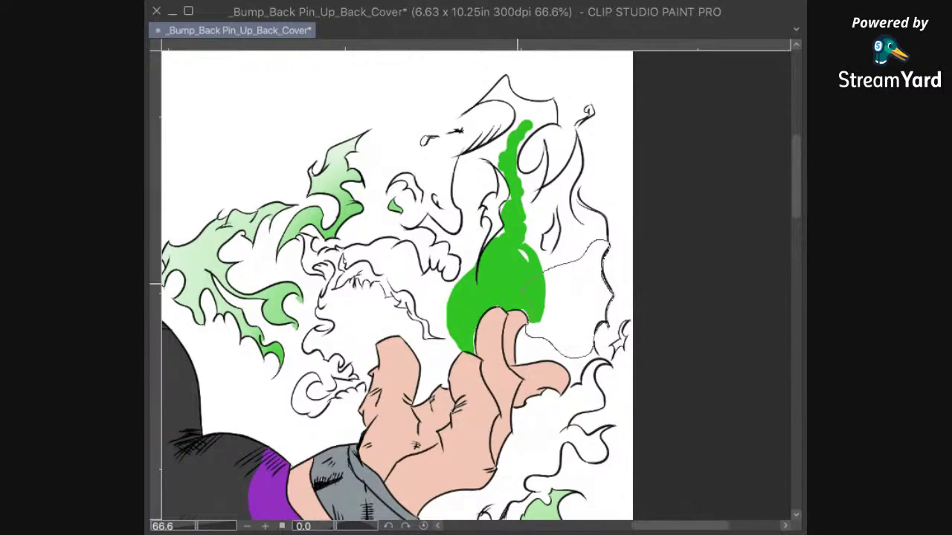
pyautogui.moveTo(519, 285); pyautogui.dragTo(524, 316)
pyautogui.click(660, 386)
pyautogui.press('super+d')
# Step: Fill the remaining white gaps between the green area, the bent fingertip and the thumb with the same green
pyautogui.moveTo(649, 307); pyautogui.dragTo(637, 200)
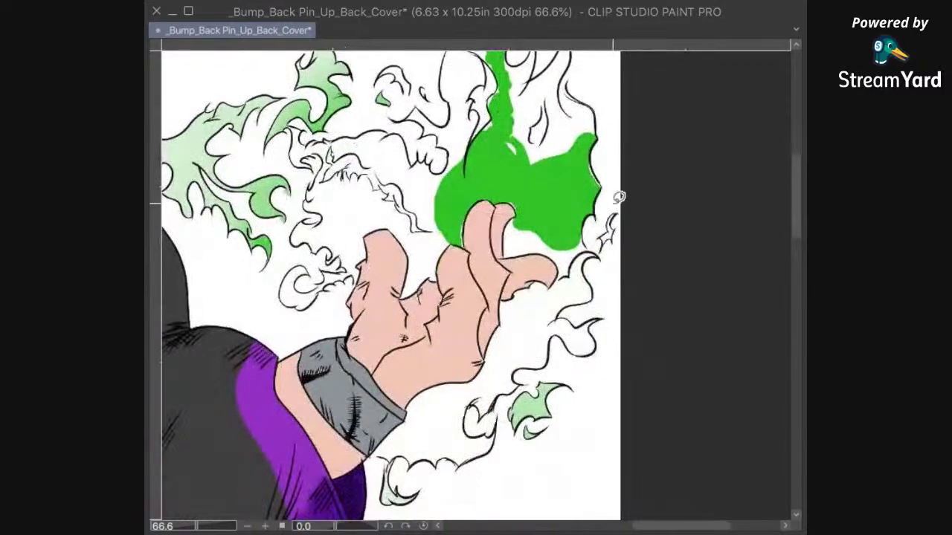
pyautogui.moveTo(529, 241)
pyautogui.mouseDown()
pyautogui.moveTo(516, 211)
pyautogui.moveTo(543, 218)
pyautogui.mouseUp()
pyautogui.click(604, 279)
pyautogui.press('super+d')
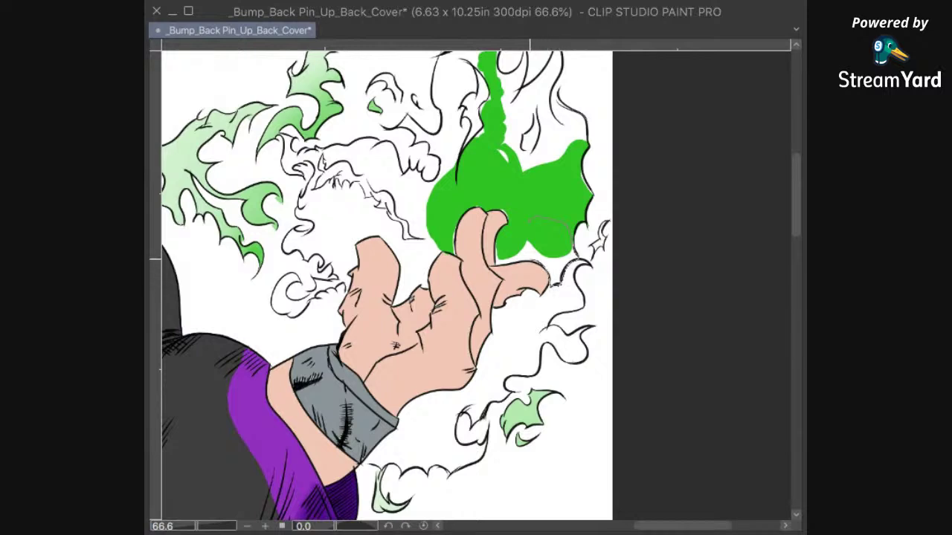
pyautogui.moveTo(520, 229); pyautogui.dragTo(528, 222)
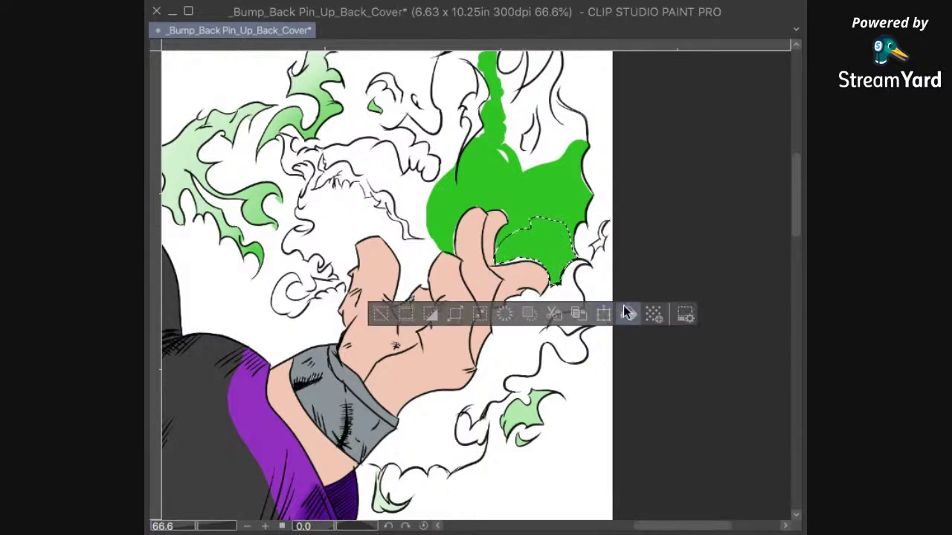
pyautogui.click(628, 314)
pyautogui.press('super+d')
# Step: Lasso the inside of the smoke curl just below the thumb tip and fill it green
pyautogui.moveTo(574, 321); pyautogui.dragTo(599, 296)
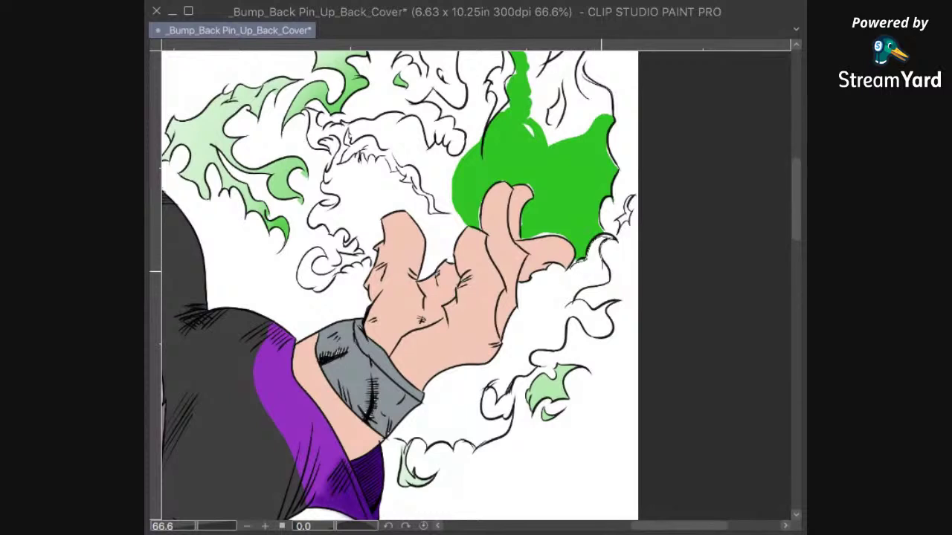
pyautogui.moveTo(601, 274); pyautogui.dragTo(591, 288)
pyautogui.click(664, 320)
pyautogui.hotkey('ctrl', 'd')
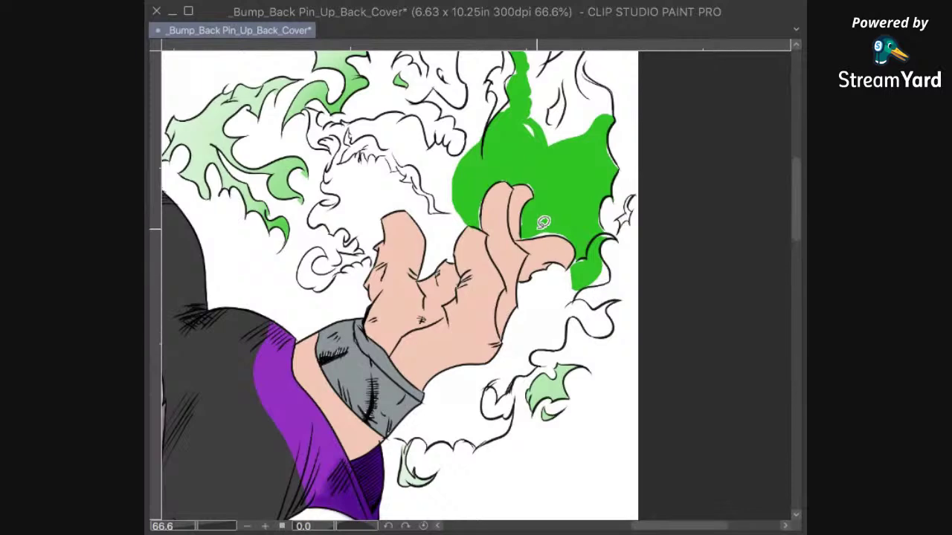
# Step: Lasso the white gap between the brushed green band and the small wisp above the hand and fill it green
pyautogui.scroll(2, 570, 149)
pyautogui.moveTo(536, 96); pyautogui.dragTo(530, 204)
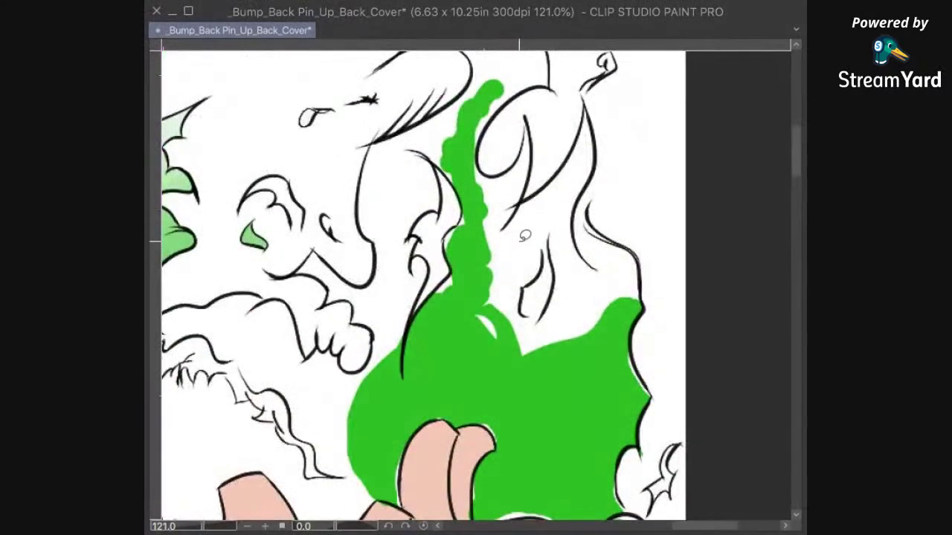
pyautogui.moveTo(470, 339); pyautogui.dragTo(523, 257)
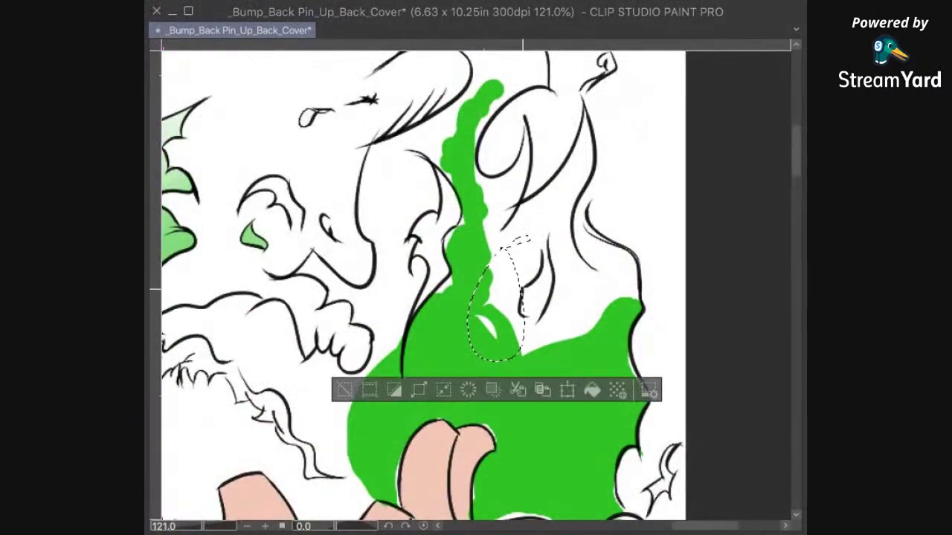
pyautogui.click(592, 390)
pyautogui.hotkey('ctrl', 'd')
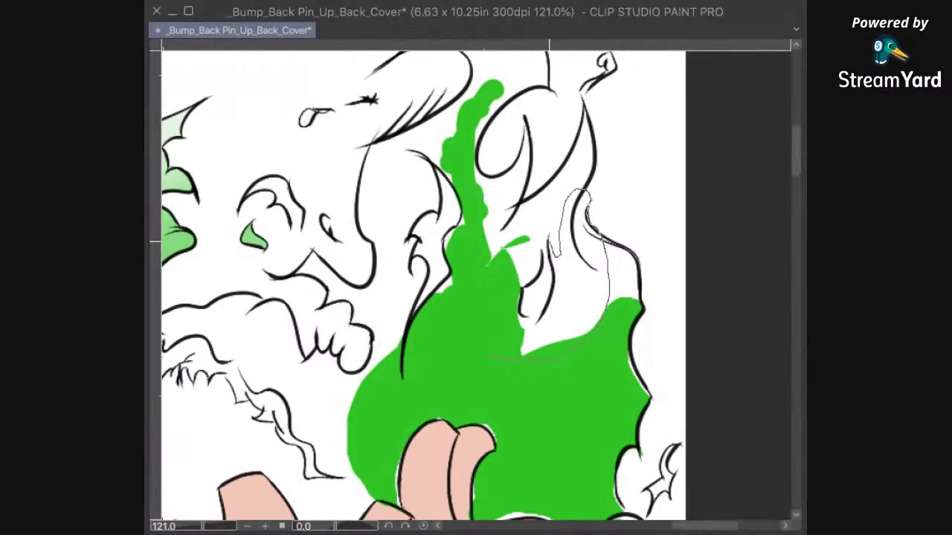
# Step: Fill the smoke area to the right of the small wisp and the white gap beneath the wisp with green
pyautogui.moveTo(491, 357); pyautogui.dragTo(539, 343)
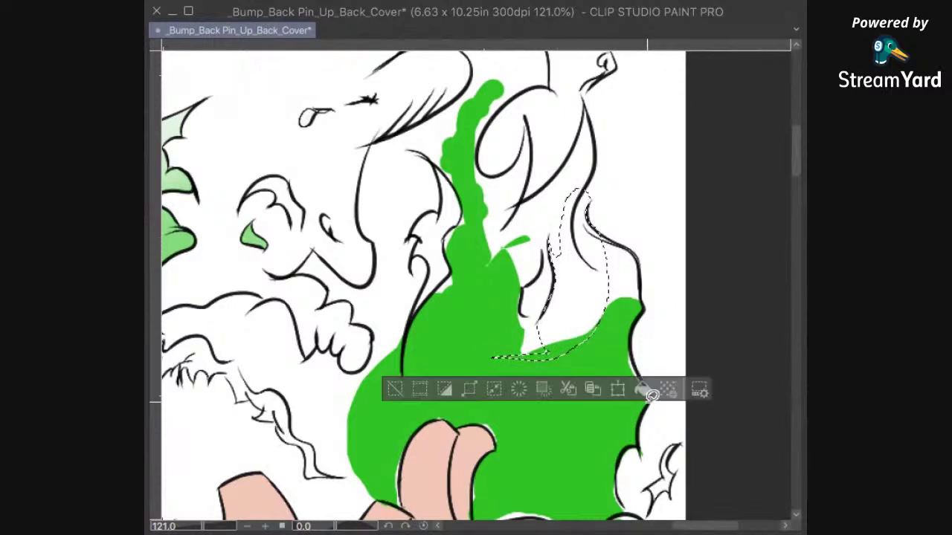
pyautogui.click(644, 389)
pyautogui.hotkey('ctrl', 'd')
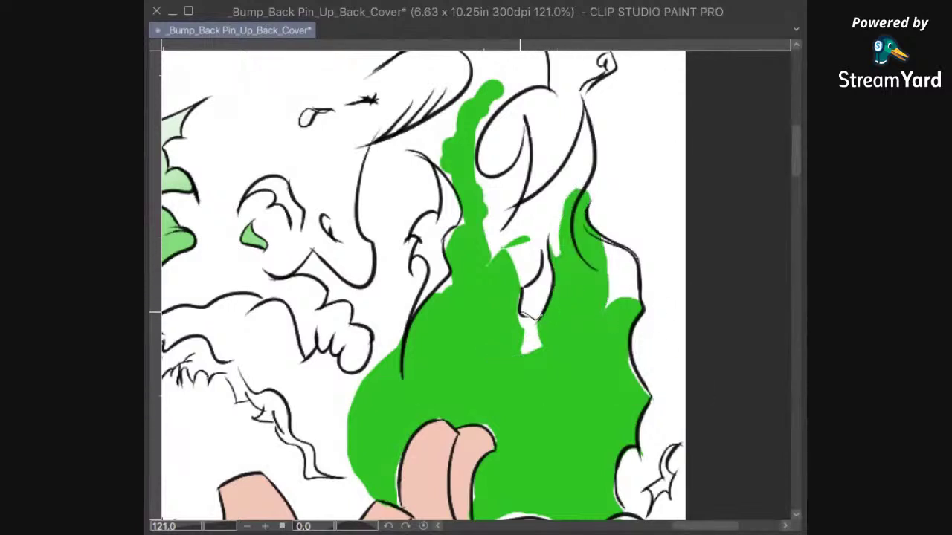
pyautogui.moveTo(535, 318); pyautogui.dragTo(522, 315)
pyautogui.click(603, 387)
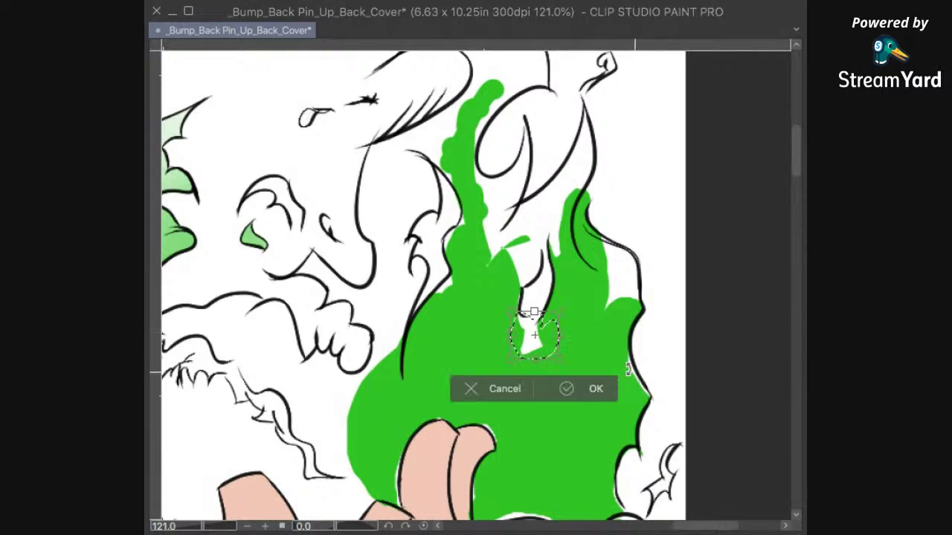
pyautogui.click(594, 388)
pyautogui.click(627, 386)
pyautogui.hotkey('ctrl', 'd')
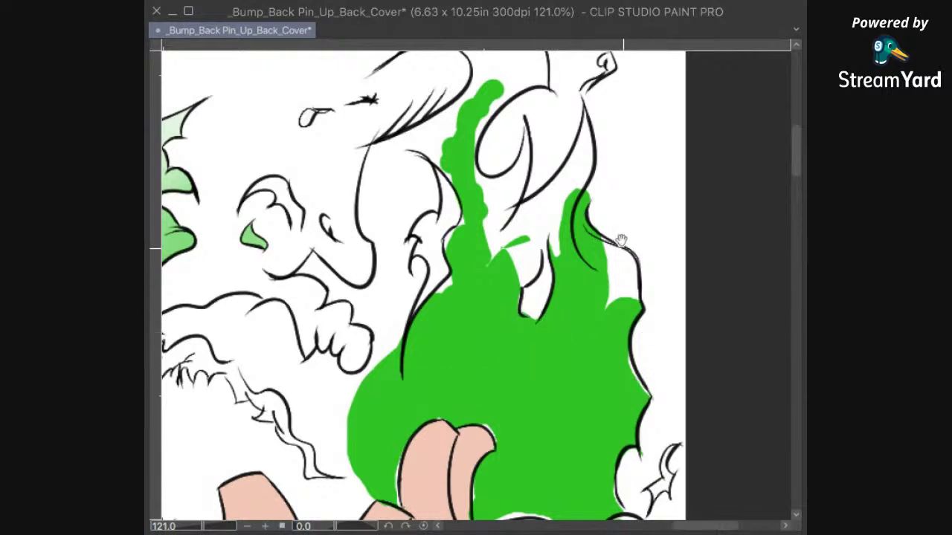
# Step: Fill the tall pointed smoke strand up to its tip and the small gap at its bend with green
pyautogui.scroll(3, 623, 388)
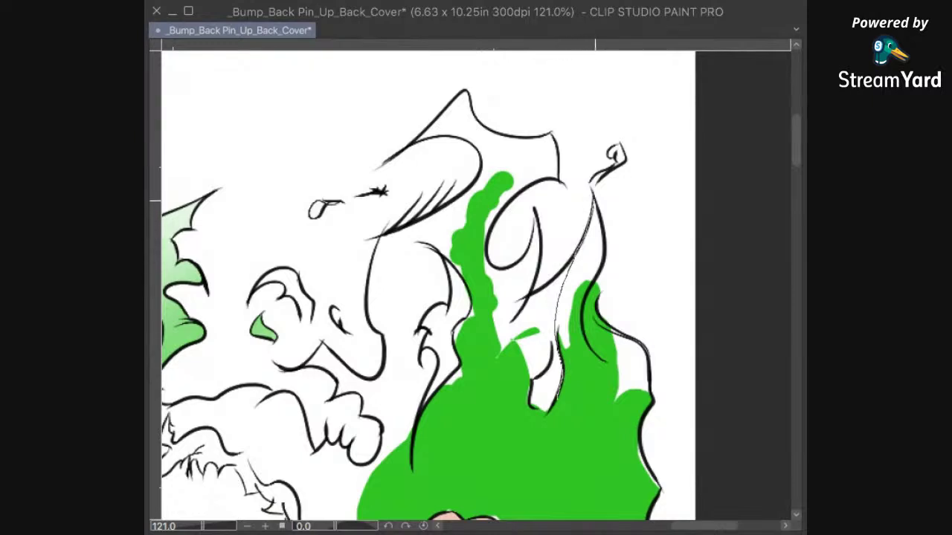
pyautogui.moveTo(599, 271); pyautogui.dragTo(591, 289)
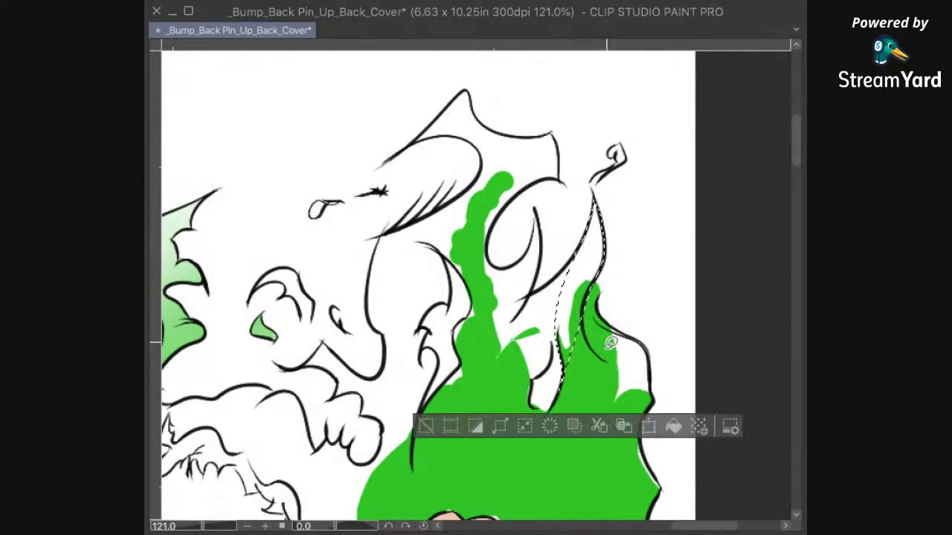
pyautogui.click(673, 426)
pyautogui.hotkey('ctrl', 'd')
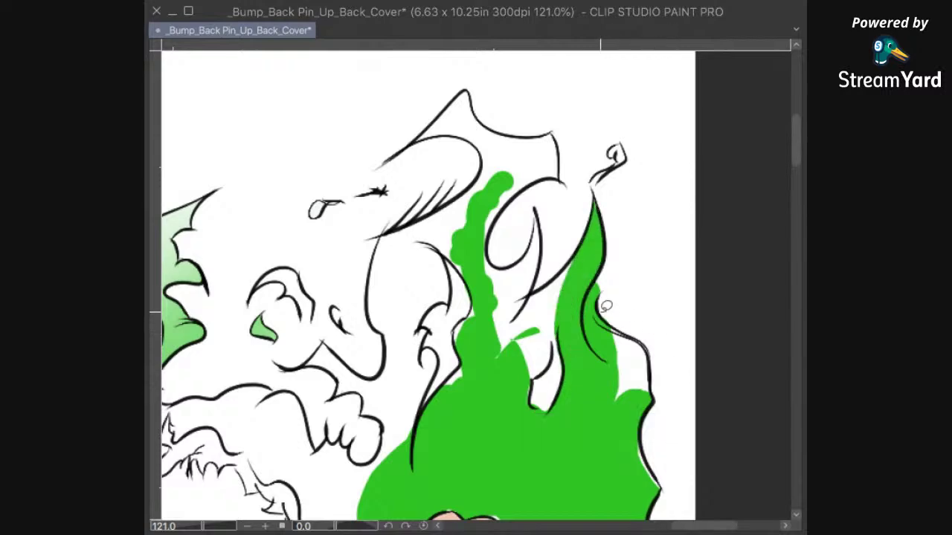
pyautogui.moveTo(605, 279); pyautogui.dragTo(596, 298)
pyautogui.click(685, 336)
pyautogui.hotkey('ctrl', 'd')
# Step: Lasso the white pocket inside the outer smoke outline below the pointed strand and fill it green
pyautogui.moveTo(673, 309); pyautogui.dragTo(625, 163)
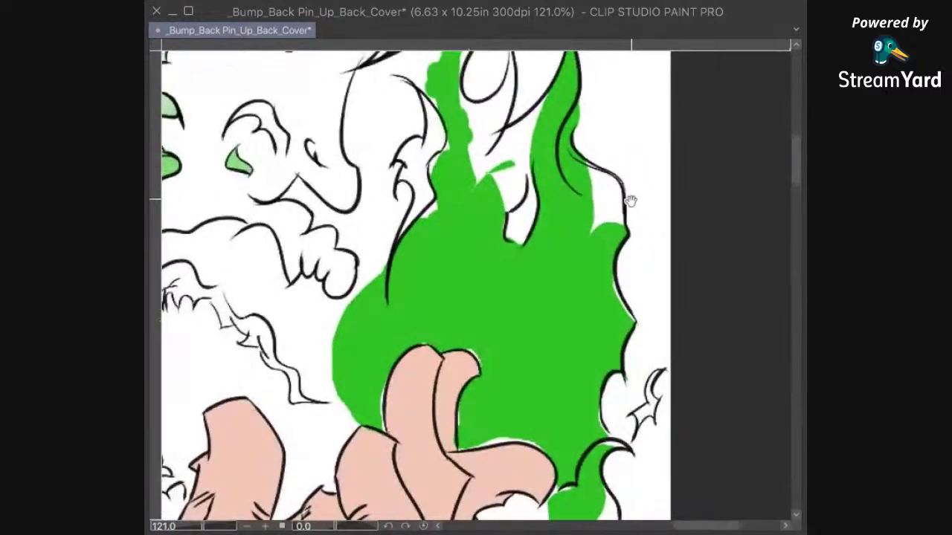
pyautogui.moveTo(630, 201); pyautogui.dragTo(576, 253)
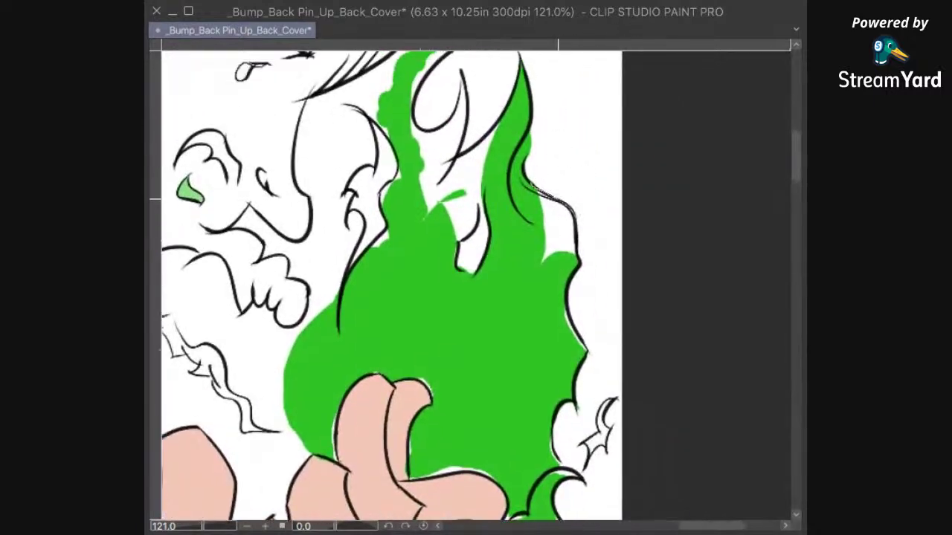
pyautogui.moveTo(519, 211); pyautogui.dragTo(520, 205)
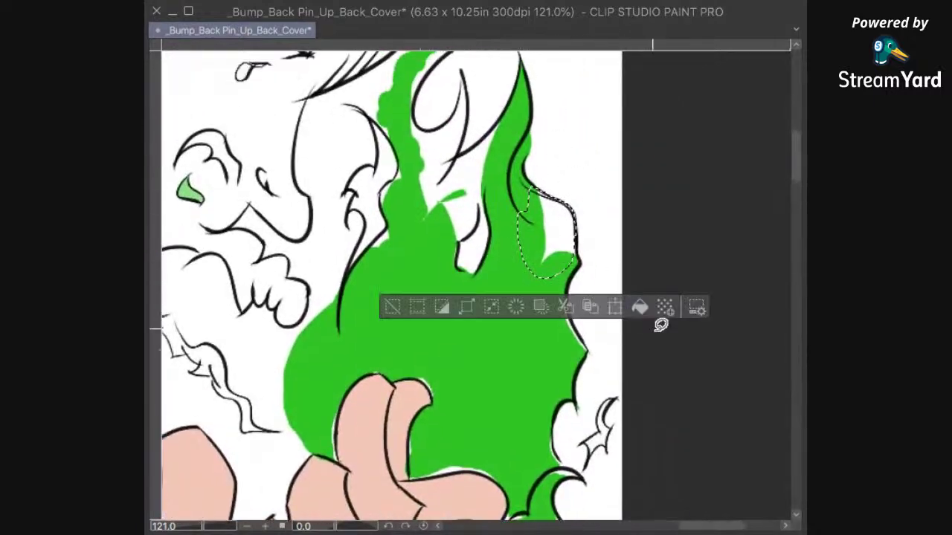
pyautogui.click(655, 314)
pyautogui.hotkey('ctrl', 'd')
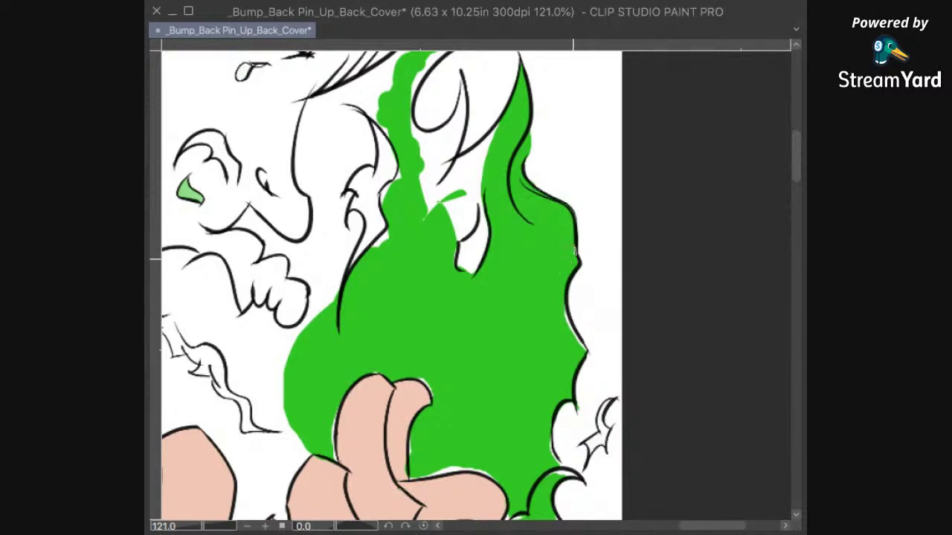
# Step: Touch up the slivers along the smoke's outer outline and fill the small spiky wisp near the page edge green
pyautogui.moveTo(574, 257); pyautogui.dragTo(574, 254)
pyautogui.click(665, 285)
pyautogui.hotkey('ctrl', 'd')
pyautogui.moveTo(587, 349); pyautogui.dragTo(631, 329)
pyautogui.click(662, 385)
pyautogui.hotkey('ctrl', 'd')
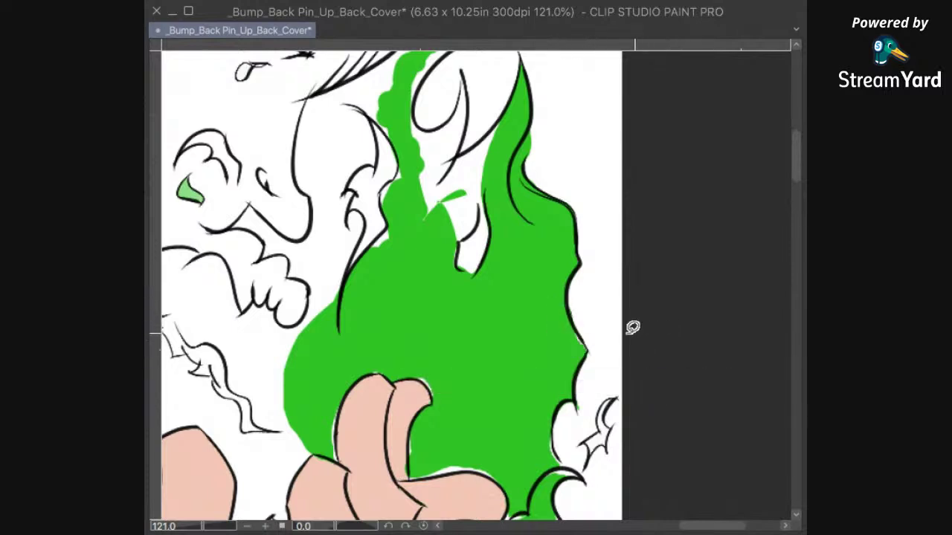
pyautogui.moveTo(571, 331); pyautogui.dragTo(575, 341)
pyautogui.click(670, 379)
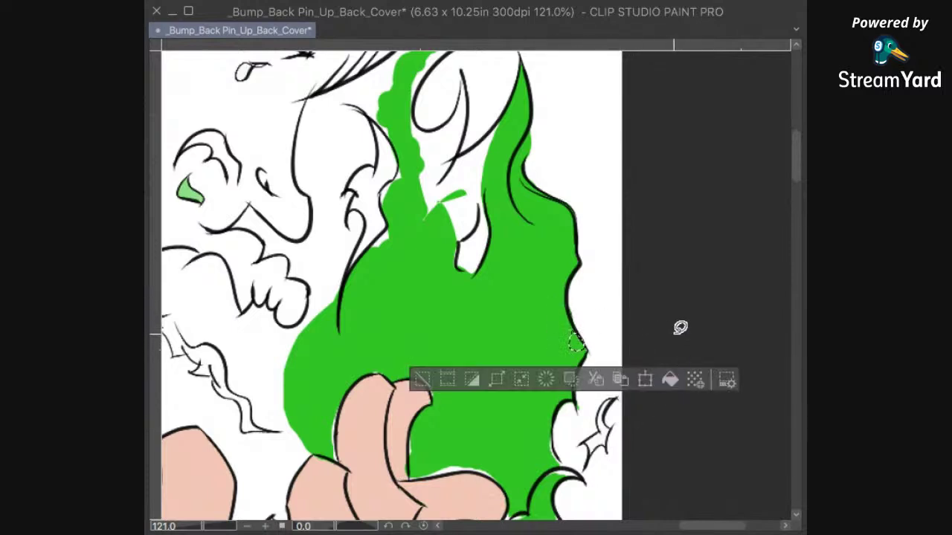
pyautogui.hotkey('ctrl', 'd')
pyautogui.moveTo(656, 377); pyautogui.dragTo(677, 311)
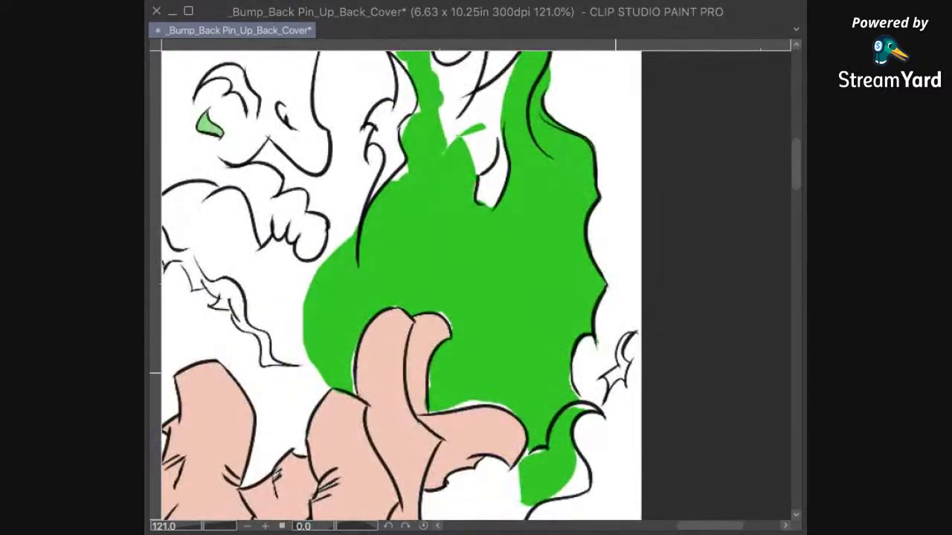
pyautogui.click(619, 370)
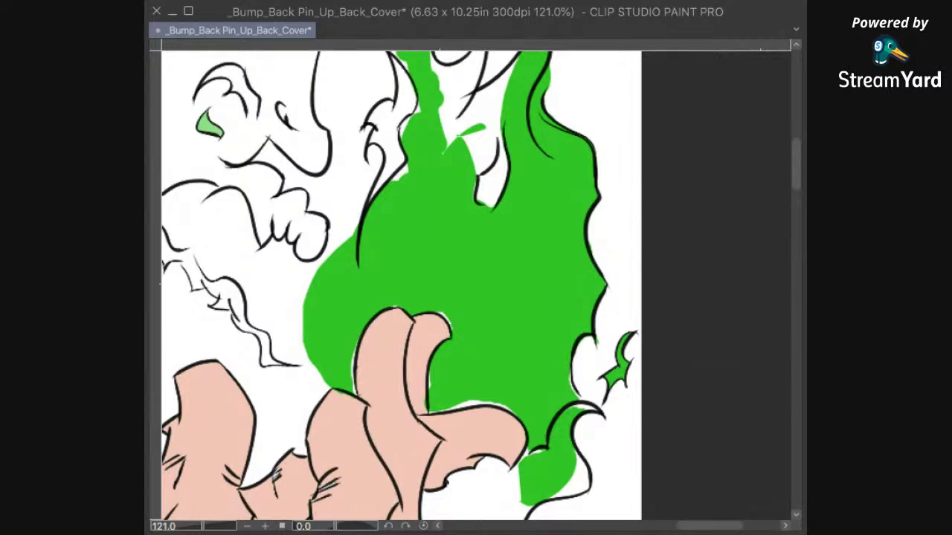
# Step: Fill the white sliver along the bent fingertip green and clean the stray green out of the fingertip's corner
pyautogui.scroll(5, 505, 290)
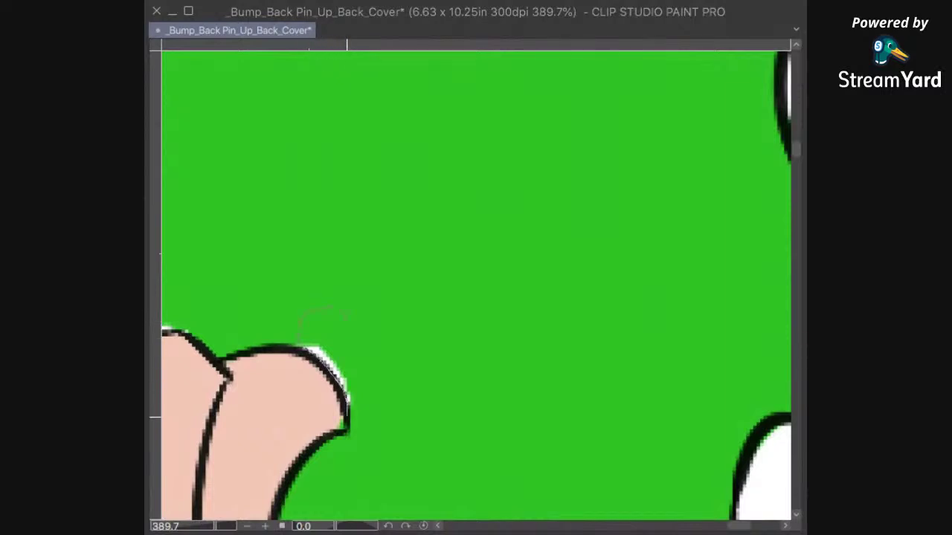
pyautogui.moveTo(374, 356); pyautogui.dragTo(348, 317)
pyautogui.click(457, 471)
pyautogui.click(454, 389)
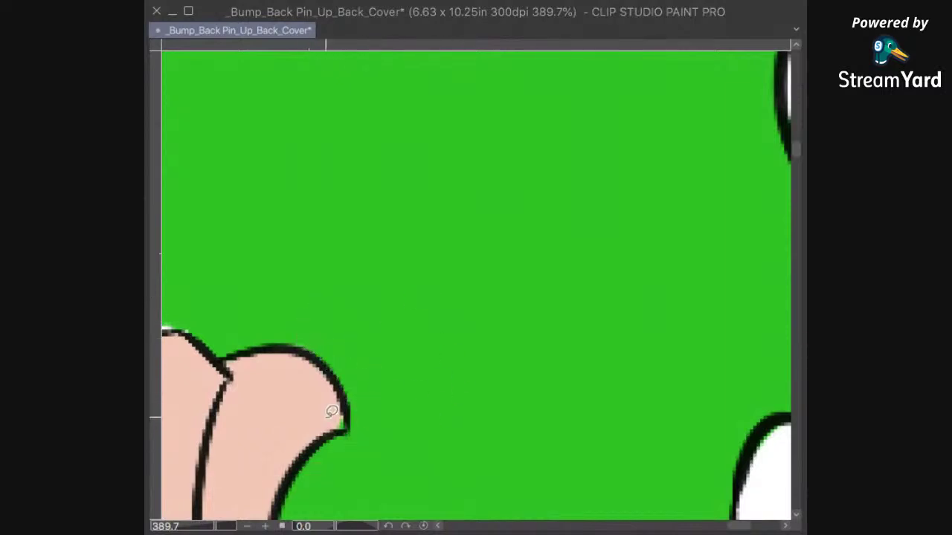
pyautogui.moveTo(346, 420); pyautogui.dragTo(340, 422)
pyautogui.press('Right')
pyautogui.press('Down')
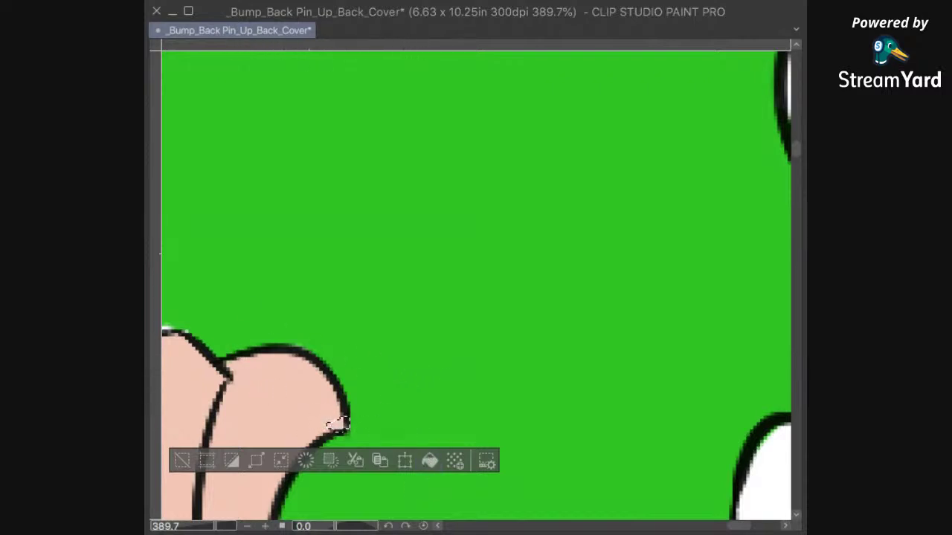
# Step: Lasso the white sliver above the tall bent finger's tip and fill it green
pyautogui.moveTo(494, 344)
pyautogui.mouseDown()
pyautogui.moveTo(548, 416)
pyautogui.moveTo(595, 374)
pyautogui.mouseUp()
pyautogui.moveTo(342, 340)
pyautogui.mouseDown()
pyautogui.moveTo(328, 378)
pyautogui.moveTo(382, 379)
pyautogui.mouseUp()
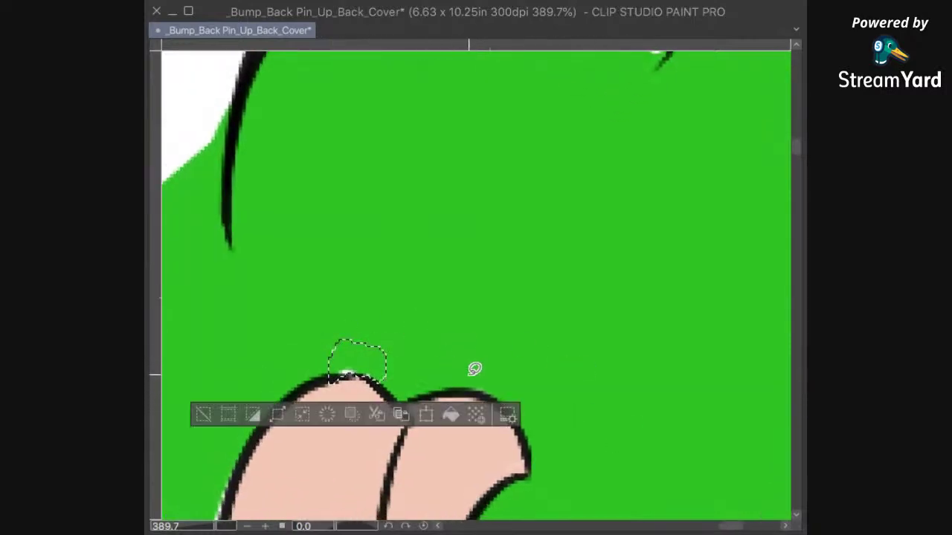
pyautogui.click(448, 415)
pyautogui.hotkey('ctrl', 'd')
pyautogui.scroll(-8, 605, 278)
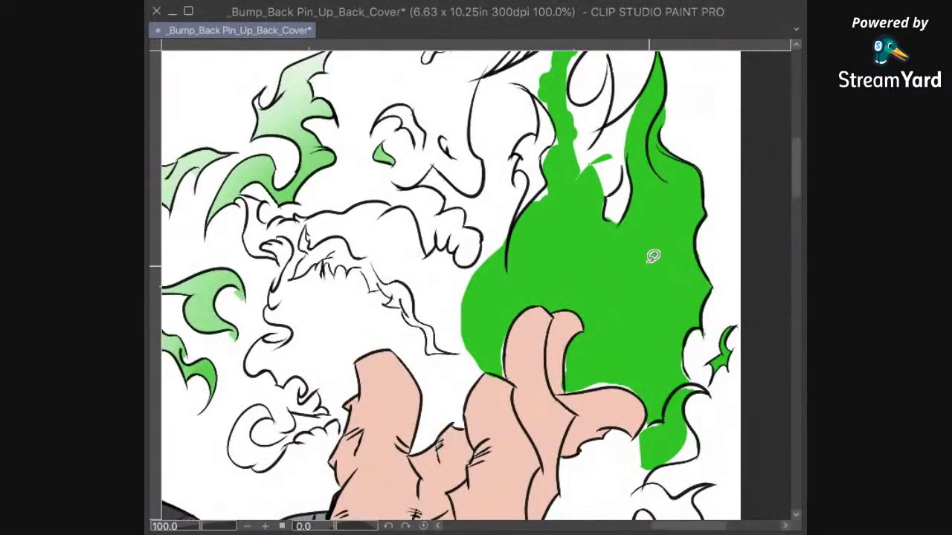
# Step: Brush green from the upper smoke strand along the underside of the hatched oval curl to the neighboring outer strand
pyautogui.scroll(2, 565, 130)
pyautogui.moveTo(566, 163)
pyautogui.mouseDown()
pyautogui.moveTo(592, 431)
pyautogui.moveTo(589, 340)
pyautogui.mouseUp()
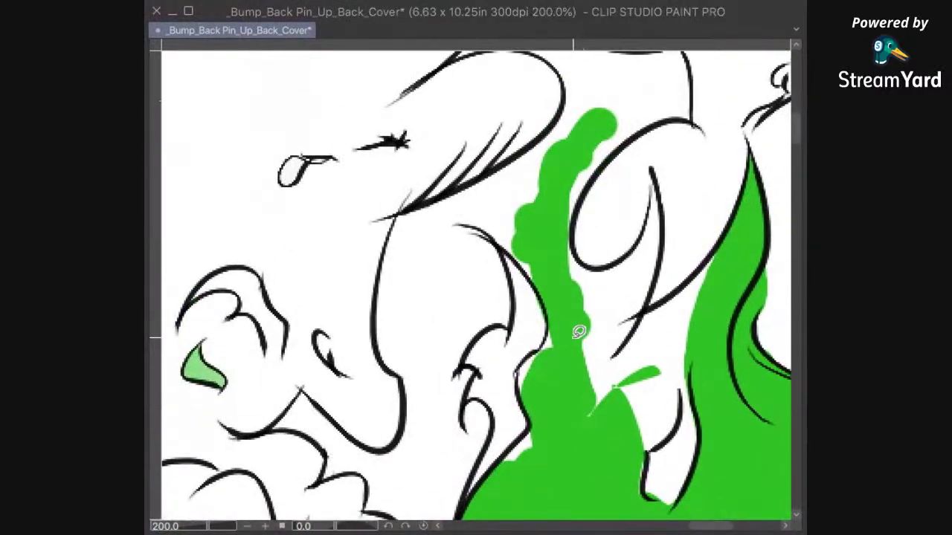
pyautogui.scroll(-3, 499, 489)
pyautogui.scroll(2, 502, 196)
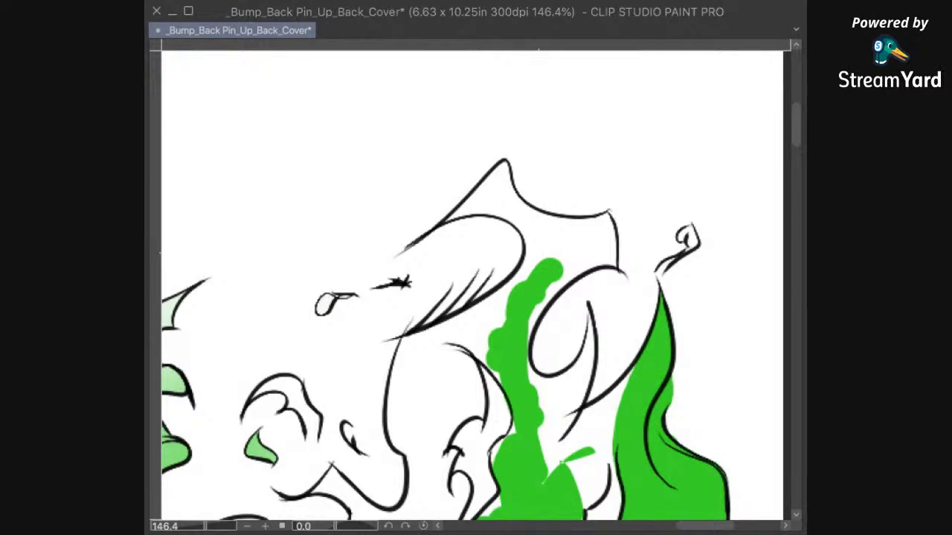
pyautogui.moveTo(467, 298)
pyautogui.mouseDown()
pyautogui.moveTo(490, 332)
pyautogui.moveTo(484, 319)
pyautogui.moveTo(447, 332)
pyautogui.moveTo(429, 346)
pyautogui.moveTo(412, 388)
pyautogui.moveTo(425, 358)
pyautogui.moveTo(438, 359)
pyautogui.moveTo(405, 380)
pyautogui.mouseUp()
pyautogui.moveTo(462, 372)
pyautogui.mouseDown()
pyautogui.moveTo(468, 258)
pyautogui.moveTo(469, 276)
pyautogui.mouseUp()
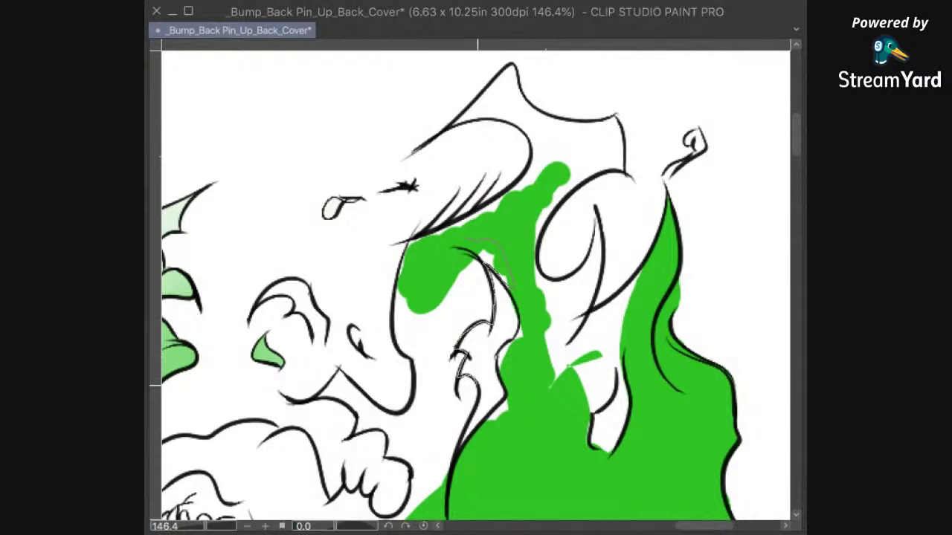
# Step: Lasso the outer smoke strand beneath the hatched oval curl, following its jagged inner outline, and fill it green
pyautogui.moveTo(447, 462); pyautogui.dragTo(414, 408)
pyautogui.moveTo(395, 338); pyautogui.dragTo(404, 254)
pyautogui.moveTo(506, 205); pyautogui.dragTo(507, 230)
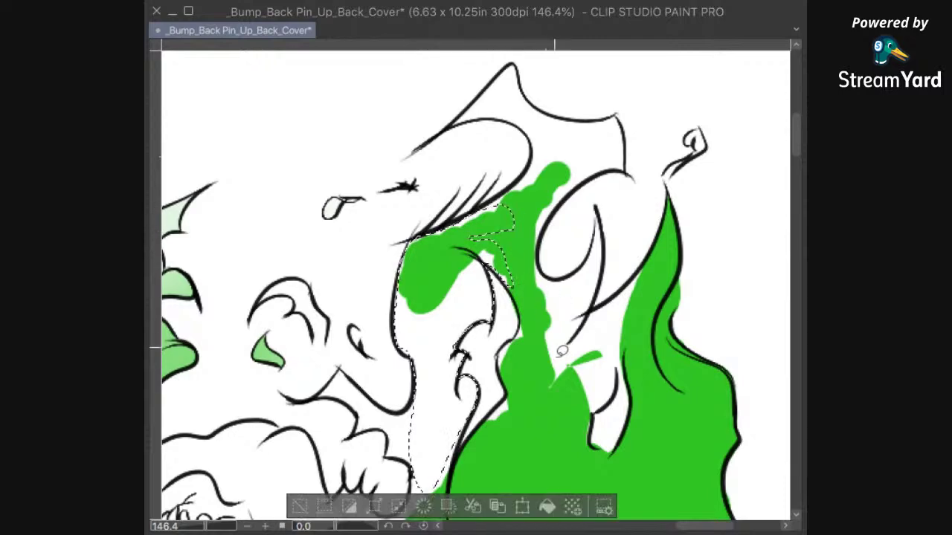
pyautogui.click(546, 508)
pyautogui.click(612, 324)
pyautogui.scroll(-4, 611, 300)
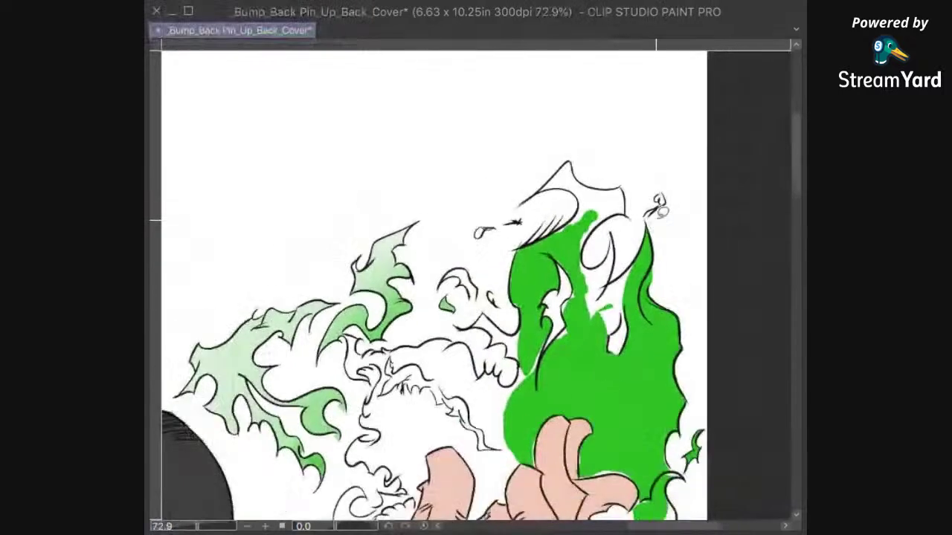
# Step: Fill the peaked smoke tip around the hatched oval curl and the sliver along the curl's lower edge with green
pyautogui.scroll(2, 615, 255)
pyautogui.scroll(1, 615, 255)
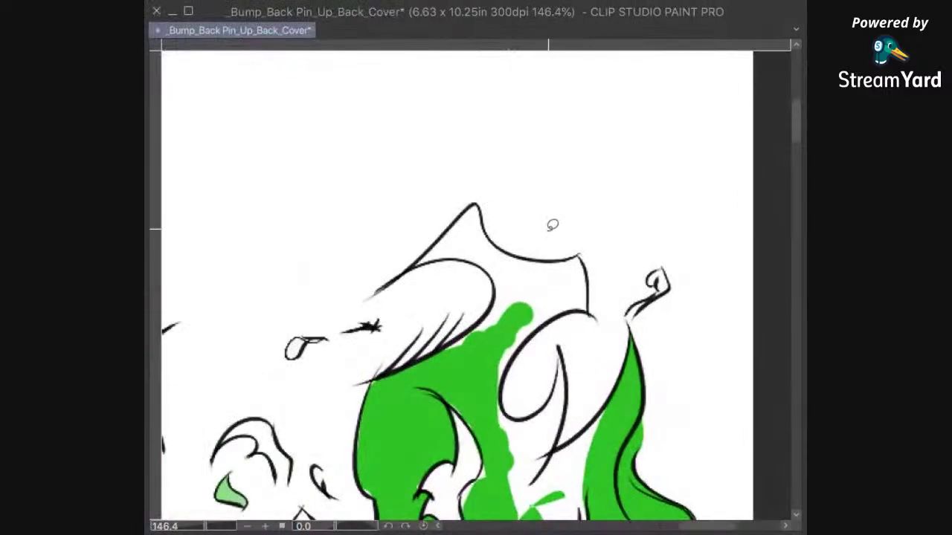
pyautogui.moveTo(482, 269)
pyautogui.mouseDown()
pyautogui.moveTo(419, 256)
pyautogui.moveTo(462, 214)
pyautogui.mouseUp()
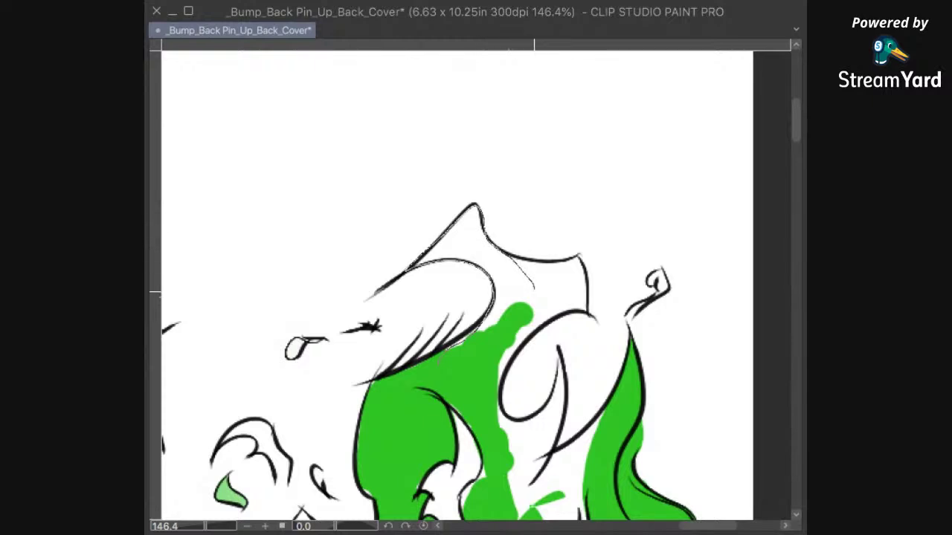
pyautogui.moveTo(534, 291); pyautogui.dragTo(442, 361)
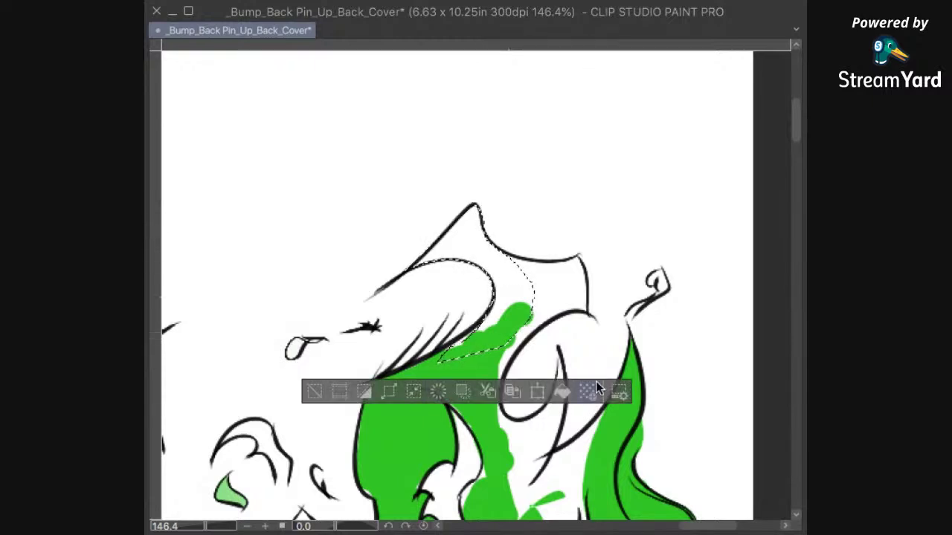
pyautogui.click(562, 390)
pyautogui.hotkey('ctrl', 'd')
pyautogui.moveTo(458, 342)
pyautogui.mouseDown()
pyautogui.moveTo(440, 363)
pyautogui.moveTo(487, 327)
pyautogui.mouseUp()
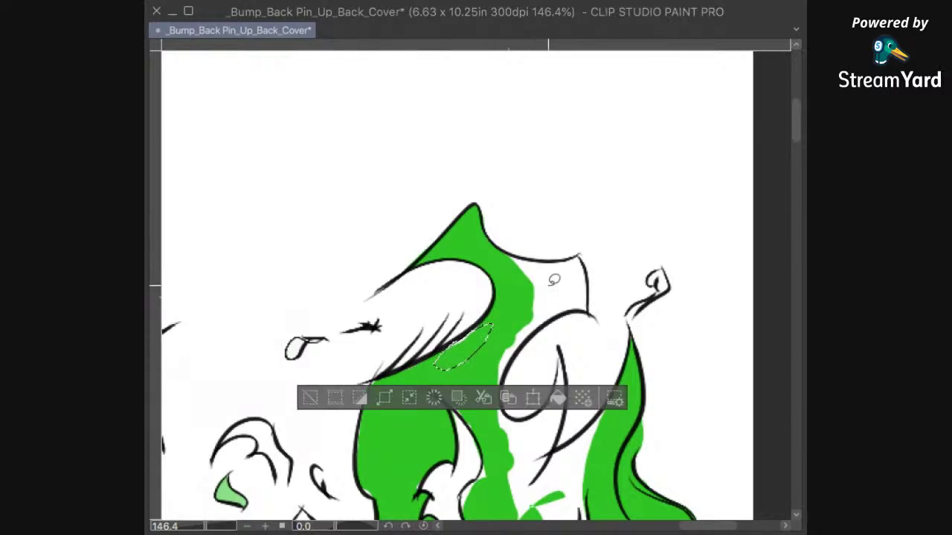
pyautogui.click(559, 396)
pyautogui.hotkey('ctrl', 'd')
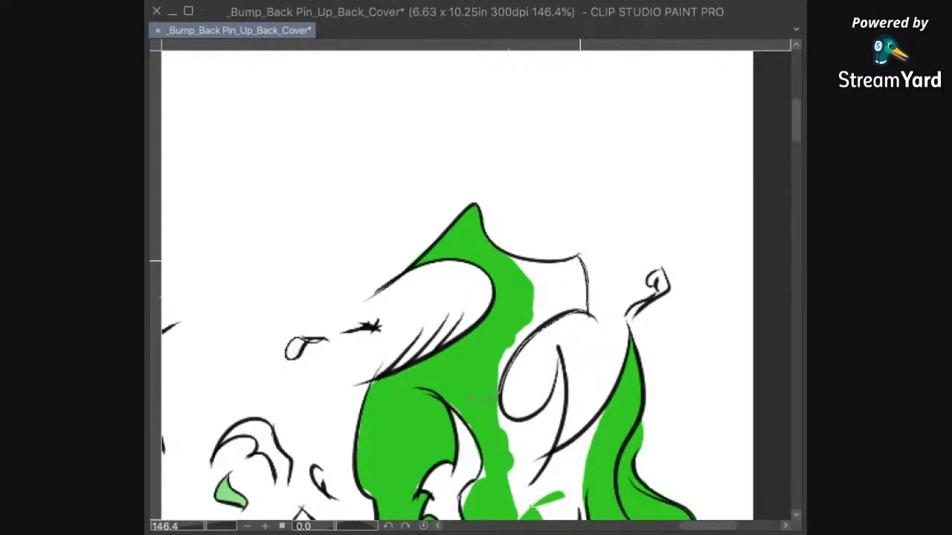
# Step: Fill the smoke area between the peaked tip and the large round curl green, including the small corner where their outlines meet
pyautogui.moveTo(487, 274); pyautogui.dragTo(489, 314)
pyautogui.moveTo(486, 366); pyautogui.dragTo(470, 396)
pyautogui.moveTo(470, 278)
pyautogui.mouseDown()
pyautogui.moveTo(490, 275)
pyautogui.moveTo(495, 287)
pyautogui.mouseUp()
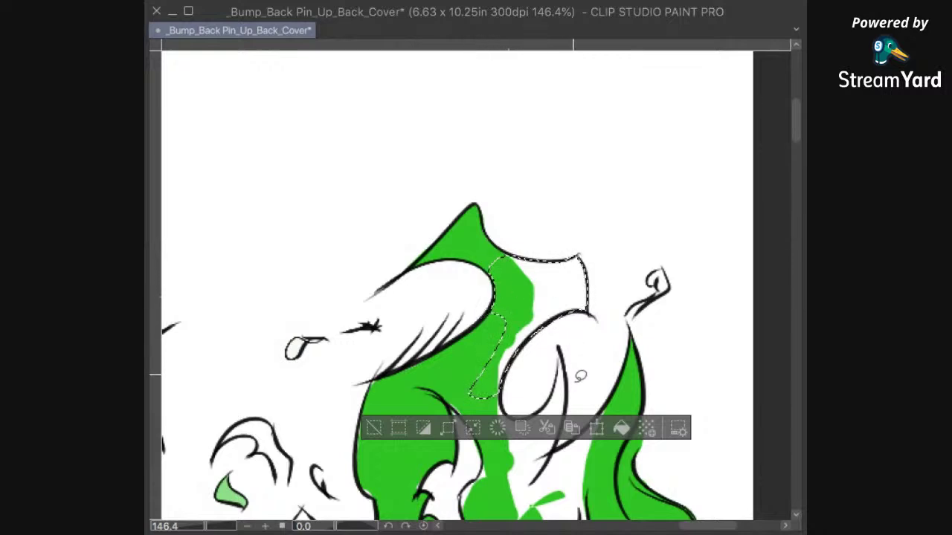
pyautogui.click(621, 428)
pyautogui.hotkey('ctrl', 'd')
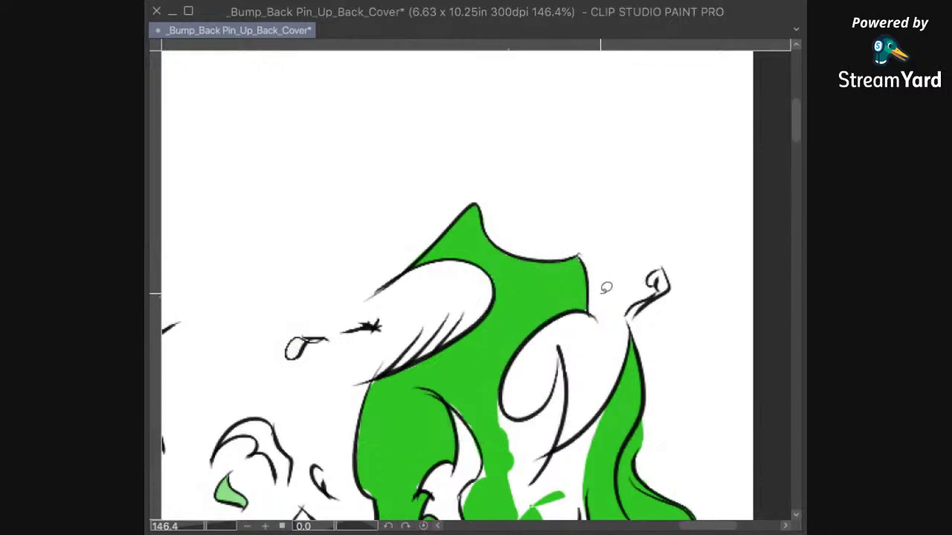
pyautogui.moveTo(588, 314); pyautogui.dragTo(581, 310)
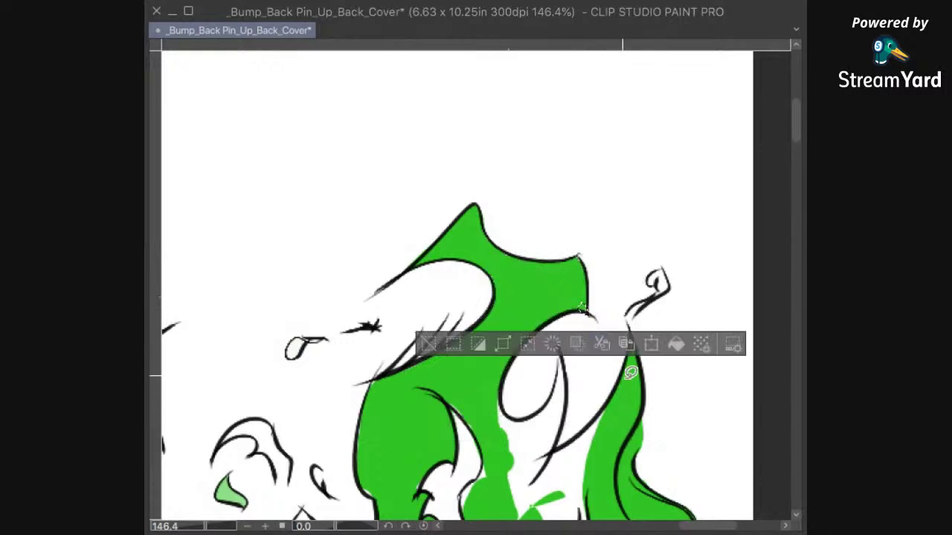
pyautogui.click(674, 346)
pyautogui.hotkey('ctrl', 'd')
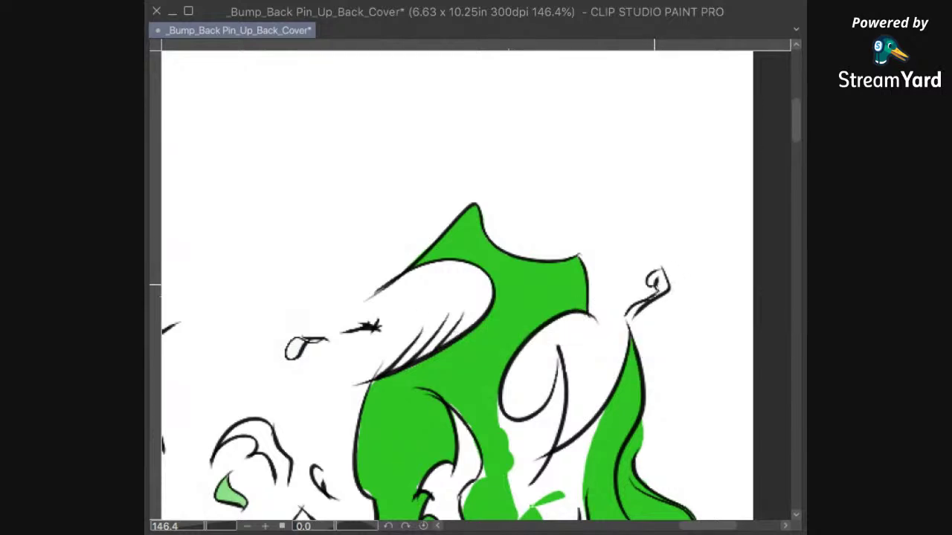
# Step: Lasso the small hooked wisp above the pointed strand and fill it green
pyautogui.moveTo(669, 288); pyautogui.dragTo(663, 294)
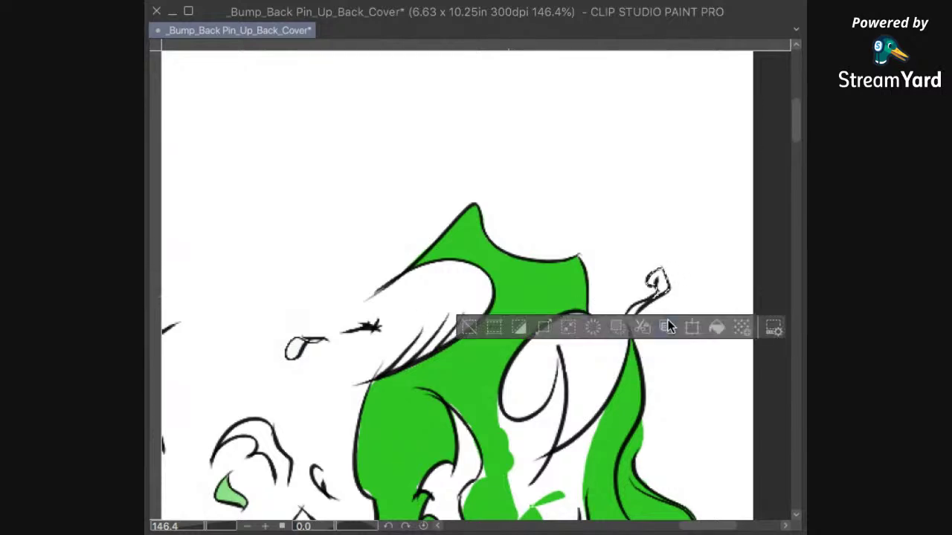
pyautogui.click(712, 323)
pyautogui.hotkey('ctrl', 'd')
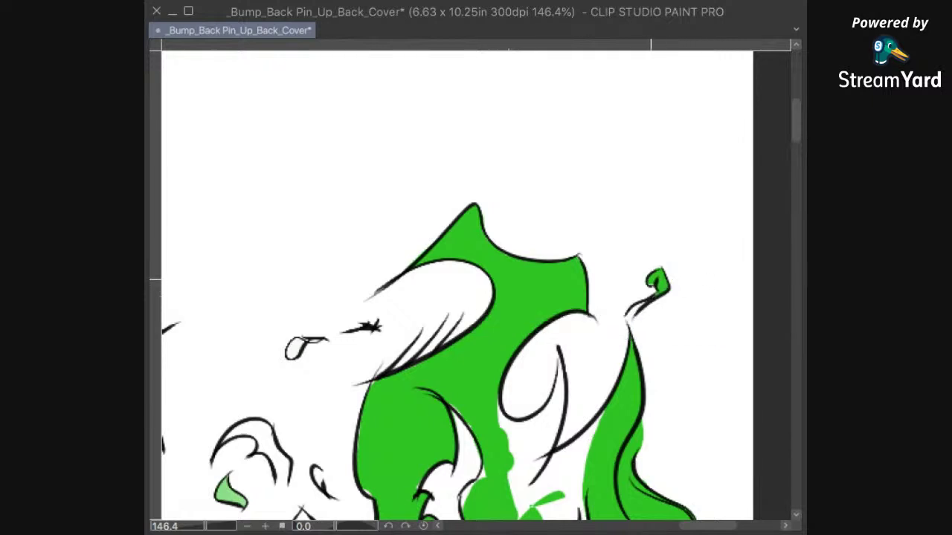
pyautogui.moveTo(651, 283)
pyautogui.mouseDown()
pyautogui.moveTo(679, 301)
pyautogui.moveTo(699, 223)
pyautogui.mouseUp()
pyautogui.hotkey('ctrl', 'd')
pyautogui.hotkey('ctrl', 'd')
# Step: Fill the pale gap left at the lower edge of the small hooked wisp with green
pyautogui.scroll(6, 705, 194)
pyautogui.scroll(3, 700, 200)
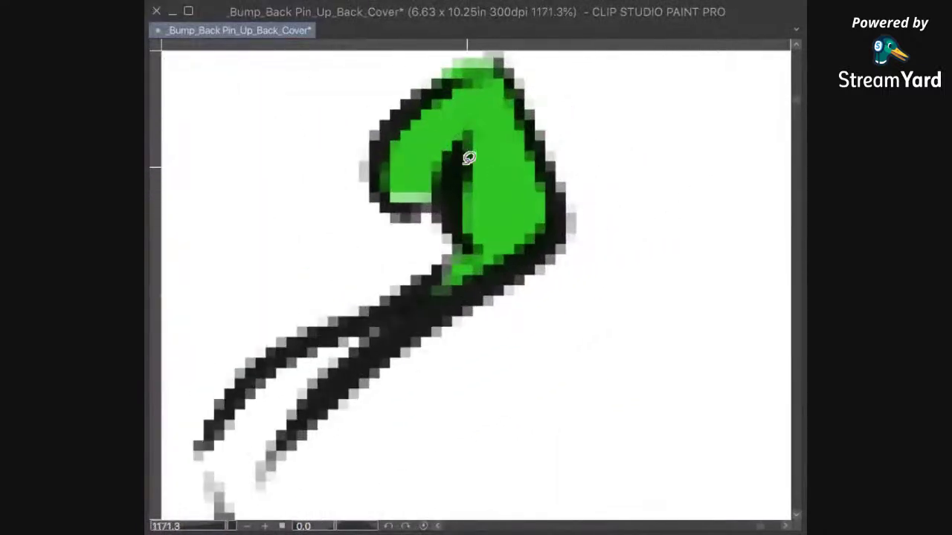
pyautogui.moveTo(385, 174)
pyautogui.mouseDown()
pyautogui.moveTo(432, 162)
pyautogui.moveTo(410, 153)
pyautogui.mouseUp()
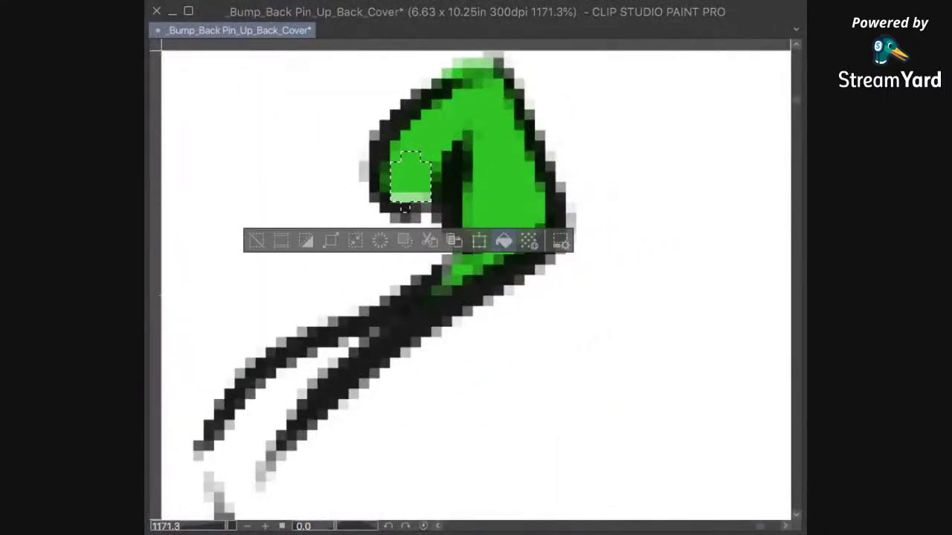
pyautogui.click(504, 240)
pyautogui.click(571, 171)
pyautogui.click(600, 275)
pyautogui.click(601, 243)
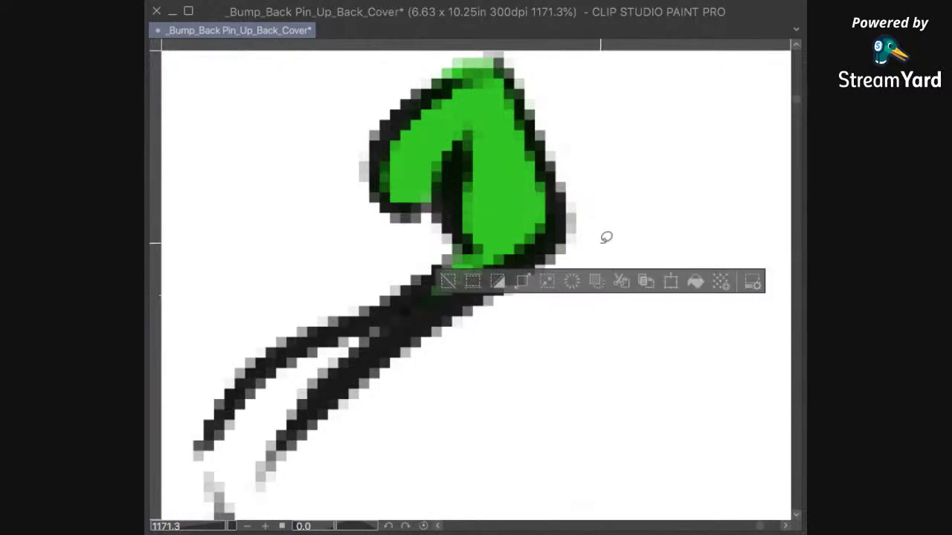
pyautogui.scroll(-10, 606, 237)
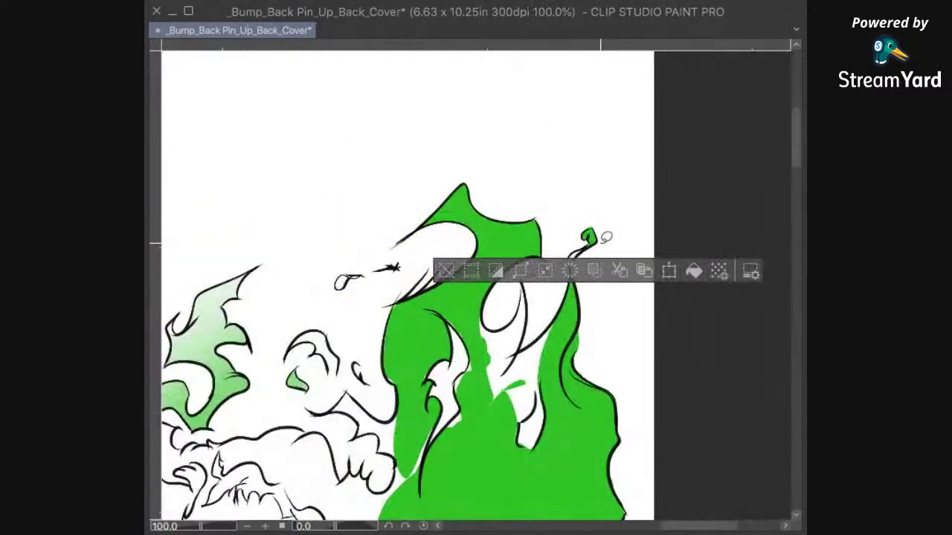
pyautogui.click(622, 344)
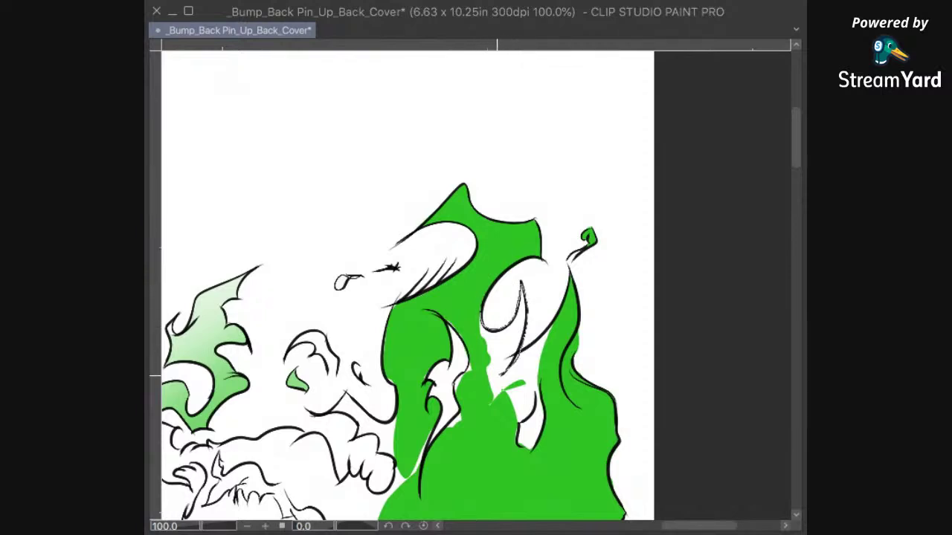
# Step: Fill the thin spike inside the round curl and the white gap below it, including leftover specks, with green
pyautogui.moveTo(477, 349); pyautogui.dragTo(478, 317)
pyautogui.click(589, 403)
pyautogui.click(616, 347)
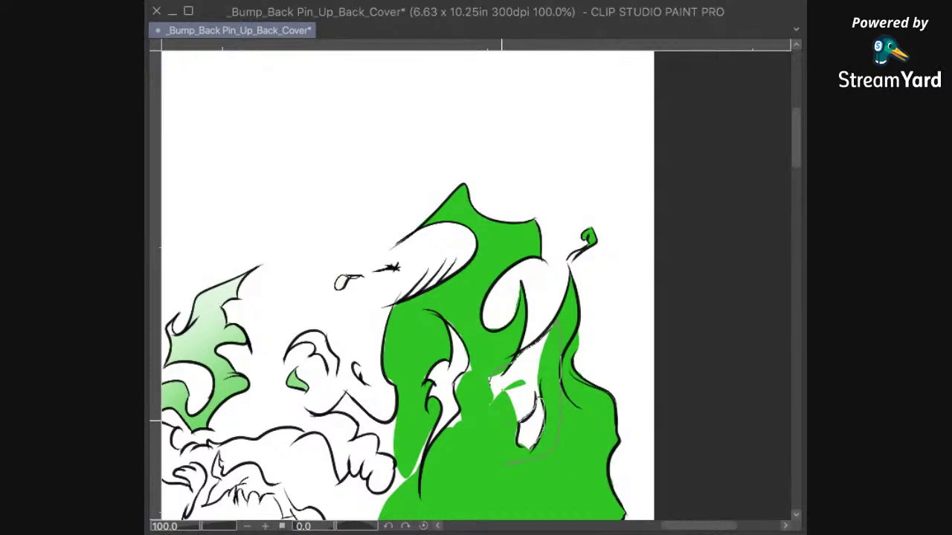
pyautogui.moveTo(489, 381); pyautogui.dragTo(491, 383)
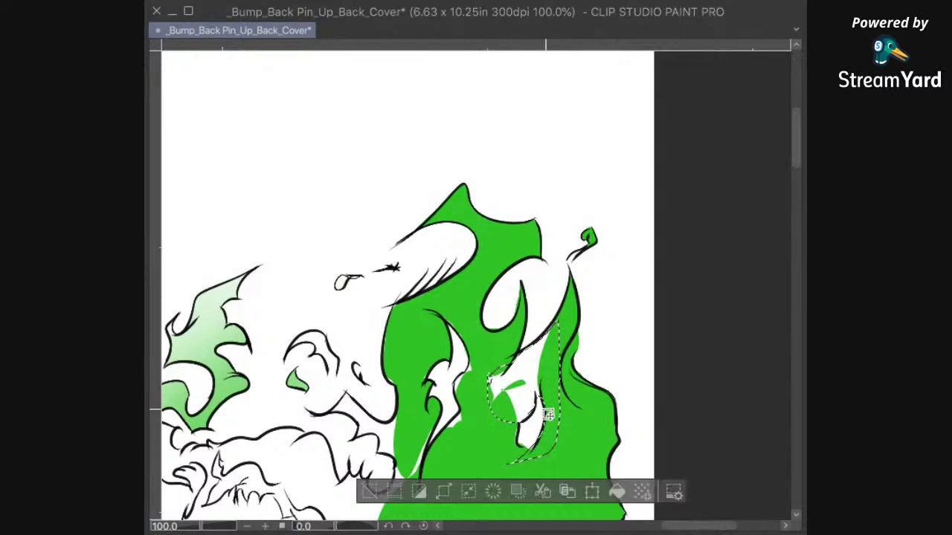
pyautogui.click(627, 409)
pyautogui.moveTo(527, 396); pyautogui.dragTo(510, 425)
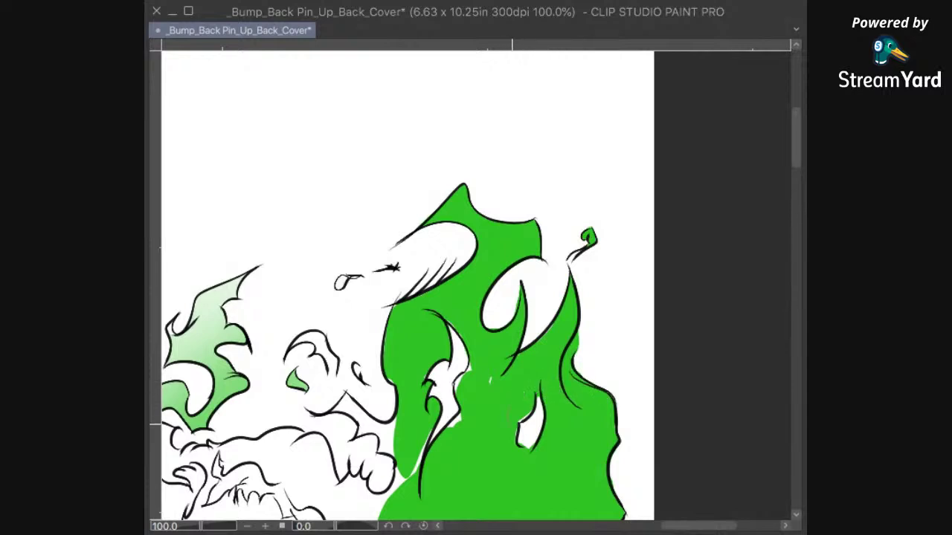
pyautogui.moveTo(526, 393); pyautogui.dragTo(530, 396)
pyautogui.click(616, 452)
pyautogui.click(635, 384)
# Step: Clean up the lower end of the white teardrop opening and fill the white spill outside its outline green
pyautogui.moveTo(514, 443)
pyautogui.mouseDown()
pyautogui.moveTo(514, 425)
pyautogui.moveTo(516, 442)
pyautogui.moveTo(547, 417)
pyautogui.mouseUp()
pyautogui.click(609, 466)
pyautogui.click(611, 451)
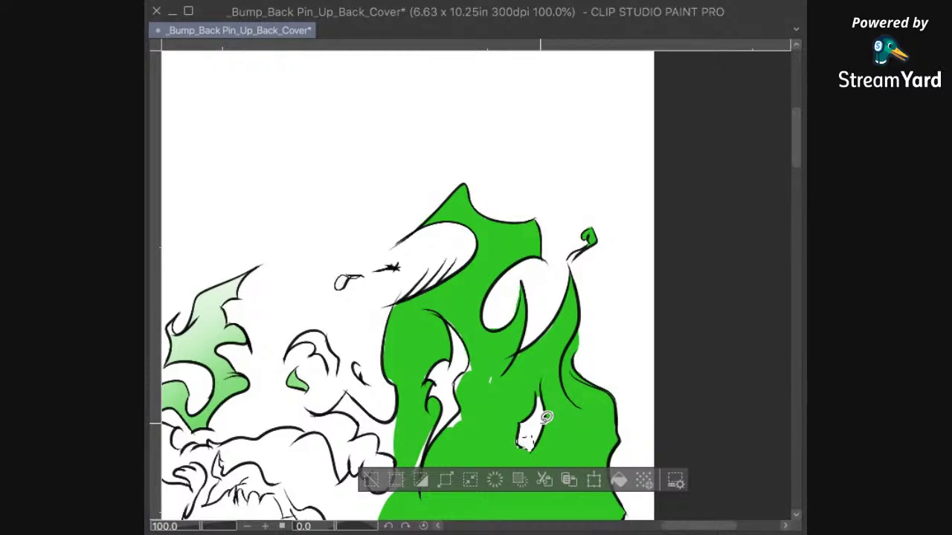
pyautogui.hotkey('ctrl', 'd')
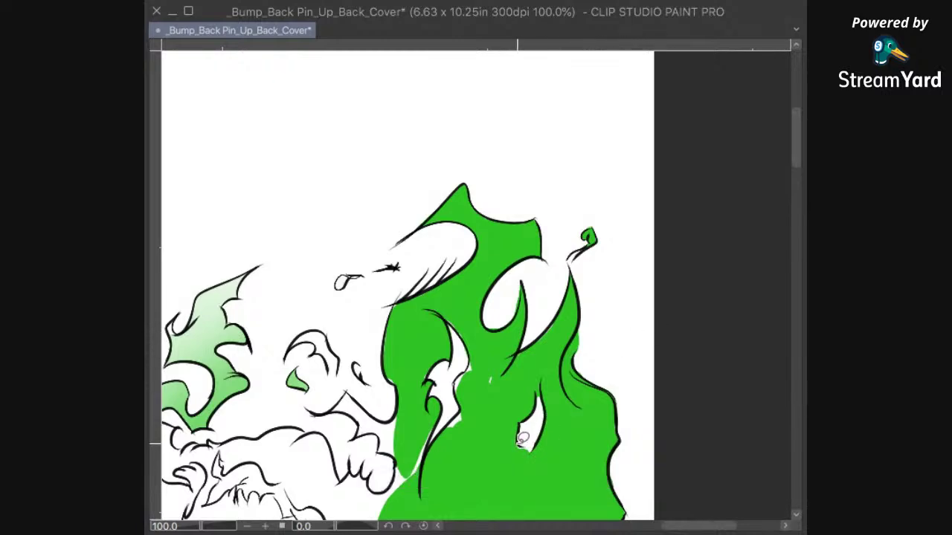
pyautogui.scroll(5, 523, 438)
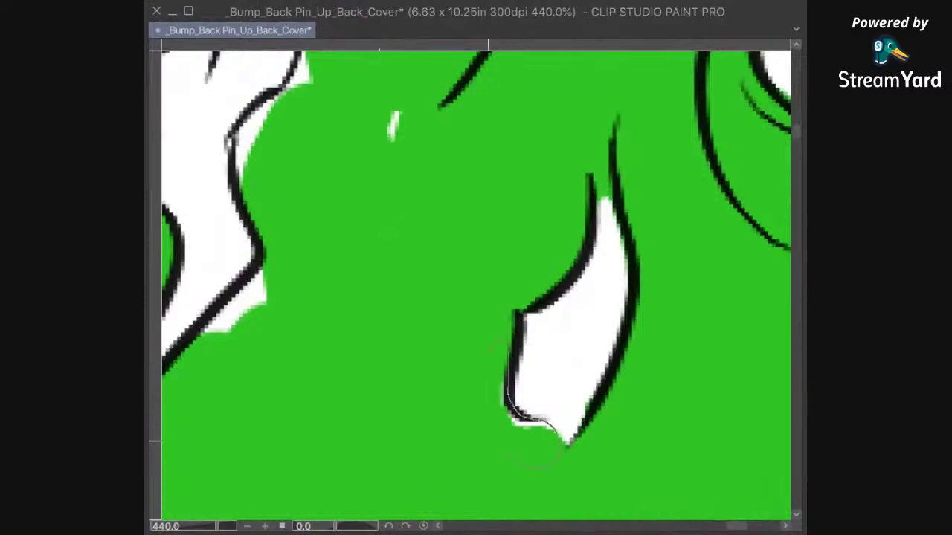
pyautogui.moveTo(488, 440); pyautogui.dragTo(485, 359)
pyautogui.click(610, 495)
pyautogui.click(629, 418)
pyautogui.click(615, 388)
pyautogui.click(571, 377)
pyautogui.moveTo(571, 378)
pyautogui.mouseDown()
pyautogui.moveTo(579, 415)
pyautogui.moveTo(583, 382)
pyautogui.mouseUp()
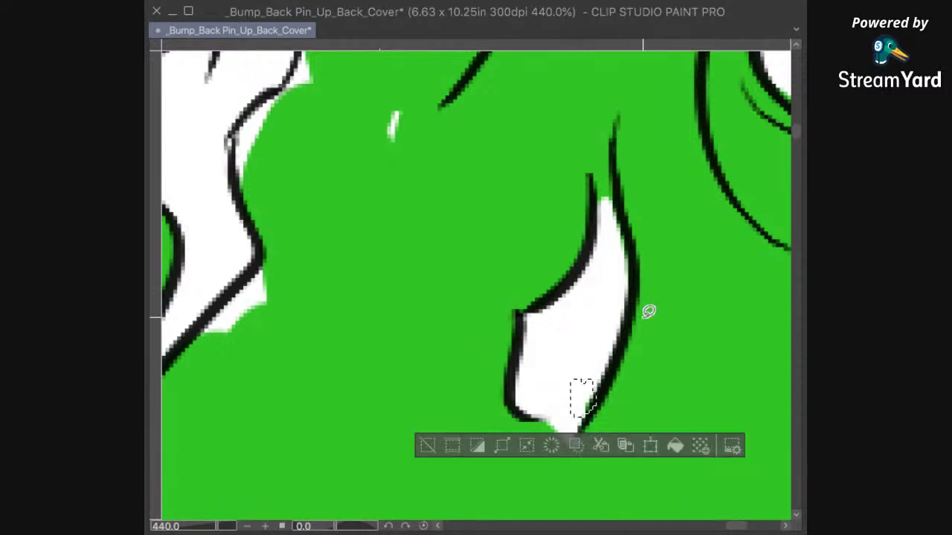
# Step: Save the back cover artwork
pyautogui.hotkey('ctrl', '0')
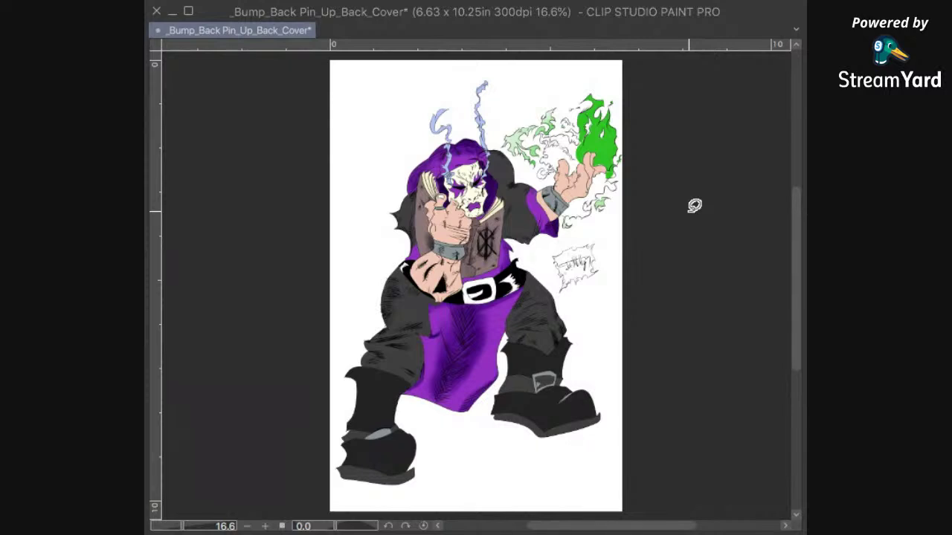
pyautogui.hotkey('ctrl', 's')
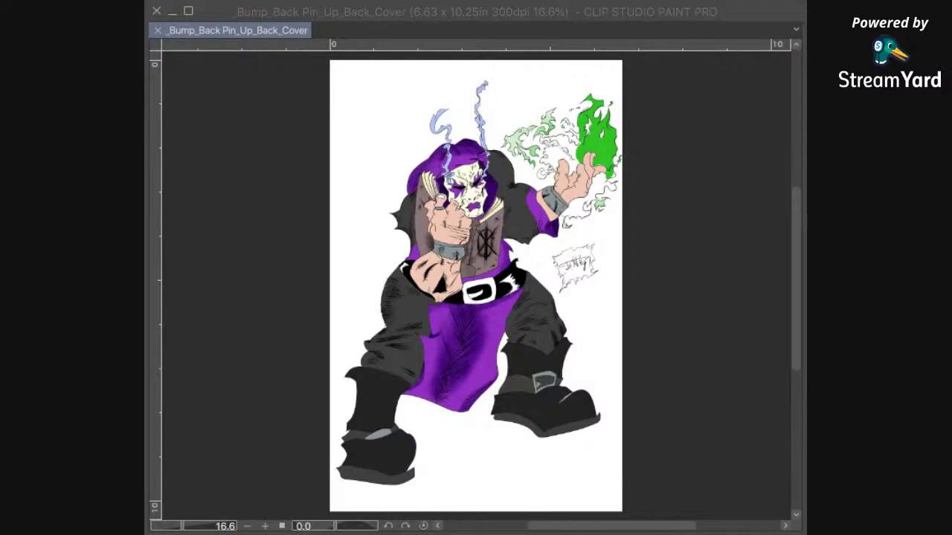
pyautogui.scroll(3, 440, 218)
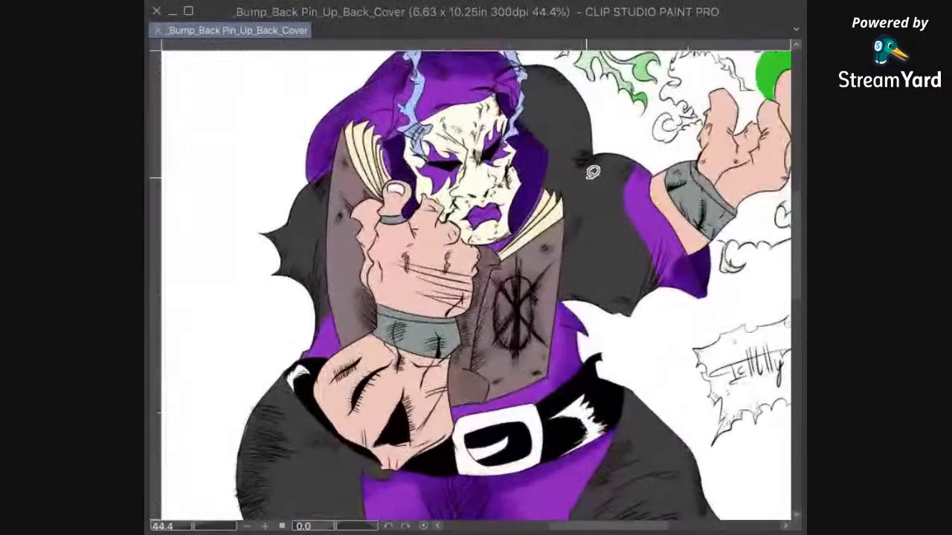
pyautogui.moveTo(649, 165); pyautogui.dragTo(441, 314)
pyautogui.scroll(3, 502, 352)
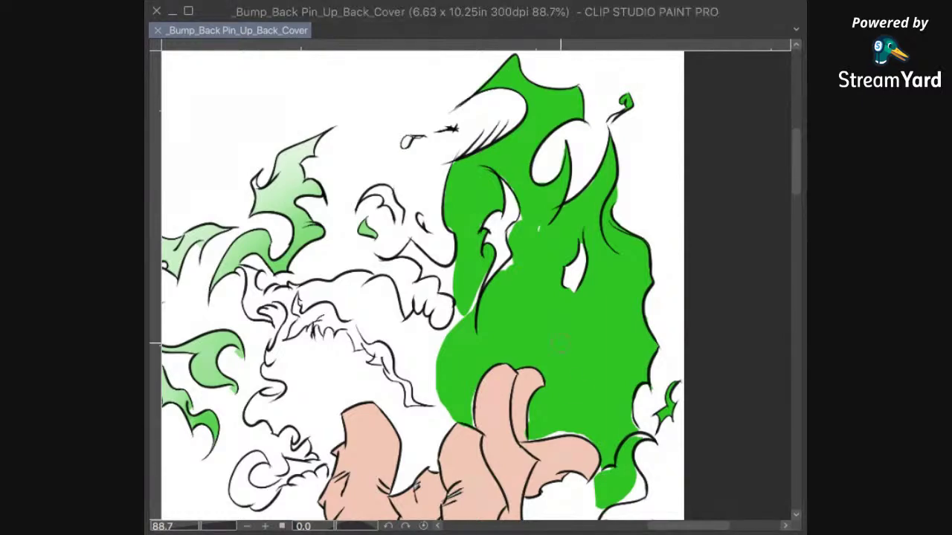
pyautogui.scroll(3, 513, 212)
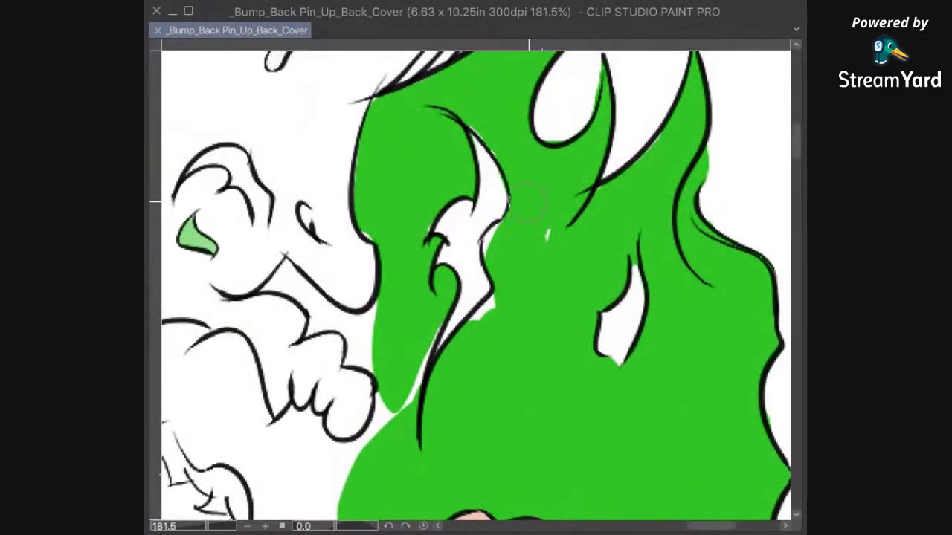
# Step: Fill the white speck and the white spill beside the large hooked opening in the smoke with green
pyautogui.moveTo(511, 238); pyautogui.dragTo(509, 240)
pyautogui.moveTo(571, 236); pyautogui.dragTo(568, 236)
pyautogui.moveTo(533, 321)
pyautogui.mouseDown()
pyautogui.moveTo(600, 239)
pyautogui.moveTo(553, 236)
pyautogui.mouseUp()
pyautogui.scroll(3, 594, 198)
pyautogui.hscroll(-1, 595, 198)
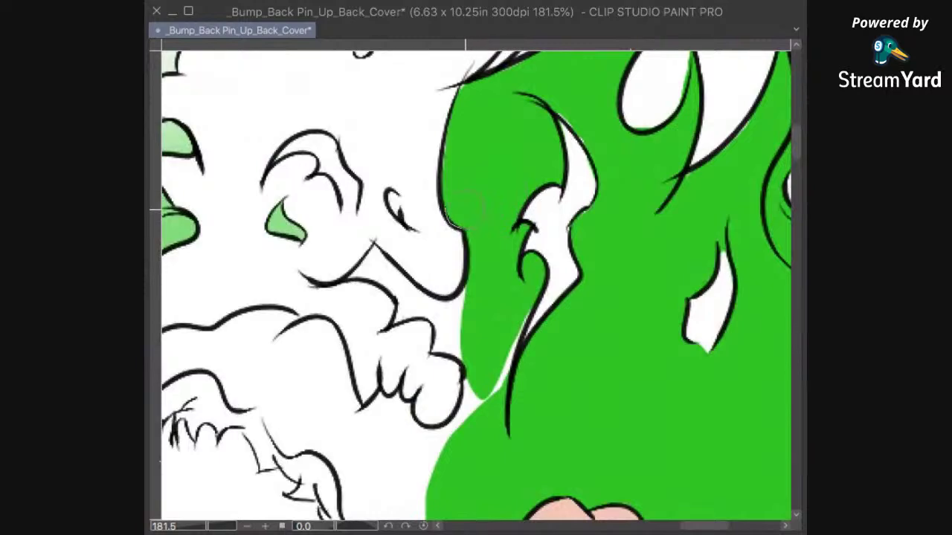
# Step: Fill the pointed area between the rounded outline and the row of small curls with green
pyautogui.scroll(-2, 455, 220)
pyautogui.hscroll(-1, 455, 220)
pyautogui.moveTo(486, 273)
pyautogui.mouseDown()
pyautogui.moveTo(487, 264)
pyautogui.moveTo(488, 280)
pyautogui.mouseUp()
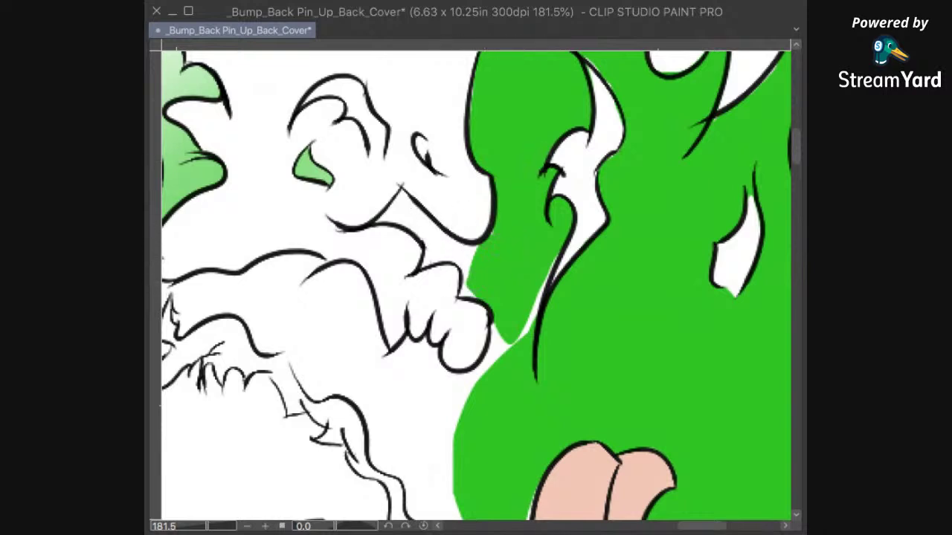
pyautogui.moveTo(402, 184); pyautogui.dragTo(434, 220)
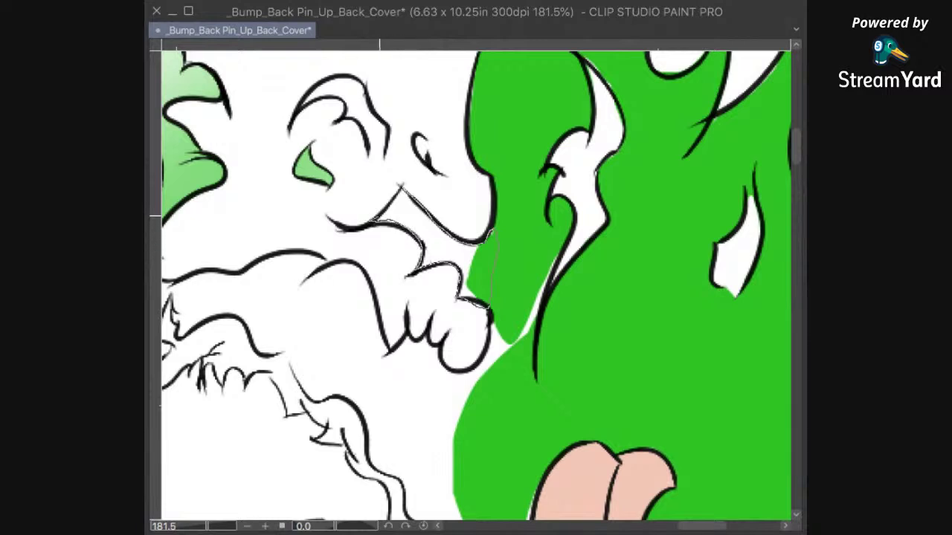
pyautogui.moveTo(404, 189); pyautogui.dragTo(402, 190)
pyautogui.click(528, 337)
pyautogui.click(587, 254)
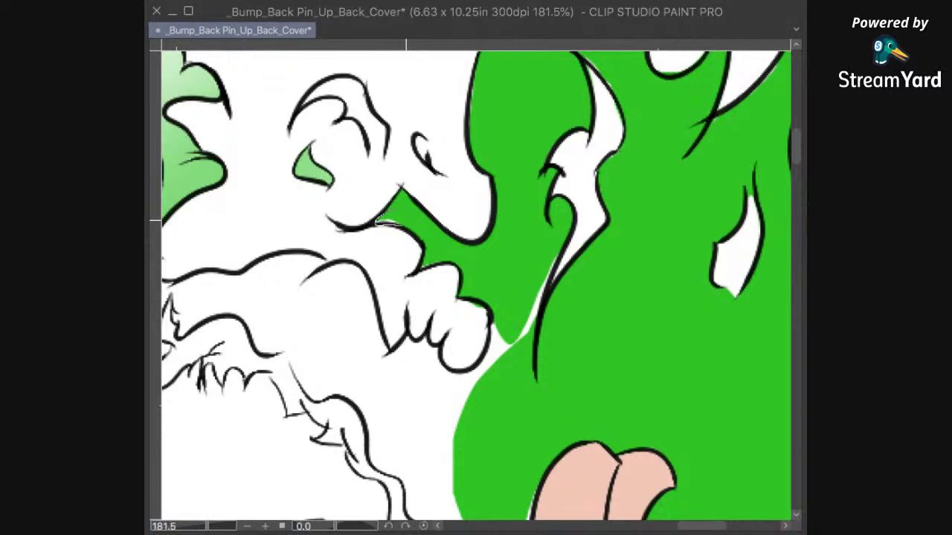
# Step: Fill the leftover white slivers at the tip and along the curls of the pointed area with green
pyautogui.moveTo(380, 222); pyautogui.dragTo(398, 212)
pyautogui.hotkey('alt', 'BackSpace')
pyautogui.hotkey('ctrl', 'd')
pyautogui.moveTo(420, 258)
pyautogui.mouseDown()
pyautogui.moveTo(438, 260)
pyautogui.moveTo(422, 257)
pyautogui.mouseUp()
pyautogui.click(520, 299)
pyautogui.click(542, 263)
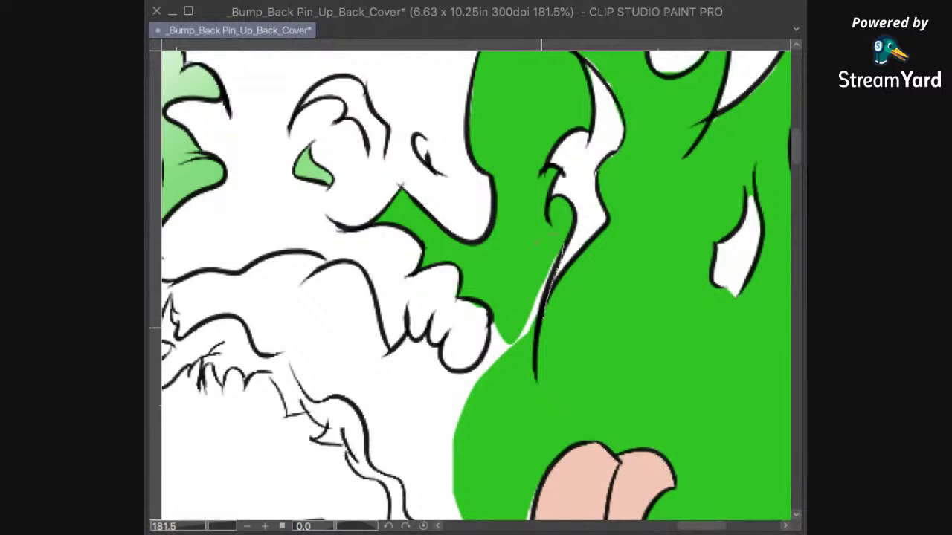
# Step: Fill the white V-shaped gap beneath the hooked opening, between the curls and the long stem line, with green
pyautogui.moveTo(554, 246); pyautogui.dragTo(490, 365)
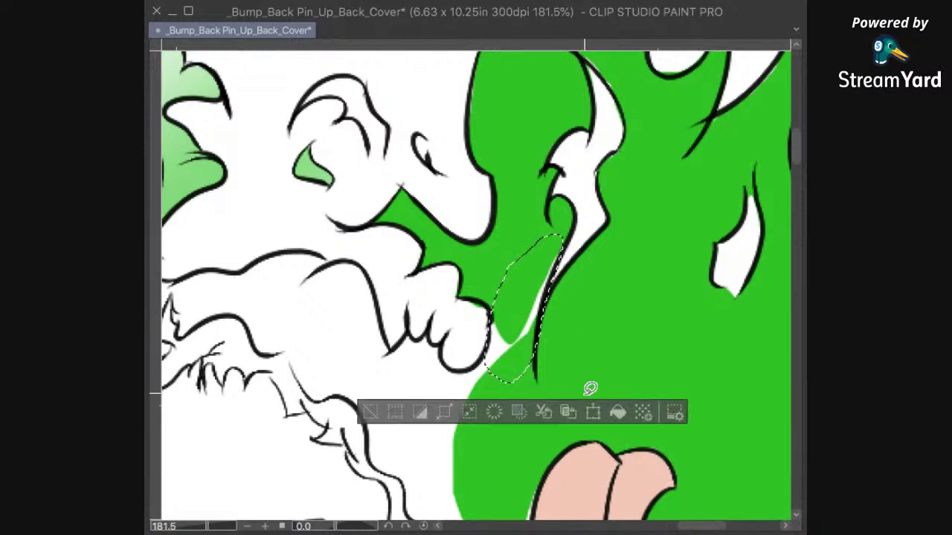
pyautogui.click(619, 408)
pyautogui.hotkey('ctrl', 'd')
# Step: Fill the white area beneath the small curls with green down to the jagged smoke outline above the fingers
pyautogui.moveTo(629, 340); pyautogui.dragTo(686, 228)
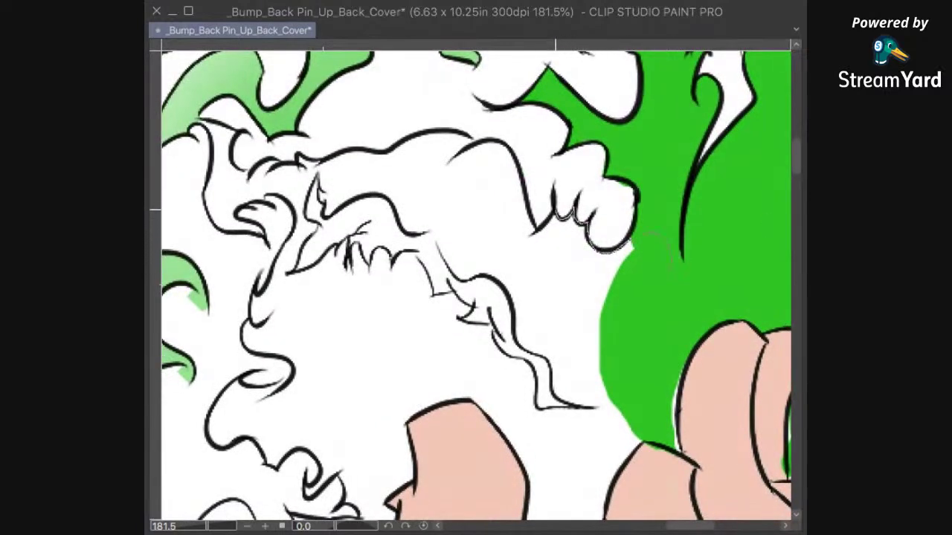
pyautogui.moveTo(533, 235); pyautogui.dragTo(517, 287)
pyautogui.moveTo(560, 393); pyautogui.dragTo(575, 407)
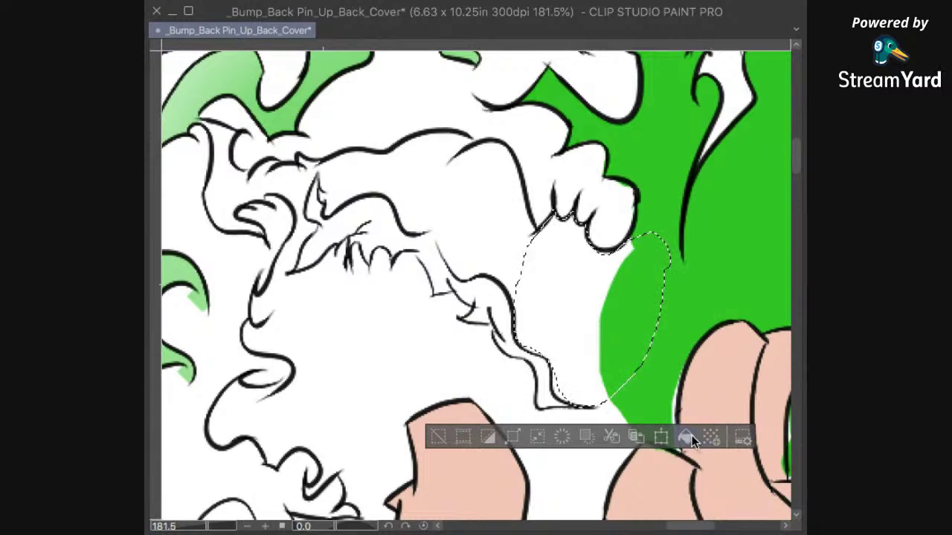
pyautogui.click(686, 436)
pyautogui.hotkey('ctrl', 'd')
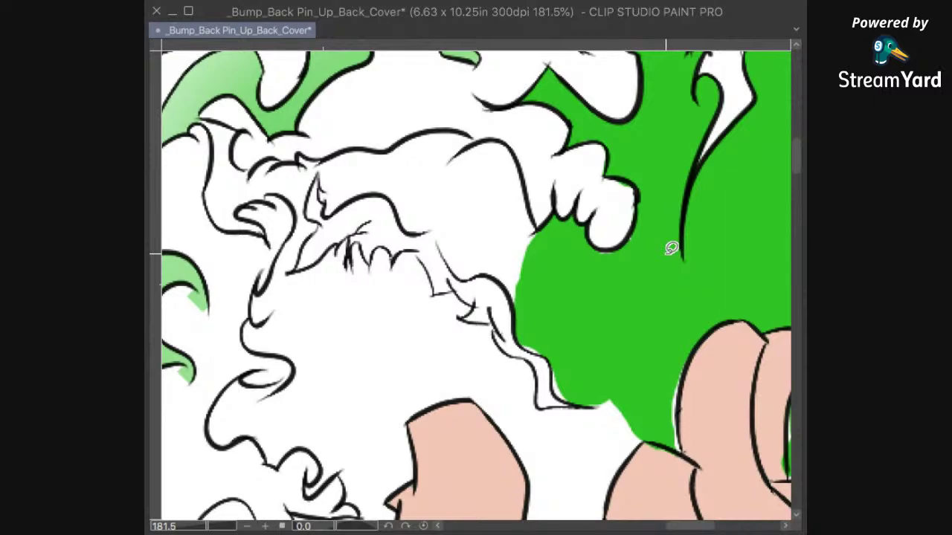
# Step: Outline the long smoke band running from the pale green wisps to the small curls and fill it with green
pyautogui.scroll(-5, 671, 248)
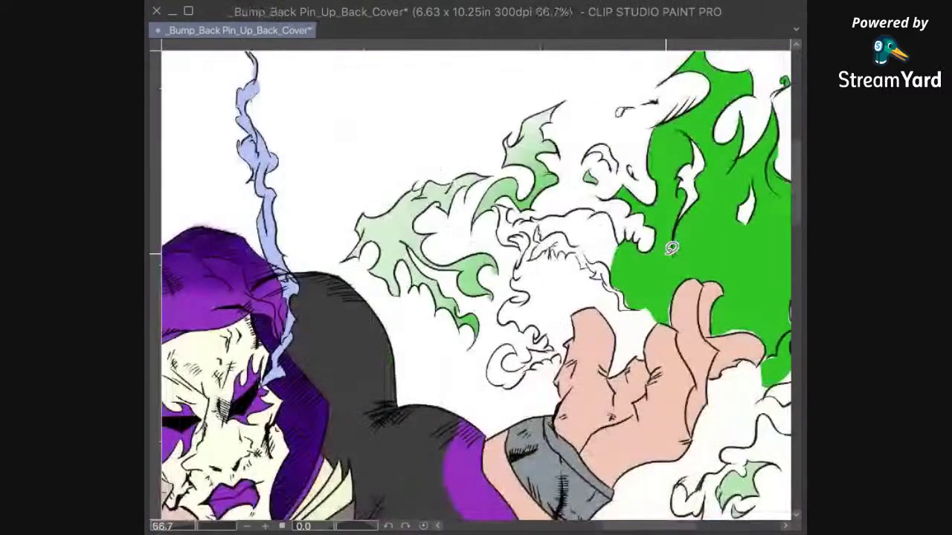
pyautogui.scroll(1, 671, 248)
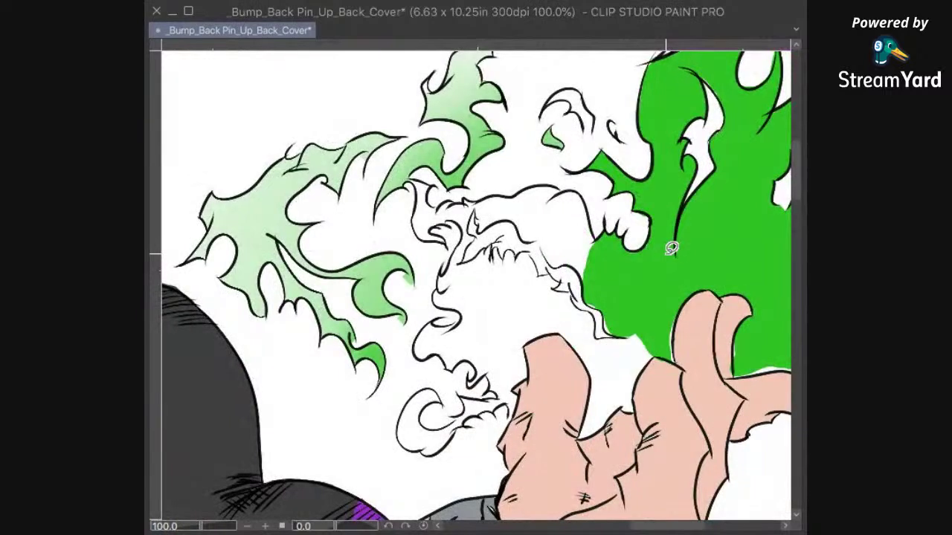
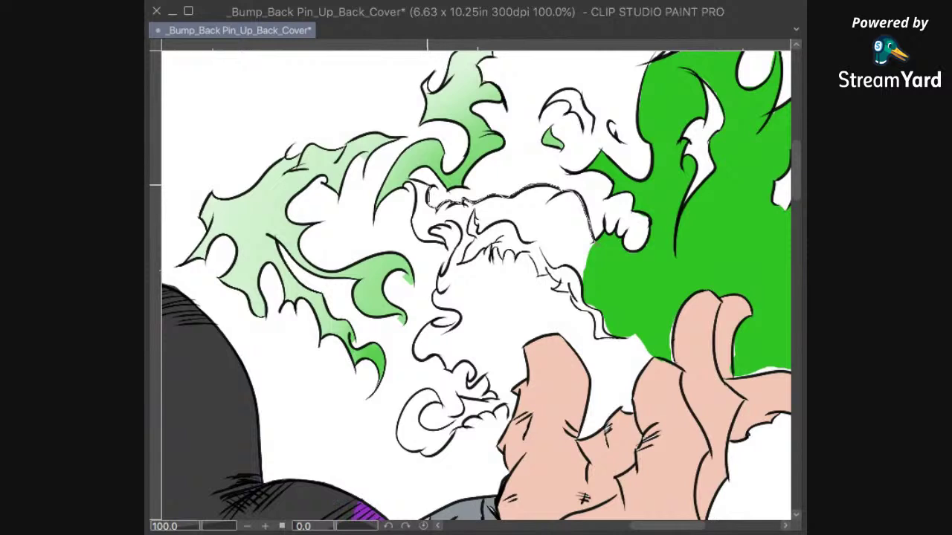
pyautogui.moveTo(407, 176); pyautogui.dragTo(426, 228)
pyautogui.moveTo(478, 210)
pyautogui.mouseDown()
pyautogui.moveTo(491, 221)
pyautogui.moveTo(539, 216)
pyautogui.moveTo(569, 240)
pyautogui.mouseUp()
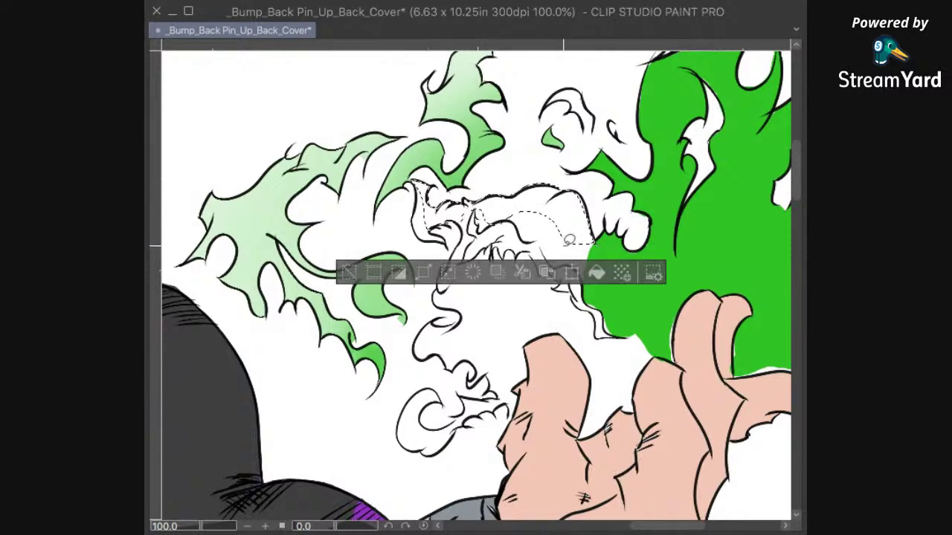
pyautogui.scroll(10, 530, 212)
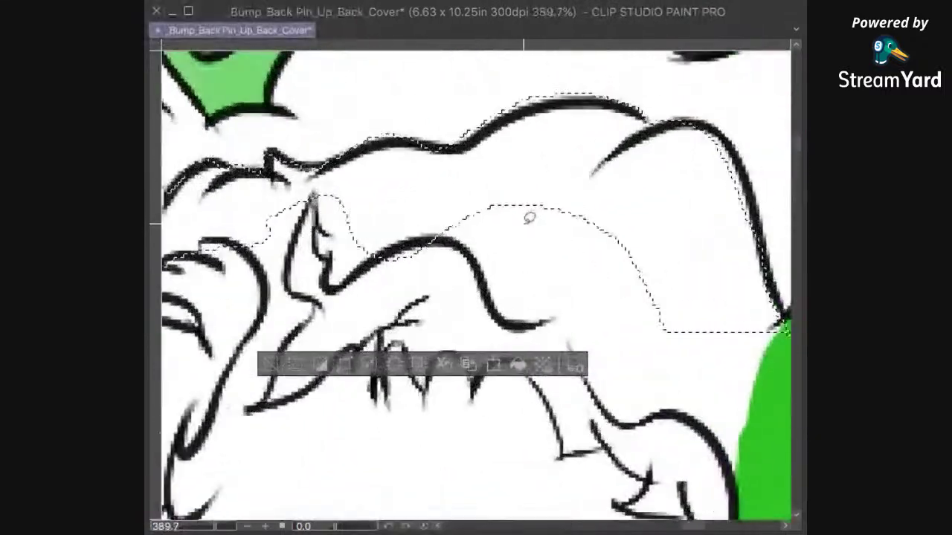
pyautogui.moveTo(380, 264)
pyautogui.mouseDown()
pyautogui.moveTo(422, 249)
pyautogui.moveTo(383, 256)
pyautogui.mouseUp()
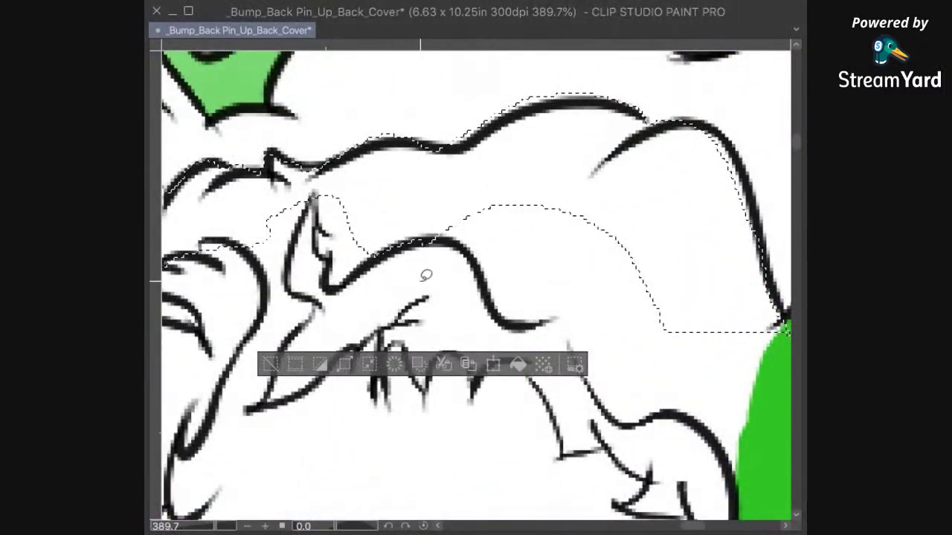
pyautogui.moveTo(352, 293); pyautogui.dragTo(454, 255)
pyautogui.moveTo(422, 172); pyautogui.dragTo(538, 187)
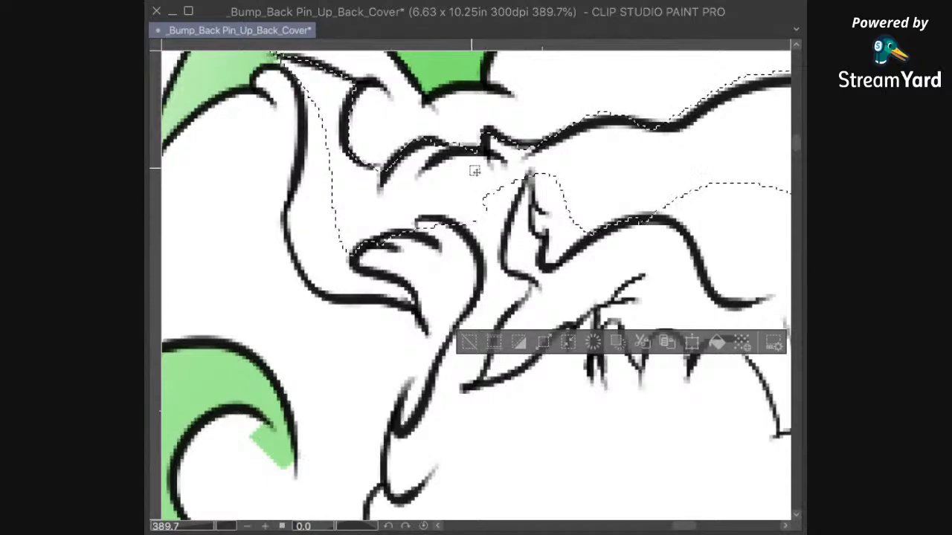
pyautogui.scroll(-3, 685, 293)
pyautogui.hscroll(2, 615, 185)
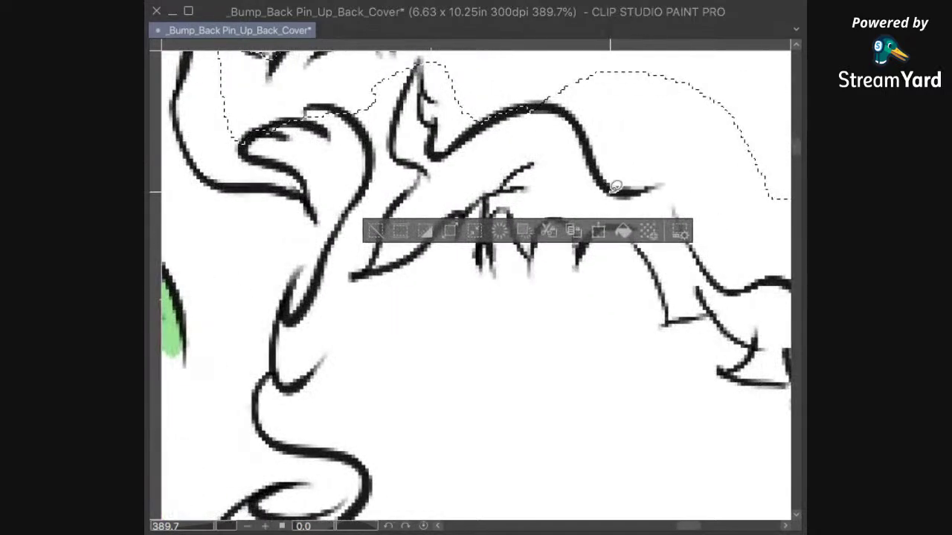
pyautogui.scroll(-4, 611, 192)
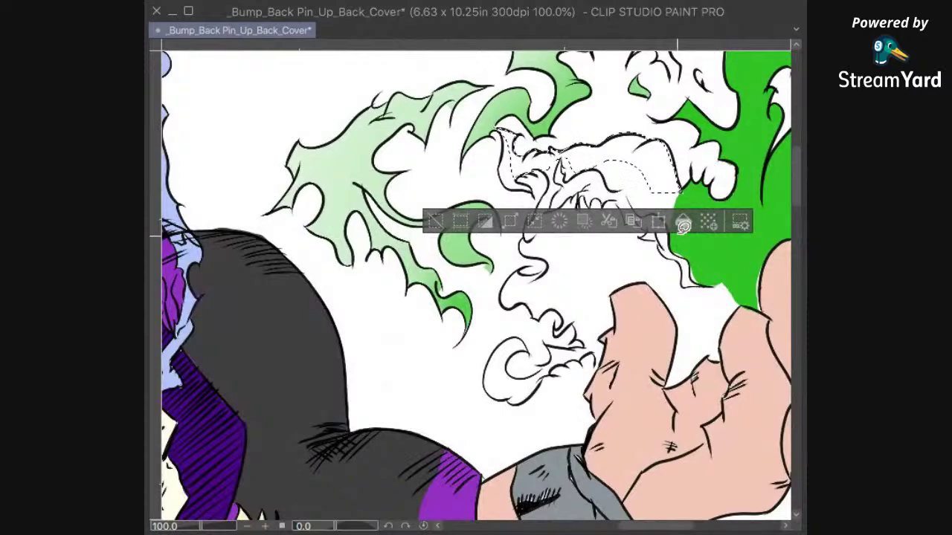
pyautogui.click(683, 223)
pyautogui.press('super+d')
# Step: Fill the thin gap along the curved right end of the smoke band with green
pyautogui.moveTo(786, 296); pyautogui.dragTo(734, 329)
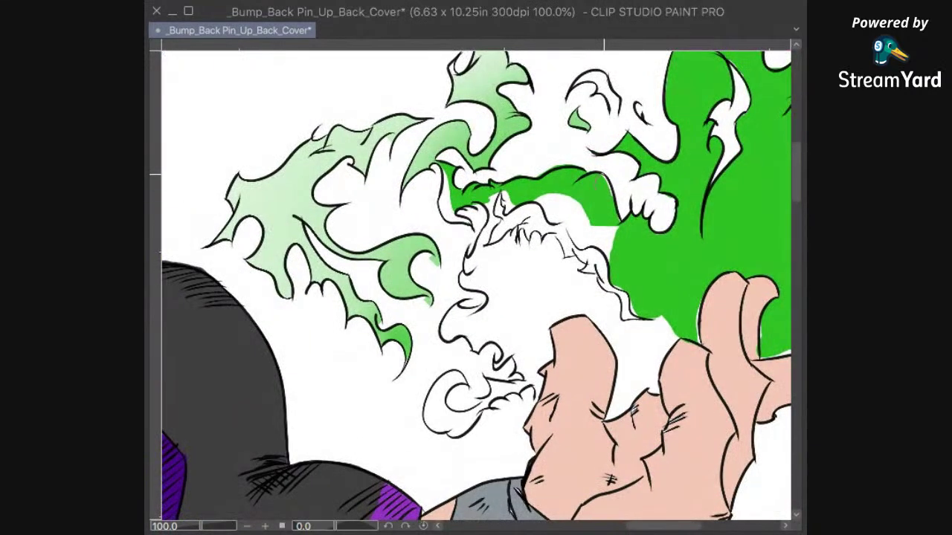
pyautogui.moveTo(612, 189); pyautogui.dragTo(614, 201)
pyautogui.click(694, 229)
pyautogui.press('super+d')
# Step: Erase the green spill above the upper outline of the smoke band
pyautogui.moveTo(557, 154)
pyautogui.mouseDown()
pyautogui.moveTo(532, 171)
pyautogui.moveTo(594, 165)
pyautogui.mouseUp()
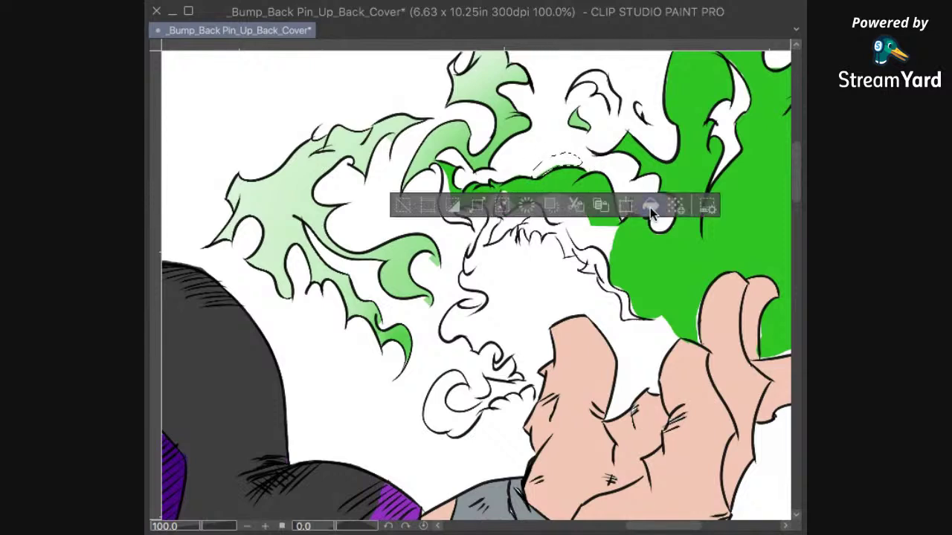
pyautogui.moveTo(588, 138); pyautogui.dragTo(603, 135)
pyautogui.press('super+d')
pyautogui.scroll(10, 599, 192)
pyautogui.moveTo(504, 158); pyautogui.dragTo(633, 289)
pyautogui.moveTo(488, 224)
pyautogui.mouseDown()
pyautogui.moveTo(440, 266)
pyautogui.moveTo(474, 261)
pyautogui.moveTo(494, 227)
pyautogui.mouseUp()
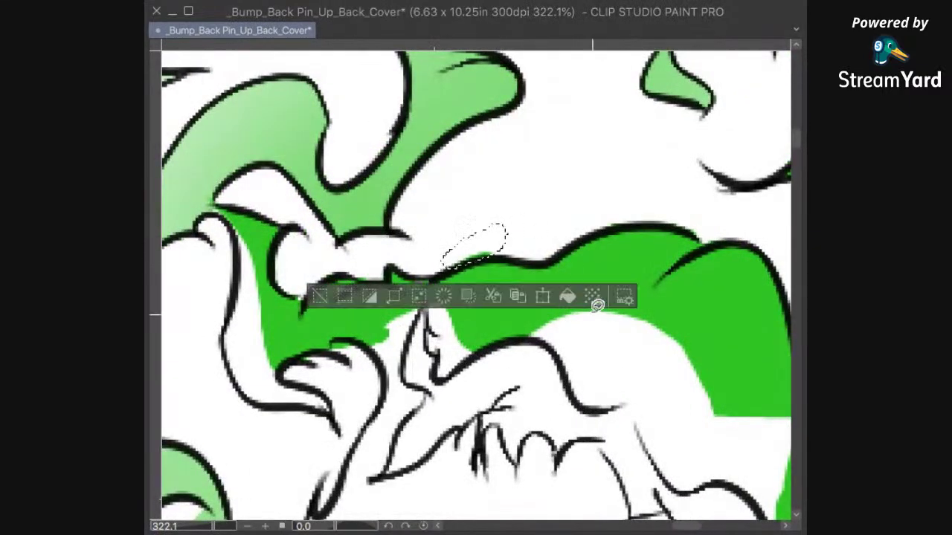
pyautogui.press('Delete')
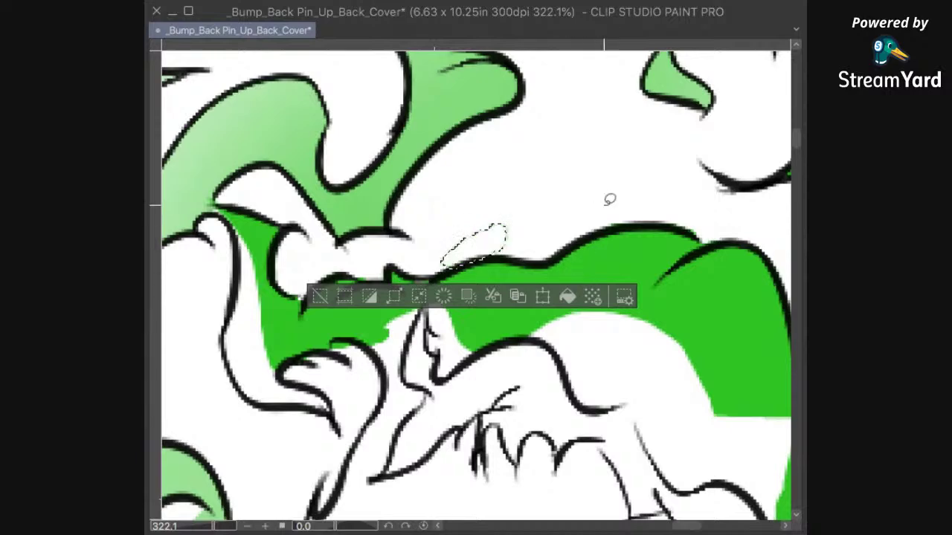
pyautogui.moveTo(530, 286); pyautogui.dragTo(614, 303)
pyautogui.moveTo(599, 183)
pyautogui.mouseDown()
pyautogui.moveTo(515, 255)
pyautogui.moveTo(541, 272)
pyautogui.moveTo(595, 257)
pyautogui.moveTo(615, 223)
pyautogui.mouseUp()
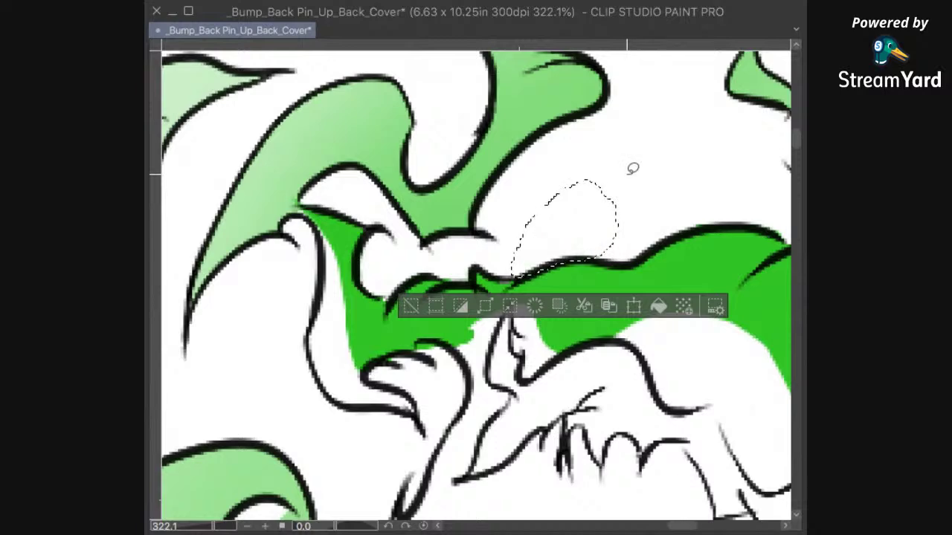
pyautogui.press('super+d')
# Step: Fill the white strip at the band's left end with green, out to its curved outline and hooked lower tip
pyautogui.moveTo(559, 332)
pyautogui.mouseDown()
pyautogui.moveTo(664, 269)
pyautogui.moveTo(688, 275)
pyautogui.mouseUp()
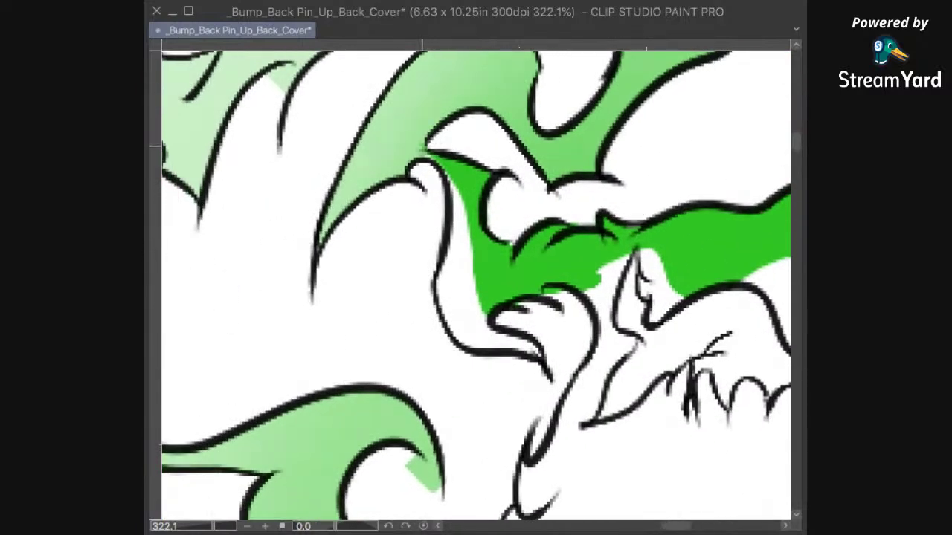
pyautogui.moveTo(443, 173); pyautogui.dragTo(442, 242)
pyautogui.moveTo(437, 287)
pyautogui.mouseDown()
pyautogui.moveTo(440, 317)
pyautogui.moveTo(493, 350)
pyautogui.mouseUp()
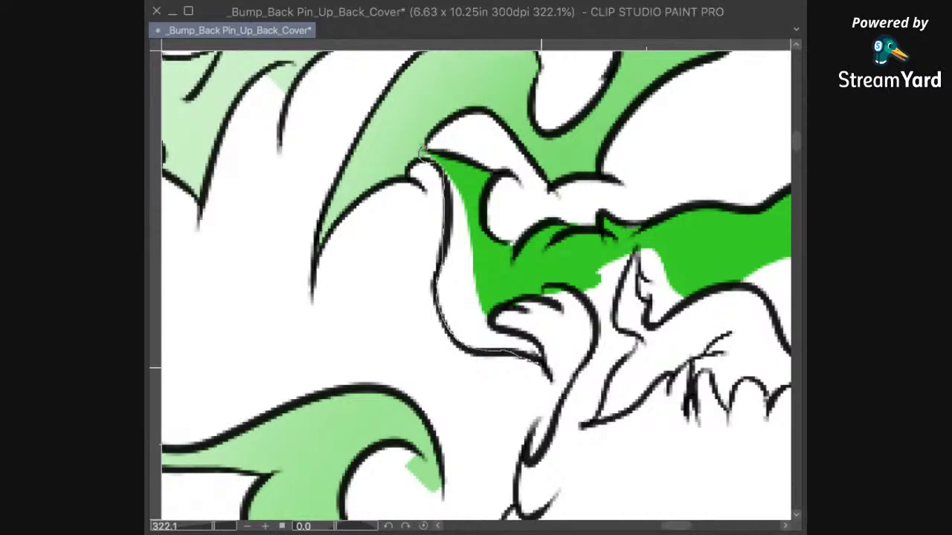
pyautogui.moveTo(481, 217); pyautogui.dragTo(490, 178)
pyautogui.moveTo(421, 154); pyautogui.dragTo(422, 152)
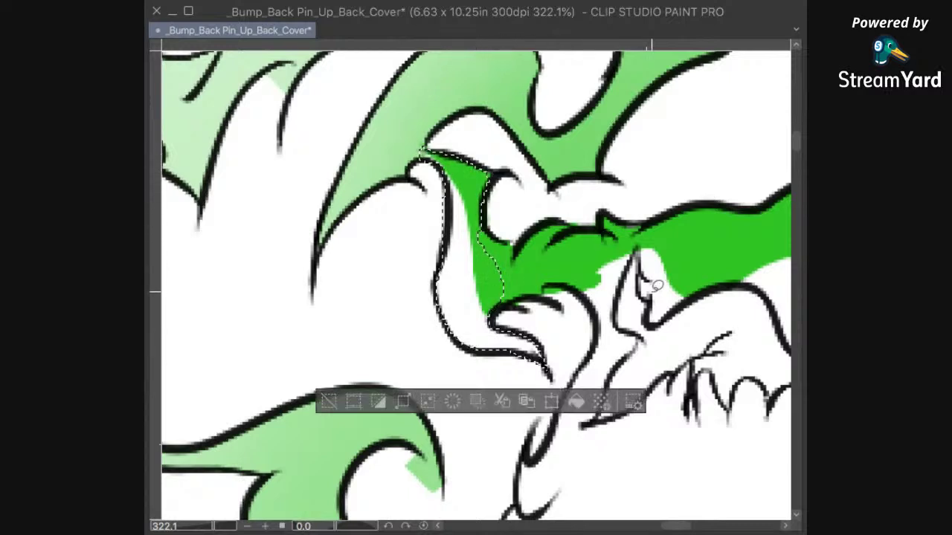
pyautogui.click(576, 401)
pyautogui.hotkey('ctrl', 'd')
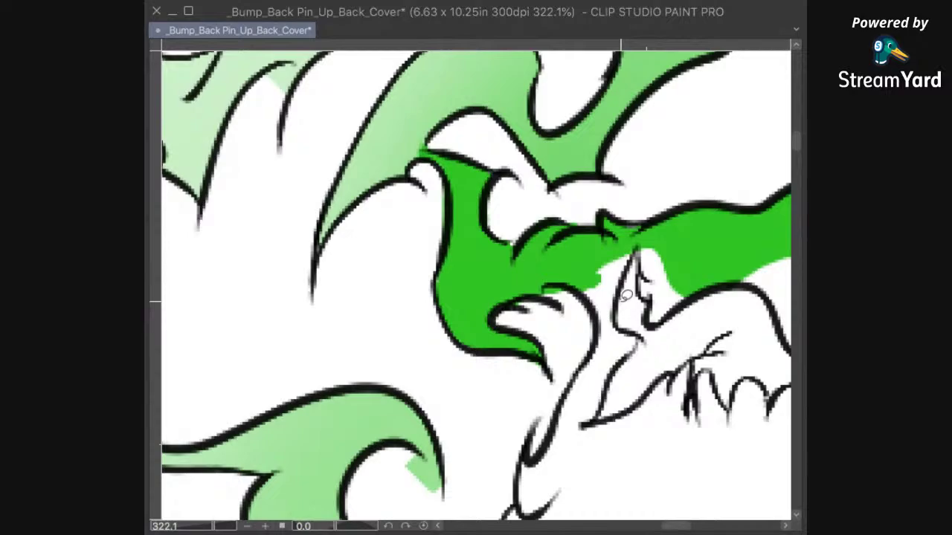
# Step: Fill the white gap between the smoke band and the jagged outline below it with green
pyautogui.scroll(-10, 626, 295)
pyautogui.scroll(1, 626, 296)
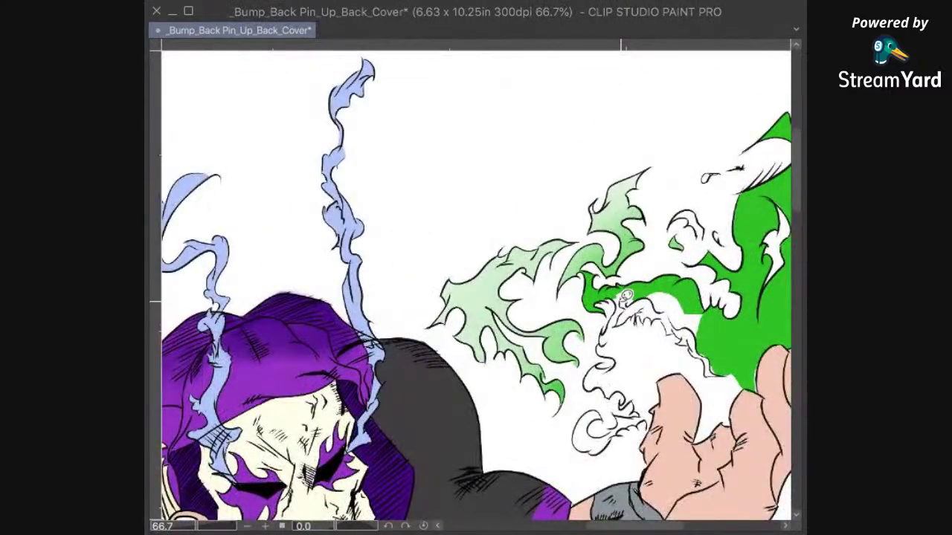
pyautogui.moveTo(626, 297); pyautogui.dragTo(508, 319)
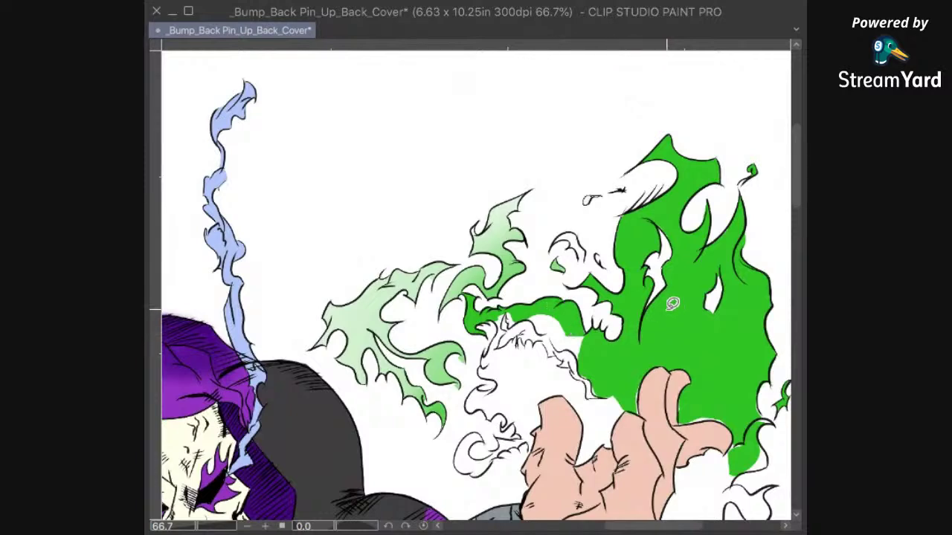
pyautogui.scroll(1, 672, 302)
pyautogui.scroll(3, 673, 302)
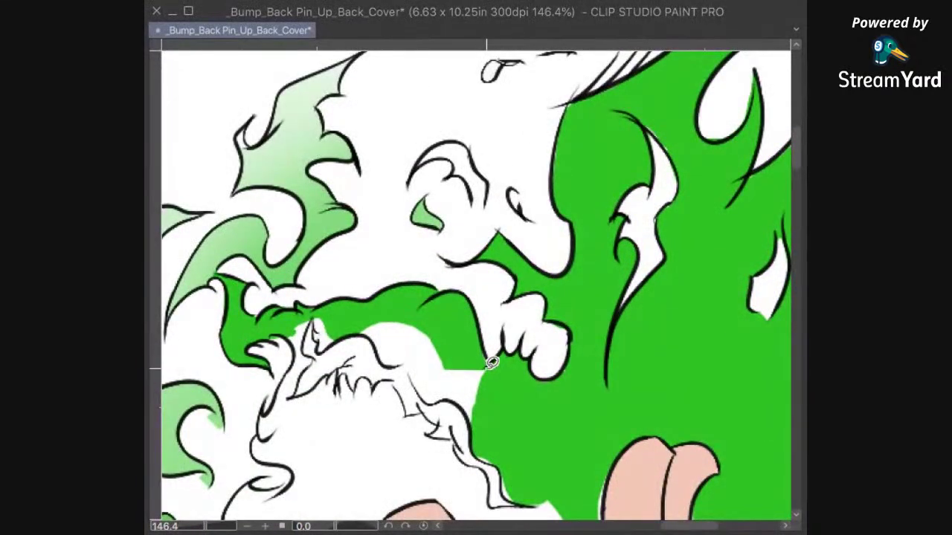
pyautogui.moveTo(524, 406); pyautogui.dragTo(594, 299)
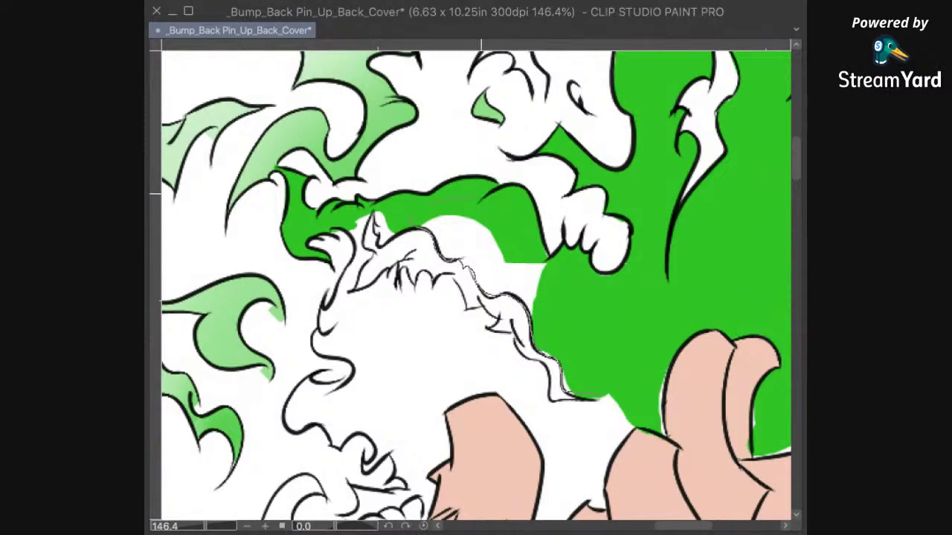
pyautogui.moveTo(566, 300); pyautogui.dragTo(571, 324)
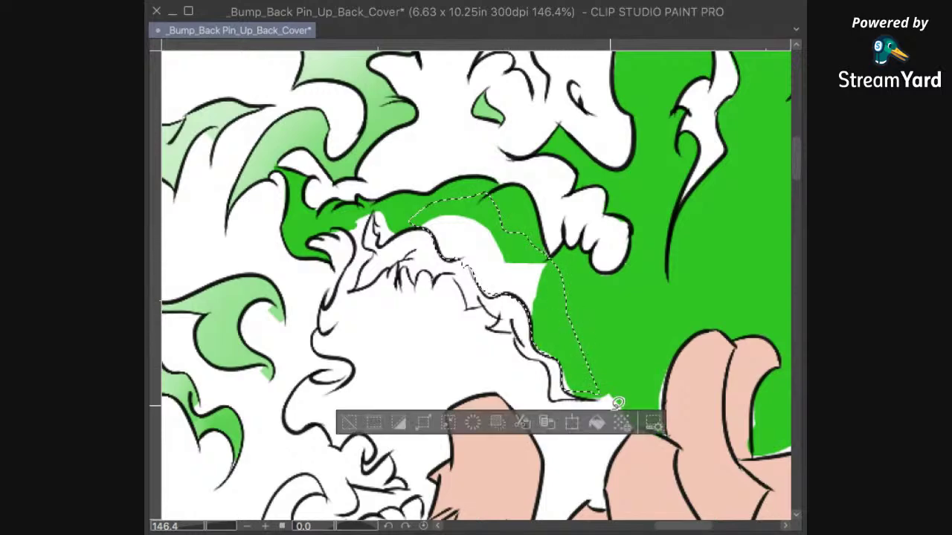
pyautogui.click(623, 424)
pyautogui.click(636, 338)
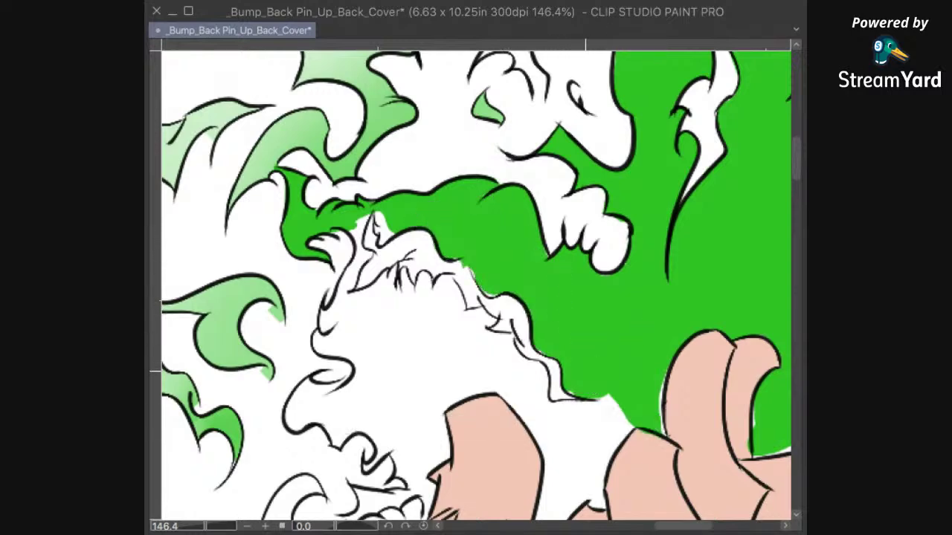
# Step: Touch up the green fill along the jagged outline, covering the remaining white slivers
pyautogui.moveTo(585, 398); pyautogui.dragTo(586, 377)
pyautogui.click(669, 426)
pyautogui.click(591, 336)
pyautogui.moveTo(549, 337); pyautogui.dragTo(545, 334)
pyautogui.hotkey('ctrl', 'd')
pyautogui.moveTo(467, 246); pyautogui.dragTo(495, 297)
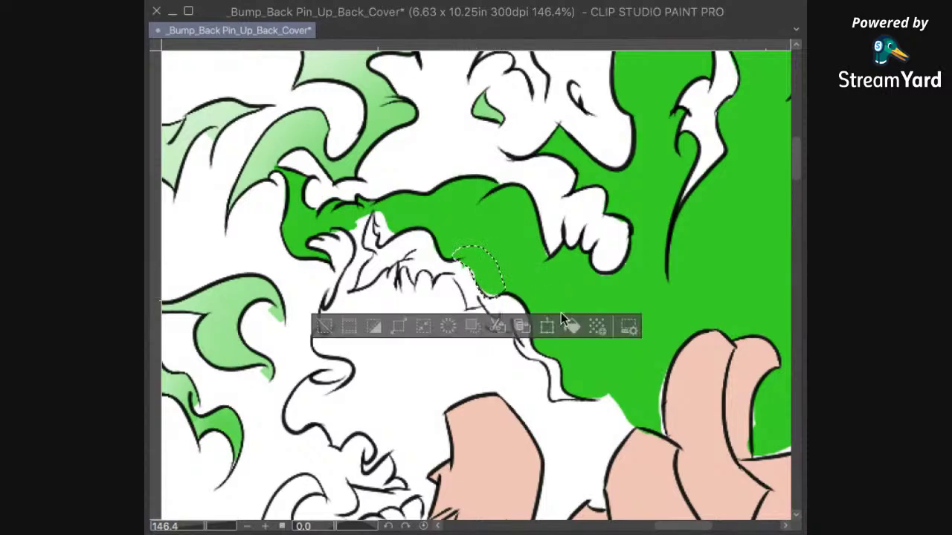
pyautogui.click(570, 326)
pyautogui.hotkey('ctrl', 'd')
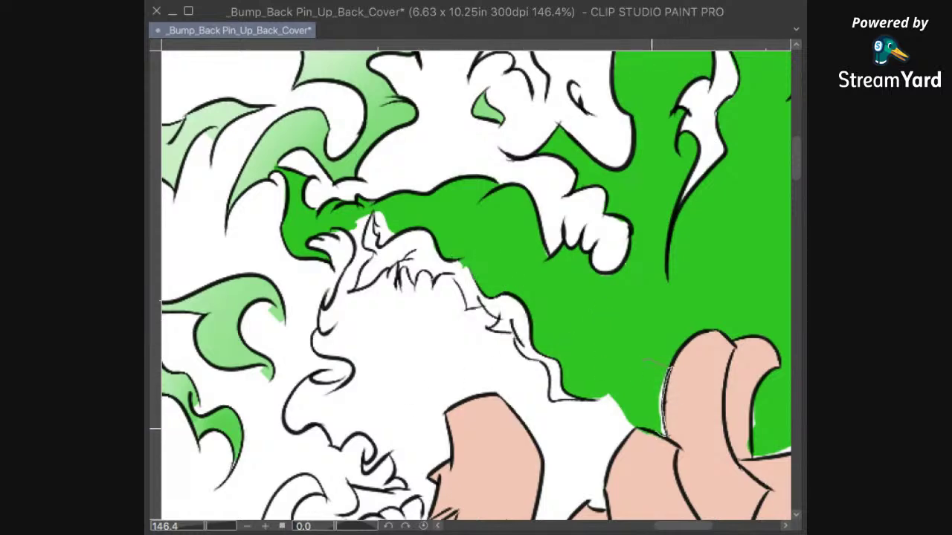
# Step: Fill the white gap between the smoke band's lower end and the base of the raised fingers with green
pyautogui.moveTo(606, 390); pyautogui.dragTo(639, 364)
pyautogui.click(717, 463)
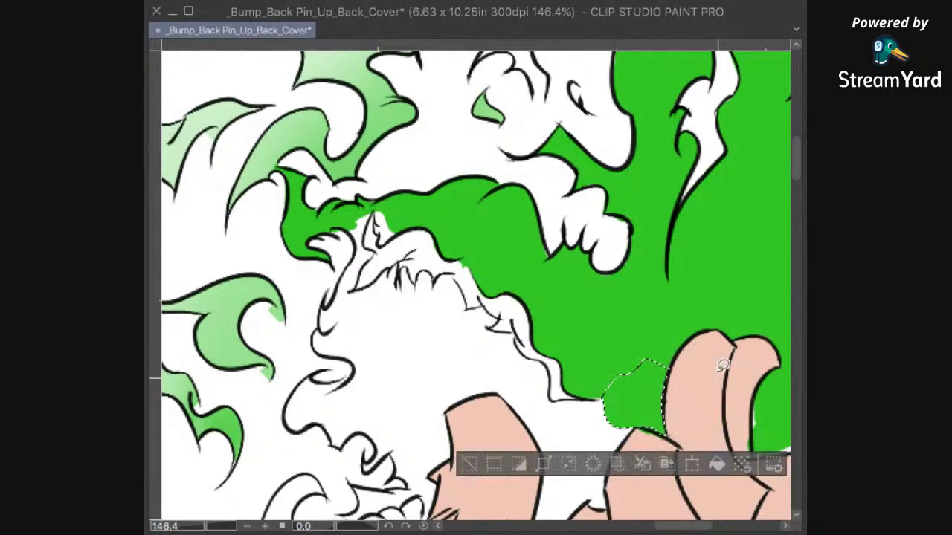
pyautogui.moveTo(670, 394); pyautogui.dragTo(692, 274)
pyautogui.hotkey('ctrl', 'd')
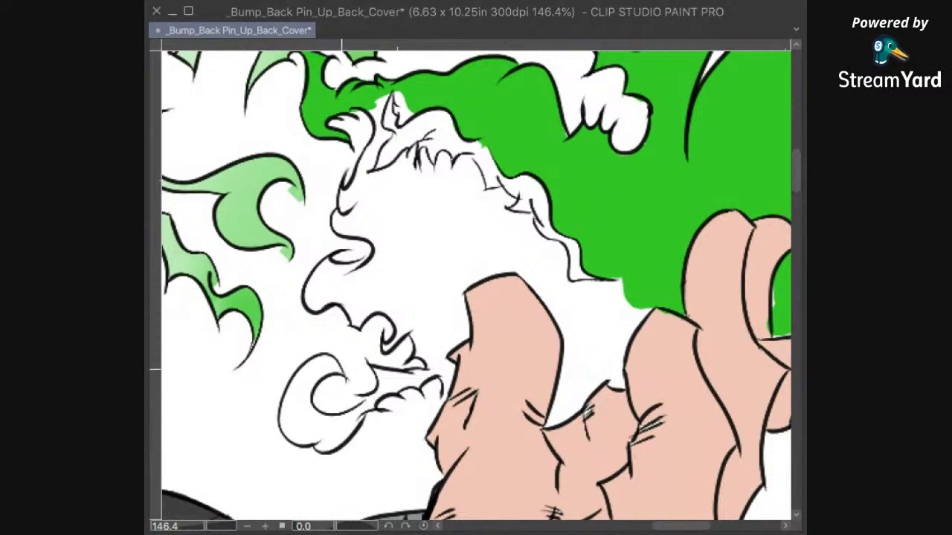
# Step: Select the curled smoke wisp beside the hand, including its stem toward the fingers, and fill it with green
pyautogui.moveTo(292, 379); pyautogui.dragTo(278, 413)
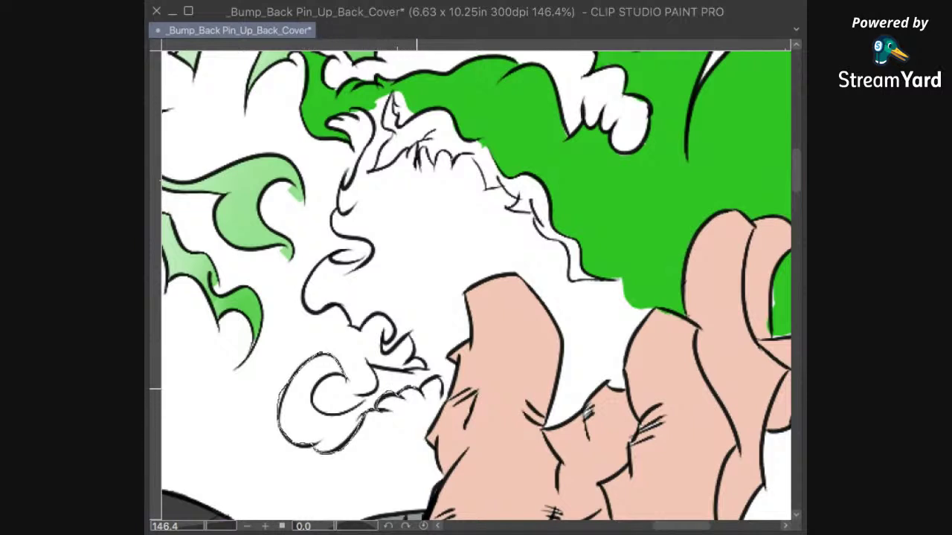
pyautogui.moveTo(441, 376); pyautogui.dragTo(431, 369)
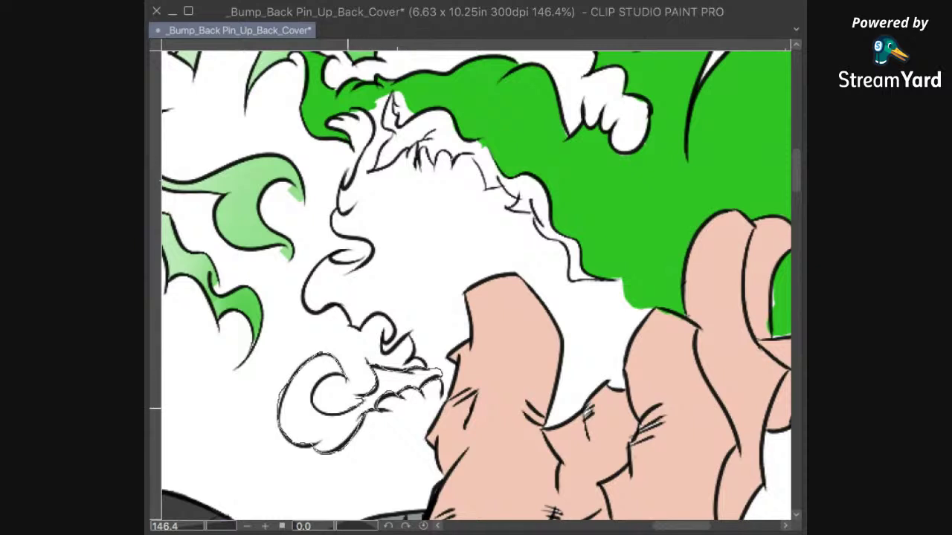
pyautogui.moveTo(339, 377); pyautogui.dragTo(372, 405)
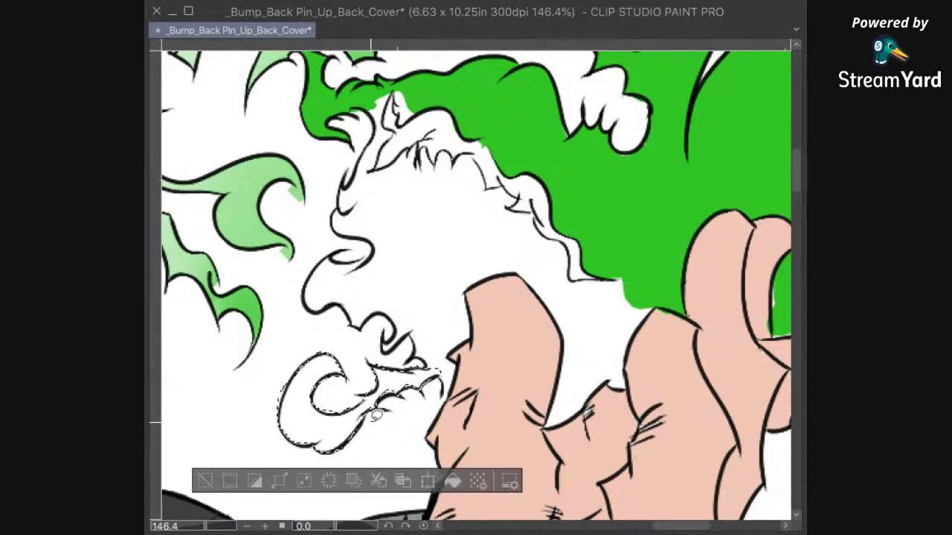
pyautogui.scroll(2, 377, 382)
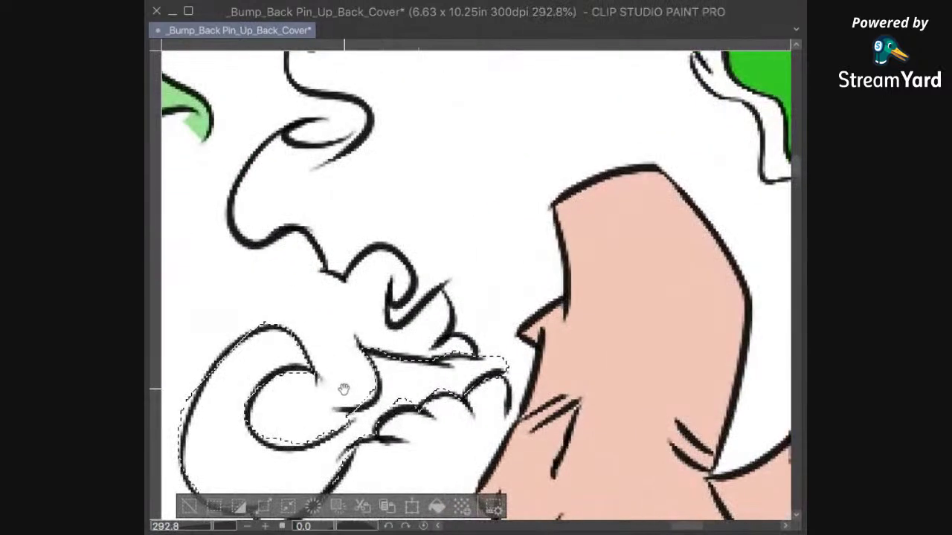
pyautogui.moveTo(345, 389); pyautogui.dragTo(405, 360)
pyautogui.moveTo(327, 391); pyautogui.dragTo(321, 415)
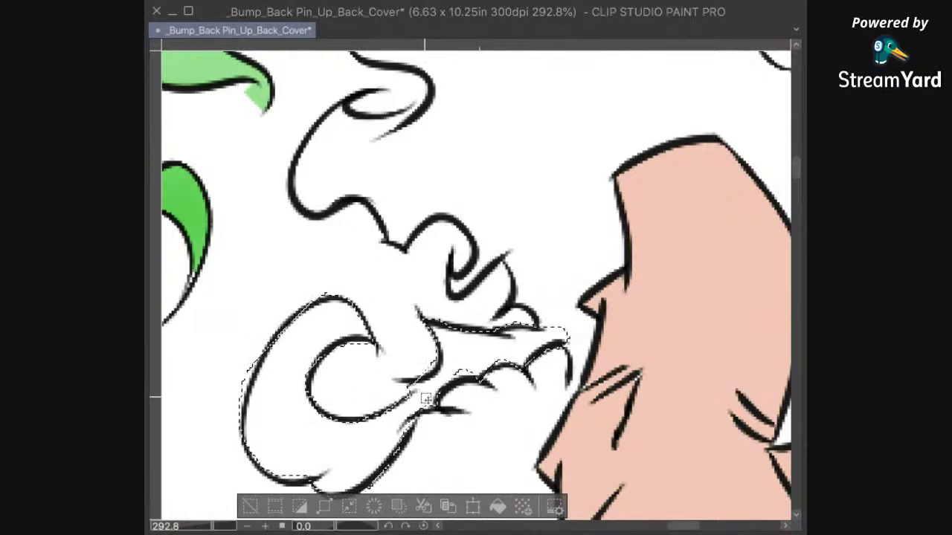
pyautogui.moveTo(224, 364); pyautogui.dragTo(260, 359)
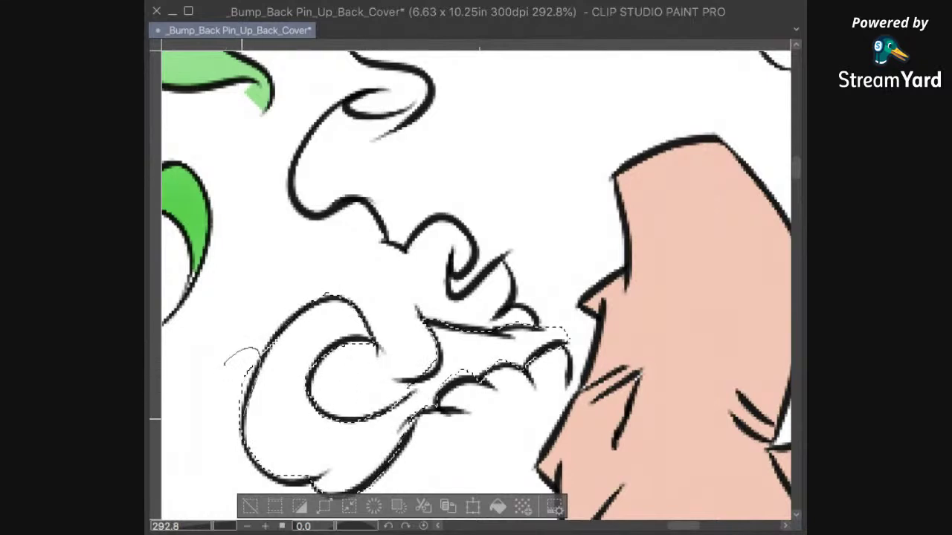
pyautogui.click(498, 507)
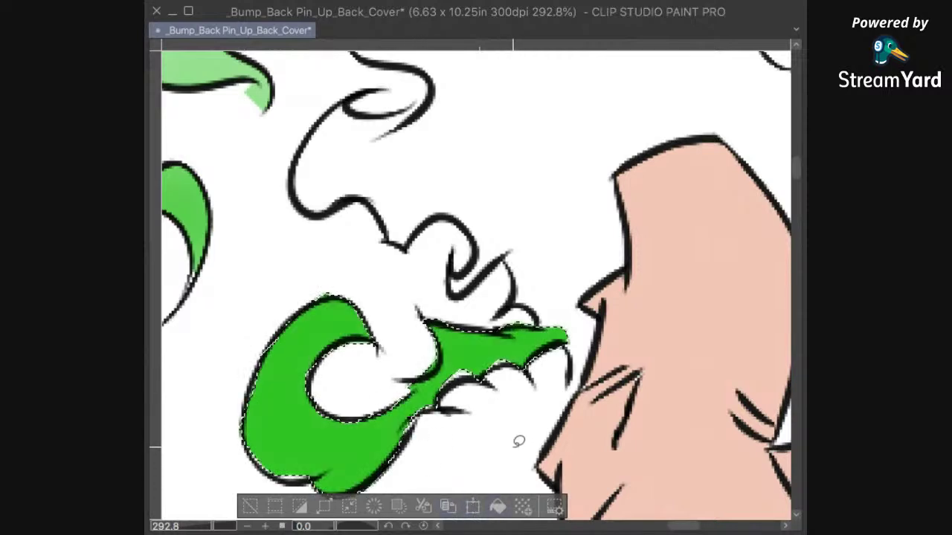
pyautogui.hotkey('ctrl', 'd')
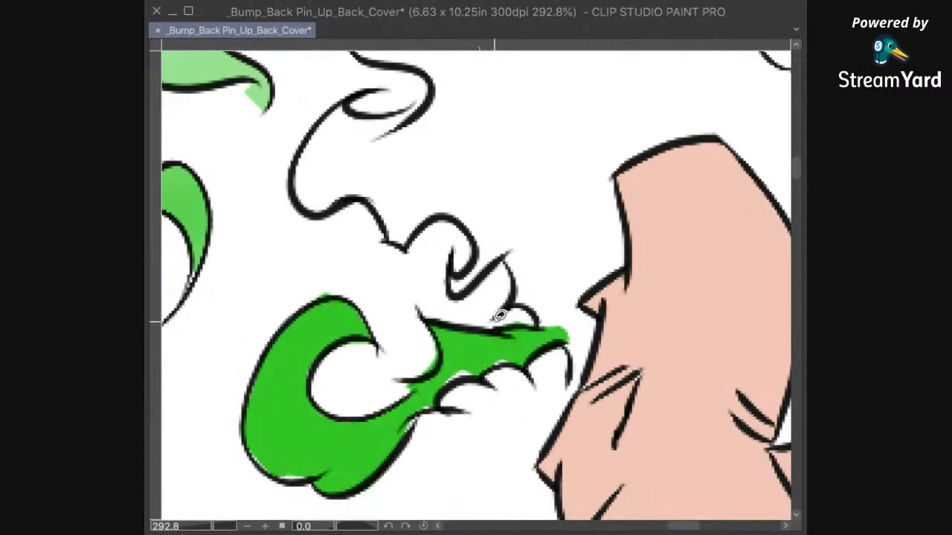
# Step: Erase the green spill inside the small bump above the wisp's stem
pyautogui.moveTo(530, 318); pyautogui.dragTo(530, 308)
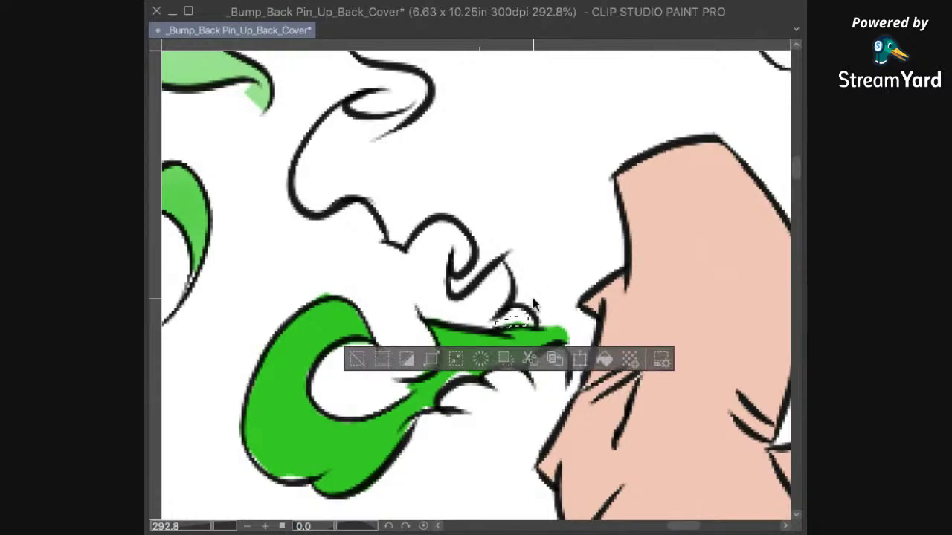
pyautogui.press('Delete')
pyautogui.hotkey('ctrl', 'd')
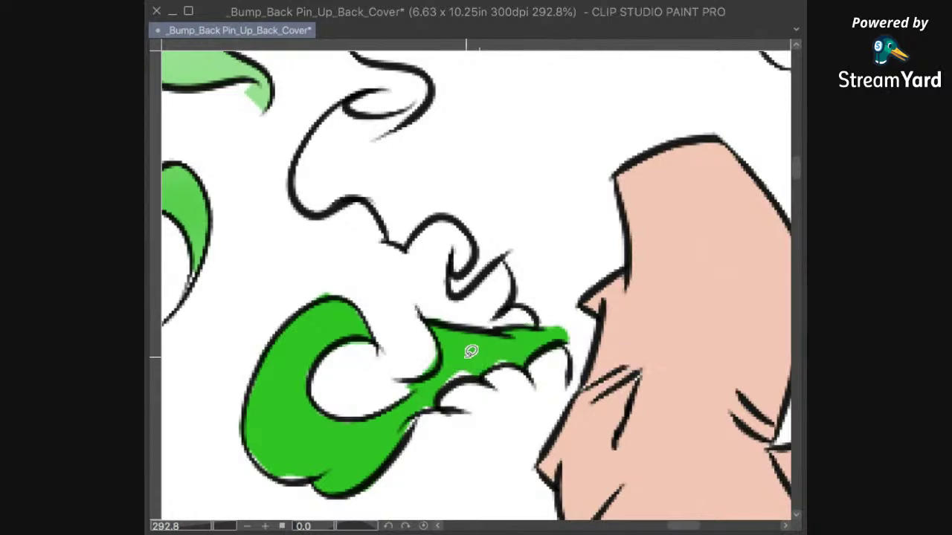
# Step: Fill the white slivers along the stem's scalloped underside and the curl's lower outline with green
pyautogui.moveTo(438, 388)
pyautogui.mouseDown()
pyautogui.moveTo(508, 365)
pyautogui.moveTo(450, 368)
pyautogui.mouseUp()
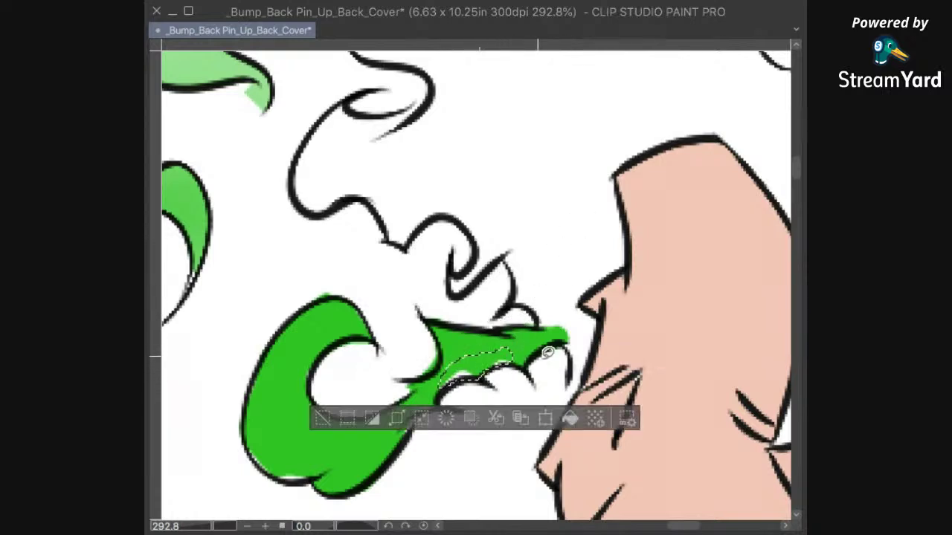
pyautogui.click(570, 420)
pyautogui.hotkey('ctrl', 'd')
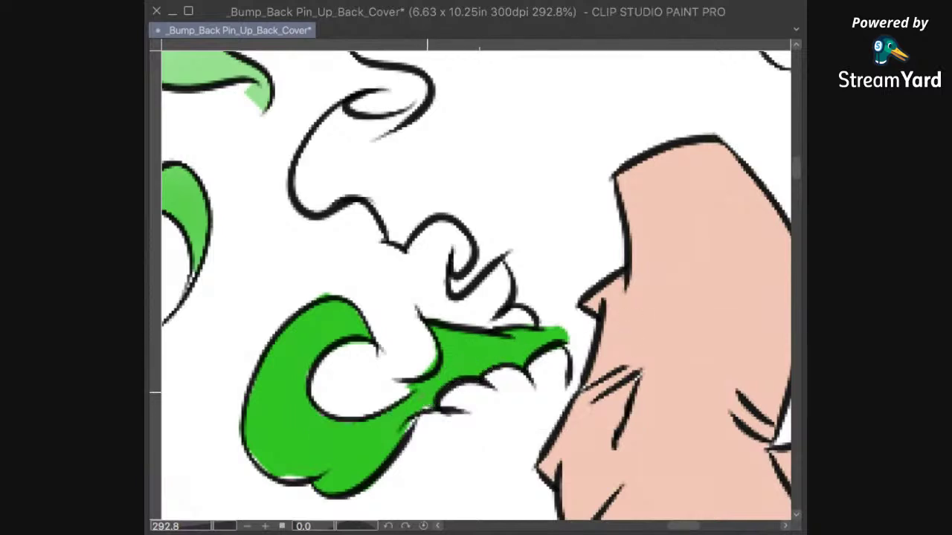
pyautogui.moveTo(400, 449); pyautogui.dragTo(336, 478)
pyautogui.moveTo(272, 479); pyautogui.dragTo(245, 444)
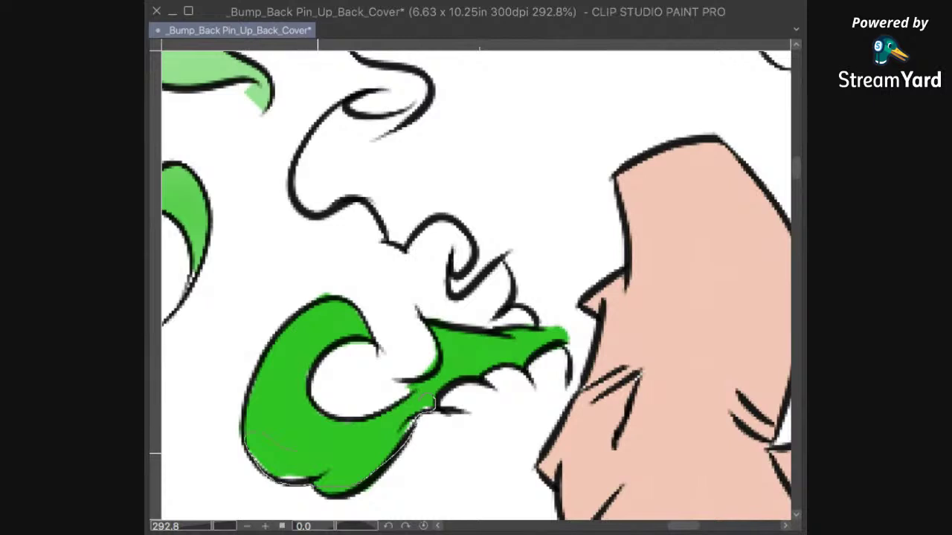
pyautogui.moveTo(395, 409); pyautogui.dragTo(406, 402)
pyautogui.click(433, 506)
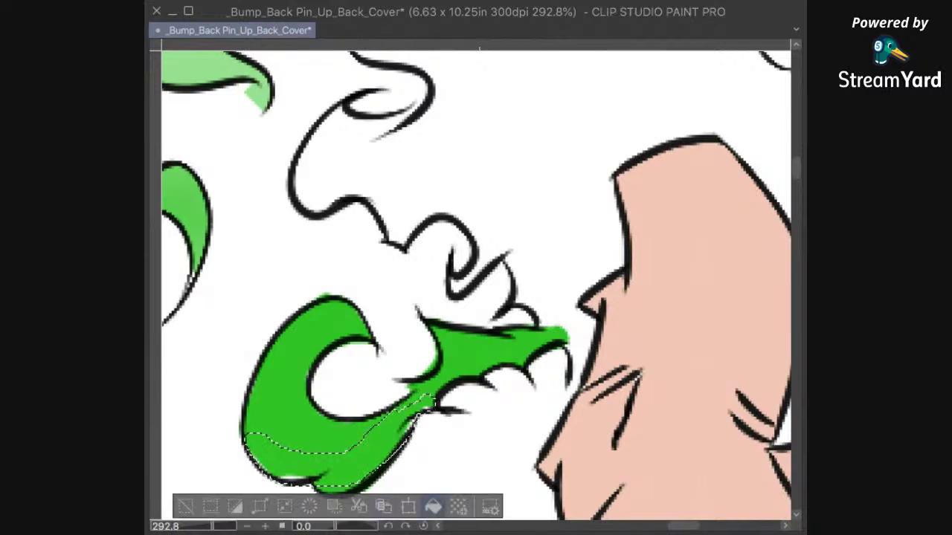
pyautogui.press('super+d')
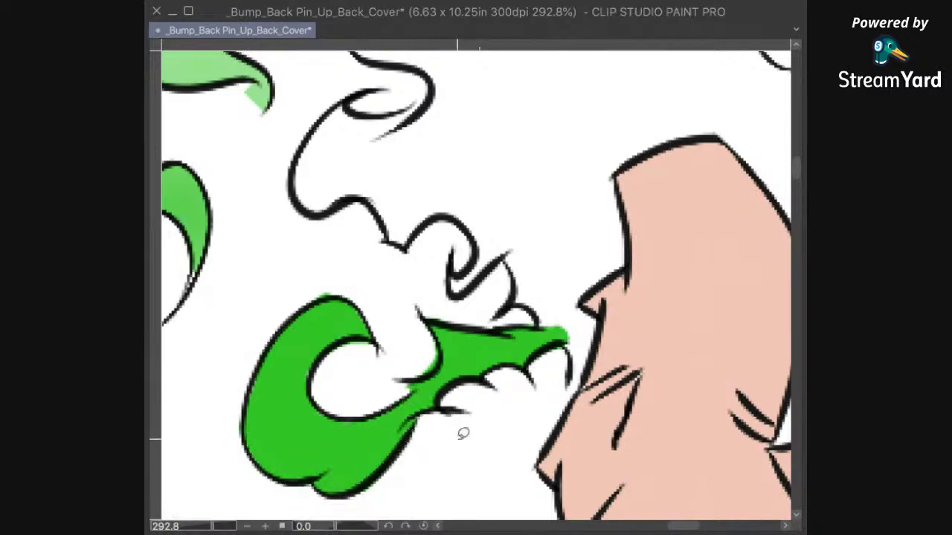
# Step: Erase the green spill outside the curved line where the stem meets the curl
pyautogui.scroll(5, 474, 383)
pyautogui.moveTo(325, 333)
pyautogui.mouseDown()
pyautogui.moveTo(385, 273)
pyautogui.moveTo(395, 338)
pyautogui.moveTo(320, 366)
pyautogui.moveTo(322, 343)
pyautogui.mouseUp()
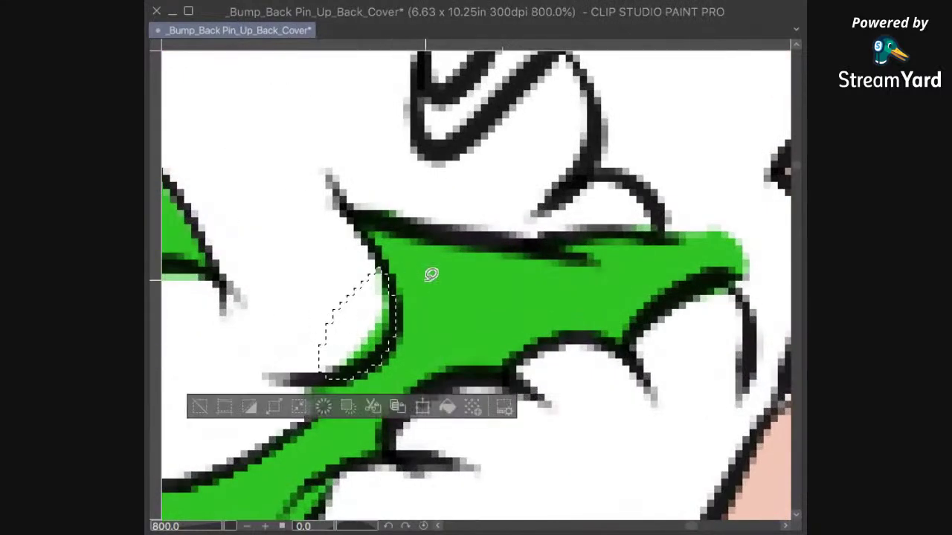
pyautogui.press('Delete')
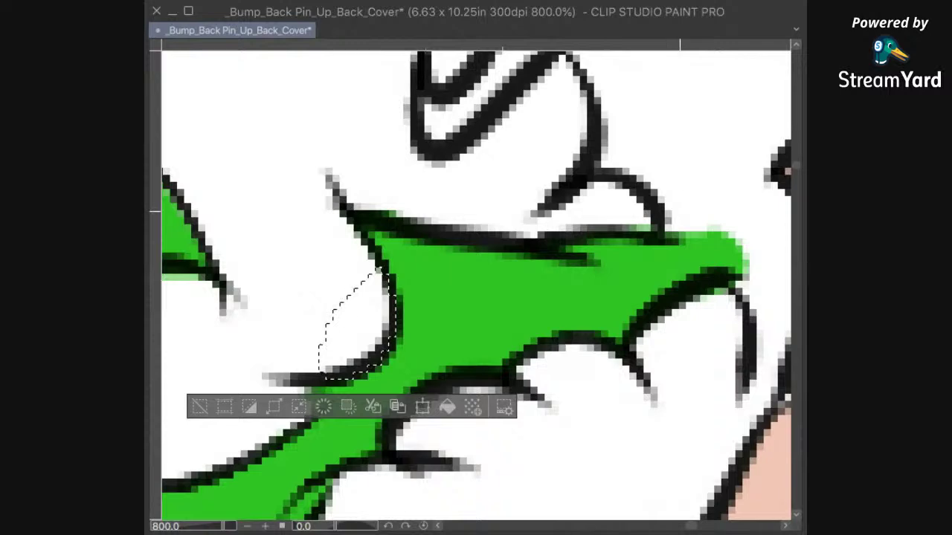
pyautogui.click(734, 200)
# Step: Save the illustration with the whole page in view
pyautogui.scroll(-5, 734, 200)
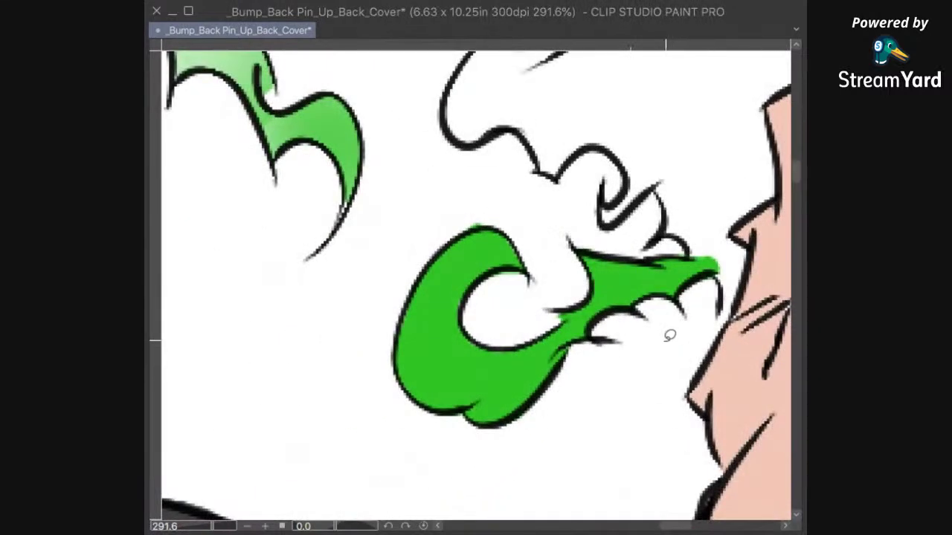
pyautogui.hotkey('ctrl', '0')
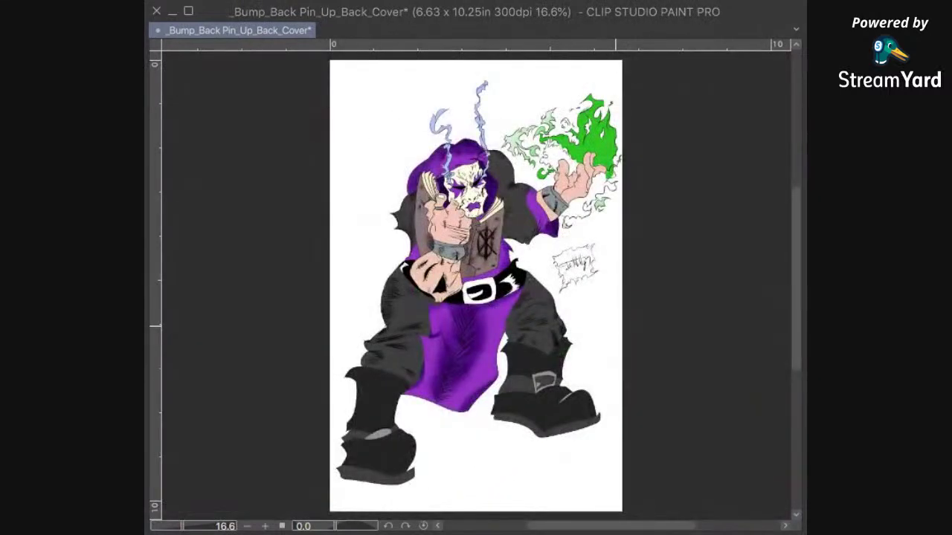
pyautogui.hotkey('ctrl', 's')
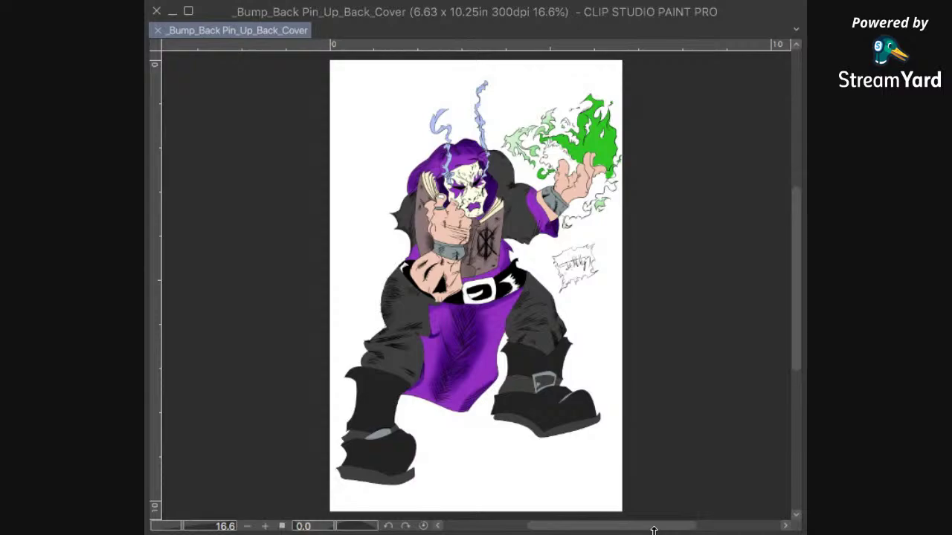
# Step: Fill the white area around the outermost finger and down into the gap beside the next finger with green
pyautogui.scroll(5, 585, 168)
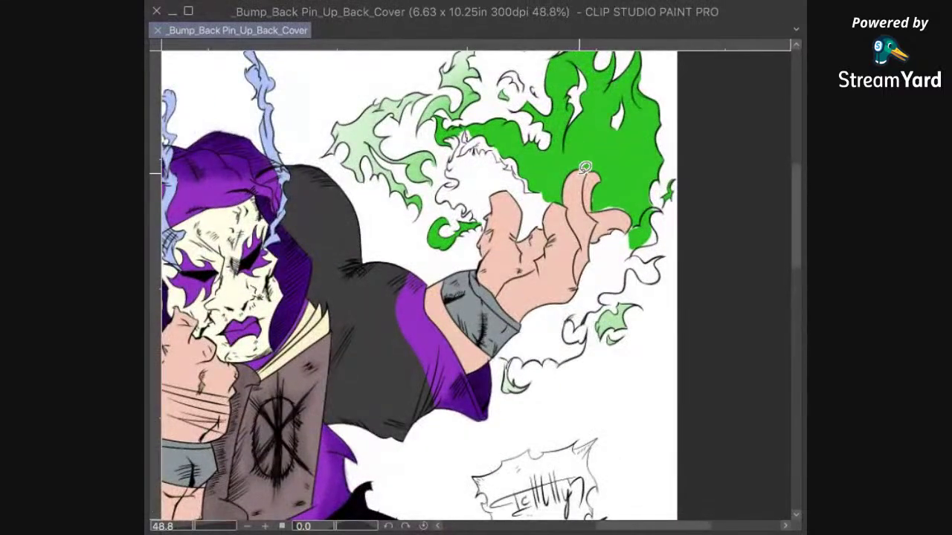
pyautogui.scroll(3, 585, 168)
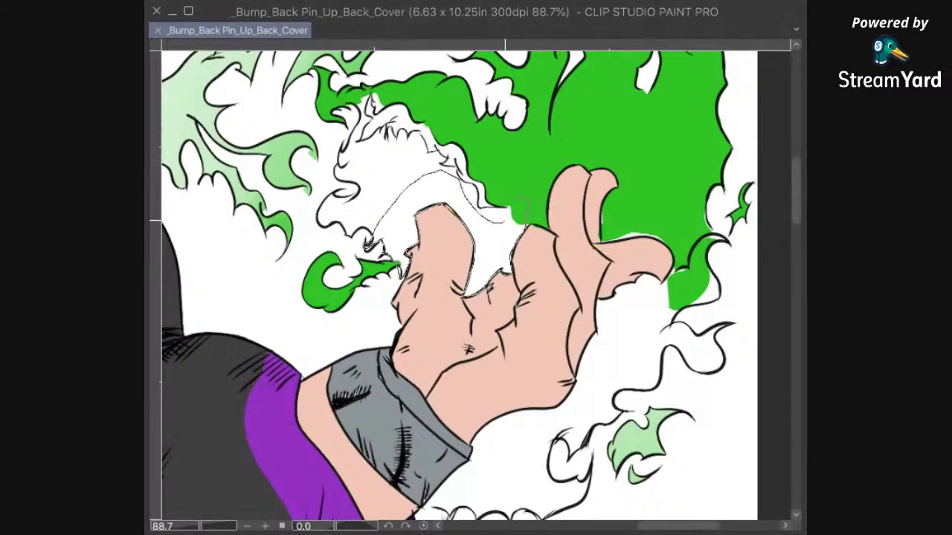
pyautogui.moveTo(504, 222); pyautogui.dragTo(510, 208)
pyautogui.click(542, 324)
pyautogui.click(556, 151)
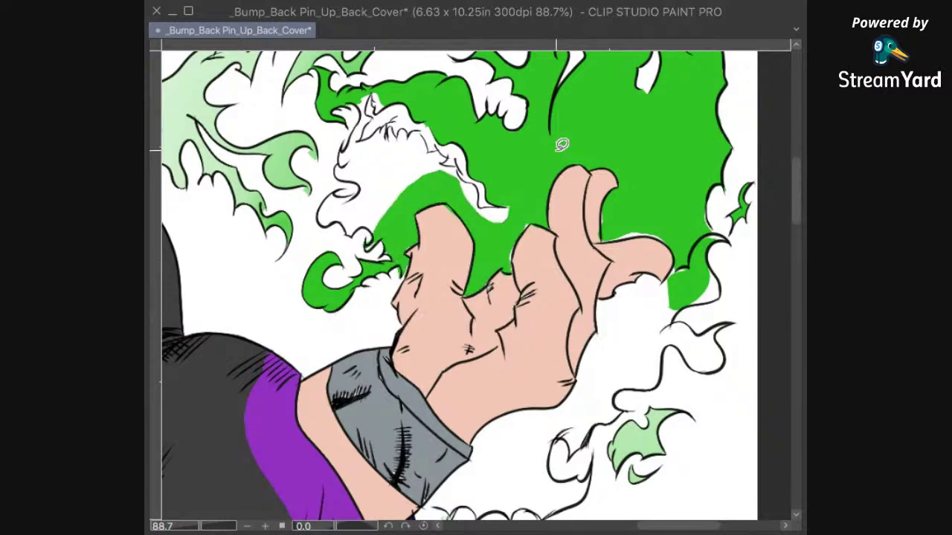
# Step: Cover the green sliver inside the outermost finger's tip with the skin tone
pyautogui.scroll(4, 496, 172)
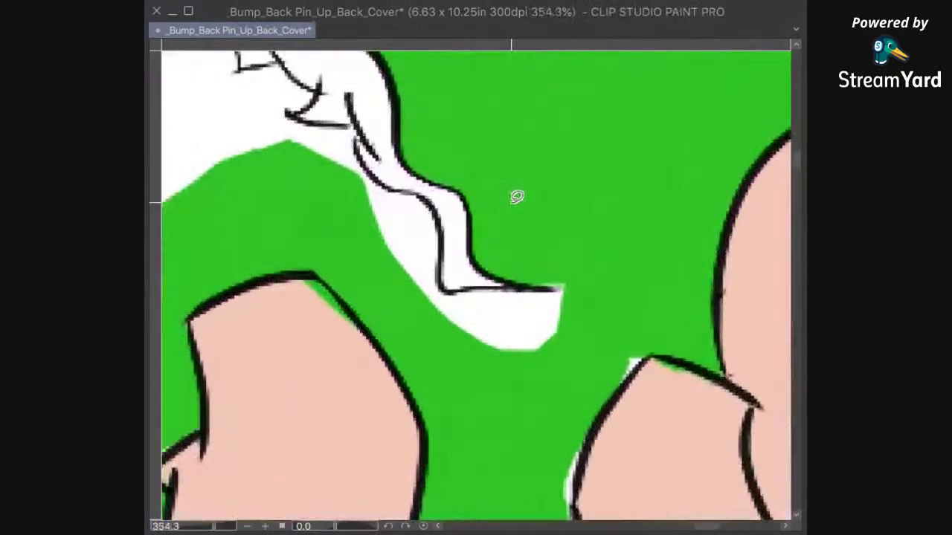
pyautogui.moveTo(403, 332); pyautogui.dragTo(453, 286)
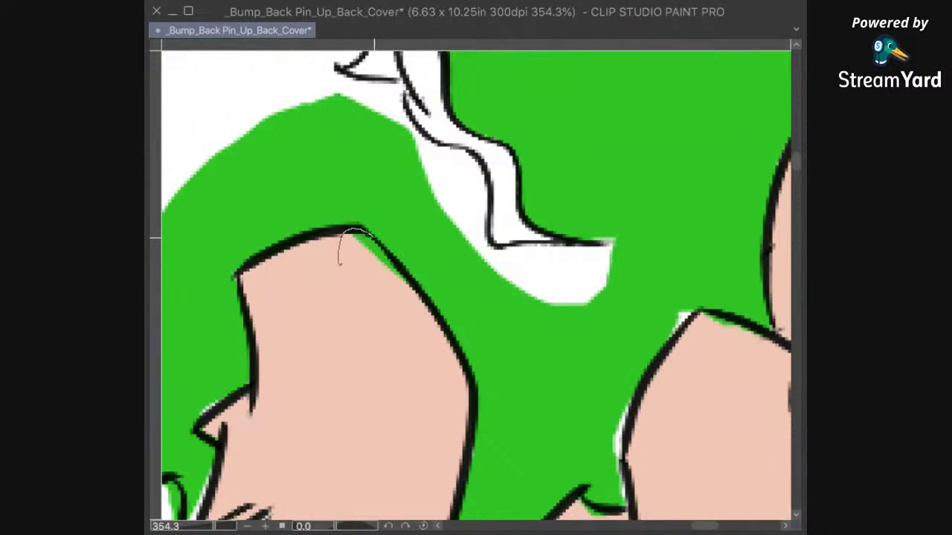
pyautogui.moveTo(405, 313); pyautogui.dragTo(403, 311)
pyautogui.click(470, 343)
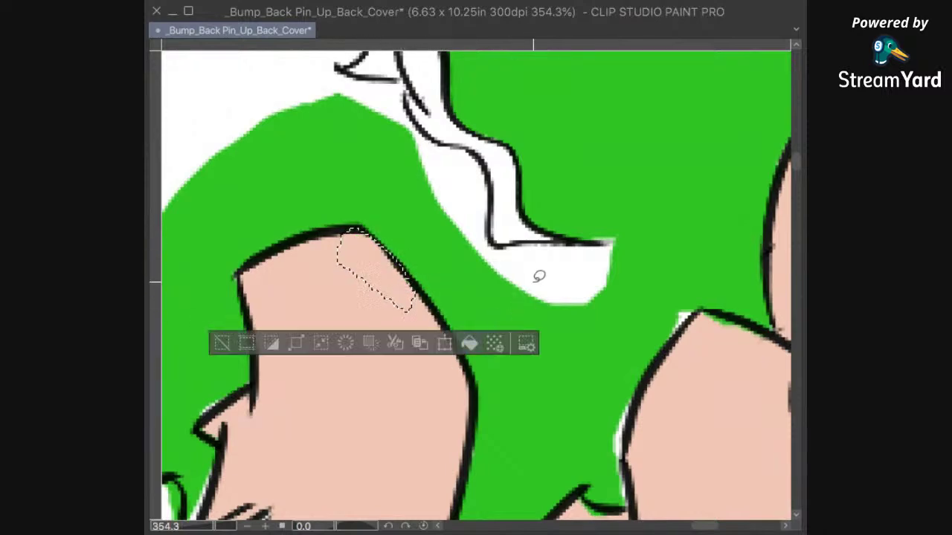
pyautogui.press('super+d')
# Step: Fill the unfilled bits around the small knuckle bump on the outermost finger's outer edge with the skin tone
pyautogui.moveTo(537, 325); pyautogui.dragTo(550, 294)
pyautogui.moveTo(449, 408)
pyautogui.mouseDown()
pyautogui.moveTo(575, 278)
pyautogui.moveTo(584, 287)
pyautogui.mouseUp()
pyautogui.moveTo(498, 242); pyautogui.dragTo(494, 216)
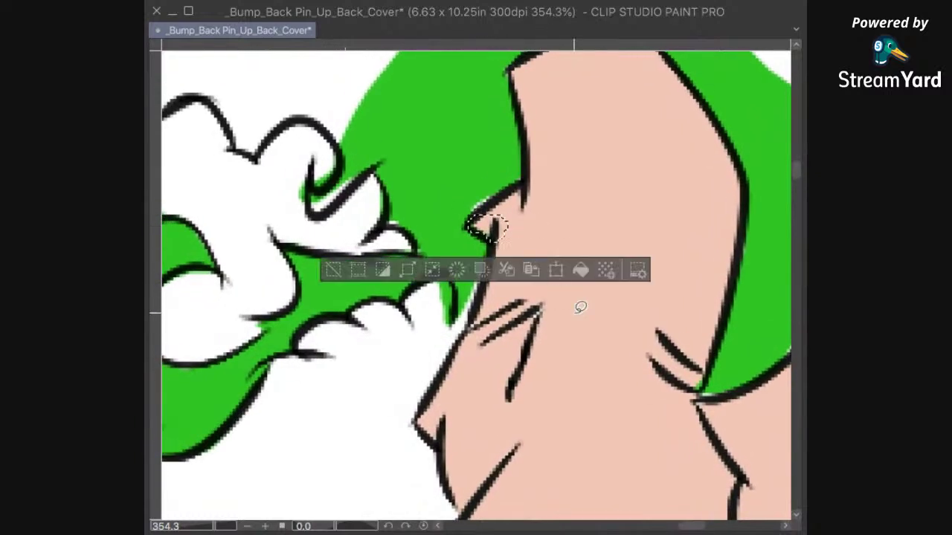
pyautogui.click(580, 270)
pyautogui.press('super+d')
pyautogui.moveTo(558, 270)
pyautogui.mouseDown()
pyautogui.moveTo(483, 353)
pyautogui.moveTo(553, 275)
pyautogui.mouseUp()
pyautogui.click(667, 292)
# Step: Fill the gaps around the creases at the outermost finger's base and the hatching between the fingers with the skin tone
pyautogui.moveTo(679, 324); pyautogui.dragTo(597, 266)
pyautogui.moveTo(533, 341)
pyautogui.mouseDown()
pyautogui.moveTo(538, 300)
pyautogui.moveTo(623, 301)
pyautogui.mouseUp()
pyautogui.moveTo(617, 339)
pyautogui.mouseDown()
pyautogui.moveTo(627, 363)
pyautogui.moveTo(618, 392)
pyautogui.mouseUp()
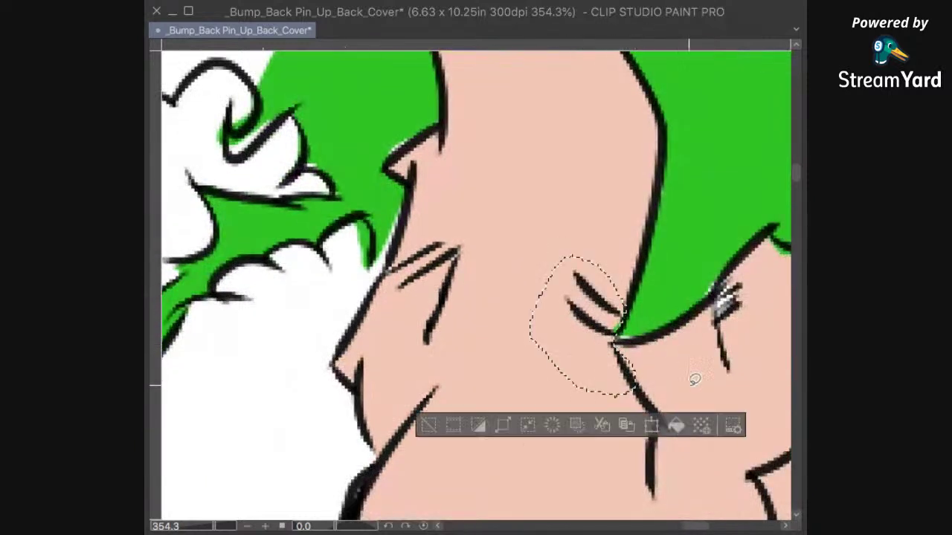
pyautogui.click(670, 424)
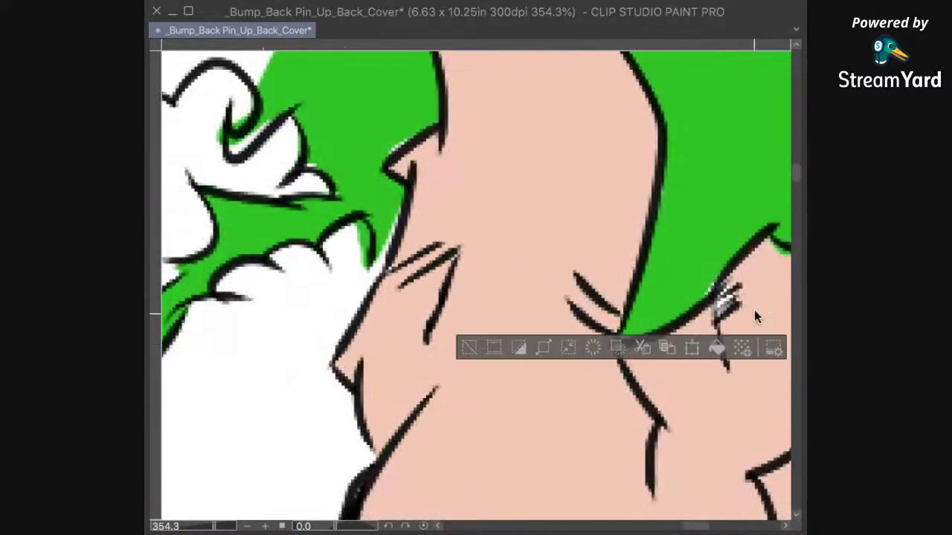
pyautogui.moveTo(755, 302); pyautogui.dragTo(762, 281)
pyautogui.click(716, 370)
# Step: Fill the gaps around the crease lines on the neighbouring finger with the skin tone
pyautogui.moveTo(719, 410)
pyautogui.mouseDown()
pyautogui.moveTo(624, 372)
pyautogui.moveTo(594, 375)
pyautogui.mouseUp()
pyautogui.click(692, 375)
pyautogui.moveTo(701, 366)
pyautogui.mouseDown()
pyautogui.moveTo(752, 257)
pyautogui.moveTo(700, 371)
pyautogui.mouseUp()
pyautogui.moveTo(743, 194)
pyautogui.mouseDown()
pyautogui.moveTo(569, 242)
pyautogui.moveTo(650, 316)
pyautogui.moveTo(608, 278)
pyautogui.mouseUp()
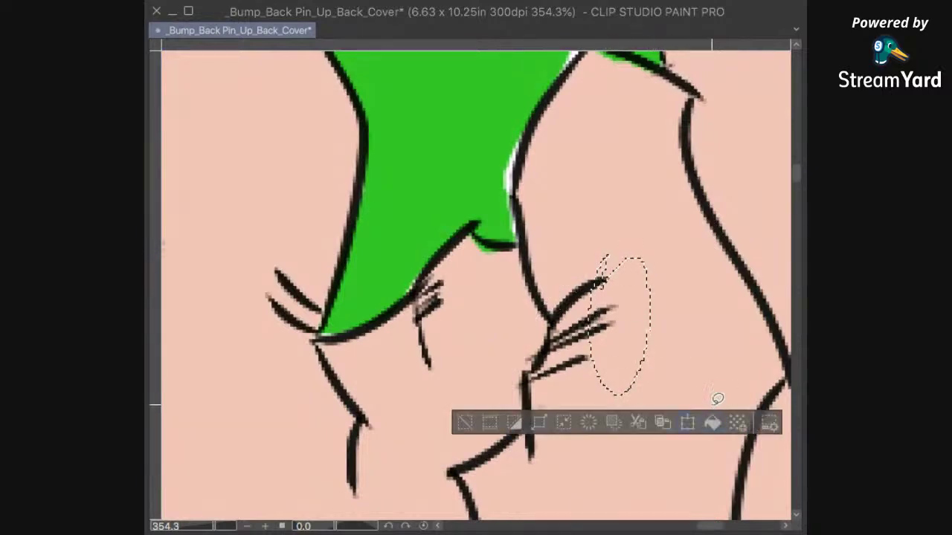
pyautogui.click(709, 354)
pyautogui.hotkey('ctrl', 'alt', '0')
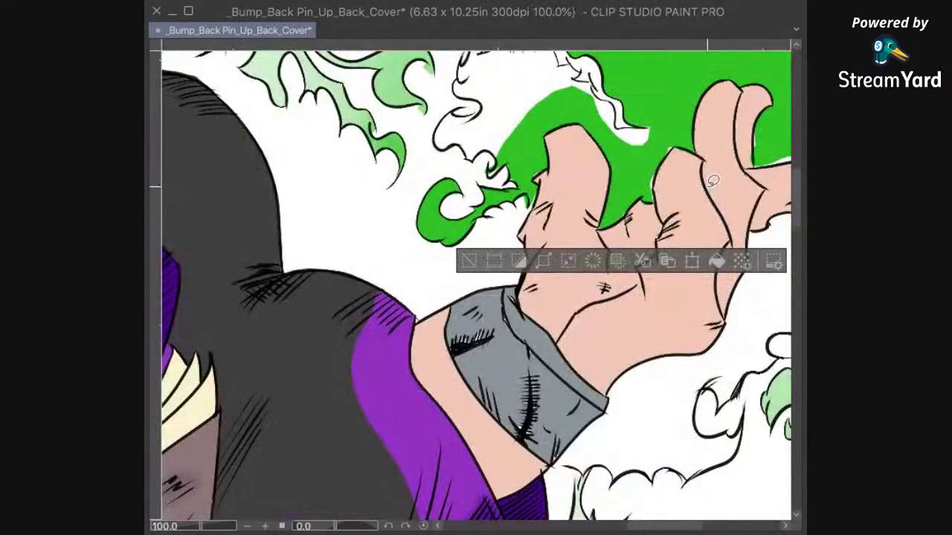
# Step: Cover the green sliver inside the tip of the bent finger beside the tall upright finger with the skin tone
pyautogui.moveTo(674, 354); pyautogui.dragTo(662, 478)
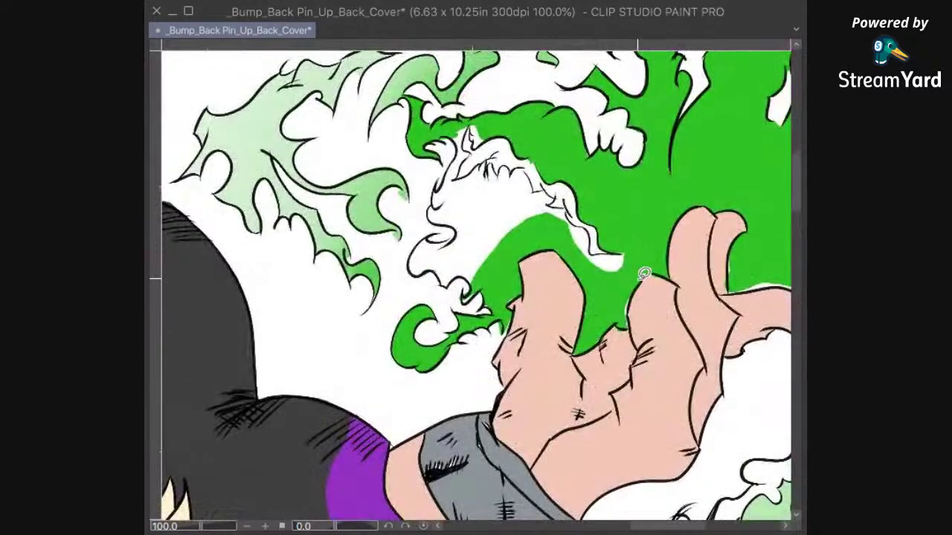
pyautogui.moveTo(699, 260); pyautogui.dragTo(716, 305)
pyautogui.scroll(2, 716, 306)
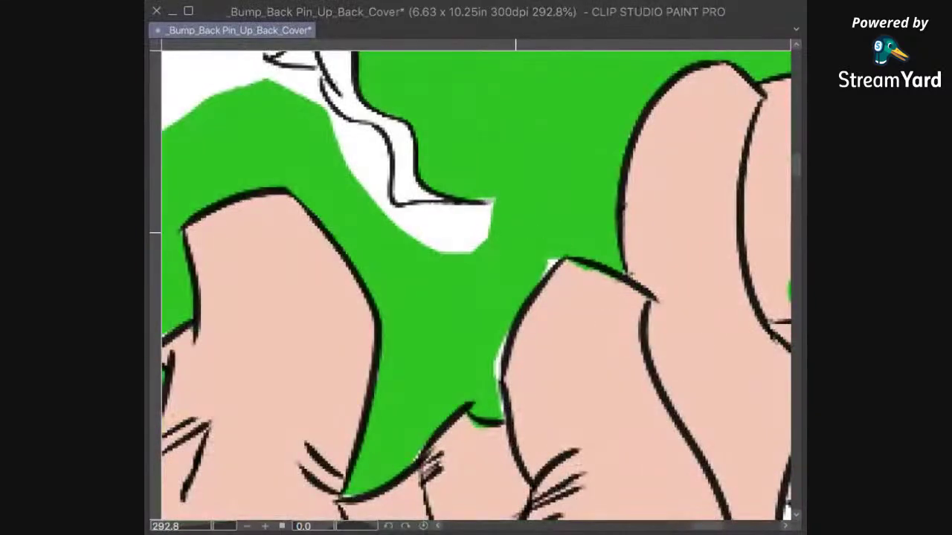
pyautogui.moveTo(571, 236); pyautogui.dragTo(572, 237)
pyautogui.moveTo(558, 308)
pyautogui.mouseDown()
pyautogui.moveTo(632, 318)
pyautogui.moveTo(580, 299)
pyautogui.moveTo(632, 290)
pyautogui.mouseUp()
pyautogui.hotkey('ctrl', 'd')
pyautogui.moveTo(554, 280); pyautogui.dragTo(578, 319)
pyautogui.click(683, 352)
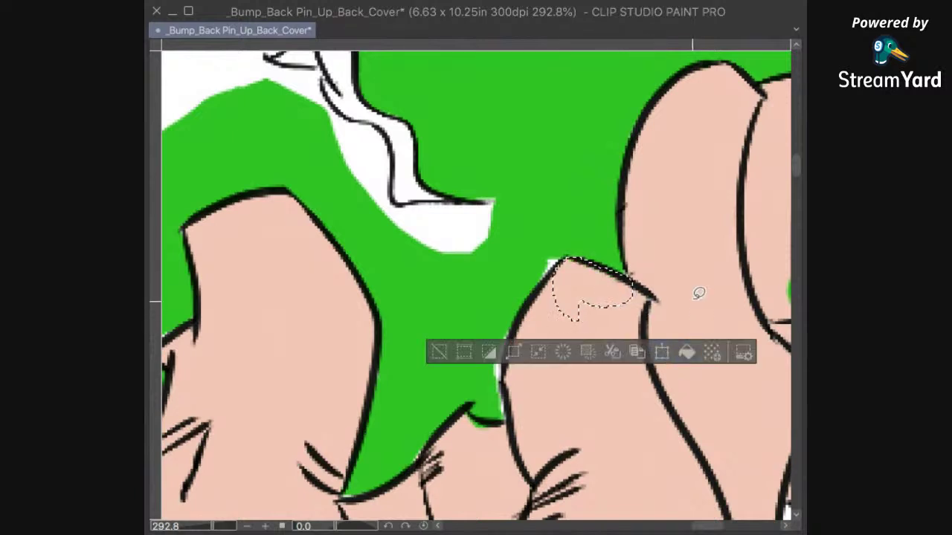
pyautogui.click(697, 282)
pyautogui.hotkey('ctrl', 'd')
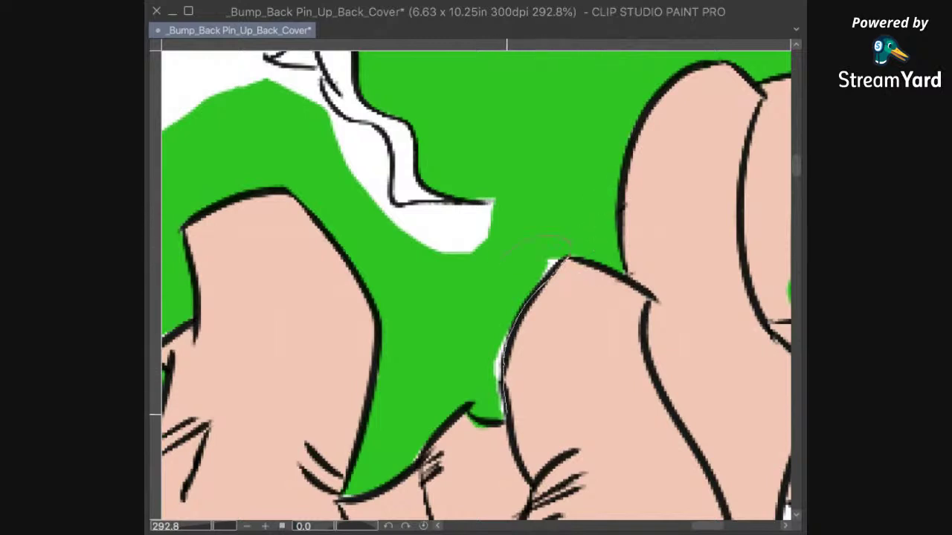
# Step: Fill the white gaps along that bent finger's outer edge with green and clean up the small bump at its base
pyautogui.moveTo(572, 247); pyautogui.dragTo(605, 322)
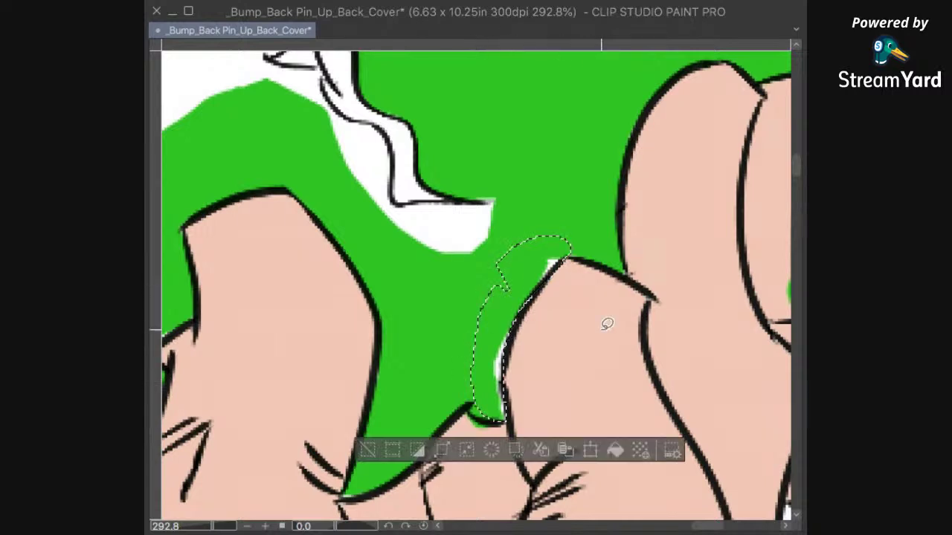
pyautogui.click(611, 451)
pyautogui.hotkey('ctrl', 'd')
pyautogui.moveTo(541, 340); pyautogui.dragTo(607, 276)
pyautogui.moveTo(528, 377); pyautogui.dragTo(524, 376)
pyautogui.click(638, 427)
pyautogui.hotkey('ctrl', 'd')
# Step: Cover the green sliver inside the base of the curled back finger with the skin tone and touch up the thumb's tip
pyautogui.moveTo(686, 315); pyautogui.dragTo(592, 362)
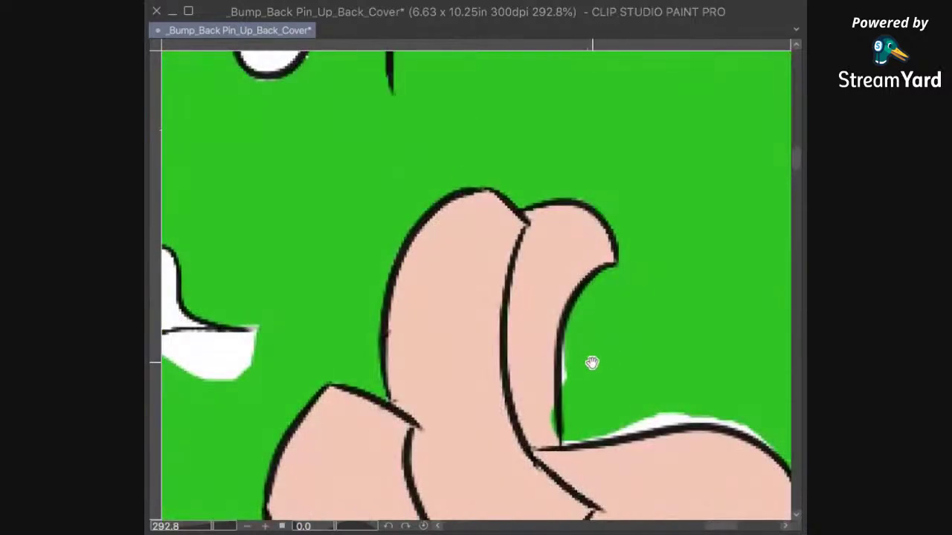
pyautogui.moveTo(544, 388); pyautogui.dragTo(535, 402)
pyautogui.click(642, 490)
pyautogui.hotkey('ctrl', 'd')
pyautogui.moveTo(699, 461); pyautogui.dragTo(641, 344)
pyautogui.moveTo(720, 344); pyautogui.dragTo(640, 338)
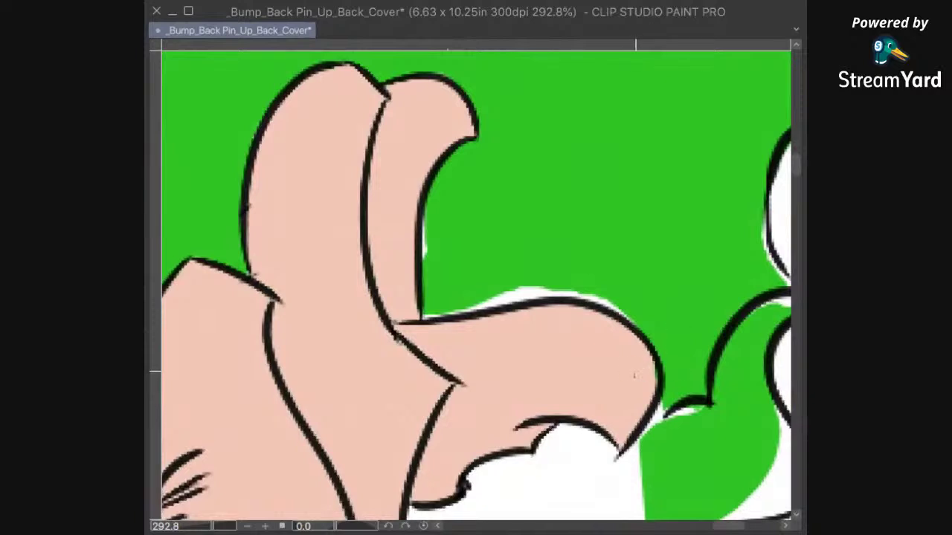
pyautogui.moveTo(659, 371); pyautogui.dragTo(660, 397)
pyautogui.click(715, 431)
pyautogui.hotkey('ctrl', 'd')
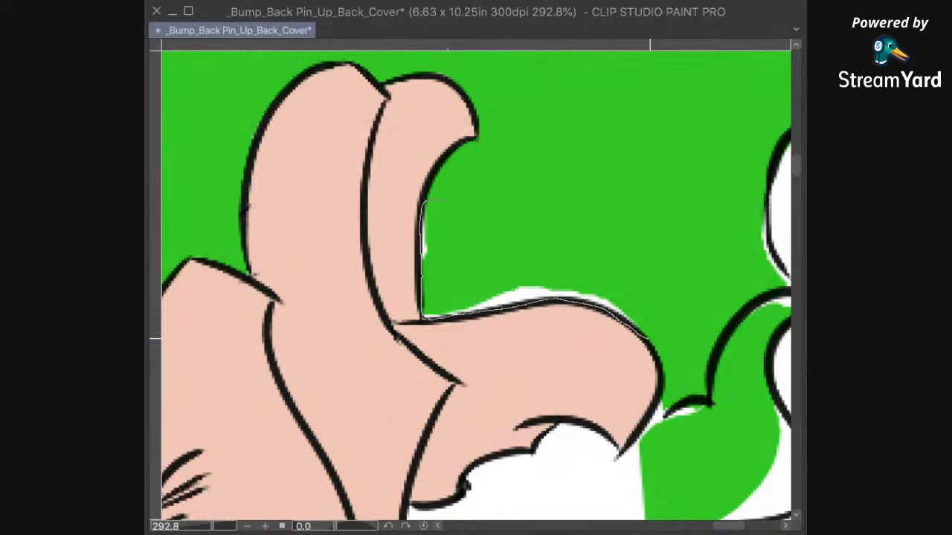
# Step: Fill the white gaps along the curled finger, the thumb's upper edge and beyond the thumb's tip with green
pyautogui.moveTo(594, 195); pyautogui.dragTo(425, 200)
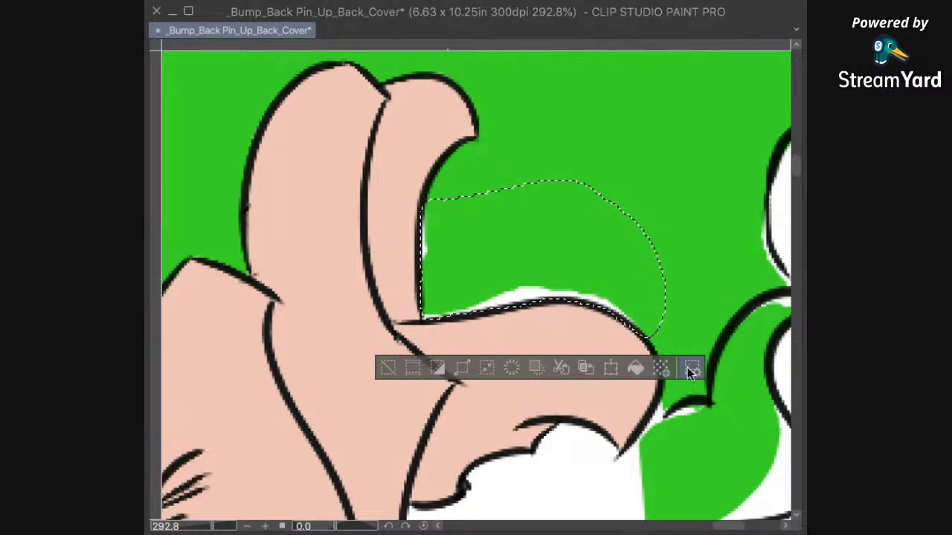
pyautogui.click(635, 367)
pyautogui.click(697, 284)
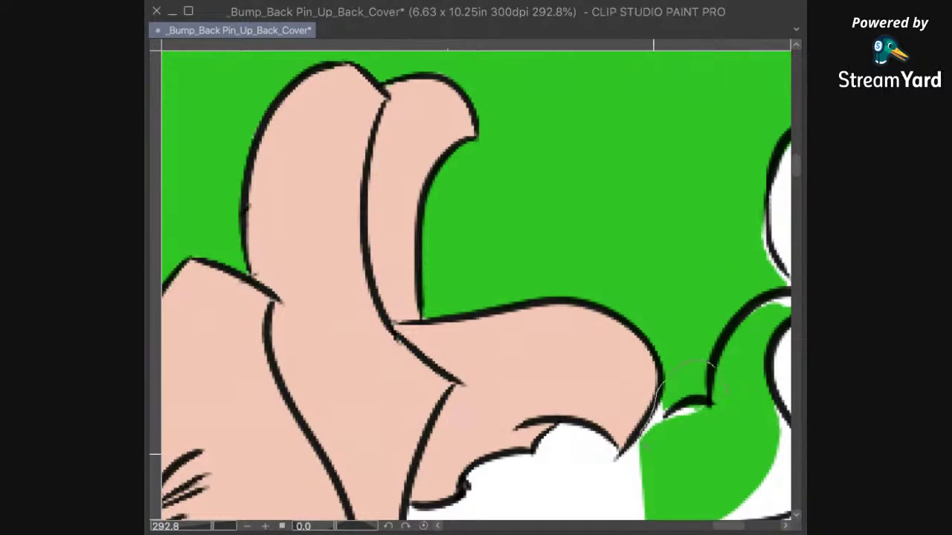
pyautogui.moveTo(739, 417); pyautogui.dragTo(734, 404)
pyautogui.click(719, 487)
pyautogui.click(751, 455)
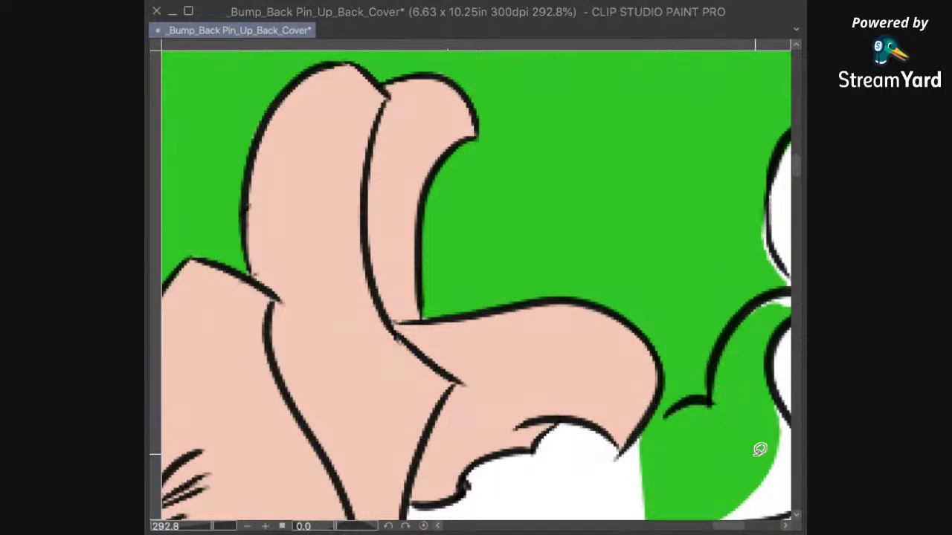
# Step: Fill the white gaps along the outlines of the smoke curls beyond the thumb with green
pyautogui.scroll(-5, 765, 371)
pyautogui.moveTo(740, 448); pyautogui.dragTo(718, 325)
pyautogui.scroll(3, 718, 310)
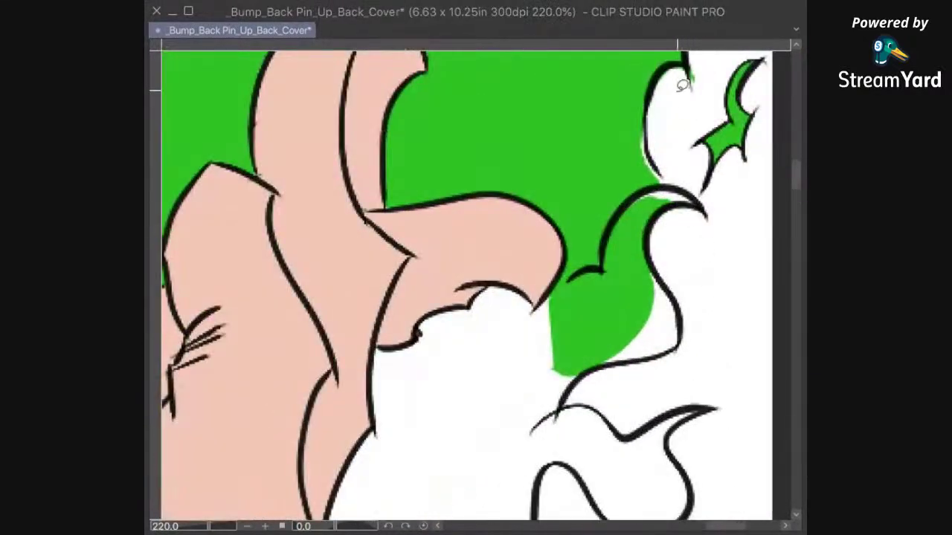
pyautogui.moveTo(622, 136); pyautogui.dragTo(640, 126)
pyautogui.moveTo(671, 183); pyautogui.dragTo(704, 213)
pyautogui.scroll(5, 706, 225)
pyautogui.press('super+d')
# Step: Remove the green spills outside the smoke's outer outline near the page edge
pyautogui.moveTo(680, 238); pyautogui.dragTo(673, 229)
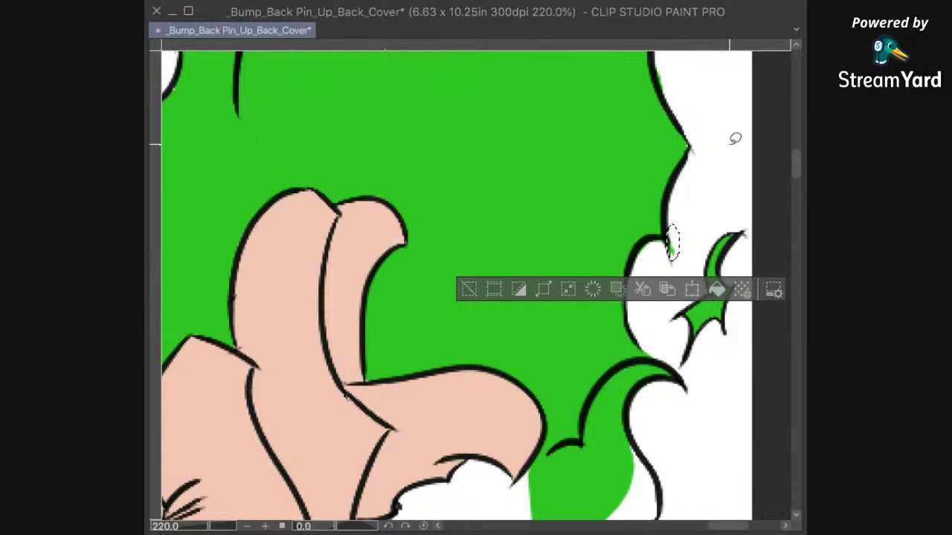
pyautogui.click(726, 203)
pyautogui.moveTo(726, 202); pyautogui.dragTo(637, 347)
pyautogui.moveTo(637, 271); pyautogui.dragTo(636, 353)
pyautogui.moveTo(581, 280); pyautogui.dragTo(584, 276)
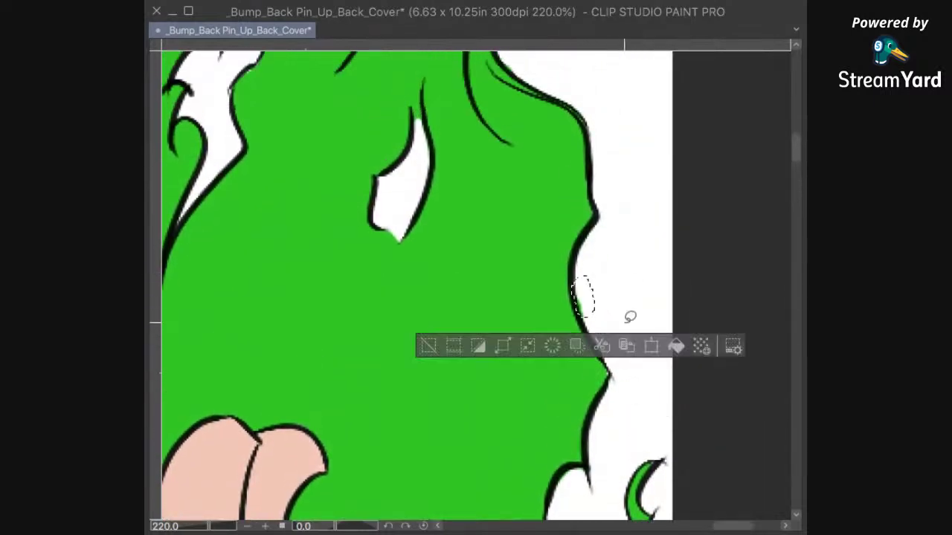
pyautogui.click(651, 290)
# Step: Fill the smoke area below the thumb, between the palm's edge and the outer smoke outline, with green
pyautogui.moveTo(635, 188)
pyautogui.mouseDown()
pyautogui.moveTo(640, 337)
pyautogui.moveTo(676, 116)
pyautogui.mouseUp()
pyautogui.scroll(-10, 639, 365)
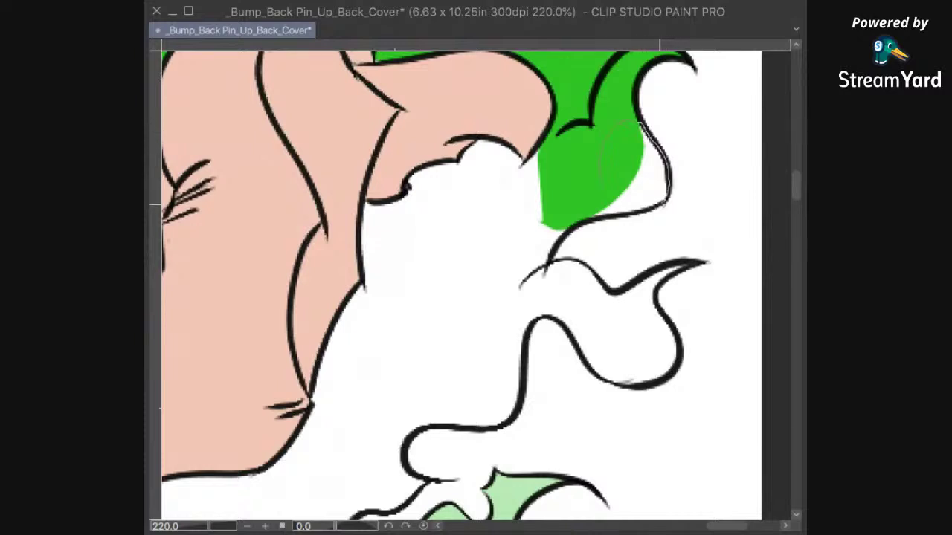
pyautogui.moveTo(547, 275)
pyautogui.mouseDown()
pyautogui.moveTo(480, 358)
pyautogui.moveTo(435, 374)
pyautogui.moveTo(353, 371)
pyautogui.moveTo(332, 343)
pyautogui.mouseUp()
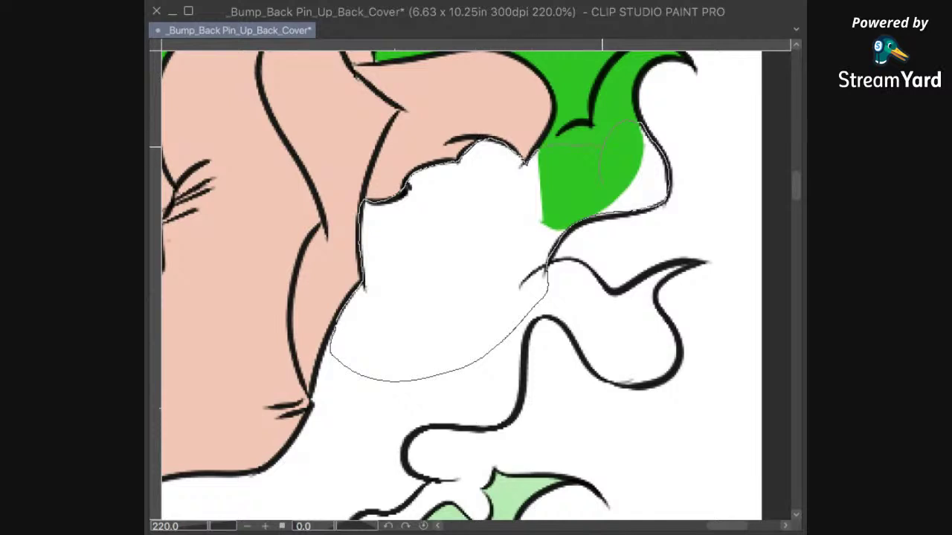
pyautogui.moveTo(550, 269); pyautogui.dragTo(547, 275)
pyautogui.click(591, 409)
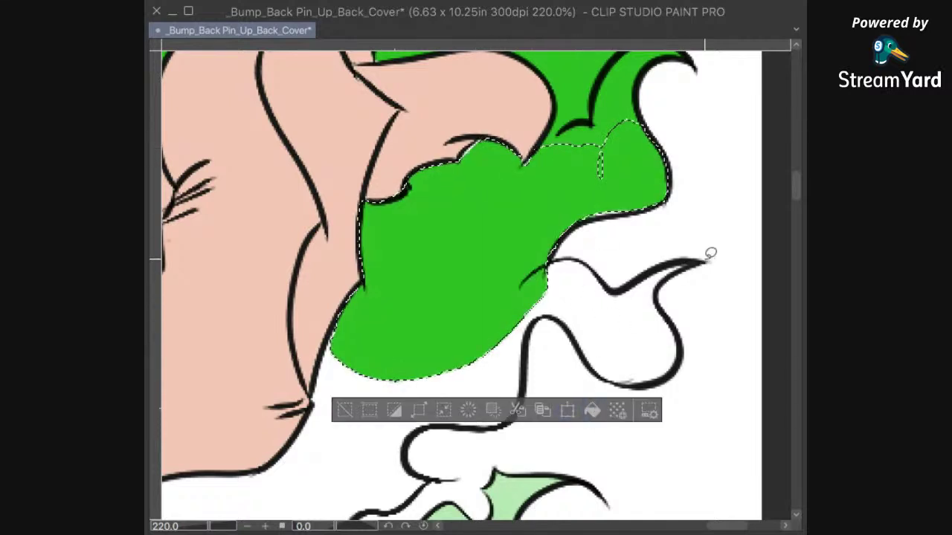
pyautogui.hotkey('ctrl', 'd')
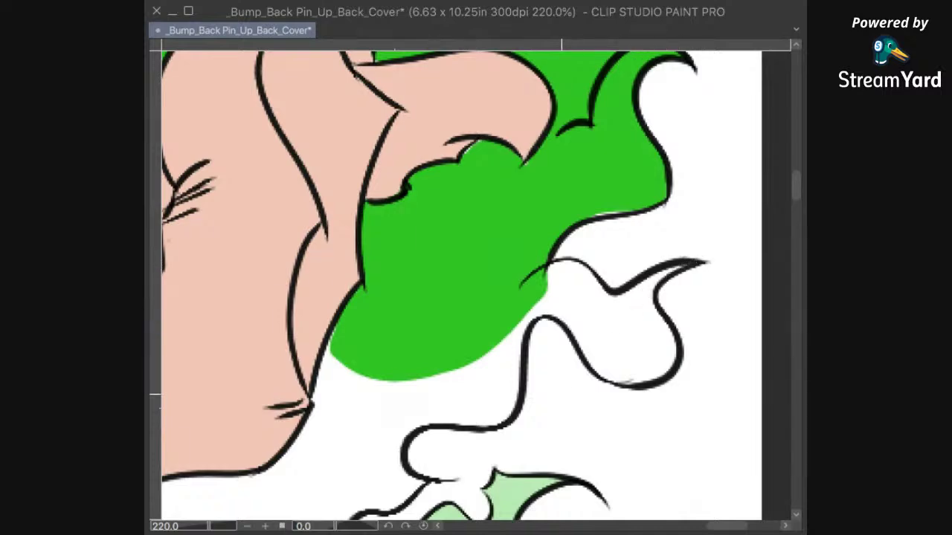
# Step: Fill the smoke area between the gray wrist cuff and the scalloped smoke outline below it with green
pyautogui.moveTo(498, 460); pyautogui.dragTo(762, 171)
pyautogui.moveTo(701, 261); pyautogui.dragTo(712, 255)
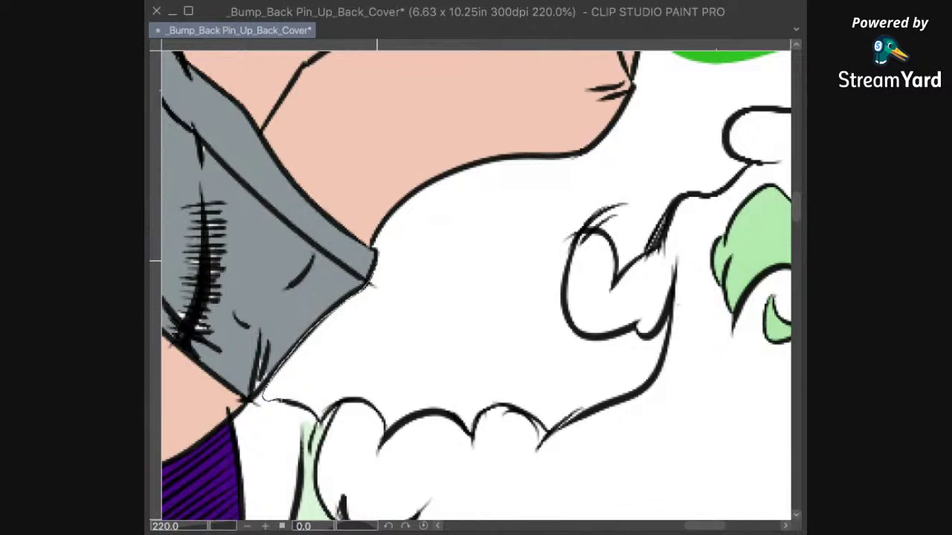
pyautogui.moveTo(373, 245)
pyautogui.mouseDown()
pyautogui.moveTo(446, 202)
pyautogui.moveTo(550, 318)
pyautogui.moveTo(577, 407)
pyautogui.mouseUp()
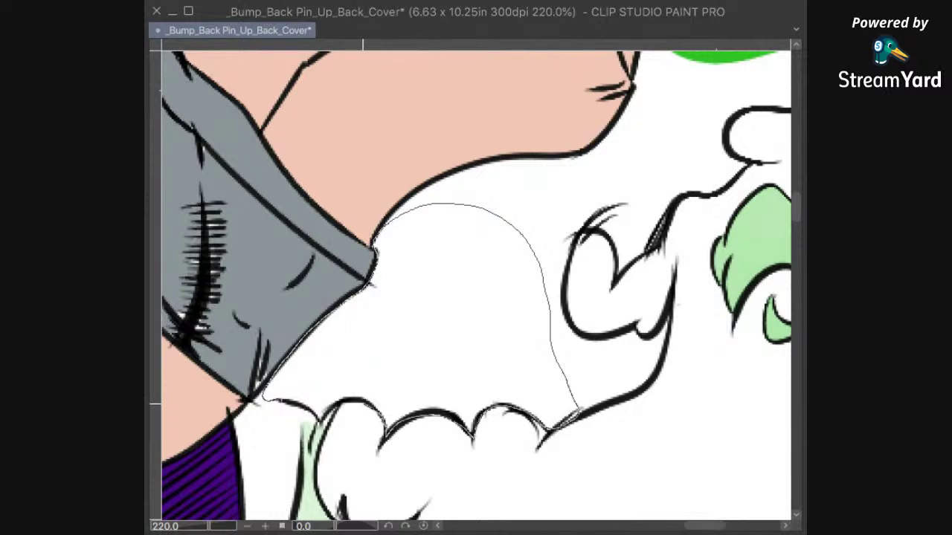
pyautogui.moveTo(311, 405); pyautogui.dragTo(285, 402)
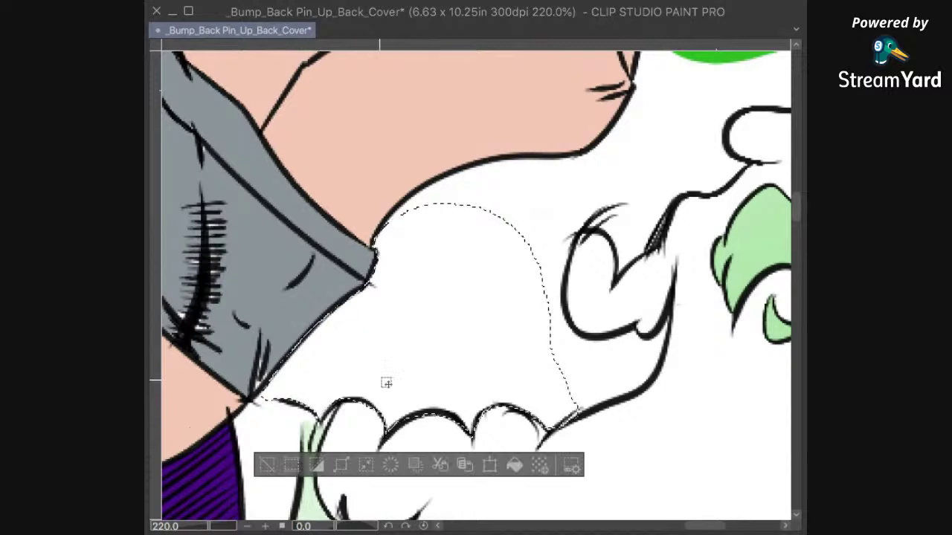
pyautogui.click(493, 464)
pyautogui.moveTo(631, 394); pyautogui.dragTo(687, 211)
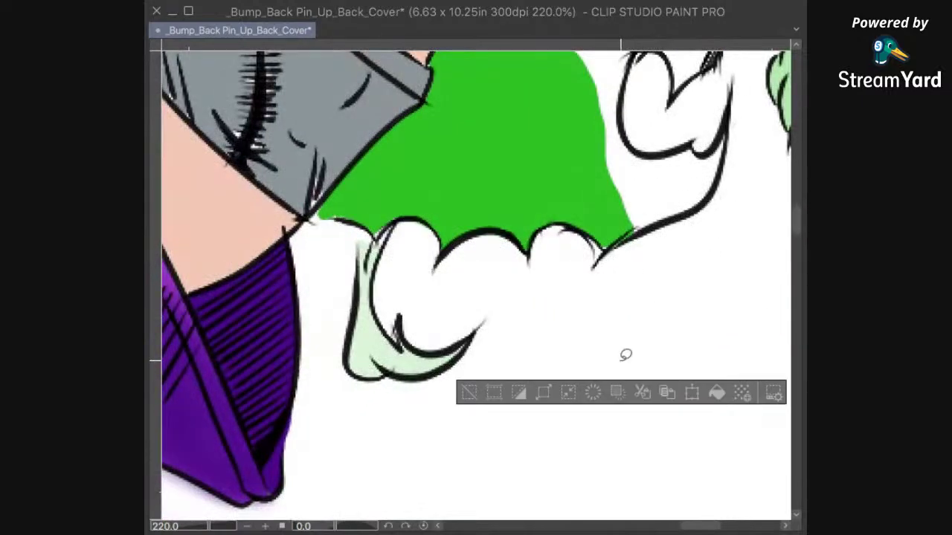
pyautogui.hotkey('ctrl', 'd')
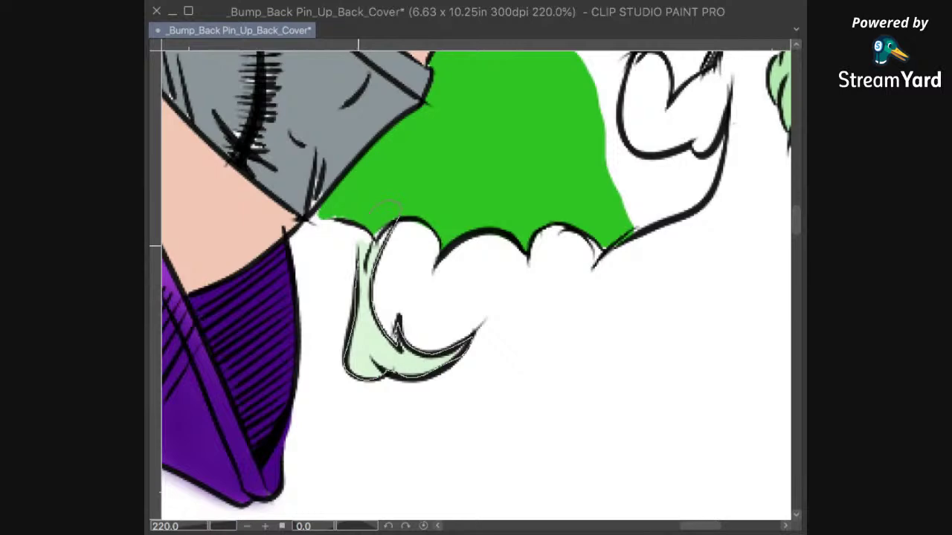
# Step: Fill the pale green hooked wisp hanging below the scalloped smoke outline with the bright green
pyautogui.moveTo(372, 233); pyautogui.dragTo(367, 238)
pyautogui.click(497, 404)
pyautogui.hotkey('ctrl', 'd')
# Step: Extend the green fill around the heart-shaped smoke curl below the palm, leaving the curl's inside white
pyautogui.moveTo(570, 271)
pyautogui.mouseDown()
pyautogui.moveTo(447, 416)
pyautogui.moveTo(368, 467)
pyautogui.mouseUp()
pyautogui.moveTo(409, 429); pyautogui.dragTo(458, 418)
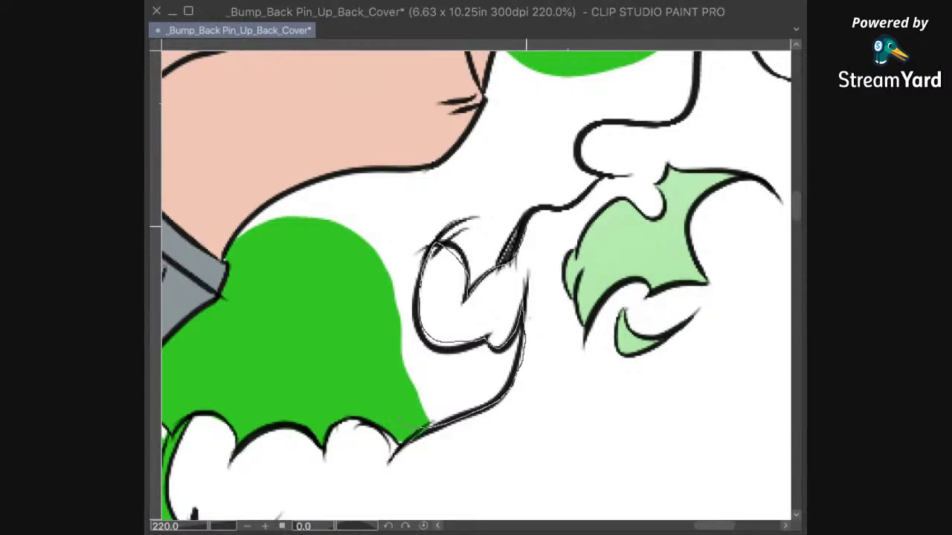
pyautogui.moveTo(518, 195)
pyautogui.mouseDown()
pyautogui.moveTo(471, 186)
pyautogui.moveTo(409, 212)
pyautogui.mouseUp()
pyautogui.moveTo(371, 243); pyautogui.dragTo(430, 423)
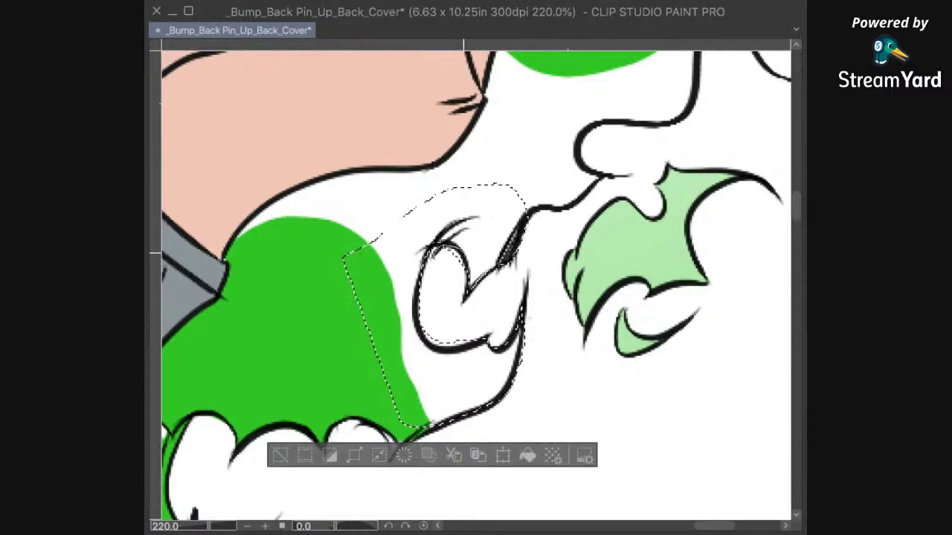
pyautogui.click(527, 455)
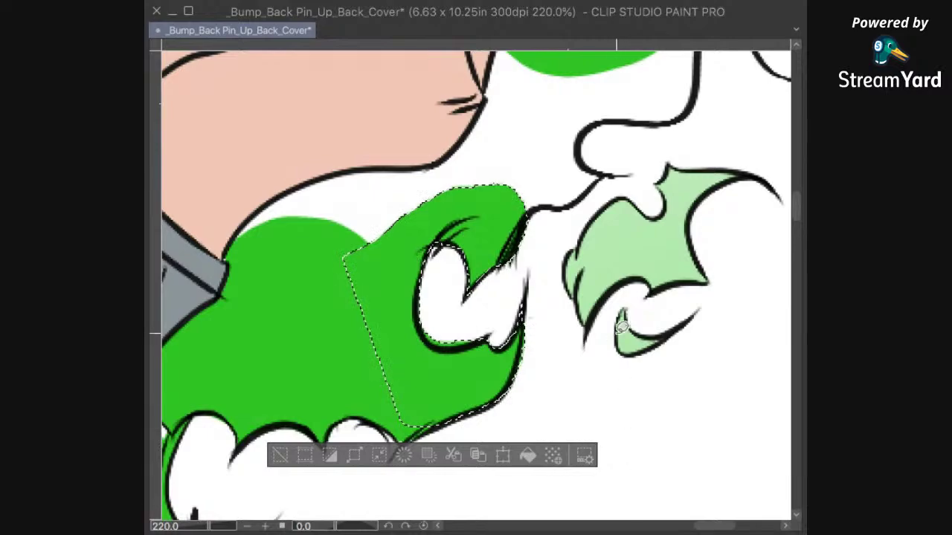
# Step: Fill the white gaps between the heel of the palm and the flame below it with the same solid green
pyautogui.hotkey('ctrl', 'd')
pyautogui.scroll(-6, 634, 320)
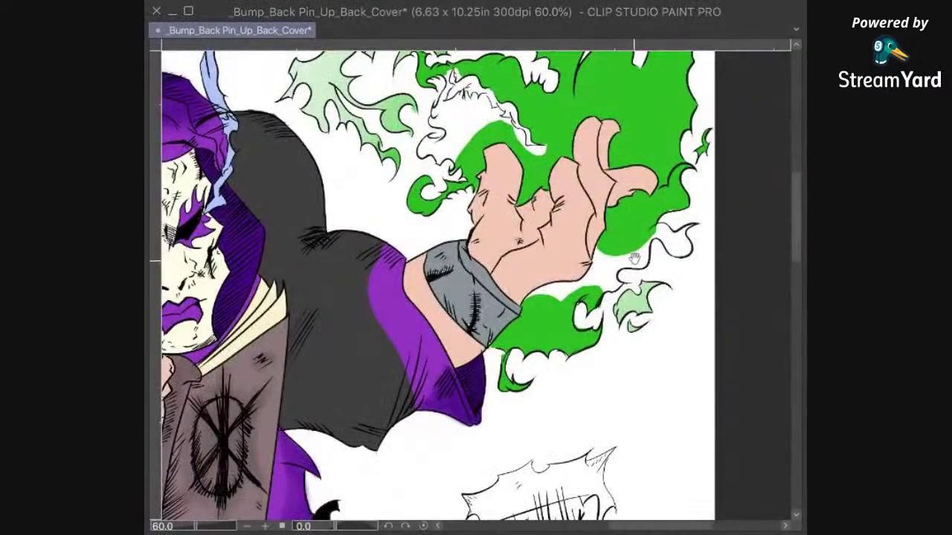
pyautogui.scroll(3, 633, 312)
pyautogui.scroll(3, 692, 305)
pyautogui.scroll(1, 692, 305)
pyautogui.moveTo(503, 475)
pyautogui.mouseDown()
pyautogui.moveTo(586, 397)
pyautogui.moveTo(626, 383)
pyautogui.mouseUp()
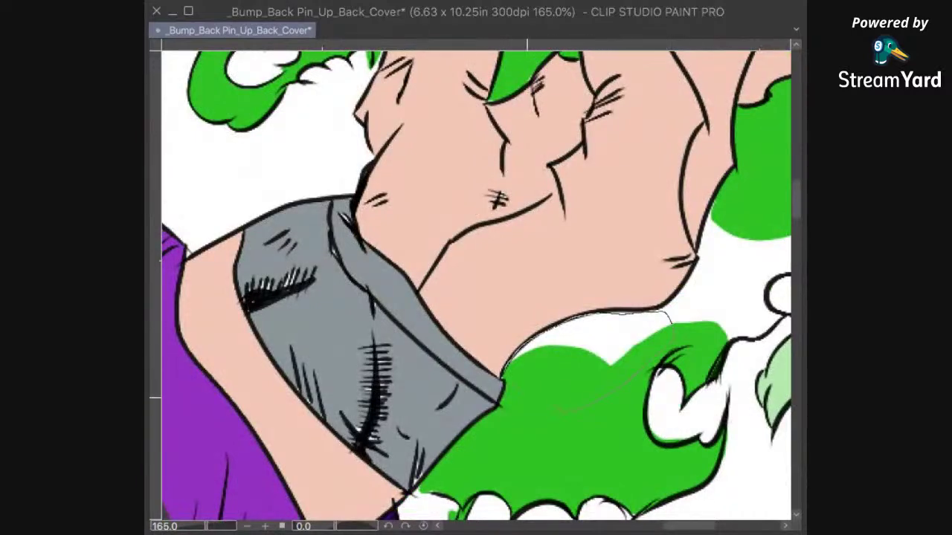
pyautogui.moveTo(556, 409); pyautogui.dragTo(532, 402)
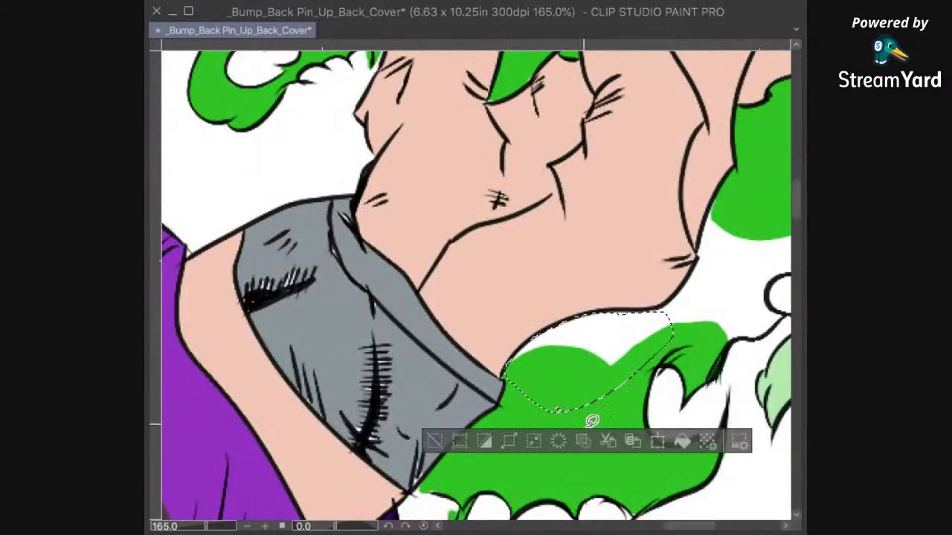
pyautogui.click(681, 441)
pyautogui.click(605, 323)
pyautogui.moveTo(663, 308); pyautogui.dragTo(648, 340)
pyautogui.click(710, 375)
# Step: Fill the white area between the outer edge of the palm and the flame outline with green
pyautogui.moveTo(736, 300); pyautogui.dragTo(623, 361)
pyautogui.click(646, 354)
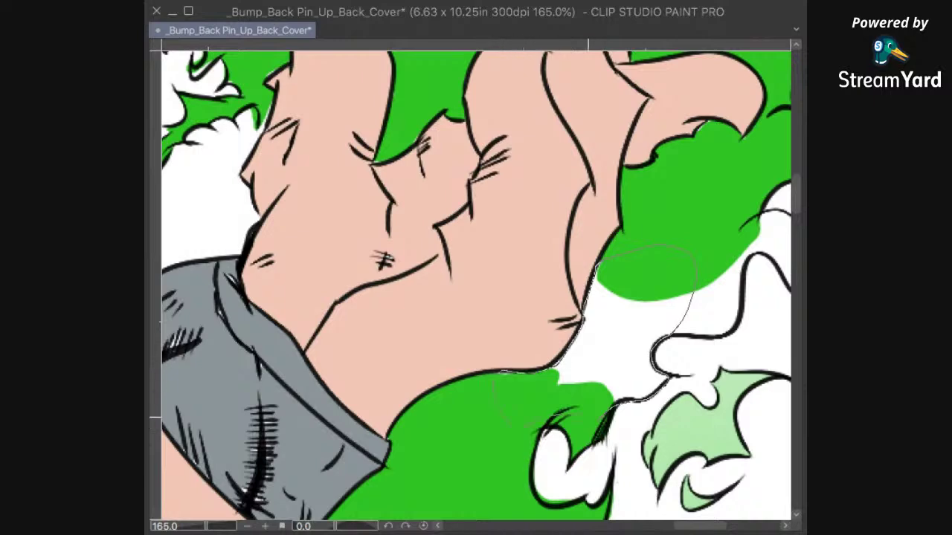
pyautogui.moveTo(588, 417); pyautogui.dragTo(576, 422)
pyautogui.click(683, 459)
# Step: Fill the white strip along the flame's wavy outer contour, beyond the edge of the palm, with green
pyautogui.moveTo(729, 302); pyautogui.dragTo(597, 376)
pyautogui.moveTo(616, 335); pyautogui.dragTo(614, 337)
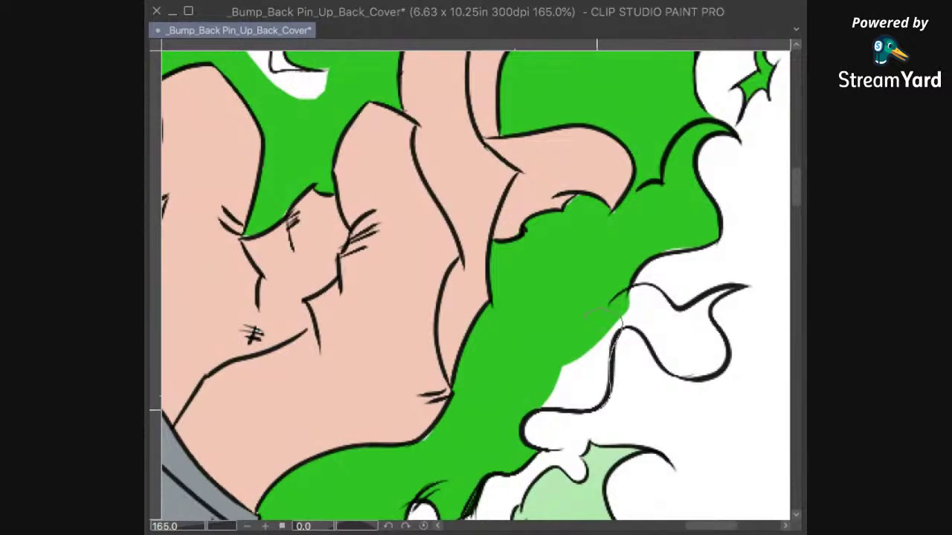
pyautogui.moveTo(516, 401); pyautogui.dragTo(521, 408)
pyautogui.click(661, 442)
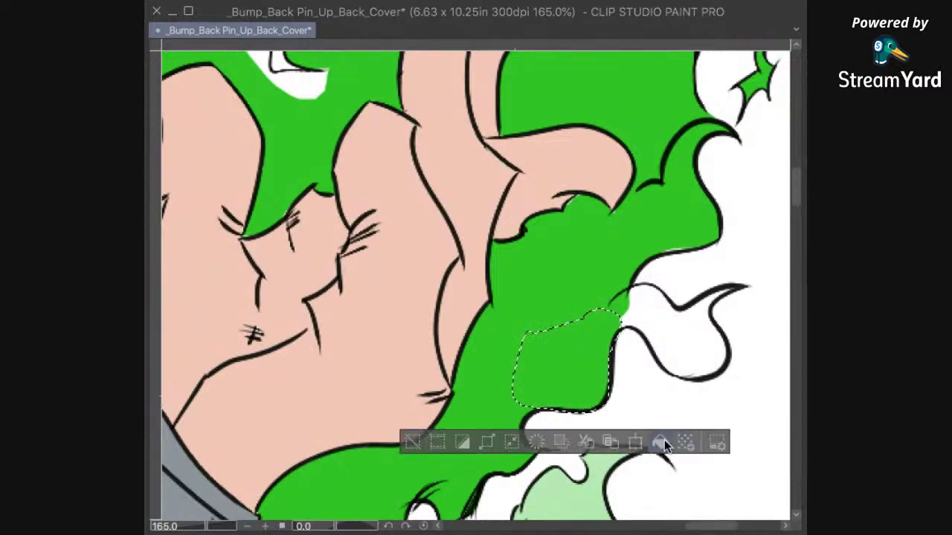
pyautogui.hotkey('ctrl', 'd')
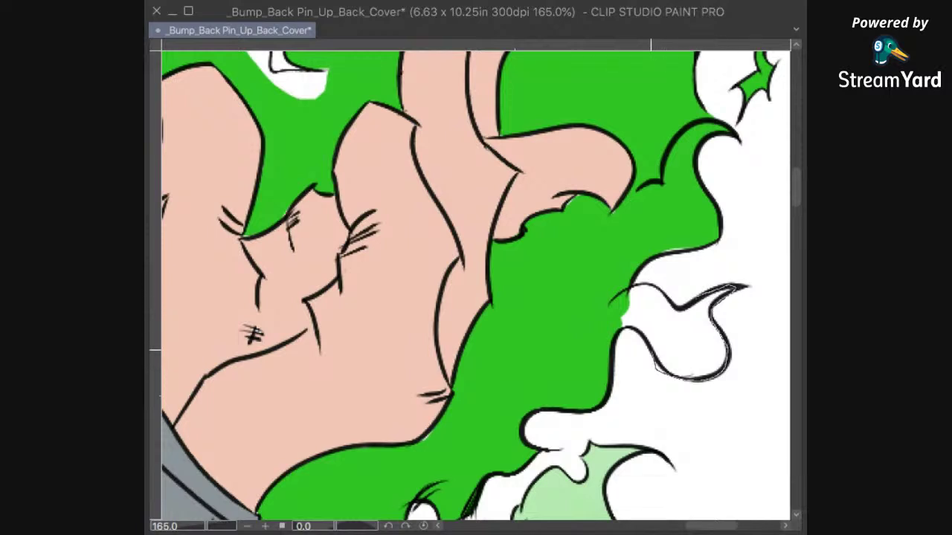
# Step: Fill the curled flame tip beyond the palm with green, including its junction with the main flame and the sliver along the contour above
pyautogui.click(680, 335)
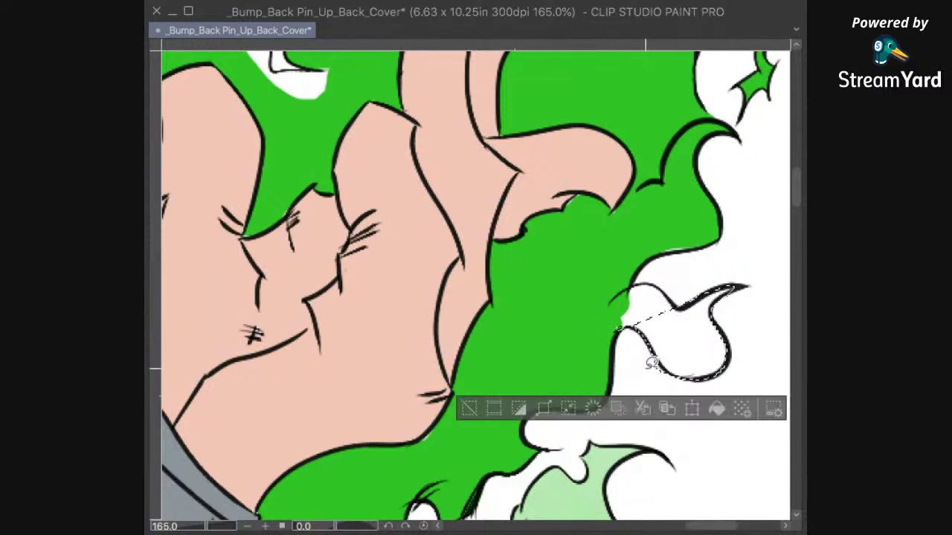
pyautogui.click(717, 408)
pyautogui.hotkey('ctrl', 'd')
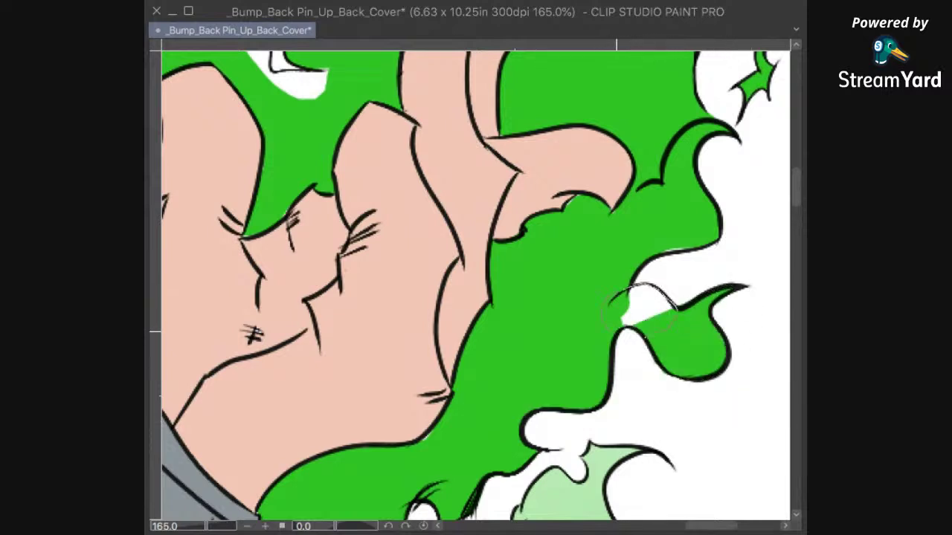
pyautogui.moveTo(640, 330); pyautogui.dragTo(632, 329)
pyautogui.click(717, 367)
pyautogui.moveTo(734, 212); pyautogui.dragTo(722, 315)
pyautogui.hotkey('ctrl', 'd')
pyautogui.moveTo(666, 347); pyautogui.dragTo(644, 355)
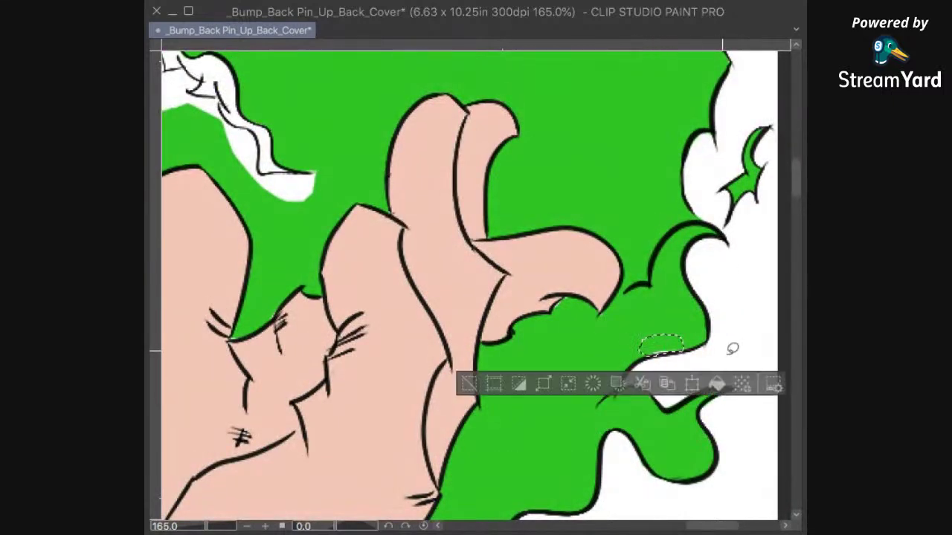
pyautogui.scroll(3, 725, 346)
pyautogui.hotkey('ctrl', 'd')
# Step: Fill the small curl on the flame's edge beside the raised finger with green and tidy the colour along its outline
pyautogui.moveTo(654, 333); pyautogui.dragTo(790, 327)
pyautogui.moveTo(366, 178); pyautogui.dragTo(565, 145)
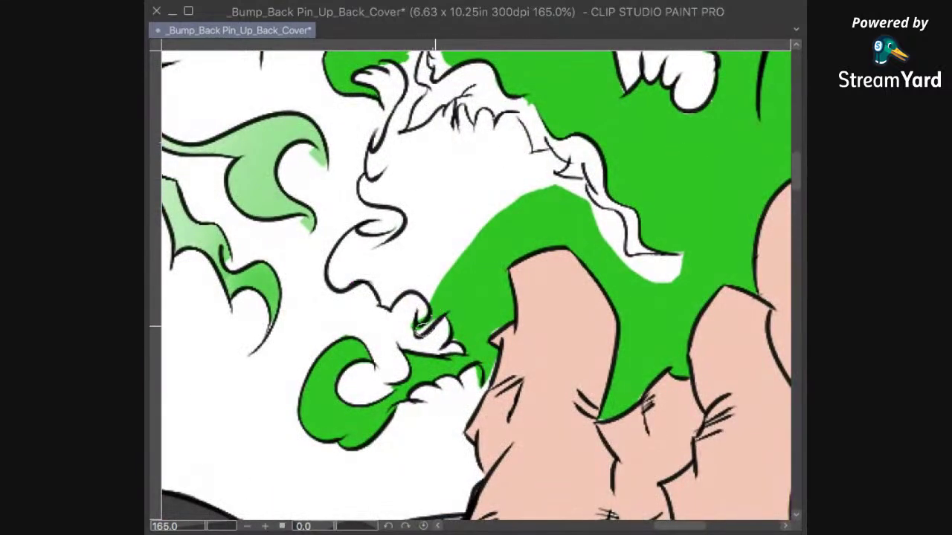
pyautogui.moveTo(435, 325); pyautogui.dragTo(440, 320)
pyautogui.click(517, 366)
pyautogui.hotkey('ctrl', 'd')
pyautogui.moveTo(417, 318); pyautogui.dragTo(422, 325)
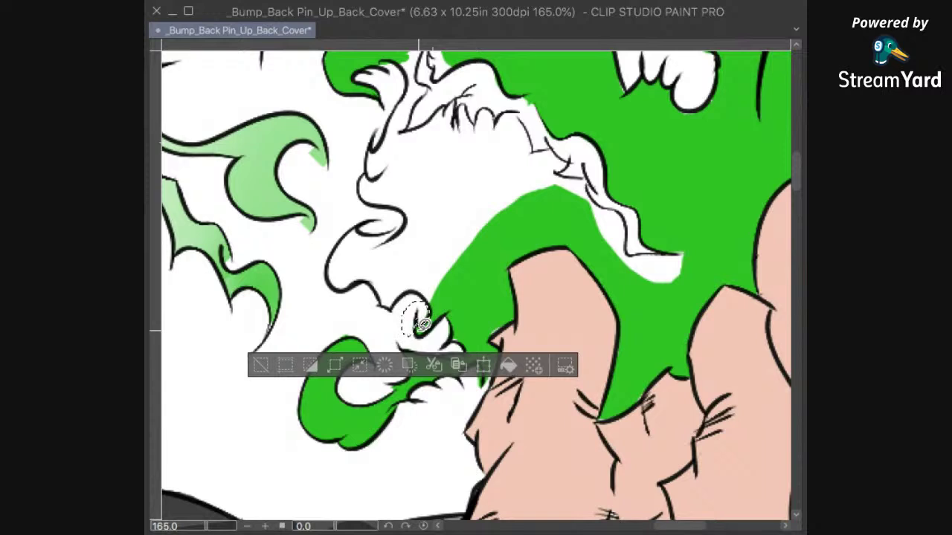
pyautogui.hotkey('ctrl', 'd')
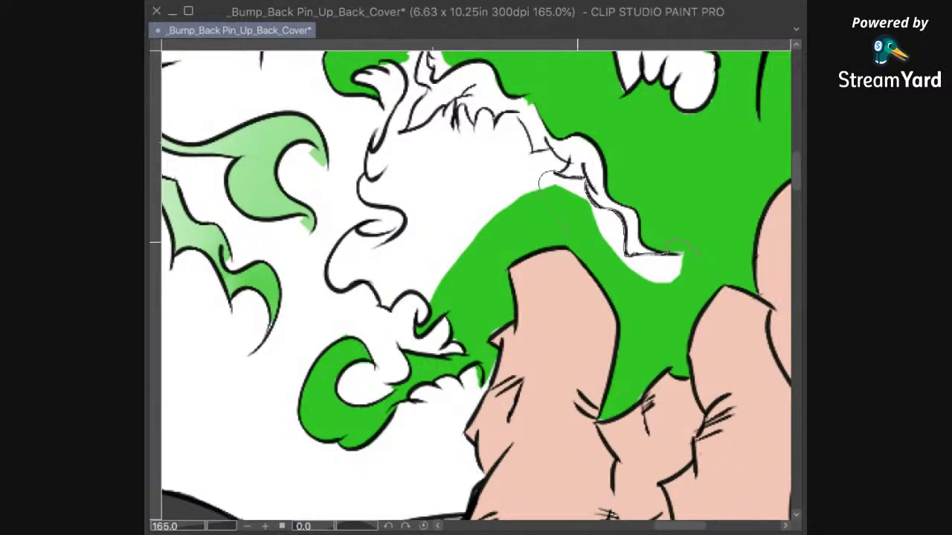
# Step: Fill the white gap between the raised fingertip and the lower edge of the jagged streak with green
pyautogui.moveTo(706, 282); pyautogui.dragTo(704, 258)
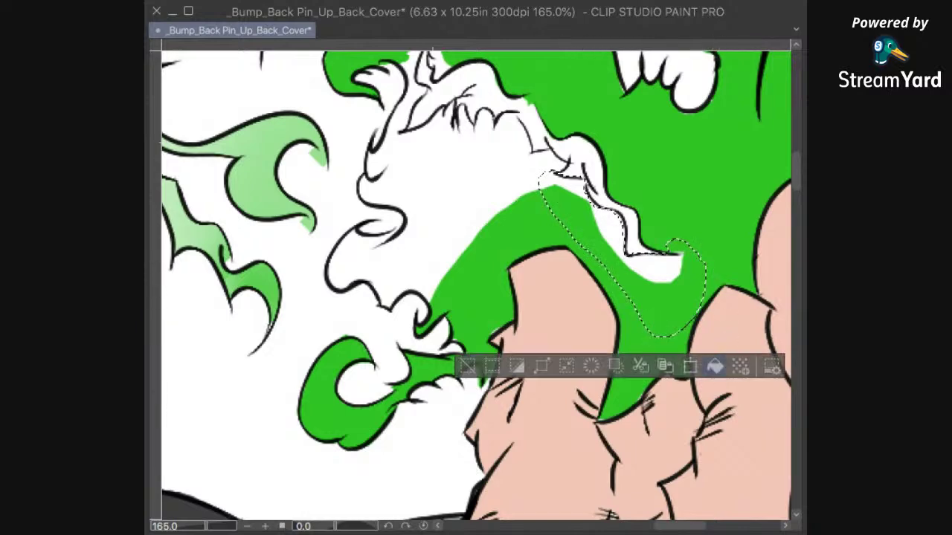
pyautogui.click(717, 366)
pyautogui.click(706, 205)
pyautogui.click(670, 161)
# Step: Fill the remaining white slivers along the fingertip side of the narrow jagged streak with green
pyautogui.moveTo(670, 160); pyautogui.dragTo(710, 239)
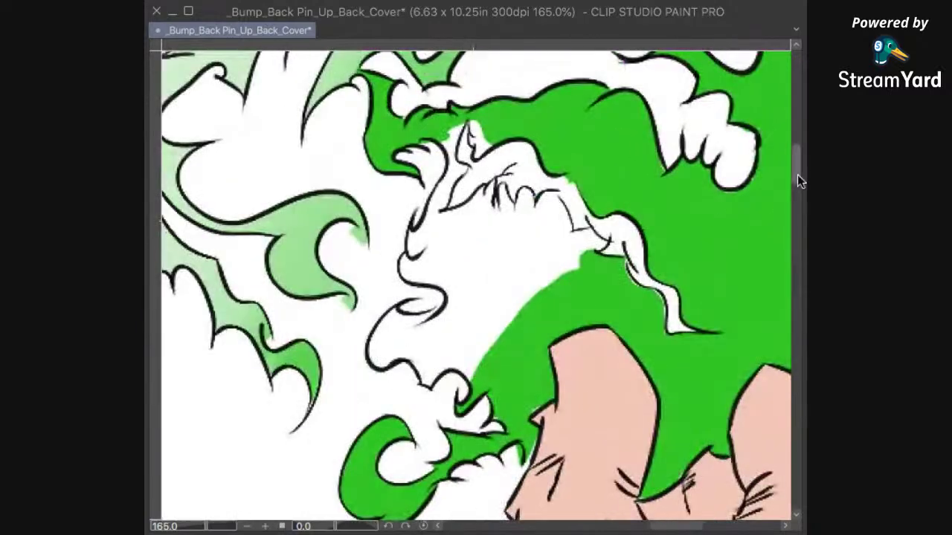
pyautogui.press('^')
pyautogui.press('^')
pyautogui.press('^')
pyautogui.press('^')
pyautogui.press('^')
pyautogui.press('^')
pyautogui.press('^')
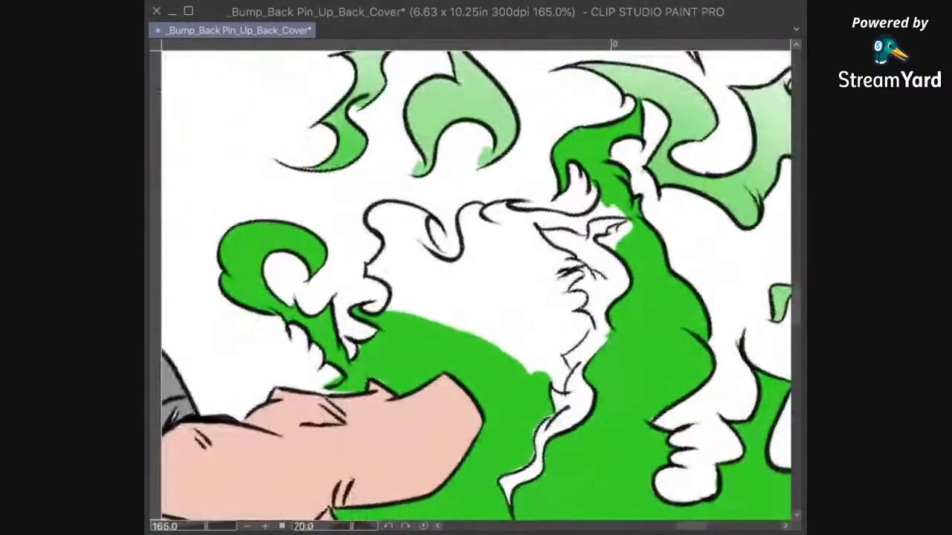
pyautogui.scroll(3, 576, 394)
pyautogui.moveTo(557, 438); pyautogui.dragTo(664, 211)
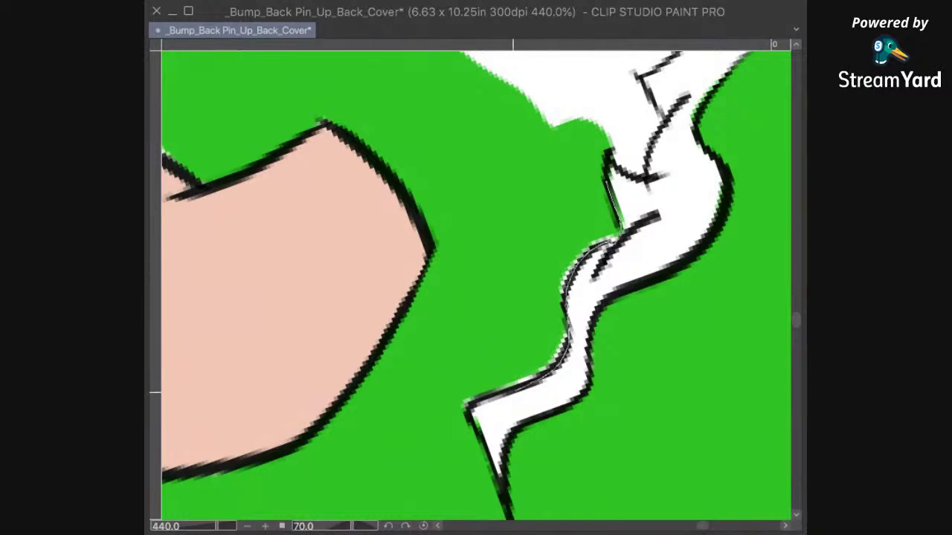
pyautogui.moveTo(570, 148); pyautogui.dragTo(602, 152)
pyautogui.click(612, 455)
# Step: Fill the flame area bordering the scalloped edge of the white streak with green, and select the small fleck at its base
pyautogui.moveTo(683, 208); pyautogui.dragTo(599, 448)
pyautogui.click(541, 385)
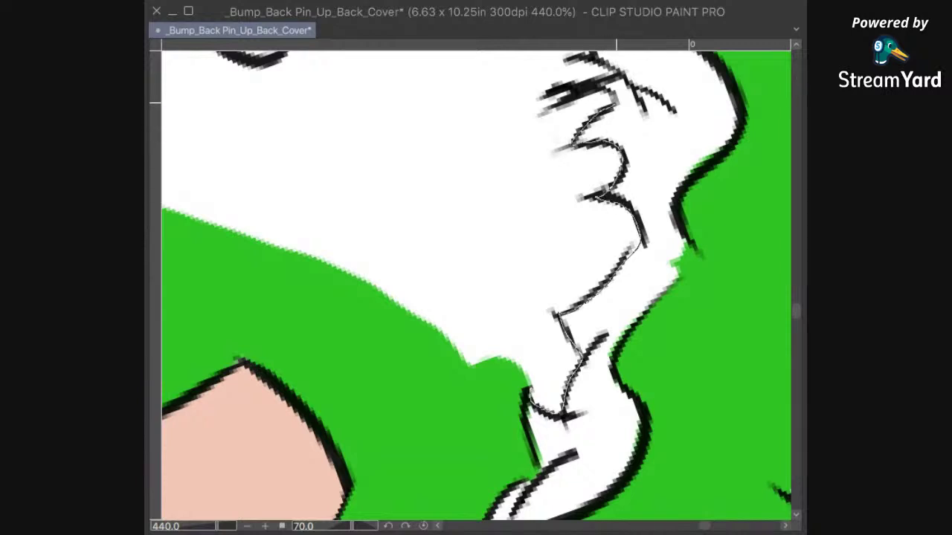
pyautogui.moveTo(465, 163); pyautogui.dragTo(459, 379)
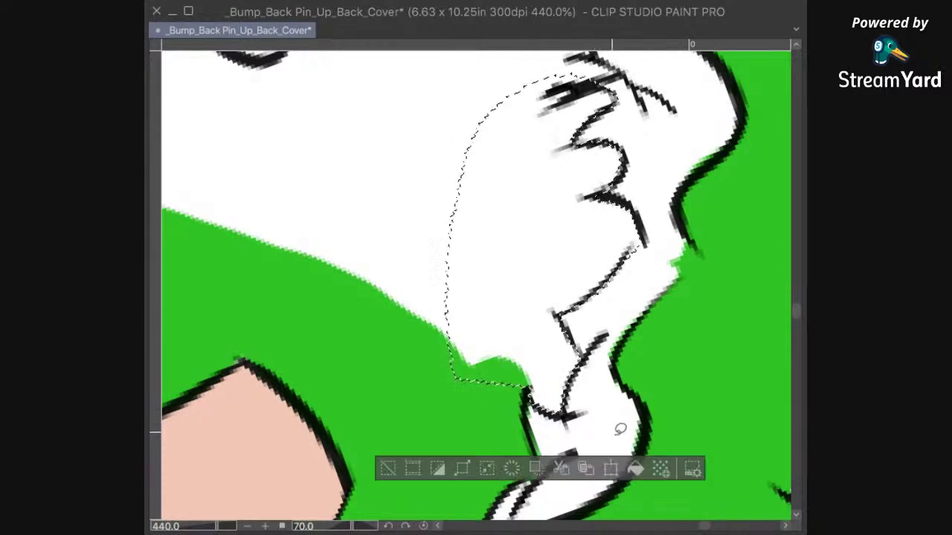
pyautogui.click(635, 468)
pyautogui.moveTo(670, 230); pyautogui.dragTo(656, 268)
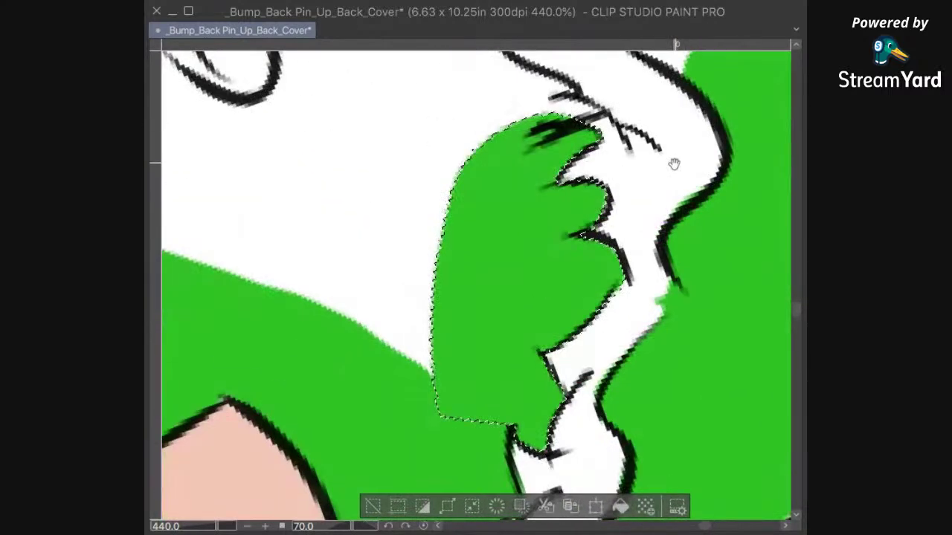
pyautogui.hotkey('ctrl', 'd')
pyautogui.moveTo(548, 448); pyautogui.dragTo(565, 446)
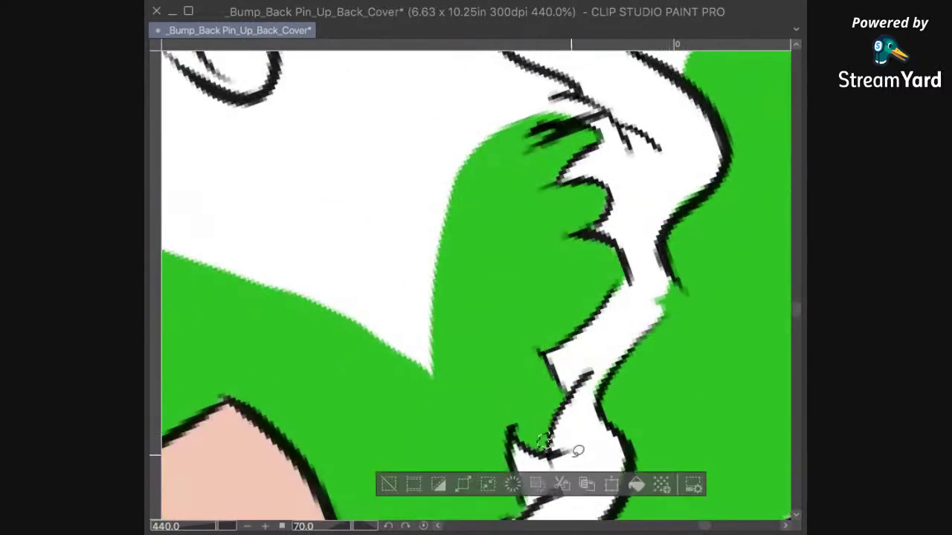
pyautogui.scroll(3, 645, 439)
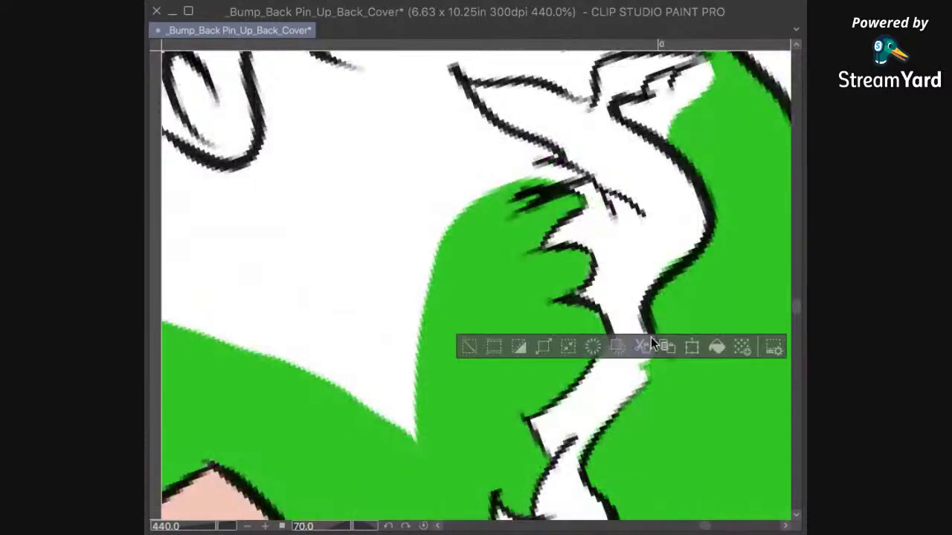
# Step: Erase the green overspill inside the white streak at the break in its outline
pyautogui.moveTo(659, 344); pyautogui.dragTo(662, 350)
pyautogui.moveTo(647, 303); pyautogui.dragTo(641, 318)
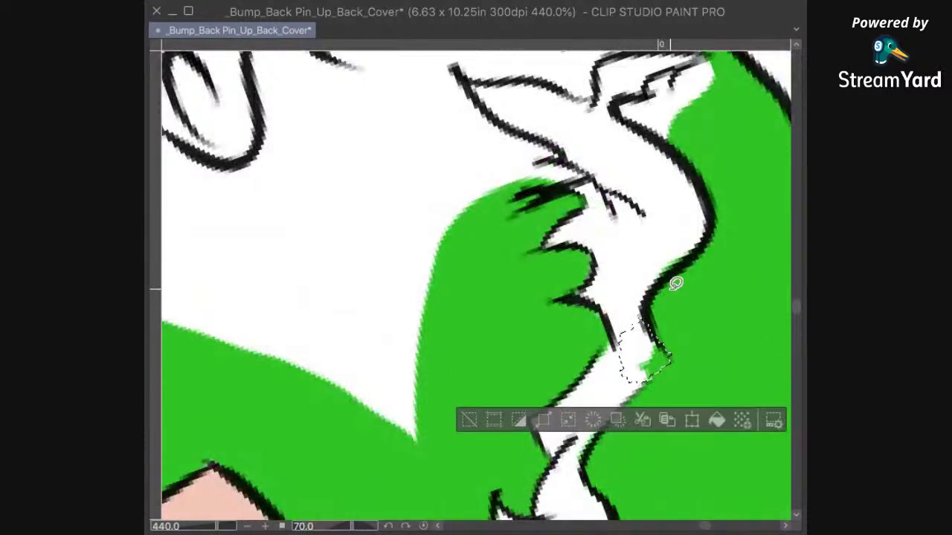
pyautogui.press('Delete')
pyautogui.click(665, 183)
# Step: Fill the white gap beside the pointed upper end of the streak with green, following its notched outline
pyautogui.scroll(10, 714, 227)
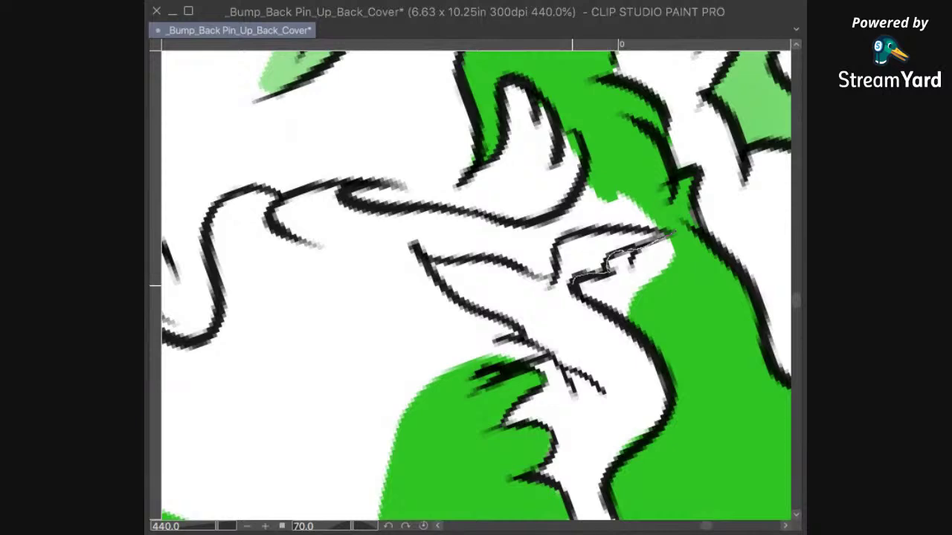
pyautogui.moveTo(675, 236); pyautogui.dragTo(674, 235)
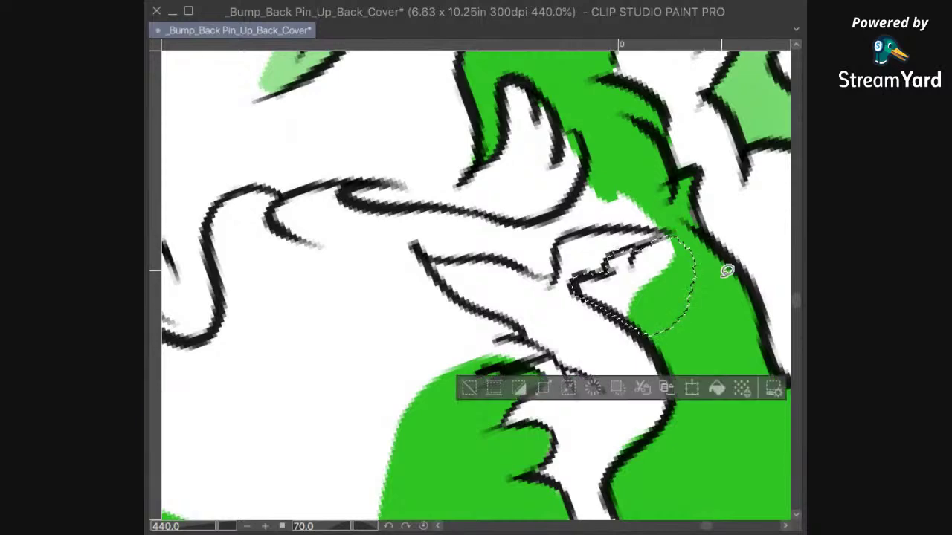
pyautogui.click(716, 387)
pyautogui.press('super+d')
# Step: Erase the green overspill inside the white finger-like curl and outside the nearby flame contour
pyautogui.moveTo(738, 233); pyautogui.dragTo(730, 331)
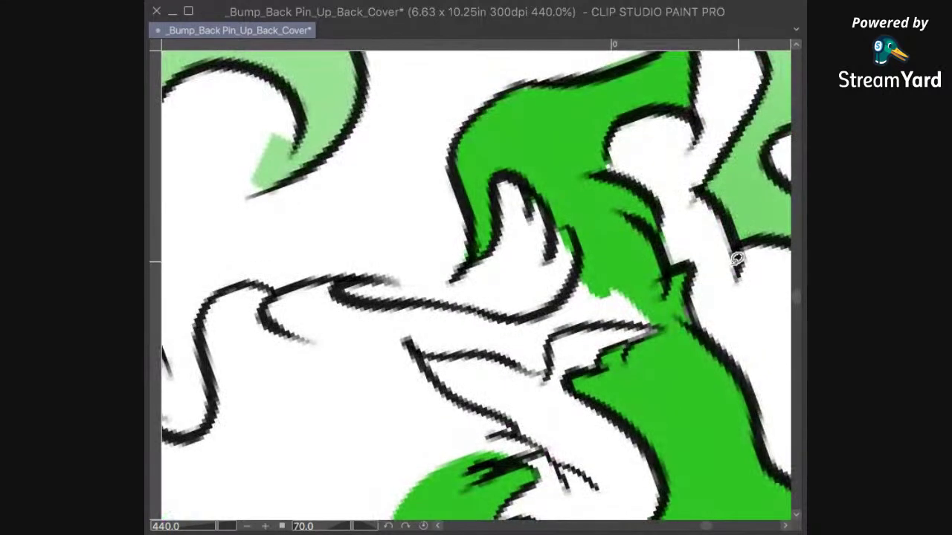
pyautogui.moveTo(565, 245); pyautogui.dragTo(567, 236)
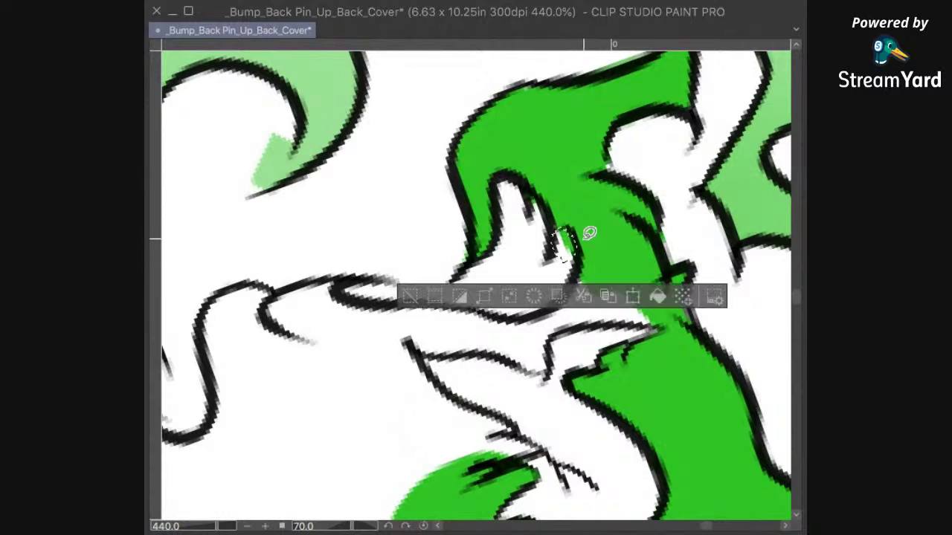
pyautogui.hotkey('alt', 'BackSpace')
pyautogui.hotkey('ctrl', 'd')
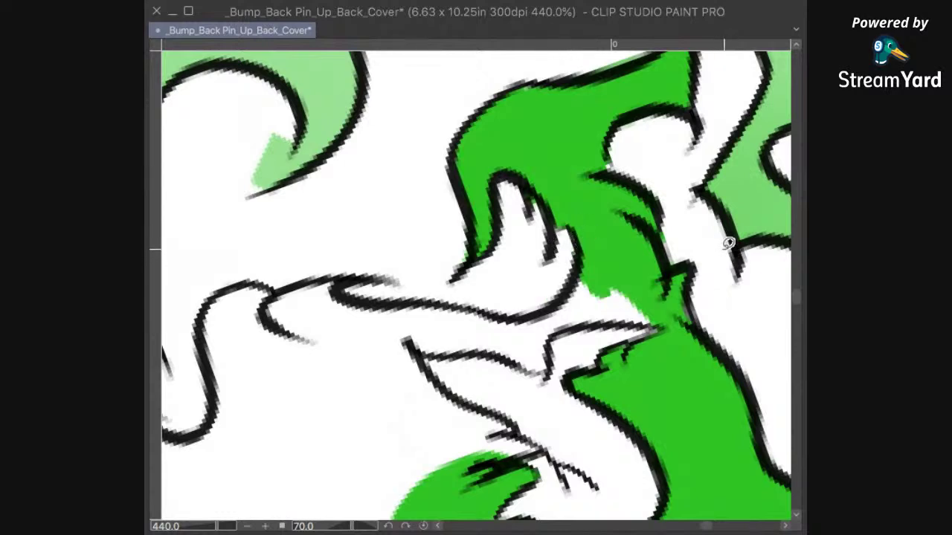
pyautogui.moveTo(666, 227); pyautogui.dragTo(664, 223)
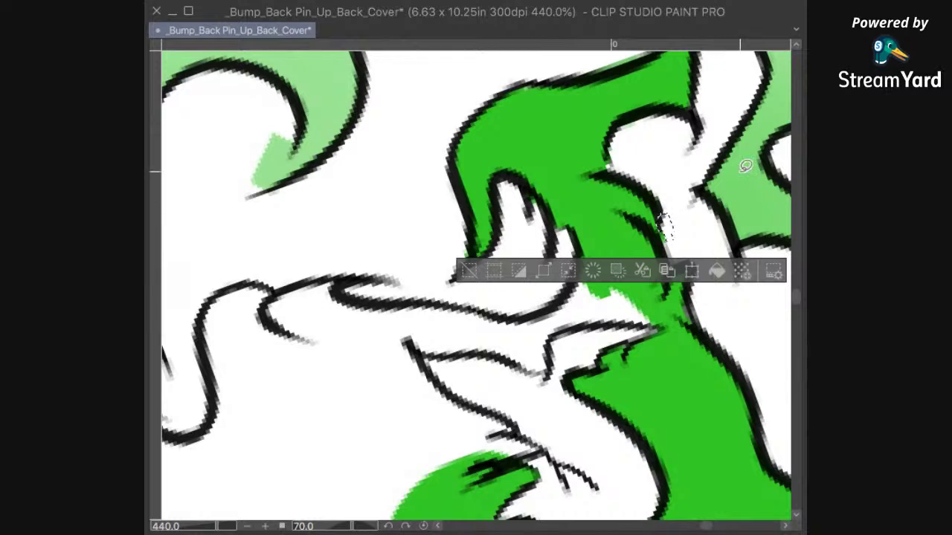
pyautogui.press('Delete')
pyautogui.click(731, 333)
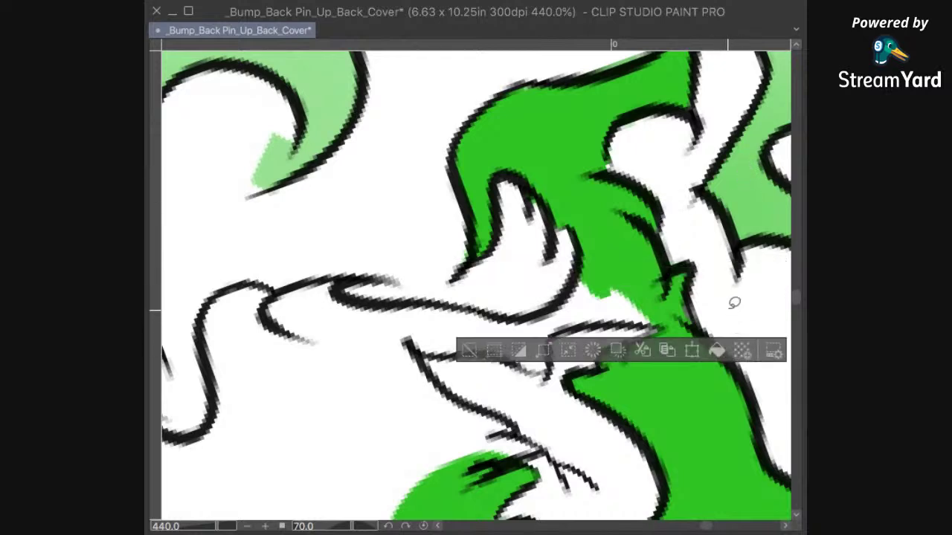
pyautogui.hotkey('ctrl', 'd')
# Step: Fill the narrow band between the white curl and the streak, and the large adjoining flame area, with green
pyautogui.moveTo(352, 526); pyautogui.dragTo(340, 525)
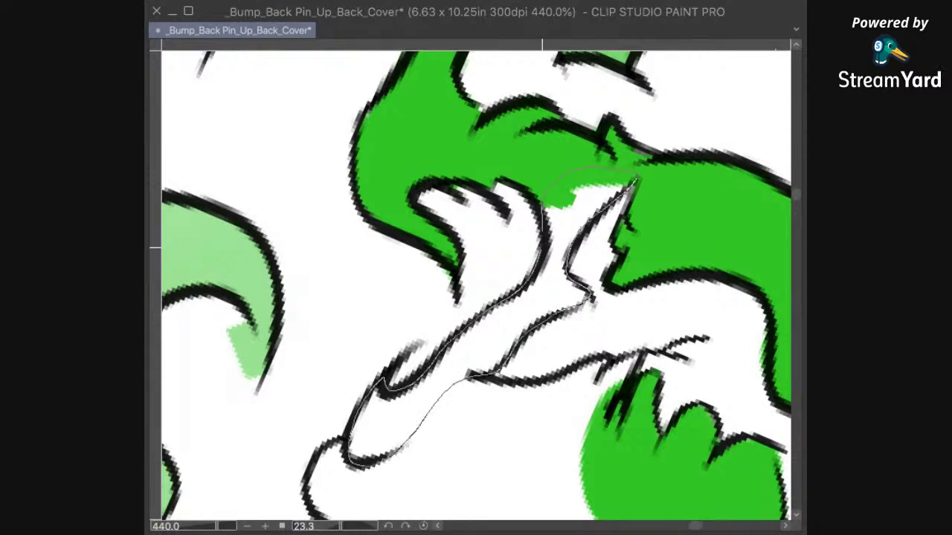
pyautogui.moveTo(542, 247); pyautogui.dragTo(544, 249)
pyautogui.click(584, 510)
pyautogui.moveTo(619, 465); pyautogui.dragTo(650, 287)
pyautogui.hotkey('ctrl', 'd')
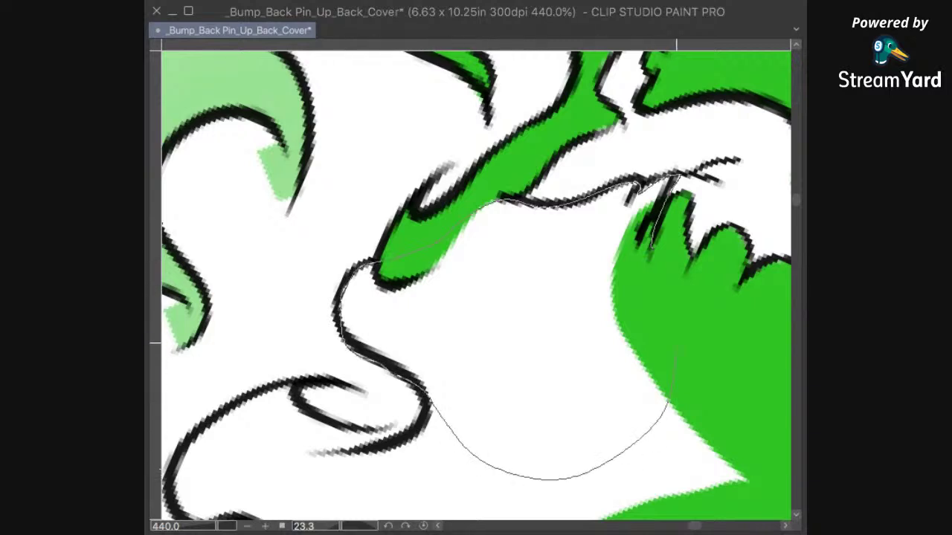
pyautogui.moveTo(674, 348); pyautogui.dragTo(658, 209)
pyautogui.click(620, 506)
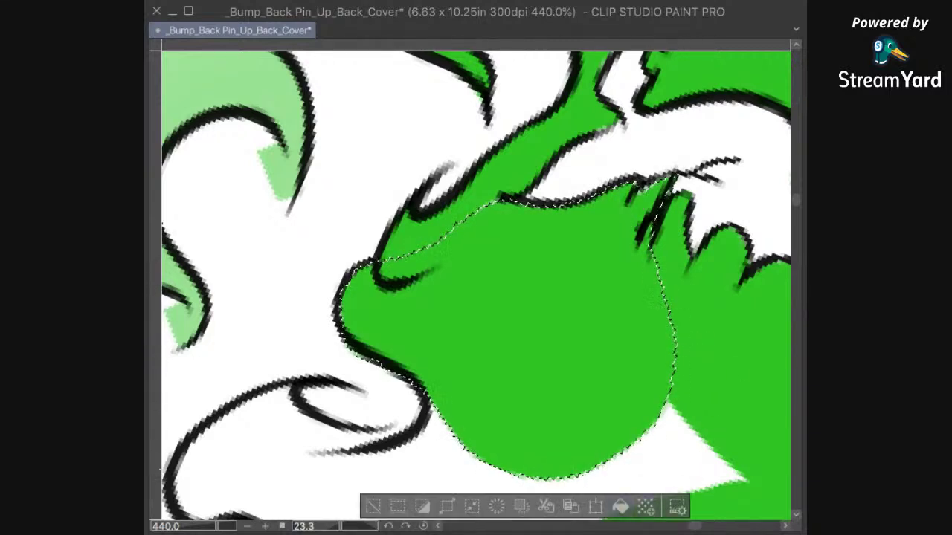
# Step: Fill the remaining white wedge between the flame body and the lower-left curled contour with green, following its line art
pyautogui.click(423, 526)
pyautogui.moveTo(216, 525); pyautogui.dragTo(205, 525)
pyautogui.moveTo(624, 289); pyautogui.dragTo(631, 183)
pyautogui.press('super+d')
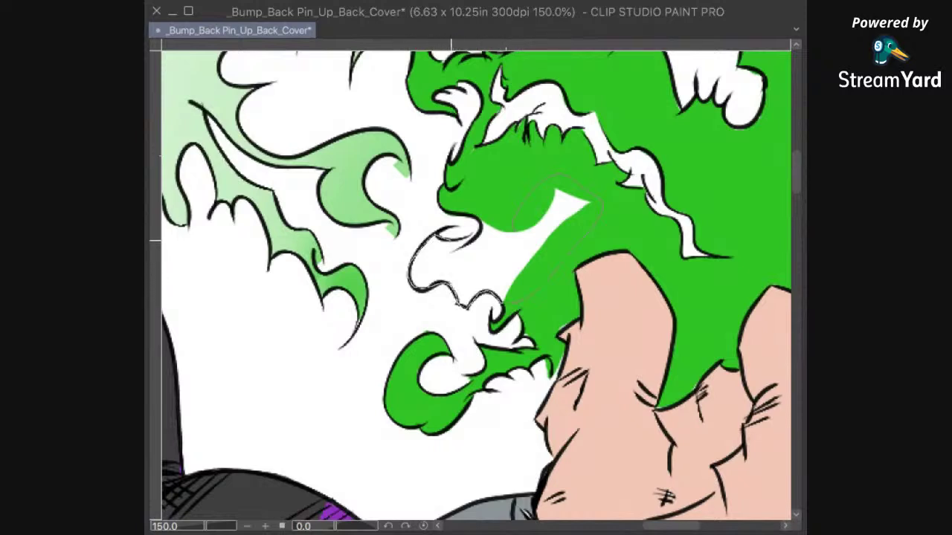
pyautogui.moveTo(485, 221); pyautogui.dragTo(511, 227)
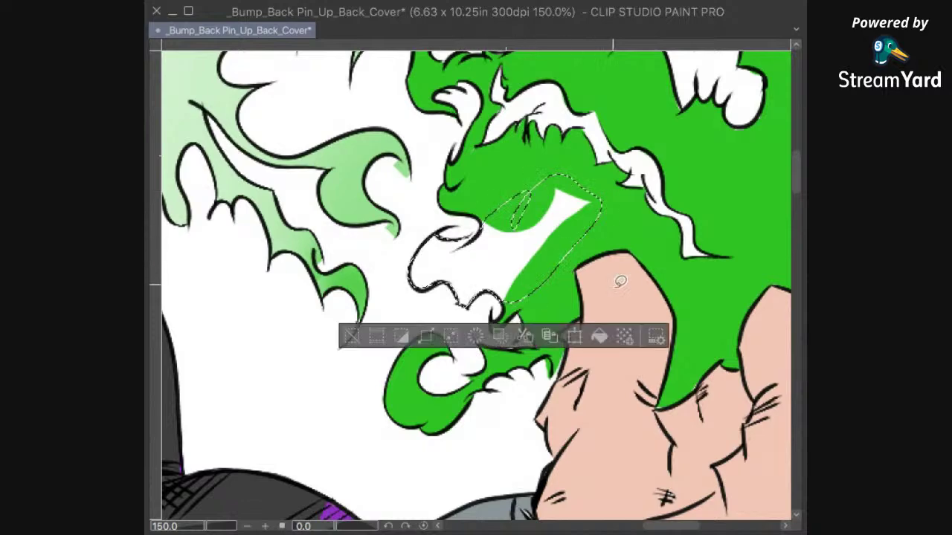
pyautogui.hotkey('alt', 'BackSpace')
pyautogui.press('super+d')
pyautogui.moveTo(748, 265); pyautogui.dragTo(664, 339)
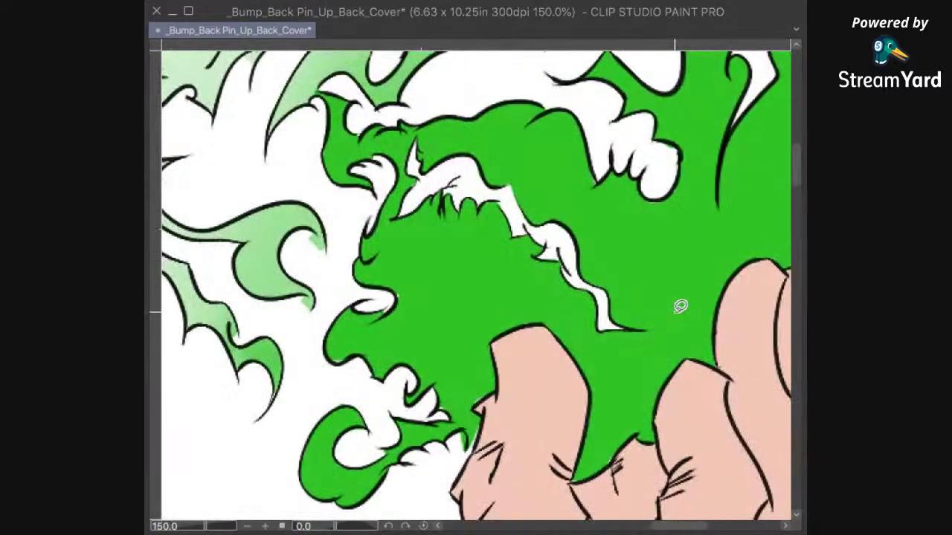
# Step: Select the main green flame area, the green flames below the hand, and the small green curl beneath the wristband
pyautogui.hotkey('ctrl', '0')
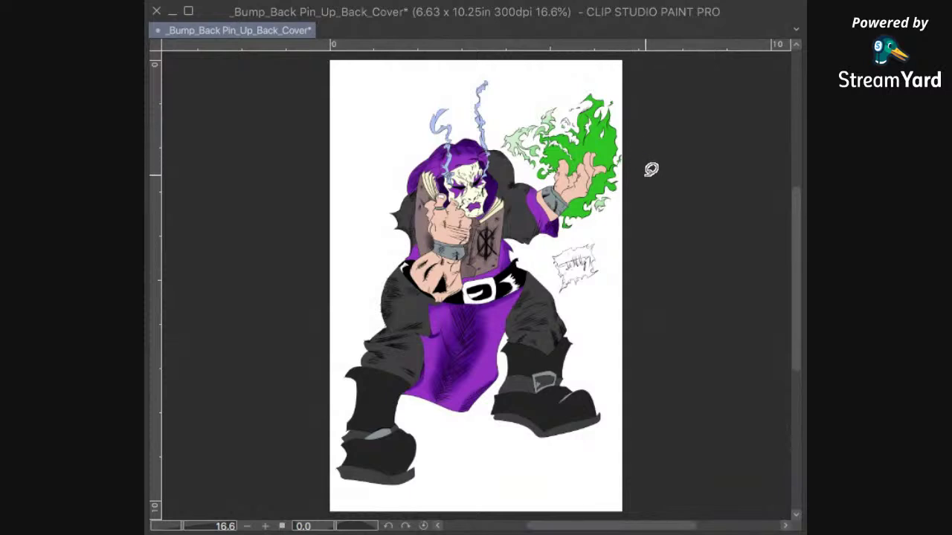
pyautogui.click(583, 146)
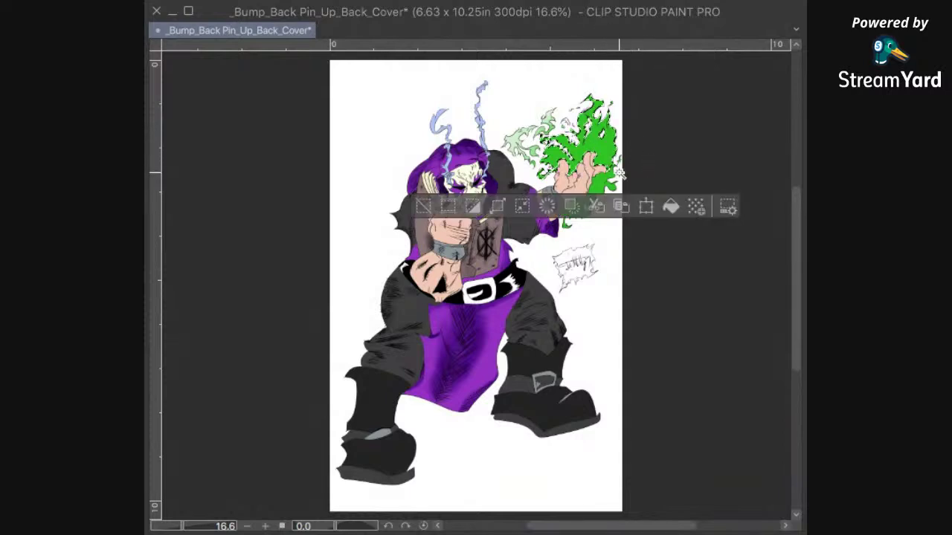
pyautogui.moveTo(603, 182); pyautogui.dragTo(623, 199)
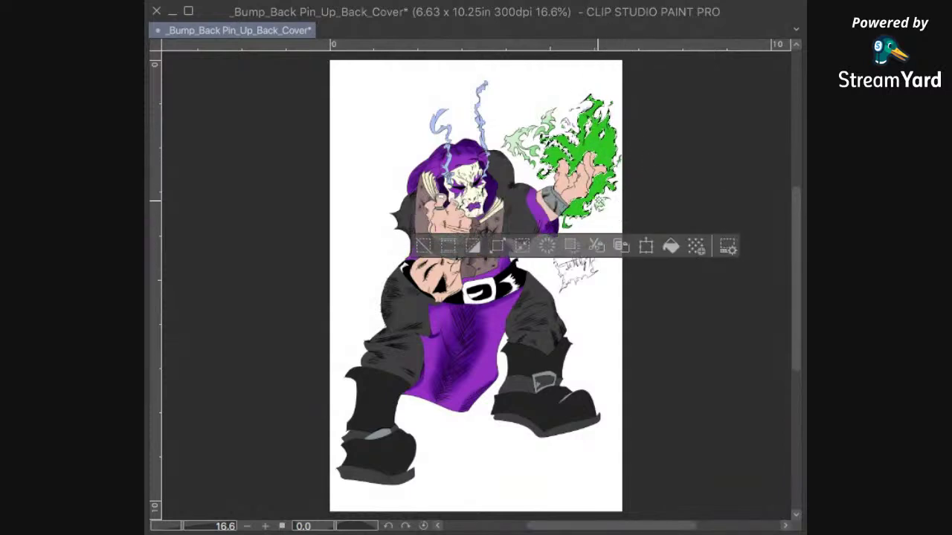
pyautogui.scroll(5, 636, 171)
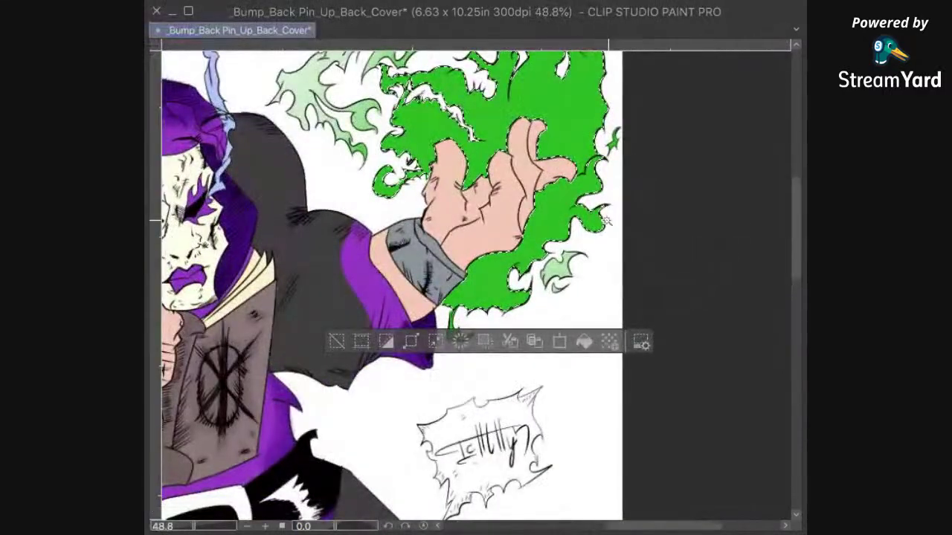
pyautogui.keyDown('shift'); pyautogui.click(461, 327); pyautogui.keyUp('shift')
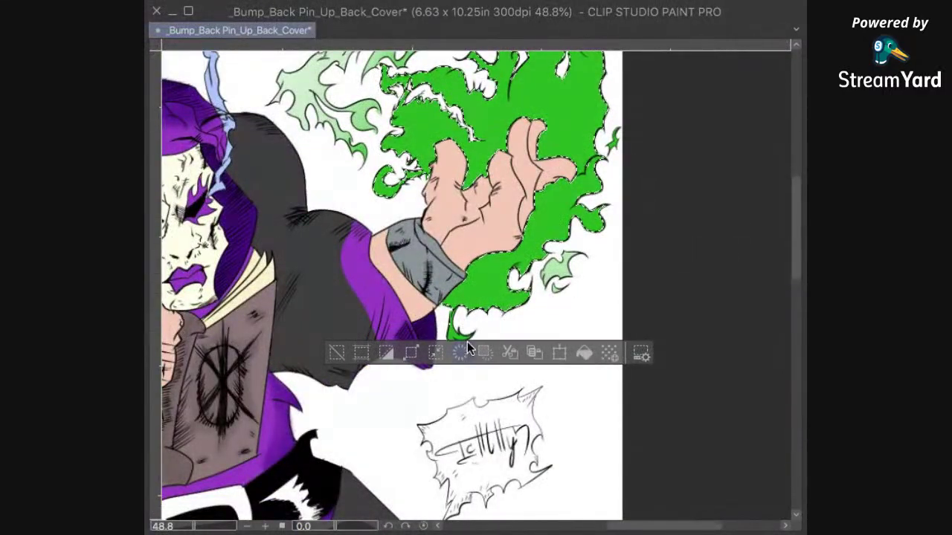
pyautogui.scroll(3, 499, 323)
pyautogui.moveTo(414, 331)
pyautogui.mouseDown()
pyautogui.moveTo(483, 275)
pyautogui.moveTo(511, 297)
pyautogui.mouseUp()
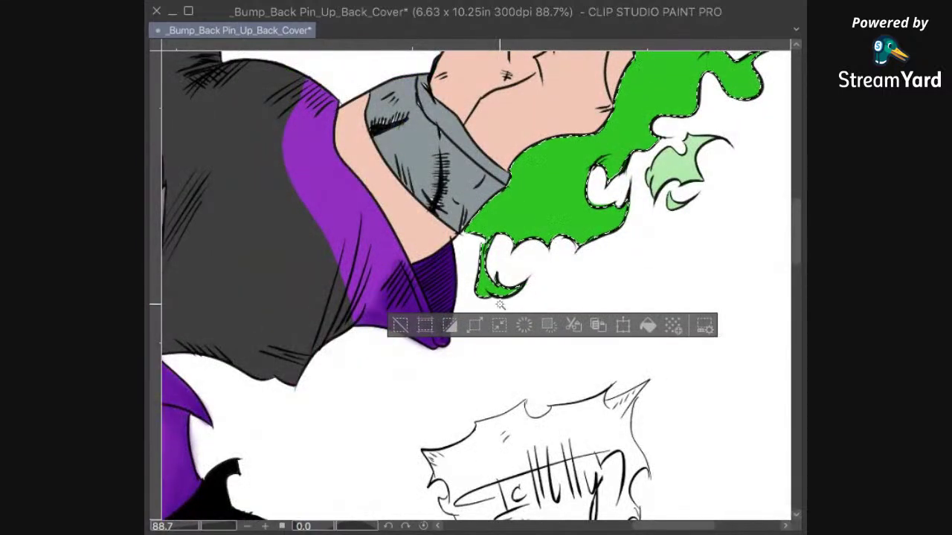
# Step: Add the two small pale green flames beside the lower green flame to the selection
pyautogui.scroll(4, 600, 202)
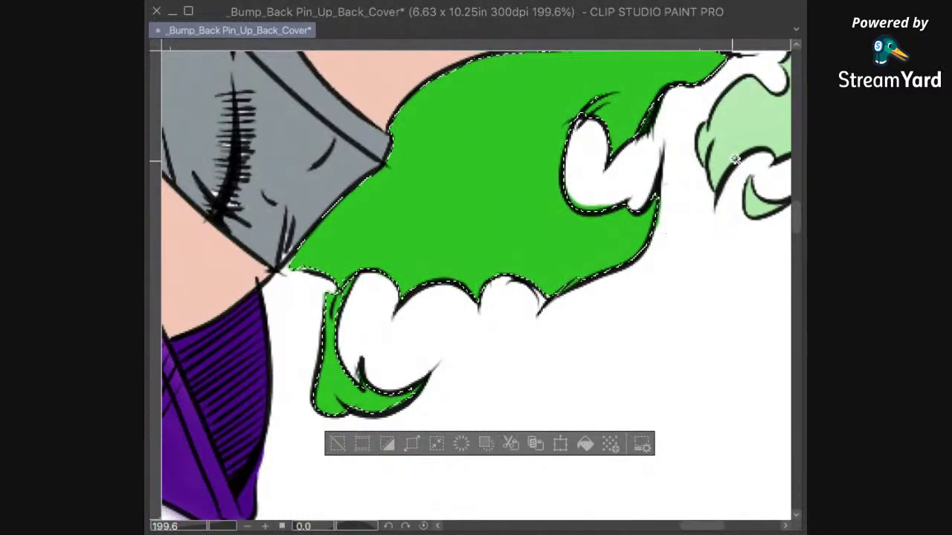
pyautogui.moveTo(781, 128); pyautogui.dragTo(611, 334)
pyautogui.click(632, 324)
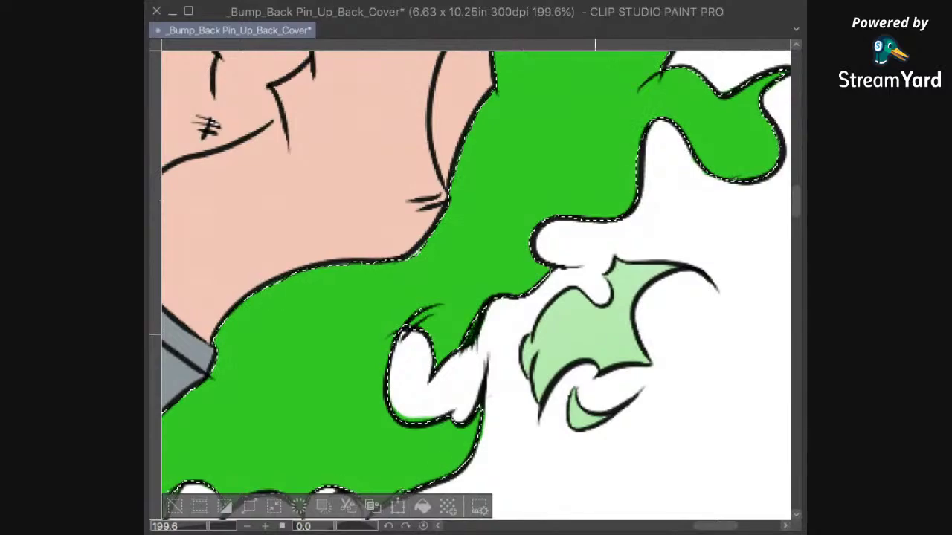
pyautogui.click(607, 414)
# Step: Add the large pale green flame and its hooked curl, left of the main green flames, to the selection
pyautogui.moveTo(312, 160); pyautogui.dragTo(597, 429)
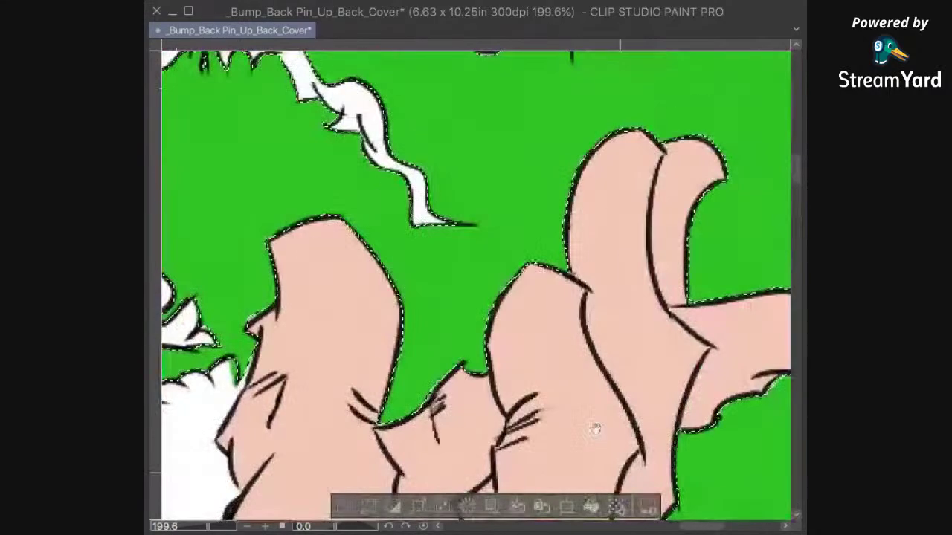
pyautogui.moveTo(480, 219); pyautogui.dragTo(578, 369)
pyautogui.moveTo(427, 221); pyautogui.dragTo(703, 421)
pyautogui.moveTo(583, 334); pyautogui.dragTo(650, 284)
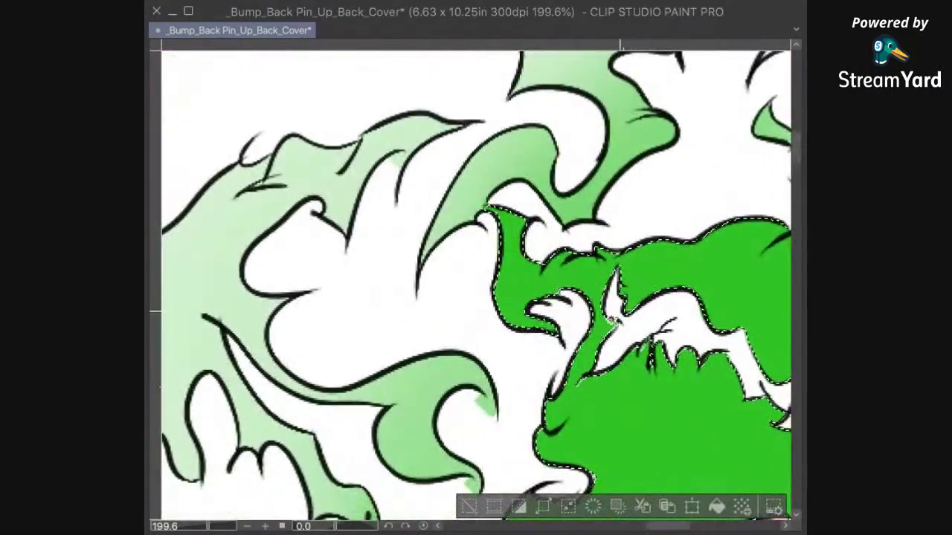
pyautogui.click(407, 409)
pyautogui.click(262, 353)
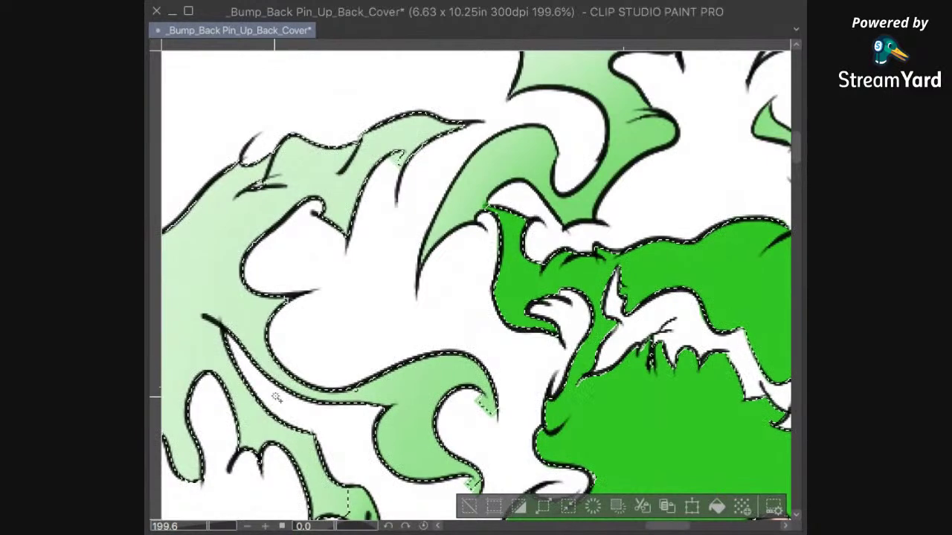
# Step: Add the curved pale green flame and the jagged tongue rising above the main flames to the selection
pyautogui.moveTo(536, 203); pyautogui.dragTo(470, 331)
pyautogui.click(453, 341)
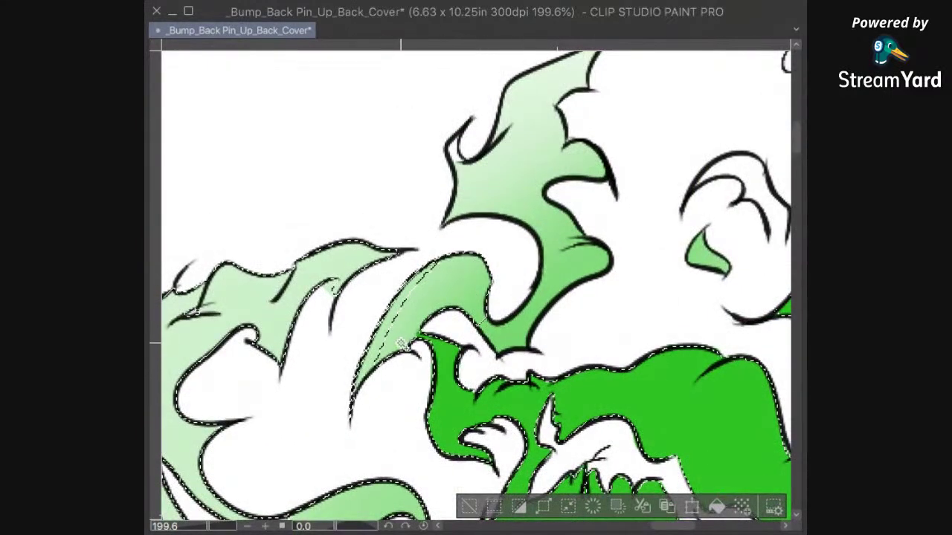
pyautogui.click(523, 330)
pyautogui.click(549, 247)
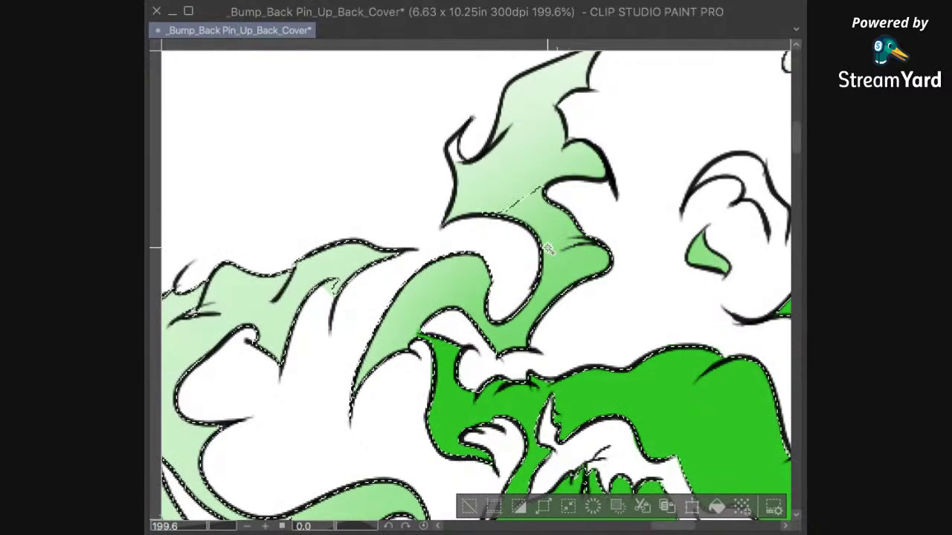
pyautogui.click(542, 150)
# Step: Add the small detached green pieces near the top of the flames to the selection
pyautogui.moveTo(737, 207); pyautogui.dragTo(556, 287)
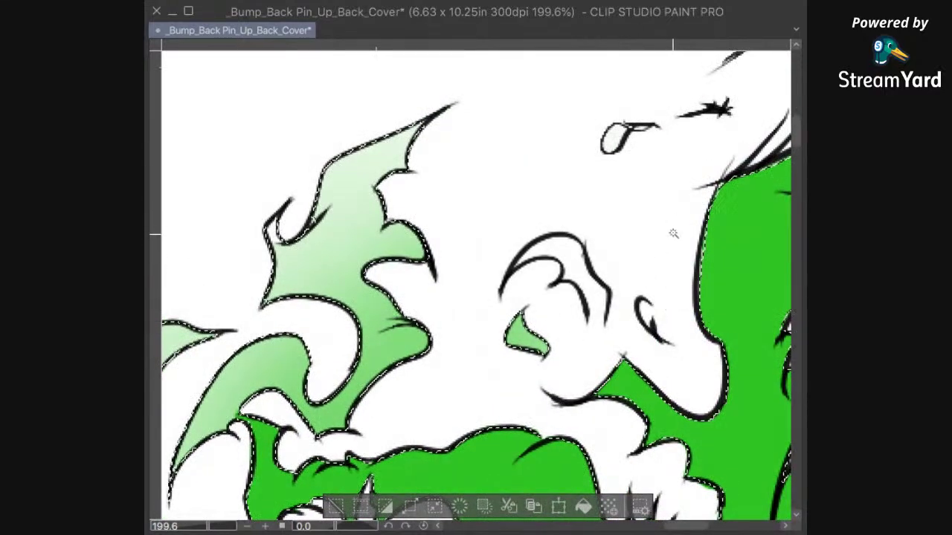
pyautogui.hscroll(4, 676, 223)
pyautogui.scroll(2, 677, 223)
pyautogui.hscroll(4, 664, 266)
pyautogui.scroll(2, 665, 265)
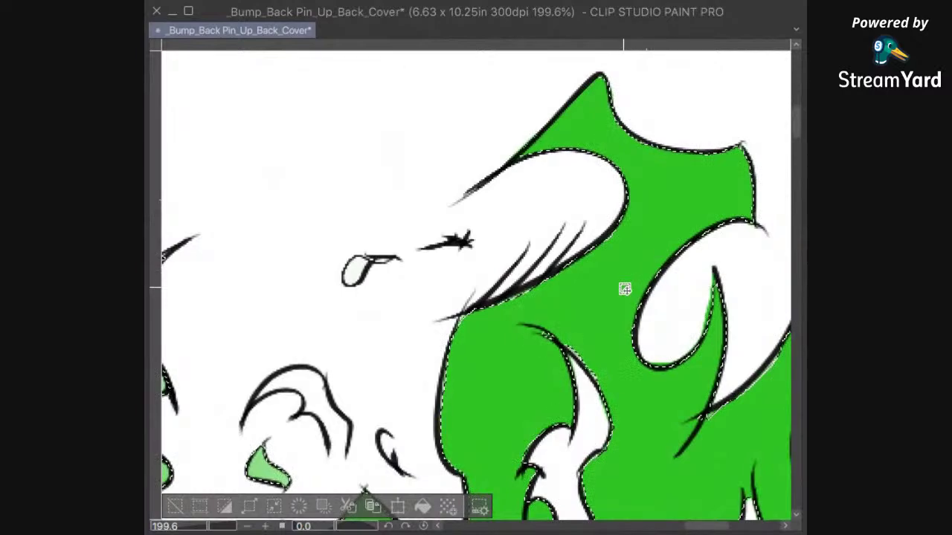
pyautogui.hscroll(7, 622, 330)
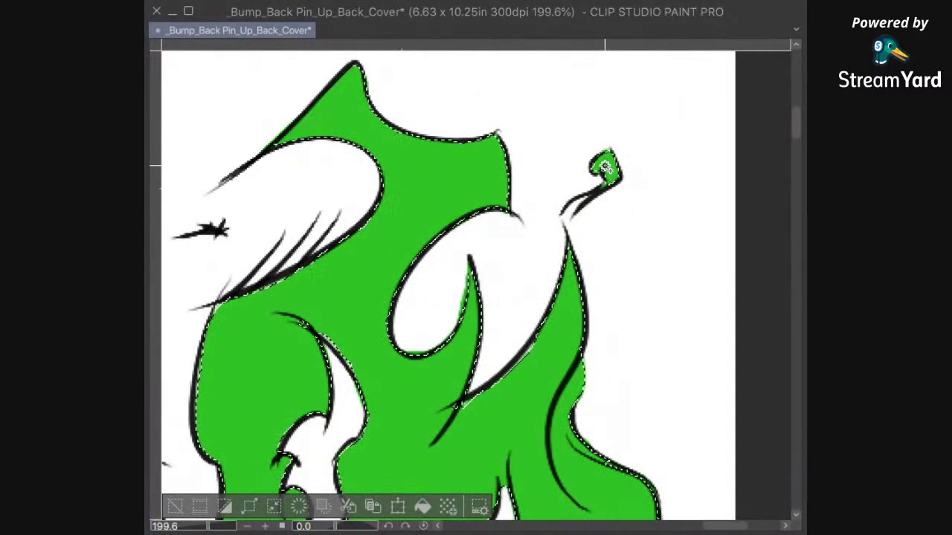
# Step: Add the thin curled outline and the tiny teardrop shapes between the flames to the selection, and clear the green from all selected flames
pyautogui.scroll(-6, 665, 221)
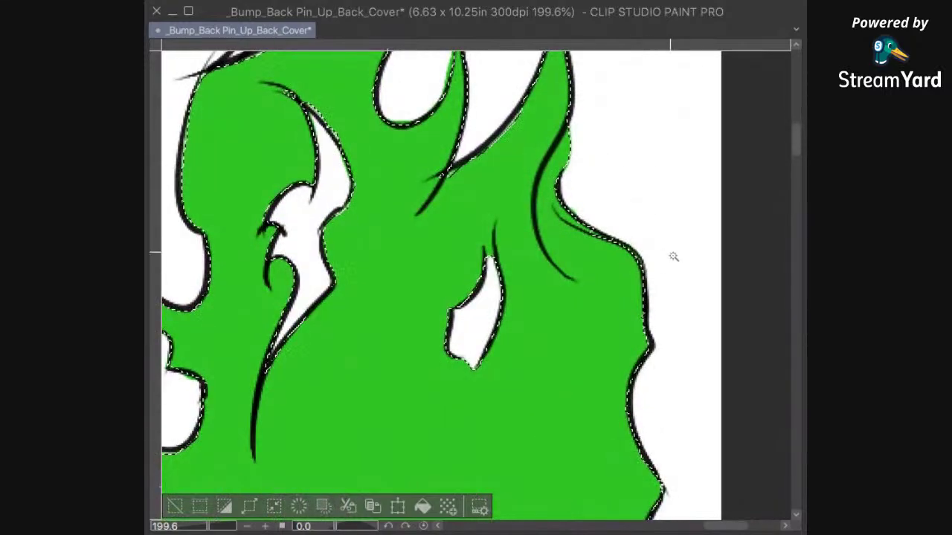
pyautogui.scroll(-8, 688, 307)
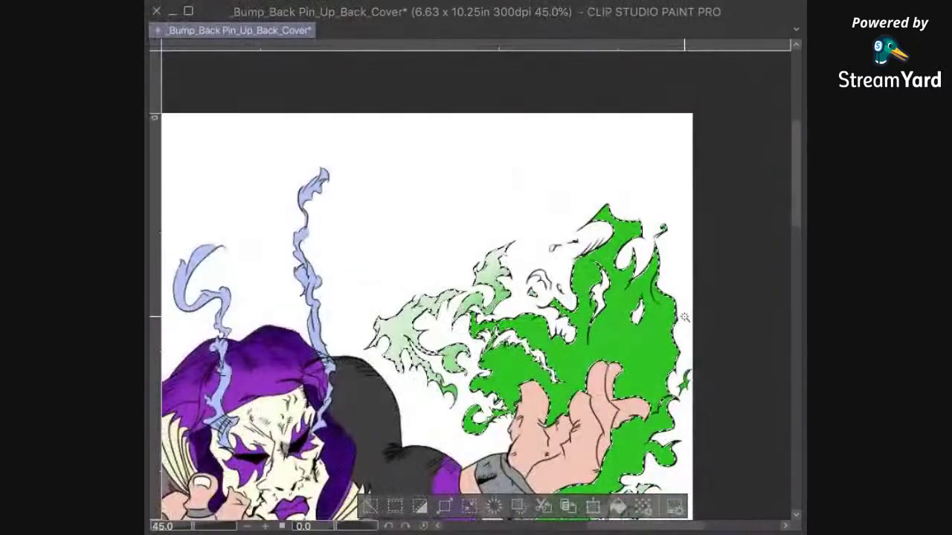
pyautogui.scroll(3, 688, 424)
pyautogui.moveTo(641, 478); pyautogui.dragTo(663, 181)
pyautogui.scroll(9, 669, 401)
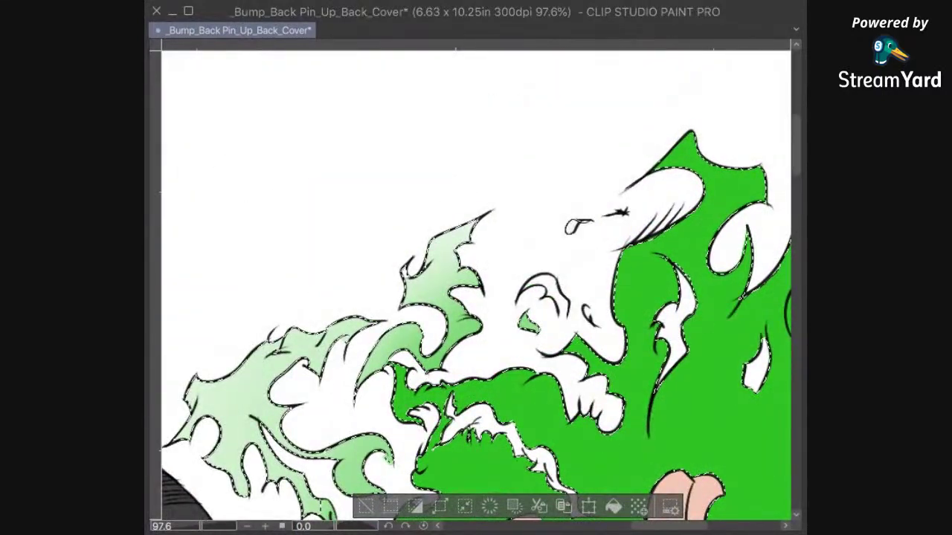
pyautogui.scroll(4, 568, 283)
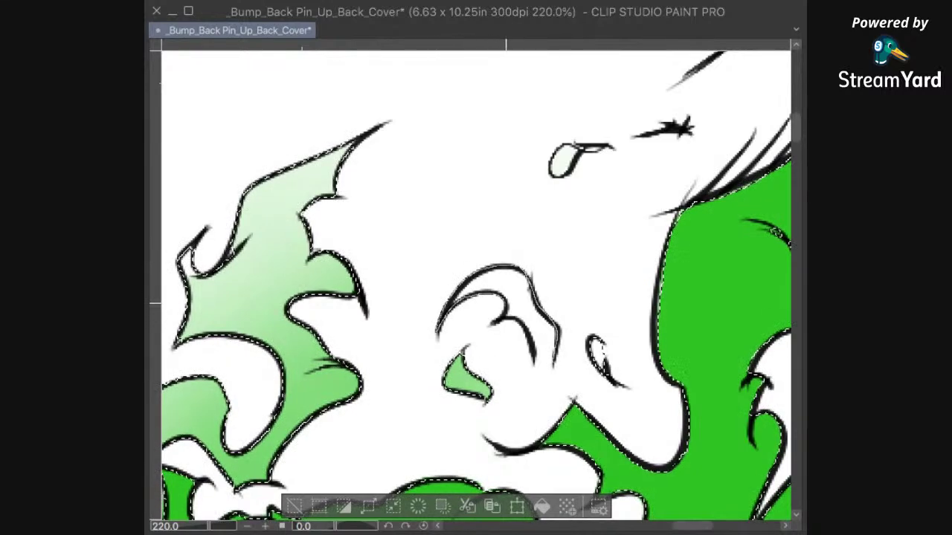
pyautogui.moveTo(533, 339)
pyautogui.mouseDown()
pyautogui.moveTo(555, 398)
pyautogui.moveTo(555, 359)
pyautogui.mouseUp()
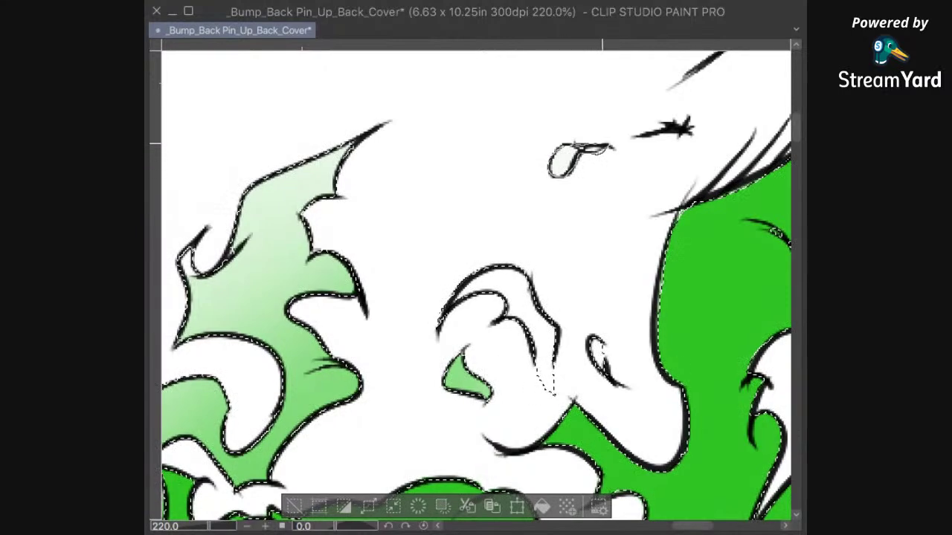
pyautogui.moveTo(730, 96); pyautogui.dragTo(703, 160)
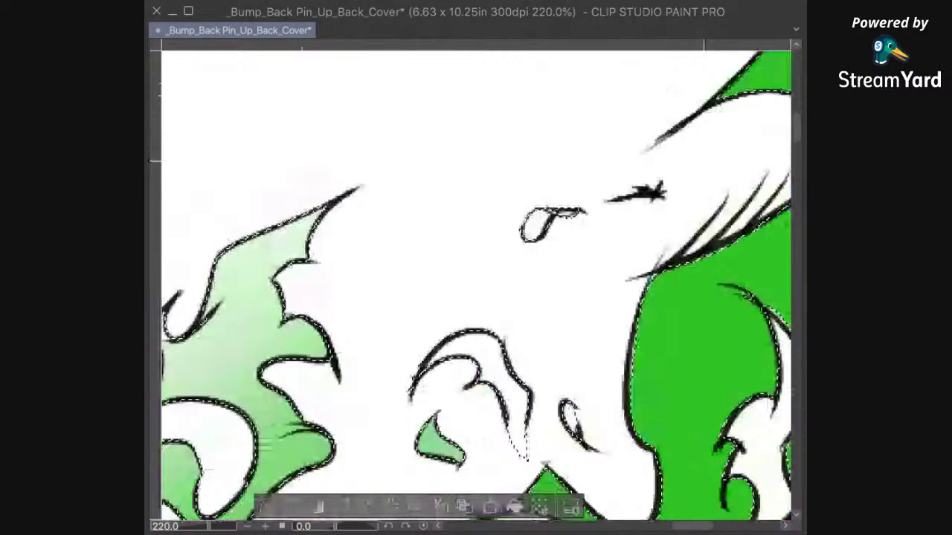
pyautogui.hotkey('ctrl', '0')
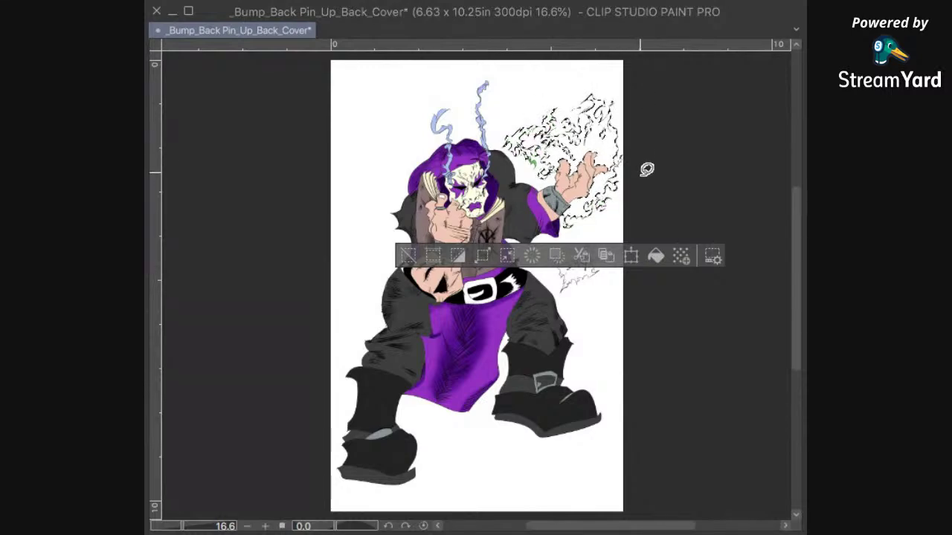
# Step: Outline the leftover green flame tip left of the hand and add it to the selection
pyautogui.scroll(2, 644, 166)
pyautogui.scroll(1, 645, 171)
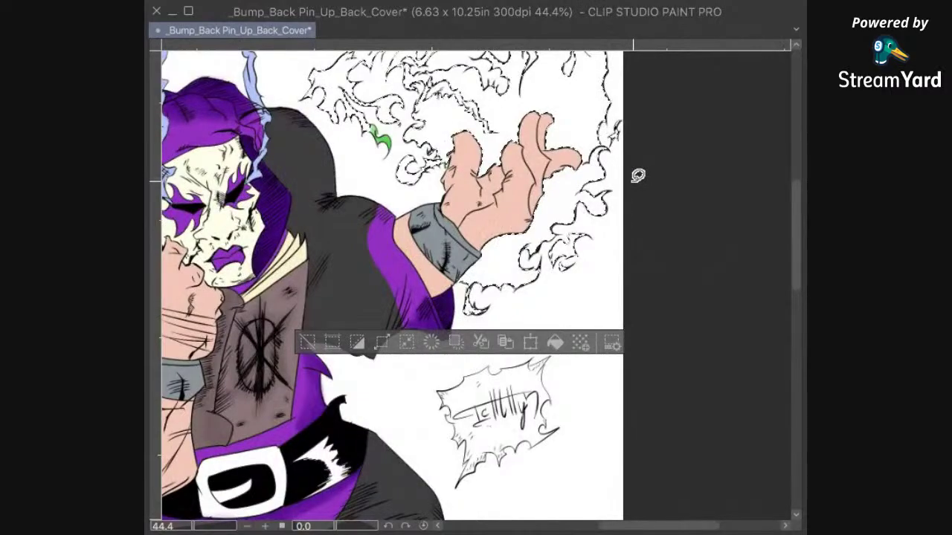
pyautogui.scroll(2, 643, 175)
pyautogui.moveTo(442, 144); pyautogui.dragTo(599, 257)
pyautogui.scroll(4, 561, 236)
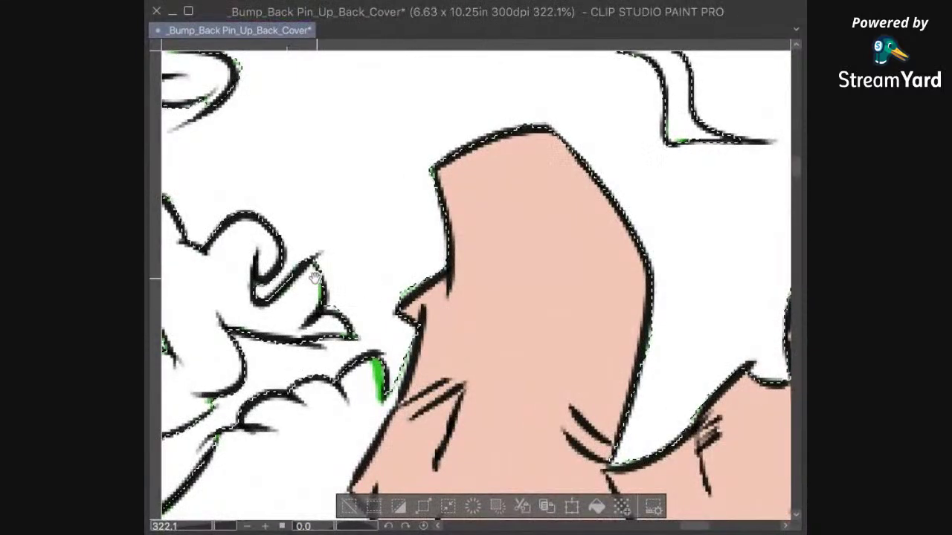
pyautogui.moveTo(210, 250); pyautogui.dragTo(548, 314)
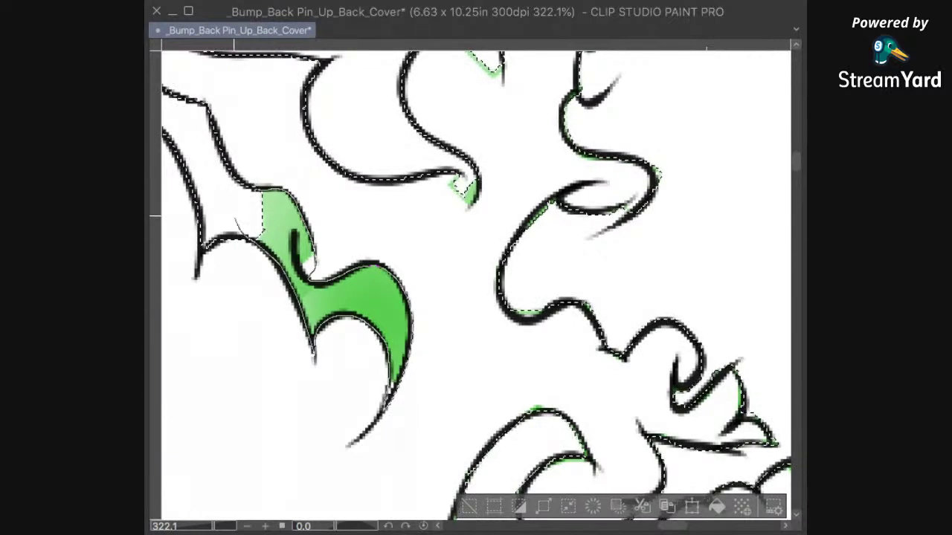
pyautogui.scroll(-2, 336, 248)
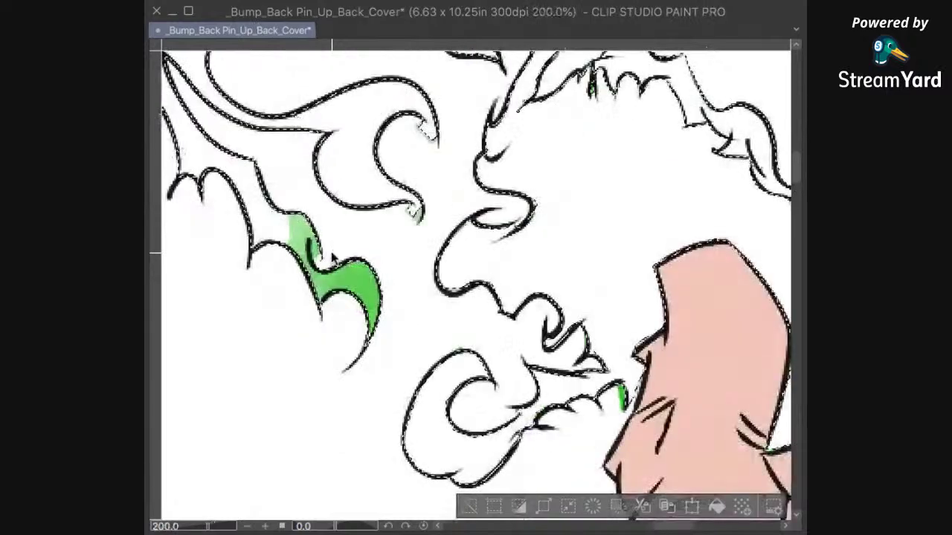
# Step: Add the pale green remnant at the lower end of the hooked flame curl to the selection
pyautogui.scroll(-1, 337, 247)
pyautogui.scroll(3, 337, 247)
pyautogui.scroll(2, 333, 251)
pyautogui.moveTo(332, 255); pyautogui.dragTo(208, 454)
pyautogui.moveTo(544, 206)
pyautogui.mouseDown()
pyautogui.moveTo(577, 248)
pyautogui.moveTo(573, 305)
pyautogui.moveTo(525, 345)
pyautogui.moveTo(504, 347)
pyautogui.moveTo(530, 245)
pyautogui.mouseUp()
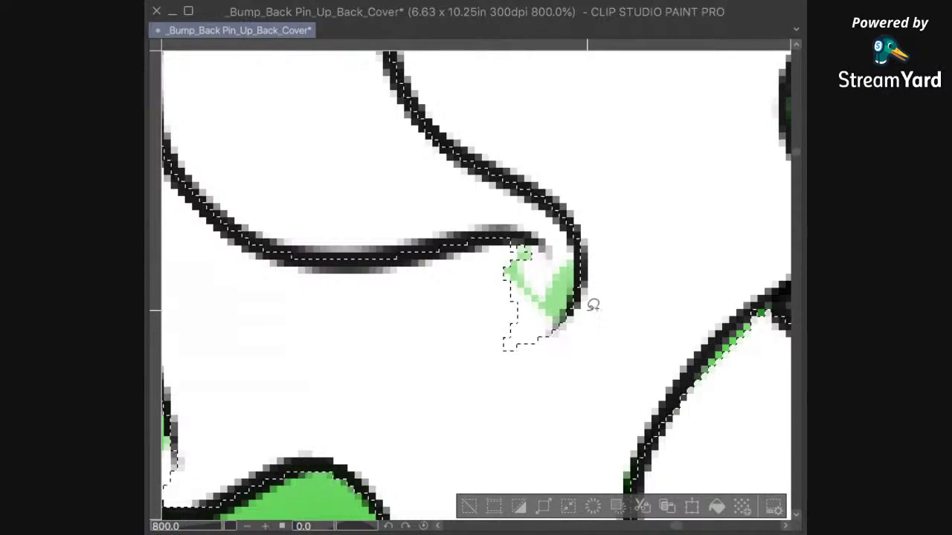
# Step: Add the pale green remnant at the hooked curl's upper end to the selection and clear the leftover green
pyautogui.scroll(-4, 632, 197)
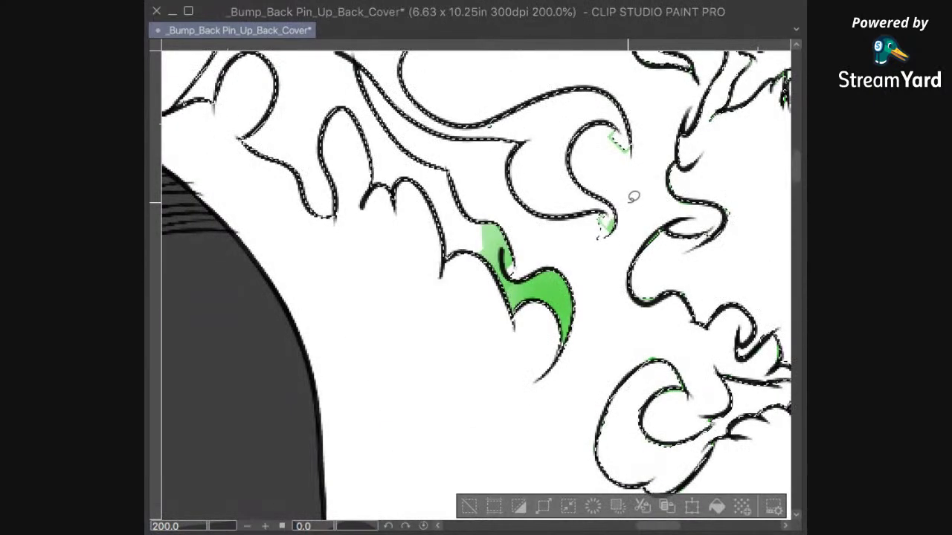
pyautogui.scroll(4, 633, 197)
pyautogui.moveTo(629, 201); pyautogui.dragTo(541, 458)
pyautogui.moveTo(487, 155); pyautogui.dragTo(517, 203)
pyautogui.moveTo(525, 245)
pyautogui.mouseDown()
pyautogui.moveTo(520, 363)
pyautogui.moveTo(436, 246)
pyautogui.moveTo(477, 179)
pyautogui.moveTo(434, 249)
pyautogui.moveTo(469, 198)
pyautogui.mouseUp()
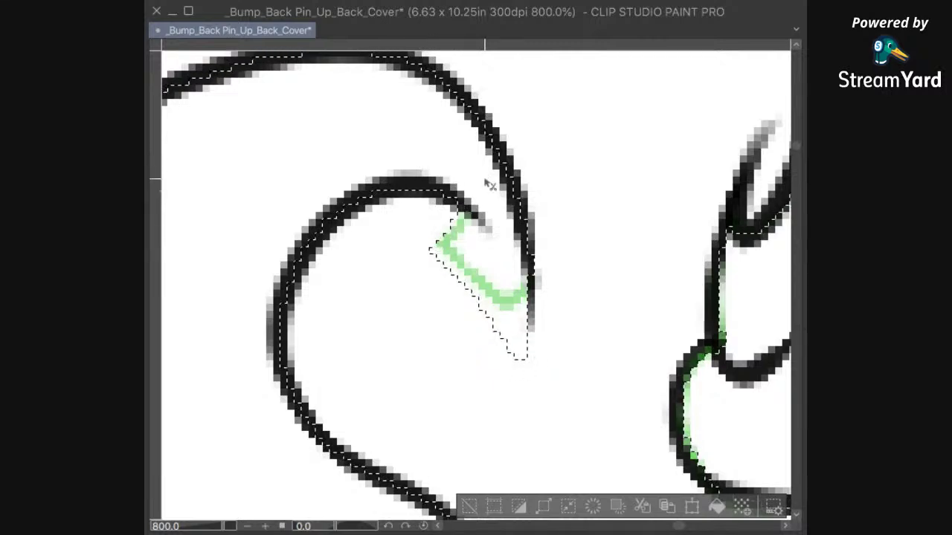
pyautogui.scroll(-5, 489, 184)
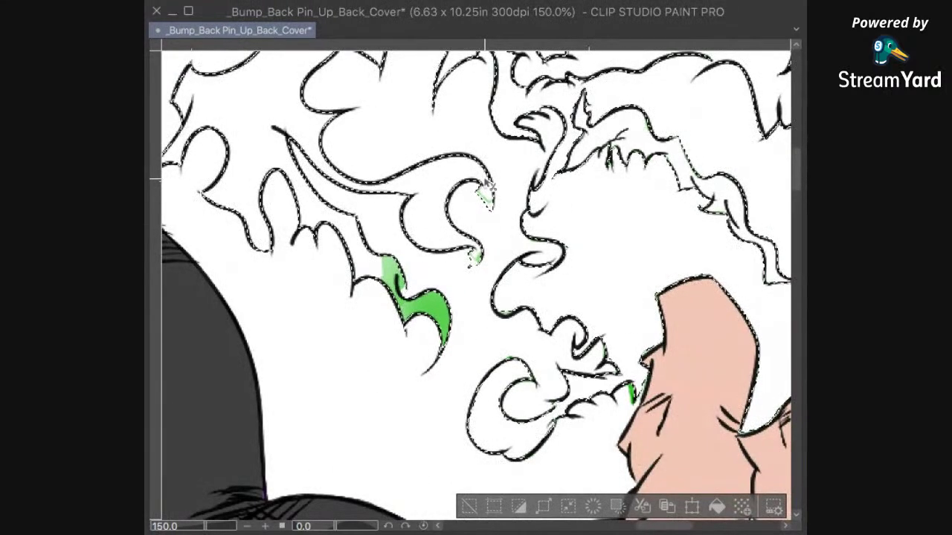
pyautogui.hotkey('ctrl', '0')
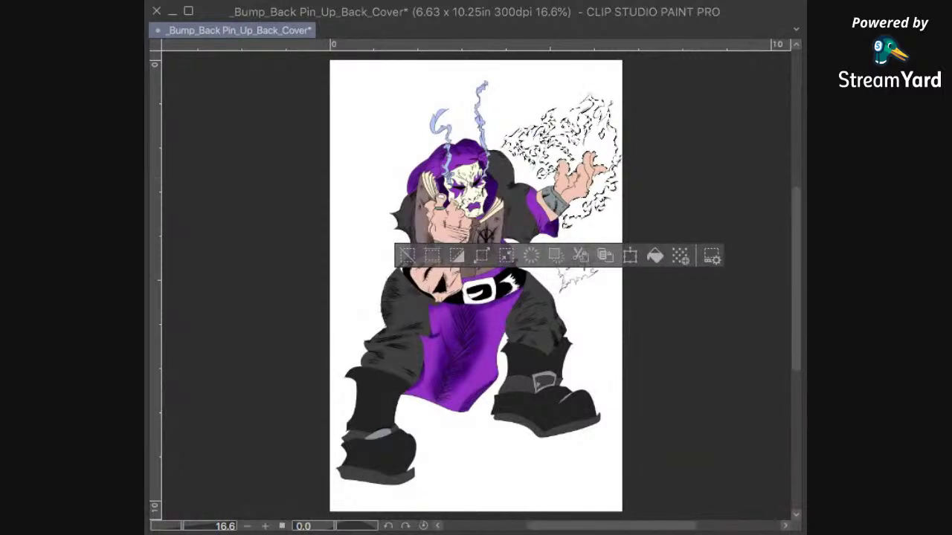
# Step: Enlarge the soft airbrush and paint a green glow into the selected flames around the raised hand
pyautogui.moveTo(603, 176); pyautogui.dragTo(557, 208)
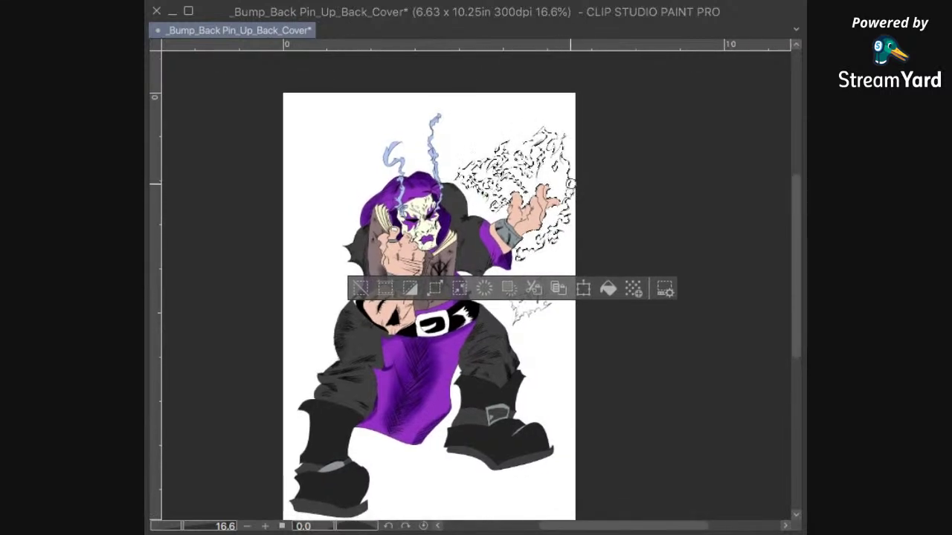
pyautogui.press(']')
pyautogui.press(']')
pyautogui.press(']')
pyautogui.press(']')
pyautogui.press(']')
pyautogui.press(']')
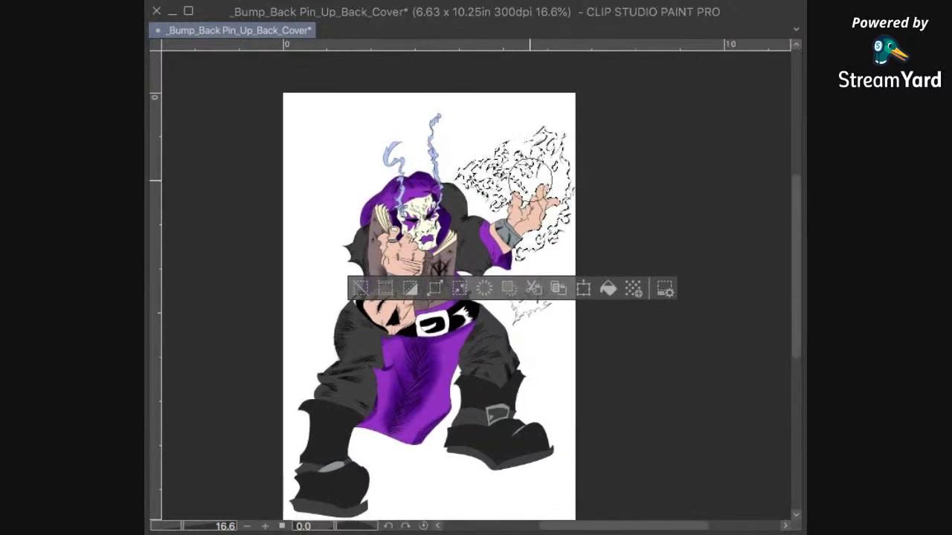
pyautogui.moveTo(530, 201); pyautogui.dragTo(540, 223)
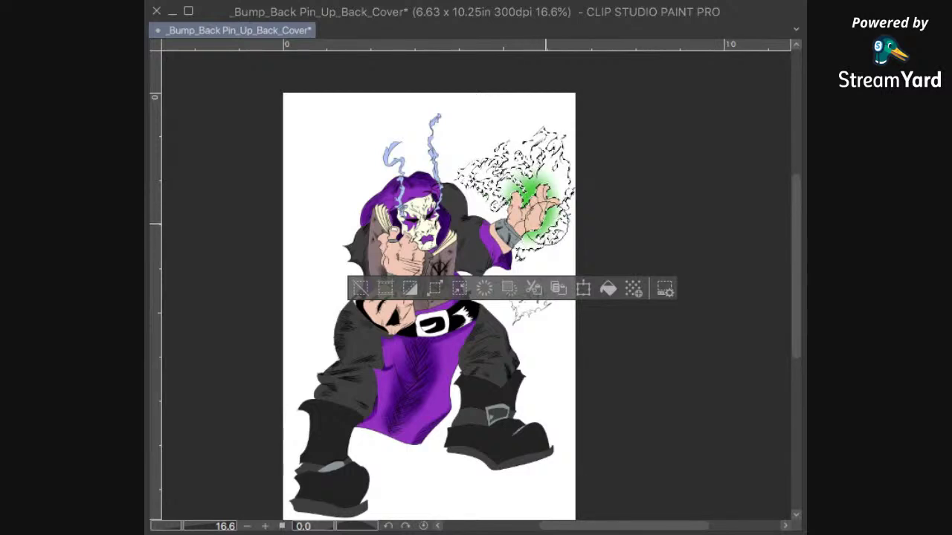
pyautogui.moveTo(546, 223)
pyautogui.mouseDown()
pyautogui.moveTo(545, 146)
pyautogui.moveTo(483, 172)
pyautogui.moveTo(485, 198)
pyautogui.mouseUp()
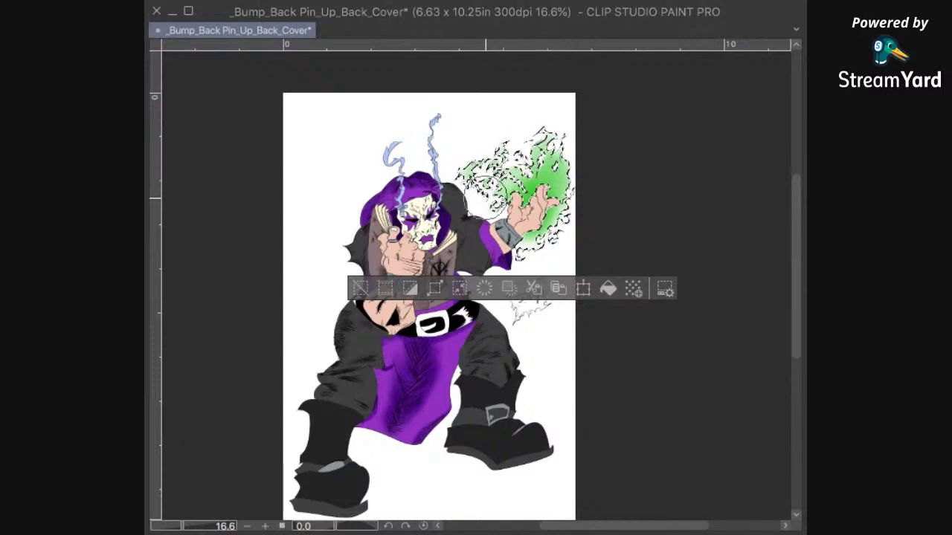
# Step: Build up the soft green across the remaining selected flames and clear the selection
pyautogui.moveTo(539, 236)
pyautogui.mouseDown()
pyautogui.moveTo(516, 258)
pyautogui.moveTo(535, 254)
pyautogui.moveTo(521, 258)
pyautogui.moveTo(563, 232)
pyautogui.mouseUp()
pyautogui.scroll(1, 547, 287)
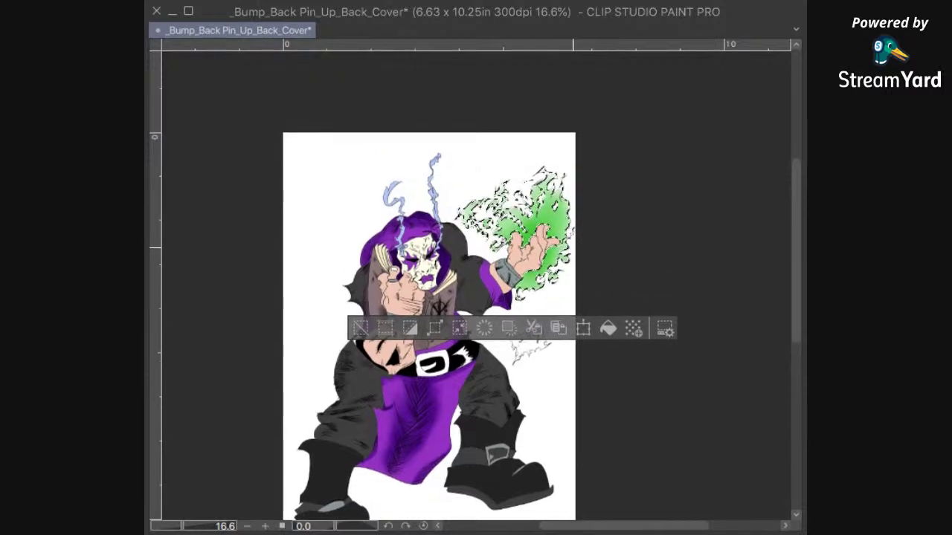
pyautogui.moveTo(538, 281)
pyautogui.mouseDown()
pyautogui.moveTo(563, 226)
pyautogui.moveTo(553, 186)
pyautogui.moveTo(465, 223)
pyautogui.mouseUp()
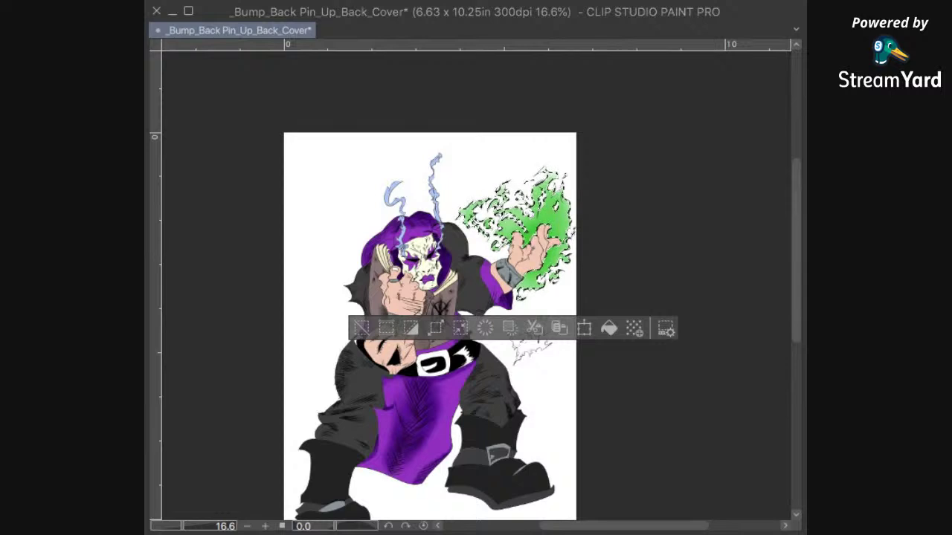
pyautogui.moveTo(526, 236); pyautogui.dragTo(534, 242)
pyautogui.scroll(3, 650, 203)
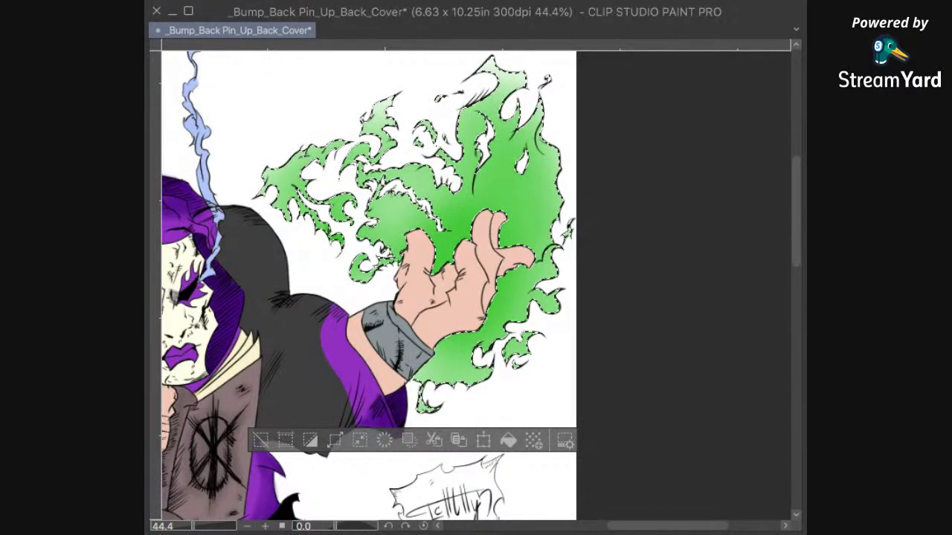
pyautogui.hotkey('ctrl', 'd')
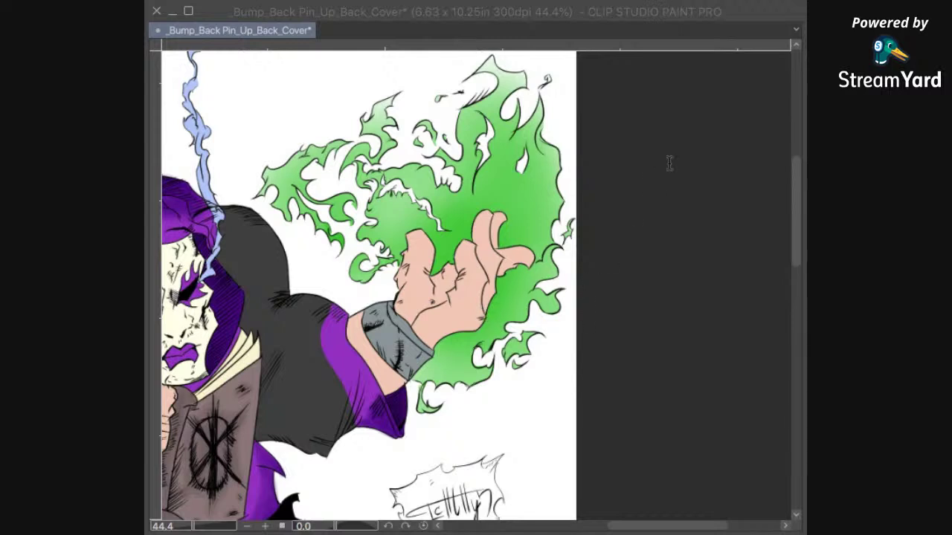
# Step: Try several large soft airbrush strokes over the raised hand, undoing each one
pyautogui.click(483, 205)
pyautogui.click(750, 79)
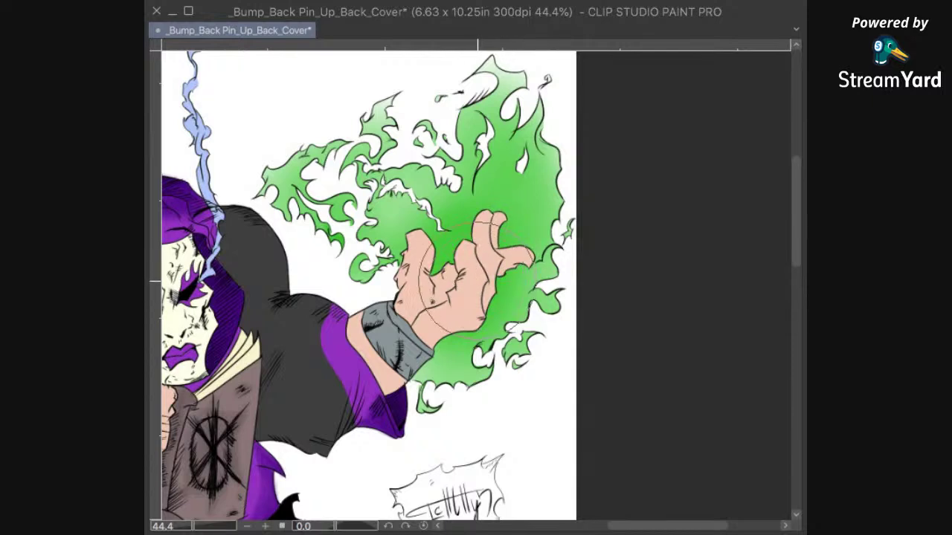
pyautogui.moveTo(444, 292); pyautogui.dragTo(464, 276)
pyautogui.hotkey('ctrl', 'z')
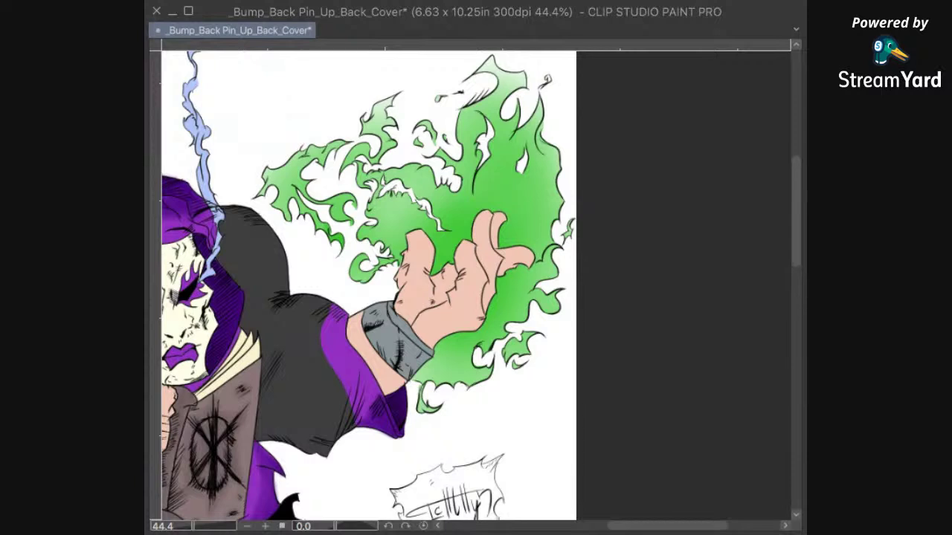
pyautogui.moveTo(464, 253)
pyautogui.mouseDown()
pyautogui.moveTo(442, 294)
pyautogui.moveTo(467, 259)
pyautogui.moveTo(413, 297)
pyautogui.moveTo(422, 345)
pyautogui.mouseUp()
pyautogui.hotkey('ctrl', 'z')
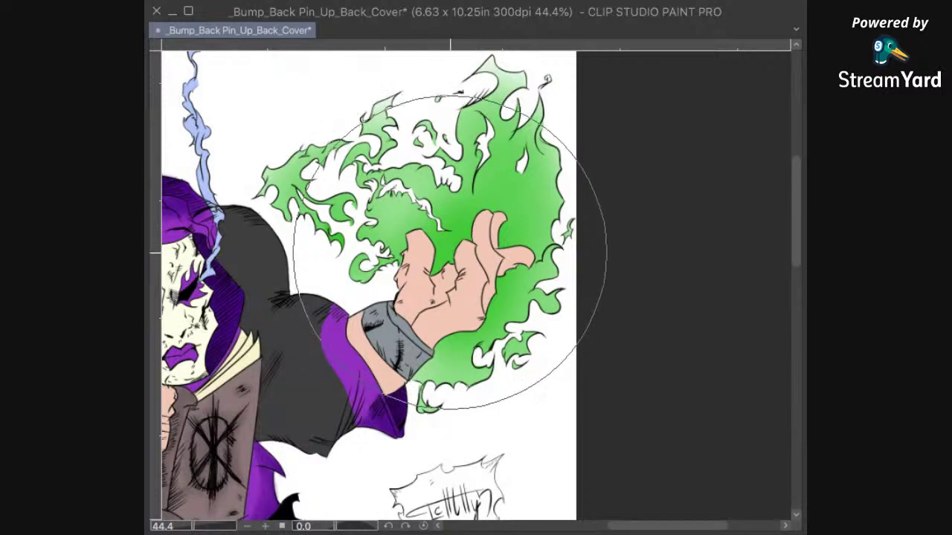
pyautogui.moveTo(447, 278)
pyautogui.mouseDown()
pyautogui.moveTo(456, 287)
pyautogui.moveTo(446, 316)
pyautogui.mouseUp()
pyautogui.hotkey('ctrl', 'z')
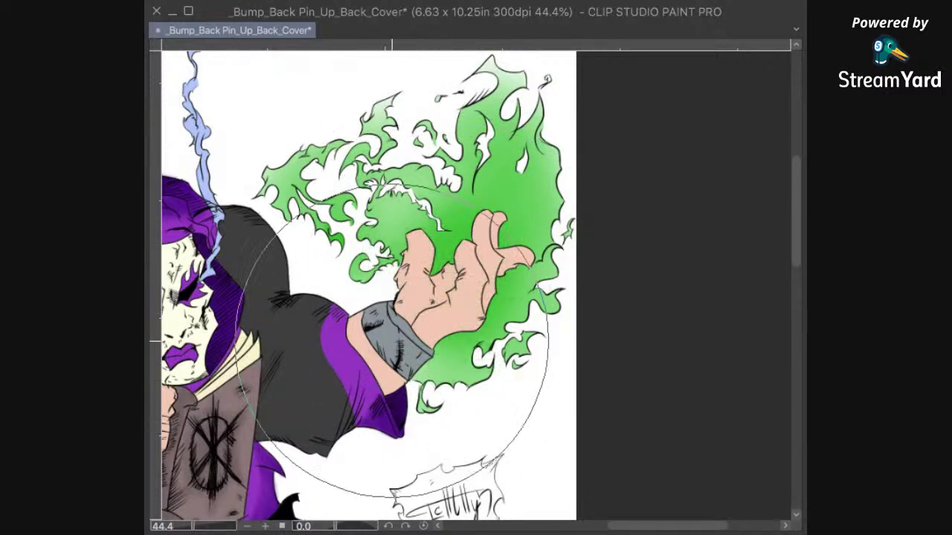
# Step: Airbrush a soft green glow over the palm and fingers of the raised hand
pyautogui.moveTo(452, 283)
pyautogui.mouseDown()
pyautogui.moveTo(420, 304)
pyautogui.moveTo(510, 250)
pyautogui.mouseUp()
pyautogui.scroll(-5, 510, 249)
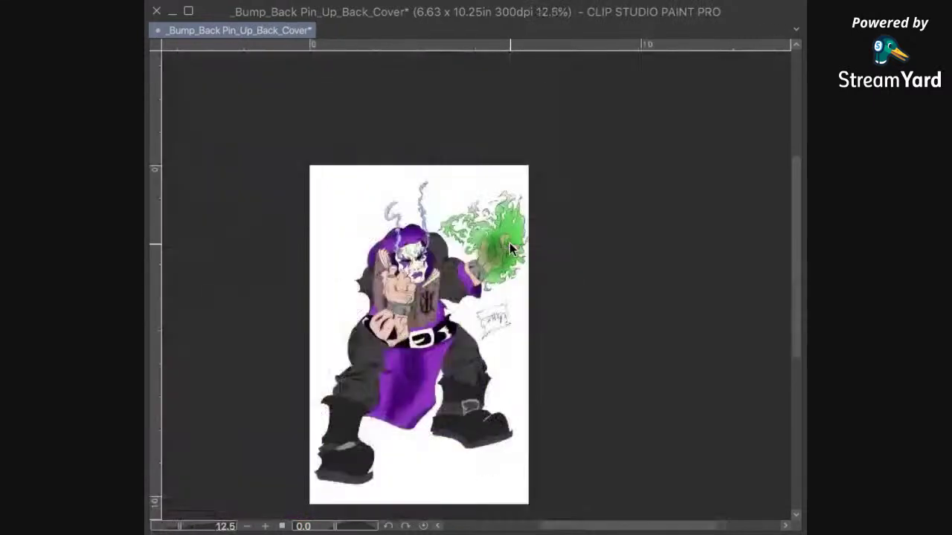
pyautogui.hotkey('ctrl', '0')
pyautogui.scroll(1, 510, 249)
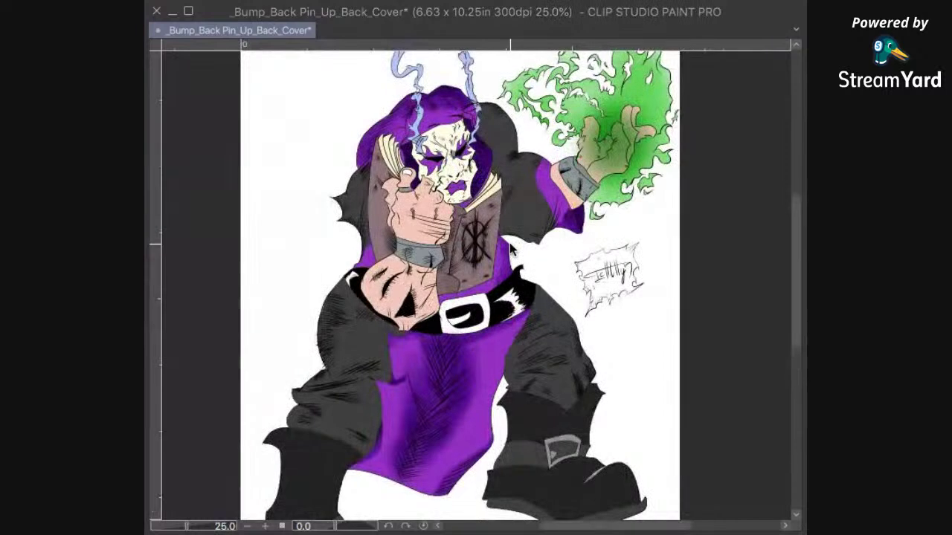
pyautogui.moveTo(648, 159); pyautogui.dragTo(632, 256)
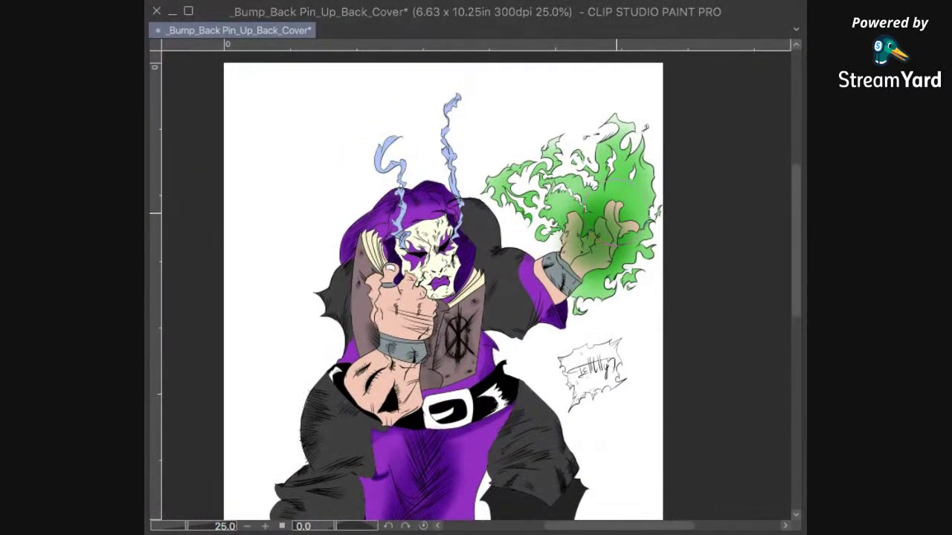
# Step: Reduce the airbrush size and deepen the green over the raised hand's fingers and palm
pyautogui.press('[')
pyautogui.press('[')
pyautogui.moveTo(604, 229)
pyautogui.mouseDown()
pyautogui.moveTo(591, 208)
pyautogui.moveTo(606, 236)
pyautogui.mouseUp()
pyautogui.moveTo(630, 205); pyautogui.dragTo(615, 208)
pyautogui.moveTo(615, 254); pyautogui.dragTo(594, 274)
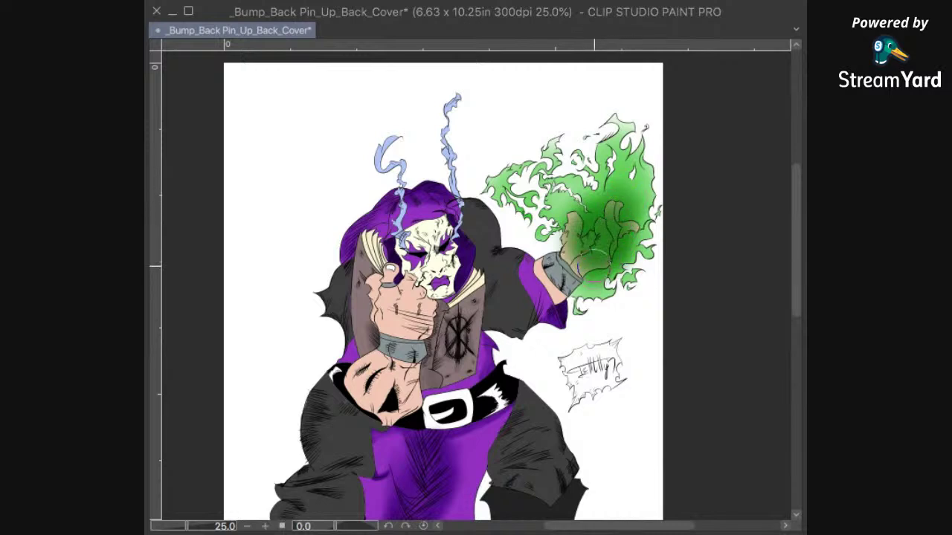
pyautogui.moveTo(589, 240)
pyautogui.mouseDown()
pyautogui.moveTo(570, 255)
pyautogui.moveTo(614, 251)
pyautogui.moveTo(584, 229)
pyautogui.moveTo(601, 238)
pyautogui.mouseUp()
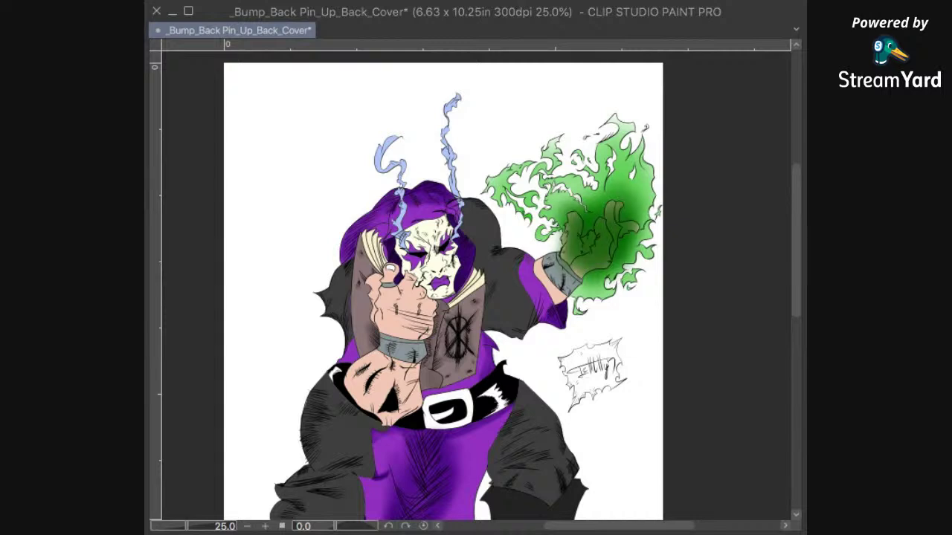
# Step: Try a brighter, light-yellow blend of the glow on the raised hand, check the whole page and revert it
pyautogui.hotkey('ctrl', 'z')
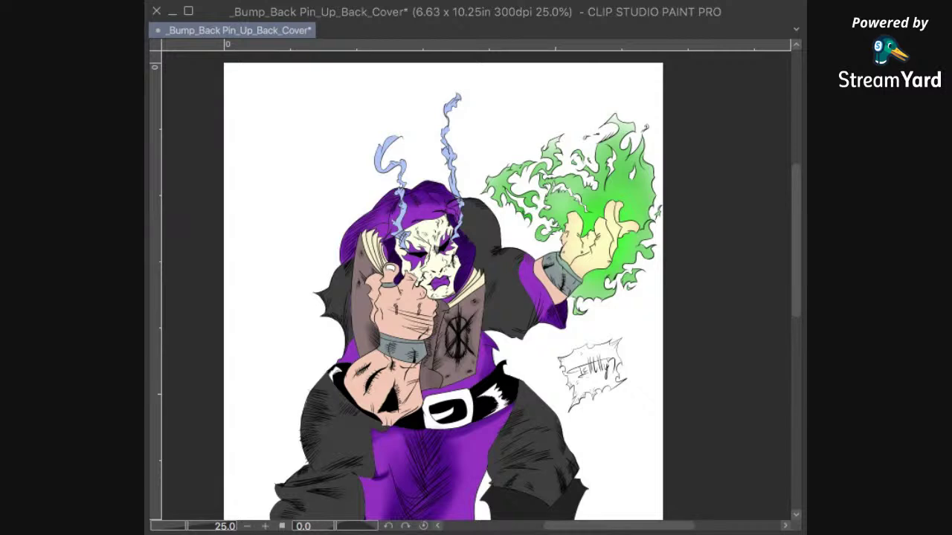
pyautogui.hotkey('ctrl', '-')
pyautogui.hotkey('ctrl', '-')
pyautogui.hotkey('ctrl', '-')
pyautogui.hotkey('ctrl', '-')
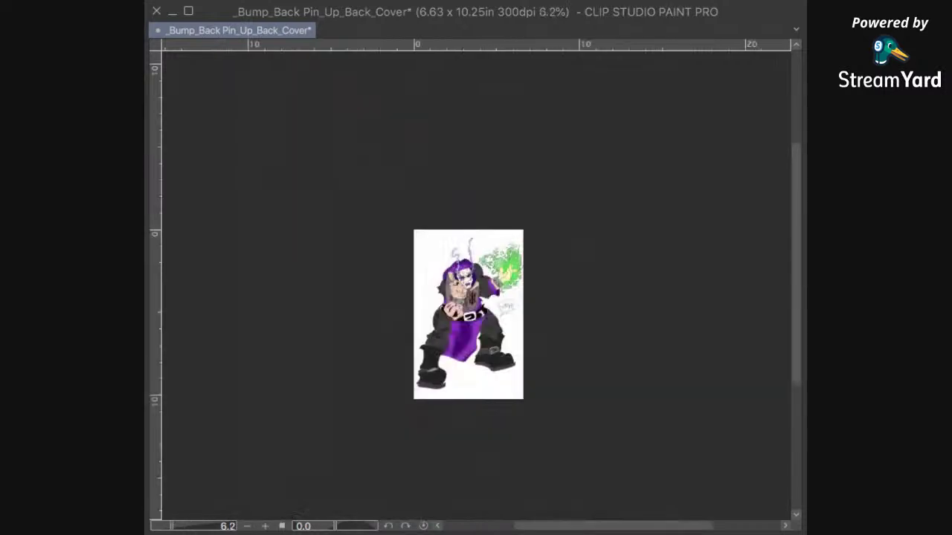
pyautogui.hotkey('ctrl', '0')
pyautogui.hotkey('ctrl', 'z')
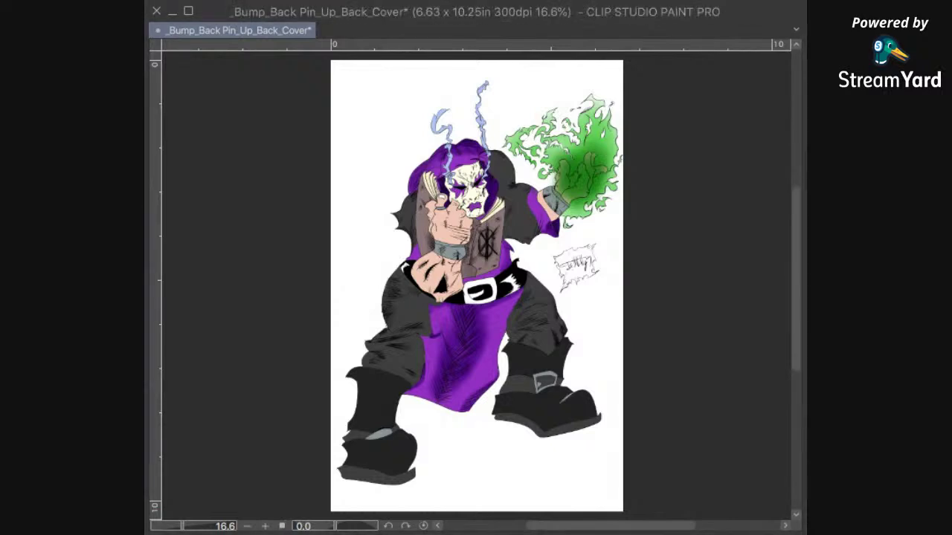
# Step: Spread the soft green glow over the whole raised hand, the wristband's edge and the surrounding flames
pyautogui.moveTo(618, 292); pyautogui.dragTo(563, 309)
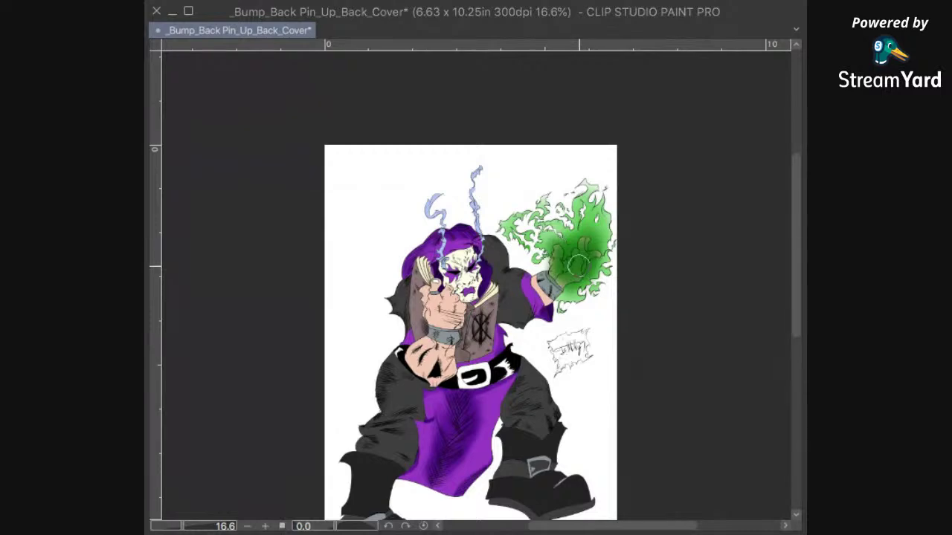
pyautogui.scroll(4, 578, 264)
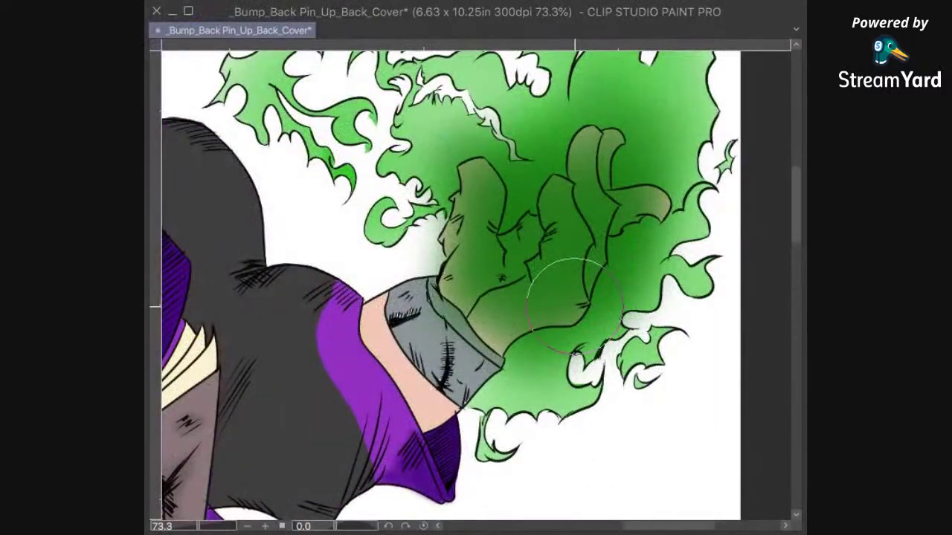
pyautogui.moveTo(527, 281)
pyautogui.mouseDown()
pyautogui.moveTo(491, 299)
pyautogui.moveTo(506, 321)
pyautogui.moveTo(488, 278)
pyautogui.moveTo(475, 293)
pyautogui.moveTo(476, 231)
pyautogui.mouseUp()
pyautogui.moveTo(589, 248); pyautogui.dragTo(592, 304)
pyautogui.moveTo(514, 290)
pyautogui.mouseDown()
pyautogui.moveTo(482, 236)
pyautogui.moveTo(495, 246)
pyautogui.mouseUp()
pyautogui.moveTo(573, 288)
pyautogui.mouseDown()
pyautogui.moveTo(622, 194)
pyautogui.moveTo(629, 244)
pyautogui.moveTo(616, 332)
pyautogui.moveTo(534, 388)
pyautogui.moveTo(525, 422)
pyautogui.moveTo(559, 406)
pyautogui.moveTo(501, 442)
pyautogui.mouseUp()
pyautogui.moveTo(619, 378); pyautogui.dragTo(641, 373)
pyautogui.moveTo(635, 301); pyautogui.dragTo(621, 443)
pyautogui.moveTo(675, 380)
pyautogui.mouseDown()
pyautogui.moveTo(678, 340)
pyautogui.moveTo(632, 349)
pyautogui.moveTo(666, 241)
pyautogui.moveTo(470, 284)
pyautogui.mouseUp()
pyautogui.moveTo(471, 382); pyautogui.dragTo(560, 377)
pyautogui.moveTo(539, 342); pyautogui.dragTo(542, 310)
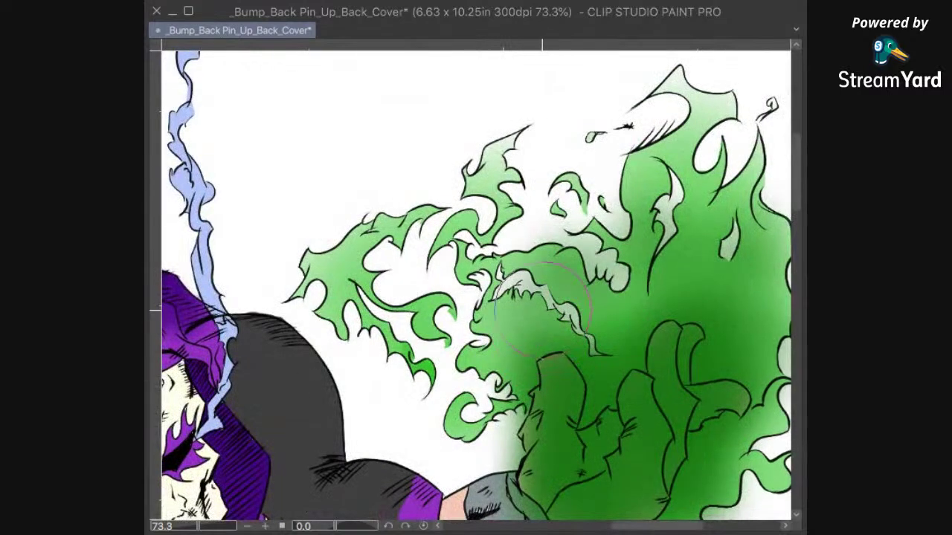
pyautogui.hotkey('ctrl', '0')
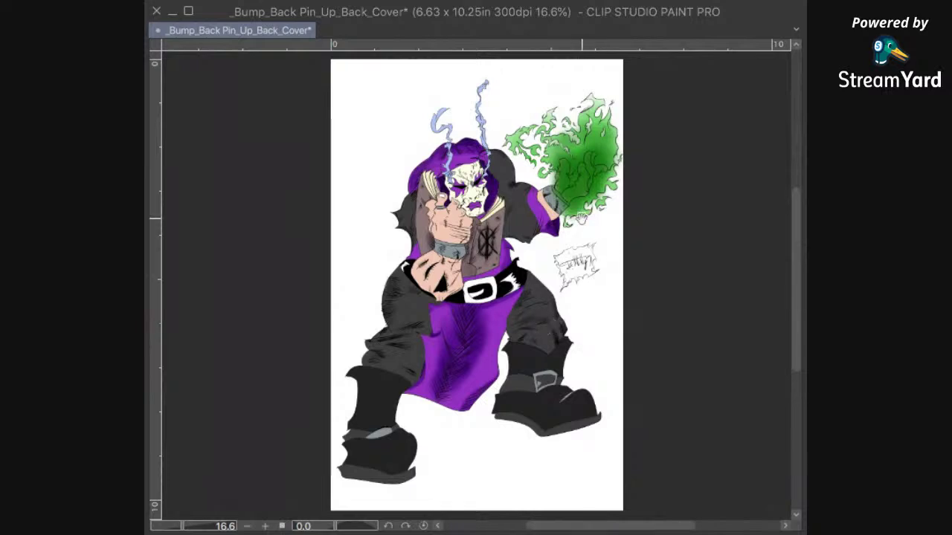
pyautogui.moveTo(594, 225); pyautogui.dragTo(589, 333)
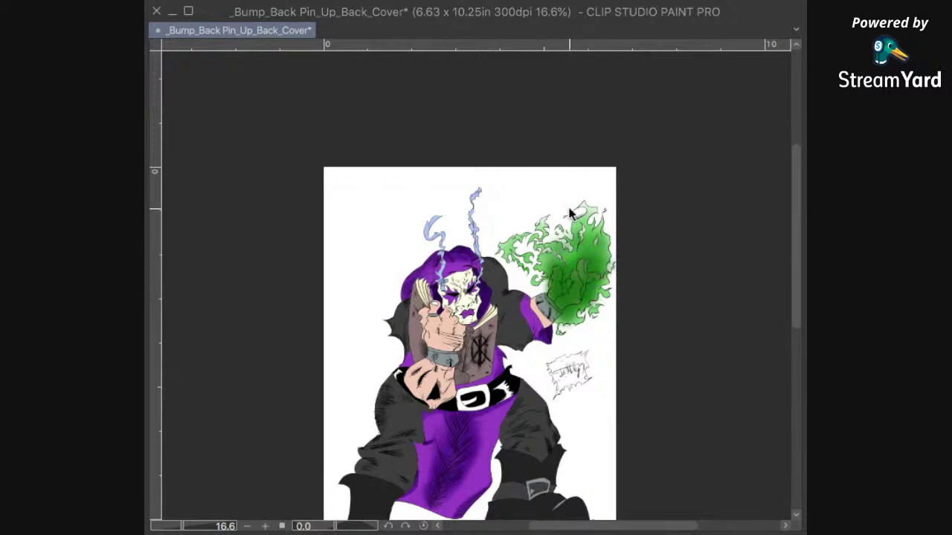
pyautogui.scroll(-3, 569, 214)
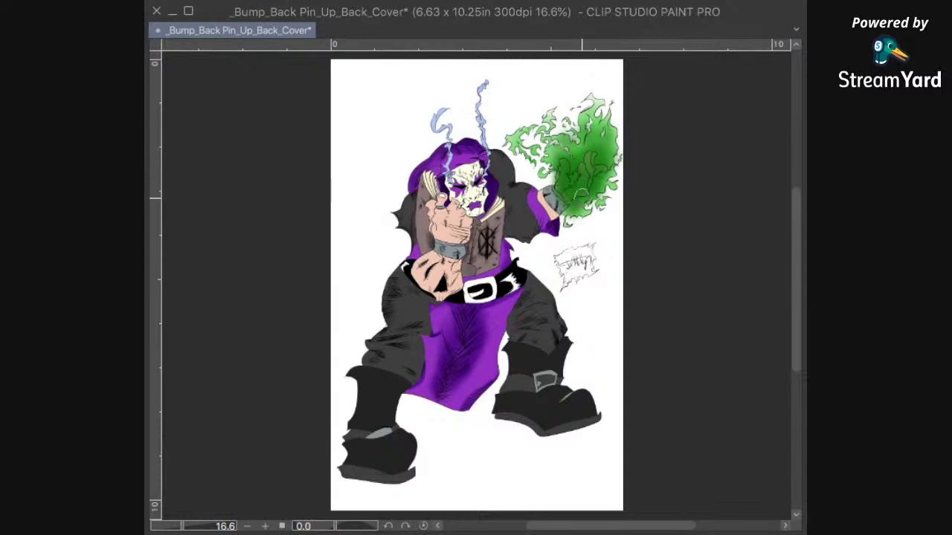
# Step: Try skin-coloured dabs with a textured round brush on the glowing palm and undo them
pyautogui.scroll(5, 580, 174)
pyautogui.moveTo(568, 172)
pyautogui.mouseDown()
pyautogui.moveTo(569, 184)
pyautogui.moveTo(561, 181)
pyautogui.mouseUp()
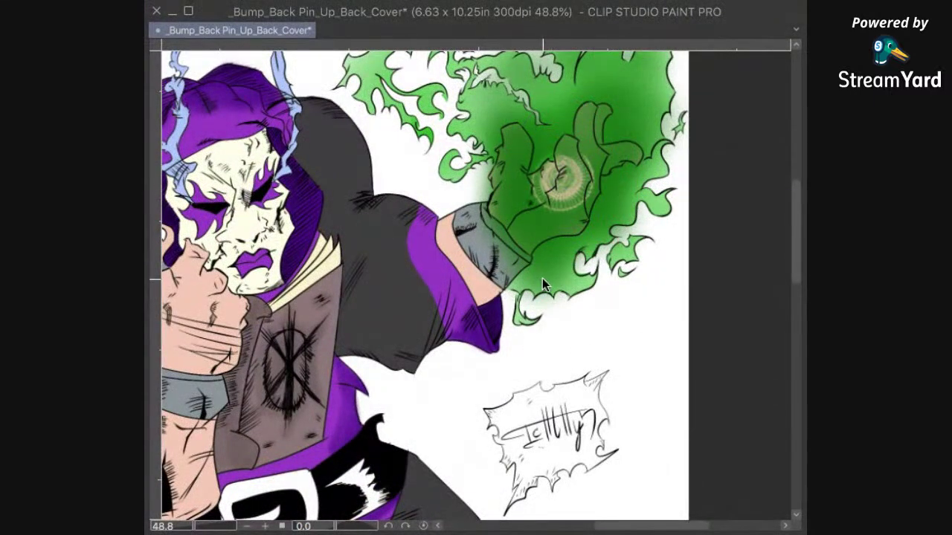
pyautogui.press('super+z')
pyautogui.moveTo(550, 177); pyautogui.dragTo(558, 160)
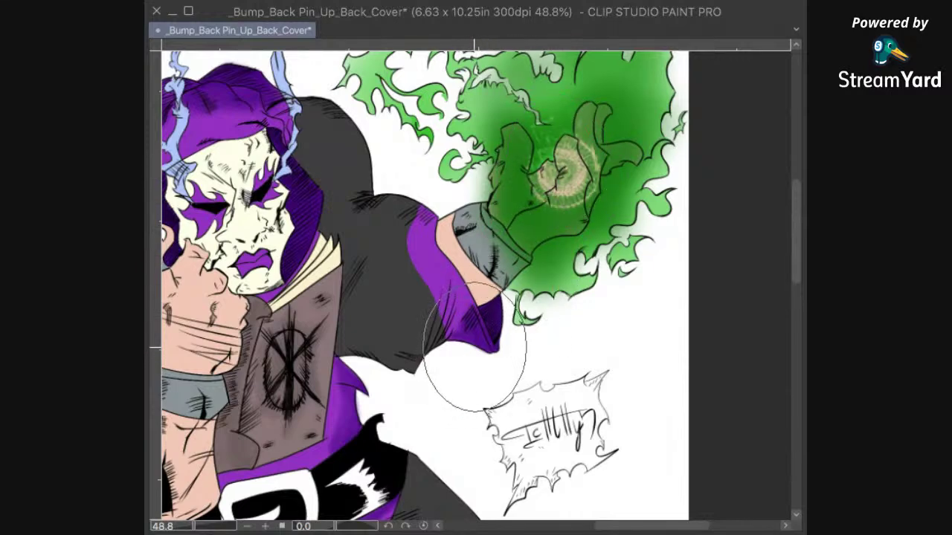
pyautogui.hotkey('ctrl', 'z')
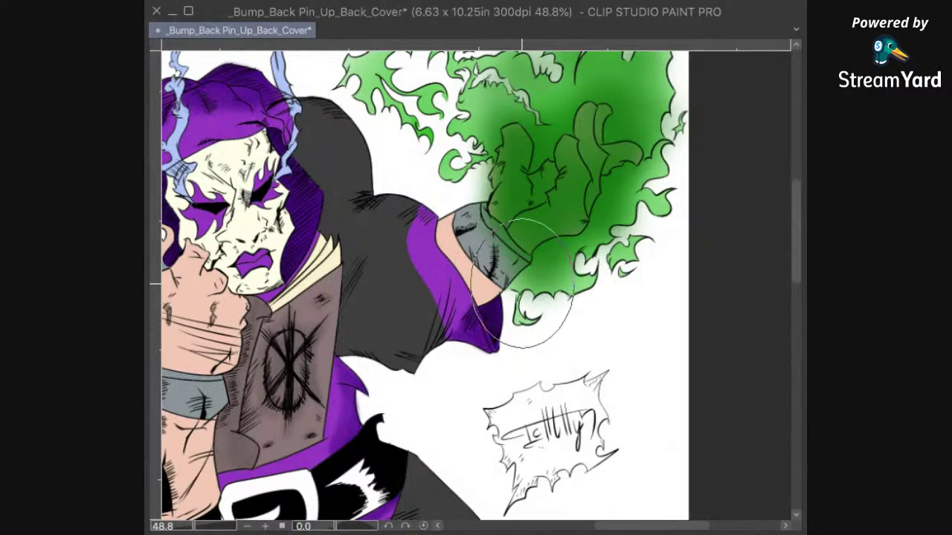
# Step: Try fainter textured dabs on the glowing palm, and a large textured green disc around the raised hand
pyautogui.moveTo(548, 194); pyautogui.dragTo(548, 200)
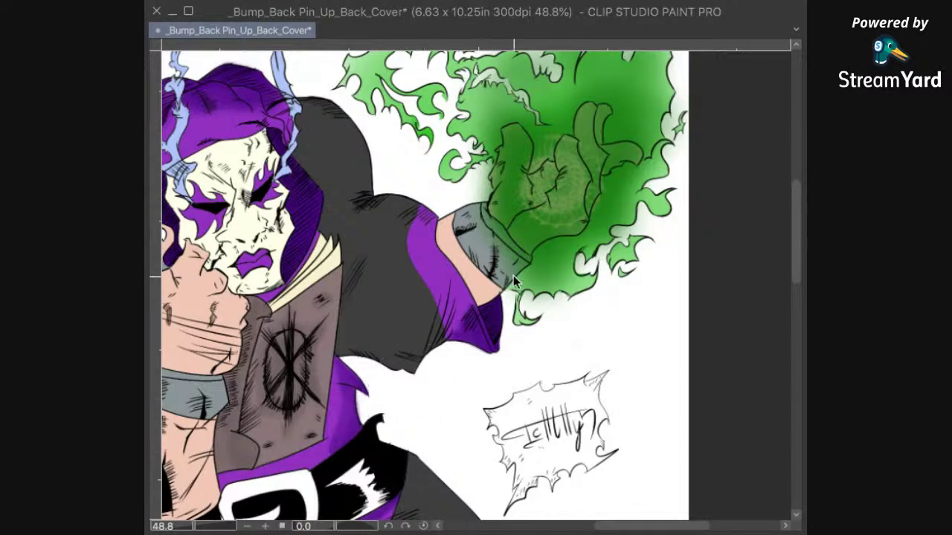
pyautogui.moveTo(555, 186); pyautogui.dragTo(578, 167)
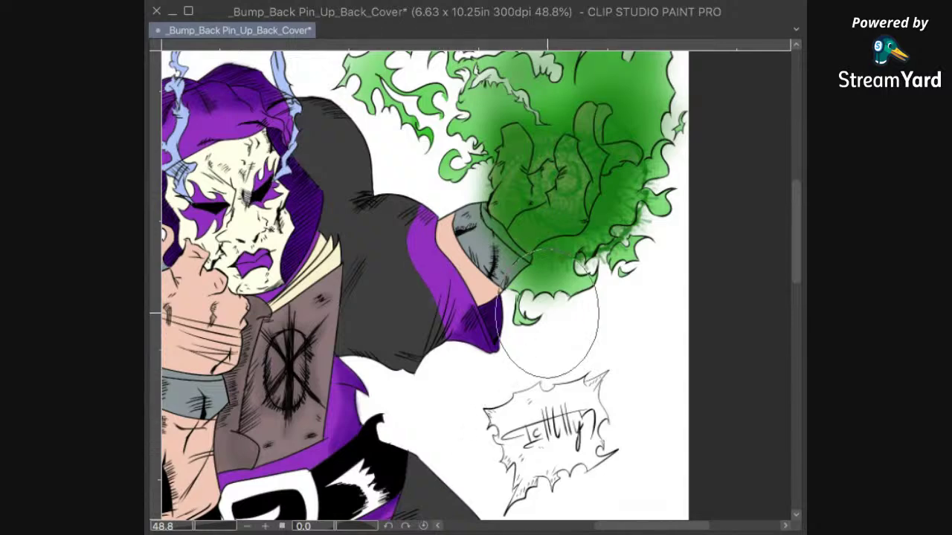
pyautogui.press('super+z')
pyautogui.moveTo(547, 314); pyautogui.dragTo(551, 376)
pyautogui.moveTo(547, 251)
pyautogui.mouseDown()
pyautogui.moveTo(575, 259)
pyautogui.moveTo(583, 232)
pyautogui.moveTo(568, 222)
pyautogui.moveTo(534, 226)
pyautogui.moveTo(531, 255)
pyautogui.moveTo(557, 281)
pyautogui.moveTo(590, 274)
pyautogui.moveTo(598, 222)
pyautogui.moveTo(572, 233)
pyautogui.moveTo(546, 296)
pyautogui.moveTo(590, 252)
pyautogui.moveTo(561, 214)
pyautogui.moveTo(528, 254)
pyautogui.mouseUp()
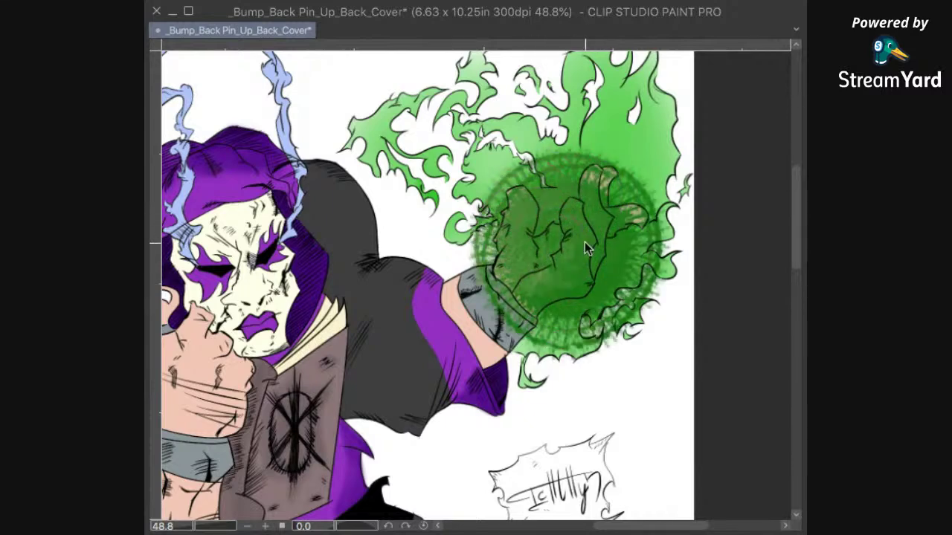
pyautogui.scroll(-3, 584, 241)
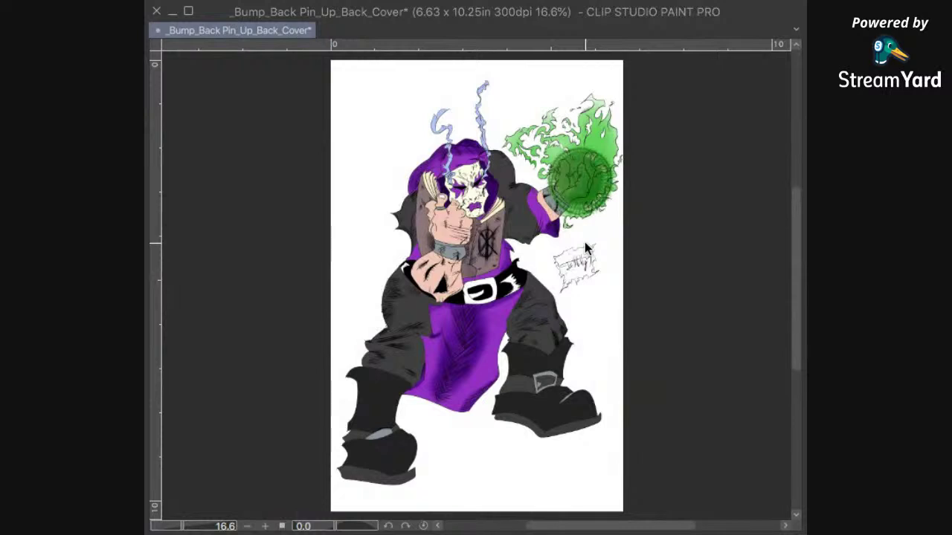
# Step: Undo the textured disc and all the green glow painted over the raised hand and wrist
pyautogui.press('super+z')
pyautogui.press('super+y')
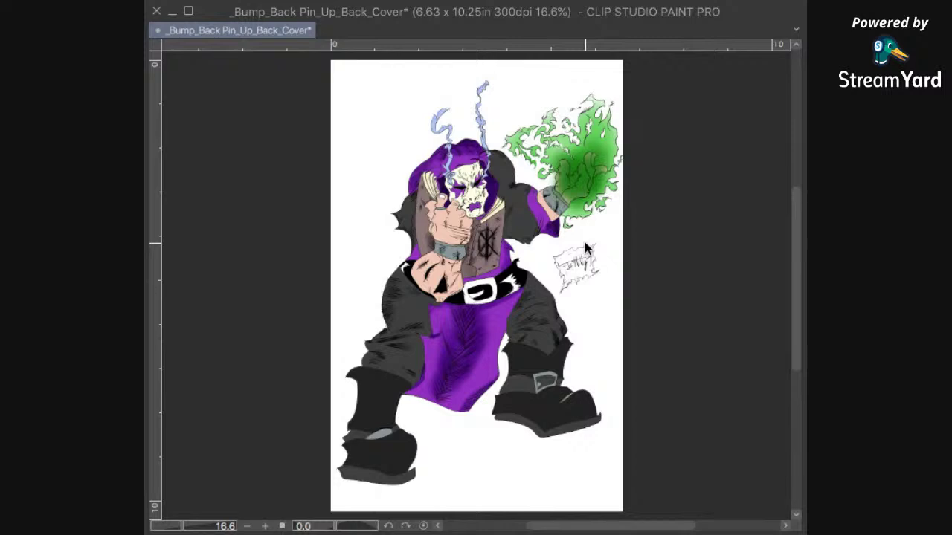
pyautogui.hotkey('ctrl', 'z')
pyautogui.hotkey('ctrl', 'z')
pyautogui.hotkey('ctrl', 'z')
pyautogui.hotkey('ctrl', 'z')
pyautogui.hotkey('ctrl', 'z')
pyautogui.hotkey('ctrl', 'z')
pyautogui.hotkey('ctrl', 'z')
pyautogui.hotkey('ctrl', 'z')
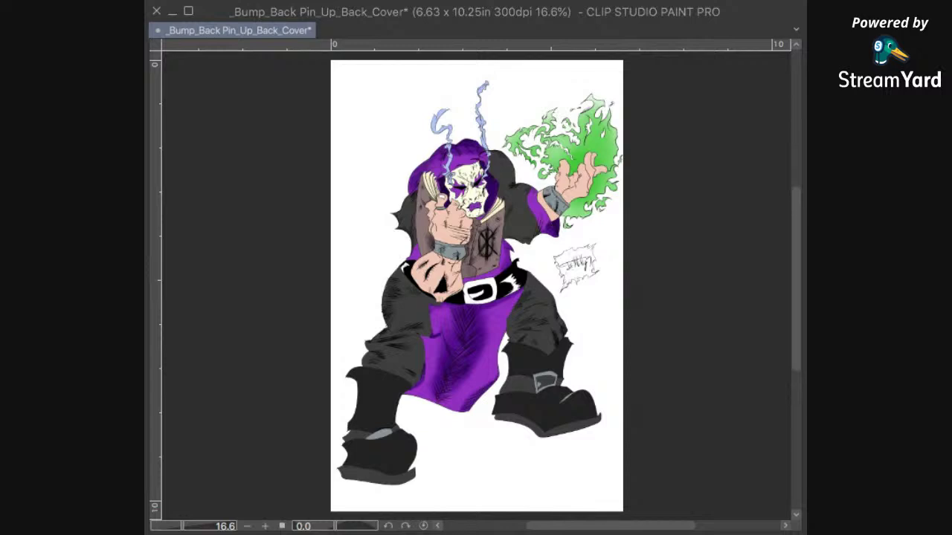
# Step: Try a soft green airbrush glow over the raised palm and textured dabs on top of it
pyautogui.moveTo(579, 178); pyautogui.dragTo(584, 175)
pyautogui.hotkey('ctrl', 'z')
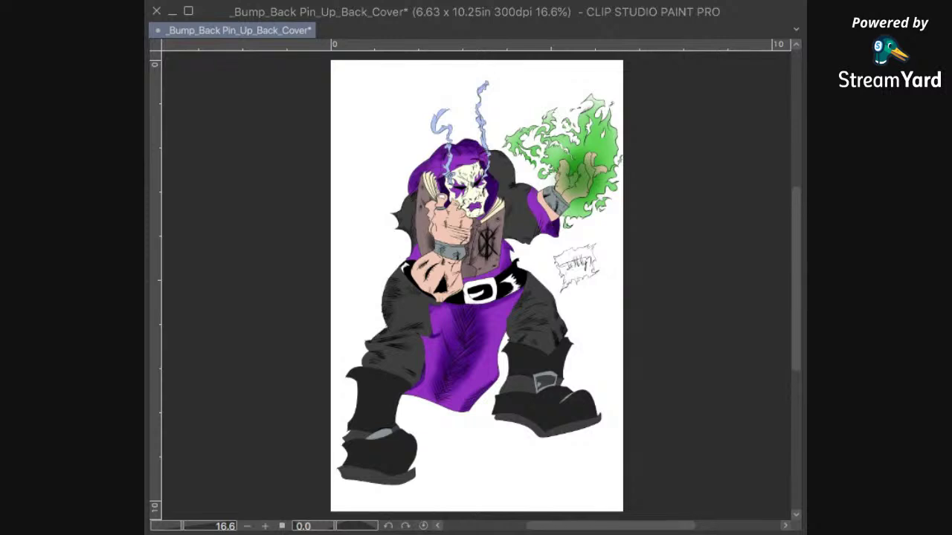
pyautogui.scroll(4, 595, 167)
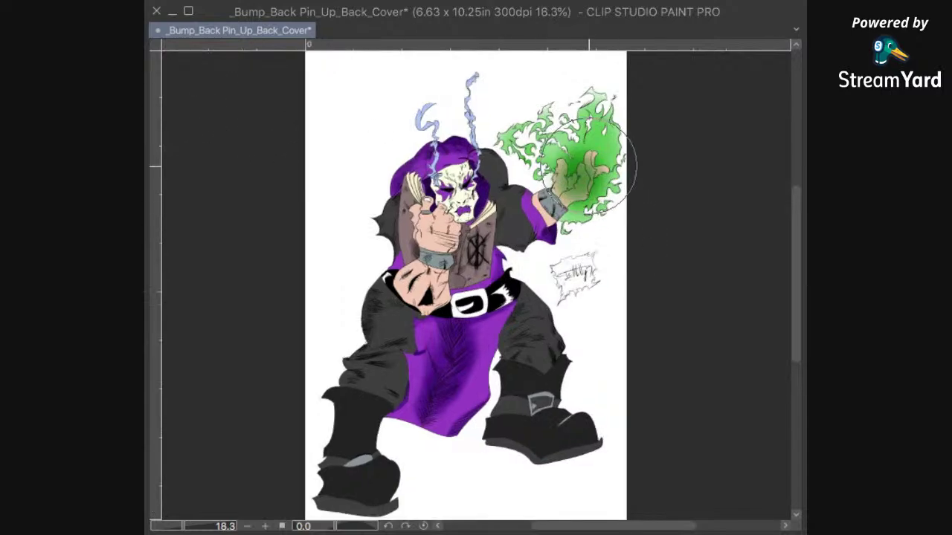
pyautogui.scroll(5, 627, 192)
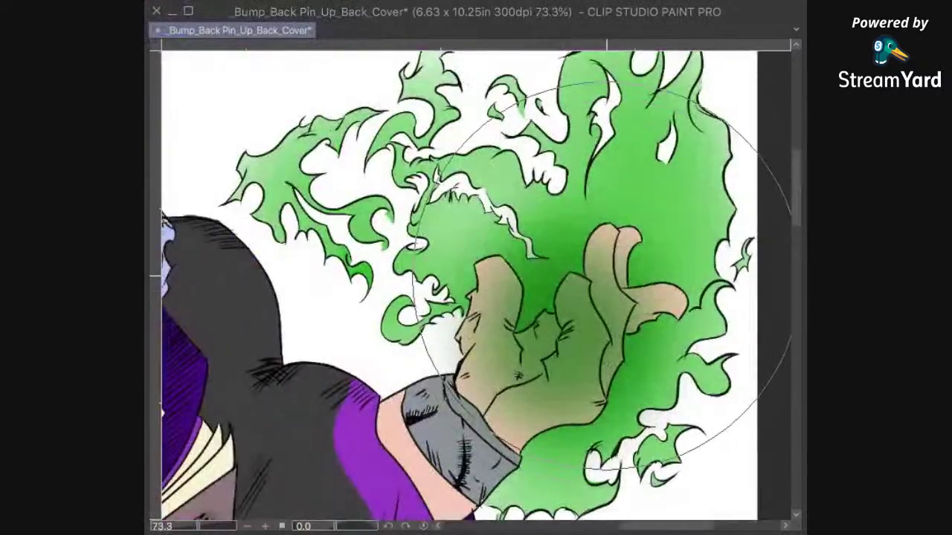
pyautogui.press('b')
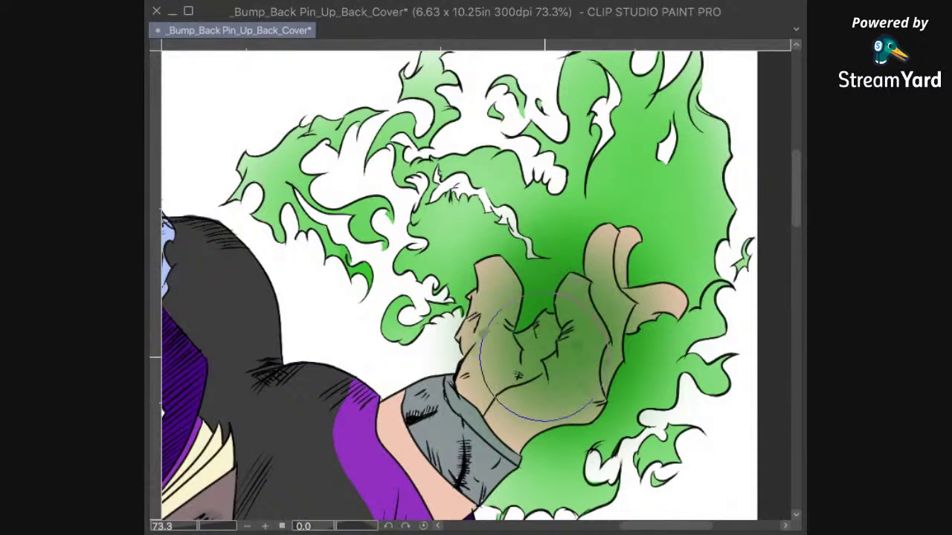
pyautogui.moveTo(544, 356); pyautogui.dragTo(553, 362)
pyautogui.hotkey('ctrl', 'z')
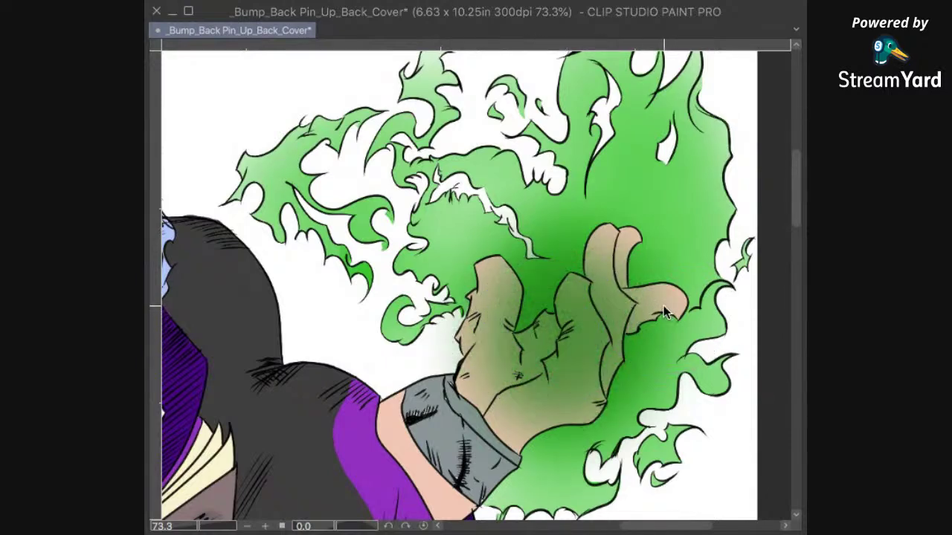
# Step: Try textured dark green dabs on the tall flames above the fingers with a smaller brush, and undo them
pyautogui.press('[')
pyautogui.press('[')
pyautogui.press('[')
pyautogui.moveTo(702, 142)
pyautogui.mouseDown()
pyautogui.moveTo(678, 194)
pyautogui.moveTo(694, 286)
pyautogui.moveTo(700, 267)
pyautogui.moveTo(669, 261)
pyautogui.mouseUp()
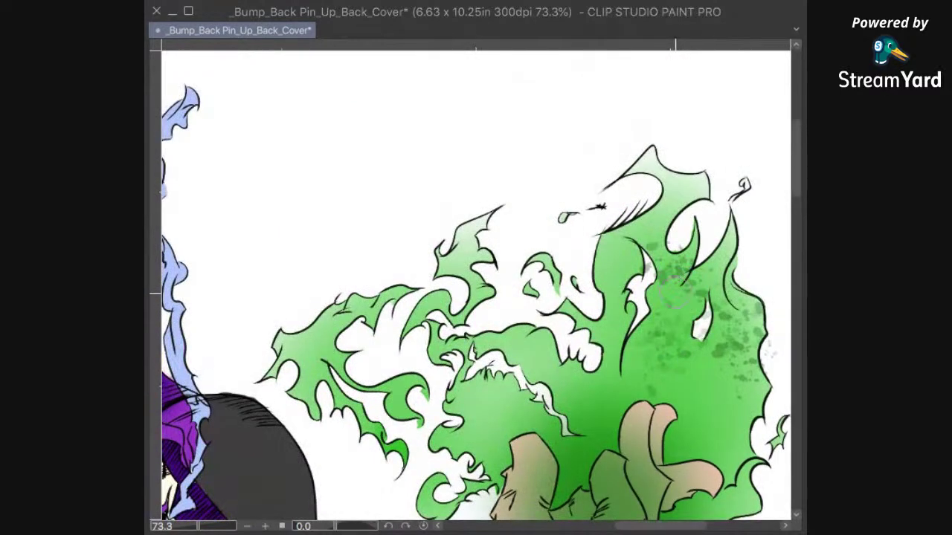
pyautogui.hotkey('ctrl', 'z')
pyautogui.hotkey('ctrl', 'z')
pyautogui.hotkey('ctrl', 'z')
pyautogui.hotkey('ctrl', 'z')
pyautogui.hotkey('ctrl', 'z')
pyautogui.hotkey('ctrl', 'z')
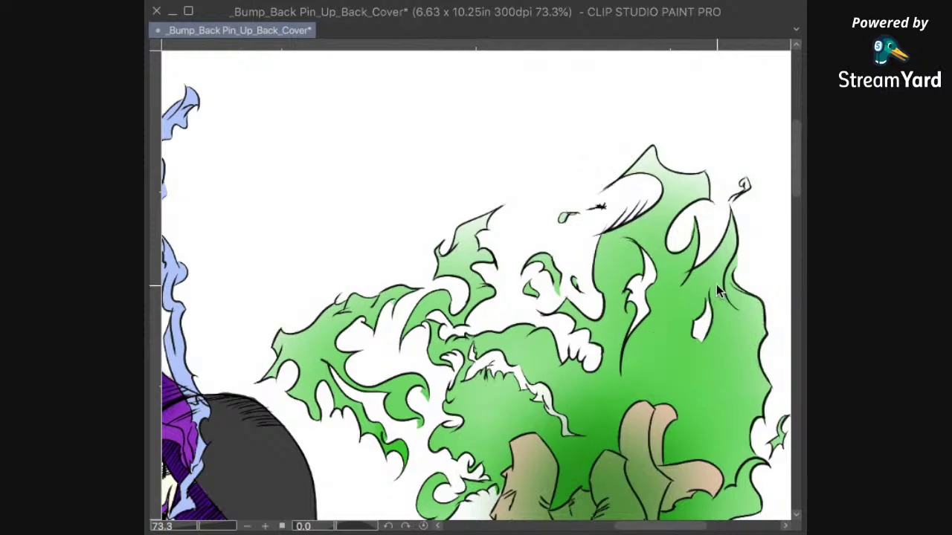
# Step: With the flames selected and the palm's green glow removed, dab a darker green texture onto the flames around the hand
pyautogui.moveTo(732, 225); pyautogui.dragTo(658, 114)
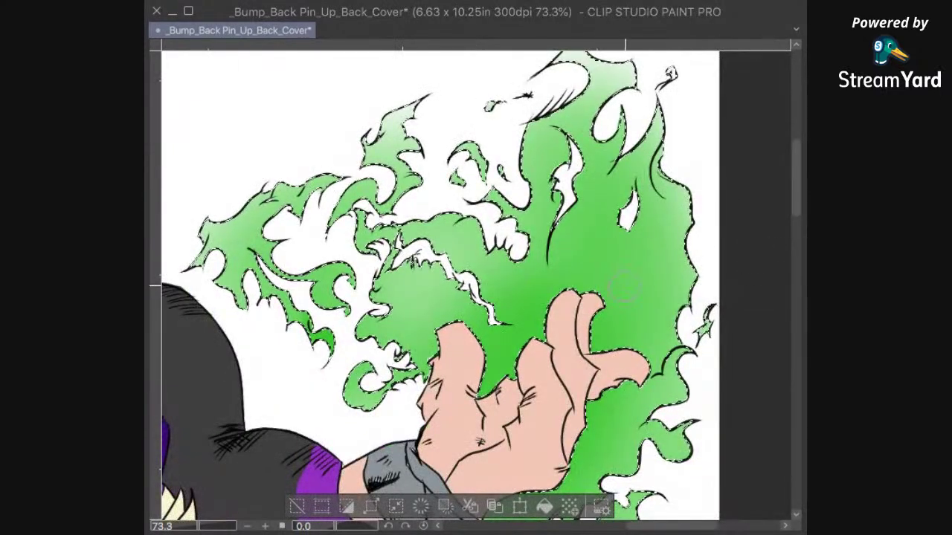
pyautogui.scroll(-2, 645, 233)
pyautogui.hotkey('ctrl', '-')
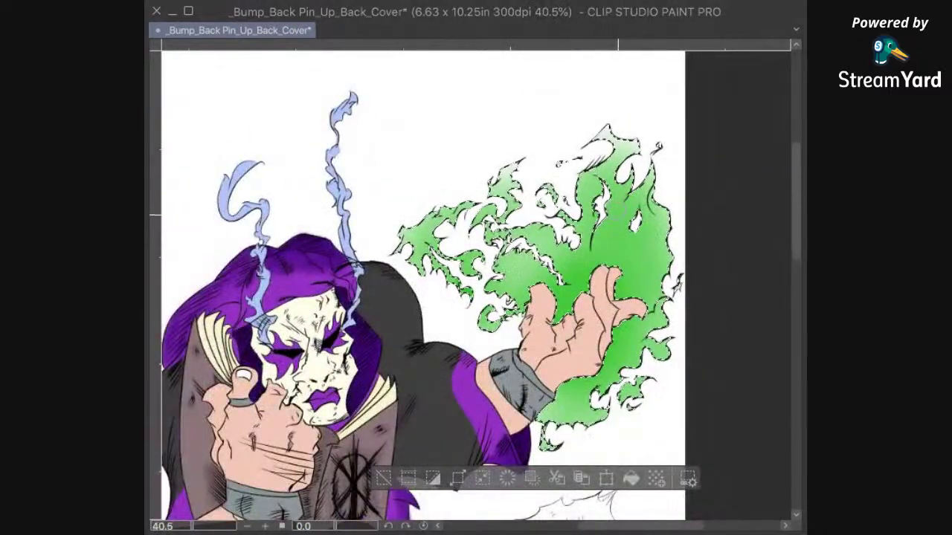
pyautogui.press(']')
pyautogui.moveTo(632, 262)
pyautogui.mouseDown()
pyautogui.moveTo(648, 229)
pyautogui.moveTo(642, 257)
pyautogui.moveTo(612, 263)
pyautogui.moveTo(610, 252)
pyautogui.mouseUp()
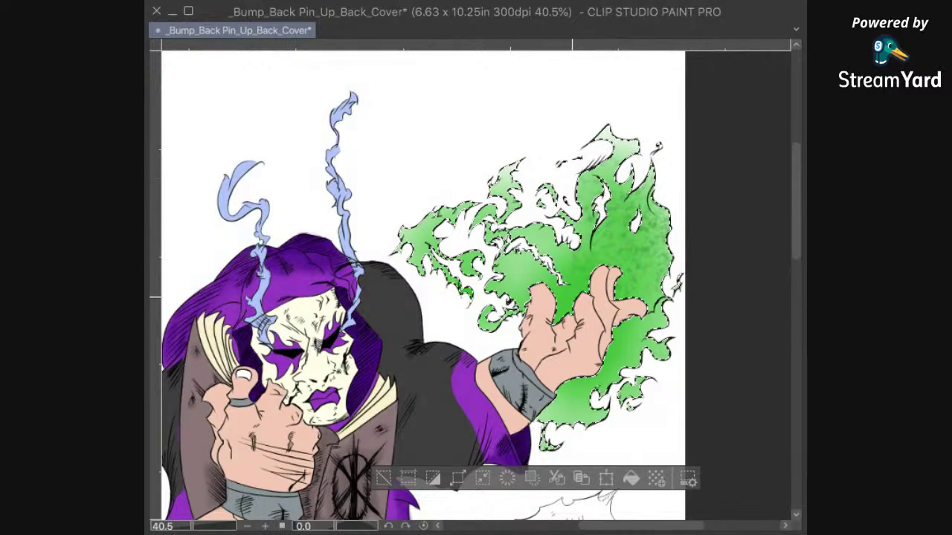
pyautogui.moveTo(571, 297); pyautogui.dragTo(656, 286)
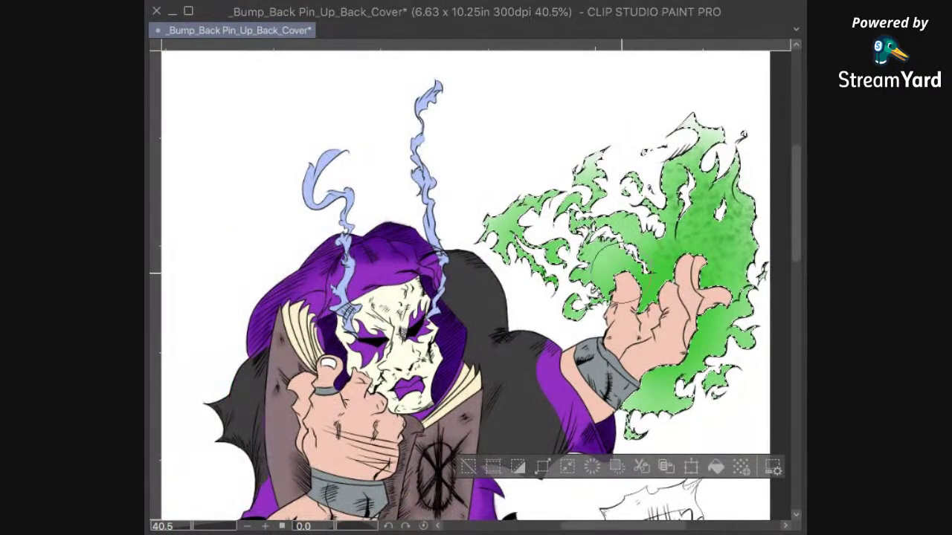
pyautogui.moveTo(701, 341)
pyautogui.mouseDown()
pyautogui.moveTo(662, 310)
pyautogui.moveTo(671, 289)
pyautogui.moveTo(639, 282)
pyautogui.moveTo(629, 324)
pyautogui.moveTo(636, 376)
pyautogui.moveTo(652, 335)
pyautogui.mouseUp()
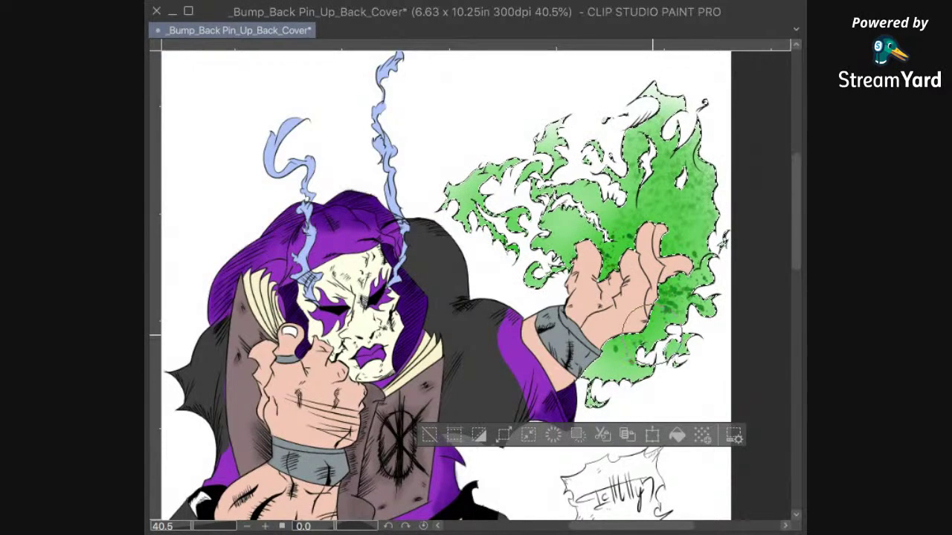
pyautogui.moveTo(666, 384)
pyautogui.mouseDown()
pyautogui.moveTo(672, 341)
pyautogui.moveTo(691, 356)
pyautogui.moveTo(641, 367)
pyautogui.mouseUp()
pyautogui.moveTo(616, 289)
pyautogui.mouseDown()
pyautogui.moveTo(640, 357)
pyautogui.moveTo(576, 294)
pyautogui.mouseUp()
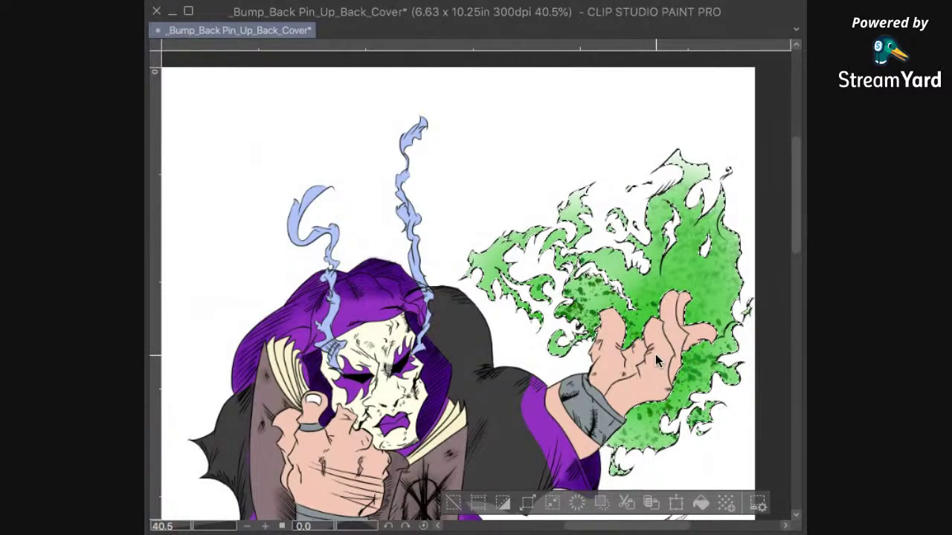
# Step: Extend the darker green mottled texture across the tall flames above the fingers and the flames beside the wrist
pyautogui.moveTo(715, 296); pyautogui.dragTo(723, 372)
pyautogui.moveTo(707, 332)
pyautogui.mouseDown()
pyautogui.moveTo(676, 317)
pyautogui.moveTo(650, 383)
pyautogui.mouseUp()
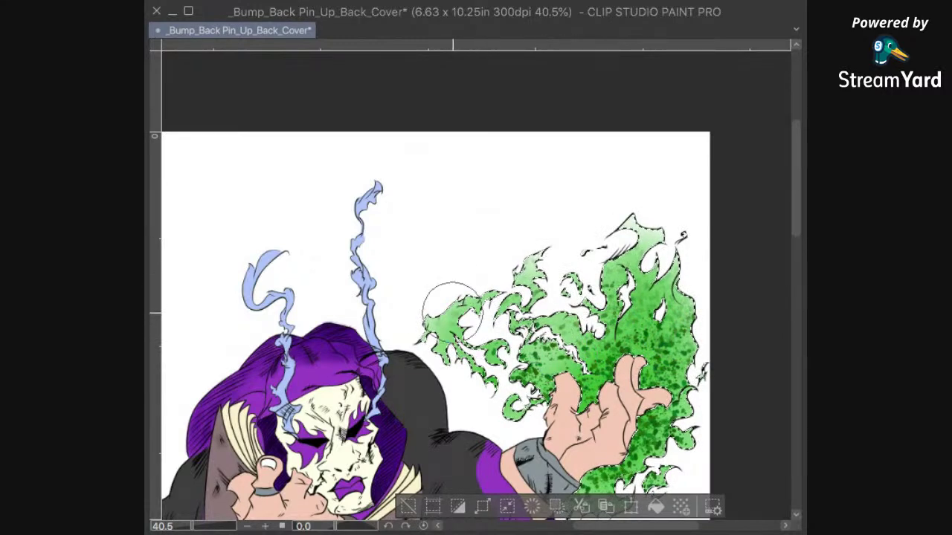
pyautogui.moveTo(627, 367); pyautogui.dragTo(531, 404)
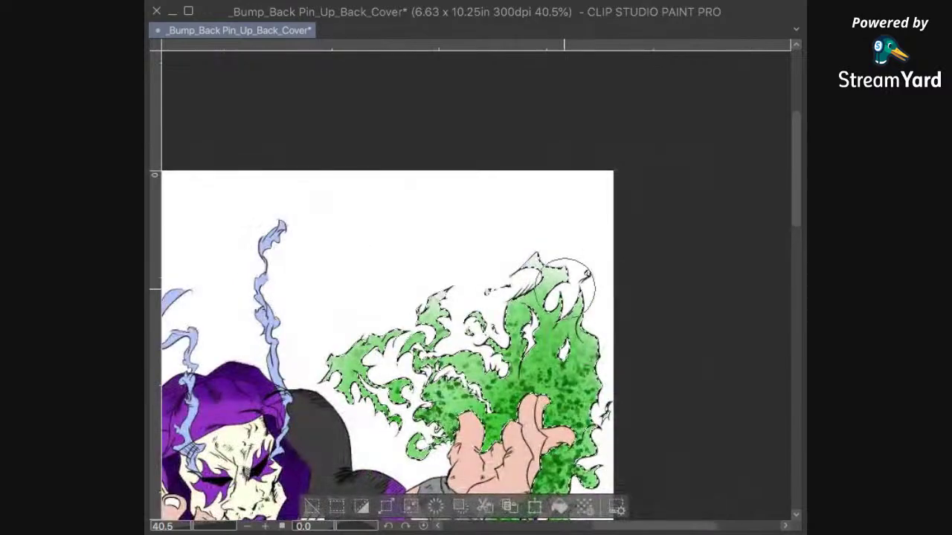
pyautogui.moveTo(569, 357); pyautogui.dragTo(571, 286)
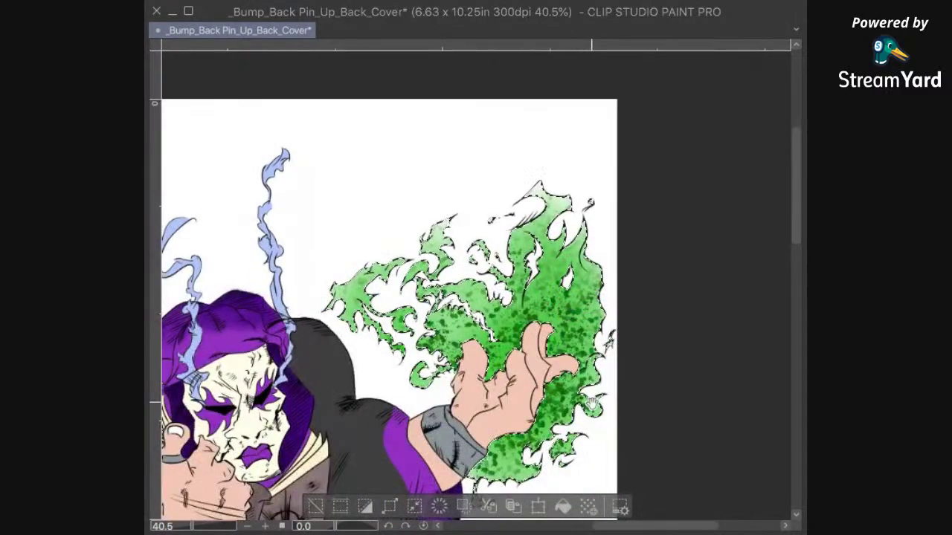
pyautogui.moveTo(620, 375); pyautogui.dragTo(611, 287)
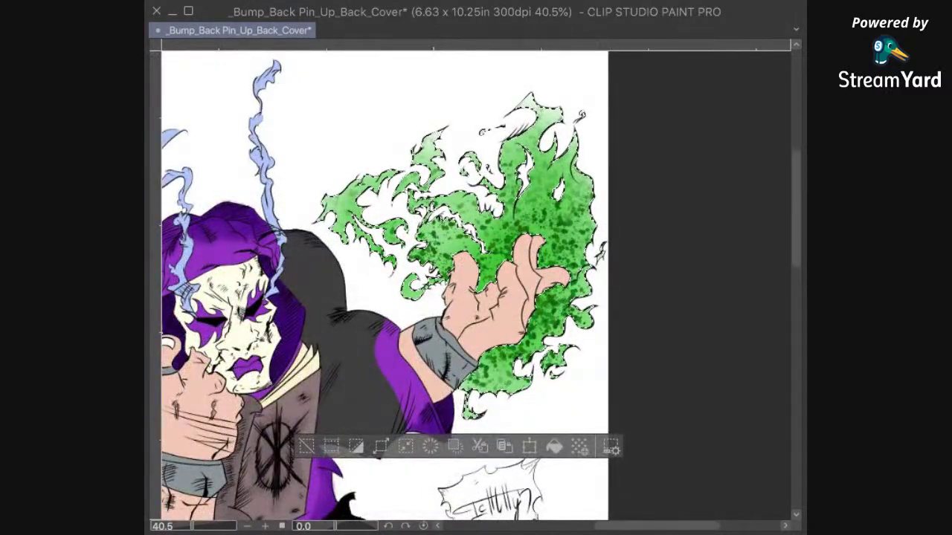
# Step: Add finer green speckles across the selected flames out to their tips, and deselect them
pyautogui.click(655, 166)
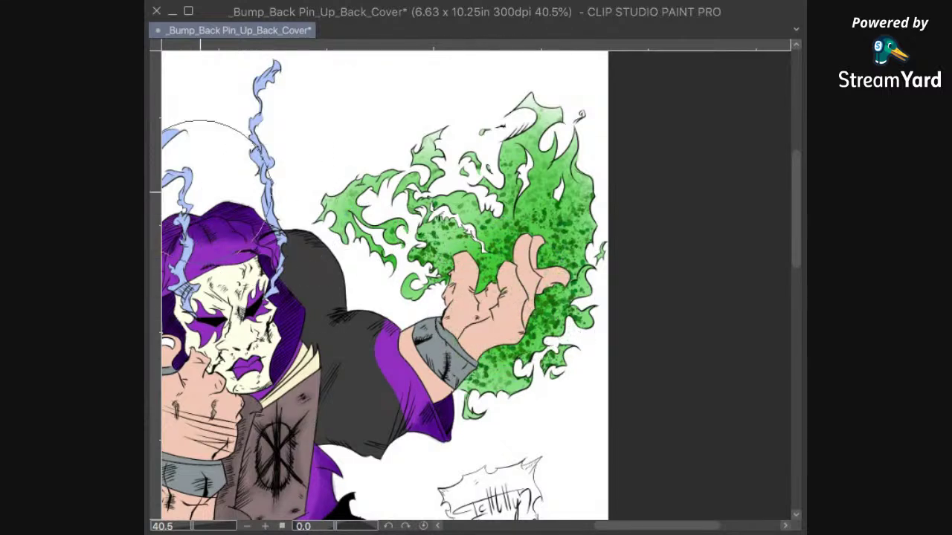
pyautogui.click(514, 255)
pyautogui.click(565, 313)
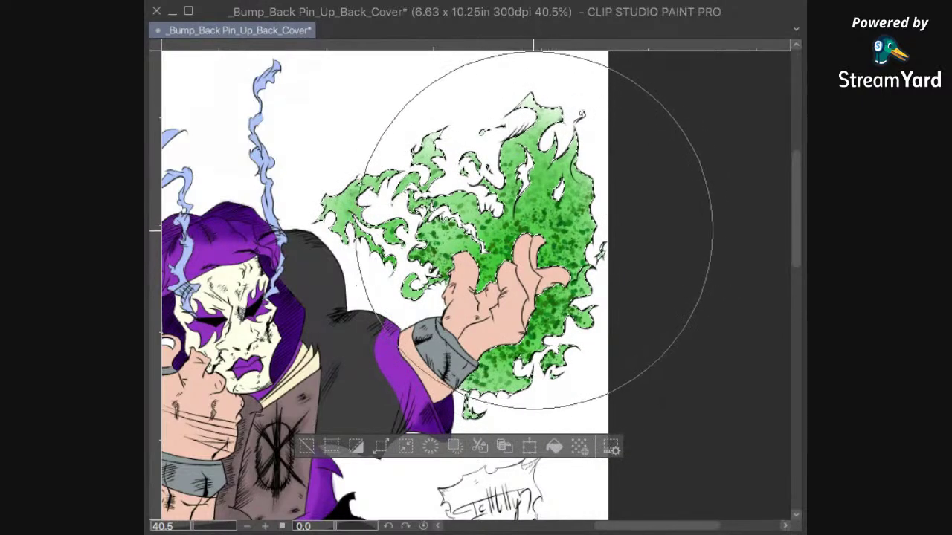
pyautogui.press('[')
pyautogui.press('[')
pyautogui.press('[')
pyautogui.press('[')
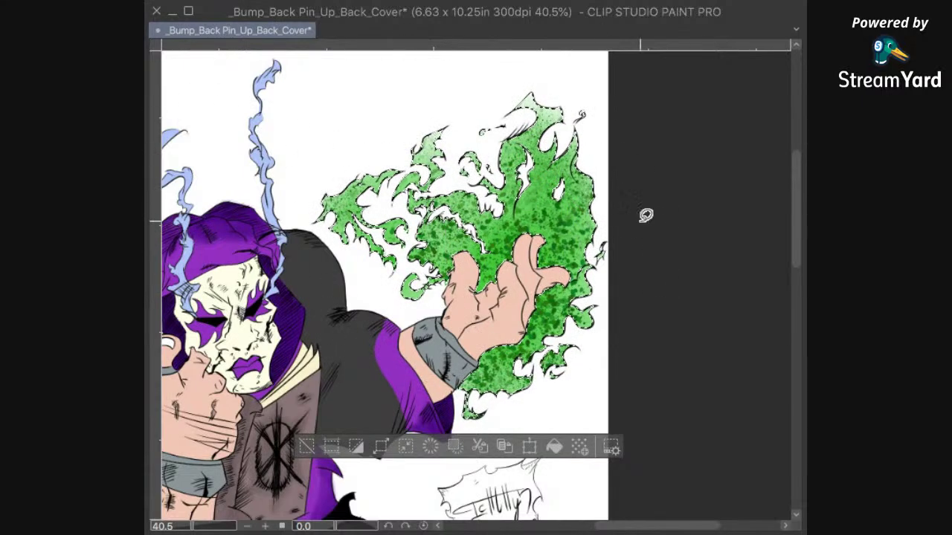
pyautogui.press('super+d')
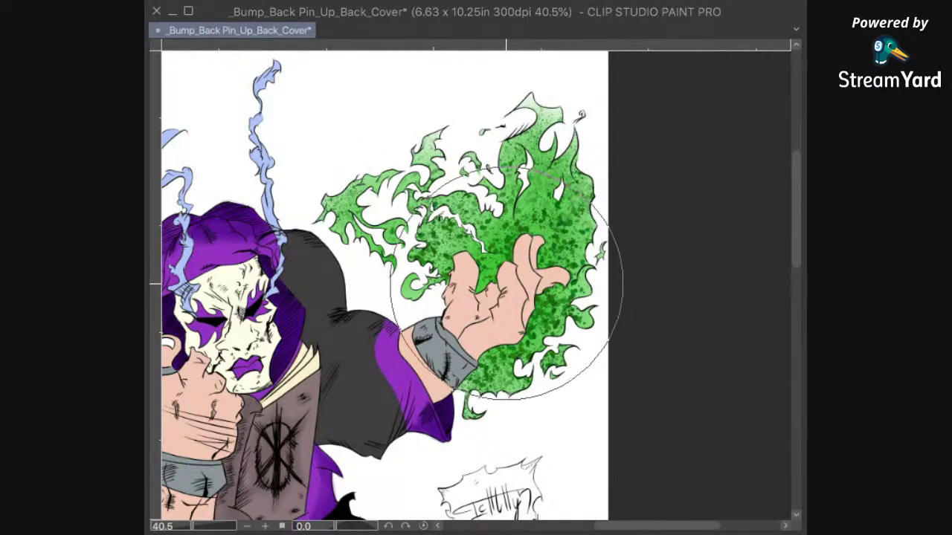
# Step: Try a dense dark green airbrush glow over the raised hand and fingers
pyautogui.moveTo(500, 283); pyautogui.dragTo(491, 303)
pyautogui.hotkey('ctrl', 'z')
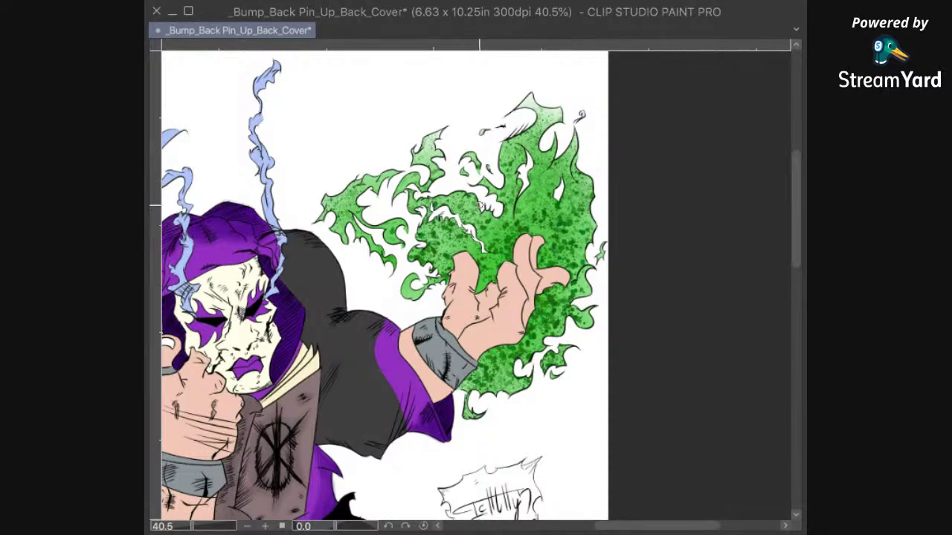
pyautogui.moveTo(503, 279)
pyautogui.mouseDown()
pyautogui.moveTo(510, 290)
pyautogui.moveTo(483, 305)
pyautogui.moveTo(513, 275)
pyautogui.moveTo(491, 268)
pyautogui.moveTo(513, 312)
pyautogui.moveTo(501, 295)
pyautogui.moveTo(522, 286)
pyautogui.moveTo(483, 286)
pyautogui.moveTo(538, 292)
pyautogui.moveTo(504, 325)
pyautogui.moveTo(506, 300)
pyautogui.mouseUp()
pyautogui.press('super+z')
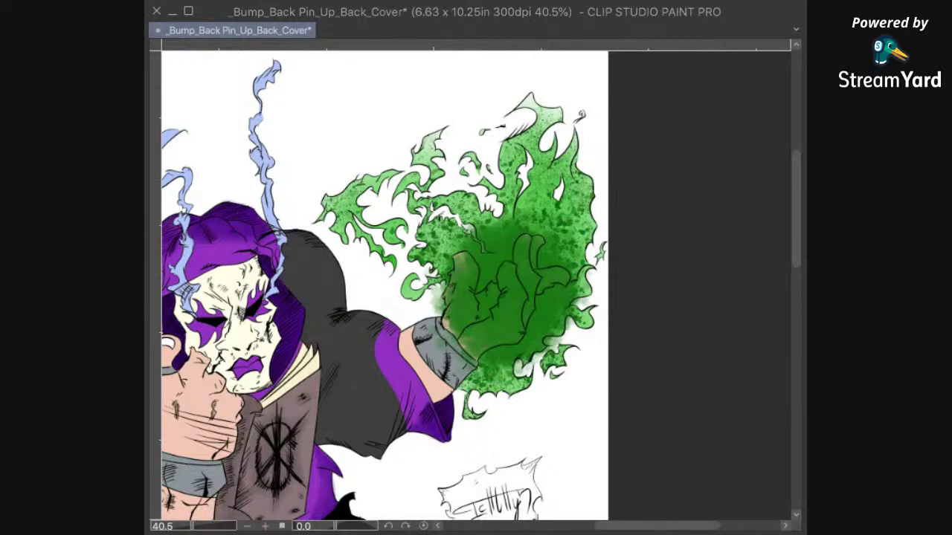
pyautogui.moveTo(476, 268)
pyautogui.mouseDown()
pyautogui.moveTo(506, 297)
pyautogui.moveTo(535, 305)
pyautogui.moveTo(530, 256)
pyautogui.mouseUp()
pyautogui.hotkey('ctrl', 'z')
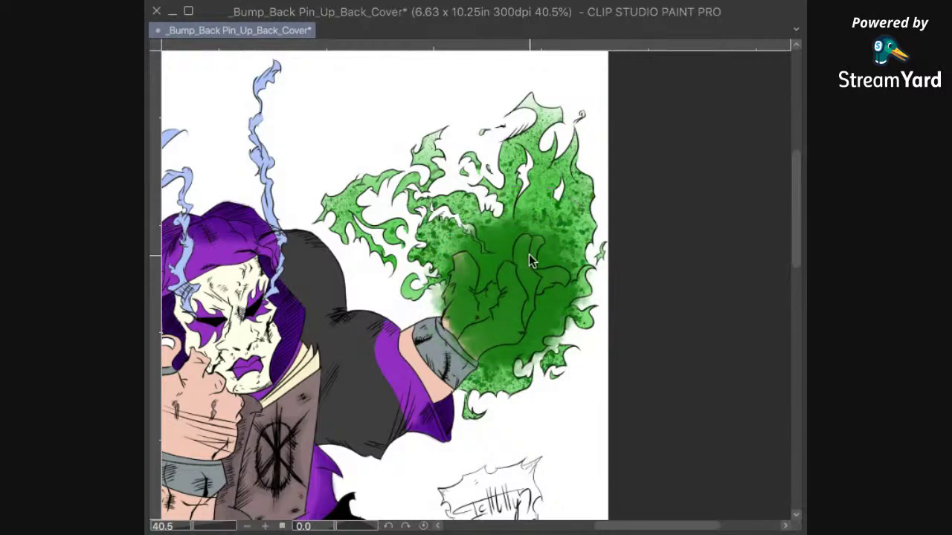
# Step: Undo all the dark green airbrushing over the raised hand
pyautogui.hotkey('ctrl', 'z')
pyautogui.hotkey('ctrl', 'z')
pyautogui.hotkey('ctrl', 'z')
pyautogui.hotkey('ctrl', 'z')
pyautogui.hotkey('ctrl', 'z')
pyautogui.hotkey('ctrl', 'z')
pyautogui.hotkey('ctrl', 'z')
pyautogui.hotkey('ctrl', 'z')
pyautogui.hotkey('ctrl', 'z')
pyautogui.hotkey('ctrl', 'z')
pyautogui.hotkey('ctrl', 'z')
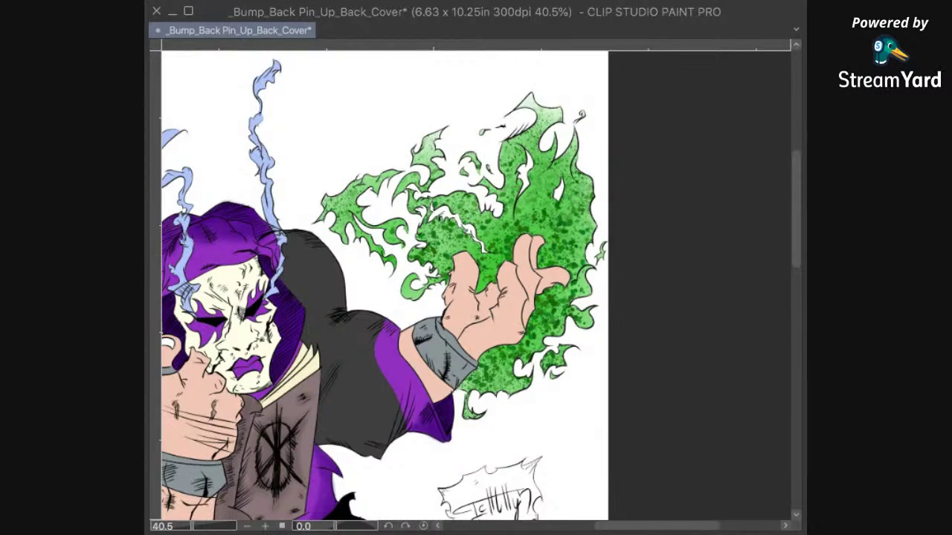
# Step: Airbrush a wide, soft dark green glow over the whole raised hand, the wristband's edge and the nearby flames
pyautogui.moveTo(504, 292)
pyautogui.mouseDown()
pyautogui.moveTo(494, 307)
pyautogui.moveTo(528, 261)
pyautogui.moveTo(490, 312)
pyautogui.moveTo(483, 297)
pyautogui.moveTo(510, 286)
pyautogui.moveTo(517, 312)
pyautogui.moveTo(490, 338)
pyautogui.moveTo(468, 298)
pyautogui.moveTo(471, 265)
pyautogui.moveTo(459, 283)
pyautogui.moveTo(468, 310)
pyautogui.moveTo(494, 324)
pyautogui.moveTo(465, 327)
pyautogui.moveTo(535, 288)
pyautogui.moveTo(514, 267)
pyautogui.moveTo(546, 297)
pyautogui.moveTo(532, 319)
pyautogui.moveTo(542, 361)
pyautogui.moveTo(558, 303)
pyautogui.mouseUp()
pyautogui.press('[')
pyautogui.press('[')
pyautogui.press('[')
pyautogui.press('[')
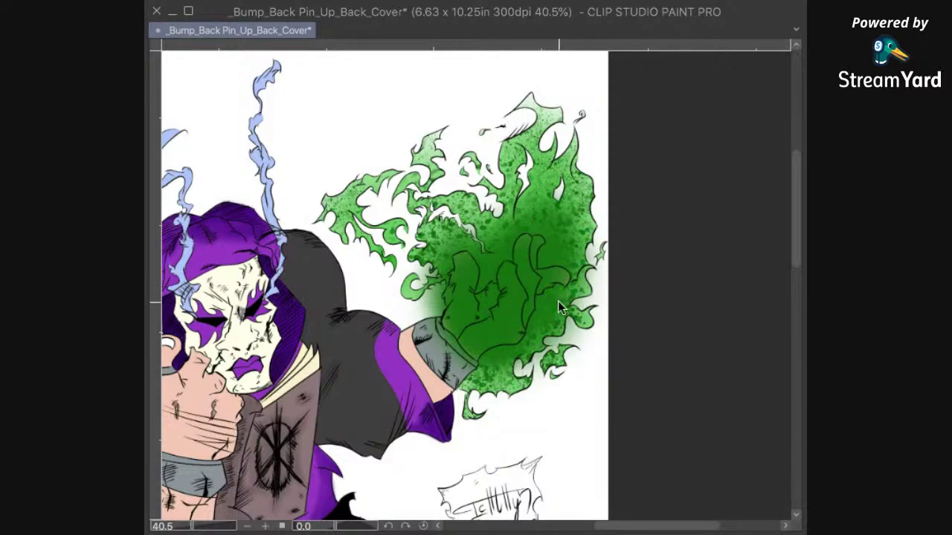
pyautogui.hotkey('ctrl', '-')
pyautogui.hotkey('ctrl', '-')
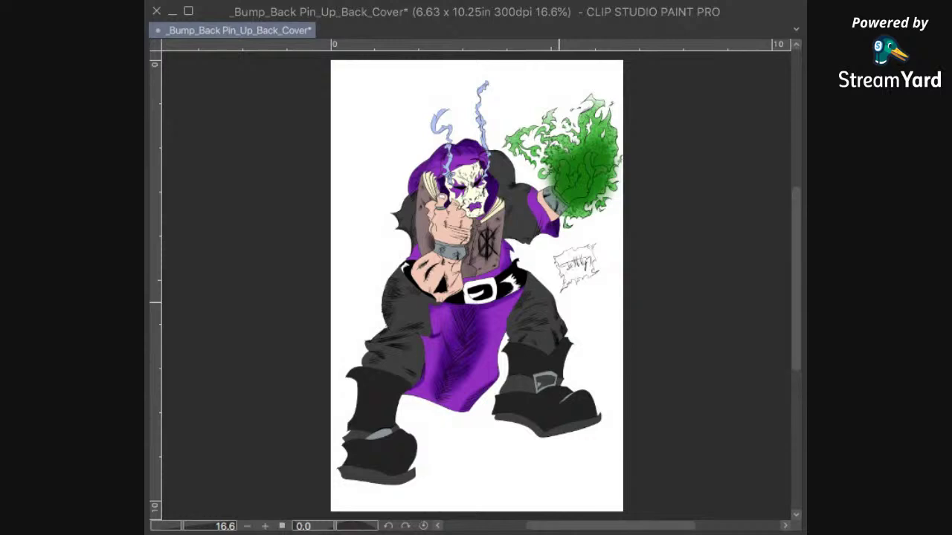
# Step: Save the back cover document
pyautogui.press('super+Tab')
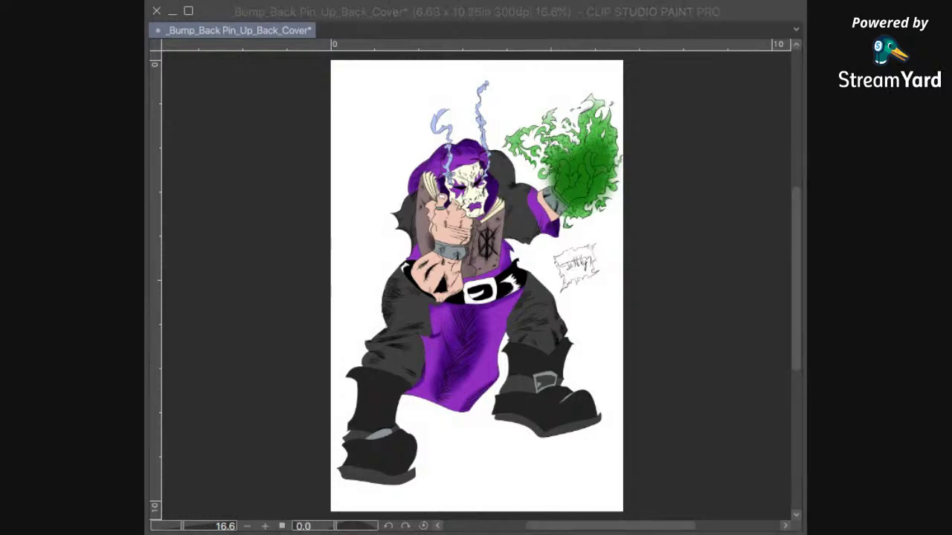
pyautogui.hotkey('ctrl', 's')
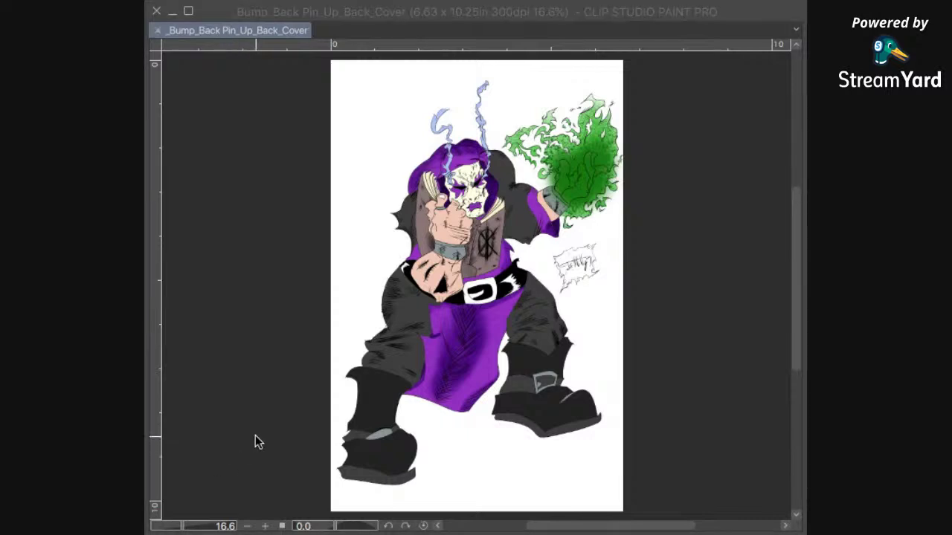
pyautogui.click(263, 408)
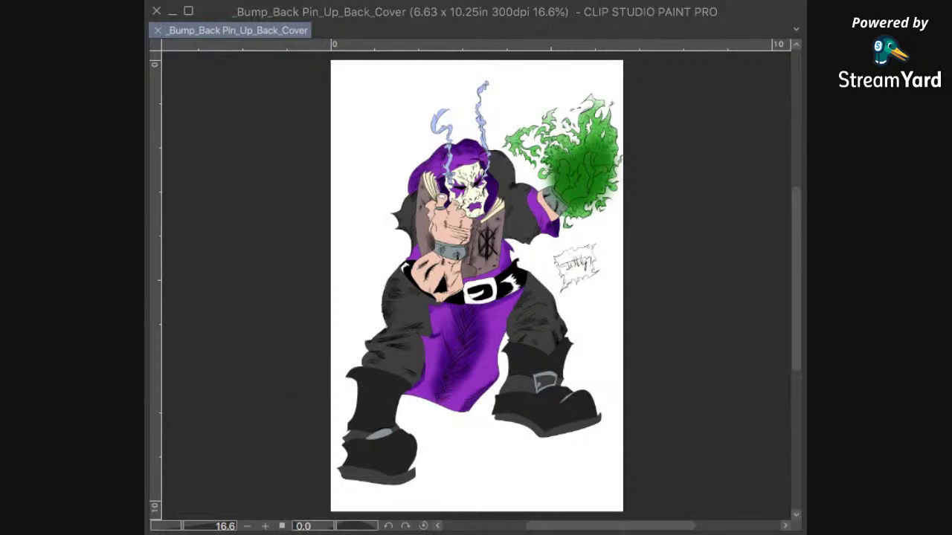
# Step: Add a new layer and show the handwritten colour swatch notes for cloth, mask, sleeves, pants and smoke beside the character
pyautogui.hotkey('ctrl', 'shift', 'n')
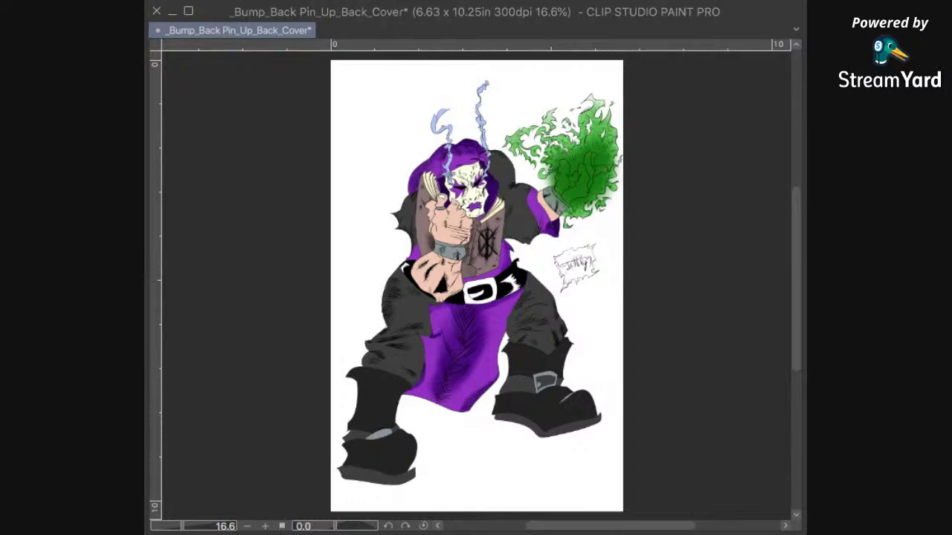
pyautogui.scroll(8, 497, 139)
pyautogui.scroll(-3, 606, 192)
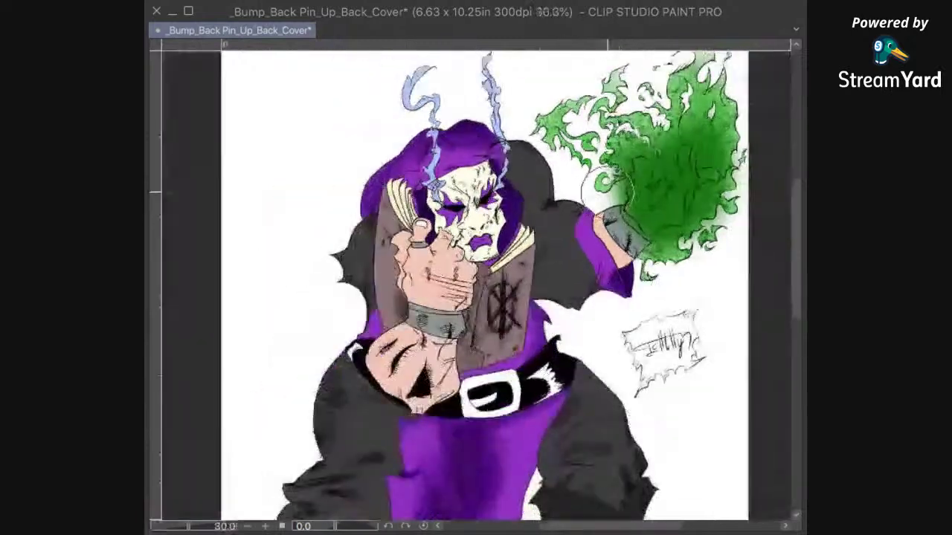
pyautogui.scroll(-4, 608, 192)
pyautogui.moveTo(649, 144)
pyautogui.mouseDown()
pyautogui.moveTo(638, 318)
pyautogui.moveTo(656, 293)
pyautogui.mouseUp()
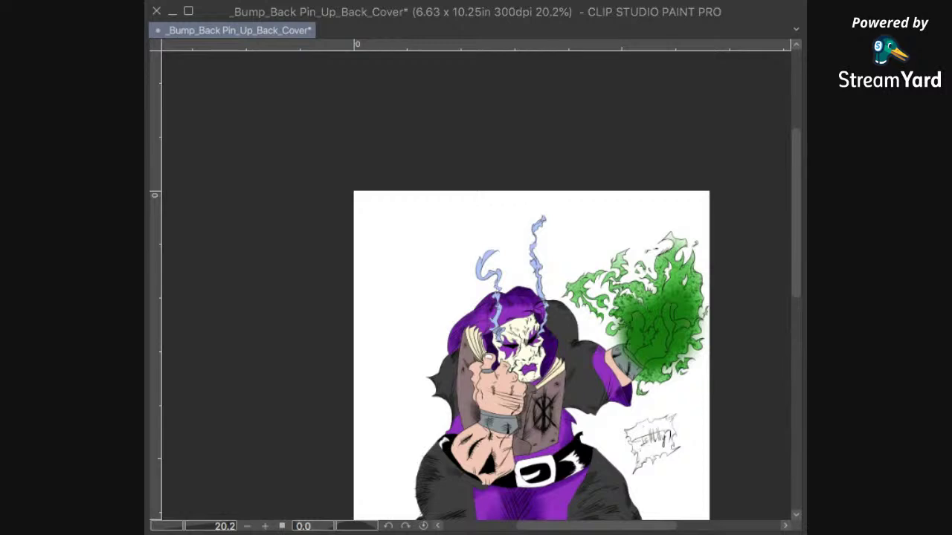
pyautogui.hotkey('ctrl', 's')
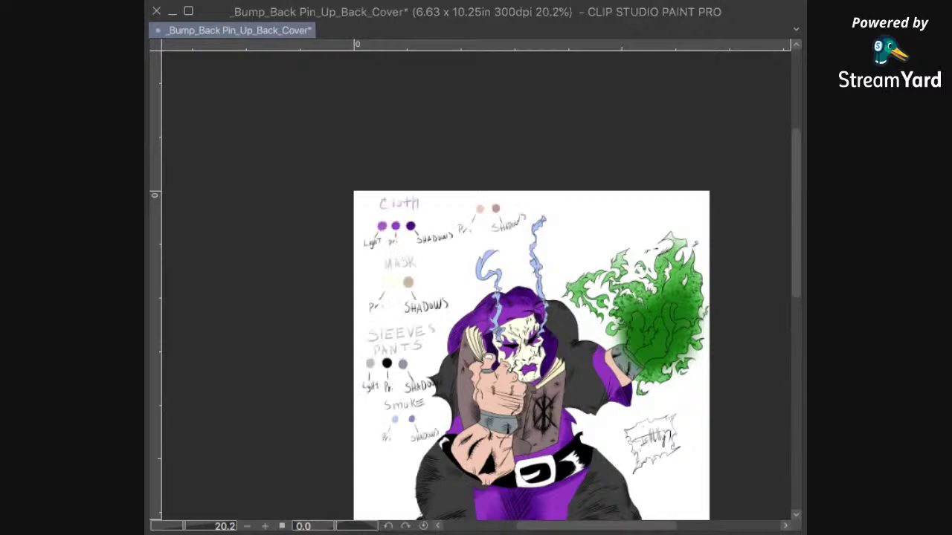
pyautogui.moveTo(482, 243); pyautogui.dragTo(559, 260)
pyautogui.scroll(5, 600, 214)
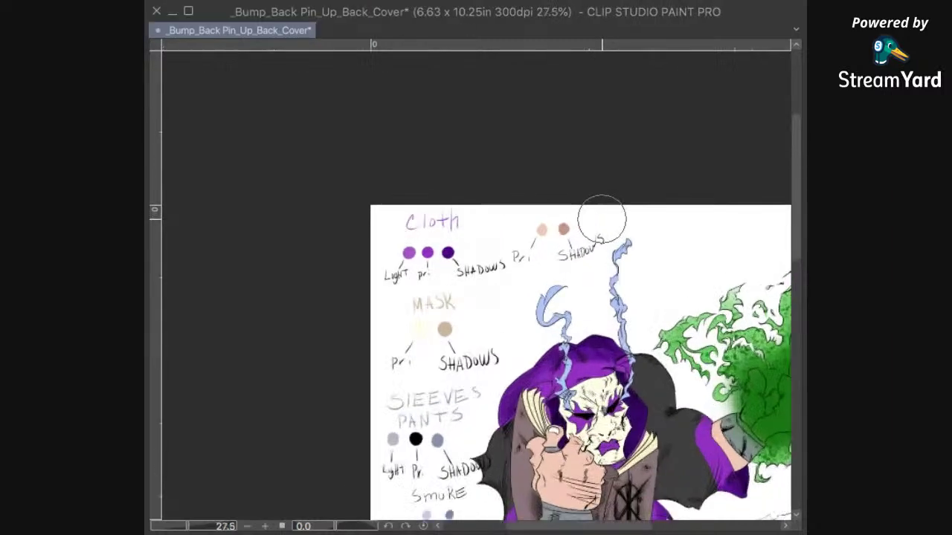
# Step: Sample the tan mask shadow colour from the handwritten swatch notes and shrink the airbrush for shading the face
pyautogui.moveTo(455, 404)
pyautogui.mouseDown()
pyautogui.moveTo(591, 228)
pyautogui.moveTo(642, 304)
pyautogui.mouseUp()
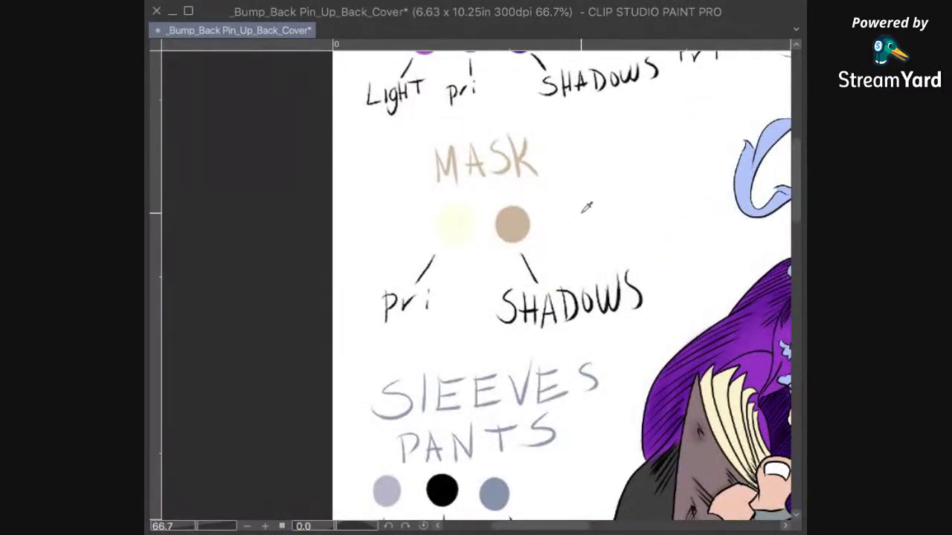
pyautogui.moveTo(628, 344); pyautogui.dragTo(316, 188)
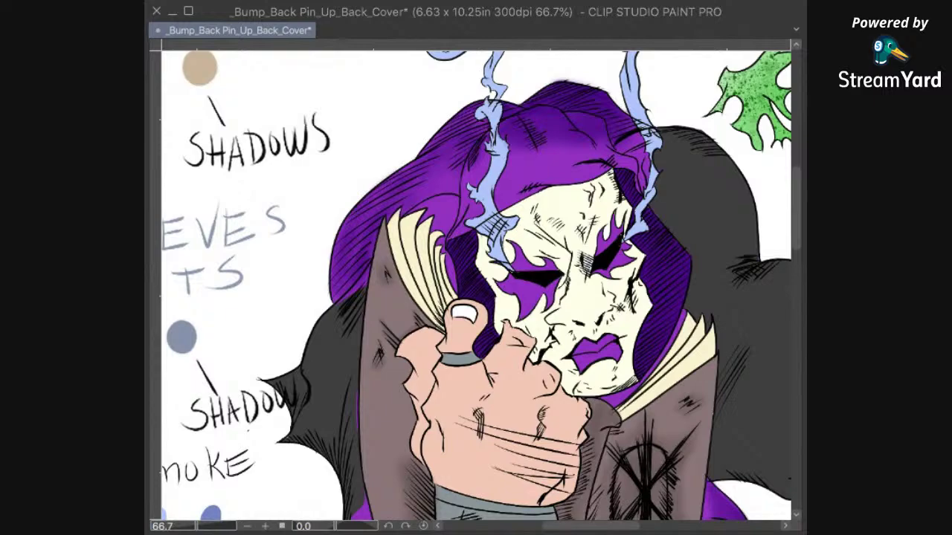
pyautogui.scroll(4, 620, 200)
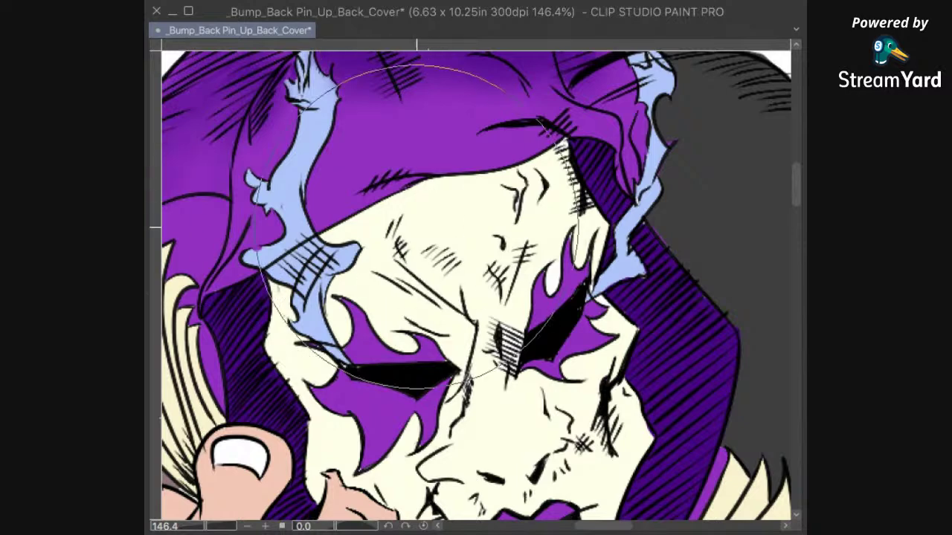
pyautogui.press('[')
pyautogui.press('[')
pyautogui.press('[')
pyautogui.press('[')
pyautogui.press('[')
pyautogui.press('[')
pyautogui.press('[')
pyautogui.press('[')
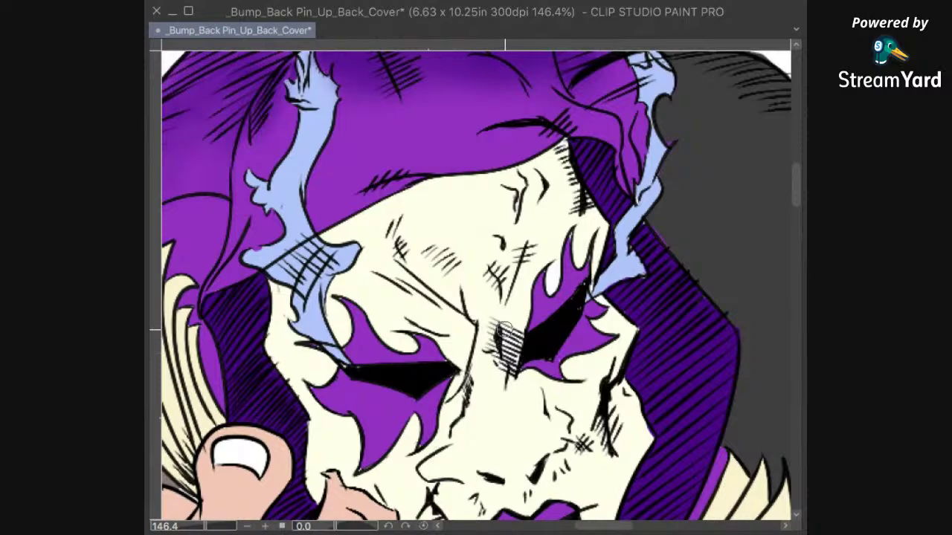
# Step: Airbrush tan shadows between the mask's eyes and along the outer cheek beside the hood, undoing unwanted strokes
pyautogui.moveTo(522, 312)
pyautogui.mouseDown()
pyautogui.moveTo(516, 339)
pyautogui.moveTo(521, 257)
pyautogui.moveTo(499, 255)
pyautogui.moveTo(499, 376)
pyautogui.moveTo(493, 350)
pyautogui.moveTo(510, 340)
pyautogui.moveTo(502, 393)
pyautogui.mouseUp()
pyautogui.moveTo(637, 414); pyautogui.dragTo(630, 353)
pyautogui.moveTo(612, 291)
pyautogui.mouseDown()
pyautogui.moveTo(601, 323)
pyautogui.moveTo(624, 265)
pyautogui.moveTo(607, 328)
pyautogui.moveTo(616, 278)
pyautogui.moveTo(613, 360)
pyautogui.moveTo(626, 360)
pyautogui.moveTo(608, 322)
pyautogui.moveTo(638, 379)
pyautogui.moveTo(623, 338)
pyautogui.moveTo(640, 371)
pyautogui.moveTo(613, 398)
pyautogui.moveTo(631, 390)
pyautogui.moveTo(602, 388)
pyautogui.moveTo(605, 331)
pyautogui.moveTo(620, 388)
pyautogui.moveTo(606, 347)
pyautogui.moveTo(607, 411)
pyautogui.moveTo(622, 364)
pyautogui.mouseUp()
pyautogui.press('super+z')
pyautogui.hotkey('ctrl', 'z')
pyautogui.hotkey('ctrl', 'z')
pyautogui.hotkey('ctrl', 'z')
pyautogui.hotkey('ctrl', 'z')
pyautogui.hotkey('ctrl', 'z')
pyautogui.hotkey('ctrl', 'z')
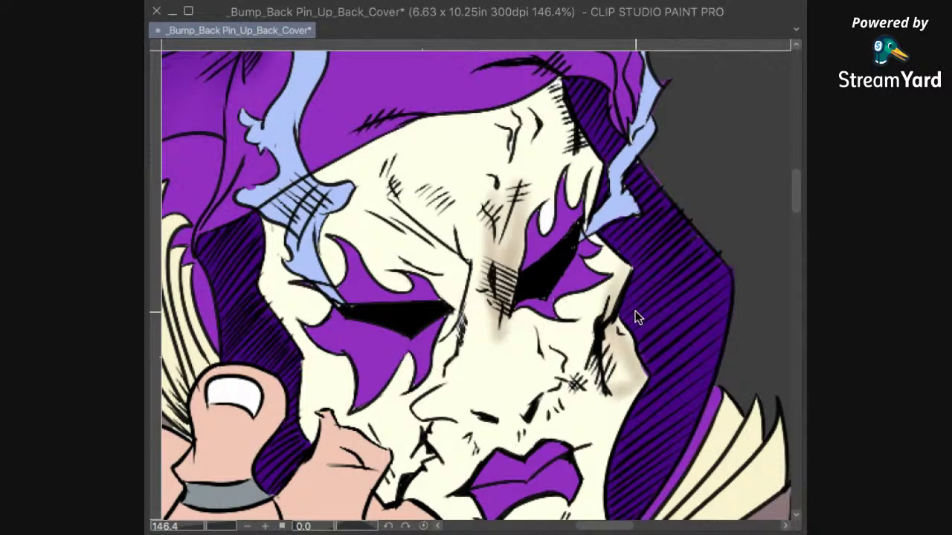
pyautogui.moveTo(625, 284)
pyautogui.mouseDown()
pyautogui.moveTo(605, 329)
pyautogui.moveTo(616, 419)
pyautogui.moveTo(635, 387)
pyautogui.moveTo(634, 350)
pyautogui.moveTo(617, 323)
pyautogui.moveTo(634, 365)
pyautogui.moveTo(617, 325)
pyautogui.moveTo(626, 369)
pyautogui.moveTo(616, 319)
pyautogui.moveTo(620, 358)
pyautogui.moveTo(620, 326)
pyautogui.moveTo(639, 382)
pyautogui.moveTo(627, 395)
pyautogui.moveTo(612, 324)
pyautogui.moveTo(628, 373)
pyautogui.moveTo(616, 339)
pyautogui.moveTo(621, 409)
pyautogui.moveTo(641, 372)
pyautogui.moveTo(622, 327)
pyautogui.mouseUp()
pyautogui.scroll(-3, 624, 262)
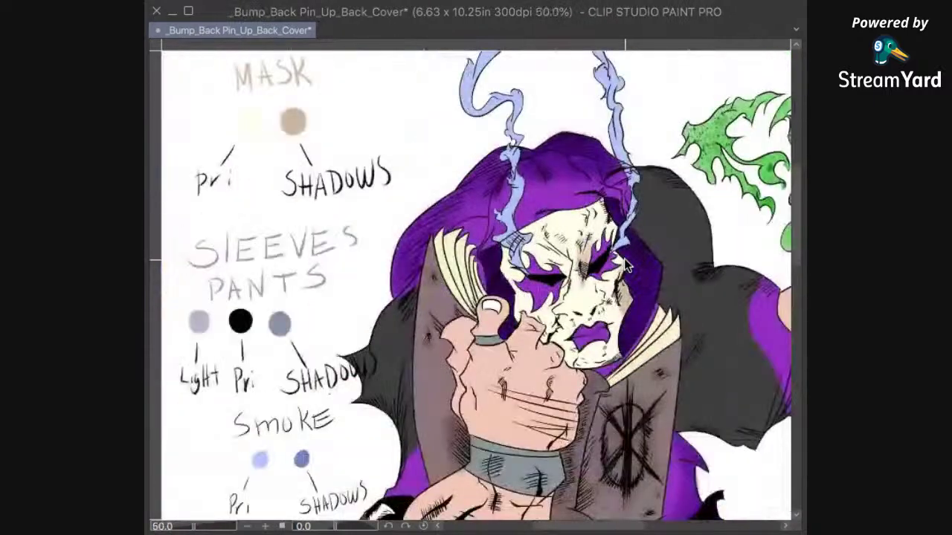
# Step: Airbrush tan shadows along the mask's chin and jaw and around the purple lips
pyautogui.scroll(1, 624, 262)
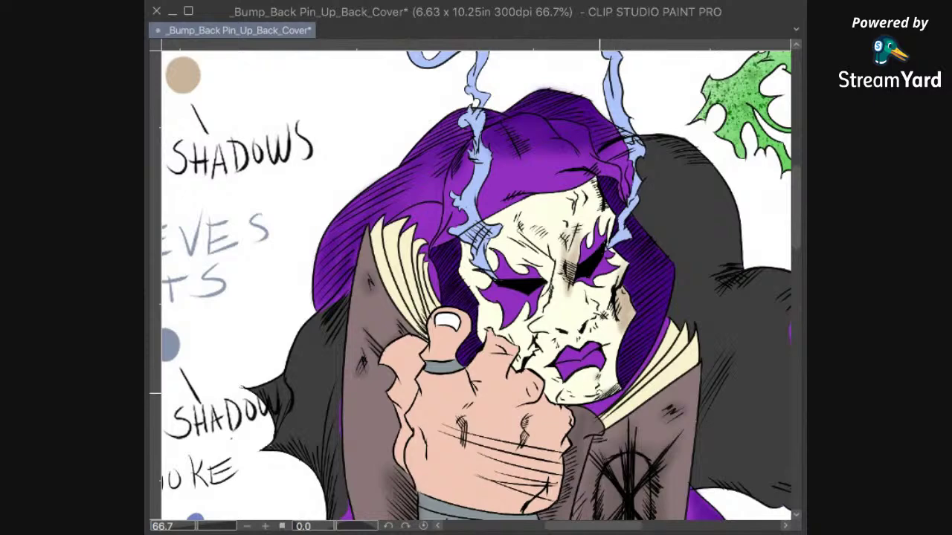
pyautogui.moveTo(611, 388)
pyautogui.mouseDown()
pyautogui.moveTo(565, 402)
pyautogui.moveTo(564, 393)
pyautogui.mouseUp()
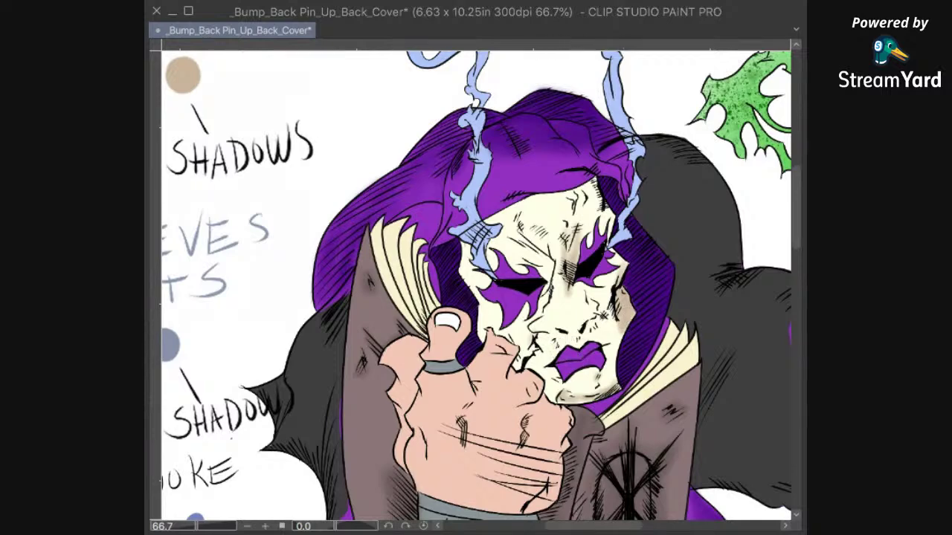
pyautogui.scroll(5, 600, 341)
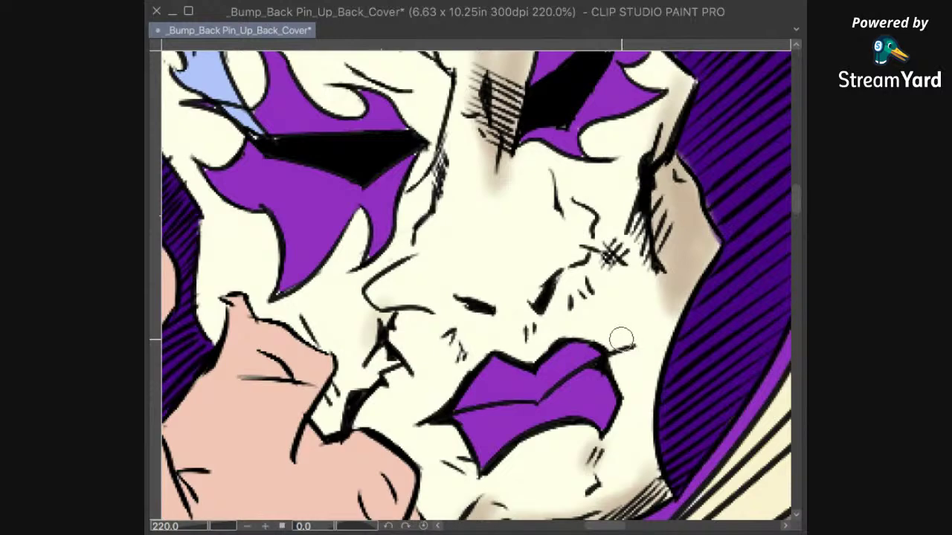
pyautogui.moveTo(623, 348)
pyautogui.mouseDown()
pyautogui.moveTo(582, 334)
pyautogui.moveTo(560, 340)
pyautogui.moveTo(565, 332)
pyautogui.moveTo(527, 358)
pyautogui.moveTo(542, 352)
pyautogui.moveTo(513, 352)
pyautogui.moveTo(536, 357)
pyautogui.moveTo(473, 359)
pyautogui.moveTo(498, 347)
pyautogui.moveTo(417, 428)
pyautogui.moveTo(463, 446)
pyautogui.moveTo(433, 425)
pyautogui.moveTo(456, 440)
pyautogui.moveTo(493, 476)
pyautogui.moveTo(489, 482)
pyautogui.moveTo(460, 444)
pyautogui.moveTo(481, 484)
pyautogui.moveTo(560, 432)
pyautogui.moveTo(598, 441)
pyautogui.moveTo(627, 417)
pyautogui.moveTo(628, 371)
pyautogui.mouseUp()
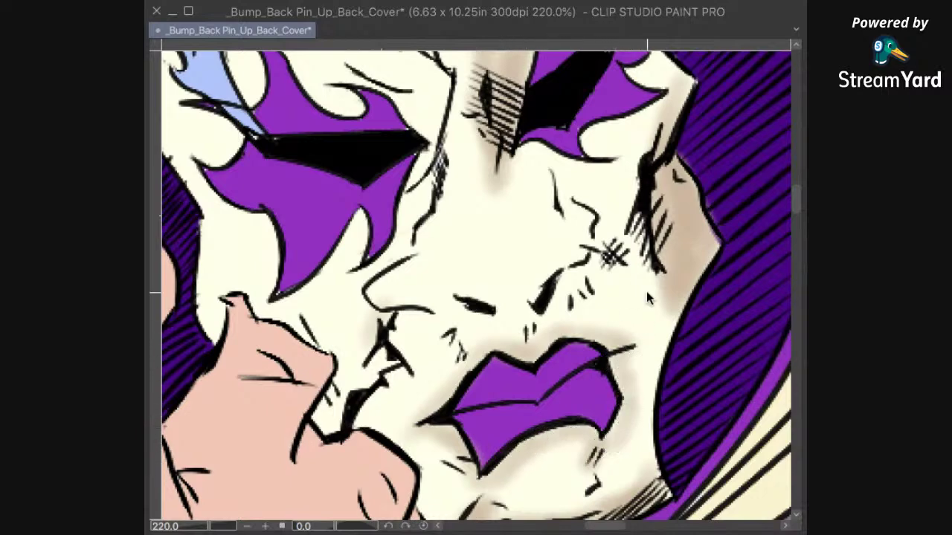
pyautogui.scroll(-2, 647, 296)
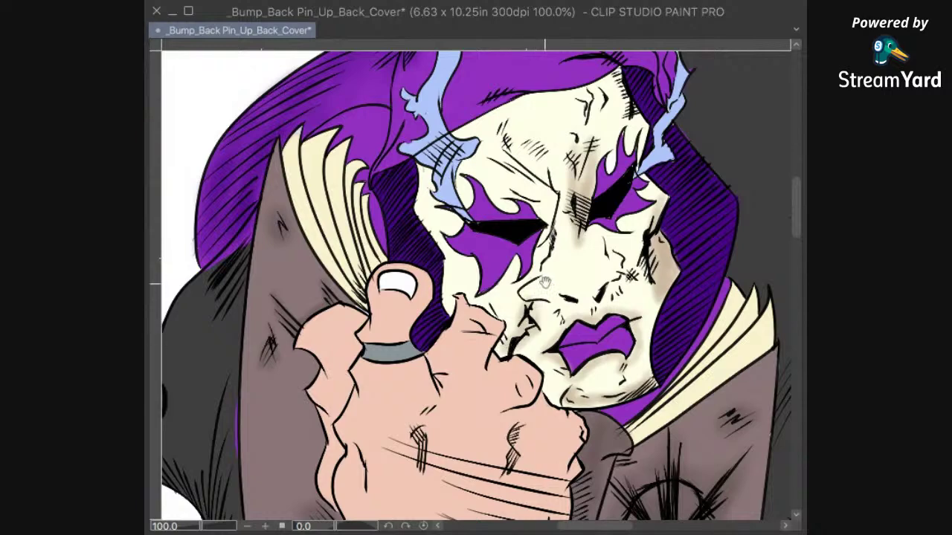
# Step: Airbrush tan shadows on the inner brow and along the frown lines above the eye nearer the thumb, redoing one stroke
pyautogui.moveTo(545, 282); pyautogui.dragTo(565, 367)
pyautogui.moveTo(586, 334); pyautogui.dragTo(556, 367)
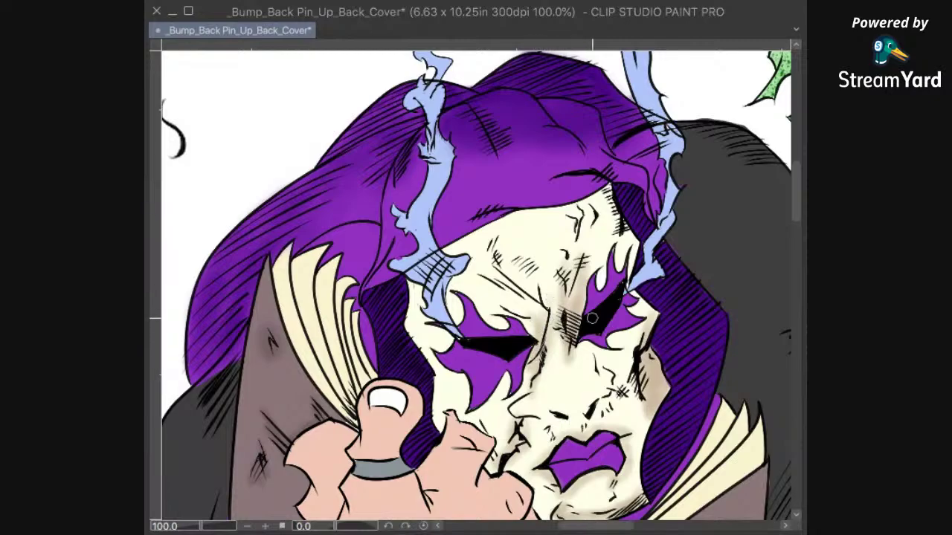
pyautogui.scroll(8, 592, 318)
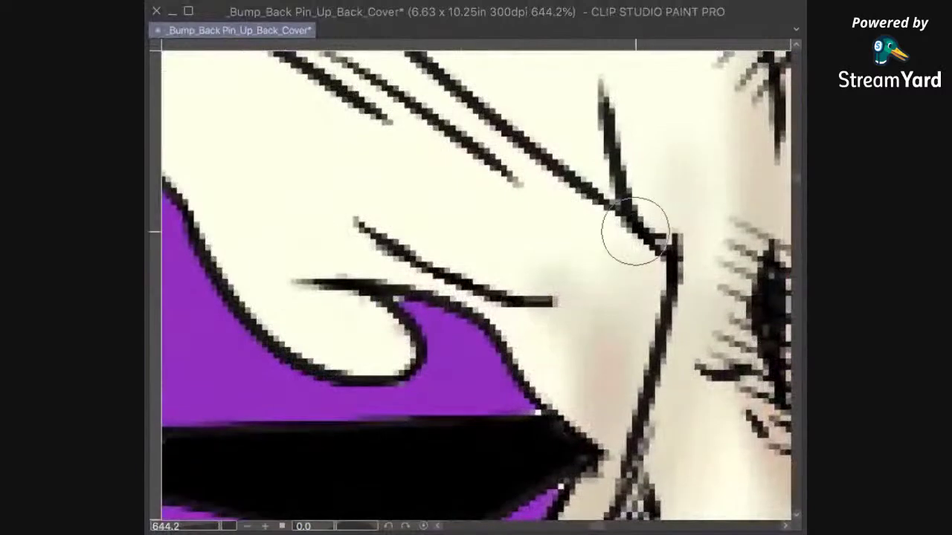
pyautogui.moveTo(634, 232)
pyautogui.mouseDown()
pyautogui.moveTo(648, 213)
pyautogui.moveTo(595, 382)
pyautogui.moveTo(536, 354)
pyautogui.moveTo(697, 327)
pyautogui.mouseUp()
pyautogui.moveTo(682, 251)
pyautogui.mouseDown()
pyautogui.moveTo(623, 235)
pyautogui.moveTo(591, 241)
pyautogui.moveTo(497, 217)
pyautogui.mouseUp()
pyautogui.moveTo(672, 229); pyautogui.dragTo(428, 334)
pyautogui.moveTo(601, 298)
pyautogui.mouseDown()
pyautogui.moveTo(517, 368)
pyautogui.moveTo(490, 293)
pyautogui.moveTo(489, 415)
pyautogui.moveTo(513, 281)
pyautogui.moveTo(503, 427)
pyautogui.moveTo(514, 477)
pyautogui.moveTo(463, 423)
pyautogui.mouseUp()
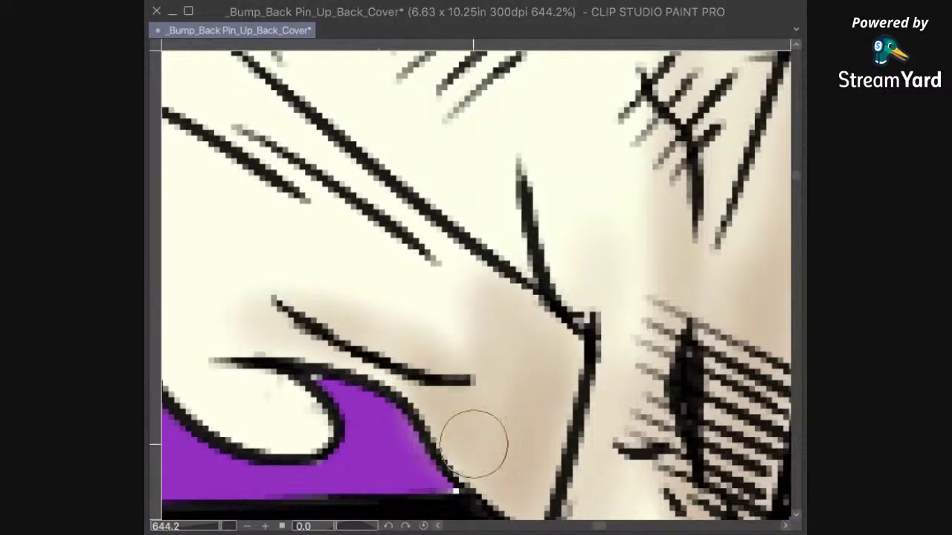
pyautogui.press('super+z')
pyautogui.moveTo(501, 480); pyautogui.dragTo(464, 412)
pyautogui.moveTo(428, 386)
pyautogui.mouseDown()
pyautogui.moveTo(527, 464)
pyautogui.moveTo(652, 223)
pyautogui.moveTo(588, 137)
pyautogui.mouseUp()
pyautogui.moveTo(378, 208)
pyautogui.mouseDown()
pyautogui.moveTo(436, 136)
pyautogui.moveTo(383, 211)
pyautogui.moveTo(460, 115)
pyautogui.moveTo(444, 246)
pyautogui.moveTo(451, 343)
pyautogui.mouseUp()
pyautogui.scroll(-6, 571, 262)
# Step: Shade the hatched forehead edge beside the hood in tan with the canvas rotated, and reset the rotation
pyautogui.moveTo(610, 248)
pyautogui.mouseDown()
pyautogui.moveTo(569, 230)
pyautogui.moveTo(569, 203)
pyautogui.moveTo(553, 331)
pyautogui.moveTo(561, 190)
pyautogui.moveTo(548, 268)
pyautogui.moveTo(560, 325)
pyautogui.moveTo(547, 228)
pyautogui.moveTo(541, 332)
pyautogui.moveTo(542, 248)
pyautogui.moveTo(524, 333)
pyautogui.moveTo(496, 360)
pyautogui.moveTo(477, 360)
pyautogui.moveTo(517, 348)
pyautogui.moveTo(486, 325)
pyautogui.moveTo(485, 285)
pyautogui.moveTo(471, 294)
pyautogui.moveTo(492, 321)
pyautogui.moveTo(495, 270)
pyautogui.moveTo(490, 300)
pyautogui.moveTo(483, 263)
pyautogui.mouseUp()
pyautogui.moveTo(403, 243)
pyautogui.mouseDown()
pyautogui.moveTo(350, 240)
pyautogui.moveTo(374, 238)
pyautogui.moveTo(348, 265)
pyautogui.moveTo(354, 246)
pyautogui.moveTo(349, 279)
pyautogui.moveTo(355, 252)
pyautogui.moveTo(317, 263)
pyautogui.moveTo(336, 261)
pyautogui.moveTo(318, 232)
pyautogui.mouseUp()
pyautogui.moveTo(322, 191)
pyautogui.mouseDown()
pyautogui.moveTo(298, 170)
pyautogui.moveTo(292, 195)
pyautogui.moveTo(312, 171)
pyautogui.moveTo(256, 241)
pyautogui.moveTo(265, 235)
pyautogui.mouseUp()
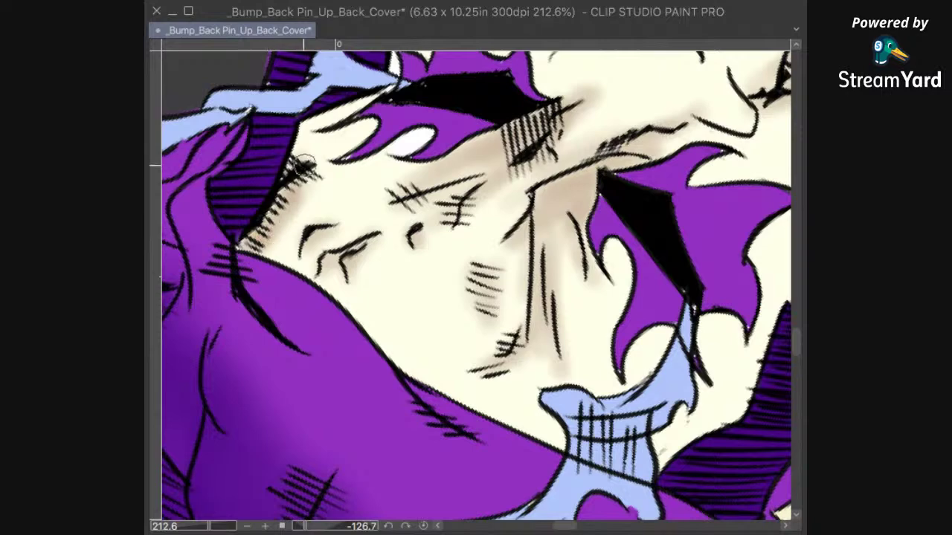
pyautogui.moveTo(303, 165); pyautogui.dragTo(344, 199)
pyautogui.click(423, 526)
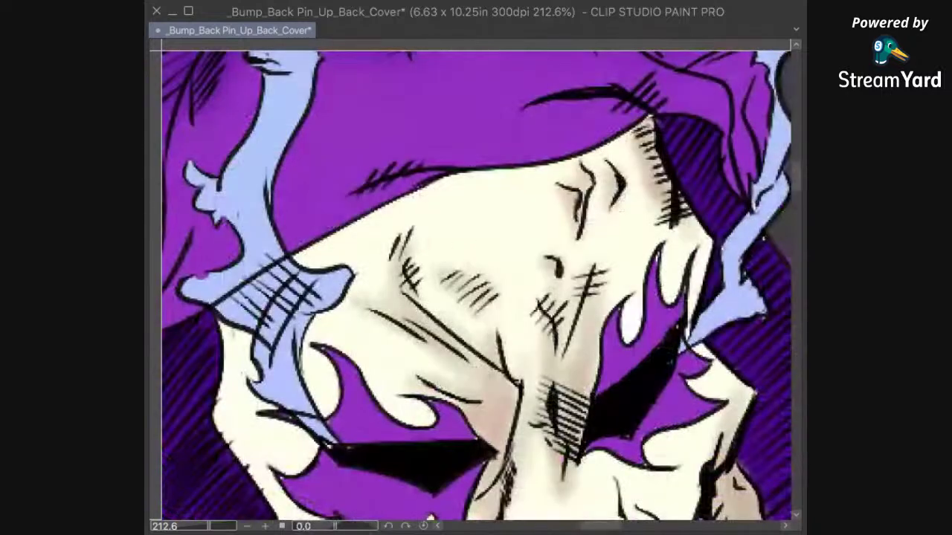
pyautogui.moveTo(666, 192)
pyautogui.mouseDown()
pyautogui.moveTo(669, 223)
pyautogui.moveTo(671, 209)
pyautogui.moveTo(684, 223)
pyautogui.moveTo(688, 213)
pyautogui.mouseUp()
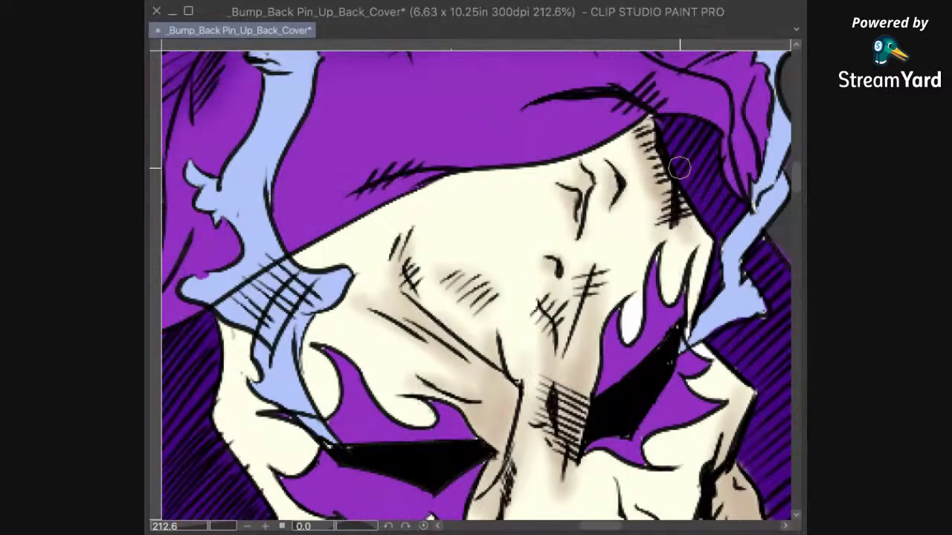
# Step: Airbrush tan shadows around the mask's nose and the nearby cheek creases
pyautogui.scroll(-9, 679, 168)
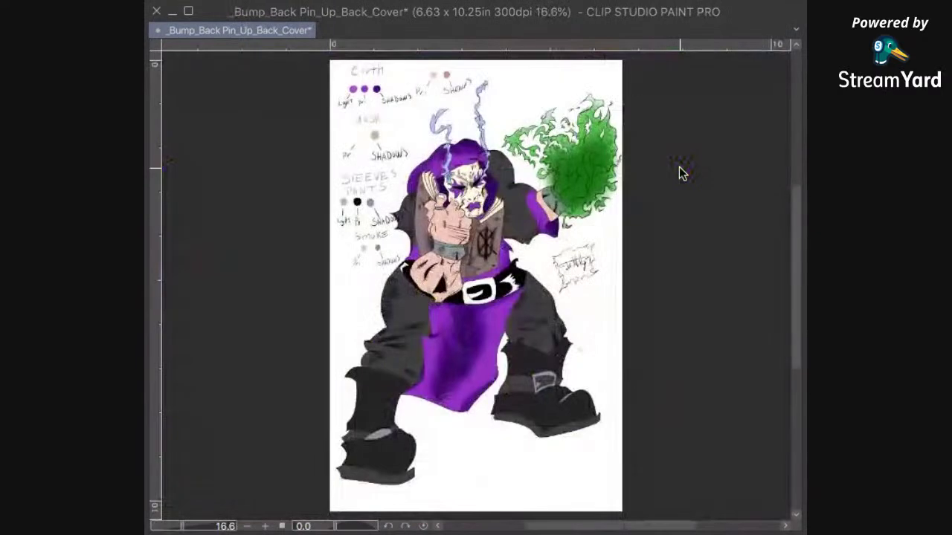
pyautogui.scroll(2, 679, 168)
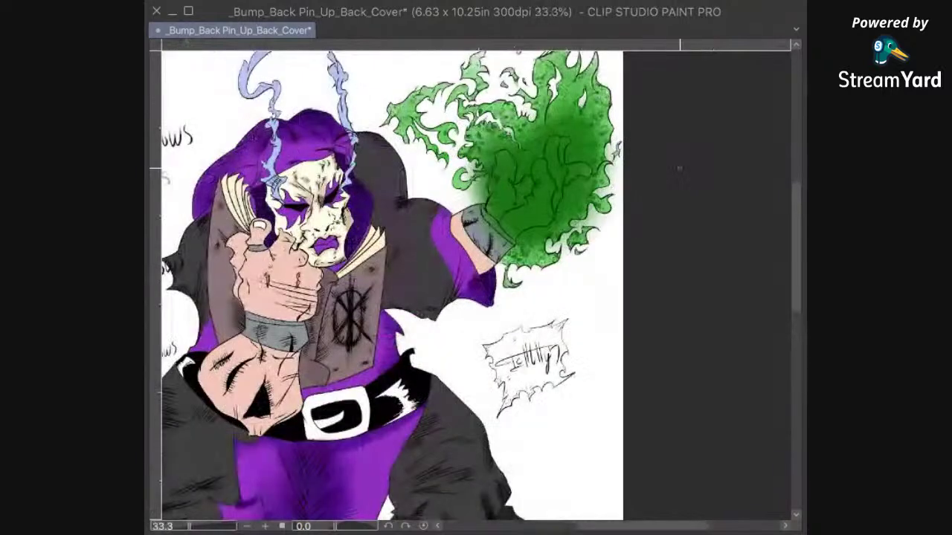
pyautogui.moveTo(369, 270); pyautogui.dragTo(540, 352)
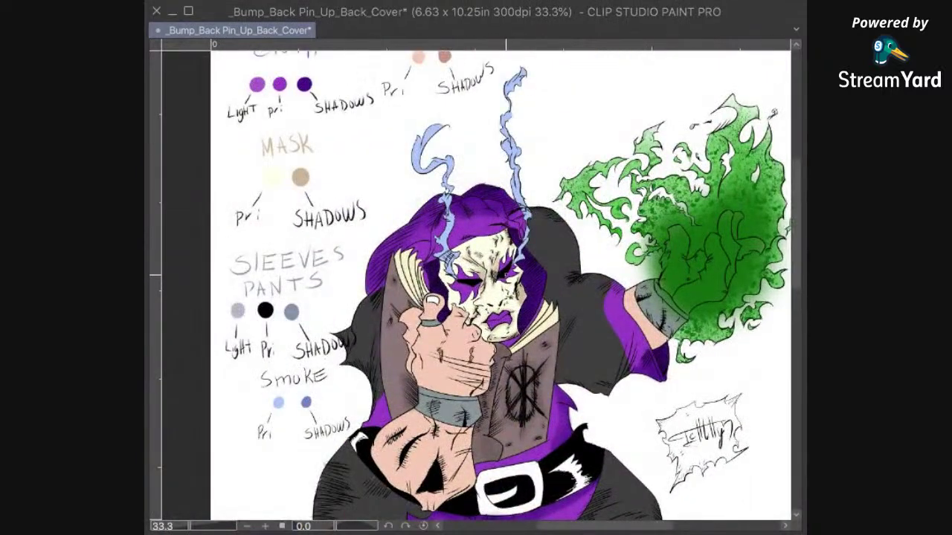
pyautogui.scroll(2, 512, 294)
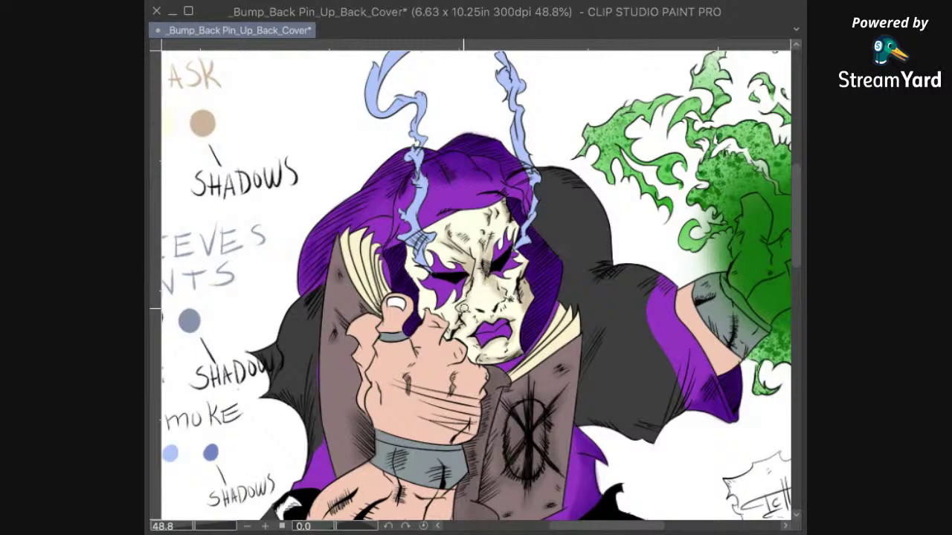
pyautogui.scroll(5, 487, 297)
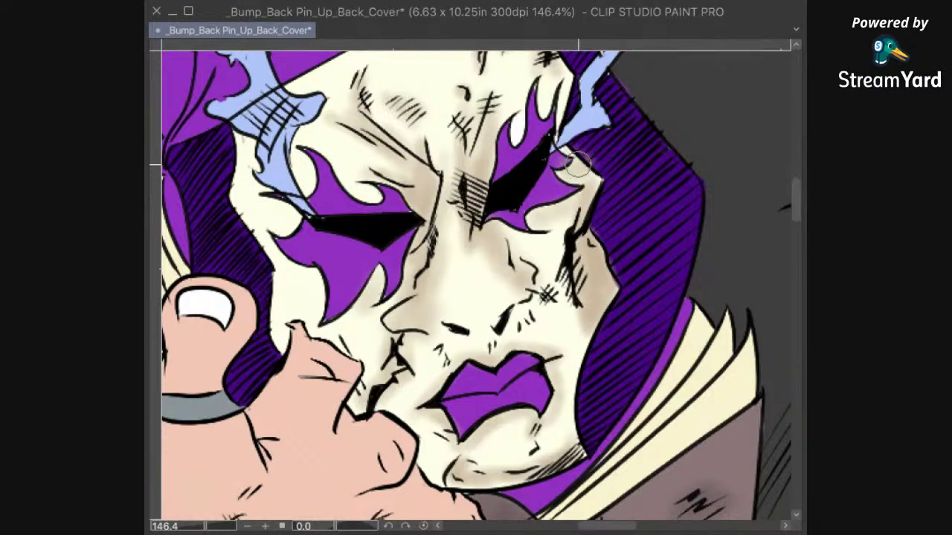
# Step: Try to clean the tan overspray off the hood beside the eye marking, and undo the recent strokes there
pyautogui.scroll(8, 589, 69)
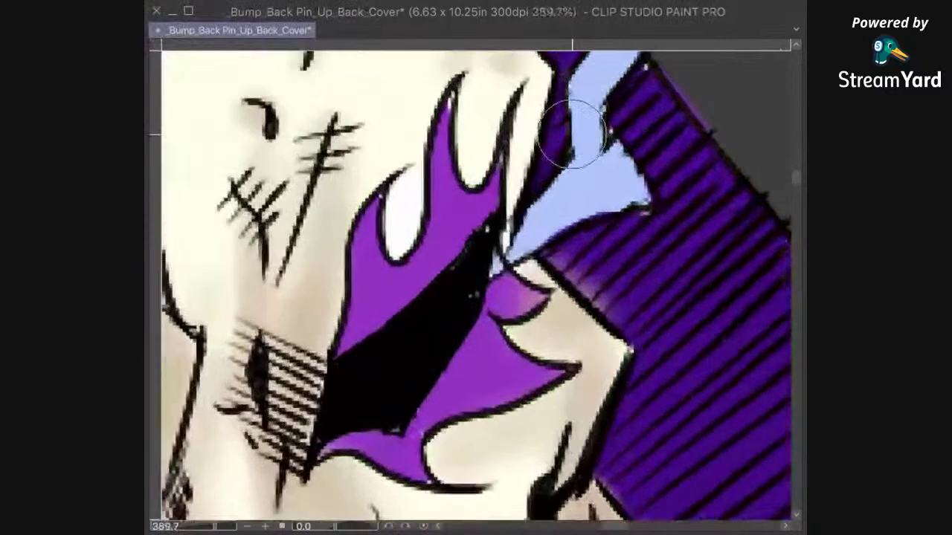
pyautogui.moveTo(446, 405)
pyautogui.mouseDown()
pyautogui.moveTo(402, 380)
pyautogui.moveTo(406, 362)
pyautogui.moveTo(458, 390)
pyautogui.moveTo(478, 418)
pyautogui.moveTo(436, 430)
pyautogui.moveTo(428, 378)
pyautogui.moveTo(415, 397)
pyautogui.mouseUp()
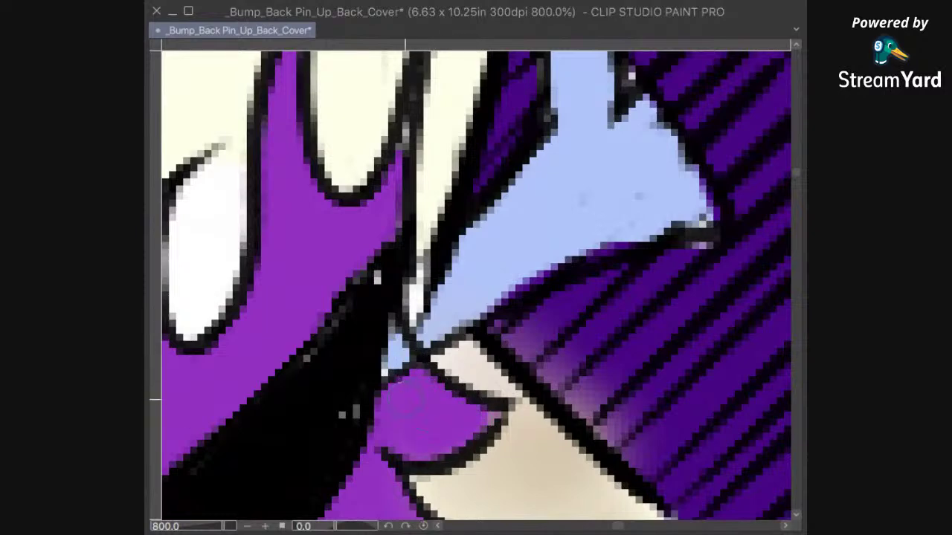
pyautogui.moveTo(524, 313)
pyautogui.mouseDown()
pyautogui.moveTo(589, 387)
pyautogui.moveTo(548, 341)
pyautogui.mouseUp()
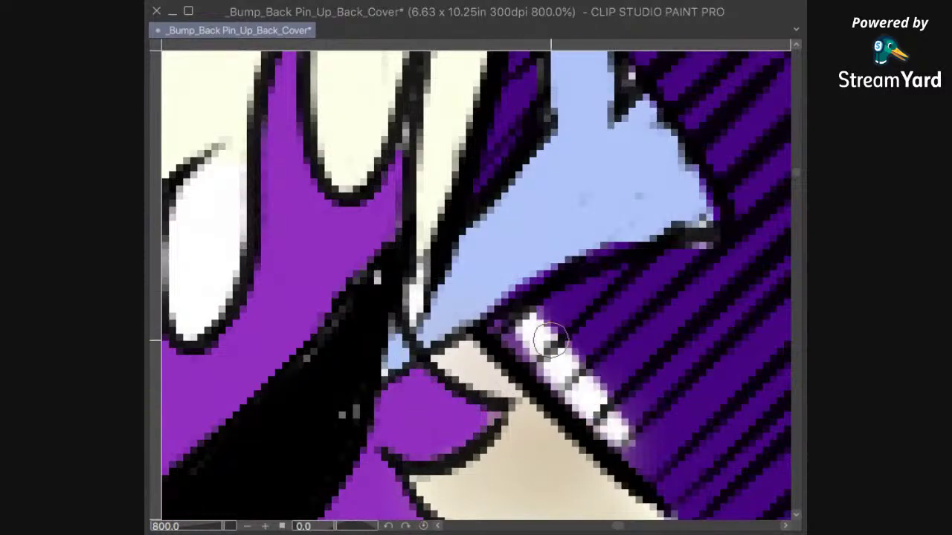
pyautogui.hotkey('ctrl', 'z')
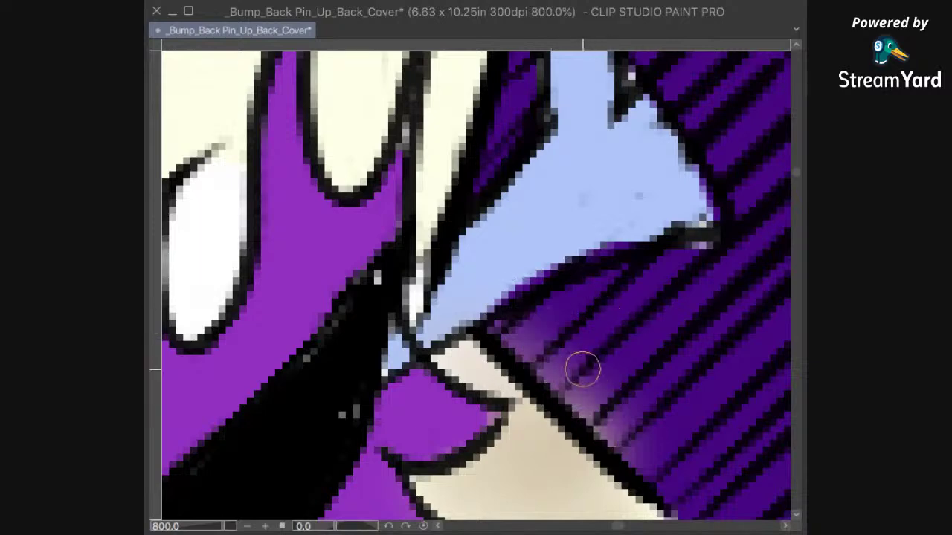
pyautogui.hotkey('ctrl', 'z')
pyautogui.hotkey('ctrl', 'z')
pyautogui.hotkey('ctrl', 'z')
pyautogui.hotkey('ctrl', 'z')
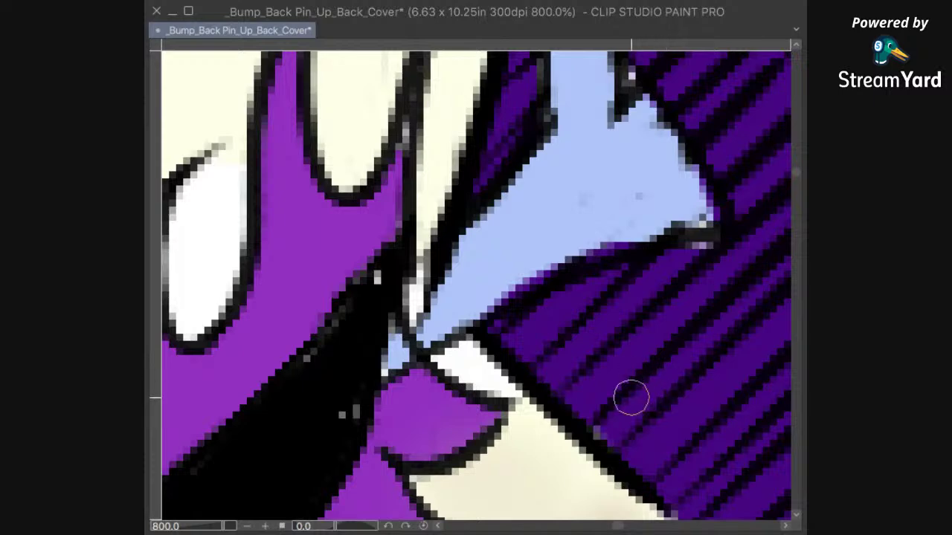
# Step: Shade the cheekbone beside the outer eye marking in tan again, keeping the hood's edge clean with a smaller eraser
pyautogui.moveTo(577, 431); pyautogui.dragTo(521, 184)
pyautogui.press('e')
pyautogui.press('b')
pyautogui.press('e')
pyautogui.press('[')
pyautogui.press('[')
pyautogui.press('[')
pyautogui.moveTo(472, 186)
pyautogui.mouseDown()
pyautogui.moveTo(510, 233)
pyautogui.moveTo(474, 191)
pyautogui.moveTo(535, 246)
pyautogui.moveTo(497, 203)
pyautogui.moveTo(586, 274)
pyautogui.moveTo(550, 257)
pyautogui.moveTo(476, 273)
pyautogui.moveTo(492, 274)
pyautogui.moveTo(494, 287)
pyautogui.moveTo(370, 239)
pyautogui.moveTo(423, 269)
pyautogui.moveTo(372, 235)
pyautogui.moveTo(455, 214)
pyautogui.moveTo(417, 227)
pyautogui.moveTo(472, 249)
pyautogui.moveTo(450, 231)
pyautogui.moveTo(472, 205)
pyautogui.moveTo(490, 256)
pyautogui.moveTo(443, 192)
pyautogui.moveTo(455, 190)
pyautogui.moveTo(393, 113)
pyautogui.moveTo(446, 139)
pyautogui.moveTo(410, 112)
pyautogui.moveTo(457, 149)
pyautogui.mouseUp()
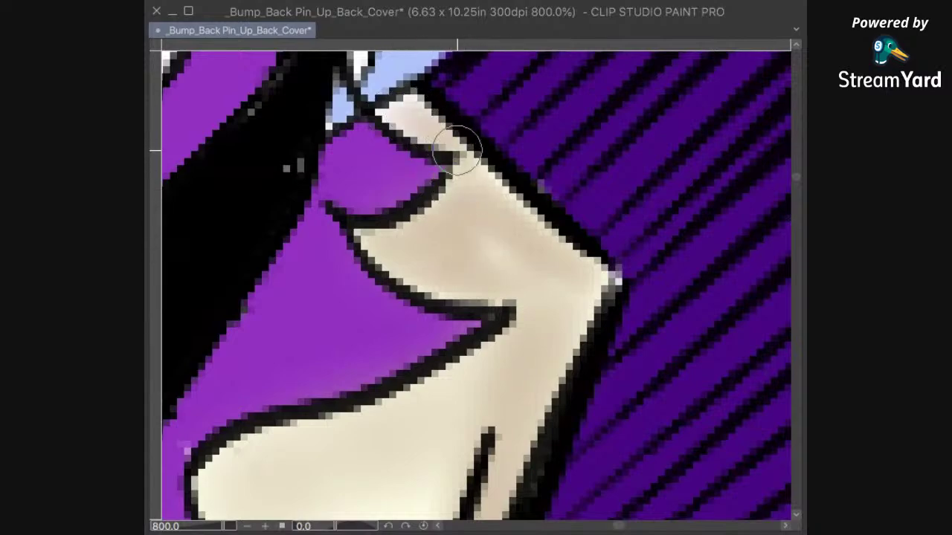
# Step: Airbrush tan shadows on the forehead below the hood's peak and in the white gap between the eye marking's flame points
pyautogui.scroll(-10, 457, 149)
pyautogui.scroll(4, 456, 149)
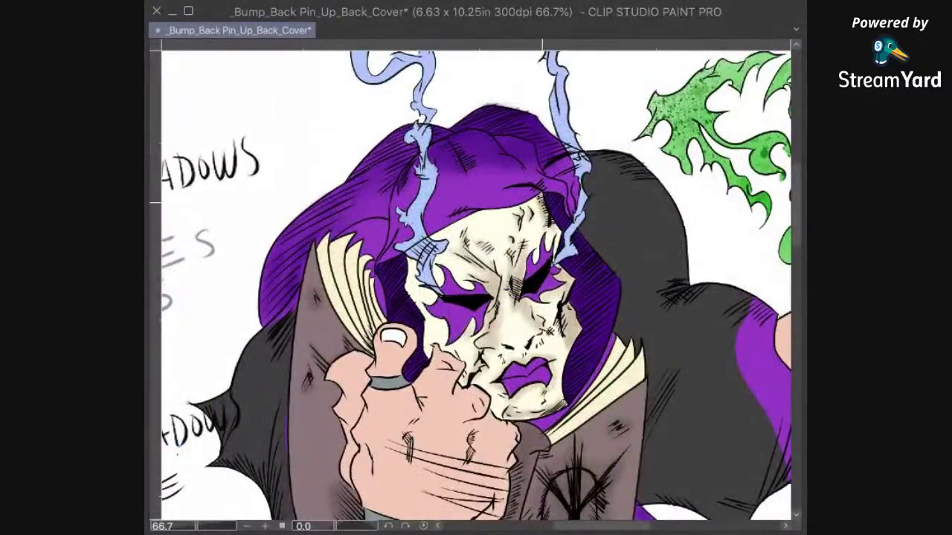
pyautogui.scroll(3, 542, 203)
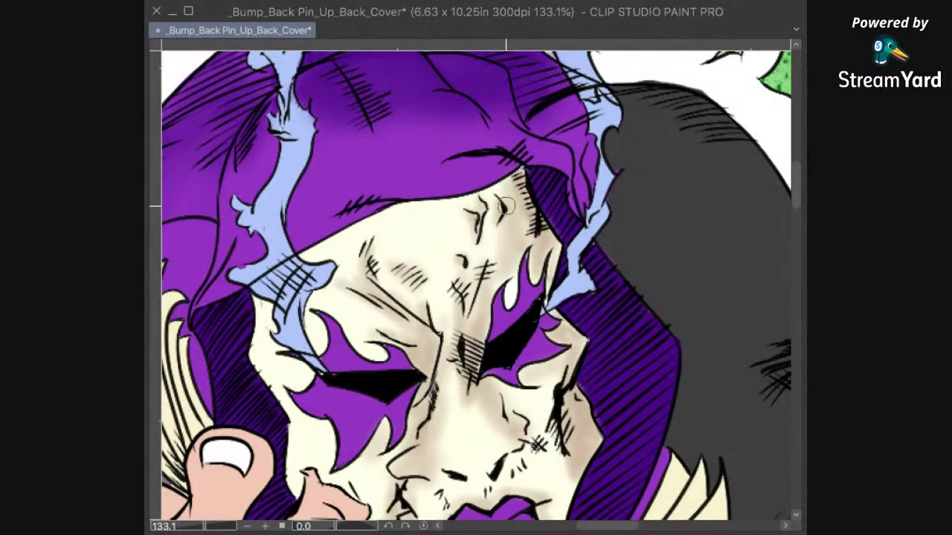
pyautogui.scroll(10, 533, 283)
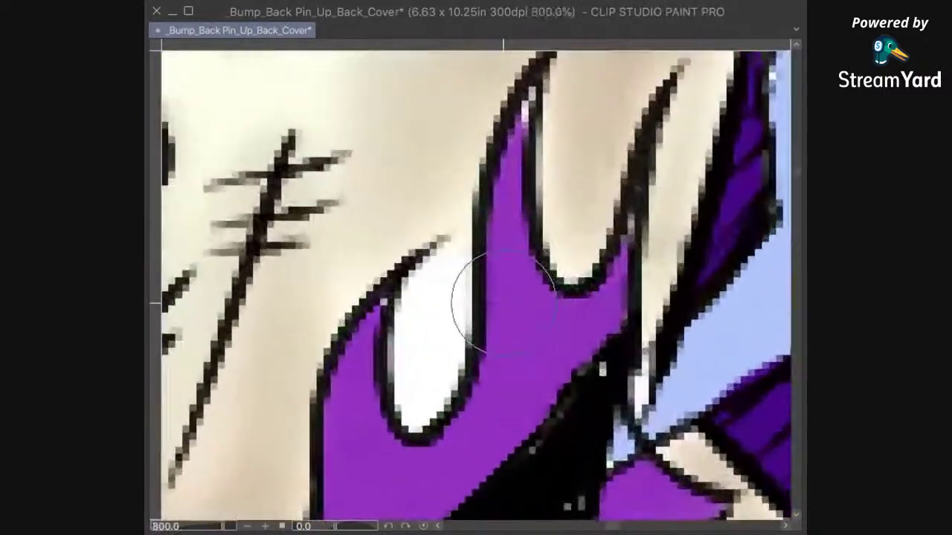
pyautogui.moveTo(446, 275)
pyautogui.mouseDown()
pyautogui.moveTo(448, 241)
pyautogui.moveTo(429, 315)
pyautogui.moveTo(436, 272)
pyautogui.moveTo(402, 314)
pyautogui.moveTo(418, 310)
pyautogui.moveTo(408, 316)
pyautogui.moveTo(424, 392)
pyautogui.moveTo(407, 412)
pyautogui.moveTo(397, 407)
pyautogui.moveTo(398, 426)
pyautogui.moveTo(441, 348)
pyautogui.moveTo(438, 391)
pyautogui.moveTo(453, 265)
pyautogui.moveTo(456, 320)
pyautogui.moveTo(472, 221)
pyautogui.mouseUp()
pyautogui.scroll(-8, 471, 227)
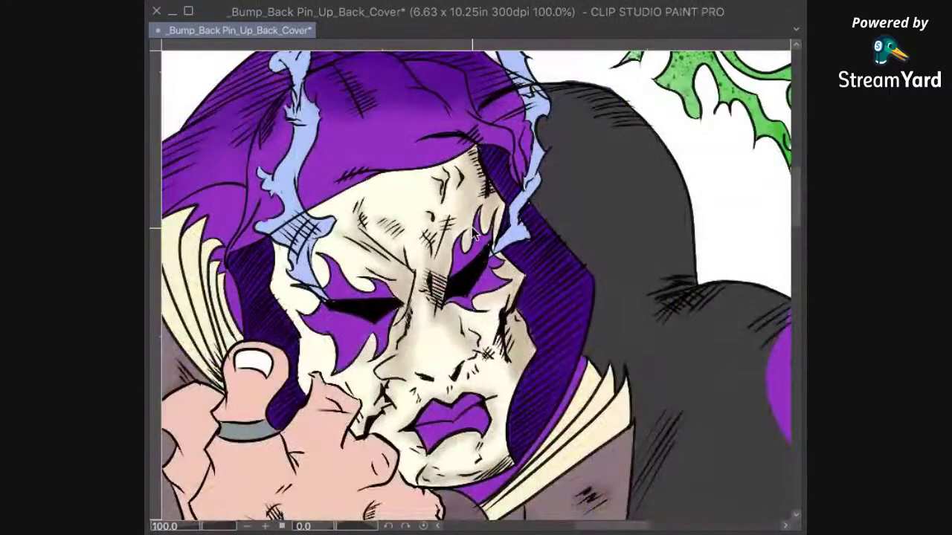
pyautogui.scroll(-3, 471, 227)
pyautogui.scroll(5, 472, 227)
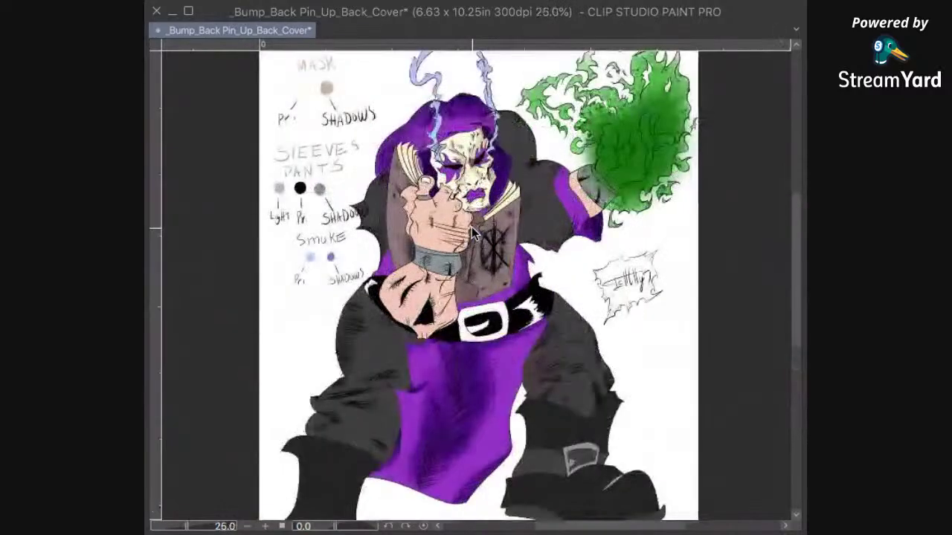
pyautogui.moveTo(413, 167); pyautogui.dragTo(521, 334)
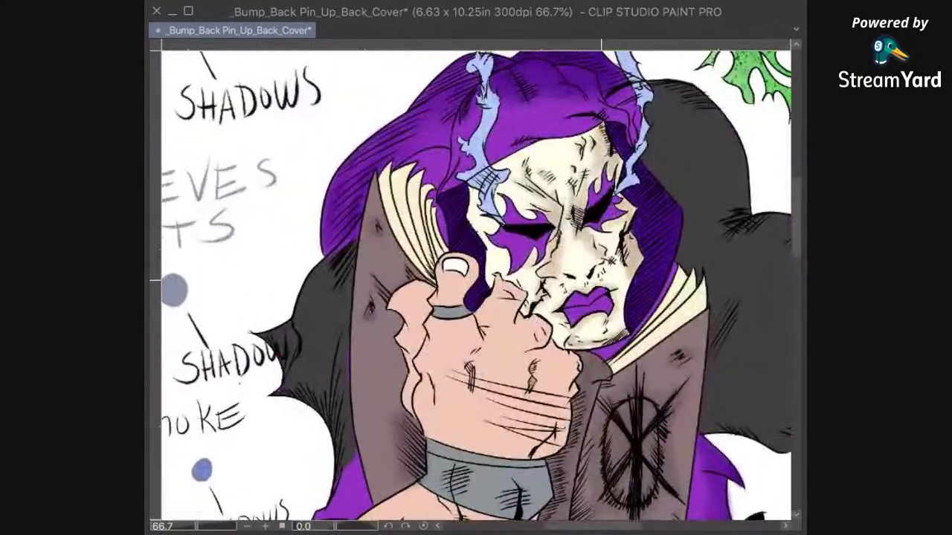
pyautogui.scroll(4, 565, 275)
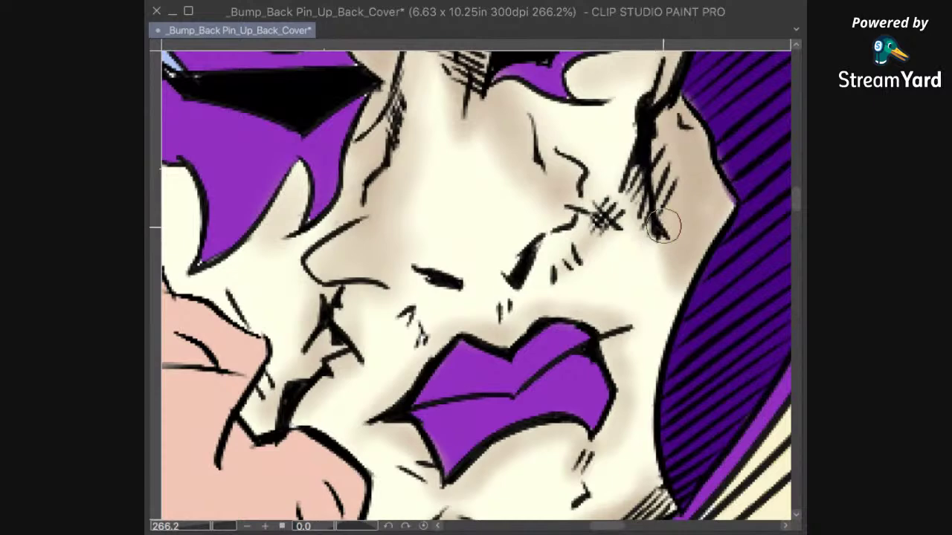
# Step: Inspect the mask's tan shadows up close and across the full page, and save the drawing
pyautogui.moveTo(549, 233); pyautogui.dragTo(663, 243)
pyautogui.moveTo(422, 253); pyautogui.dragTo(499, 275)
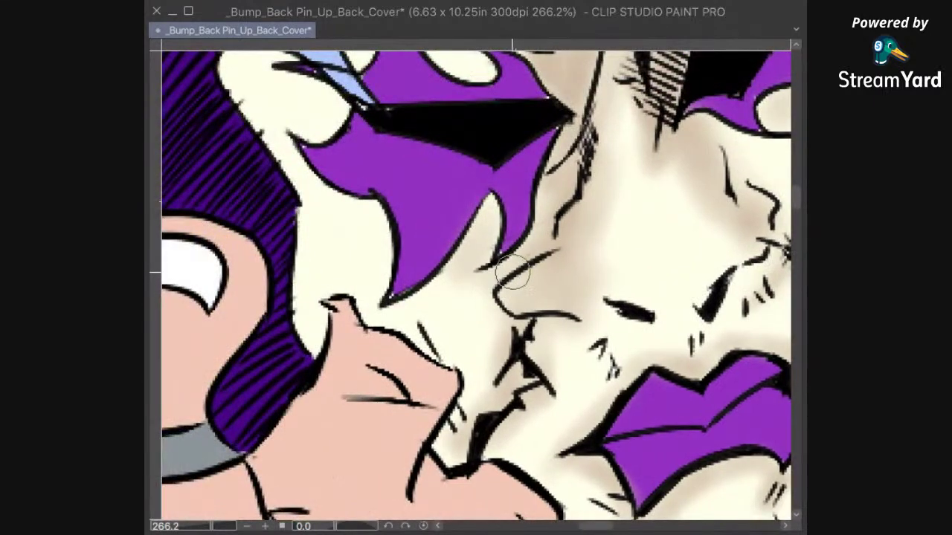
pyautogui.moveTo(447, 347)
pyautogui.mouseDown()
pyautogui.moveTo(471, 394)
pyautogui.moveTo(459, 436)
pyautogui.moveTo(448, 436)
pyautogui.moveTo(465, 462)
pyautogui.mouseUp()
pyautogui.scroll(5, 476, 349)
pyautogui.hscroll(-3, 476, 350)
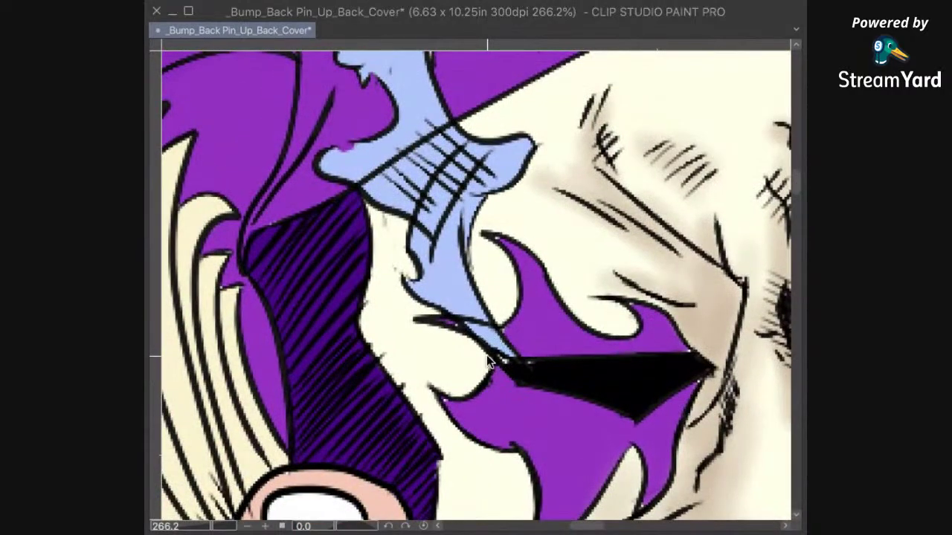
pyautogui.scroll(-6, 557, 142)
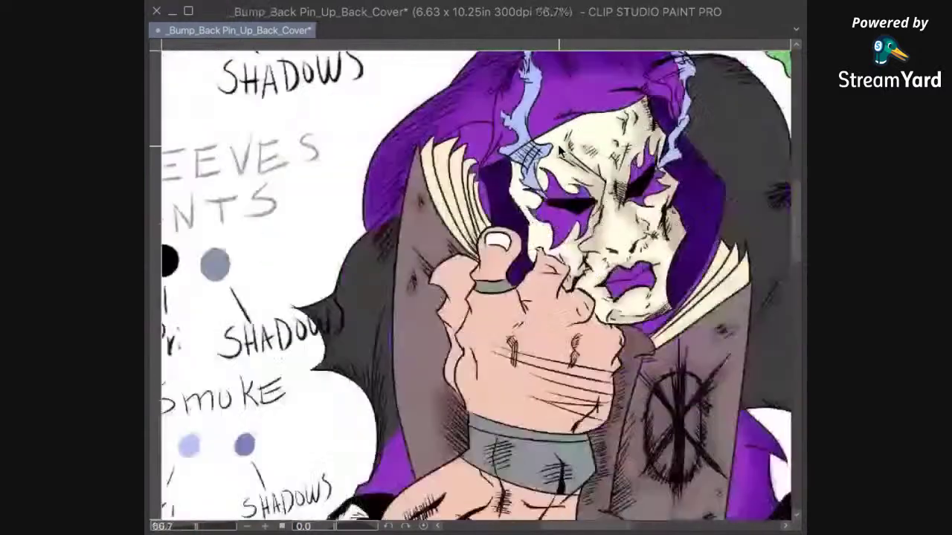
pyautogui.scroll(-4, 561, 149)
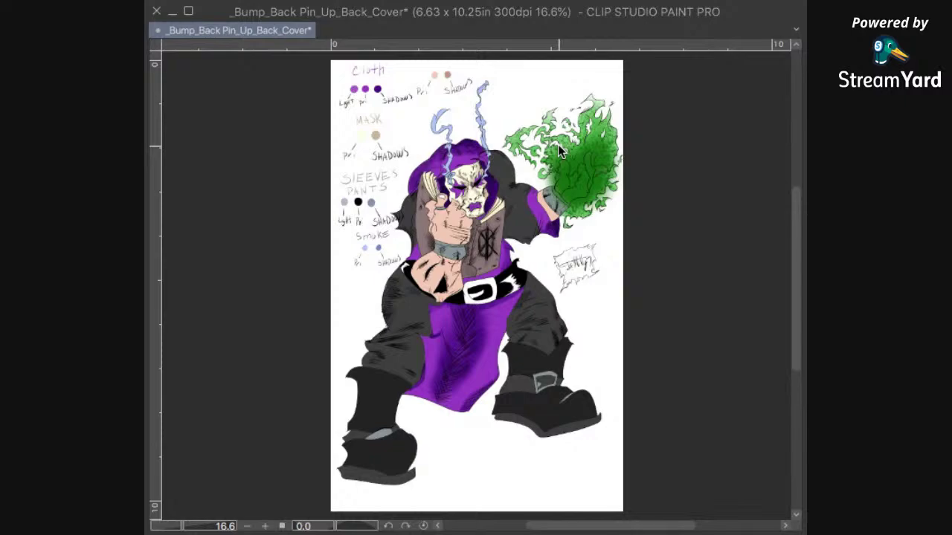
pyautogui.scroll(4, 562, 151)
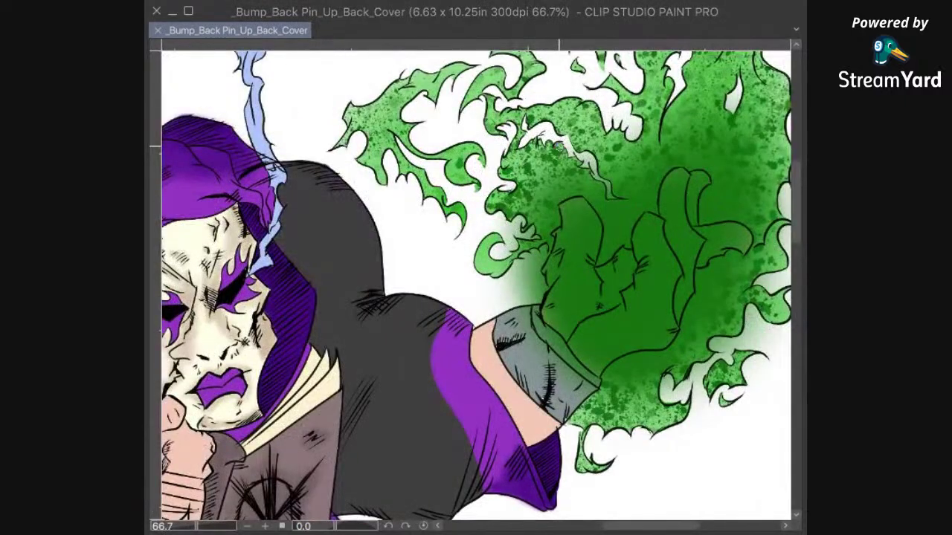
# Step: Airbrush soft shadows onto the book's cream pages beside the chin and the hood's lower edge
pyautogui.moveTo(370, 420); pyautogui.dragTo(654, 333)
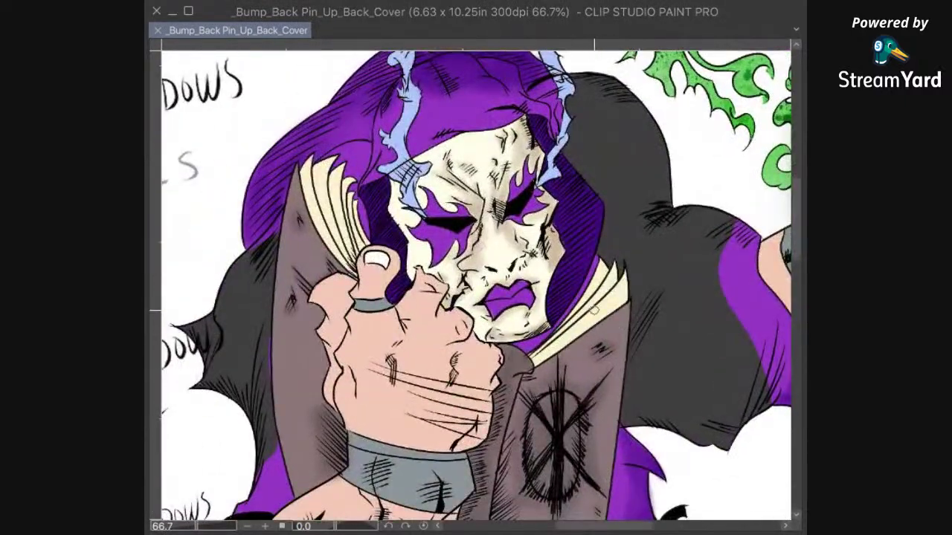
pyautogui.scroll(4, 595, 311)
pyautogui.hscroll(-3, 584, 319)
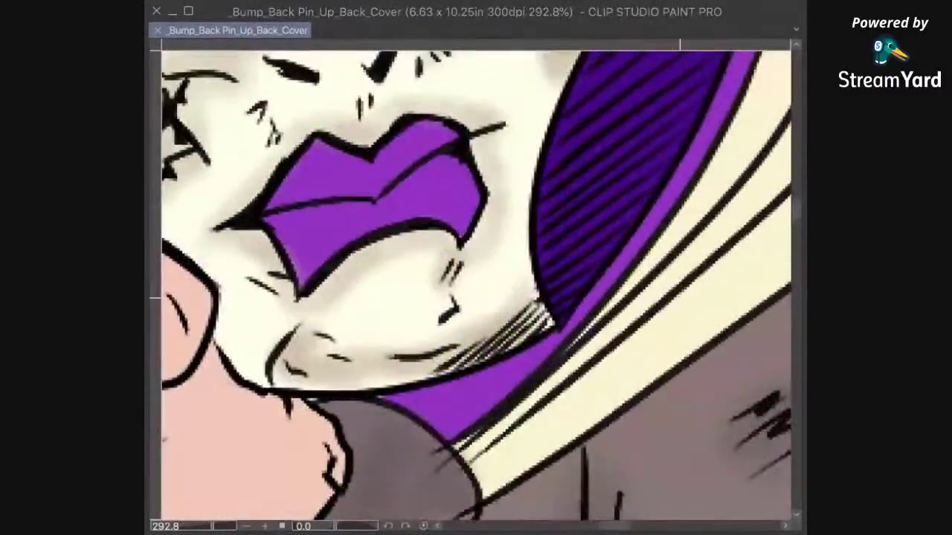
pyautogui.hscroll(2, 611, 335)
pyautogui.scroll(1, 612, 335)
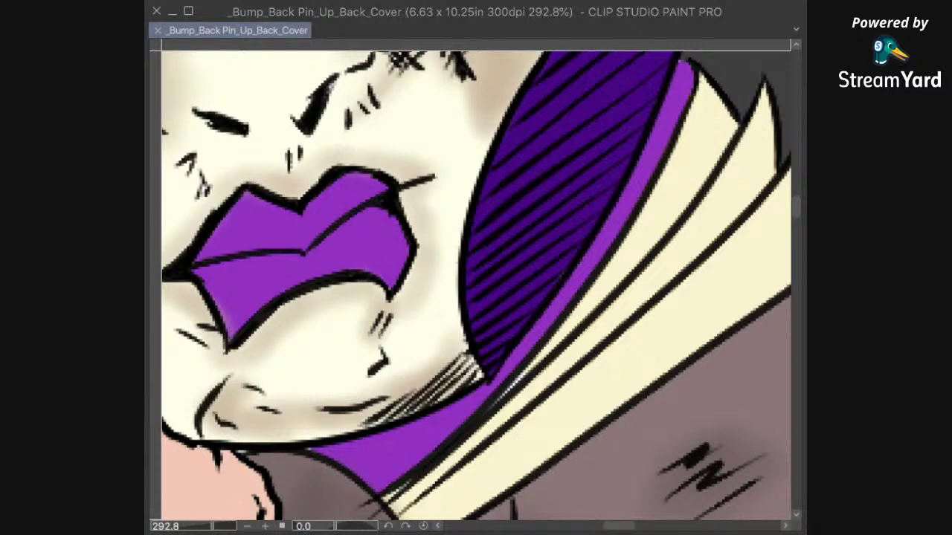
pyautogui.moveTo(610, 295); pyautogui.dragTo(527, 396)
pyautogui.moveTo(594, 311); pyautogui.dragTo(546, 364)
pyautogui.moveTo(594, 313); pyautogui.dragTo(524, 396)
pyautogui.moveTo(585, 335)
pyautogui.mouseDown()
pyautogui.moveTo(565, 360)
pyautogui.moveTo(686, 275)
pyautogui.moveTo(580, 345)
pyautogui.mouseUp()
pyautogui.moveTo(643, 290); pyautogui.dragTo(563, 359)
# Step: Airbrush soft shadows at the base of the cream pages on the book's other side, just above the thumb
pyautogui.moveTo(391, 278)
pyautogui.mouseDown()
pyautogui.moveTo(548, 330)
pyautogui.moveTo(699, 471)
pyautogui.moveTo(689, 451)
pyautogui.mouseUp()
pyautogui.moveTo(426, 382); pyautogui.dragTo(696, 218)
pyautogui.moveTo(565, 261)
pyautogui.mouseDown()
pyautogui.moveTo(486, 401)
pyautogui.moveTo(397, 471)
pyautogui.mouseUp()
pyautogui.moveTo(470, 331); pyautogui.dragTo(480, 405)
pyautogui.moveTo(445, 289); pyautogui.dragTo(468, 394)
pyautogui.moveTo(469, 253)
pyautogui.mouseDown()
pyautogui.moveTo(478, 342)
pyautogui.moveTo(467, 297)
pyautogui.moveTo(484, 308)
pyautogui.moveTo(484, 323)
pyautogui.moveTo(529, 263)
pyautogui.mouseUp()
pyautogui.moveTo(455, 374); pyautogui.dragTo(374, 435)
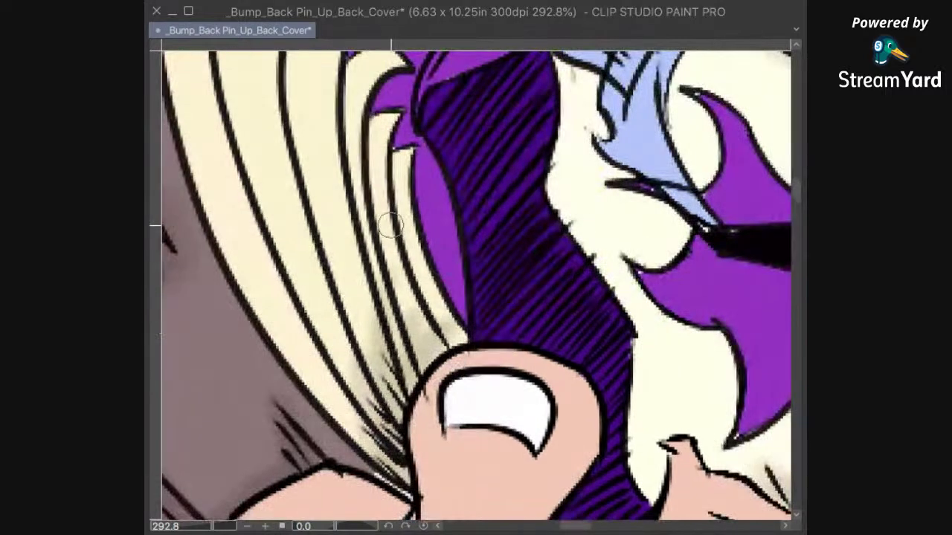
# Step: Extend the shadows up the narrow inner pages beside the hood to their curled tips, and save the drawing
pyautogui.moveTo(455, 340)
pyautogui.mouseDown()
pyautogui.moveTo(419, 279)
pyautogui.moveTo(446, 327)
pyautogui.moveTo(399, 200)
pyautogui.mouseUp()
pyautogui.moveTo(419, 273)
pyautogui.mouseDown()
pyautogui.moveTo(405, 165)
pyautogui.moveTo(393, 152)
pyautogui.mouseUp()
pyautogui.moveTo(394, 243); pyautogui.dragTo(381, 186)
pyautogui.moveTo(398, 152); pyautogui.dragTo(375, 108)
pyautogui.moveTo(369, 216); pyautogui.dragTo(376, 122)
pyautogui.moveTo(376, 169)
pyautogui.mouseDown()
pyautogui.moveTo(414, 328)
pyautogui.moveTo(408, 317)
pyautogui.moveTo(421, 332)
pyautogui.mouseUp()
pyautogui.press('space')
pyautogui.moveTo(399, 128)
pyautogui.mouseDown()
pyautogui.moveTo(419, 213)
pyautogui.moveTo(378, 266)
pyautogui.moveTo(412, 394)
pyautogui.mouseUp()
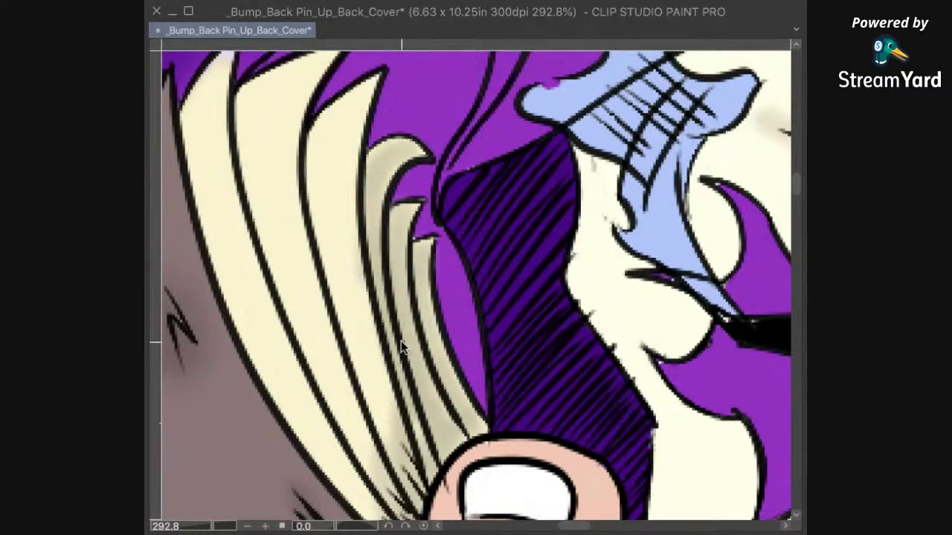
pyautogui.hotkey('ctrl', '0')
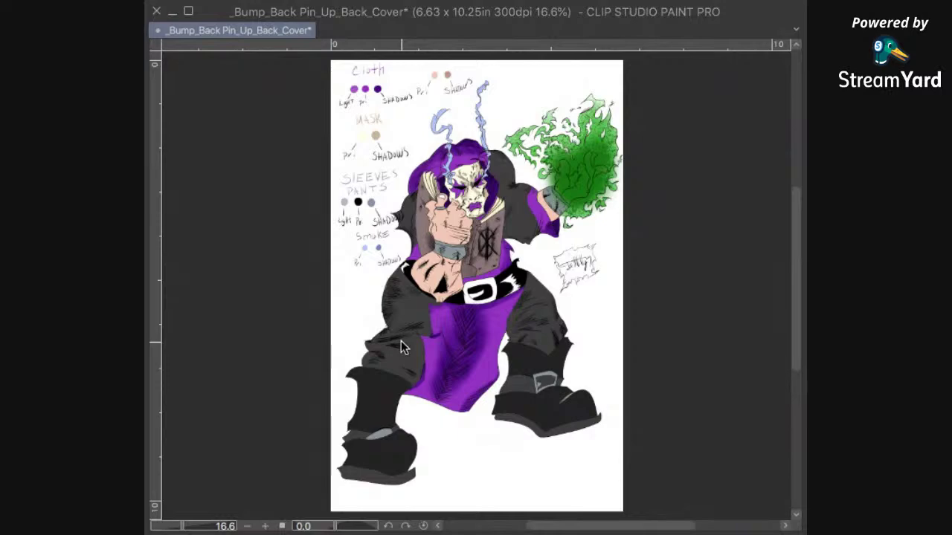
pyautogui.hotkey('ctrl', 's')
# Step: Touch up the mask's tan shading along the outer cheek crease and between the eye markings at the brow
pyautogui.scroll(3, 401, 341)
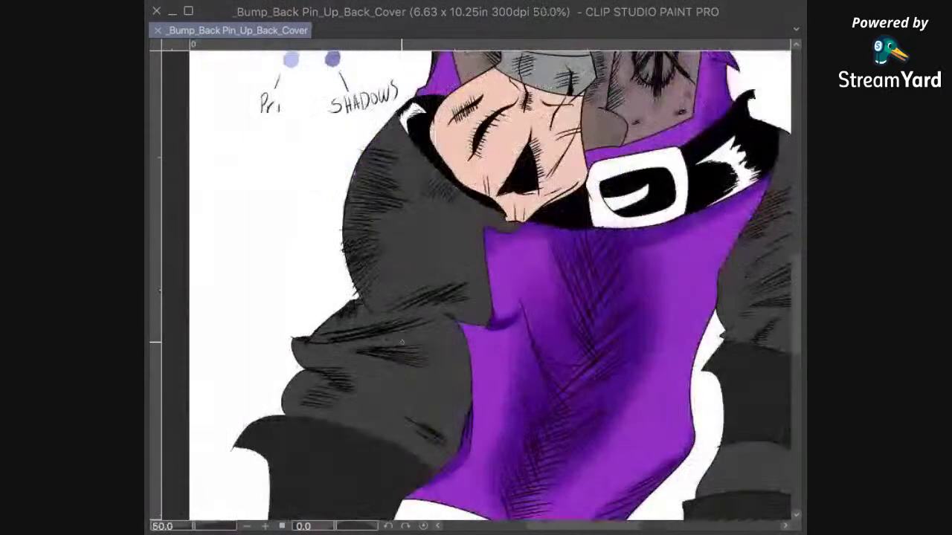
pyautogui.moveTo(585, 129); pyautogui.dragTo(525, 443)
pyautogui.moveTo(599, 281); pyautogui.dragTo(565, 340)
pyautogui.scroll(3, 476, 286)
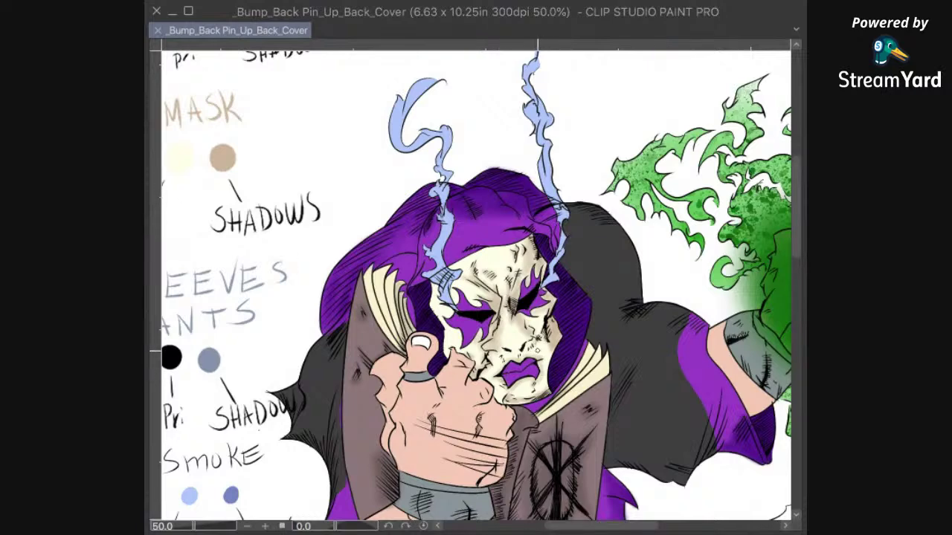
pyautogui.scroll(3, 528, 353)
pyautogui.moveTo(540, 305)
pyautogui.mouseDown()
pyautogui.moveTo(550, 300)
pyautogui.moveTo(539, 316)
pyautogui.mouseUp()
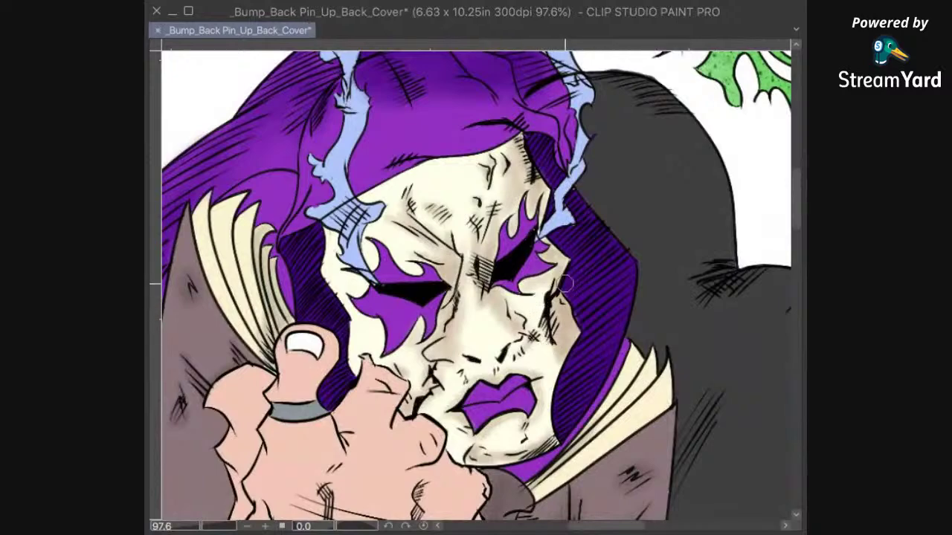
pyautogui.moveTo(543, 311); pyautogui.dragTo(552, 367)
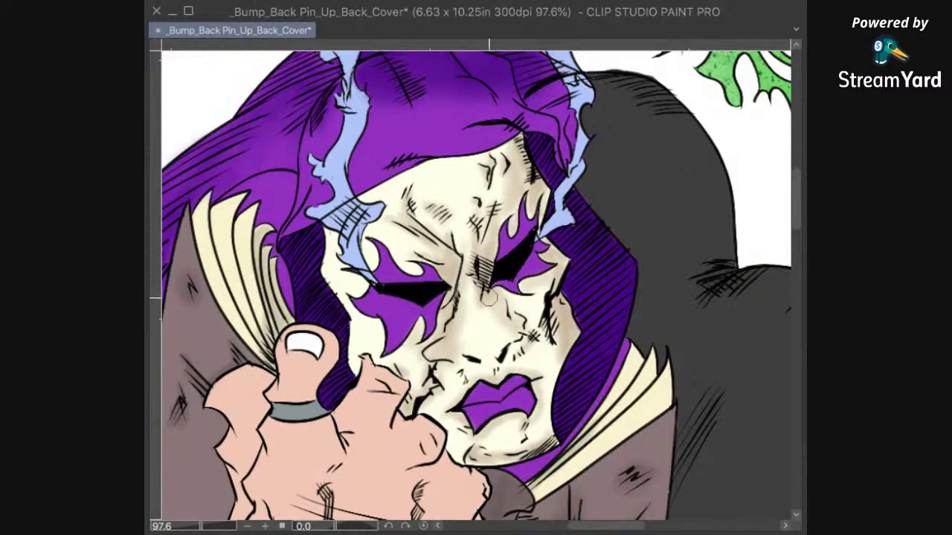
pyautogui.moveTo(480, 261); pyautogui.dragTo(492, 237)
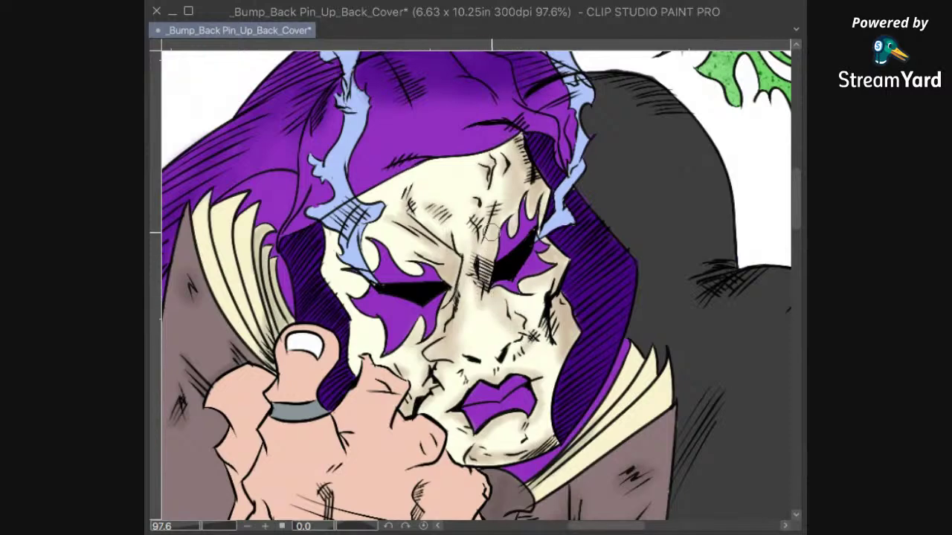
pyautogui.scroll(2, 531, 189)
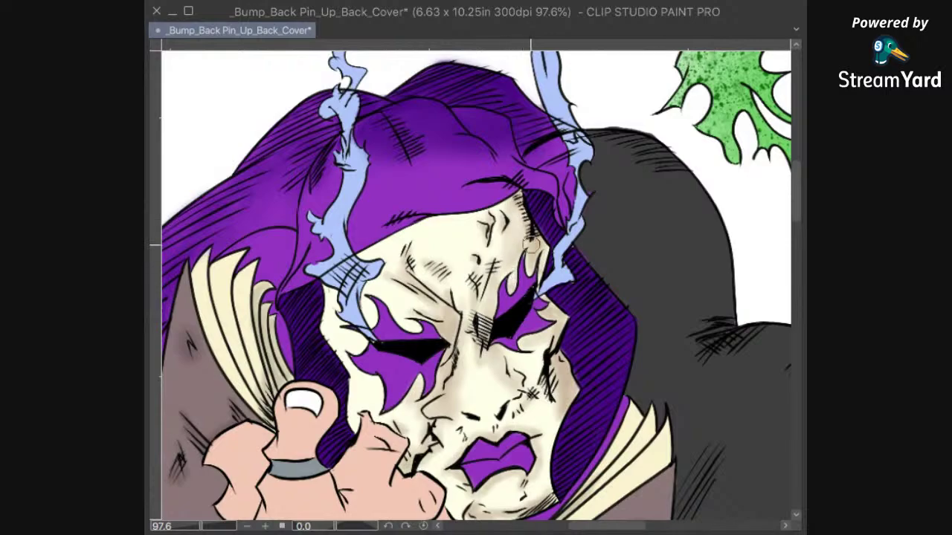
# Step: Check the shaded mask and book pages against the rest of the figure and the full page
pyautogui.scroll(-4, 455, 325)
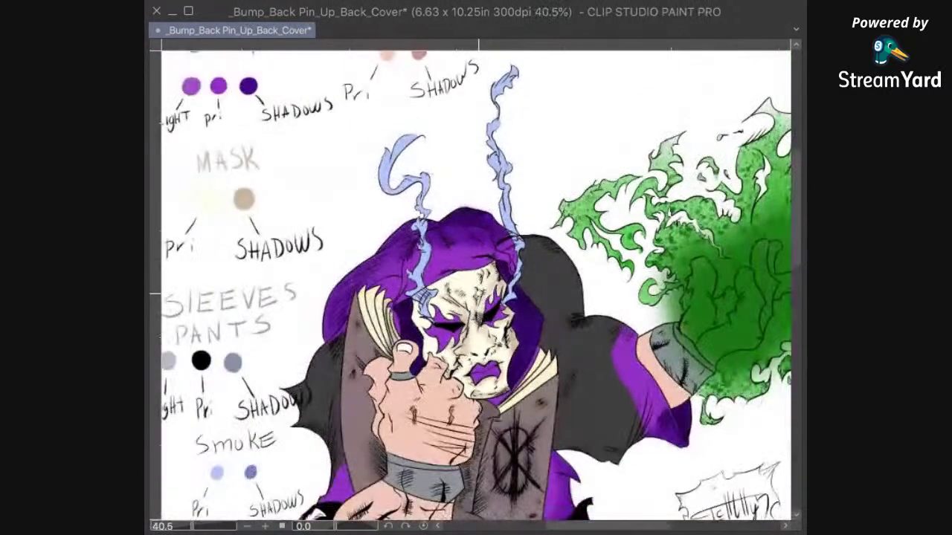
pyautogui.moveTo(472, 354); pyautogui.dragTo(482, 261)
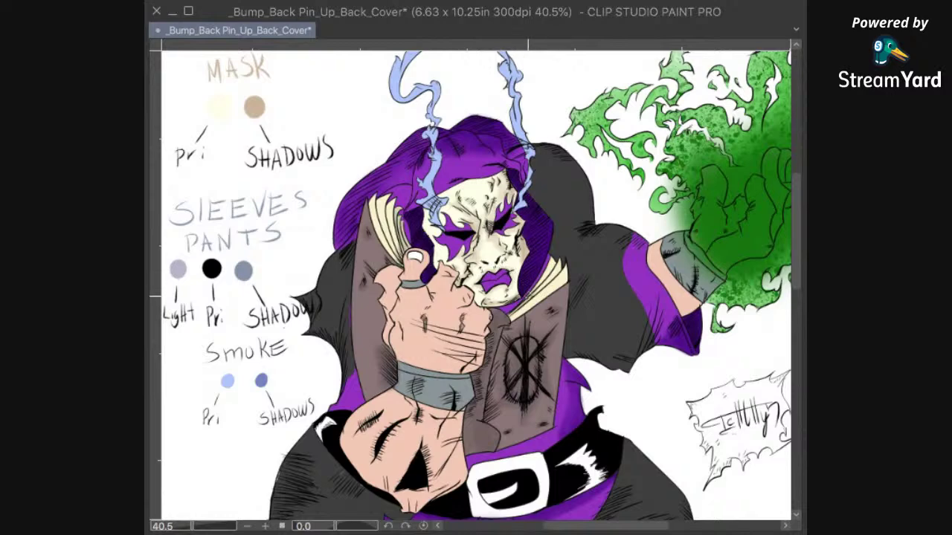
pyautogui.moveTo(525, 309); pyautogui.dragTo(553, 306)
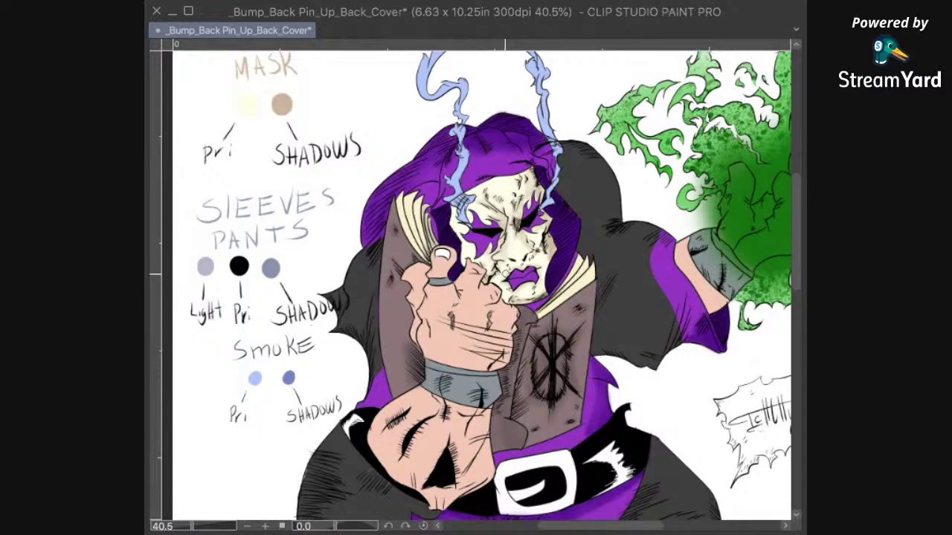
pyautogui.scroll(-1, 558, 335)
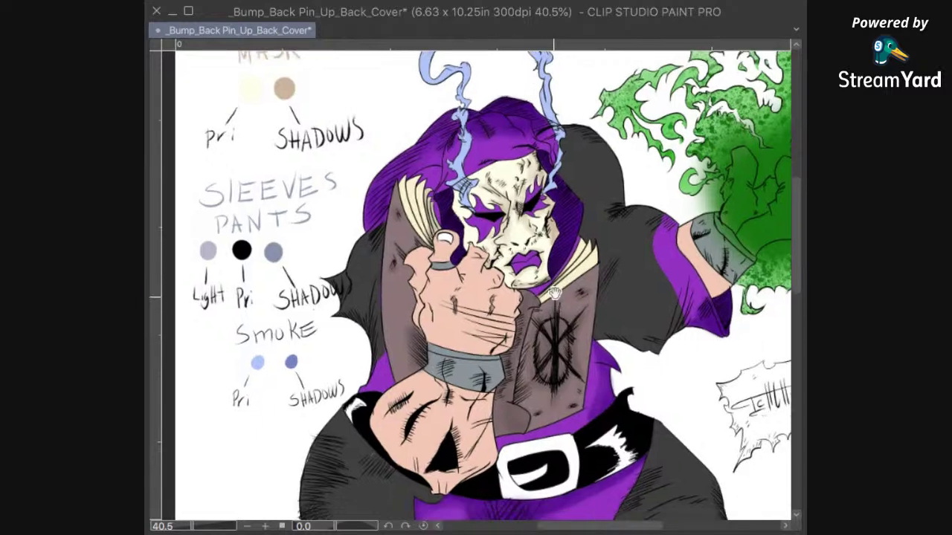
pyautogui.scroll(-1, 585, 320)
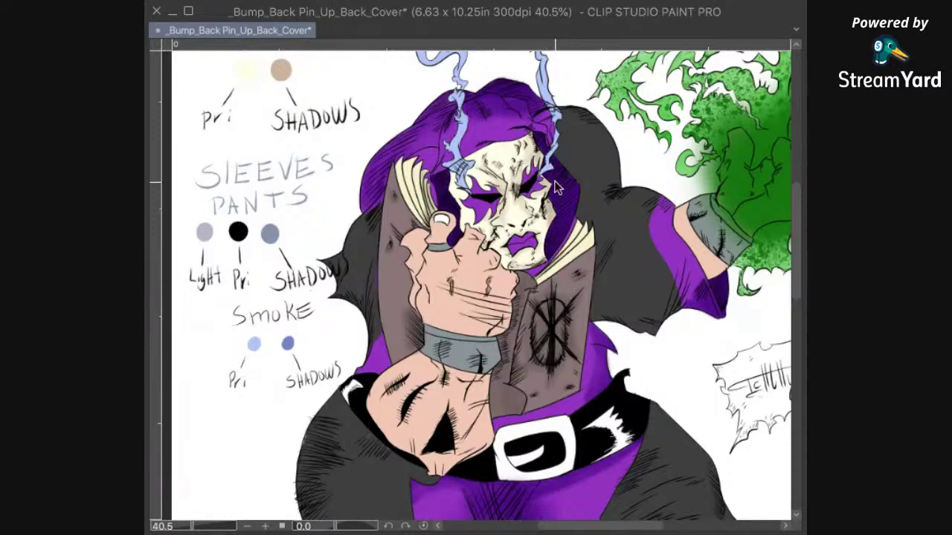
pyautogui.hotkey('ctrl', '0')
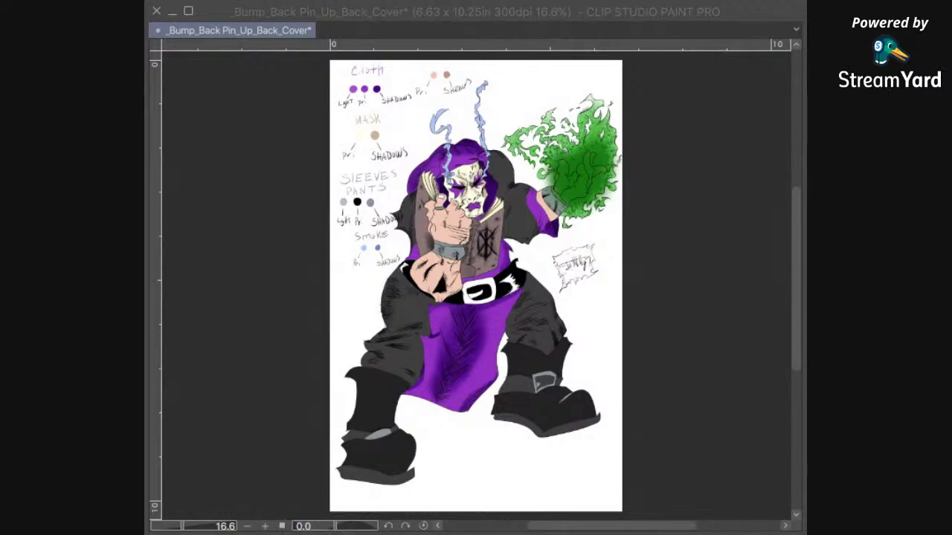
# Step: Shade the cross-hatched smoke above the eye marking beside the book with the Smoke shadow colour from the swatch notes
pyautogui.scroll(5, 506, 158)
pyautogui.moveTo(376, 192); pyautogui.dragTo(627, 348)
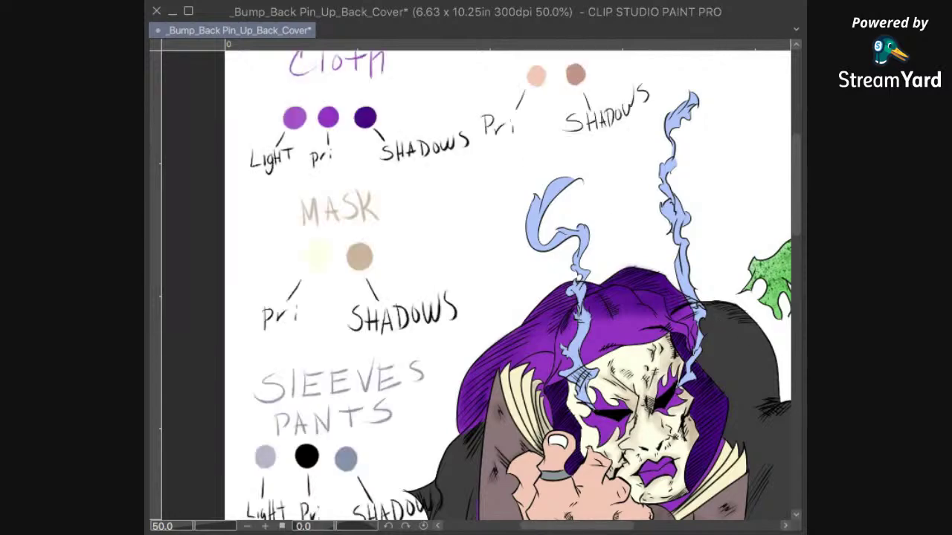
pyautogui.moveTo(420, 463); pyautogui.dragTo(542, 247)
pyautogui.moveTo(547, 375)
pyautogui.mouseDown()
pyautogui.moveTo(558, 295)
pyautogui.moveTo(553, 307)
pyautogui.mouseUp()
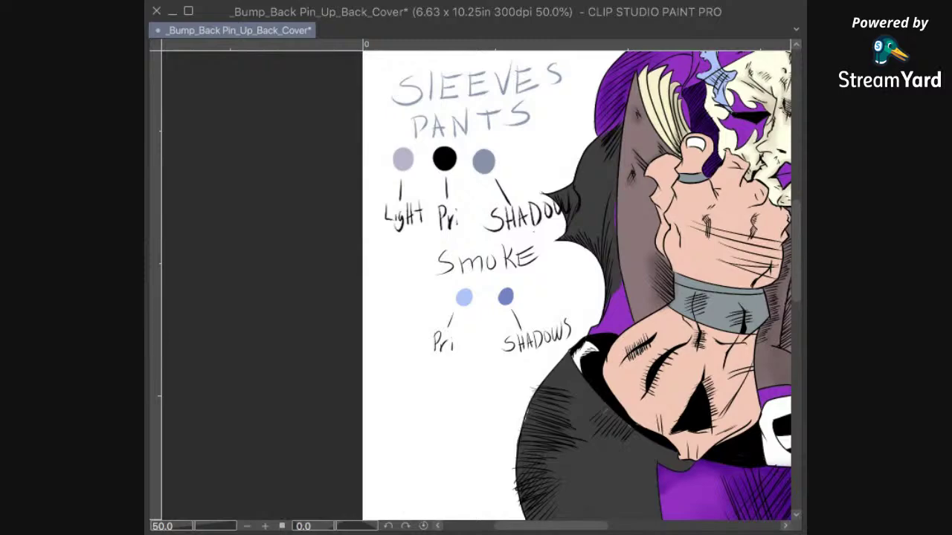
pyautogui.moveTo(700, 170); pyautogui.dragTo(573, 390)
pyautogui.moveTo(605, 300); pyautogui.dragTo(604, 292)
pyautogui.scroll(6, 614, 284)
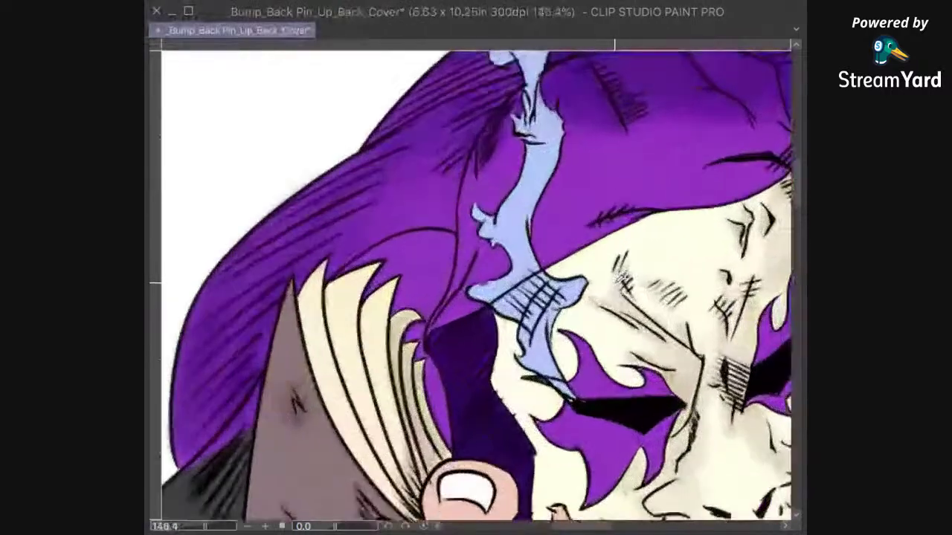
pyautogui.moveTo(579, 334); pyautogui.dragTo(632, 333)
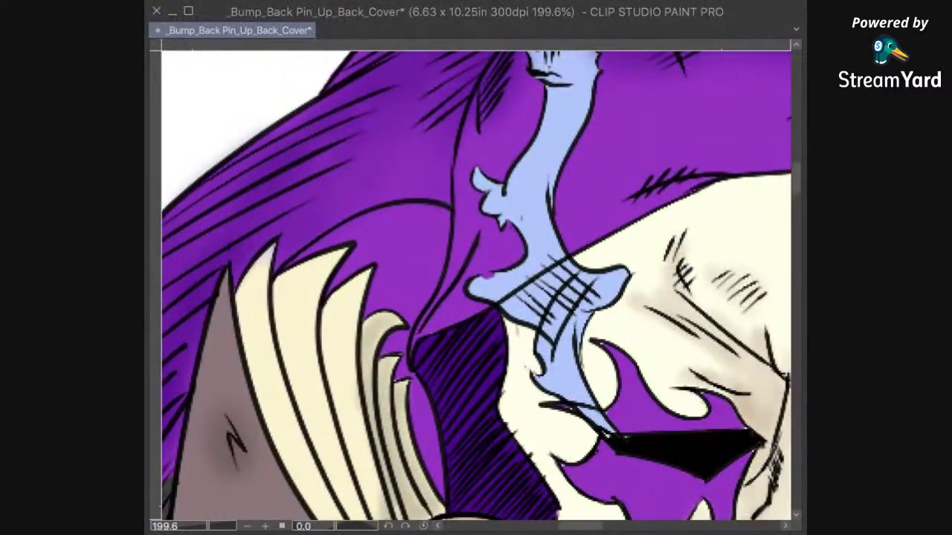
pyautogui.moveTo(508, 300)
pyautogui.mouseDown()
pyautogui.moveTo(561, 270)
pyautogui.moveTo(572, 281)
pyautogui.moveTo(544, 331)
pyautogui.moveTo(557, 295)
pyautogui.moveTo(548, 363)
pyautogui.mouseUp()
pyautogui.moveTo(554, 286)
pyautogui.mouseDown()
pyautogui.moveTo(545, 305)
pyautogui.moveTo(516, 313)
pyautogui.moveTo(546, 314)
pyautogui.moveTo(513, 305)
pyautogui.mouseUp()
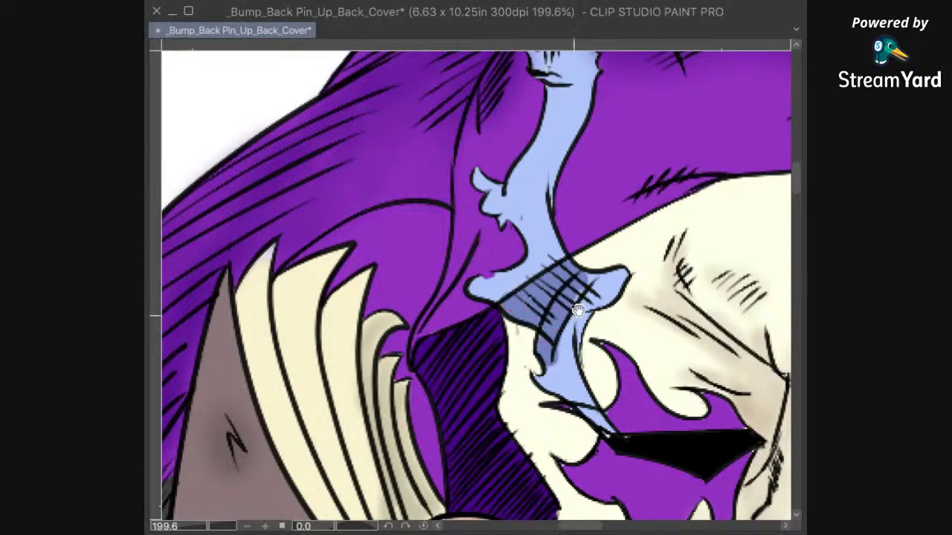
# Step: Paint the darker blue shadow over the knotted smoke and its curl where the wisp crosses the hood's top edge
pyautogui.moveTo(592, 267); pyautogui.dragTo(601, 392)
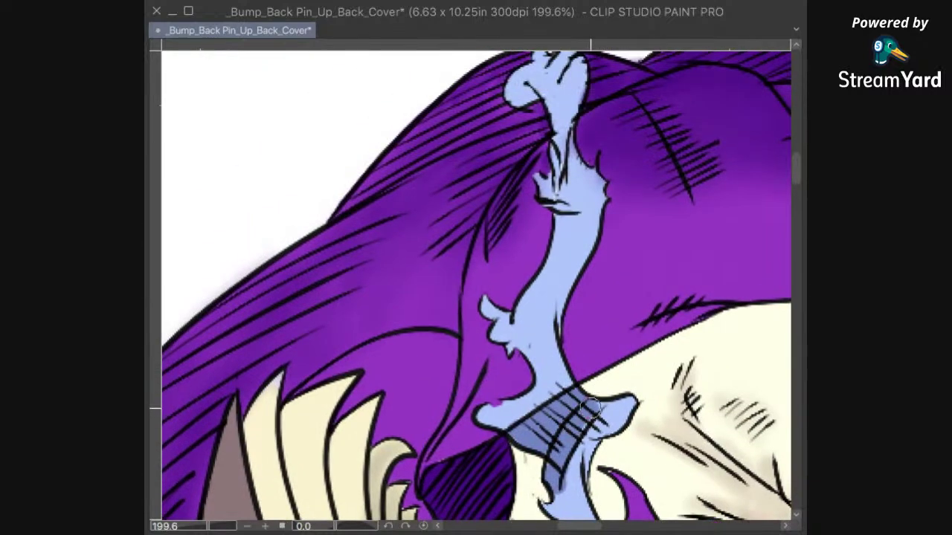
pyautogui.moveTo(583, 284); pyautogui.dragTo(567, 469)
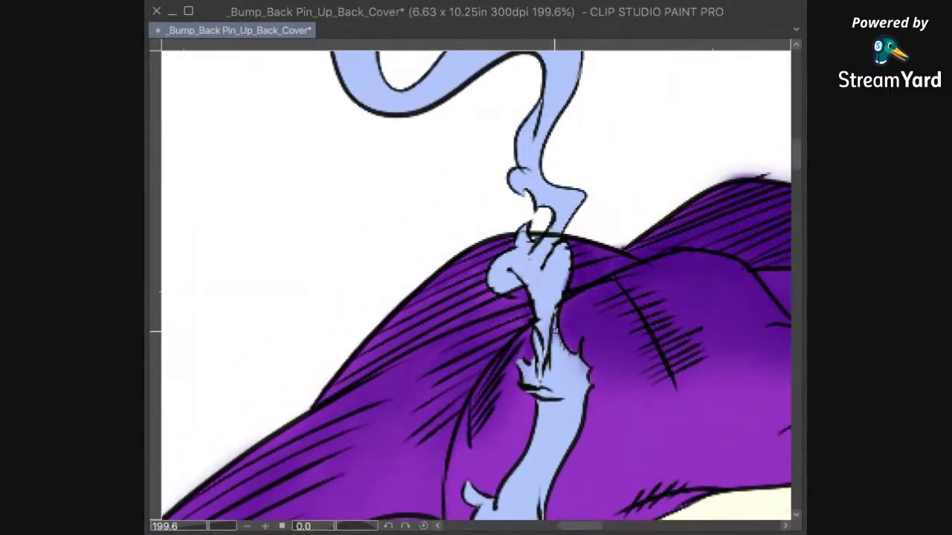
pyautogui.moveTo(553, 261)
pyautogui.mouseDown()
pyautogui.moveTo(550, 273)
pyautogui.moveTo(562, 254)
pyautogui.moveTo(544, 336)
pyautogui.mouseUp()
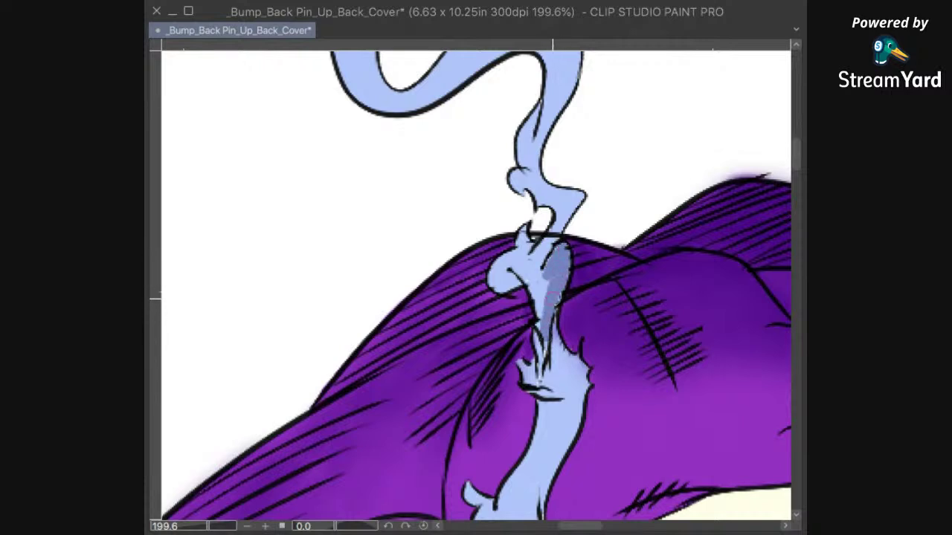
pyautogui.moveTo(535, 322)
pyautogui.mouseDown()
pyautogui.moveTo(531, 275)
pyautogui.moveTo(519, 275)
pyautogui.moveTo(549, 281)
pyautogui.moveTo(539, 299)
pyautogui.moveTo(548, 274)
pyautogui.moveTo(559, 296)
pyautogui.mouseUp()
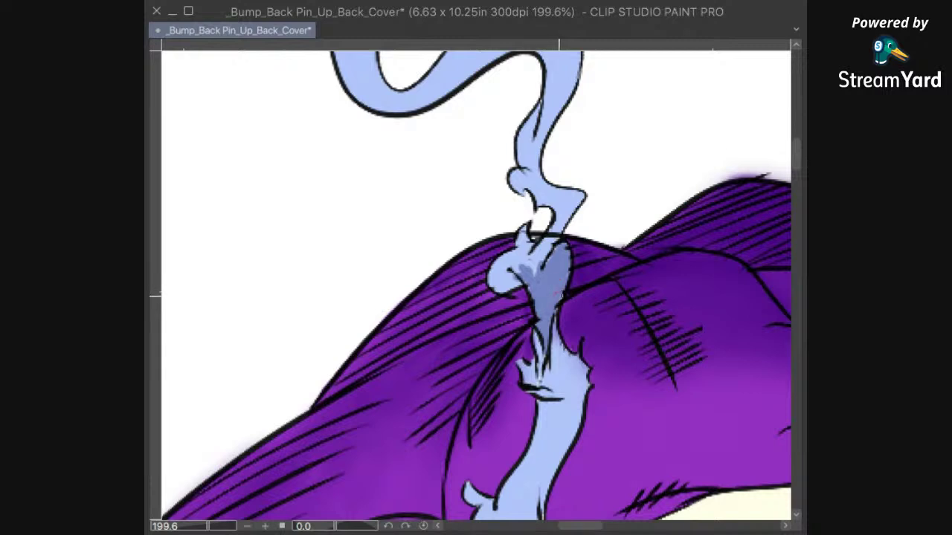
pyautogui.moveTo(532, 264)
pyautogui.mouseDown()
pyautogui.moveTo(523, 230)
pyautogui.moveTo(519, 256)
pyautogui.moveTo(503, 267)
pyautogui.mouseUp()
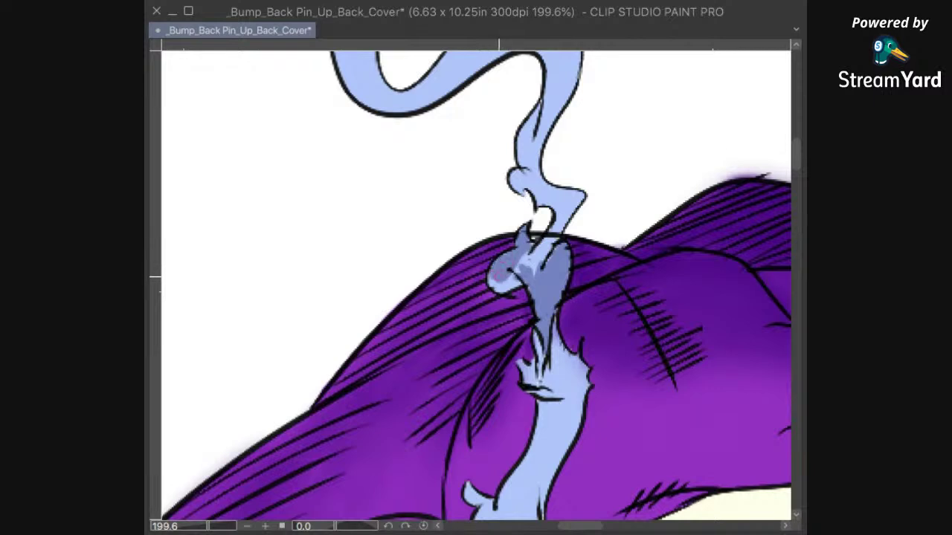
pyautogui.moveTo(497, 286); pyautogui.dragTo(536, 262)
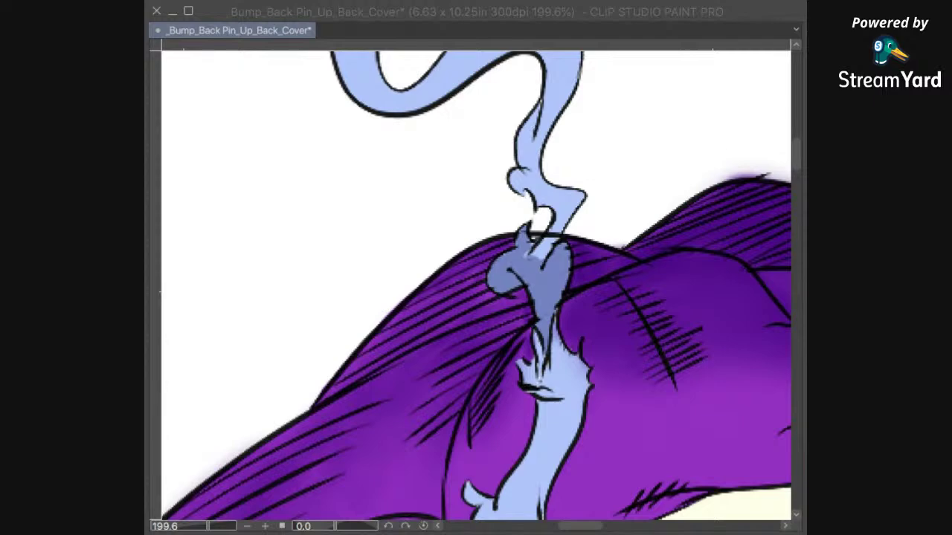
pyautogui.moveTo(616, 325); pyautogui.dragTo(599, 380)
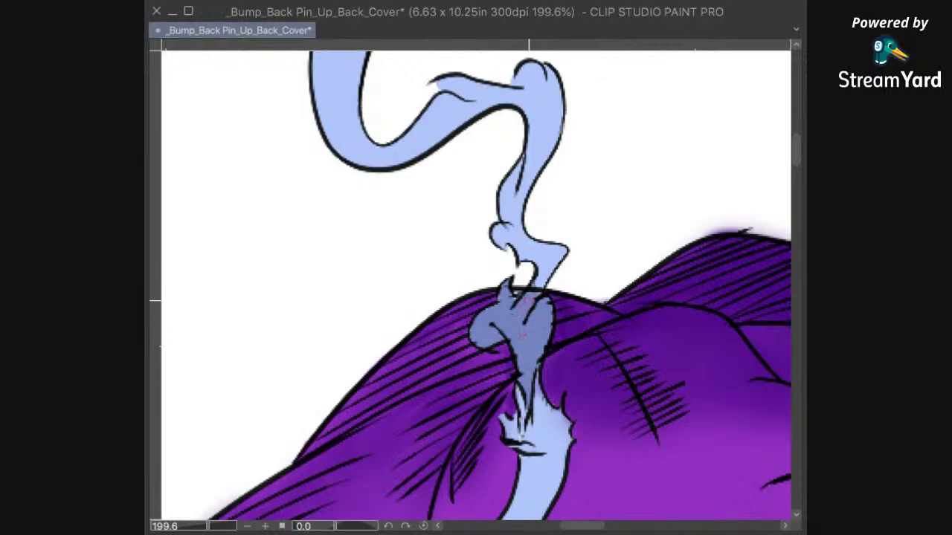
# Step: Paint the darker blue shadow on the pointed bend of the hooked smoke wisp just above the hood
pyautogui.scroll(3, 583, 253)
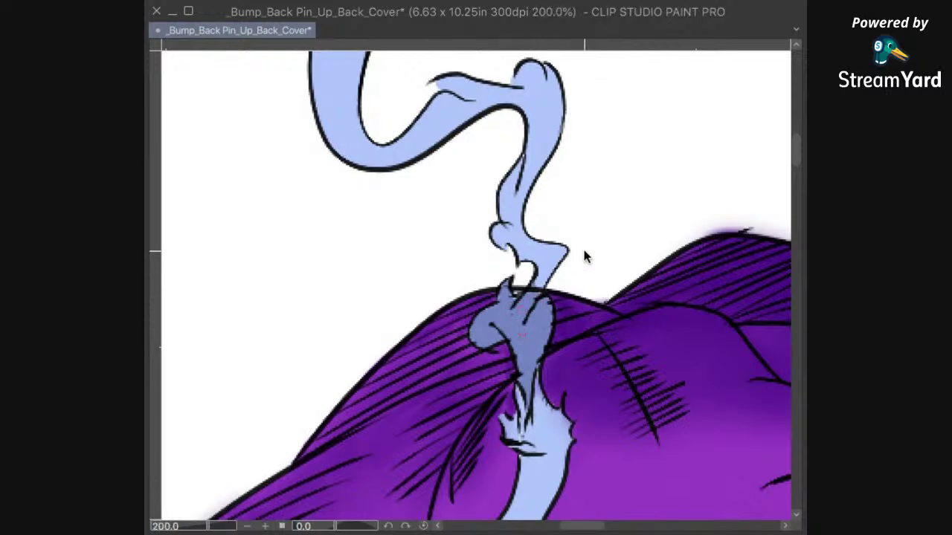
pyautogui.scroll(-2, 584, 252)
pyautogui.moveTo(562, 252)
pyautogui.mouseDown()
pyautogui.moveTo(535, 298)
pyautogui.moveTo(529, 292)
pyautogui.mouseUp()
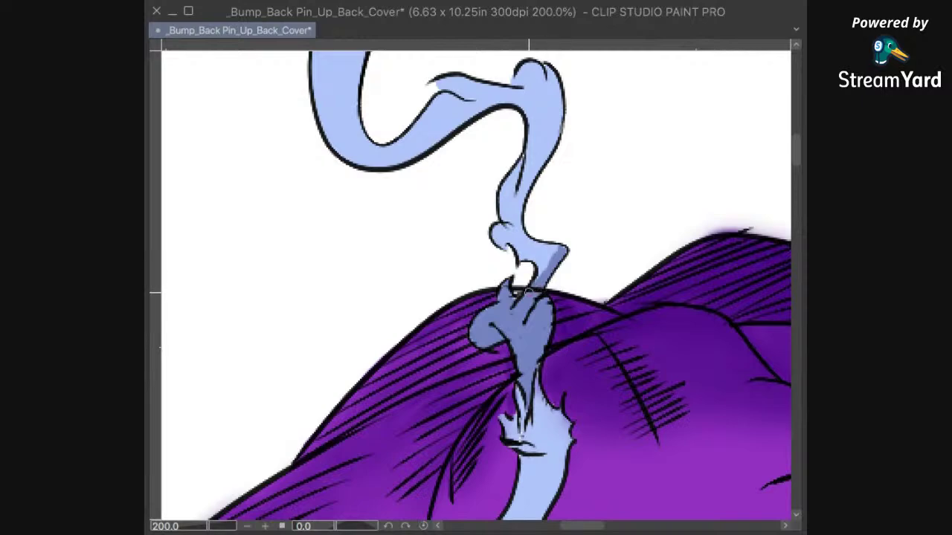
# Step: Shade the outer edge of the hooked wisp's upper curl and the small forked tip beside it with the smoke shadow colour
pyautogui.moveTo(535, 409); pyautogui.dragTo(543, 363)
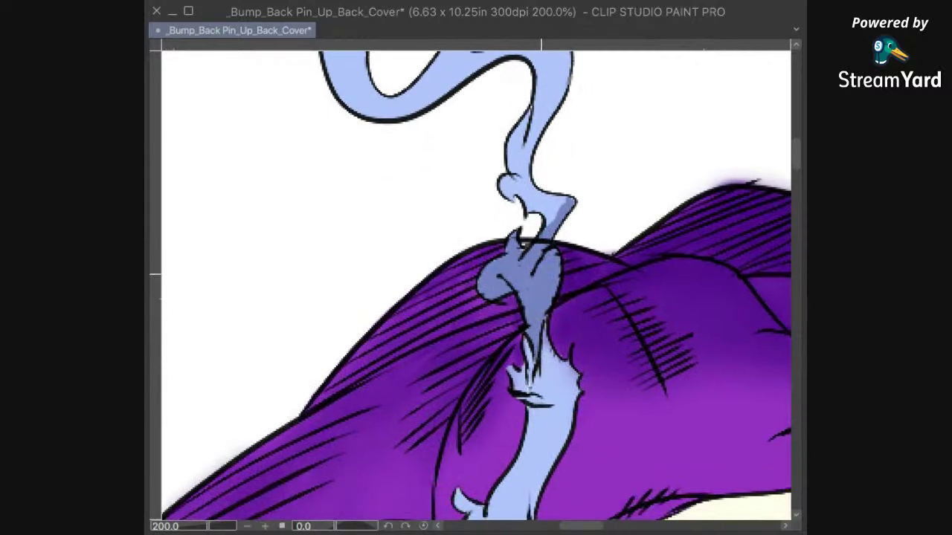
pyautogui.moveTo(541, 273); pyautogui.dragTo(544, 437)
pyautogui.moveTo(540, 333); pyautogui.dragTo(552, 439)
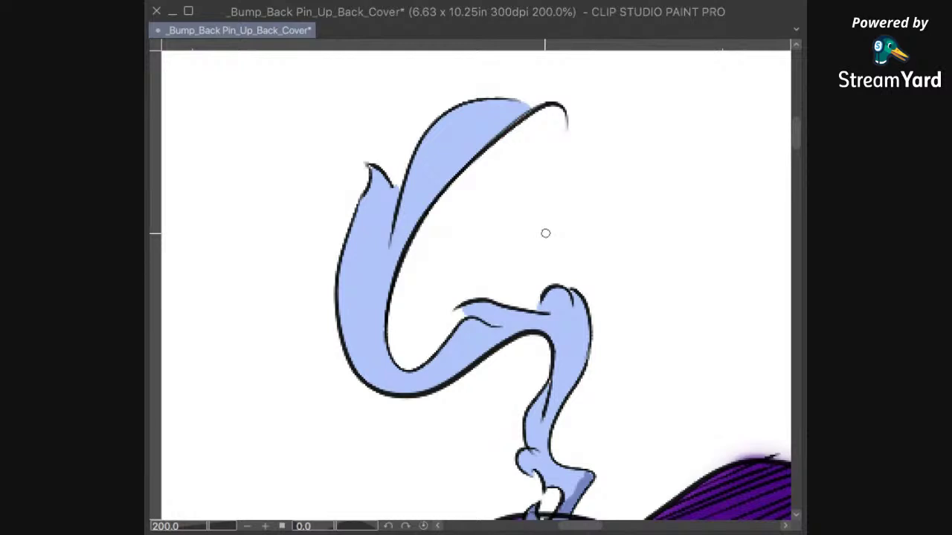
pyautogui.moveTo(372, 168)
pyautogui.mouseDown()
pyautogui.moveTo(397, 203)
pyautogui.moveTo(390, 240)
pyautogui.moveTo(450, 115)
pyautogui.mouseUp()
pyautogui.moveTo(411, 181)
pyautogui.mouseDown()
pyautogui.moveTo(445, 121)
pyautogui.moveTo(411, 183)
pyautogui.moveTo(452, 117)
pyautogui.moveTo(445, 125)
pyautogui.moveTo(518, 95)
pyautogui.mouseUp()
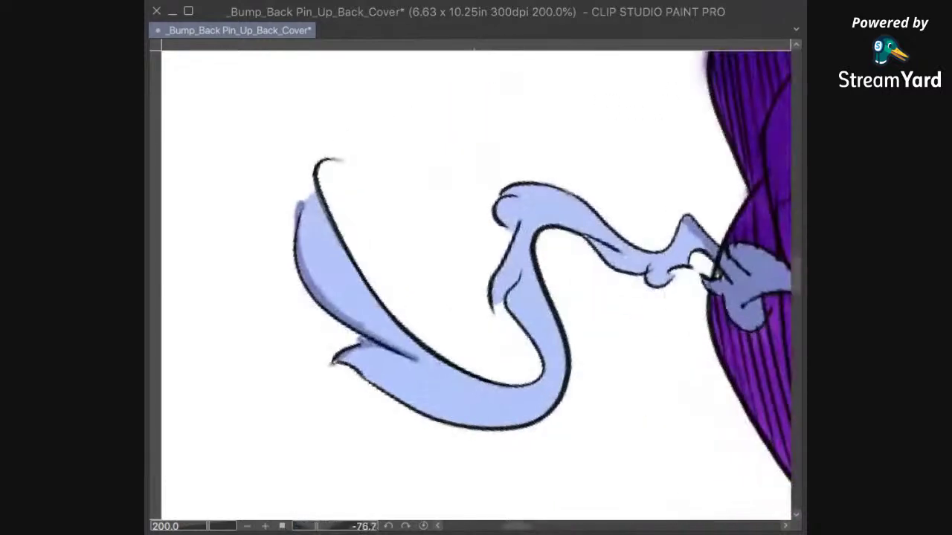
# Step: Fill the pointed tip of the upper curl with smoke shadow and clean the overpaint outside its outline
pyautogui.scroll(6, 437, 110)
pyautogui.moveTo(399, 165); pyautogui.dragTo(615, 308)
pyautogui.moveTo(600, 181); pyautogui.dragTo(503, 269)
pyautogui.moveTo(580, 188); pyautogui.dragTo(424, 329)
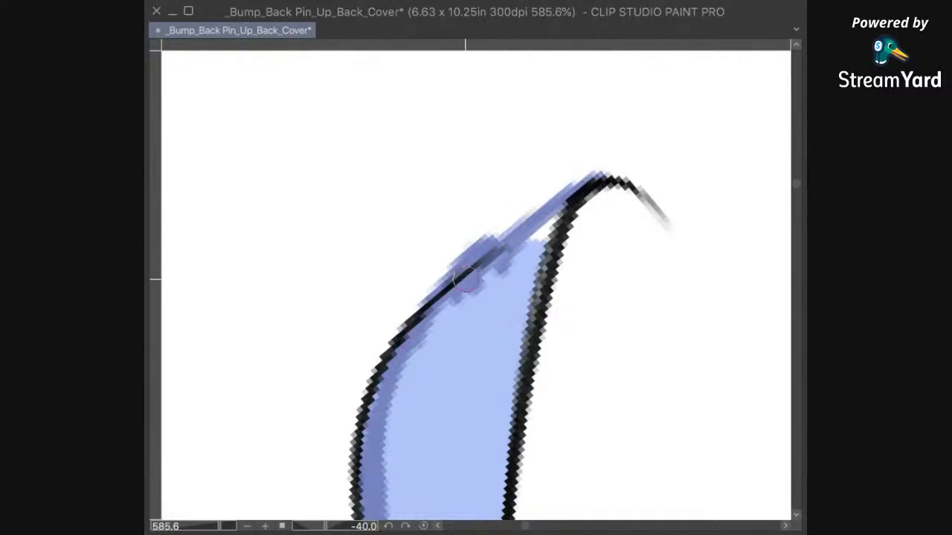
pyautogui.moveTo(521, 322); pyautogui.dragTo(573, 237)
pyautogui.moveTo(616, 130)
pyautogui.mouseDown()
pyautogui.moveTo(589, 205)
pyautogui.moveTo(600, 136)
pyautogui.moveTo(595, 172)
pyautogui.moveTo(555, 162)
pyautogui.moveTo(598, 150)
pyautogui.moveTo(545, 177)
pyautogui.mouseUp()
pyautogui.moveTo(583, 264); pyautogui.dragTo(586, 195)
pyautogui.moveTo(566, 181)
pyautogui.mouseDown()
pyautogui.moveTo(495, 216)
pyautogui.moveTo(556, 168)
pyautogui.moveTo(584, 194)
pyautogui.moveTo(591, 163)
pyautogui.moveTo(577, 213)
pyautogui.moveTo(563, 201)
pyautogui.moveTo(434, 342)
pyautogui.mouseUp()
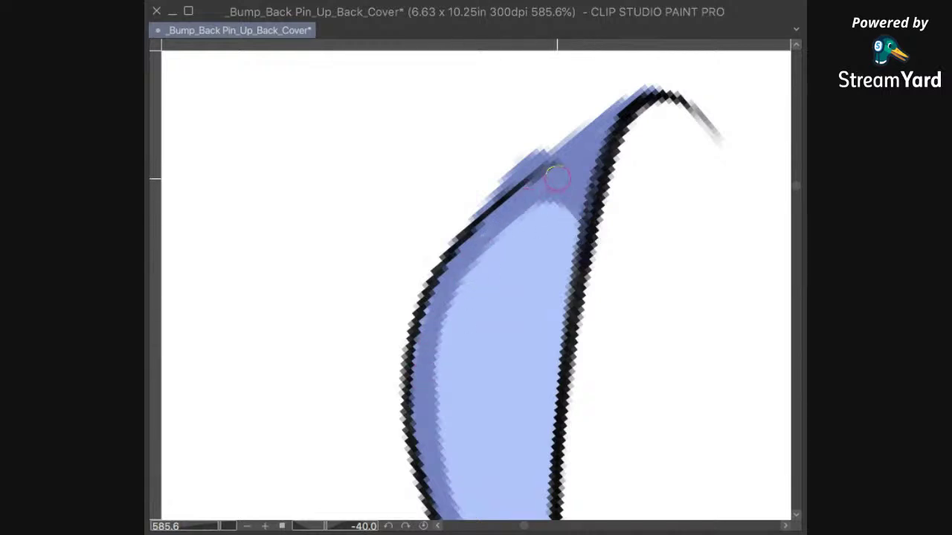
pyautogui.moveTo(478, 193)
pyautogui.mouseDown()
pyautogui.moveTo(510, 177)
pyautogui.moveTo(459, 233)
pyautogui.moveTo(537, 146)
pyautogui.mouseUp()
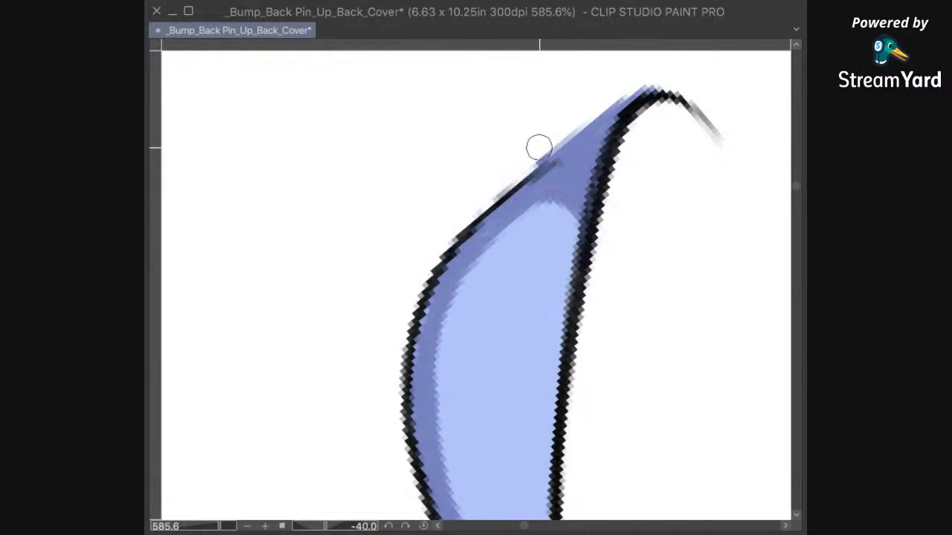
# Step: Widen and smooth the shadow along the upper curl's outer edge down to the crease at the fork
pyautogui.scroll(-5, 507, 195)
pyautogui.moveTo(593, 223); pyautogui.dragTo(549, 342)
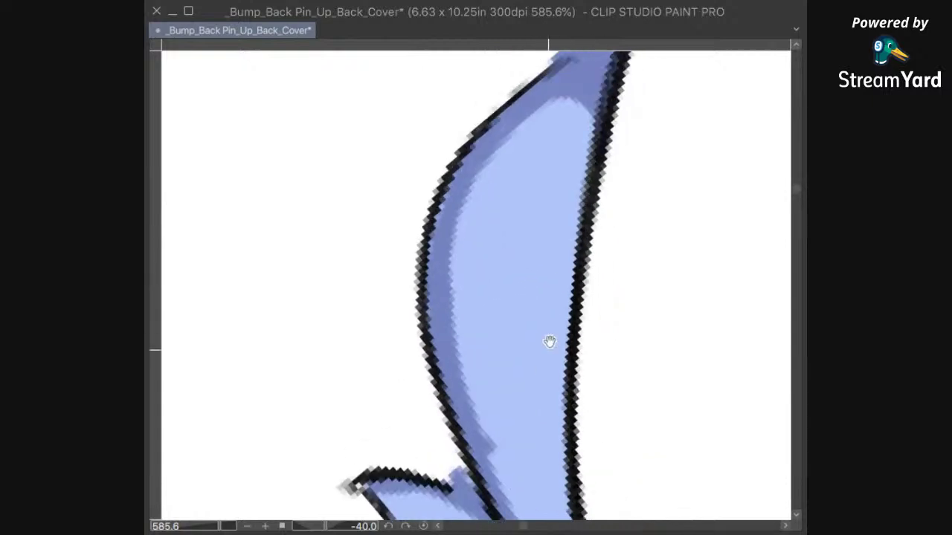
pyautogui.moveTo(597, 145)
pyautogui.mouseDown()
pyautogui.moveTo(551, 116)
pyautogui.moveTo(581, 99)
pyautogui.moveTo(584, 113)
pyautogui.moveTo(499, 153)
pyautogui.moveTo(476, 193)
pyautogui.moveTo(457, 327)
pyautogui.mouseUp()
pyautogui.scroll(-3, 446, 215)
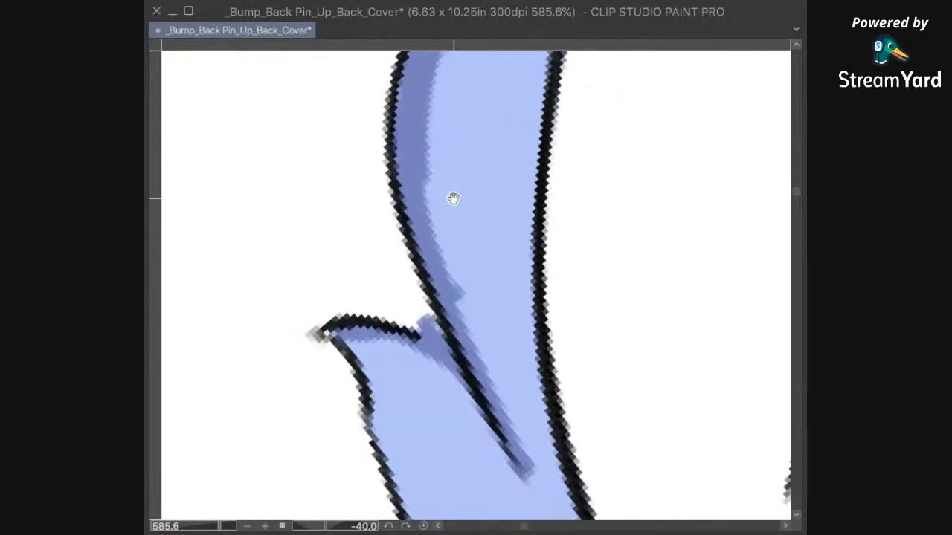
pyautogui.moveTo(425, 134); pyautogui.dragTo(452, 282)
pyautogui.moveTo(435, 218); pyautogui.dragTo(485, 364)
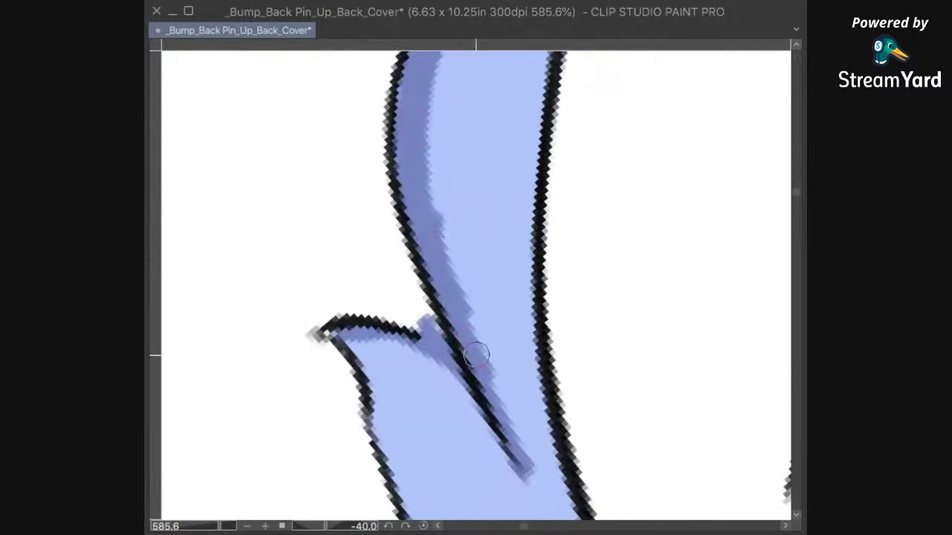
# Step: Shade the folded flap and rounded knob at the middle bend of the hooked wisp
pyautogui.scroll(-4, 429, 294)
pyautogui.scroll(-4, 430, 294)
pyautogui.scroll(1, 430, 295)
pyautogui.scroll(3, 429, 294)
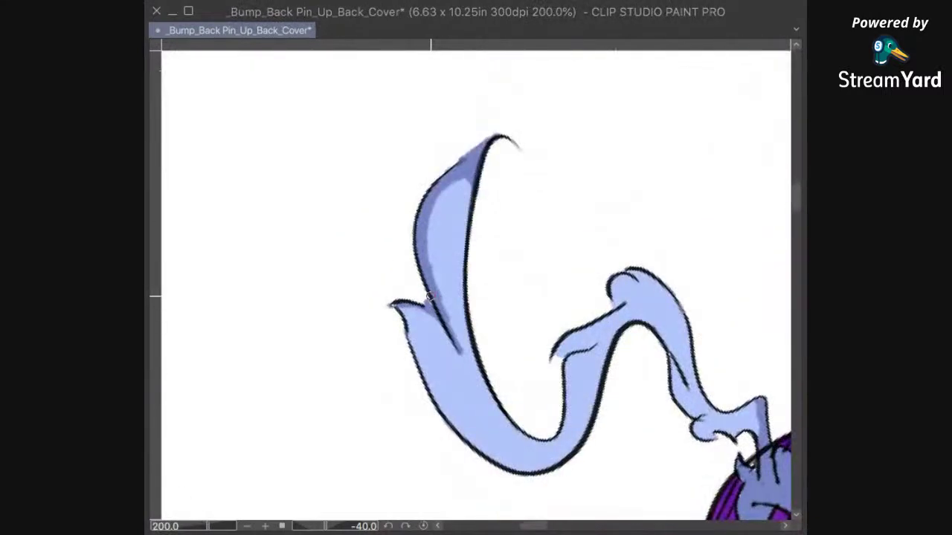
pyautogui.moveTo(567, 341)
pyautogui.mouseDown()
pyautogui.moveTo(556, 355)
pyautogui.moveTo(562, 378)
pyautogui.moveTo(571, 343)
pyautogui.moveTo(592, 343)
pyautogui.moveTo(587, 333)
pyautogui.moveTo(635, 300)
pyautogui.moveTo(644, 282)
pyautogui.moveTo(631, 272)
pyautogui.moveTo(637, 291)
pyautogui.moveTo(614, 292)
pyautogui.moveTo(627, 289)
pyautogui.moveTo(579, 338)
pyautogui.mouseUp()
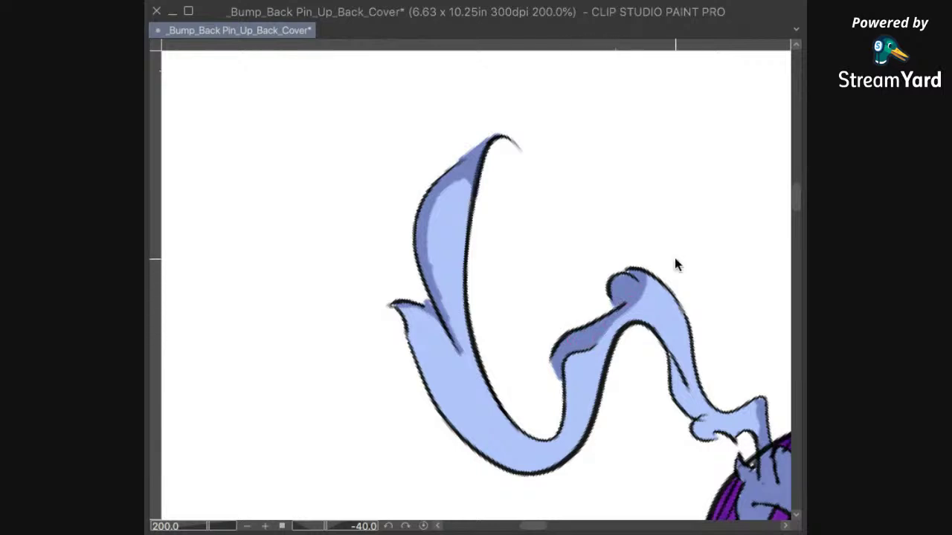
# Step: Reset the canvas rotation to 0 and shade the narrow fold below the hooked wisp's middle bend
pyautogui.scroll(-3, 674, 257)
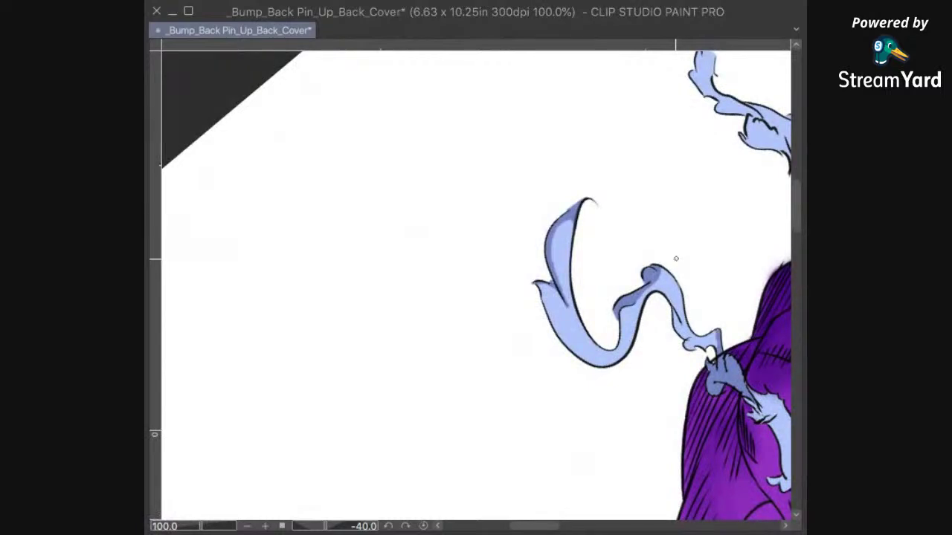
pyautogui.hotkey('ctrl', '@')
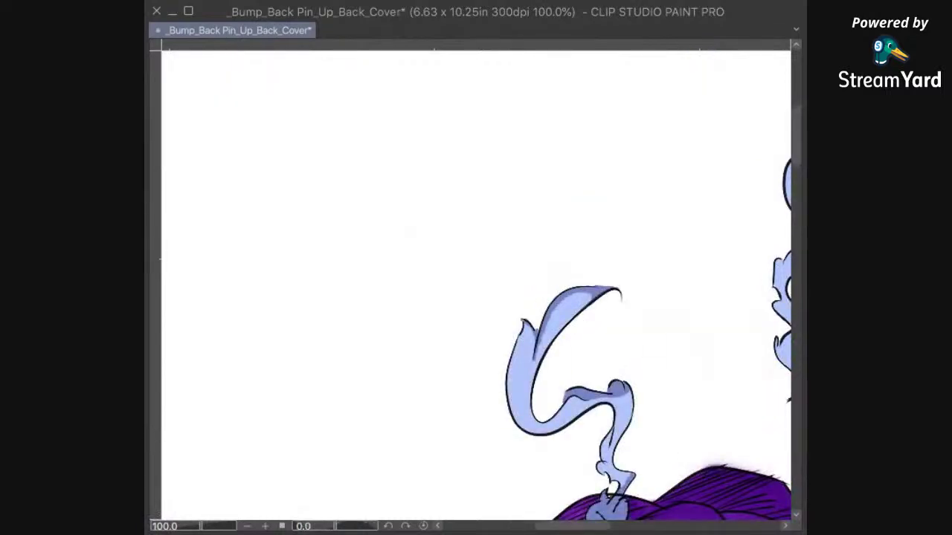
pyautogui.moveTo(635, 422); pyautogui.dragTo(662, 322)
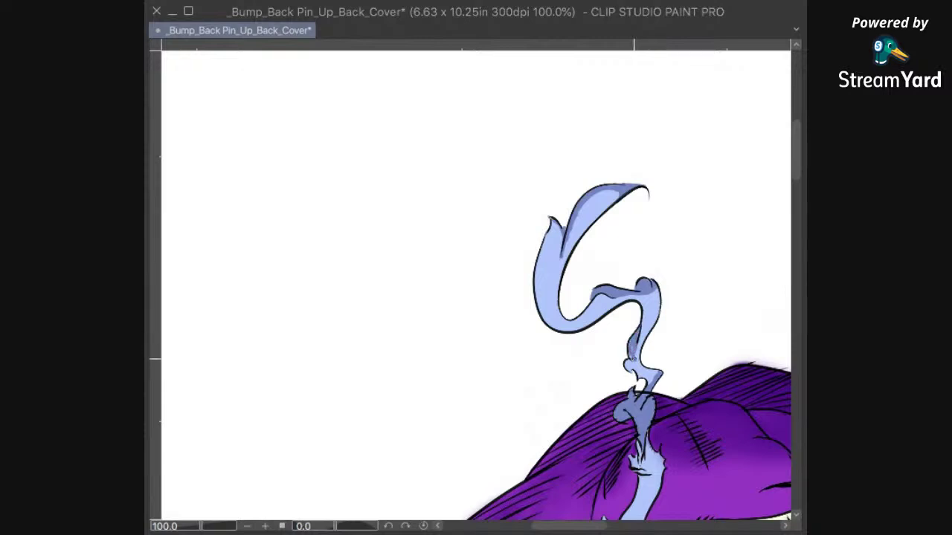
# Step: Shade the underside folds and the curved outer edge at the top of the tall smoke wisp
pyautogui.moveTo(657, 412); pyautogui.dragTo(638, 296)
pyautogui.moveTo(696, 371); pyautogui.dragTo(604, 238)
pyautogui.scroll(10, 631, 406)
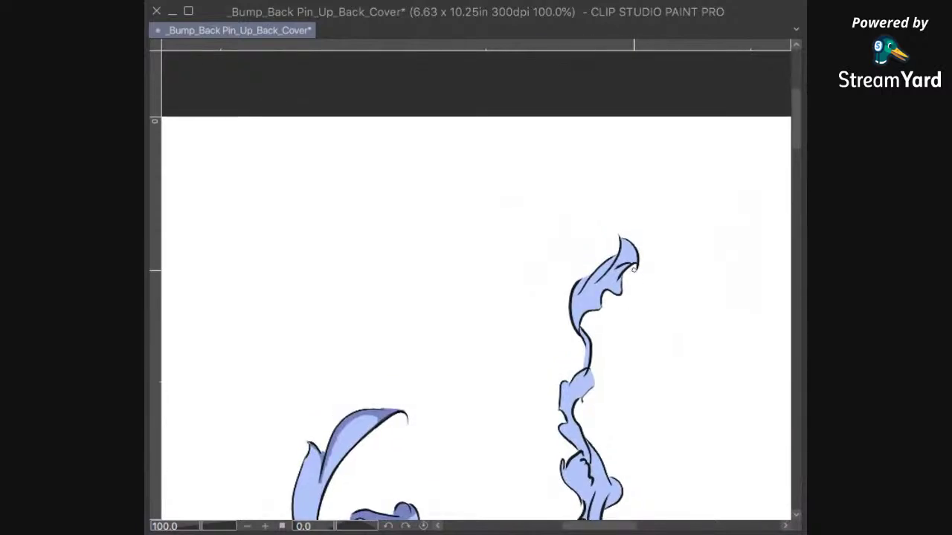
pyautogui.scroll(6, 633, 271)
pyautogui.moveTo(613, 270)
pyautogui.mouseDown()
pyautogui.moveTo(588, 259)
pyautogui.moveTo(566, 286)
pyautogui.moveTo(569, 329)
pyautogui.moveTo(604, 256)
pyautogui.moveTo(573, 289)
pyautogui.moveTo(577, 346)
pyautogui.moveTo(562, 335)
pyautogui.moveTo(576, 332)
pyautogui.mouseUp()
pyautogui.moveTo(583, 292)
pyautogui.mouseDown()
pyautogui.moveTo(596, 313)
pyautogui.moveTo(590, 304)
pyautogui.moveTo(573, 312)
pyautogui.moveTo(571, 302)
pyautogui.moveTo(601, 251)
pyautogui.moveTo(557, 287)
pyautogui.moveTo(599, 249)
pyautogui.moveTo(529, 300)
pyautogui.moveTo(519, 367)
pyautogui.moveTo(525, 310)
pyautogui.moveTo(527, 373)
pyautogui.moveTo(539, 308)
pyautogui.moveTo(523, 331)
pyautogui.moveTo(535, 375)
pyautogui.moveTo(546, 310)
pyautogui.moveTo(583, 303)
pyautogui.moveTo(576, 314)
pyautogui.moveTo(616, 296)
pyautogui.mouseUp()
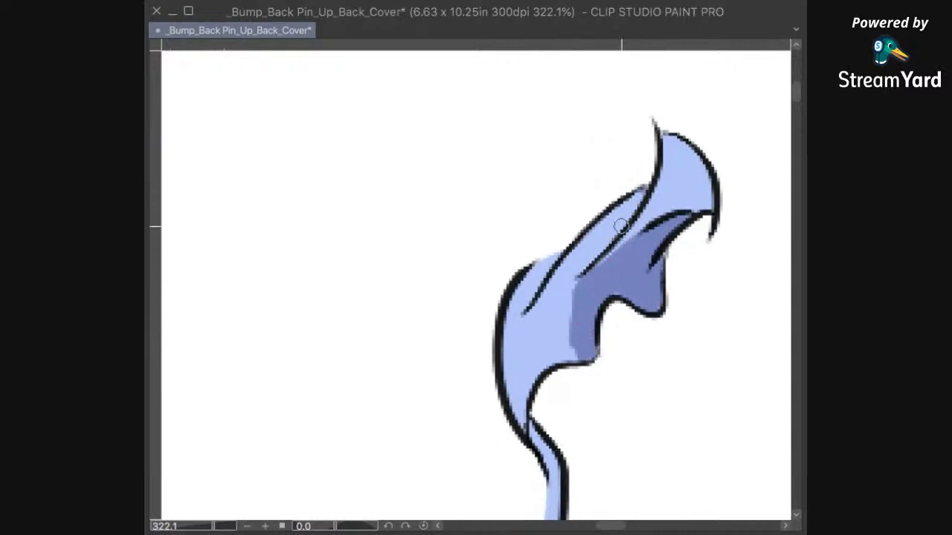
pyautogui.moveTo(528, 281)
pyautogui.mouseDown()
pyautogui.moveTo(553, 258)
pyautogui.moveTo(514, 322)
pyautogui.moveTo(543, 267)
pyautogui.moveTo(526, 315)
pyautogui.moveTo(521, 281)
pyautogui.moveTo(537, 284)
pyautogui.moveTo(518, 319)
pyautogui.moveTo(526, 289)
pyautogui.moveTo(512, 346)
pyautogui.moveTo(517, 281)
pyautogui.moveTo(510, 406)
pyautogui.moveTo(523, 432)
pyautogui.moveTo(506, 359)
pyautogui.moveTo(522, 429)
pyautogui.moveTo(526, 297)
pyautogui.moveTo(519, 335)
pyautogui.mouseUp()
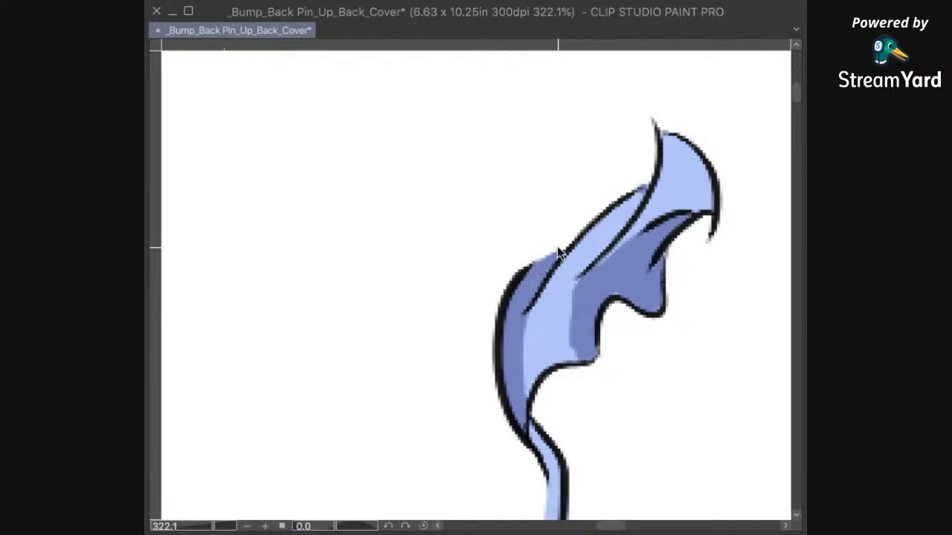
# Step: Paint smoke shadow on the tall wisp's narrow neck and the ragged flap branching off its middle
pyautogui.scroll(-5, 557, 247)
pyautogui.scroll(3, 557, 247)
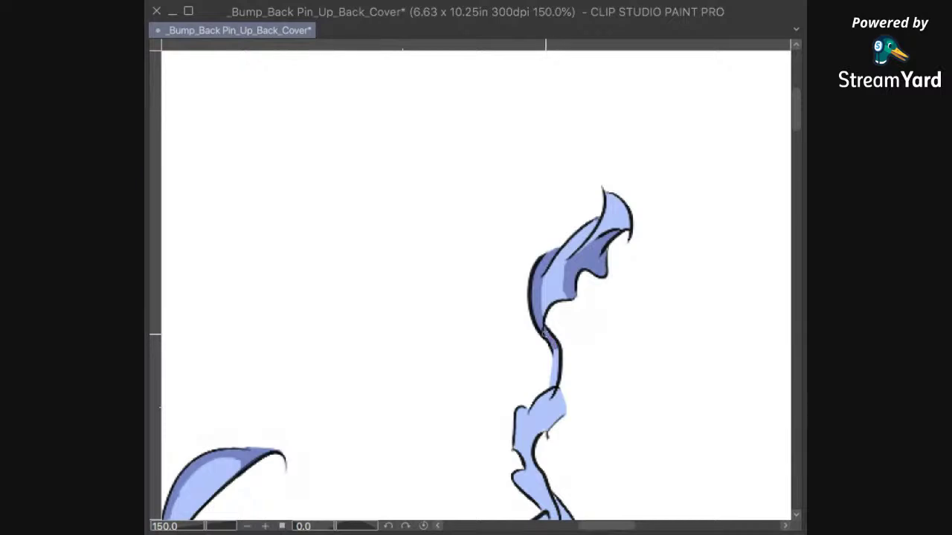
pyautogui.moveTo(556, 356); pyautogui.dragTo(557, 365)
pyautogui.moveTo(574, 431); pyautogui.dragTo(575, 304)
pyautogui.moveTo(597, 344); pyautogui.dragTo(593, 257)
pyautogui.moveTo(546, 314)
pyautogui.mouseDown()
pyautogui.moveTo(554, 378)
pyautogui.moveTo(557, 354)
pyautogui.moveTo(560, 362)
pyautogui.moveTo(559, 353)
pyautogui.moveTo(545, 399)
pyautogui.moveTo(549, 353)
pyautogui.moveTo(555, 358)
pyautogui.moveTo(543, 305)
pyautogui.moveTo(547, 346)
pyautogui.mouseUp()
pyautogui.moveTo(542, 312)
pyautogui.mouseDown()
pyautogui.moveTo(531, 351)
pyautogui.moveTo(535, 332)
pyautogui.moveTo(553, 369)
pyautogui.moveTo(551, 348)
pyautogui.moveTo(547, 364)
pyautogui.moveTo(524, 341)
pyautogui.mouseUp()
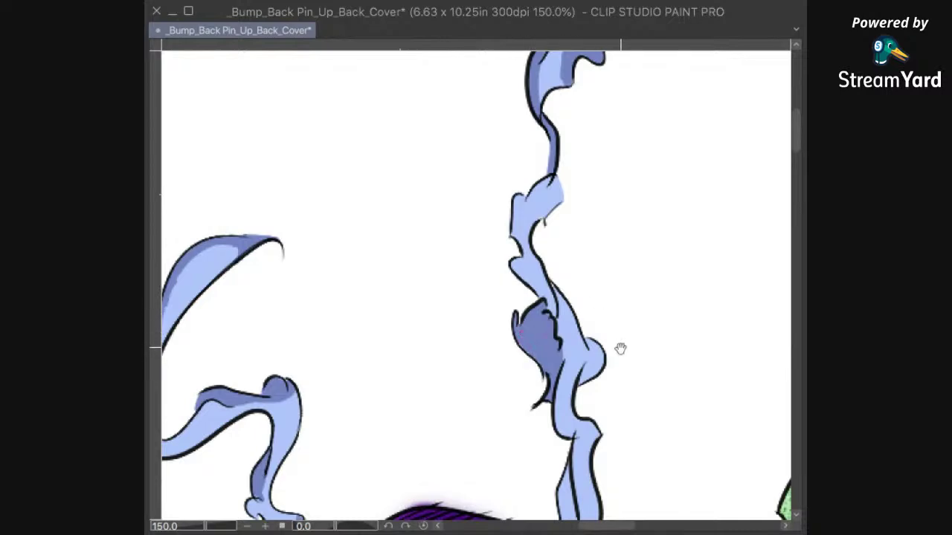
# Step: Shade the tall wisp where it crosses the hood's hatched edge and passes in front of the black cloak
pyautogui.scroll(-5, 620, 348)
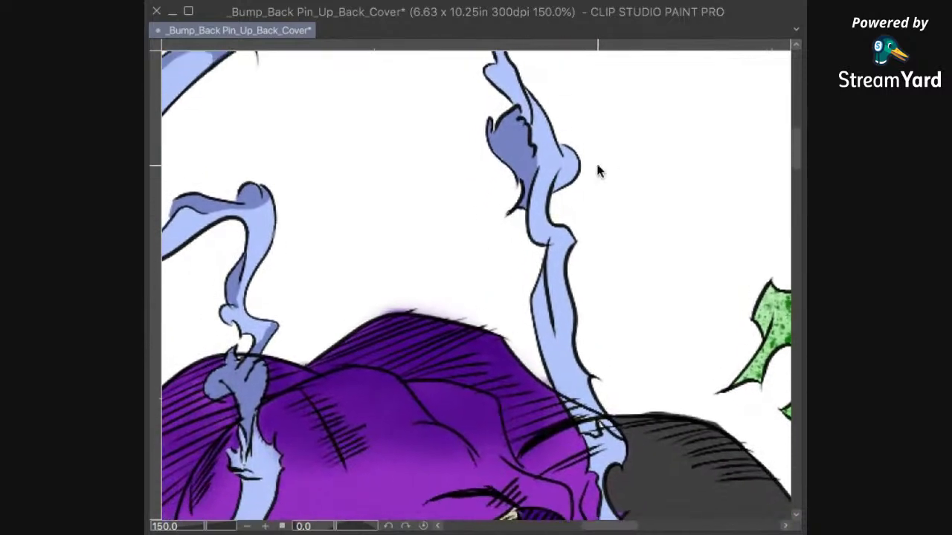
pyautogui.scroll(-3, 597, 166)
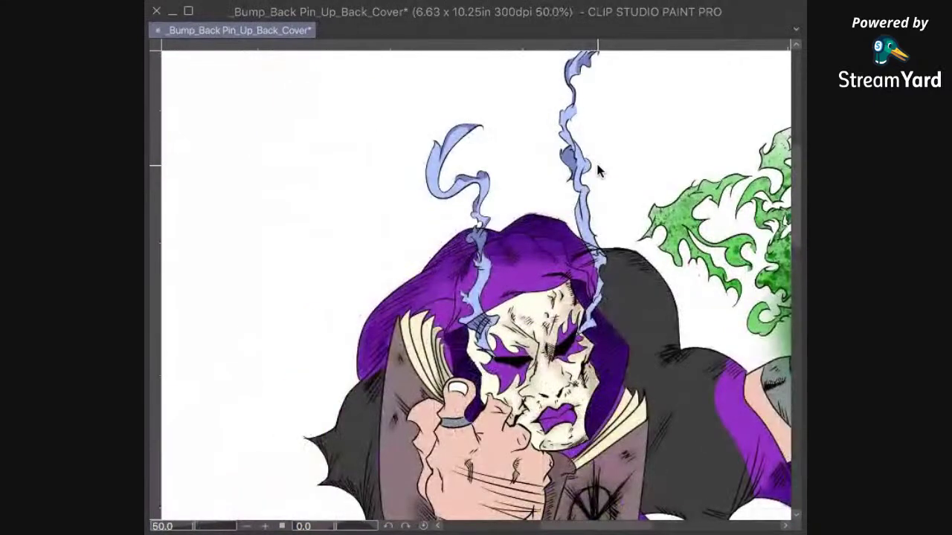
pyautogui.scroll(4, 597, 166)
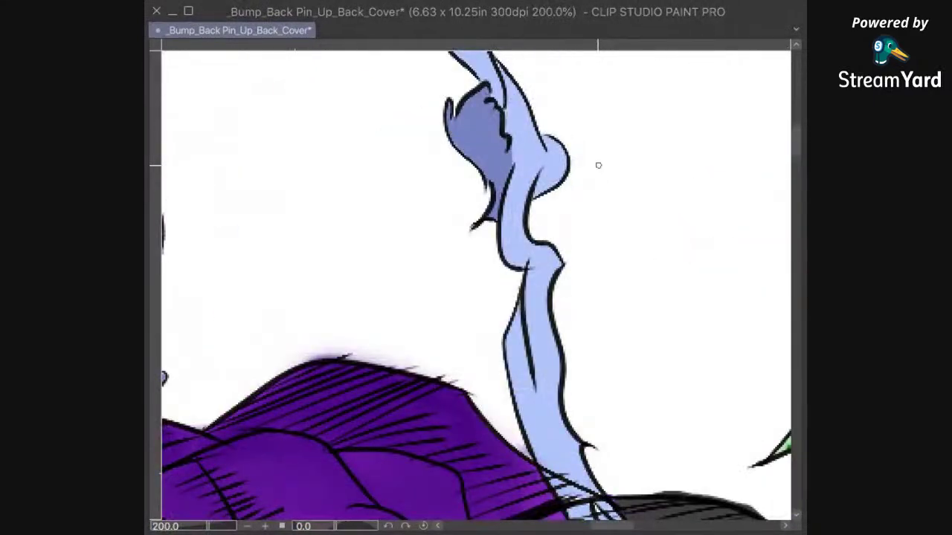
pyautogui.moveTo(559, 387); pyautogui.dragTo(568, 320)
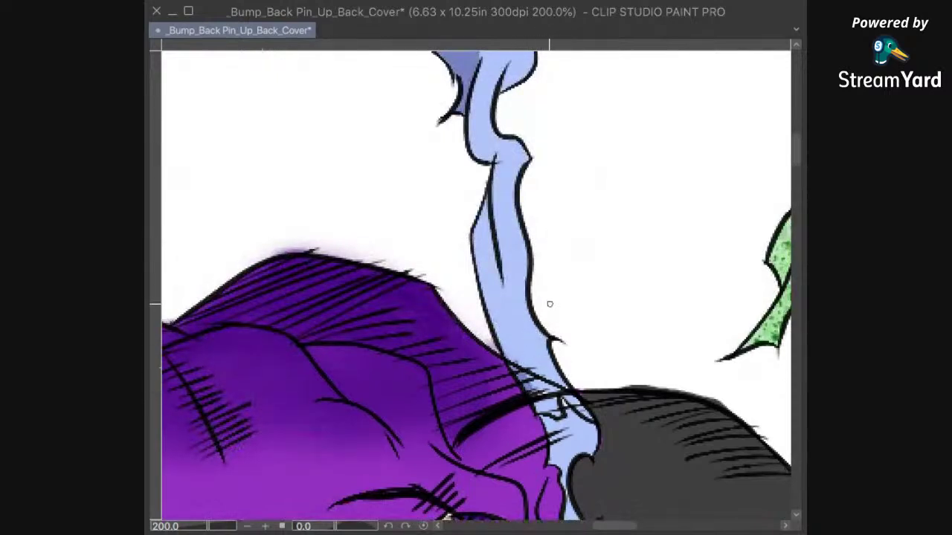
pyautogui.moveTo(520, 376)
pyautogui.mouseDown()
pyautogui.moveTo(549, 408)
pyautogui.moveTo(549, 388)
pyautogui.mouseUp()
pyautogui.moveTo(613, 456); pyautogui.dragTo(565, 310)
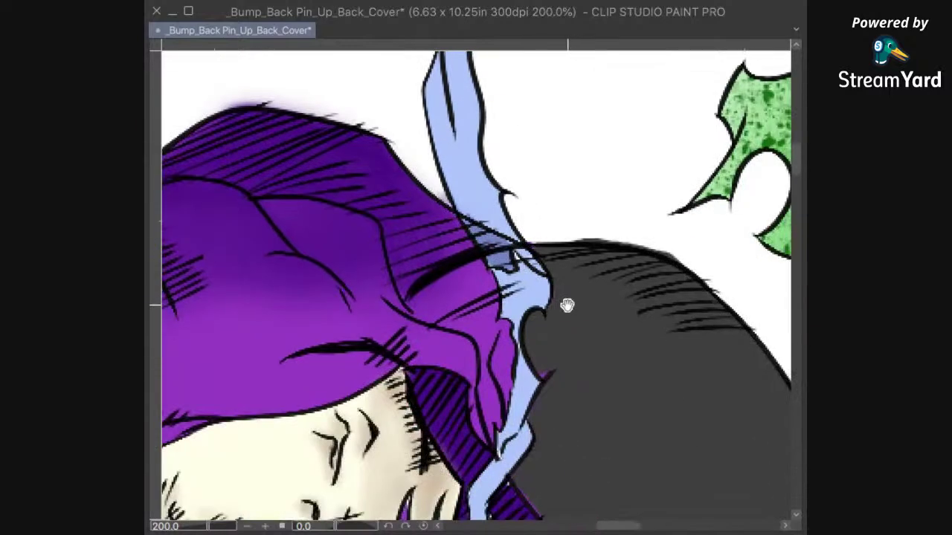
pyautogui.moveTo(531, 264)
pyautogui.mouseDown()
pyautogui.moveTo(543, 281)
pyautogui.moveTo(543, 300)
pyautogui.moveTo(534, 291)
pyautogui.moveTo(539, 300)
pyautogui.moveTo(523, 302)
pyautogui.moveTo(536, 287)
pyautogui.moveTo(497, 274)
pyautogui.moveTo(504, 288)
pyautogui.moveTo(505, 277)
pyautogui.moveTo(501, 314)
pyautogui.moveTo(509, 299)
pyautogui.moveTo(535, 292)
pyautogui.moveTo(513, 312)
pyautogui.moveTo(522, 379)
pyautogui.mouseUp()
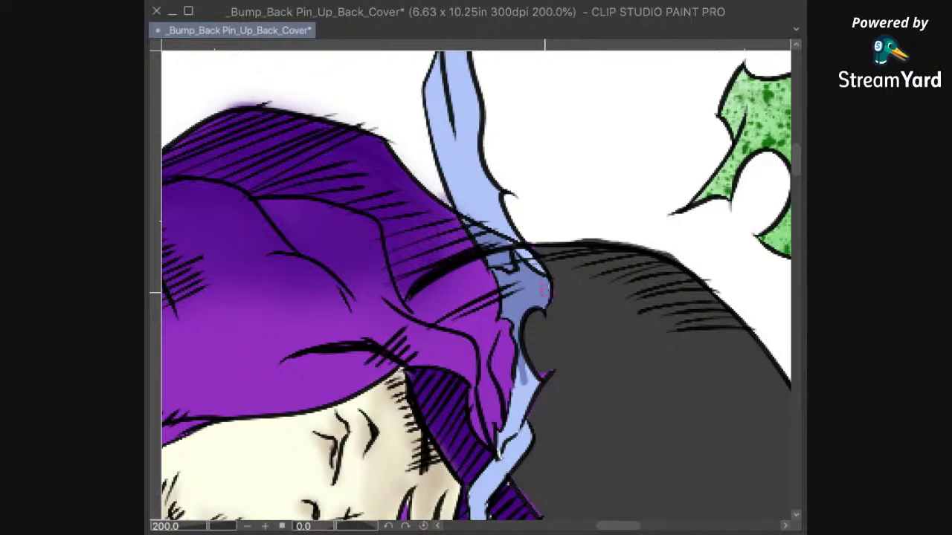
# Step: Extend the tall wisp's shadow down between the hood's fold and the cloak to the pinch beside the face
pyautogui.scroll(-4, 556, 257)
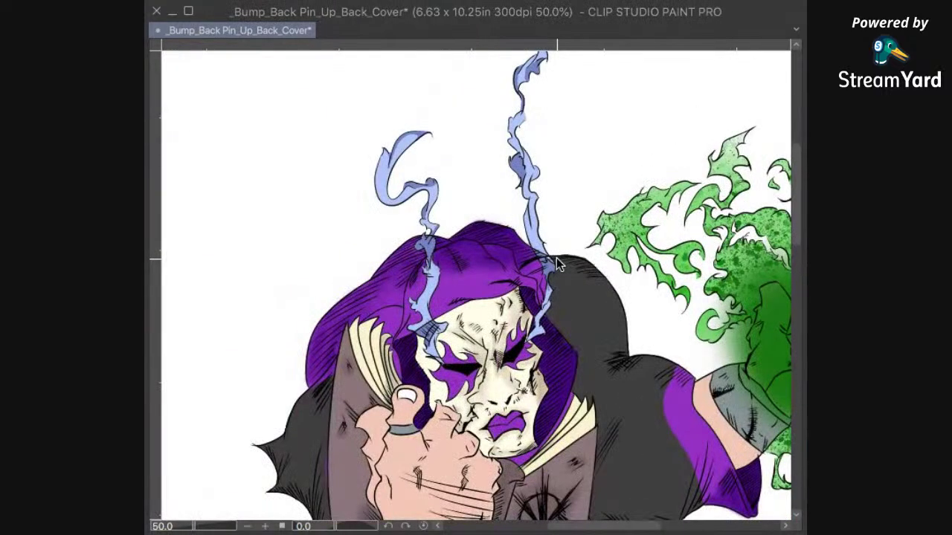
pyautogui.scroll(3, 556, 258)
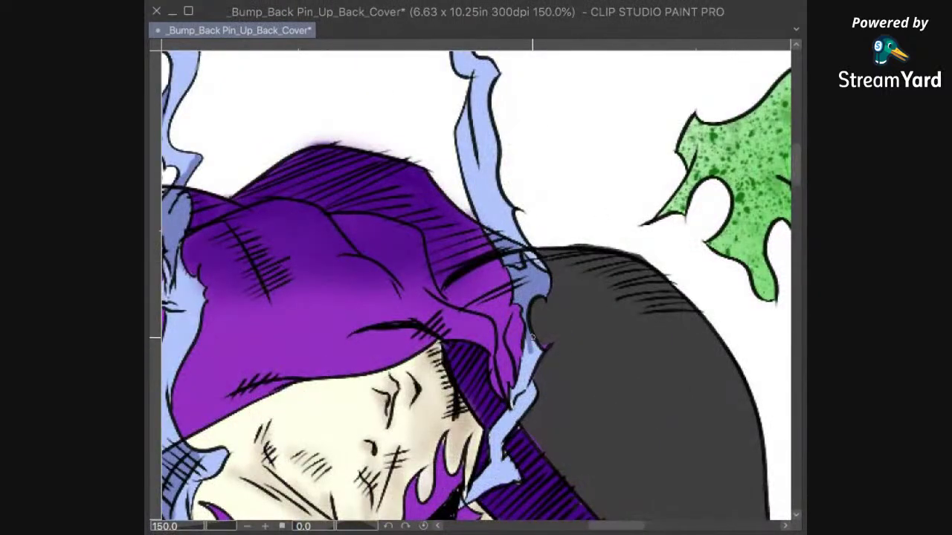
pyautogui.moveTo(535, 359)
pyautogui.mouseDown()
pyautogui.moveTo(538, 342)
pyautogui.moveTo(530, 367)
pyautogui.moveTo(527, 353)
pyautogui.mouseUp()
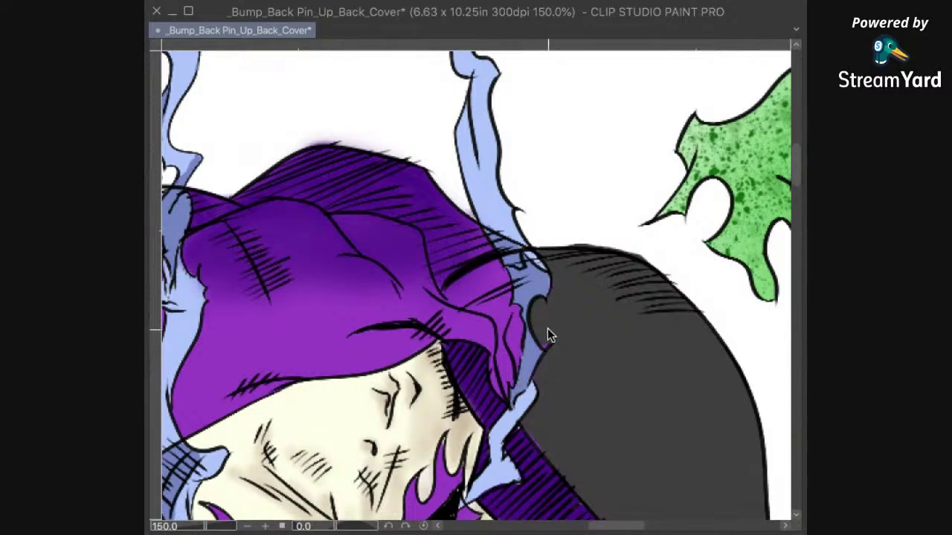
# Step: Review the shaded smoke on the full page and save the artwork
pyautogui.hotkey('ctrl', '0')
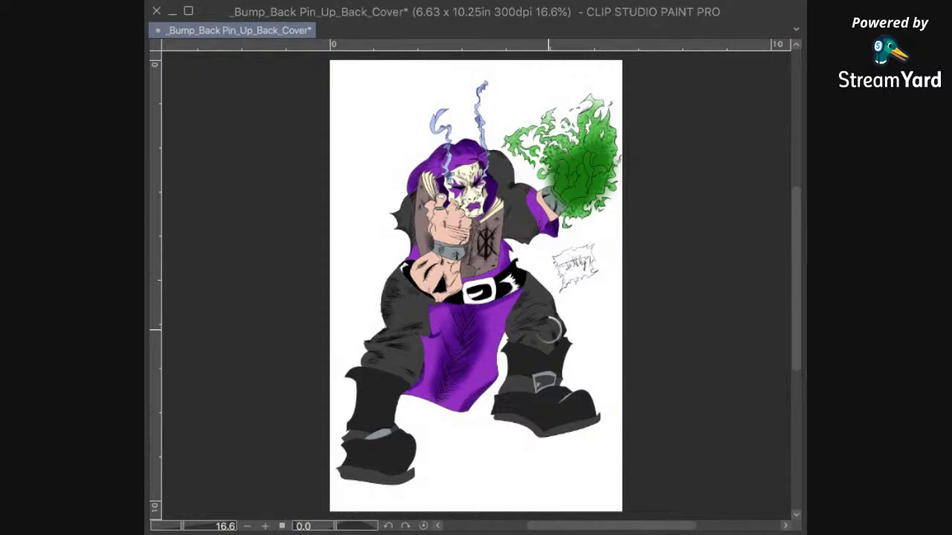
pyautogui.press('super+Tab')
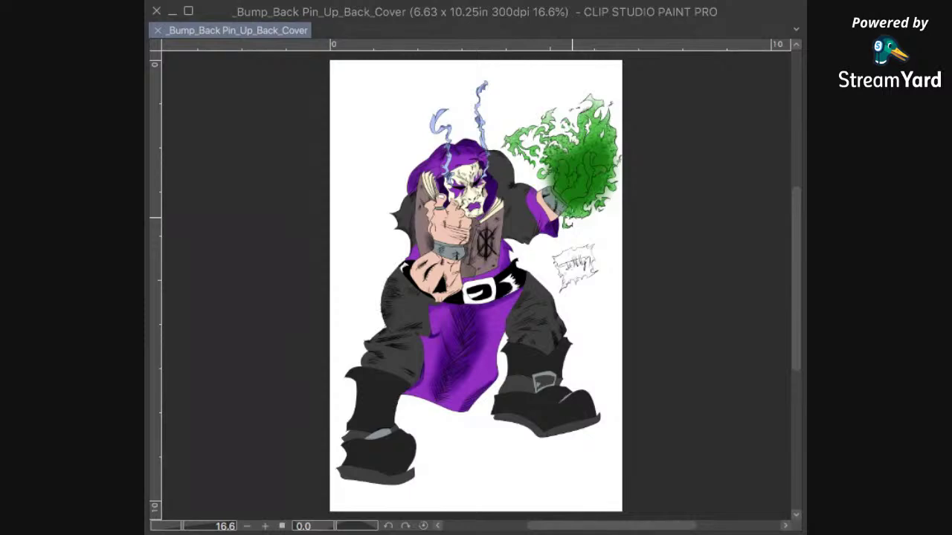
# Step: Fill the main area of the jagged signature plaque beside the figure with the peach skin colour
pyautogui.scroll(15, 572, 218)
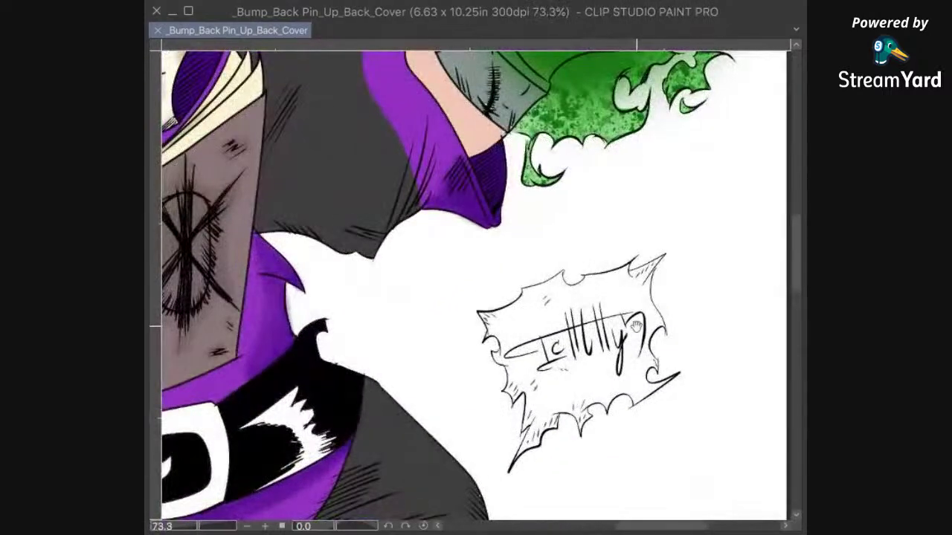
pyautogui.moveTo(635, 328); pyautogui.dragTo(566, 252)
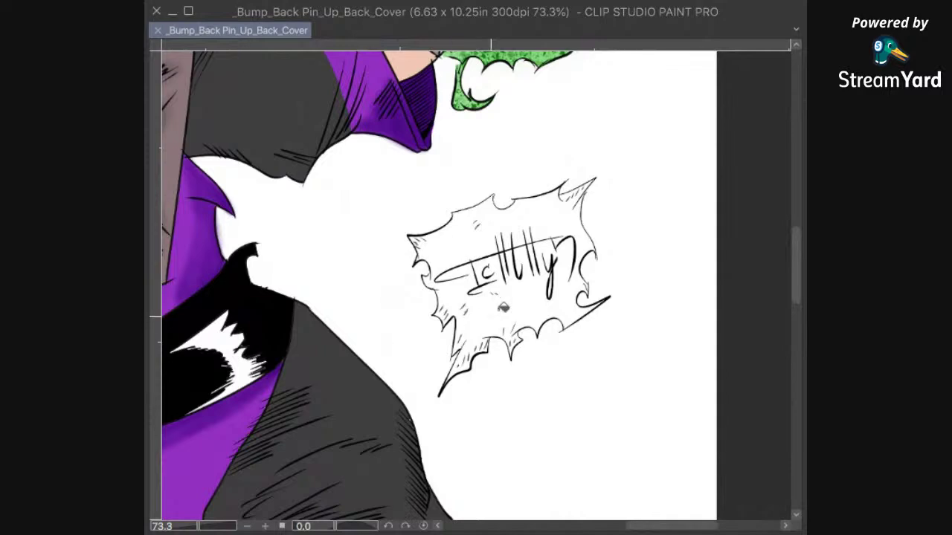
pyautogui.click(515, 287)
pyautogui.click(515, 272)
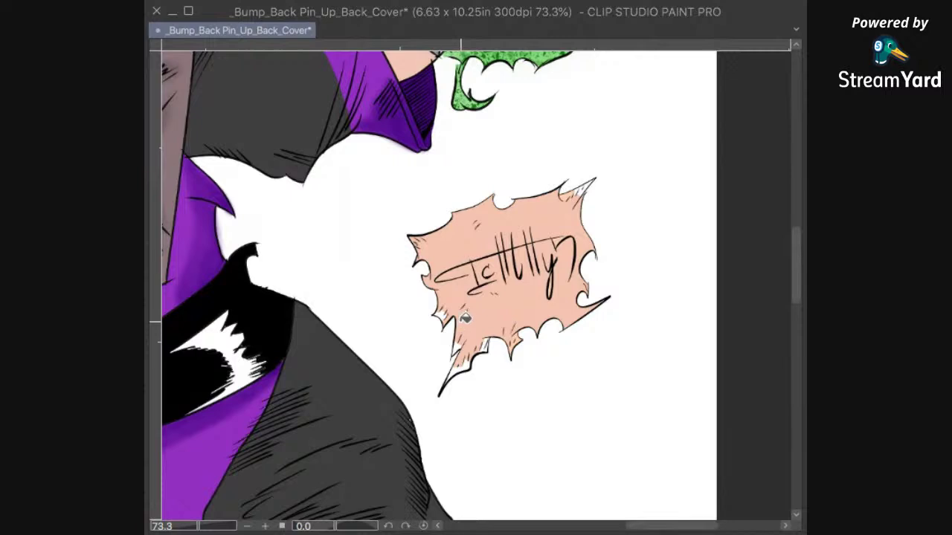
# Step: Fill the remaining white gaps at the jagged signature plaque's torn edges and corner tips with the peach skin colour
pyautogui.scroll(2, 554, 332)
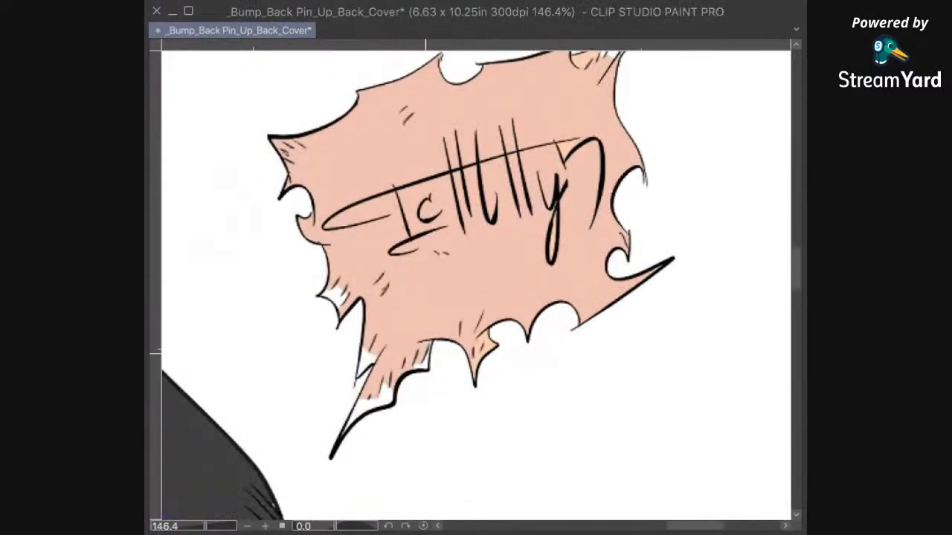
pyautogui.click(371, 357)
pyautogui.click(380, 386)
pyautogui.click(366, 413)
pyautogui.click(338, 297)
pyautogui.moveTo(401, 189); pyautogui.dragTo(358, 340)
pyautogui.click(587, 186)
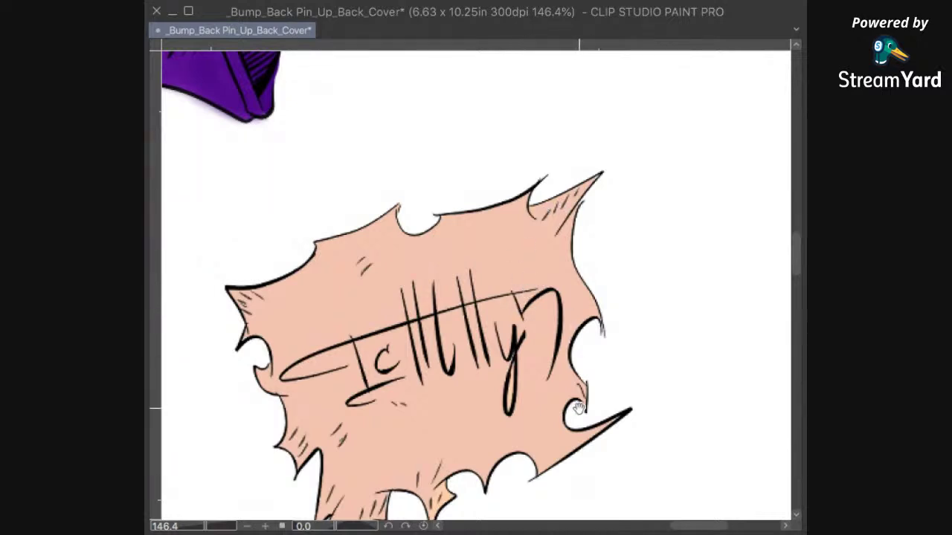
pyautogui.moveTo(449, 494); pyautogui.dragTo(484, 397)
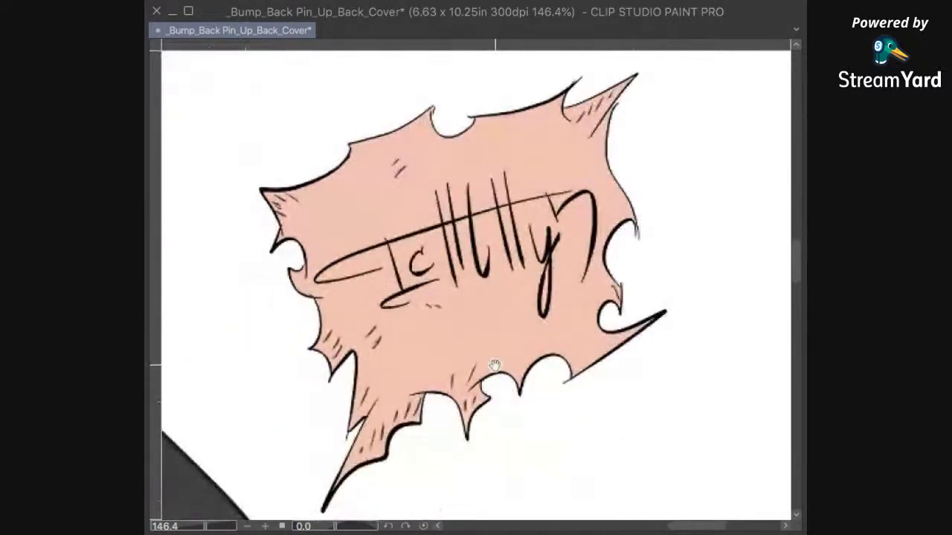
pyautogui.moveTo(499, 347); pyautogui.dragTo(495, 372)
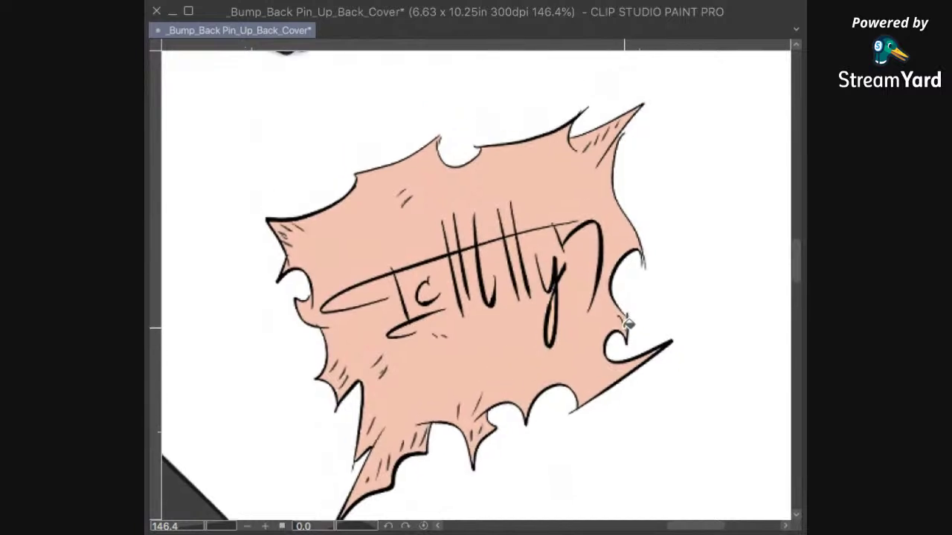
pyautogui.moveTo(605, 370); pyautogui.dragTo(582, 415)
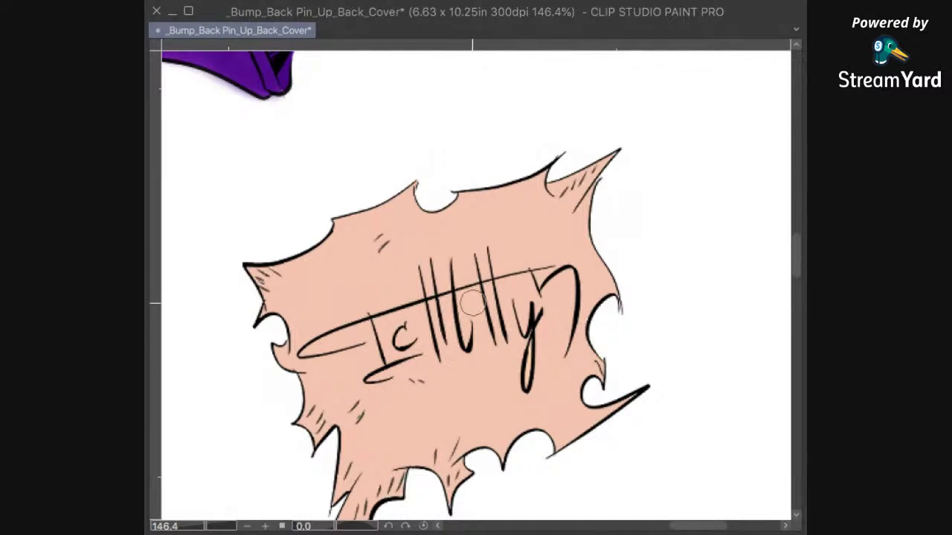
# Step: Try shading the plaque around the signature lettering with a small brush, and undo the trial strokes
pyautogui.moveTo(469, 307)
pyautogui.mouseDown()
pyautogui.moveTo(442, 350)
pyautogui.moveTo(405, 334)
pyautogui.moveTo(432, 288)
pyautogui.moveTo(399, 361)
pyautogui.moveTo(436, 354)
pyautogui.mouseUp()
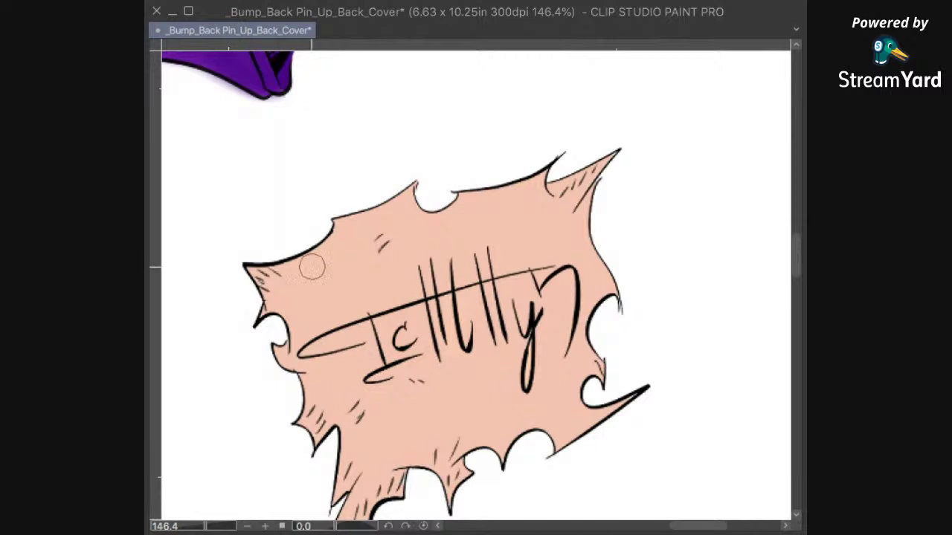
pyautogui.moveTo(444, 307)
pyautogui.mouseDown()
pyautogui.moveTo(383, 350)
pyautogui.moveTo(346, 355)
pyautogui.moveTo(329, 334)
pyautogui.moveTo(426, 340)
pyautogui.moveTo(504, 293)
pyautogui.moveTo(540, 397)
pyautogui.mouseUp()
pyautogui.hotkey('ctrl', 'z')
pyautogui.hotkey('ctrl', 'z')
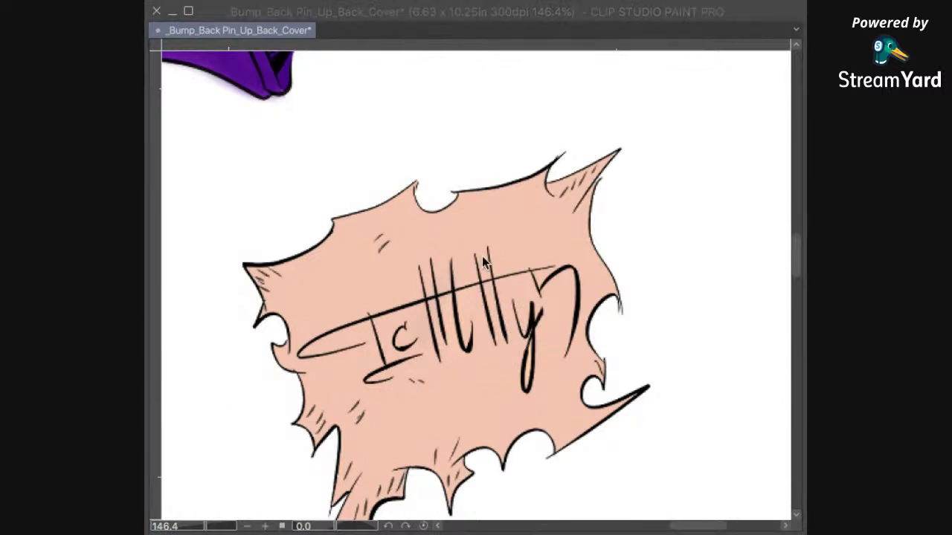
pyautogui.click(672, 81)
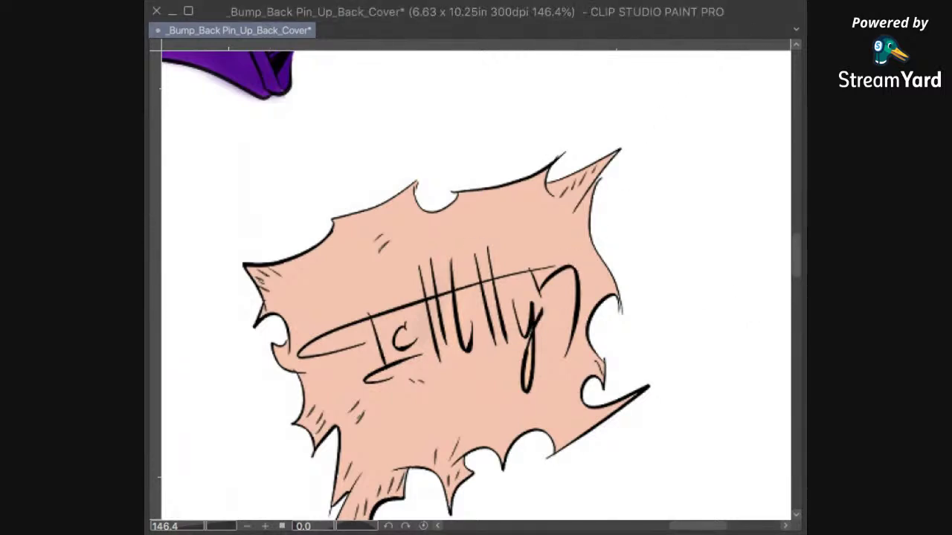
pyautogui.moveTo(504, 284)
pyautogui.mouseDown()
pyautogui.moveTo(498, 320)
pyautogui.moveTo(500, 287)
pyautogui.moveTo(479, 342)
pyautogui.moveTo(476, 302)
pyautogui.mouseUp()
pyautogui.hotkey('ctrl', 'z')
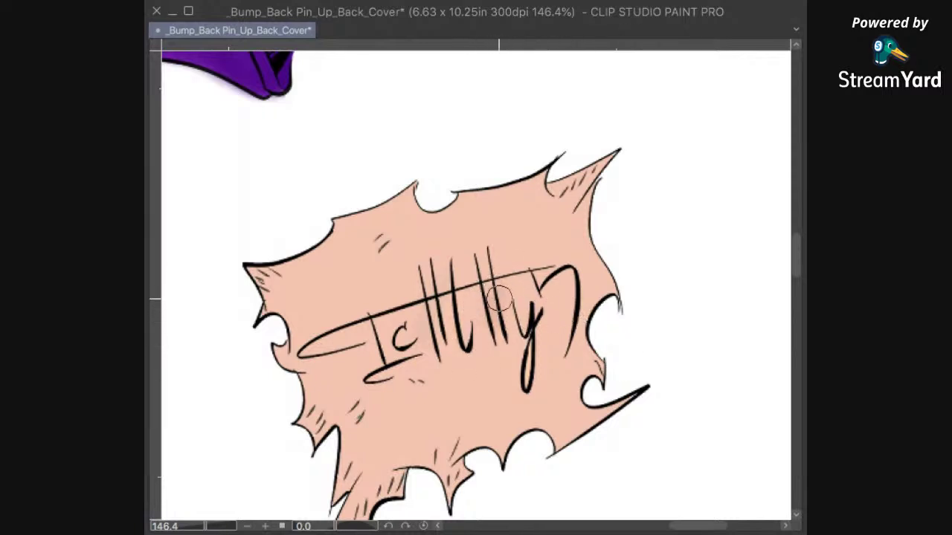
# Step: Enlarge the soft brush and shade the plaque above, around and below the signature with a darker skin tone
pyautogui.press(']')
pyautogui.press(']')
pyautogui.press(']')
pyautogui.press(']')
pyautogui.press(']')
pyautogui.moveTo(458, 322)
pyautogui.mouseDown()
pyautogui.moveTo(420, 309)
pyautogui.moveTo(437, 308)
pyautogui.moveTo(349, 334)
pyautogui.moveTo(377, 310)
pyautogui.moveTo(343, 333)
pyautogui.moveTo(415, 272)
pyautogui.moveTo(448, 281)
pyautogui.moveTo(454, 296)
pyautogui.moveTo(527, 289)
pyautogui.moveTo(563, 308)
pyautogui.moveTo(550, 296)
pyautogui.moveTo(536, 340)
pyautogui.moveTo(472, 394)
pyautogui.moveTo(487, 364)
pyautogui.moveTo(460, 370)
pyautogui.moveTo(405, 413)
pyautogui.moveTo(413, 357)
pyautogui.moveTo(384, 315)
pyautogui.moveTo(340, 324)
pyautogui.moveTo(338, 303)
pyautogui.moveTo(435, 260)
pyautogui.moveTo(556, 236)
pyautogui.mouseUp()
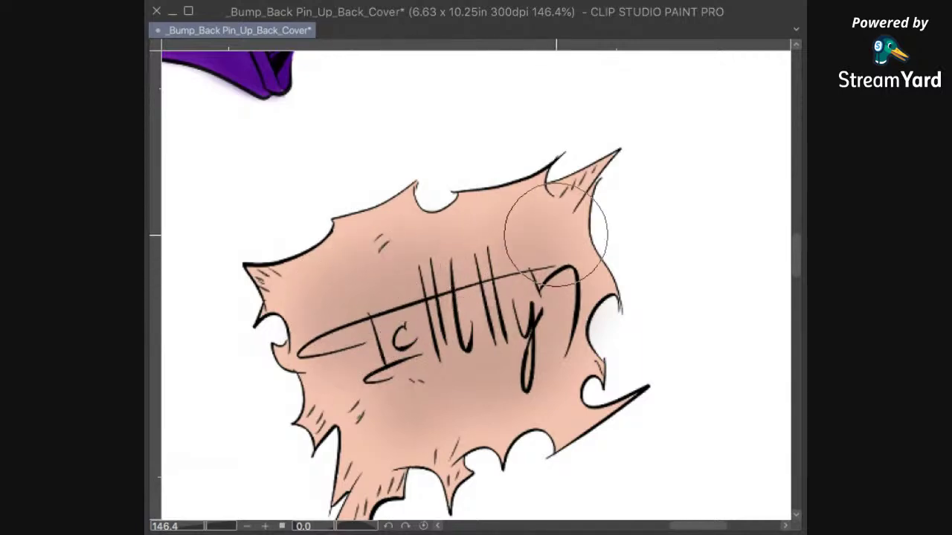
pyautogui.moveTo(470, 379); pyautogui.dragTo(514, 297)
# Step: Review the shaded plaque beside the figure and on the full page, reduce the brush size and save the artwork
pyautogui.scroll(-5, 505, 243)
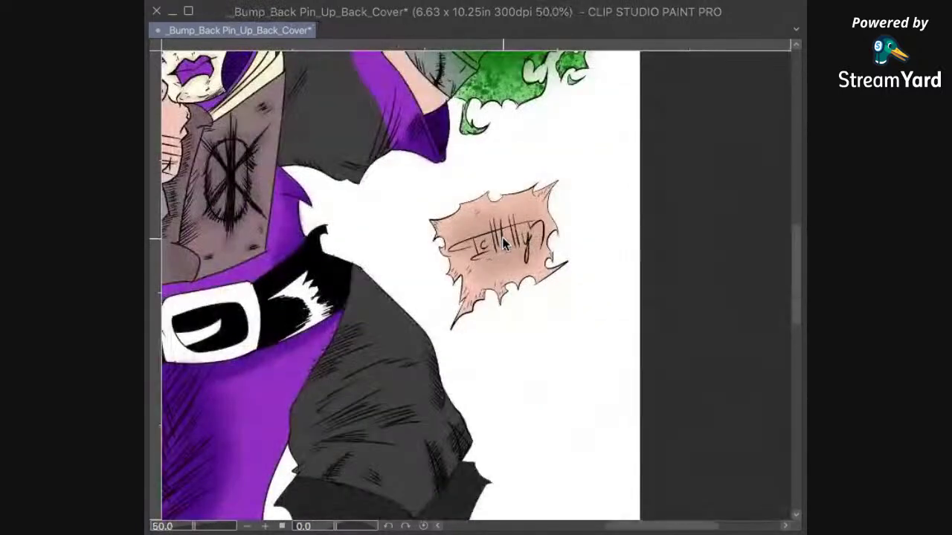
pyautogui.scroll(5, 505, 243)
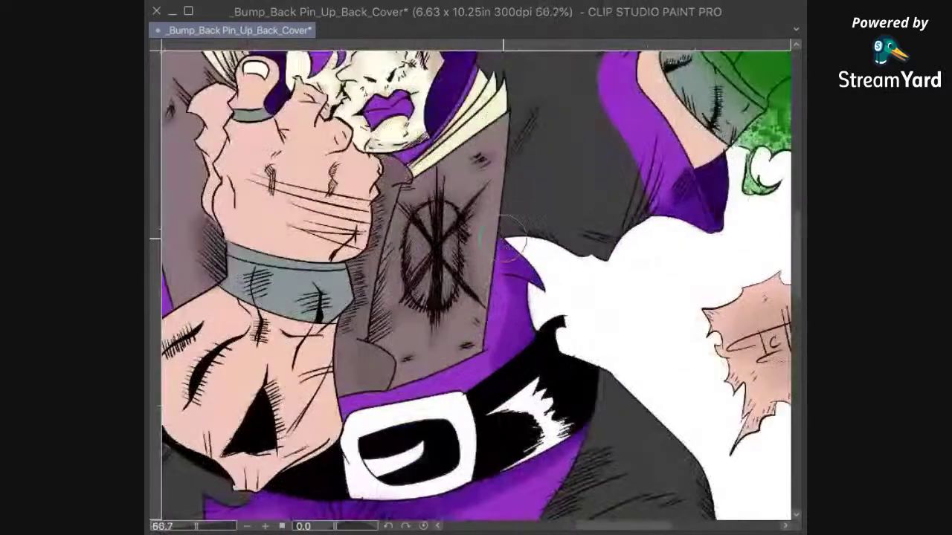
pyautogui.moveTo(694, 384); pyautogui.dragTo(495, 416)
pyautogui.press('[')
pyautogui.press('[')
pyautogui.press('[')
pyautogui.press('[')
pyautogui.press('[')
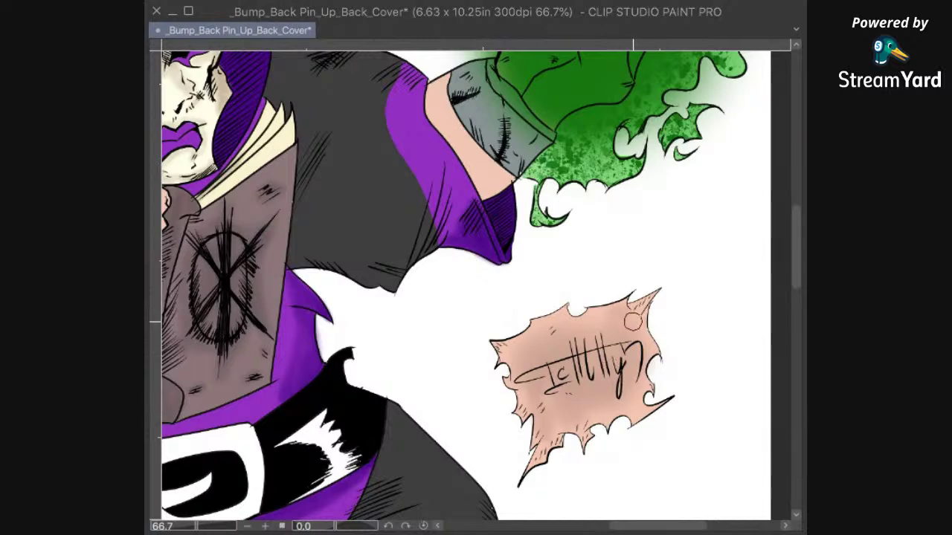
pyautogui.hotkey('ctrl', '0')
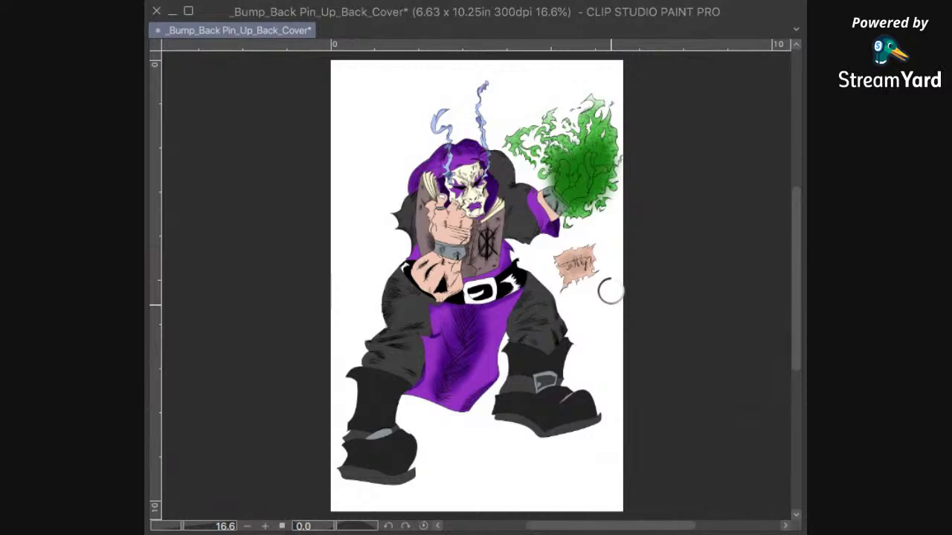
pyautogui.press('super+Tab')
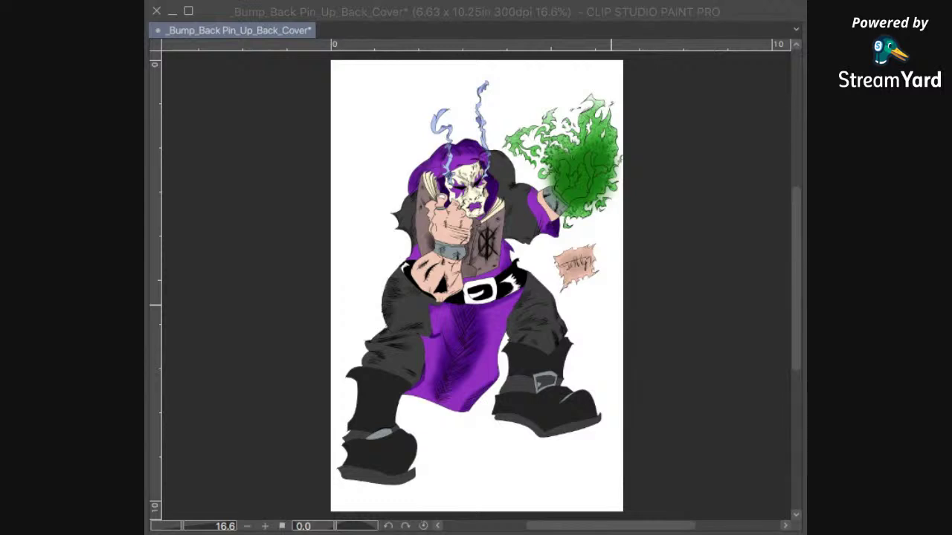
pyautogui.hotkey('ctrl', 's')
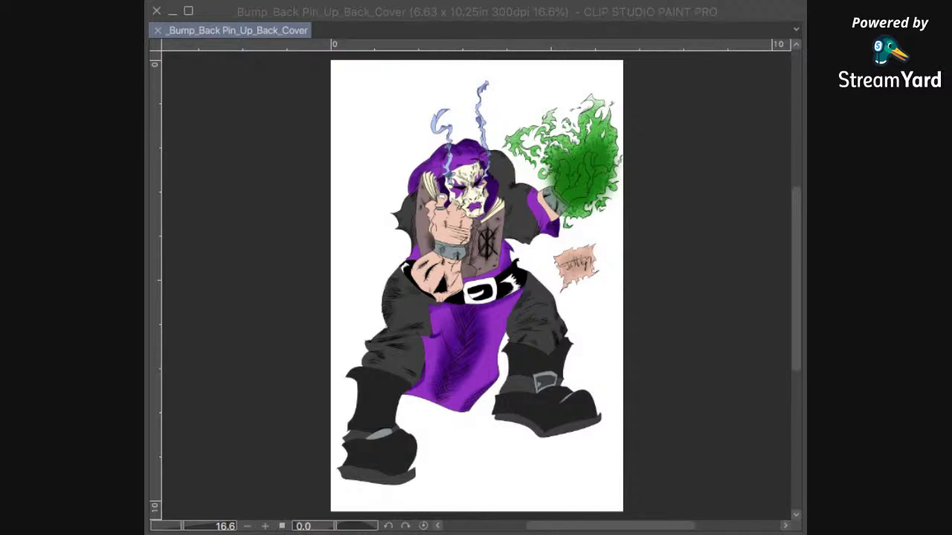
# Step: Colour the white page background behind the figure olive and check it on the whole page
pyautogui.press('super+Tab')
pyautogui.click(694, 77)
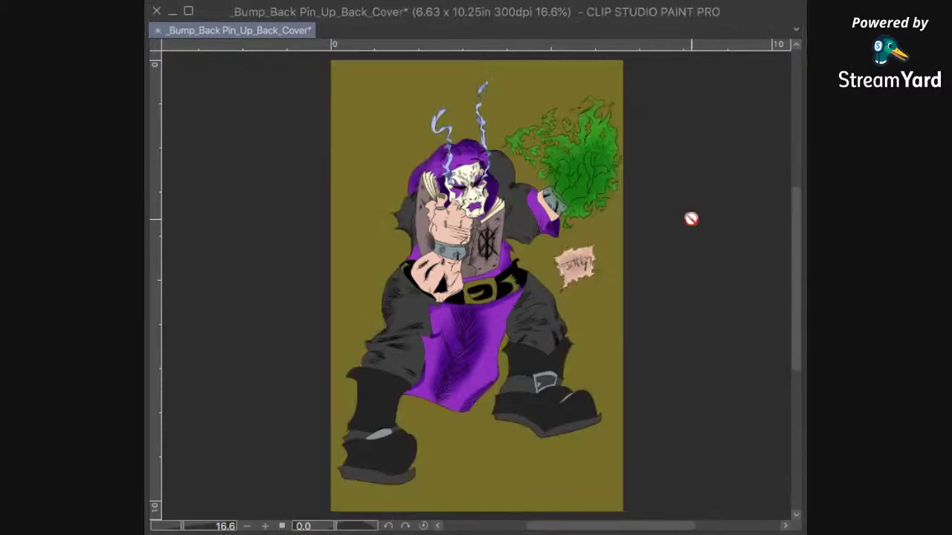
pyautogui.scroll(-4, 689, 226)
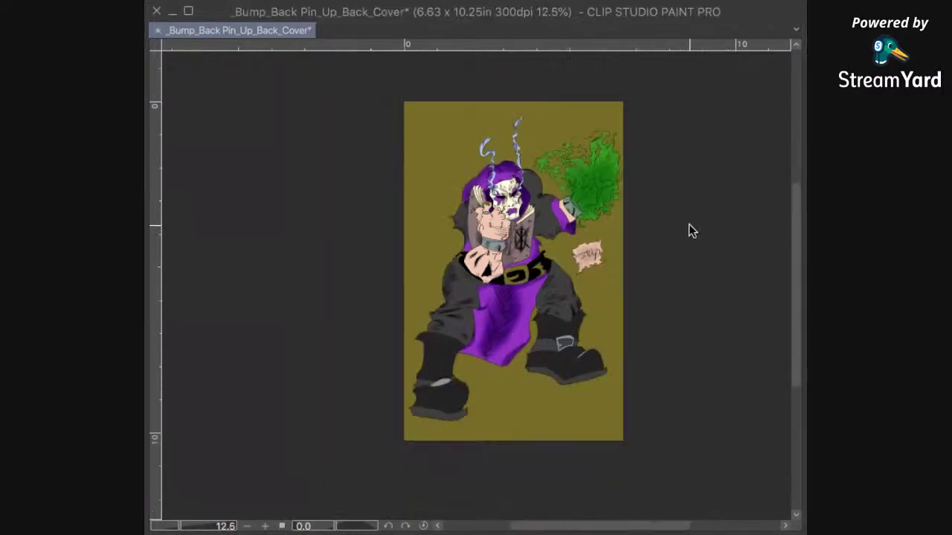
pyautogui.scroll(4, 690, 227)
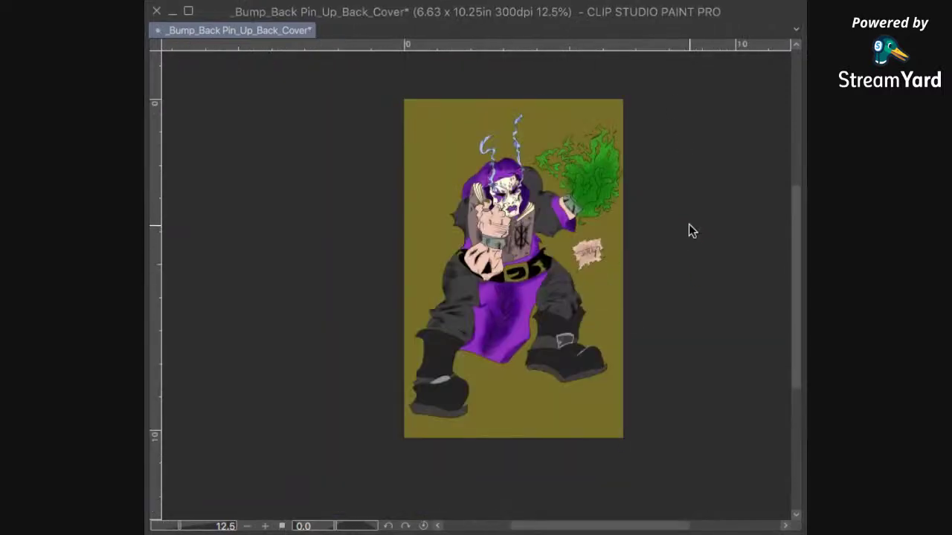
pyautogui.scroll(1, 689, 225)
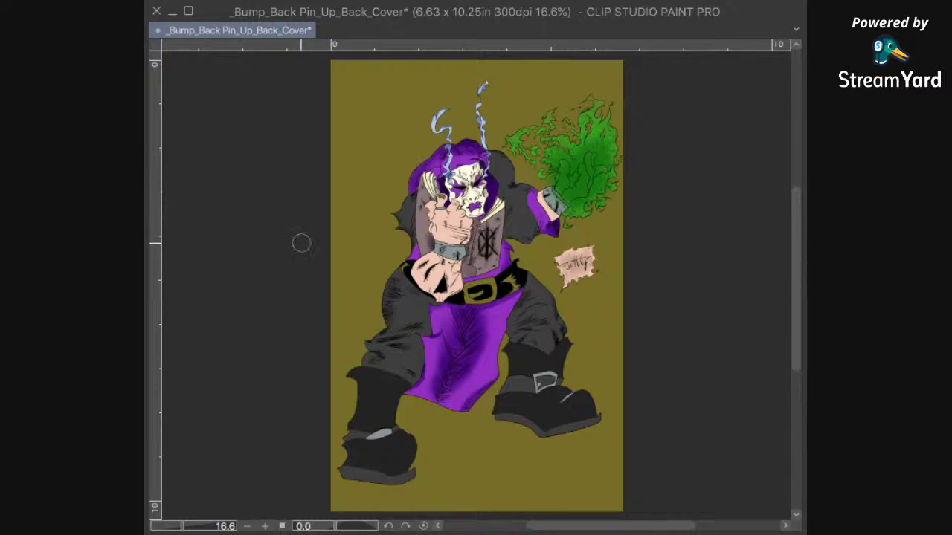
# Step: Try painting two broad vertical yellow streaks over the olive background with a greatly enlarged brush, and undo both
pyautogui.press(']')
pyautogui.press(']')
pyautogui.press(']')
pyautogui.press(']')
pyautogui.press(']')
pyautogui.press(']')
pyautogui.press(']')
pyautogui.press(']')
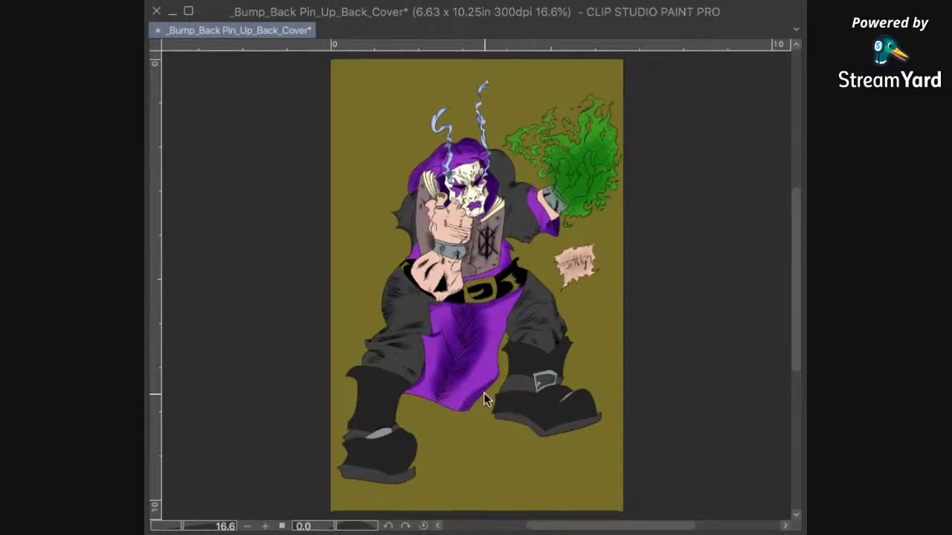
pyautogui.scroll(-3, 483, 393)
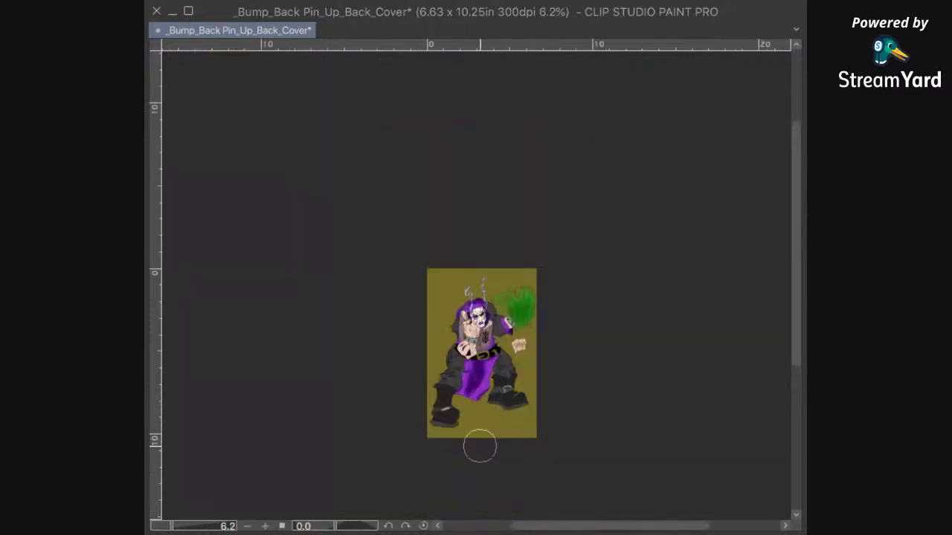
pyautogui.moveTo(476, 463)
pyautogui.mouseDown()
pyautogui.moveTo(467, 392)
pyautogui.moveTo(483, 174)
pyautogui.mouseUp()
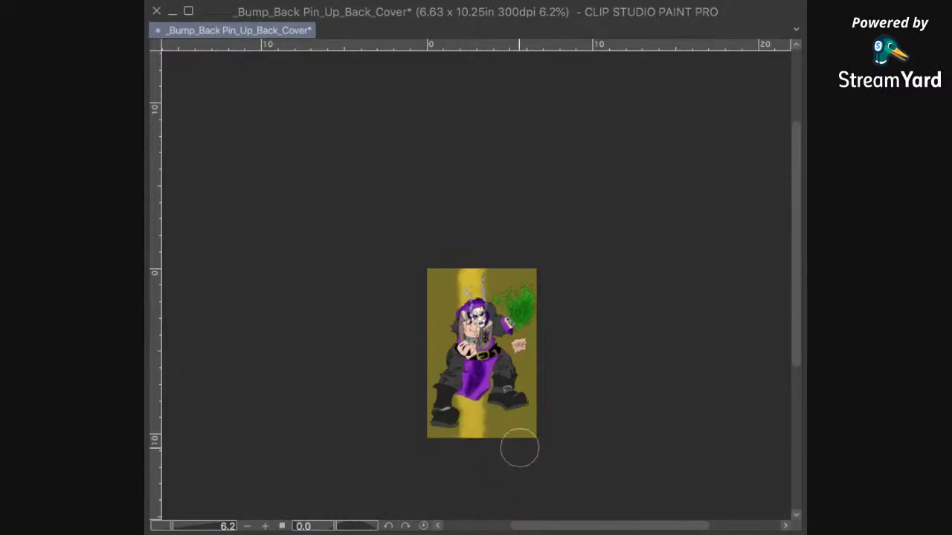
pyautogui.moveTo(518, 448); pyautogui.dragTo(513, 215)
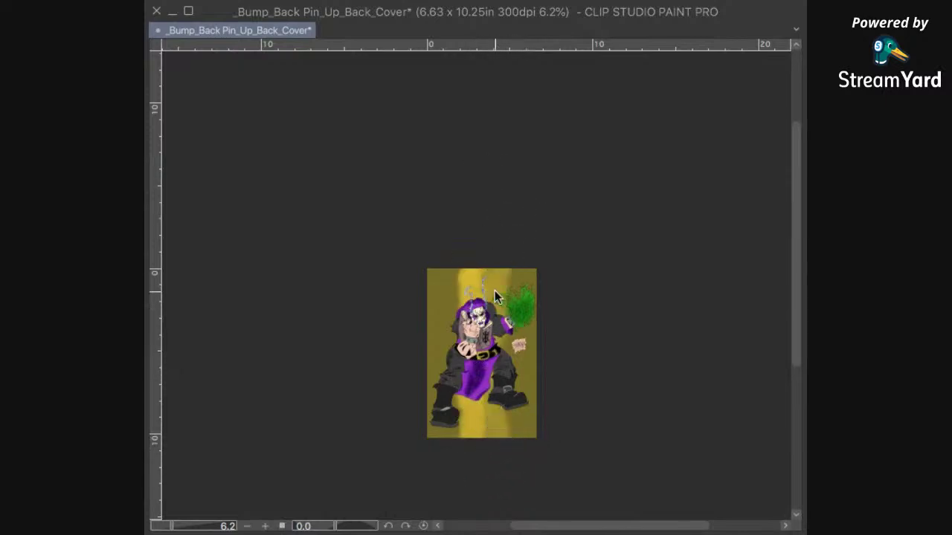
pyautogui.hotkey('ctrl', '0')
pyautogui.hotkey('ctrl', 'z')
pyautogui.hotkey('ctrl', 'z')
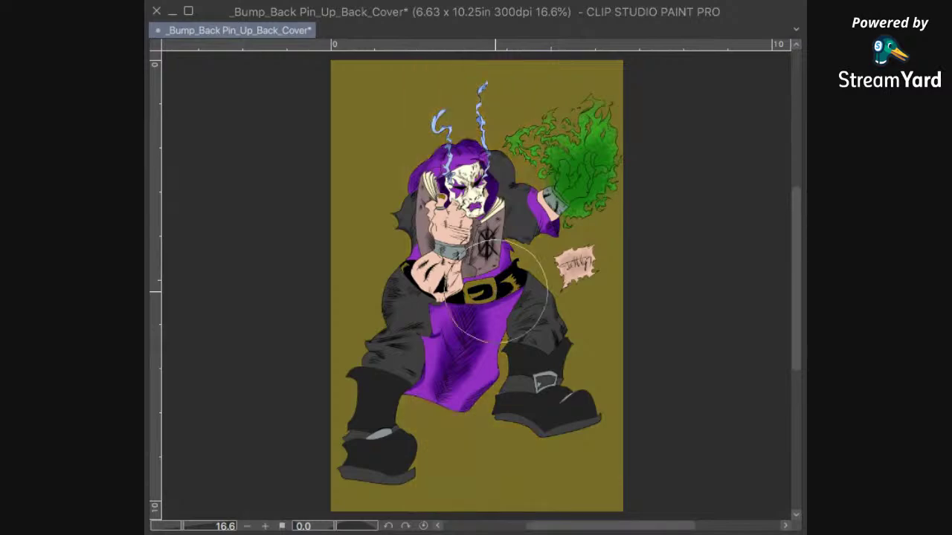
# Step: Show the colour swatch notes and fill the raised thumb's nail with the pinkish skin shadow colour
pyautogui.scroll(8, 459, 227)
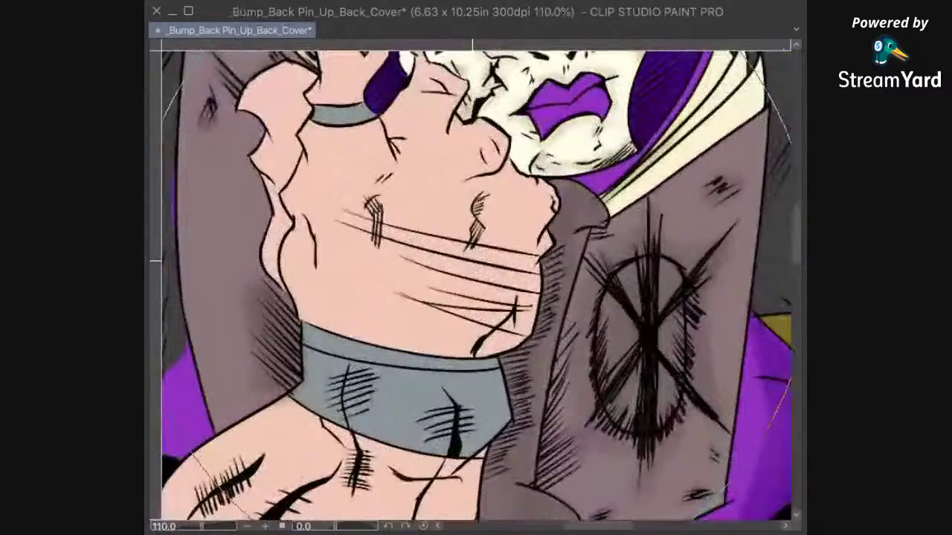
pyautogui.moveTo(431, 220); pyautogui.dragTo(555, 402)
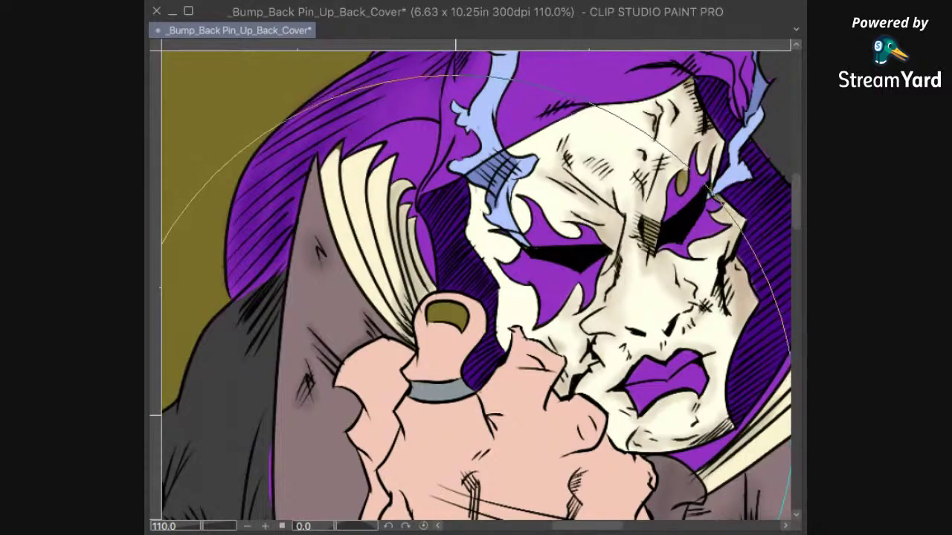
pyautogui.scroll(-3, 492, 333)
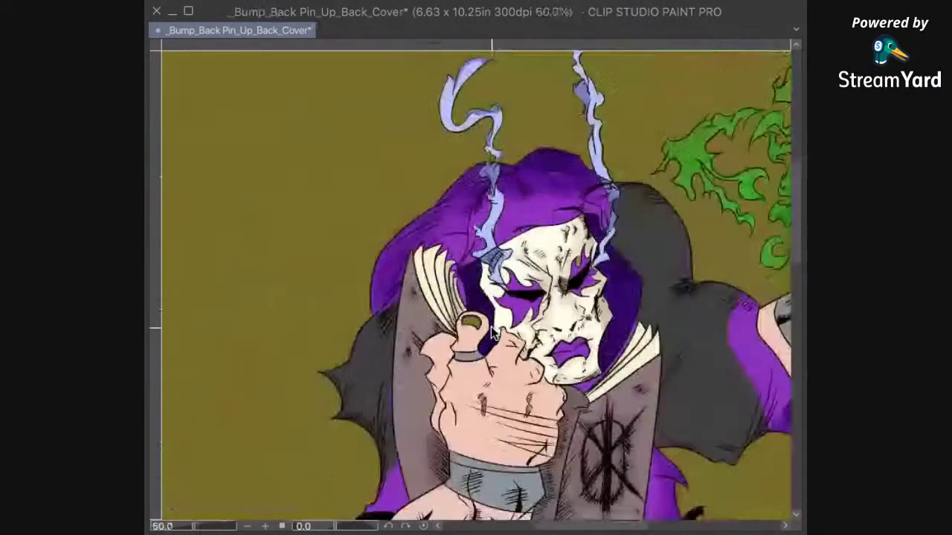
pyautogui.scroll(-3, 492, 333)
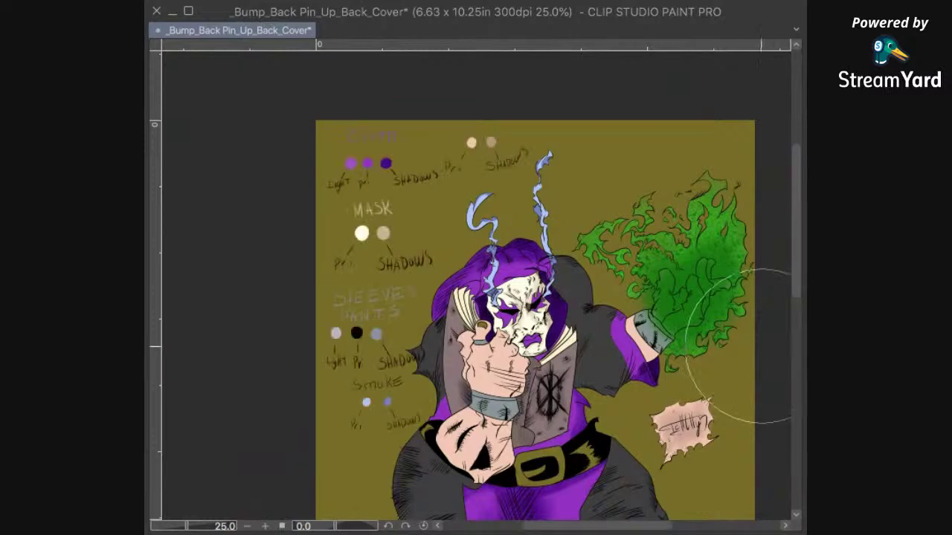
pyautogui.scroll(4, 529, 128)
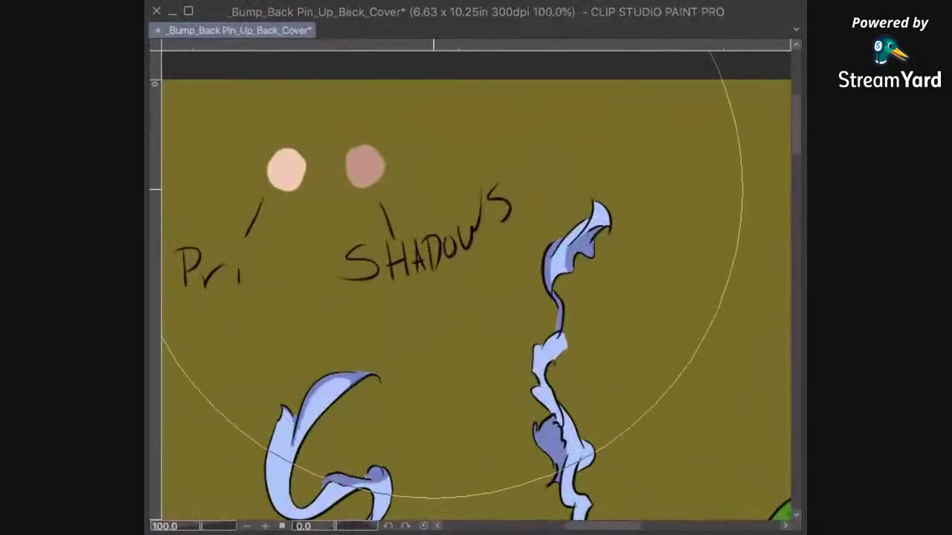
pyautogui.scroll(-10, 419, 279)
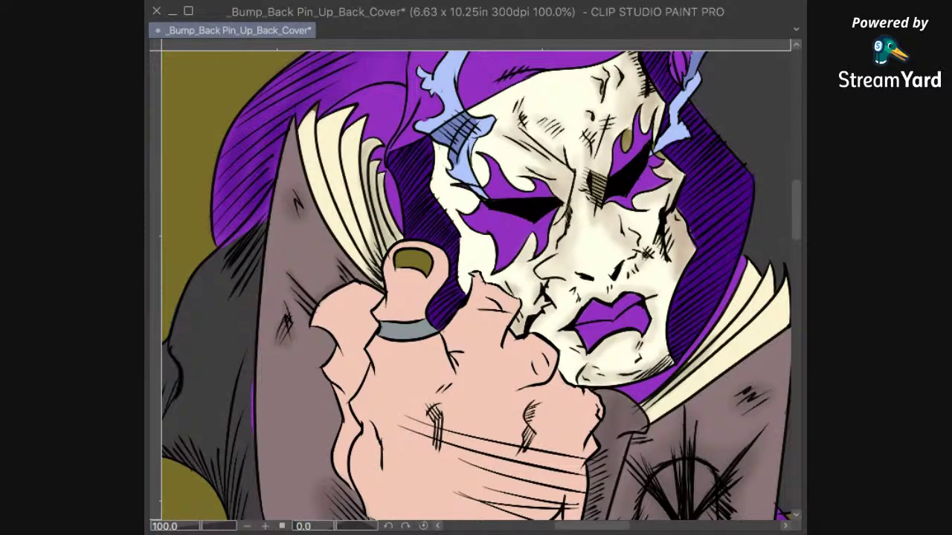
pyautogui.click(416, 261)
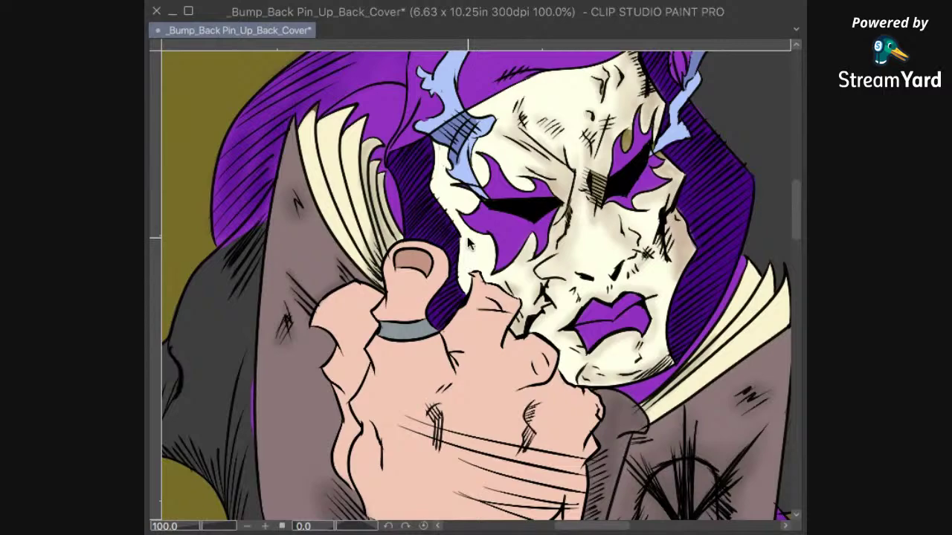
# Step: Check the filled nail in the full-page view and save the artwork with the olive background
pyautogui.scroll(-3, 466, 238)
pyautogui.hotkey('ctrl', '-')
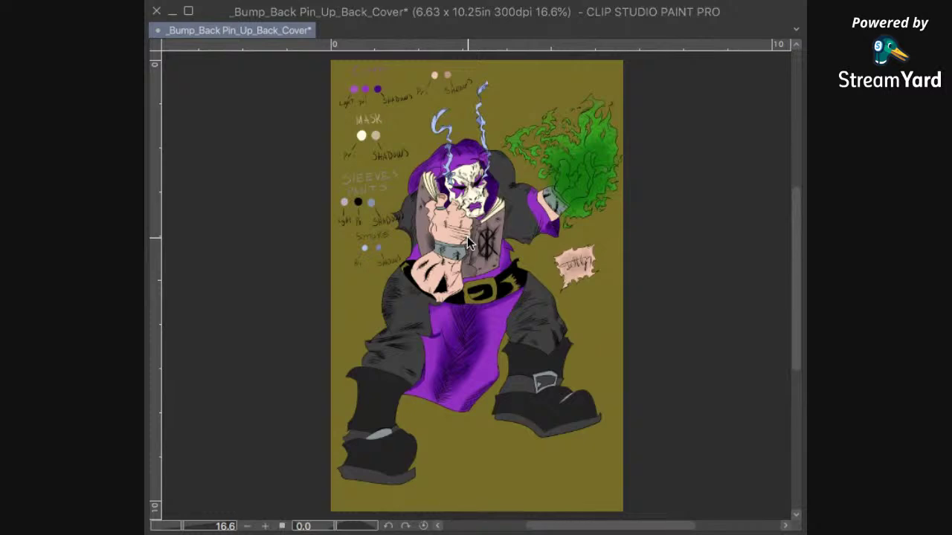
pyautogui.press('super+Tab')
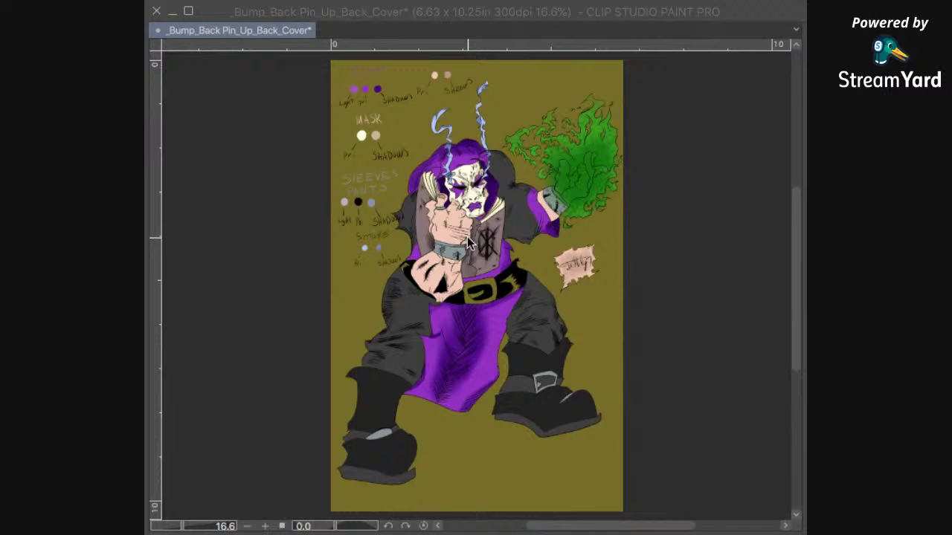
pyautogui.hotkey('ctrl', 's')
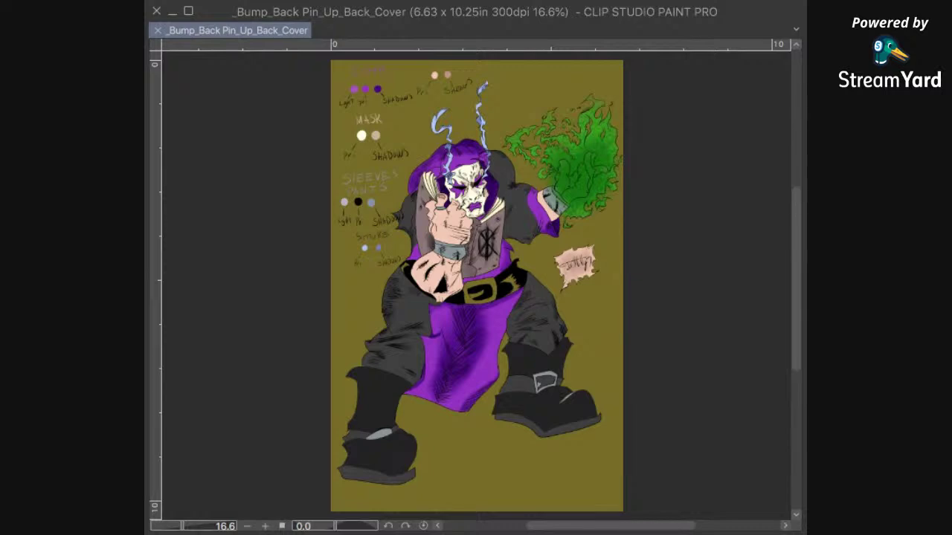
# Step: Hide the colour swatch notes, check the figure close up and on the whole page, and save the artwork
pyautogui.press('Delete')
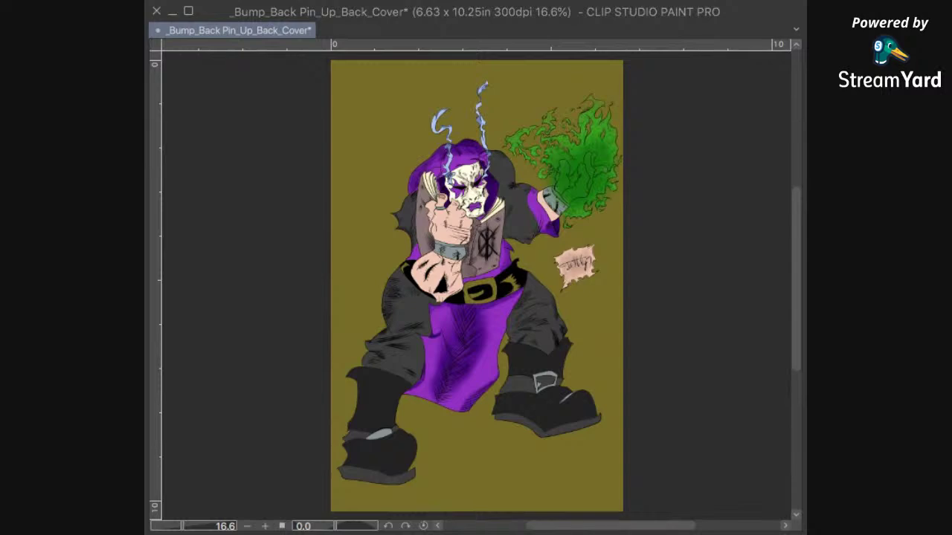
pyautogui.press(']')
pyautogui.press(']')
pyautogui.press(']')
pyautogui.press(']')
pyautogui.hotkey('ctrl', '-')
pyautogui.hotkey('ctrl', '-')
pyautogui.hotkey('ctrl', '-')
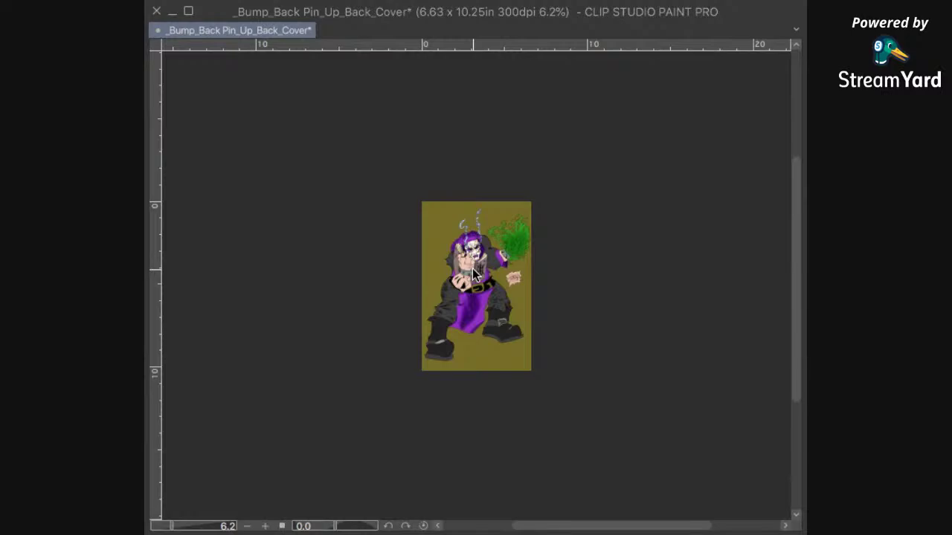
pyautogui.scroll(6, 472, 274)
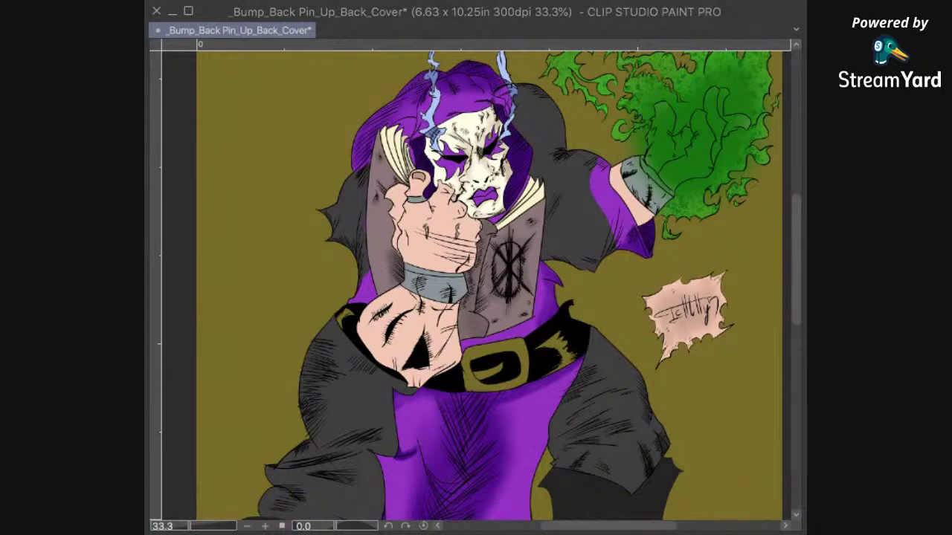
pyautogui.scroll(-2, 465, 216)
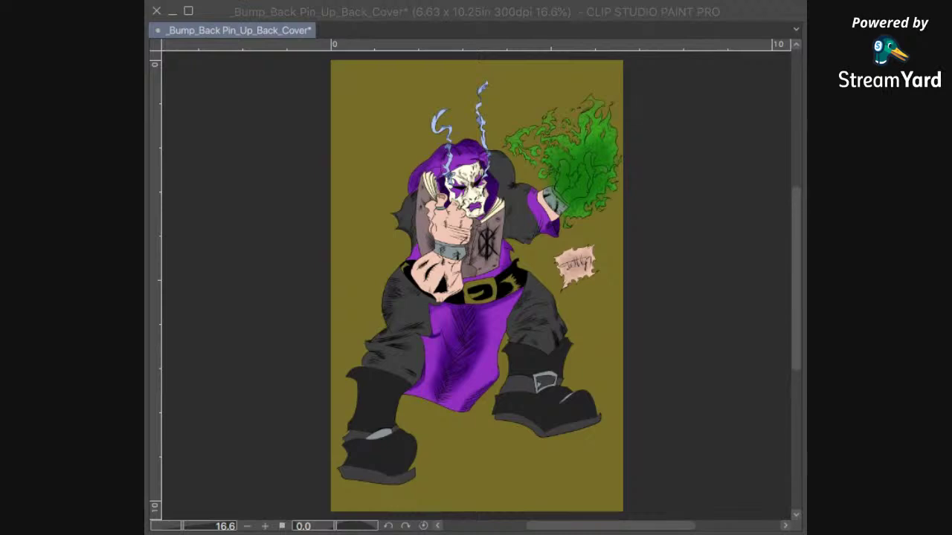
pyautogui.hotkey('ctrl', 's')
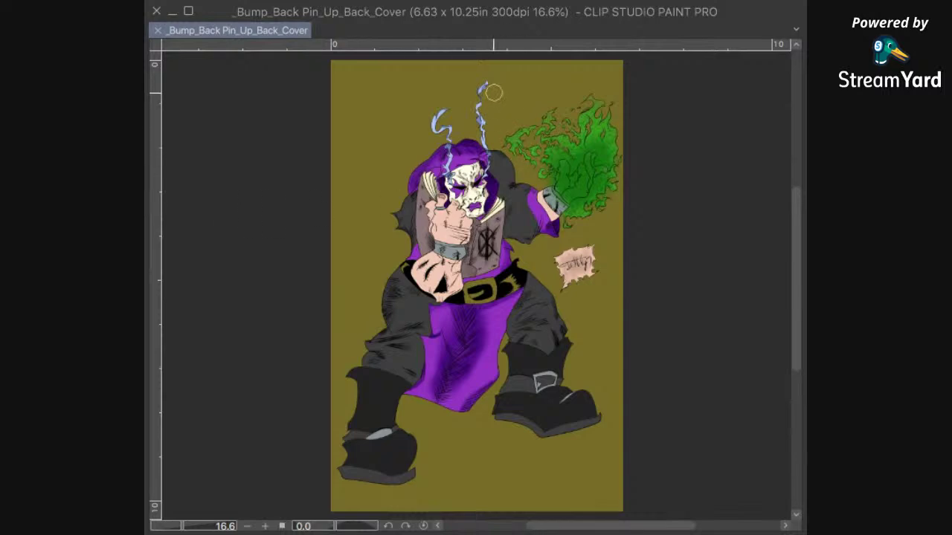
# Step: Try two short brush strokes down the background beside the right smoke trail, and undo both
pyautogui.moveTo(492, 93); pyautogui.dragTo(507, 162)
pyautogui.moveTo(510, 246); pyautogui.dragTo(515, 260)
pyautogui.hotkey('ctrl', 'z')
pyautogui.hotkey('ctrl', 'z')
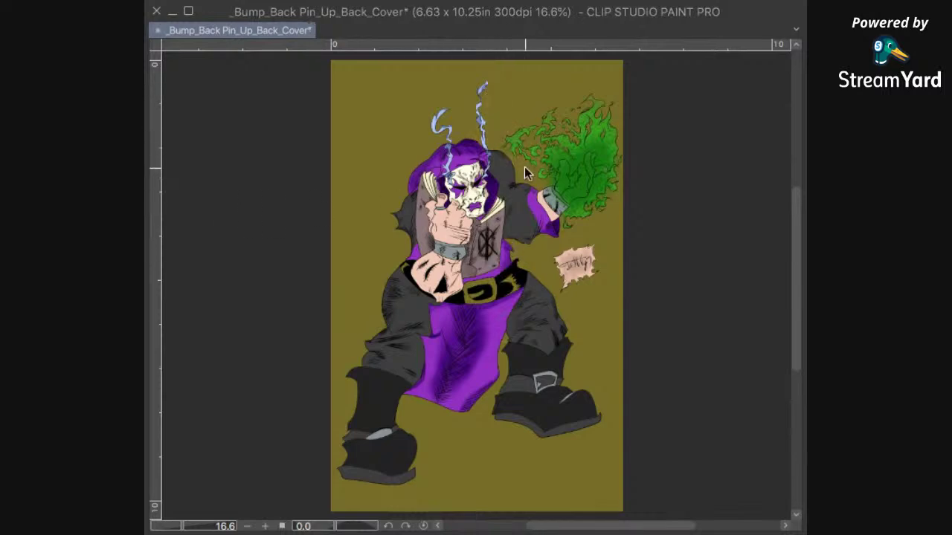
# Step: Try covering the olive background behind the figure with broad diagonal strokes of blocky yellow texture, and undo them all
pyautogui.scroll(1, 524, 167)
pyautogui.scroll(-2, 524, 167)
pyautogui.scroll(1, 524, 167)
pyautogui.scroll(-1, 524, 167)
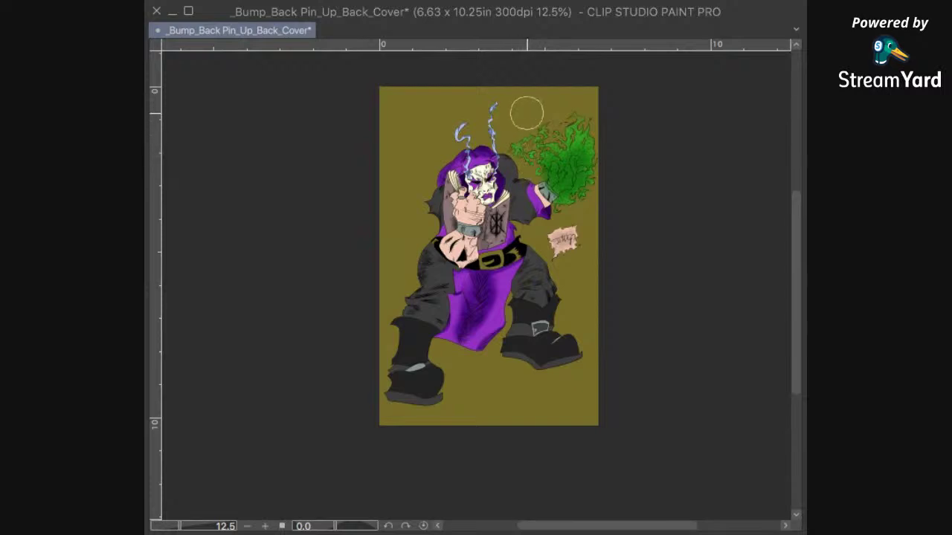
pyautogui.moveTo(542, 85); pyautogui.dragTo(404, 435)
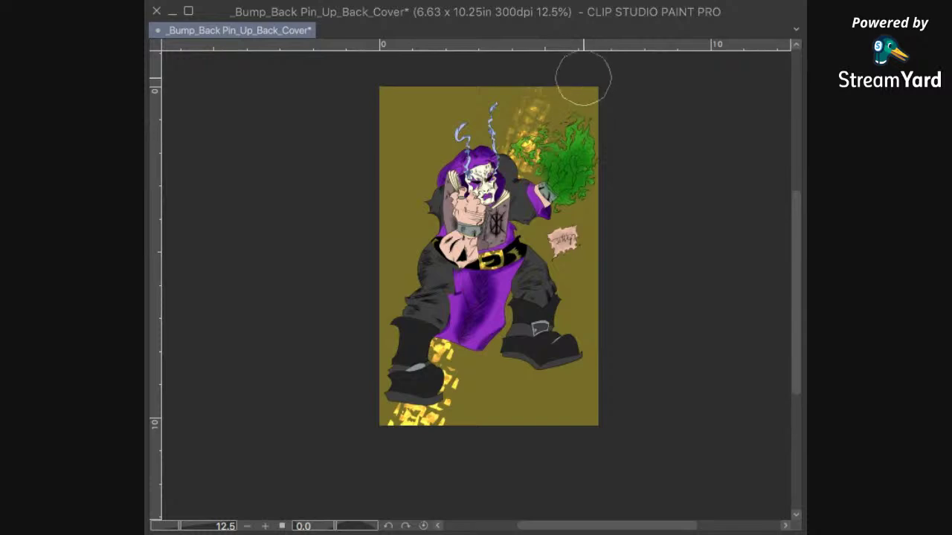
pyautogui.moveTo(584, 76); pyautogui.dragTo(425, 459)
pyautogui.moveTo(607, 81); pyautogui.dragTo(476, 461)
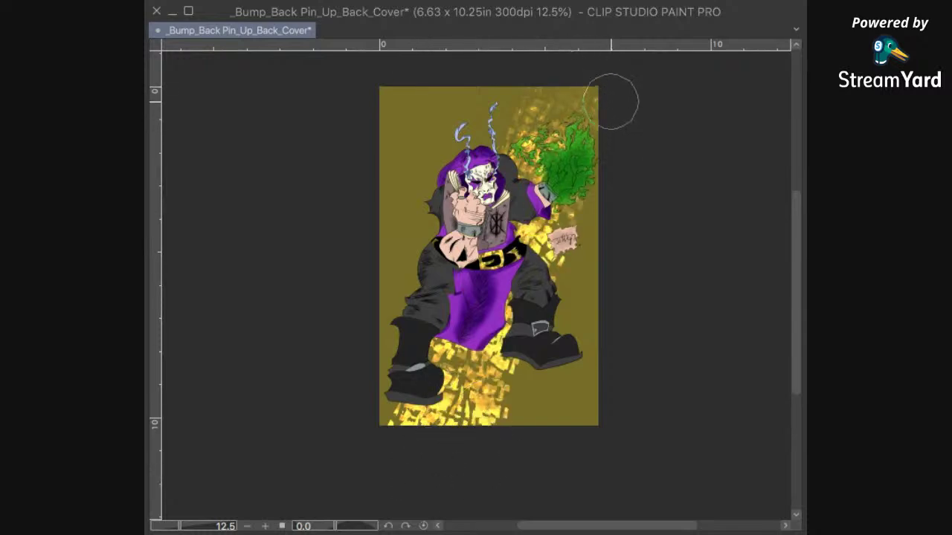
pyautogui.moveTo(612, 99); pyautogui.dragTo(531, 425)
pyautogui.moveTo(584, 70)
pyautogui.mouseDown()
pyautogui.moveTo(510, 110)
pyautogui.moveTo(399, 290)
pyautogui.mouseUp()
pyautogui.moveTo(542, 76); pyautogui.dragTo(378, 254)
pyautogui.moveTo(459, 228); pyautogui.dragTo(360, 377)
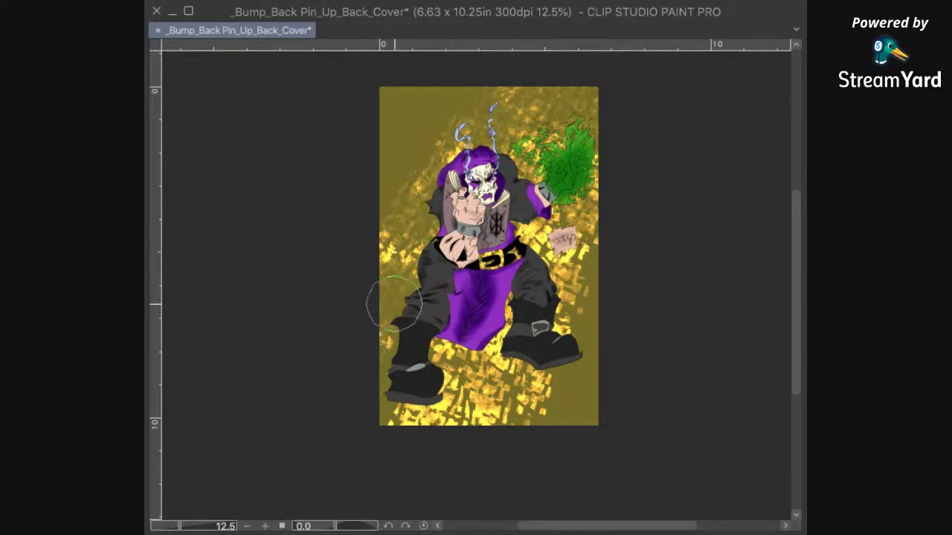
pyautogui.hotkey('ctrl', 'z')
pyautogui.hotkey('ctrl', 'z')
pyautogui.hotkey('ctrl', 'z')
pyautogui.hotkey('ctrl', 'z')
pyautogui.hotkey('ctrl', 'z')
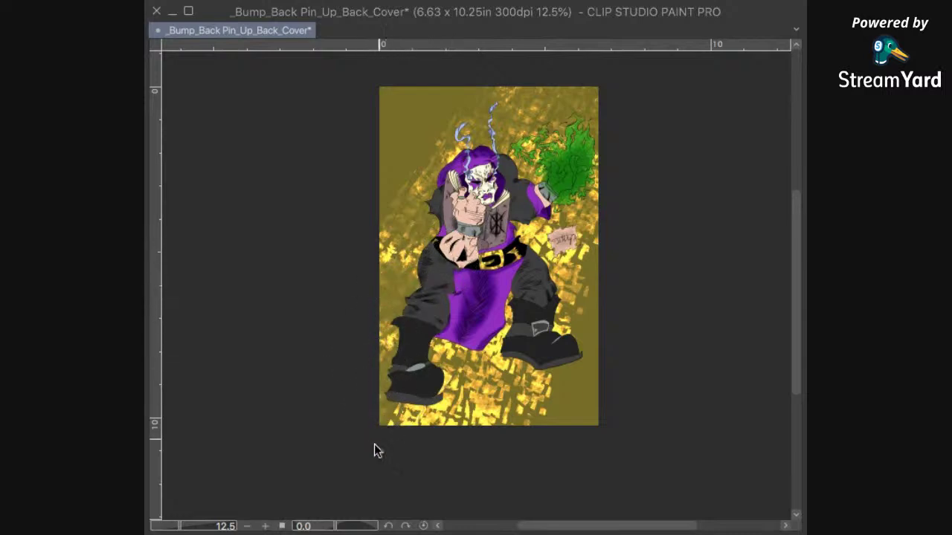
pyautogui.hotkey('ctrl', 'z')
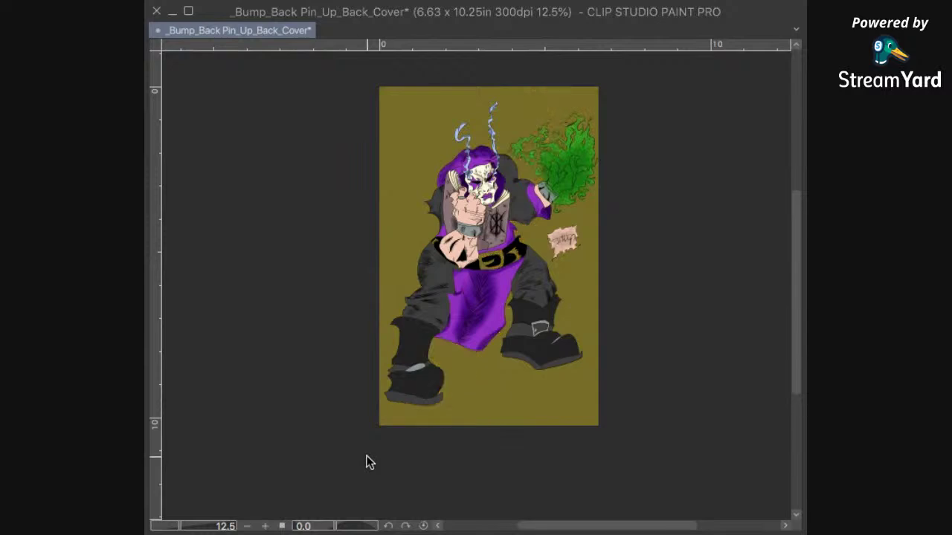
# Step: Try fainter diagonal gold strokes running from the page's lower left to its upper right, and undo them
pyautogui.moveTo(382, 329)
pyautogui.mouseDown()
pyautogui.moveTo(467, 167)
pyautogui.moveTo(567, 85)
pyautogui.mouseUp()
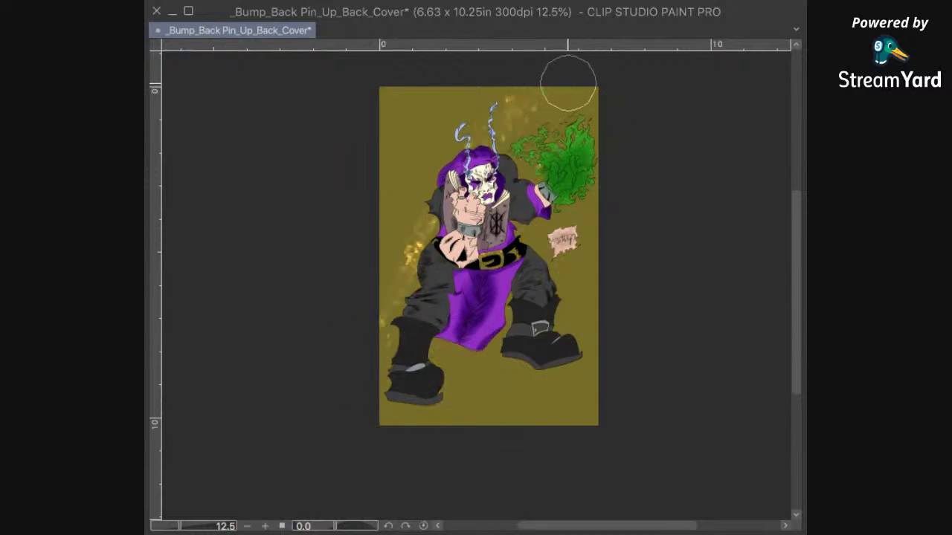
pyautogui.moveTo(384, 416); pyautogui.dragTo(600, 111)
pyautogui.moveTo(518, 292)
pyautogui.mouseDown()
pyautogui.moveTo(574, 286)
pyautogui.moveTo(570, 328)
pyautogui.moveTo(511, 461)
pyautogui.moveTo(625, 323)
pyautogui.mouseUp()
pyautogui.moveTo(383, 232)
pyautogui.mouseDown()
pyautogui.moveTo(382, 284)
pyautogui.moveTo(507, 83)
pyautogui.mouseUp()
pyautogui.moveTo(361, 218); pyautogui.dragTo(505, 68)
pyautogui.hotkey('ctrl', 'z')
pyautogui.hotkey('ctrl', 'z')
pyautogui.hotkey('ctrl', 'z')
pyautogui.hotkey('ctrl', 'z')
pyautogui.hotkey('ctrl', 'z')
pyautogui.hotkey('ctrl', 'z')
pyautogui.hotkey('ctrl', 'z')
pyautogui.hotkey('ctrl', 'z')
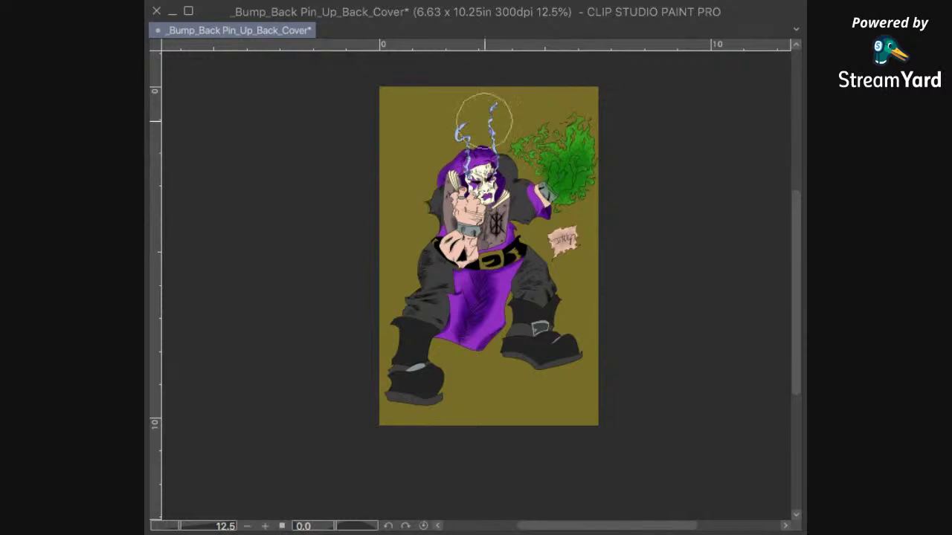
# Step: Paint blocky yellow and gold texture across the olive background behind the figure, leaving darker olive patches
pyautogui.moveTo(368, 140)
pyautogui.mouseDown()
pyautogui.moveTo(439, 72)
pyautogui.moveTo(367, 193)
pyautogui.moveTo(470, 85)
pyautogui.moveTo(386, 205)
pyautogui.moveTo(499, 94)
pyautogui.moveTo(410, 241)
pyautogui.moveTo(528, 112)
pyautogui.moveTo(426, 322)
pyautogui.moveTo(597, 105)
pyautogui.moveTo(487, 300)
pyautogui.moveTo(466, 375)
pyautogui.moveTo(554, 256)
pyautogui.moveTo(495, 383)
pyautogui.moveTo(526, 372)
pyautogui.moveTo(591, 288)
pyautogui.moveTo(556, 424)
pyautogui.moveTo(593, 269)
pyautogui.moveTo(568, 106)
pyautogui.moveTo(600, 297)
pyautogui.mouseUp()
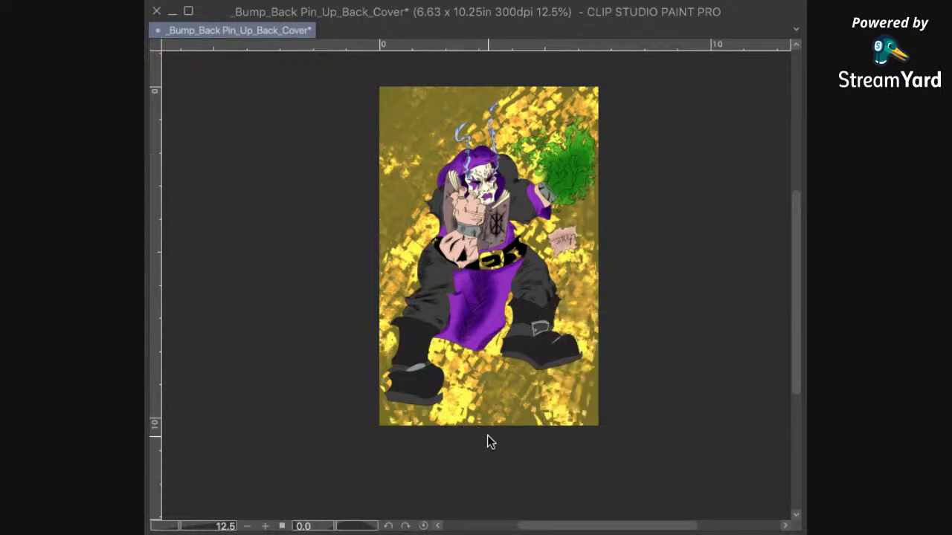
pyautogui.scroll(1, 487, 436)
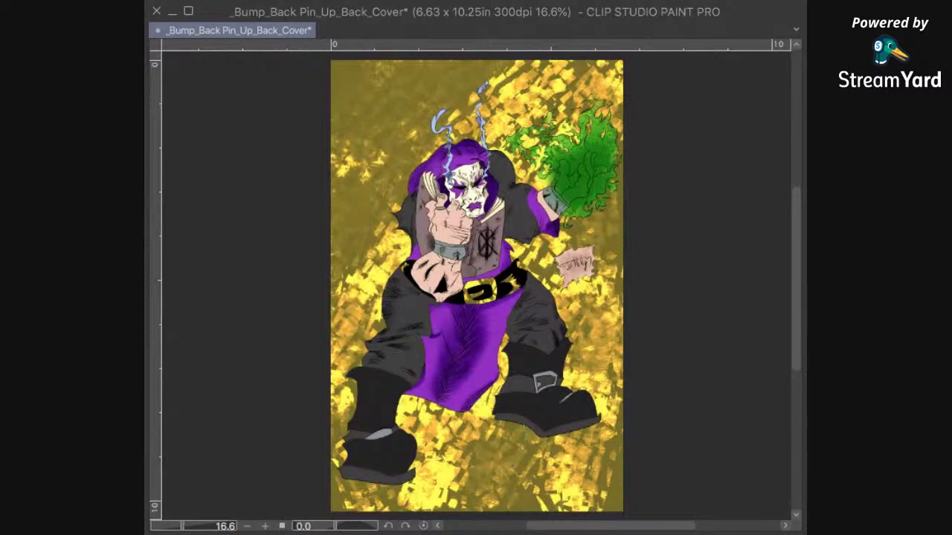
# Step: Try a stroke across the lower right and a curved yellow chain beside the hooded head, and undo both
pyautogui.moveTo(595, 214)
pyautogui.mouseDown()
pyautogui.moveTo(608, 287)
pyautogui.moveTo(574, 379)
pyautogui.moveTo(459, 482)
pyautogui.mouseUp()
pyautogui.press('super+z')
pyautogui.moveTo(487, 78)
pyautogui.mouseDown()
pyautogui.moveTo(420, 107)
pyautogui.moveTo(356, 256)
pyautogui.mouseUp()
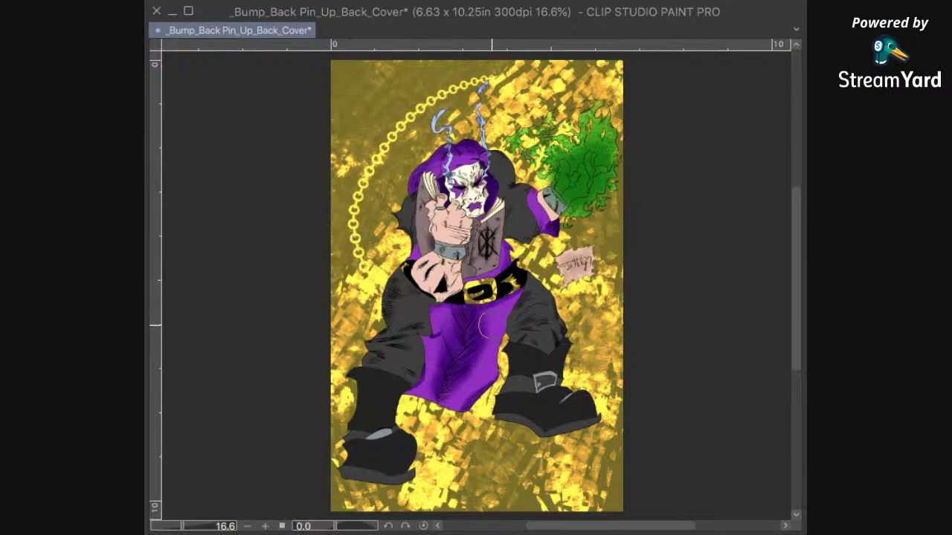
pyautogui.hotkey('ctrl', 'z')
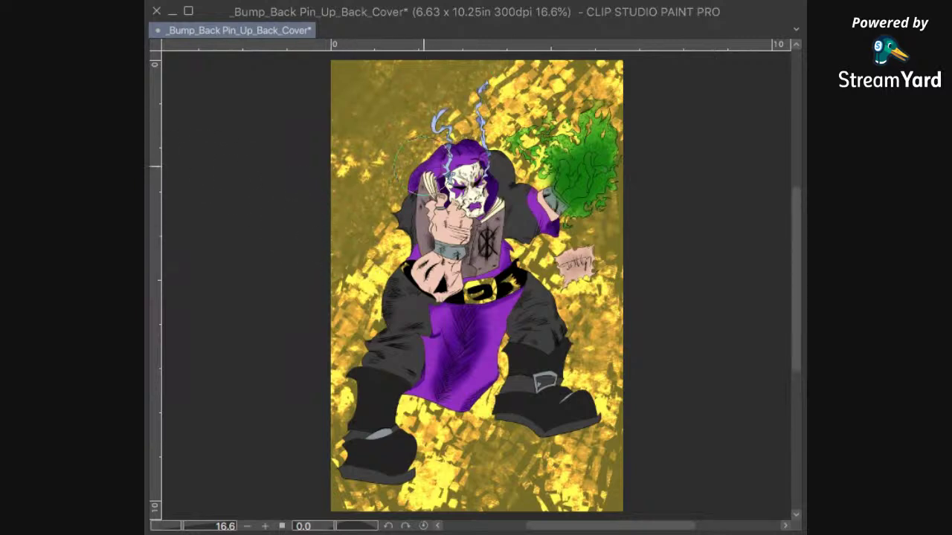
# Step: Spray fine gold speckles over the dark olive patch between the boots along the page's lower edge
pyautogui.moveTo(626, 261); pyautogui.dragTo(594, 193)
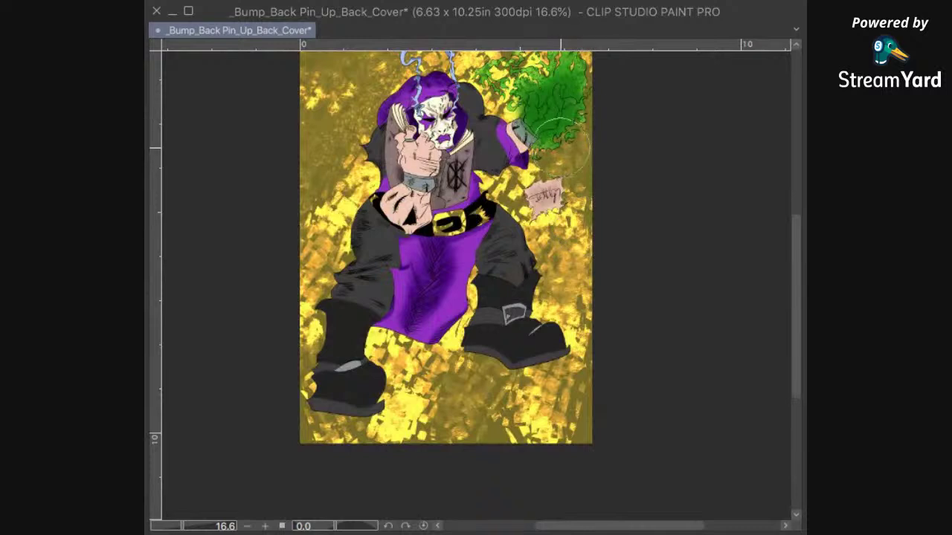
pyautogui.scroll(-3, 584, 335)
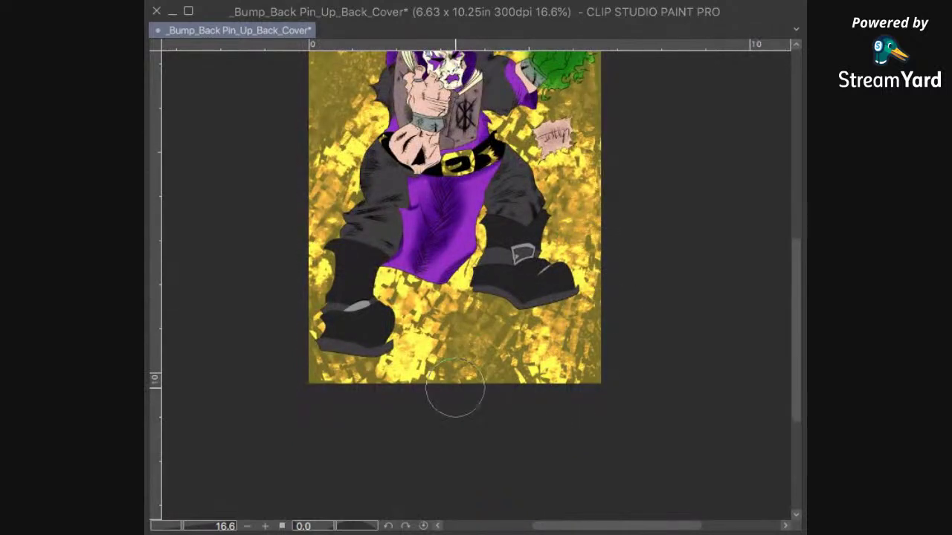
pyautogui.hscroll(-3, 455, 388)
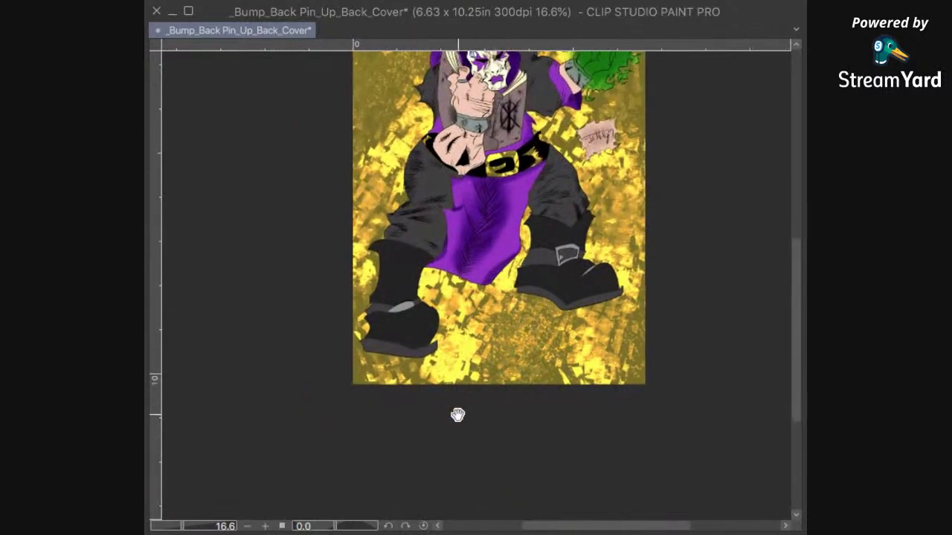
pyautogui.moveTo(460, 415); pyautogui.dragTo(560, 412)
# Step: Spray fine gold speckles over the dark olive background in the page's upper left, beside the hood
pyautogui.moveTo(499, 235); pyautogui.dragTo(474, 420)
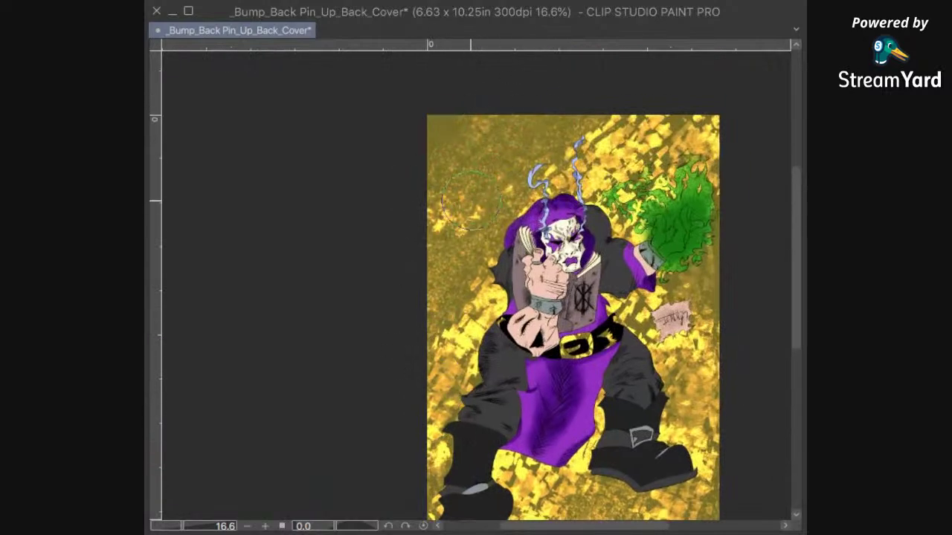
pyautogui.moveTo(654, 244); pyautogui.dragTo(612, 323)
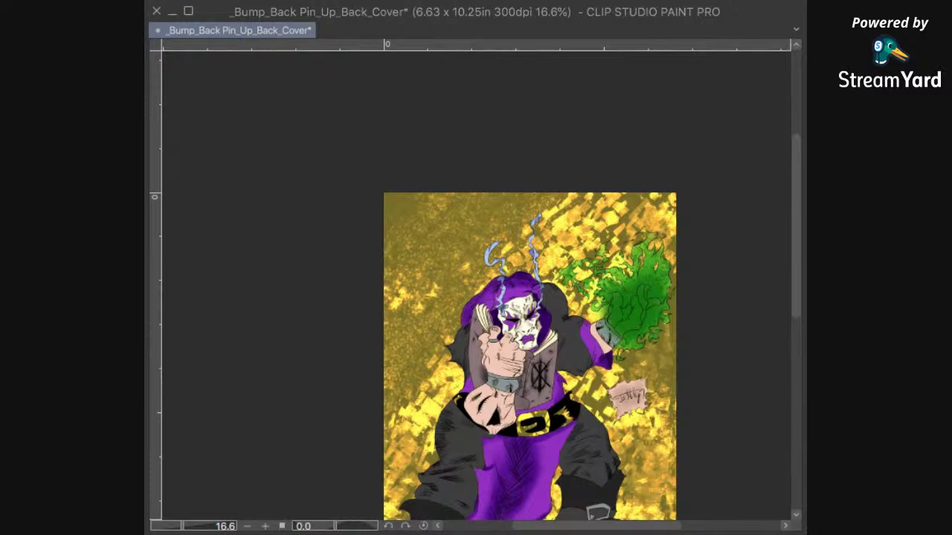
pyautogui.moveTo(477, 208)
pyautogui.mouseDown()
pyautogui.moveTo(449, 207)
pyautogui.moveTo(452, 191)
pyautogui.moveTo(387, 225)
pyautogui.moveTo(385, 241)
pyautogui.moveTo(461, 177)
pyautogui.moveTo(409, 270)
pyautogui.moveTo(413, 288)
pyautogui.moveTo(409, 212)
pyautogui.moveTo(399, 339)
pyautogui.moveTo(410, 372)
pyautogui.moveTo(436, 337)
pyautogui.mouseUp()
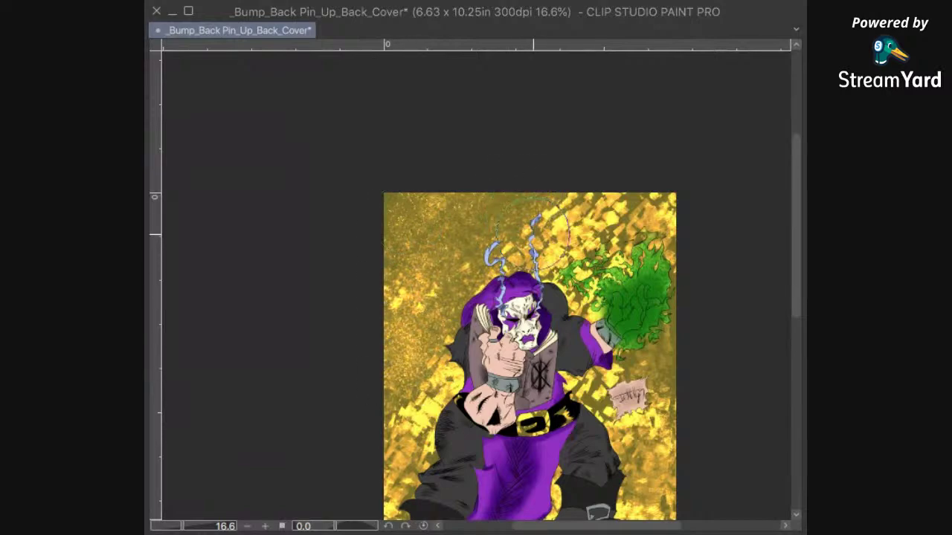
pyautogui.moveTo(610, 302); pyautogui.dragTo(519, 144)
# Step: Add gold speckles to the dark background along the page's right edge, between the green flame and signature plaque
pyautogui.moveTo(584, 134); pyautogui.dragTo(583, 242)
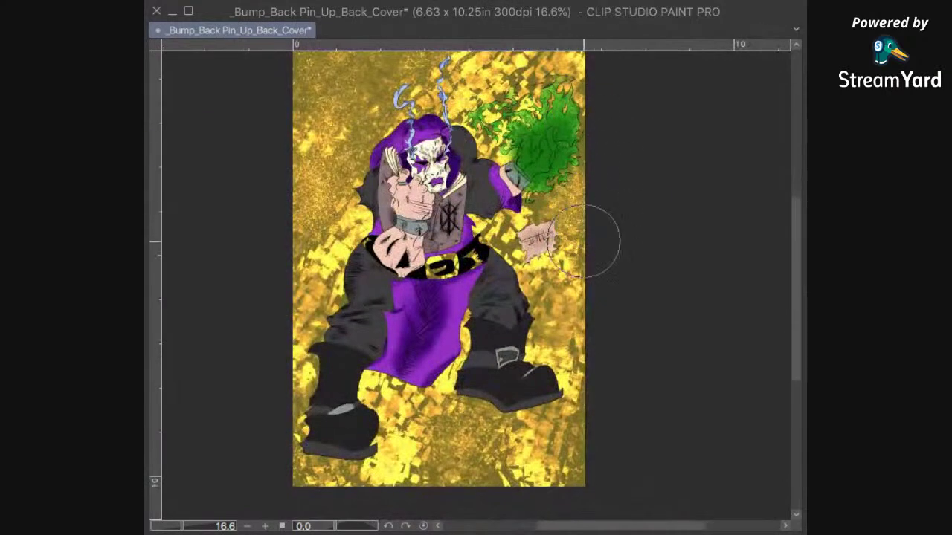
pyautogui.scroll(-5, 600, 315)
pyautogui.scroll(5, 607, 201)
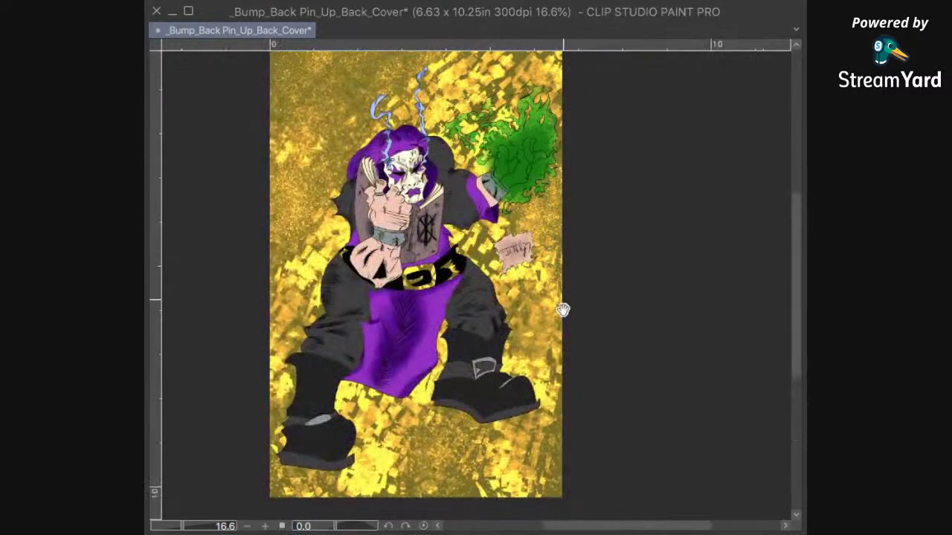
pyautogui.moveTo(564, 342); pyautogui.dragTo(580, 246)
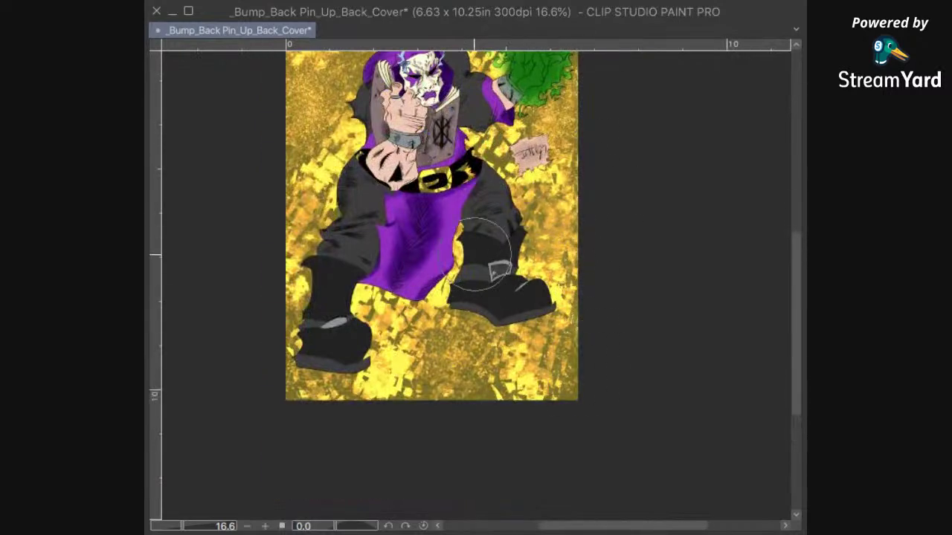
# Step: Blend more gold speckles into the upper and right background with an enlarged brush, and save the artwork
pyautogui.press('super+0')
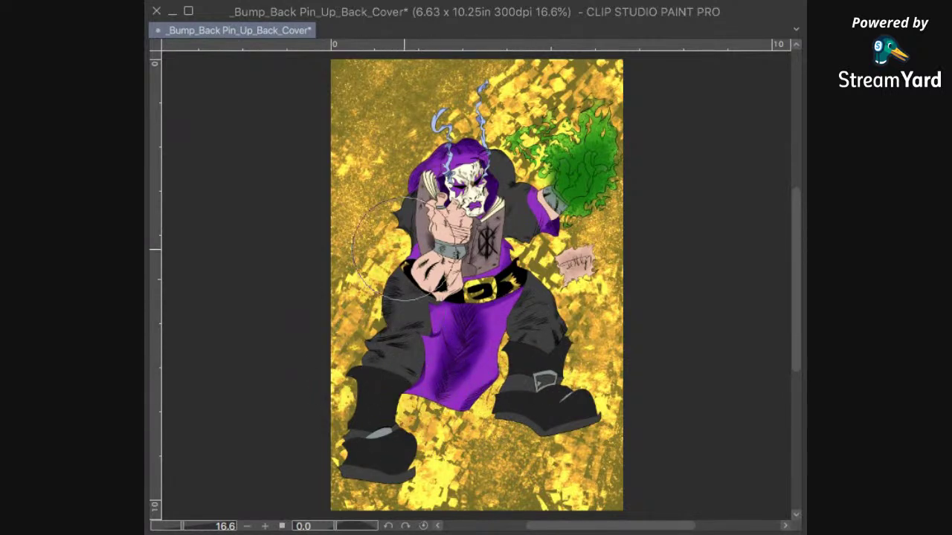
pyautogui.moveTo(546, 104); pyautogui.dragTo(543, 166)
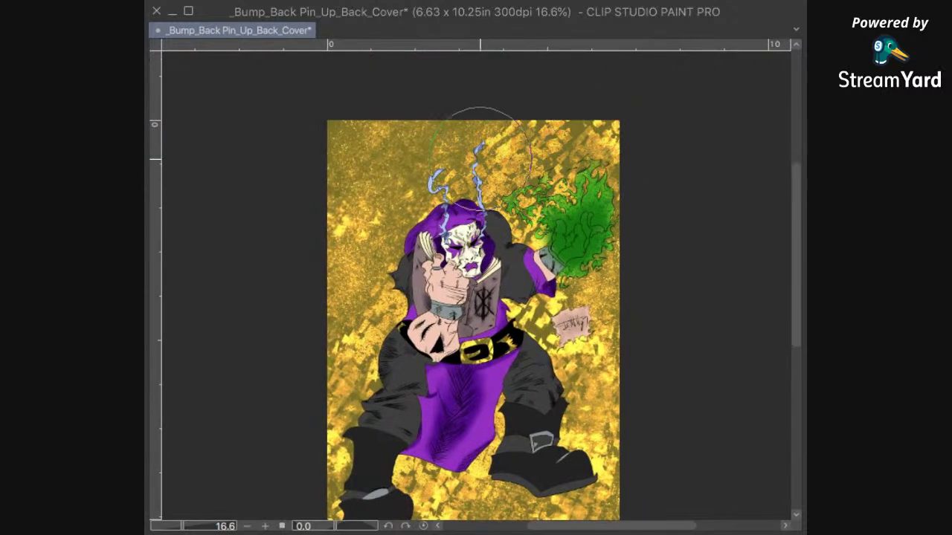
pyautogui.moveTo(506, 164); pyautogui.dragTo(547, 94)
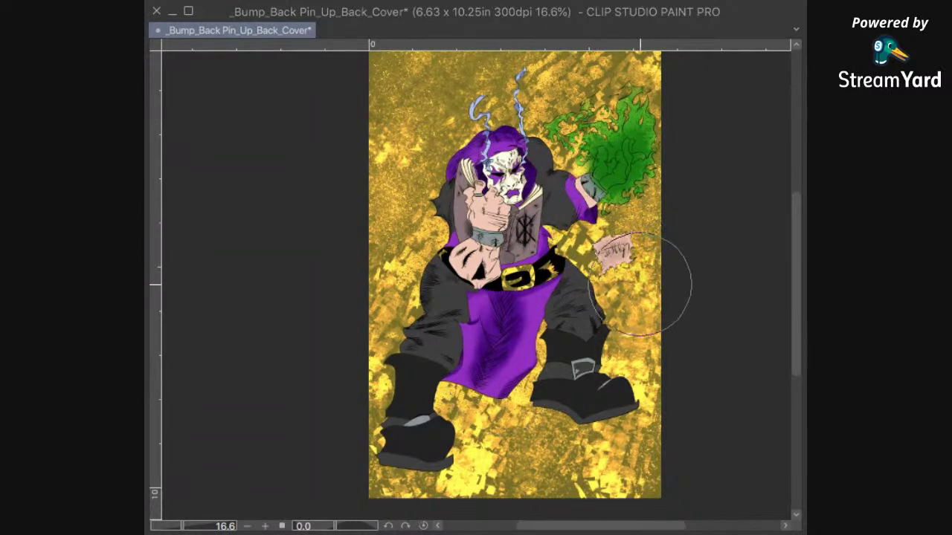
pyautogui.moveTo(398, 354); pyautogui.dragTo(469, 405)
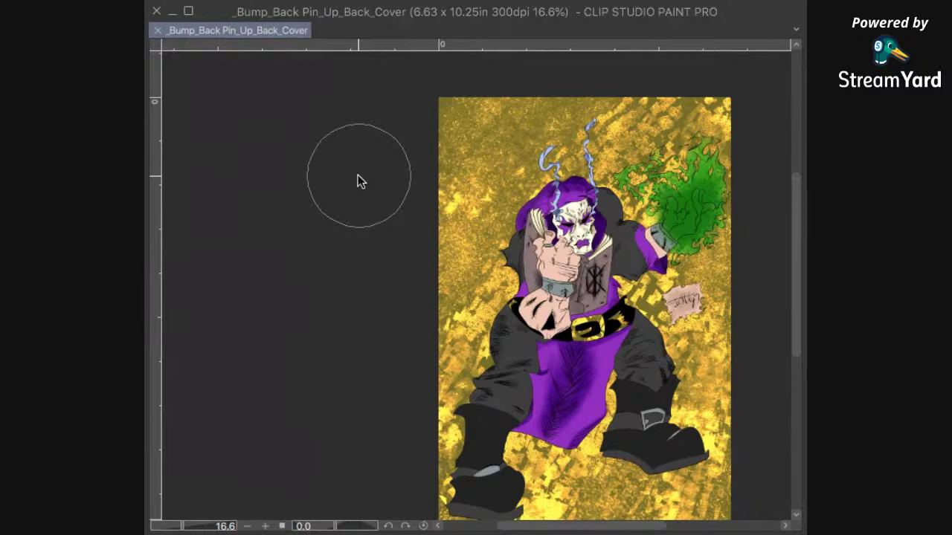
# Step: Examine the masked face around the eye make-up, hatching and smoke trail close up for gaps in the colouring
pyautogui.press('super+plus')
pyautogui.press('super+plus')
pyautogui.press('super+plus')
pyautogui.press('super+plus')
pyautogui.moveTo(685, 421); pyautogui.dragTo(290, 190)
pyautogui.moveTo(521, 397); pyautogui.dragTo(344, 191)
pyautogui.moveTo(539, 333); pyautogui.dragTo(542, 482)
pyautogui.moveTo(525, 347); pyautogui.dragTo(544, 495)
pyautogui.moveTo(505, 409); pyautogui.dragTo(556, 491)
pyautogui.scroll(5, 511, 305)
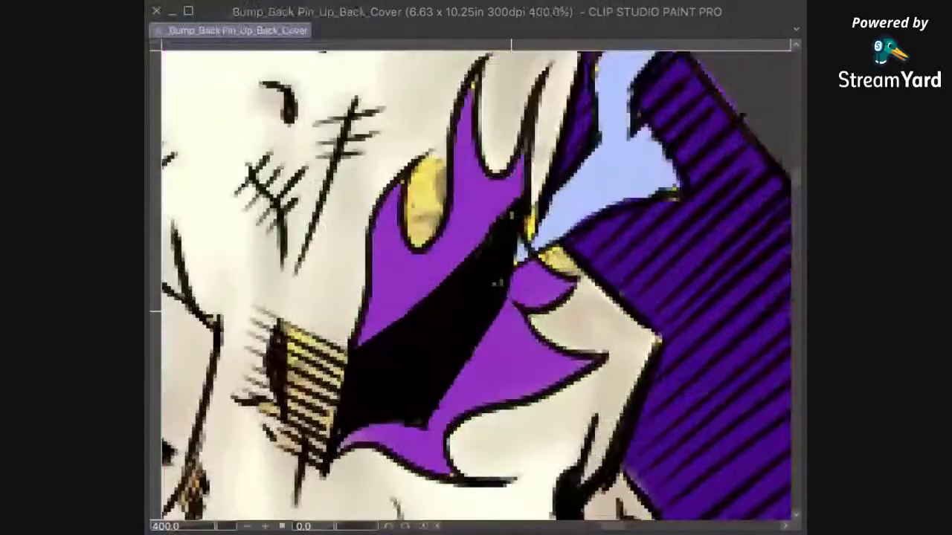
pyautogui.scroll(-2, 521, 305)
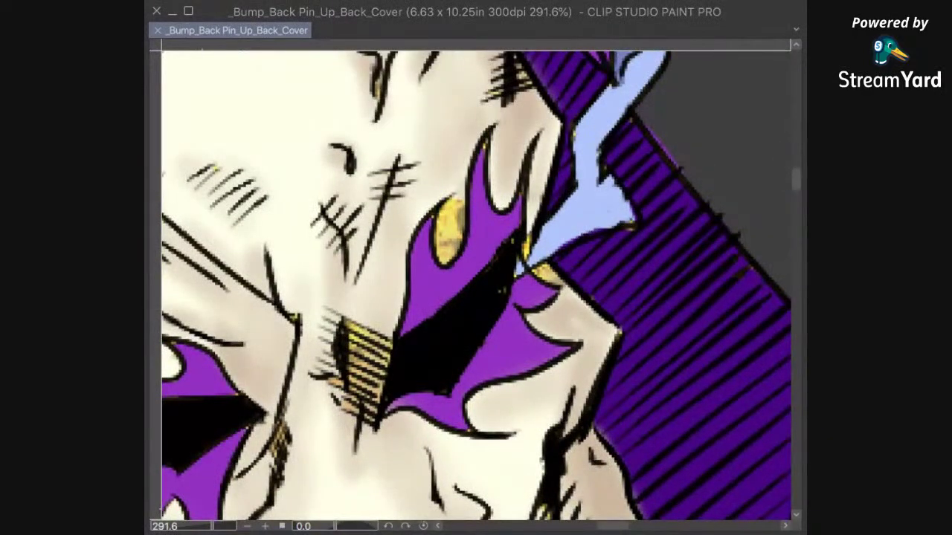
# Step: Check the colour layers around the eye make-up by toggling them, restore the full artwork view, and save
pyautogui.hotkey('ctrl', 'z')
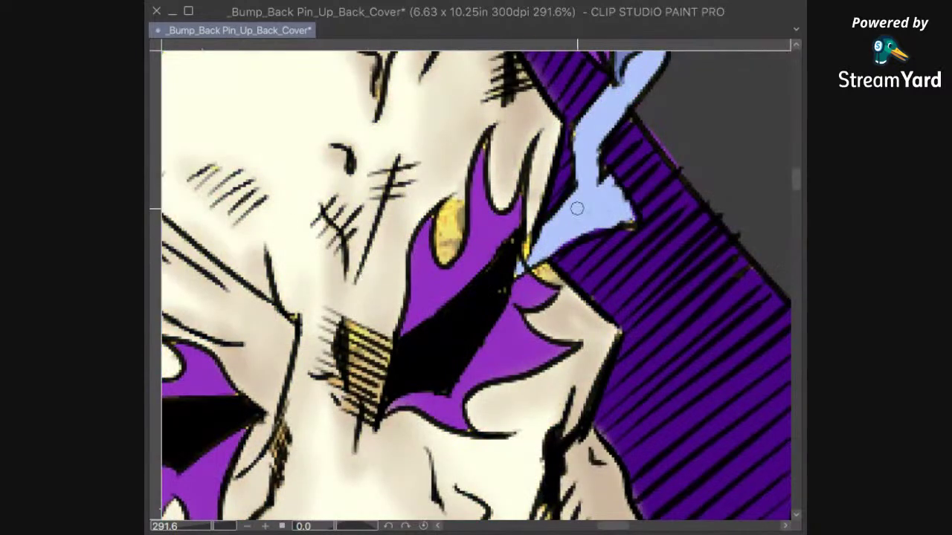
pyautogui.hotkey('ctrl', 'z')
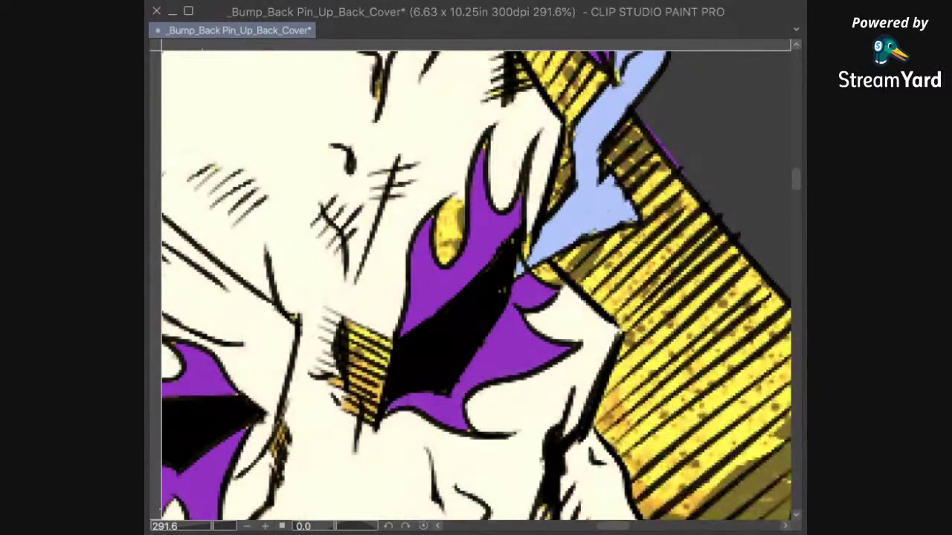
pyautogui.hotkey('ctrl', 'z')
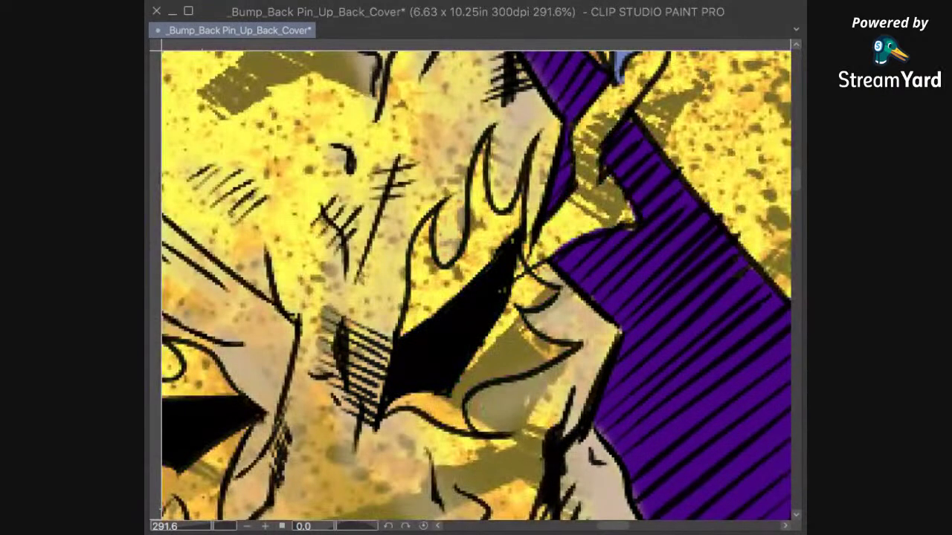
pyautogui.hotkey('ctrl', 'y')
pyautogui.hotkey('ctrl', '0')
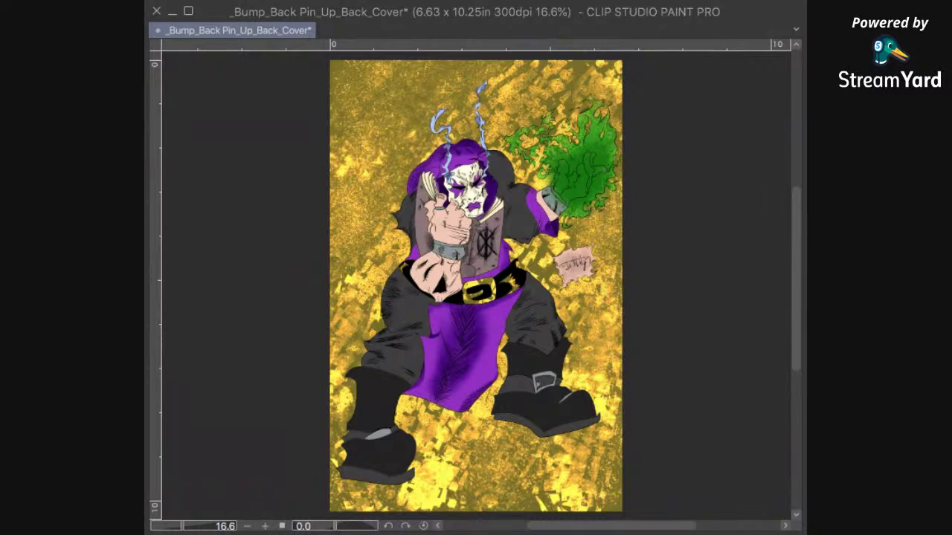
pyautogui.hotkey('ctrl', 's')
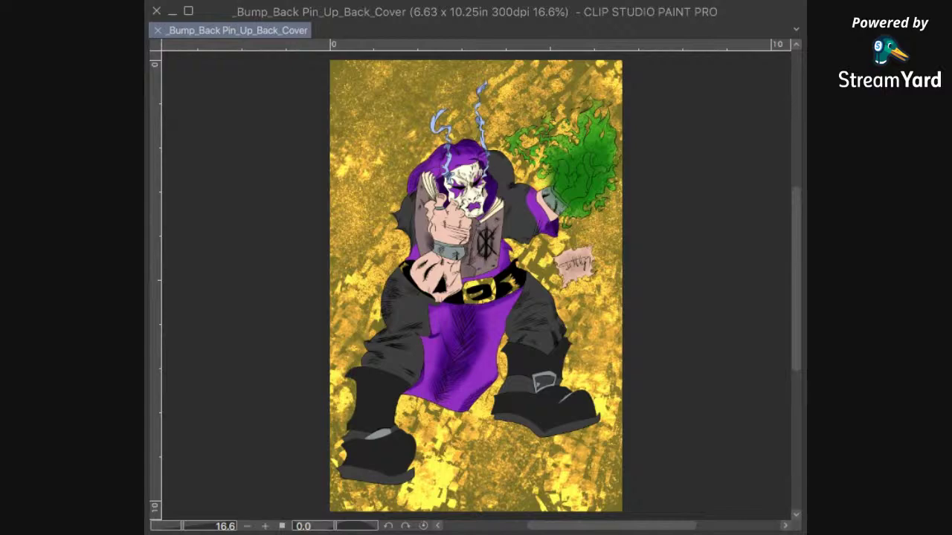
# Step: Show the colour reference notes and sample the beige shadow colour from the mask swatches
pyautogui.hotkey('ctrl', 'z')
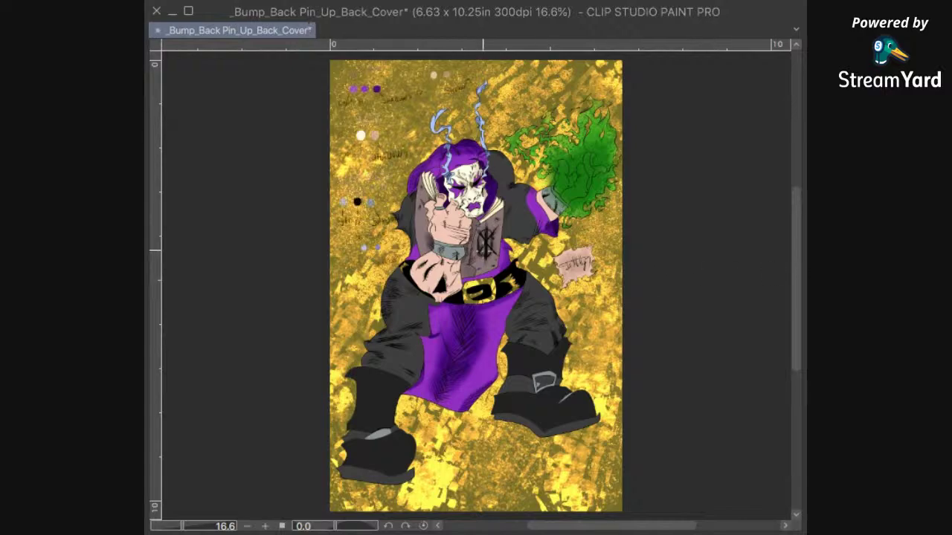
pyautogui.scroll(5, 401, 137)
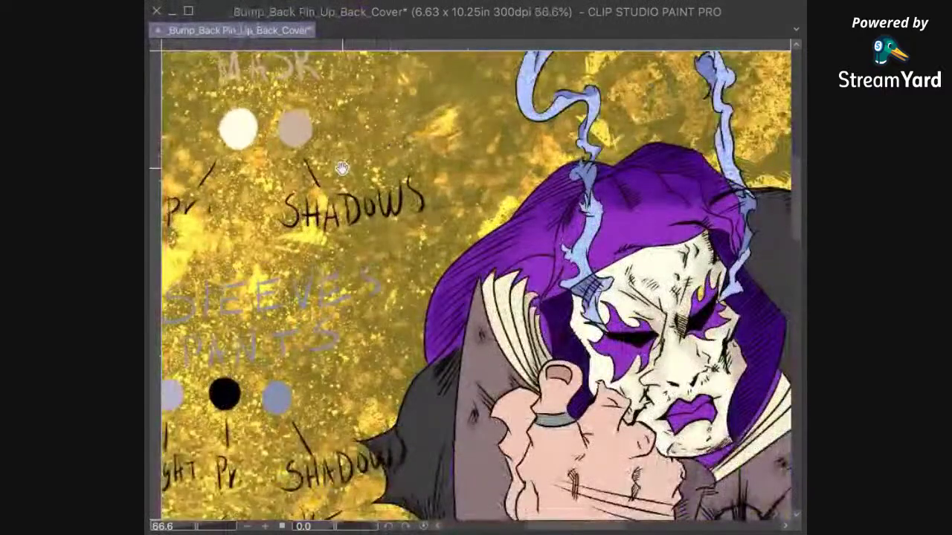
pyautogui.moveTo(337, 107); pyautogui.dragTo(400, 213)
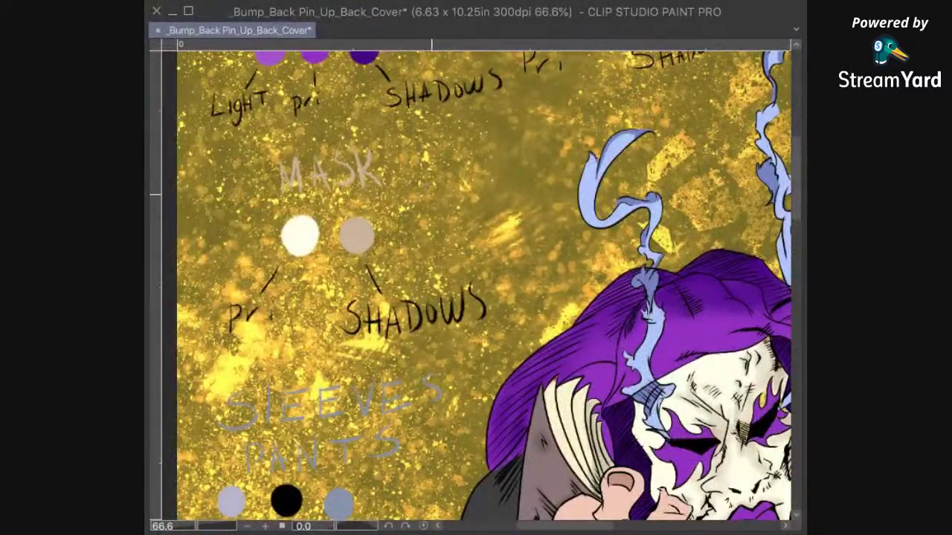
pyautogui.click(363, 234)
pyautogui.moveTo(613, 385); pyautogui.dragTo(327, 320)
pyautogui.scroll(5, 531, 313)
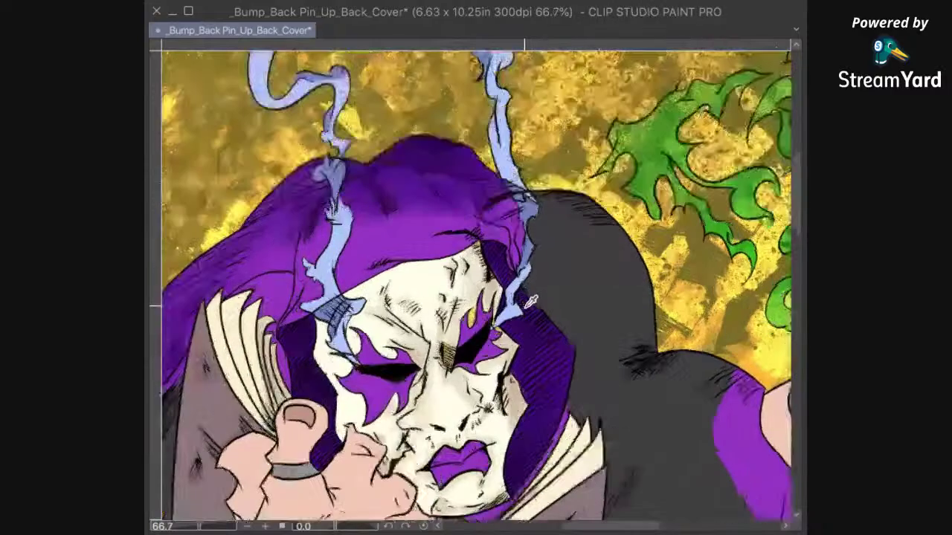
pyautogui.hscroll(-2, 534, 315)
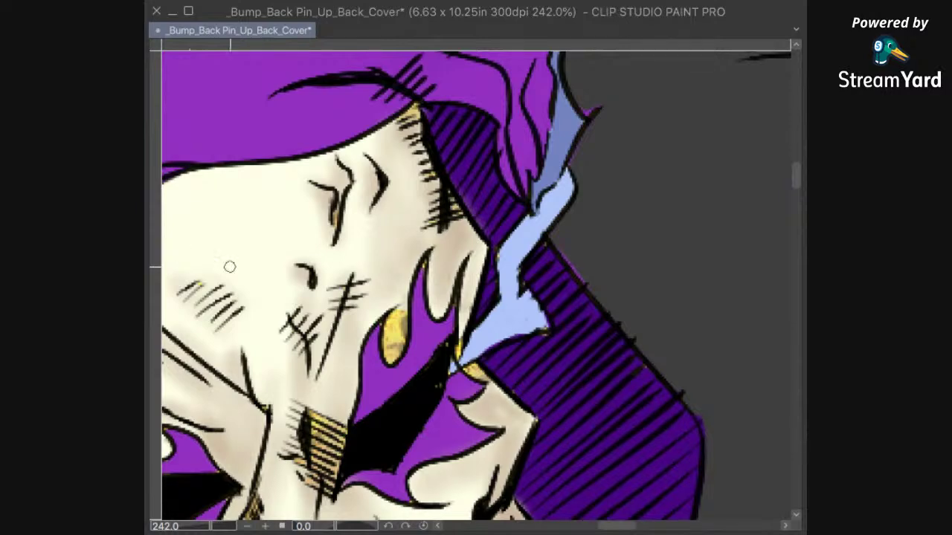
# Step: Fill the gold gaps in the eye make-up's flame shape and the hatching between the brows with the mask's shadow beige, and save
pyautogui.moveTo(395, 316)
pyautogui.mouseDown()
pyautogui.moveTo(392, 359)
pyautogui.moveTo(408, 320)
pyautogui.moveTo(395, 350)
pyautogui.moveTo(388, 330)
pyautogui.moveTo(387, 353)
pyautogui.moveTo(407, 337)
pyautogui.moveTo(390, 357)
pyautogui.mouseUp()
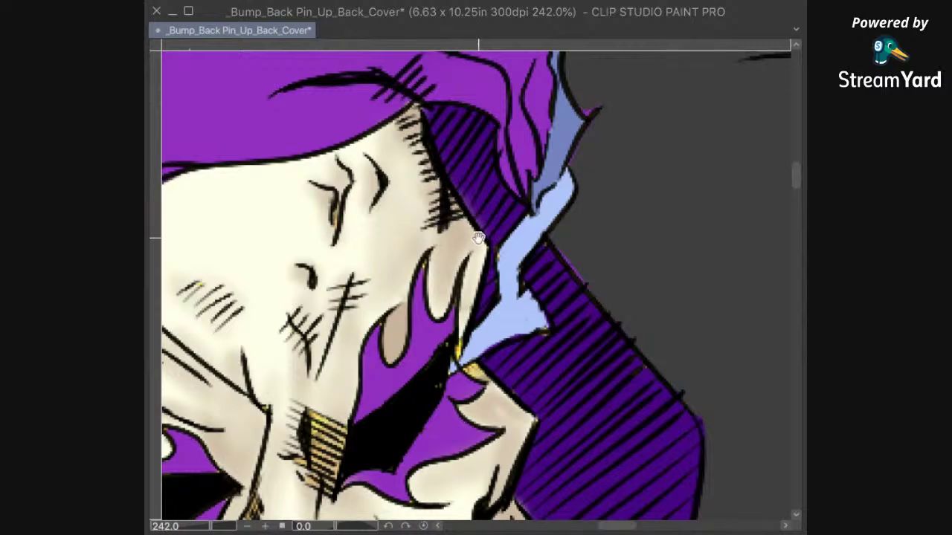
pyautogui.scroll(-3, 453, 192)
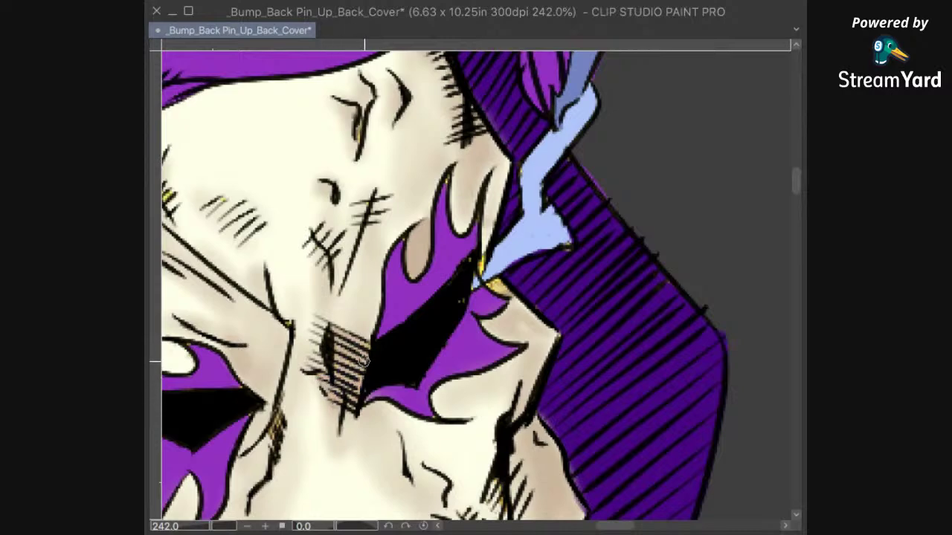
pyautogui.scroll(-6, 425, 274)
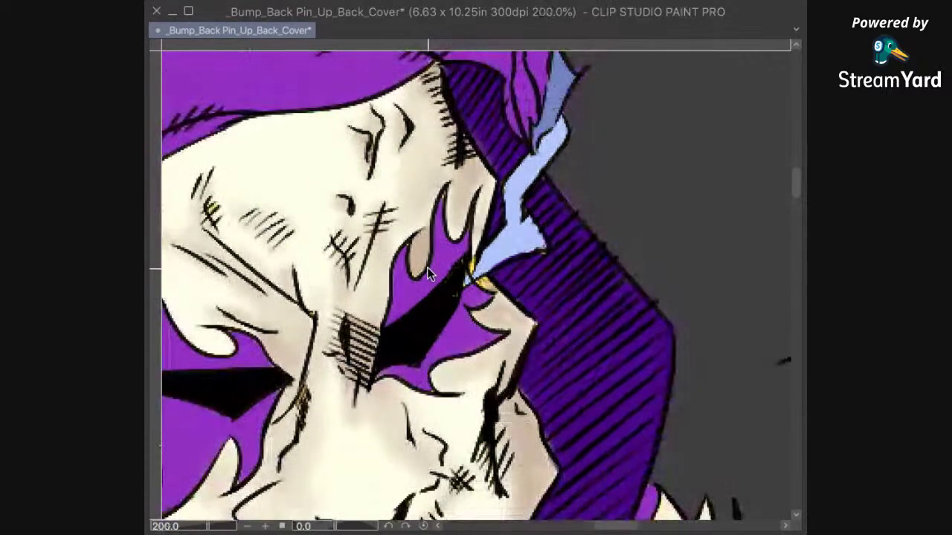
pyautogui.scroll(-4, 429, 273)
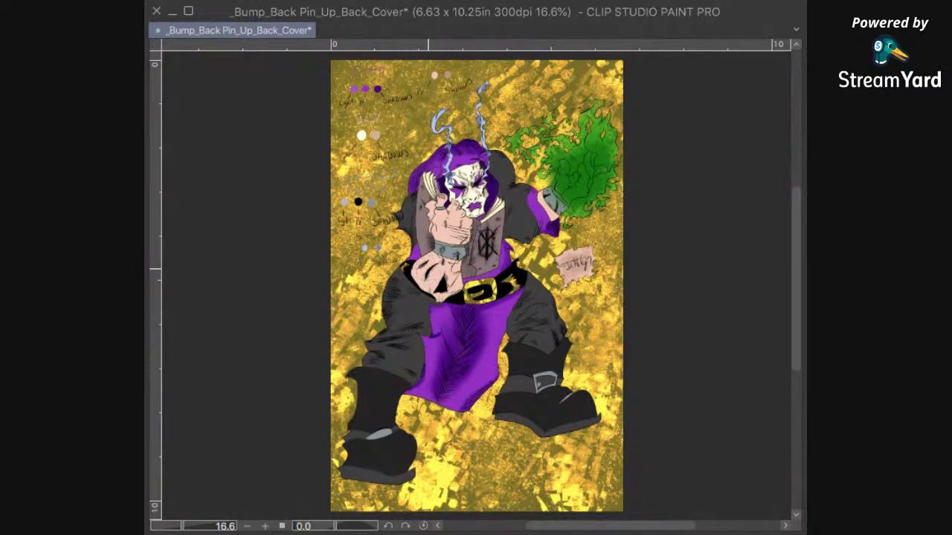
pyautogui.hotkey('ctrl', 's')
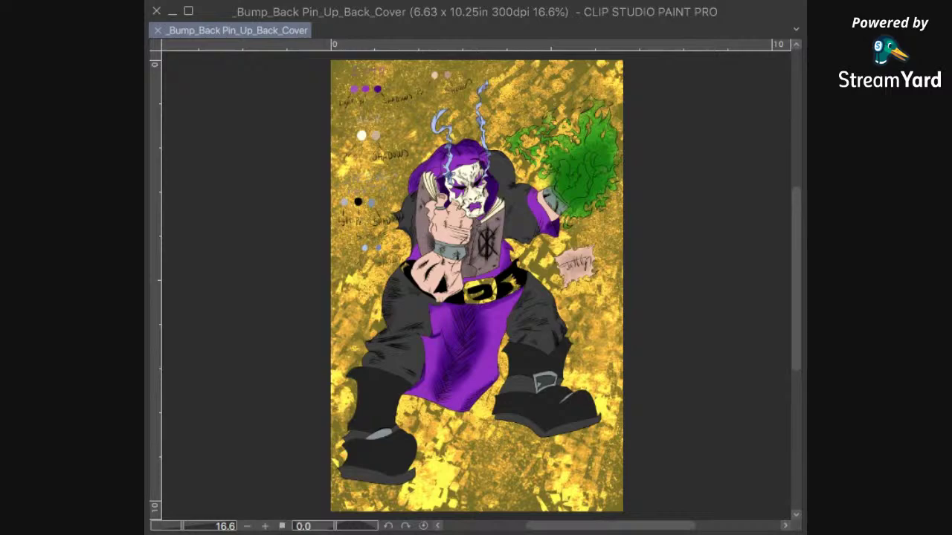
# Step: Hide the gold background texture and fill the belt buckle's frame and prong with grey
pyautogui.scroll(6, 423, 210)
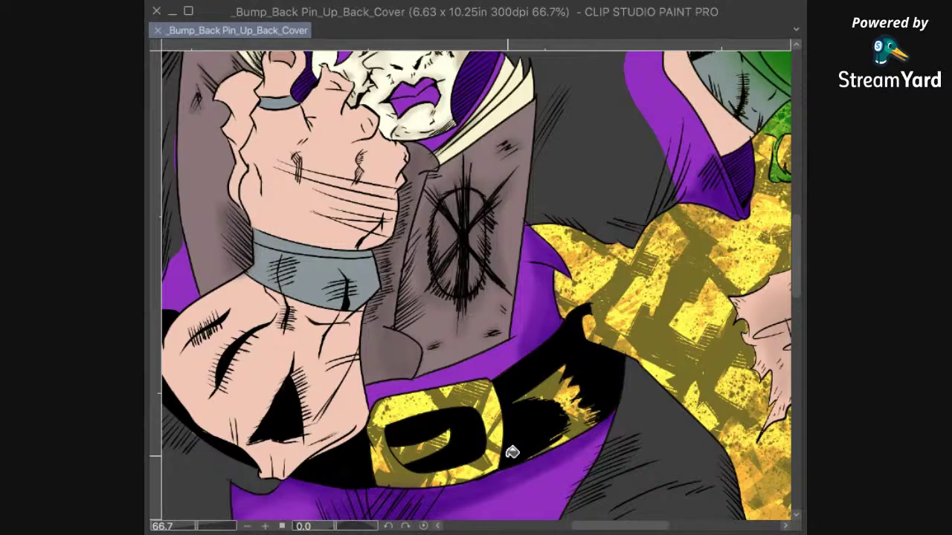
pyautogui.click(484, 404)
pyautogui.click(490, 411)
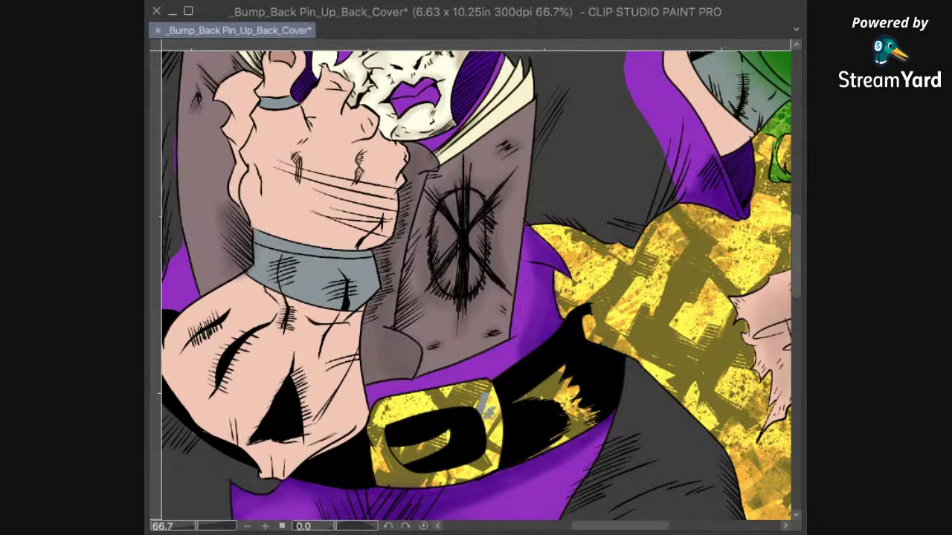
pyautogui.click(472, 393)
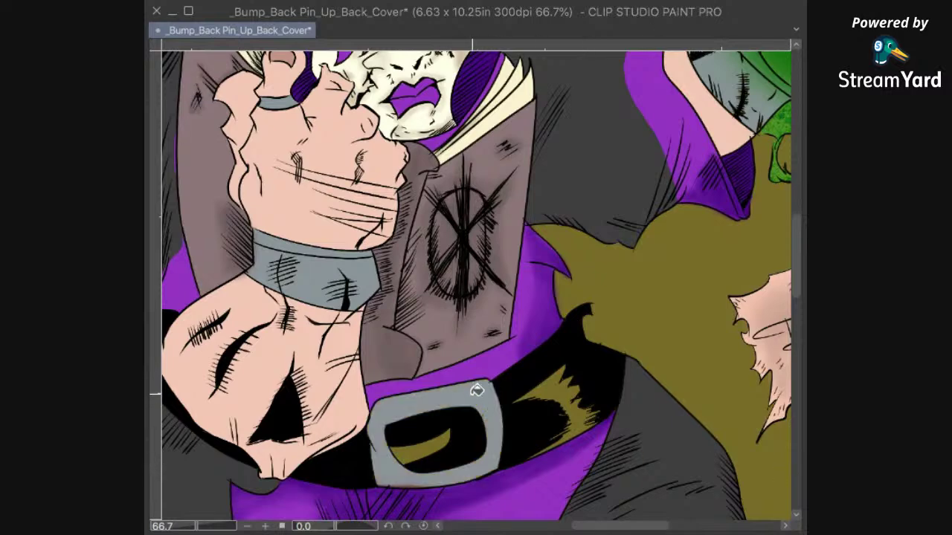
pyautogui.click(442, 444)
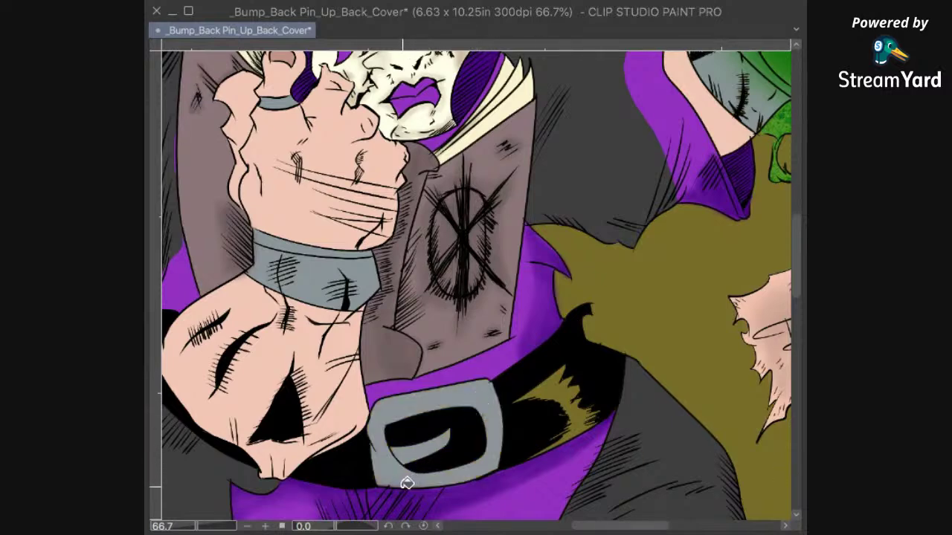
# Step: Colour the belt's jagged highlight beside the buckle near-white, filling the leftover olive slivers along its hatched edges
pyautogui.click(562, 395)
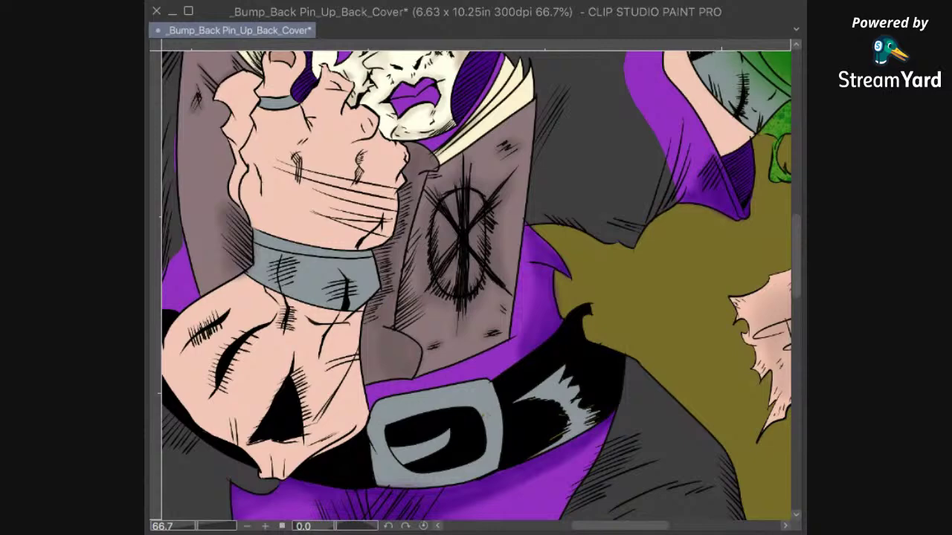
pyautogui.click(547, 395)
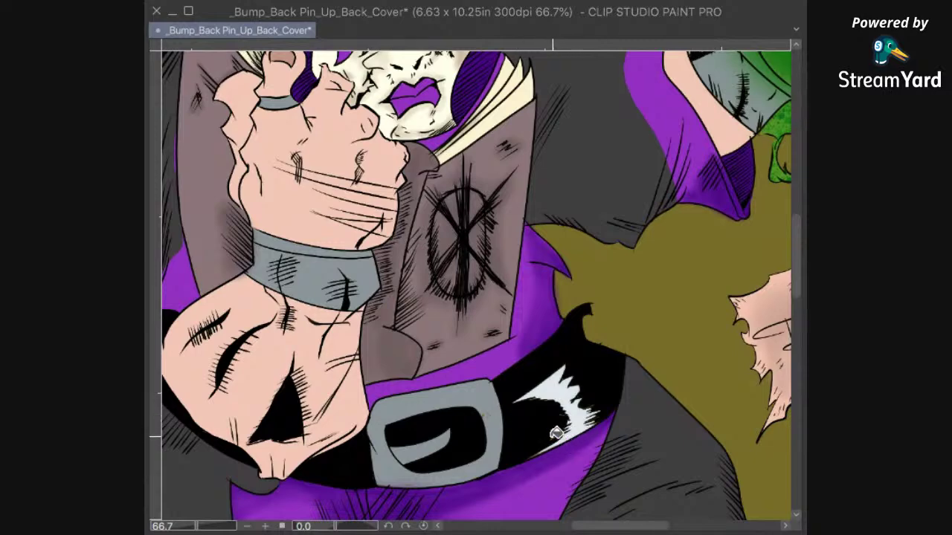
pyautogui.scroll(5, 561, 406)
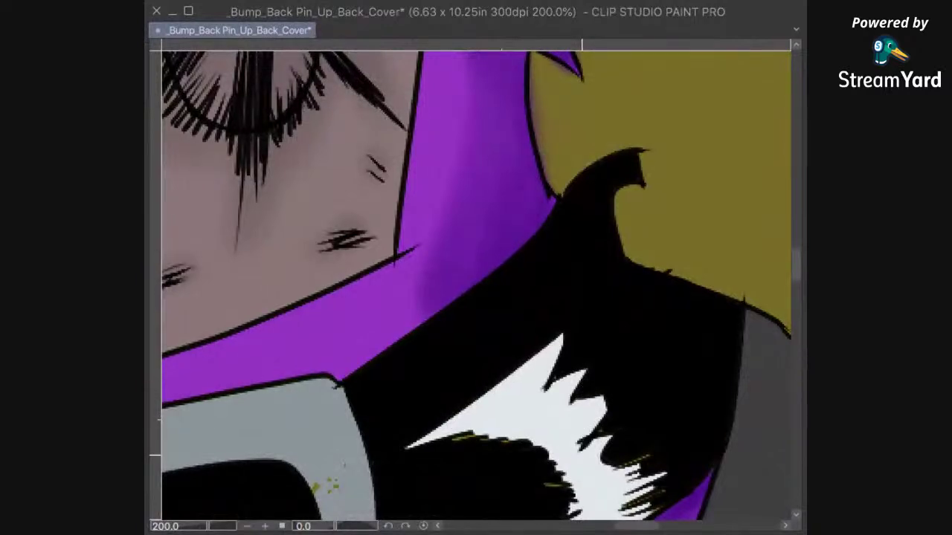
pyautogui.moveTo(571, 448); pyautogui.dragTo(611, 377)
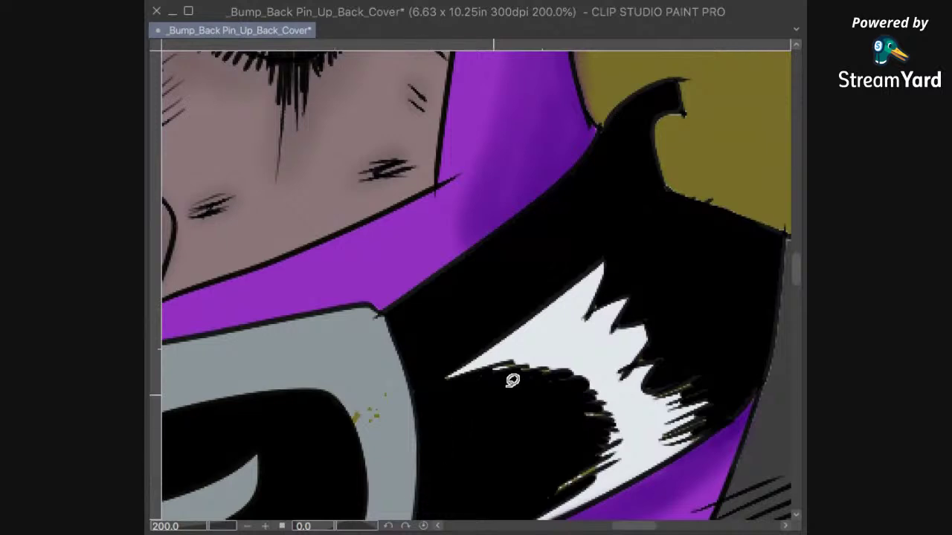
pyautogui.moveTo(626, 253)
pyautogui.mouseDown()
pyautogui.moveTo(563, 247)
pyautogui.moveTo(438, 352)
pyautogui.moveTo(452, 413)
pyautogui.moveTo(489, 456)
pyautogui.mouseUp()
pyautogui.moveTo(534, 504)
pyautogui.mouseDown()
pyautogui.moveTo(686, 454)
pyautogui.moveTo(719, 421)
pyautogui.moveTo(705, 322)
pyautogui.moveTo(623, 244)
pyautogui.mouseUp()
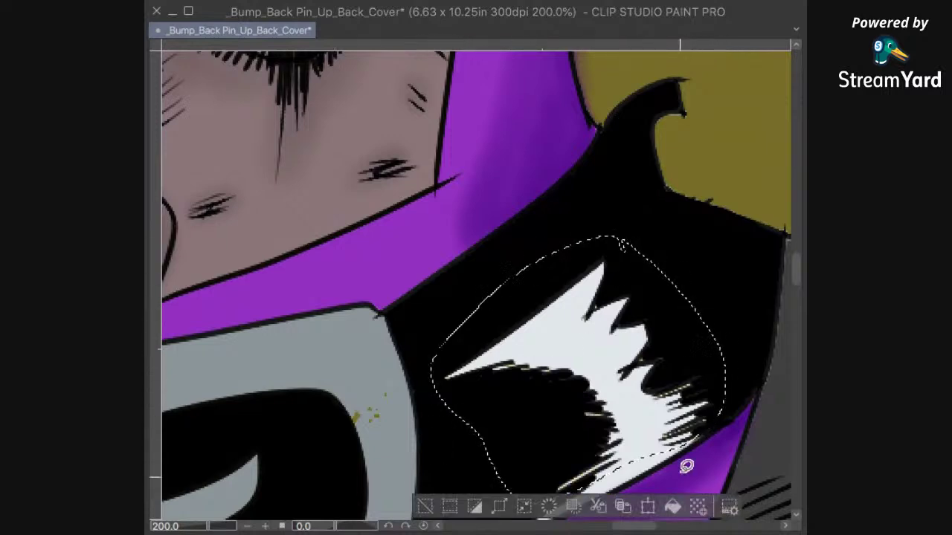
pyautogui.hotkey('ctrl', 'd')
# Step: Select the leftover olive specks along the buckle frame's inner edge and fill them with the buckle's grey
pyautogui.scroll(-2, 686, 238)
pyautogui.scroll(2, 686, 238)
pyautogui.moveTo(444, 360); pyautogui.dragTo(469, 299)
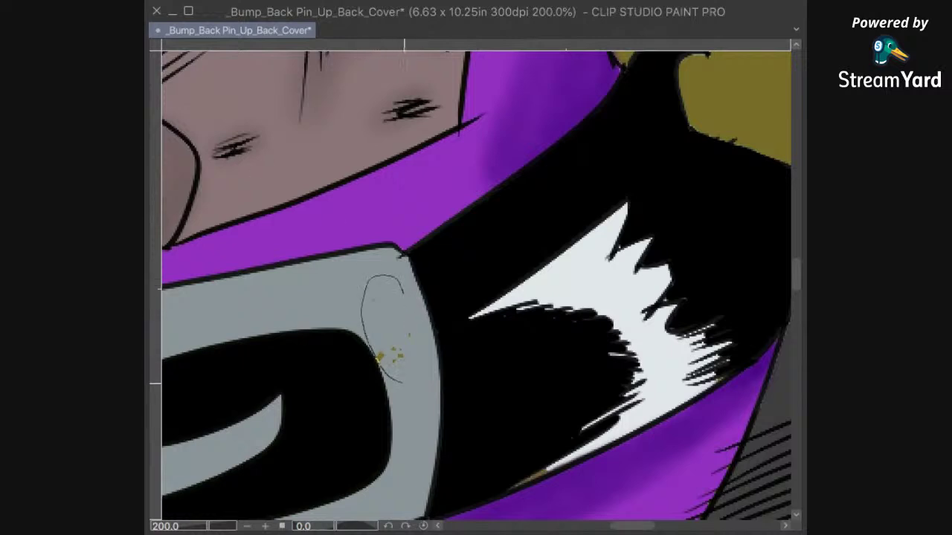
pyautogui.moveTo(404, 382); pyautogui.dragTo(408, 296)
pyautogui.click(486, 412)
pyautogui.press('super+d')
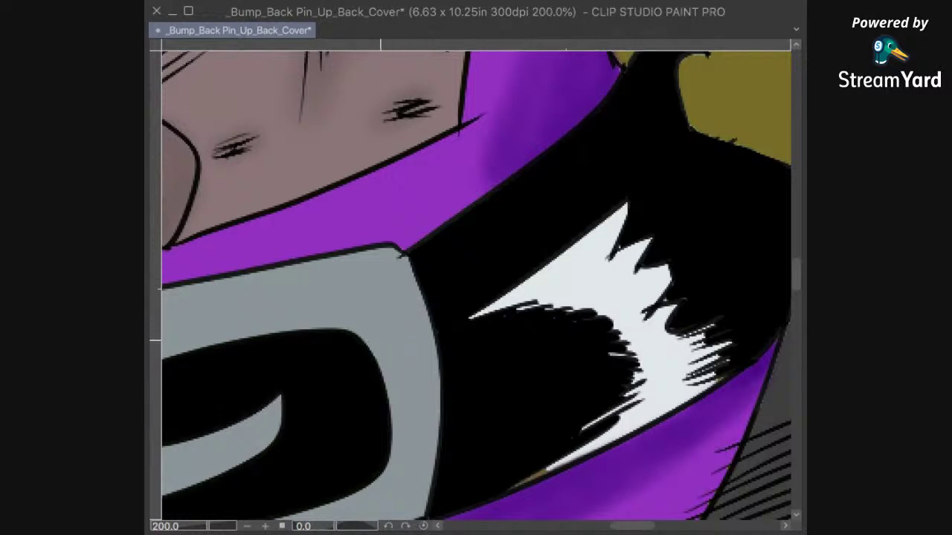
pyautogui.moveTo(378, 366); pyautogui.dragTo(381, 343)
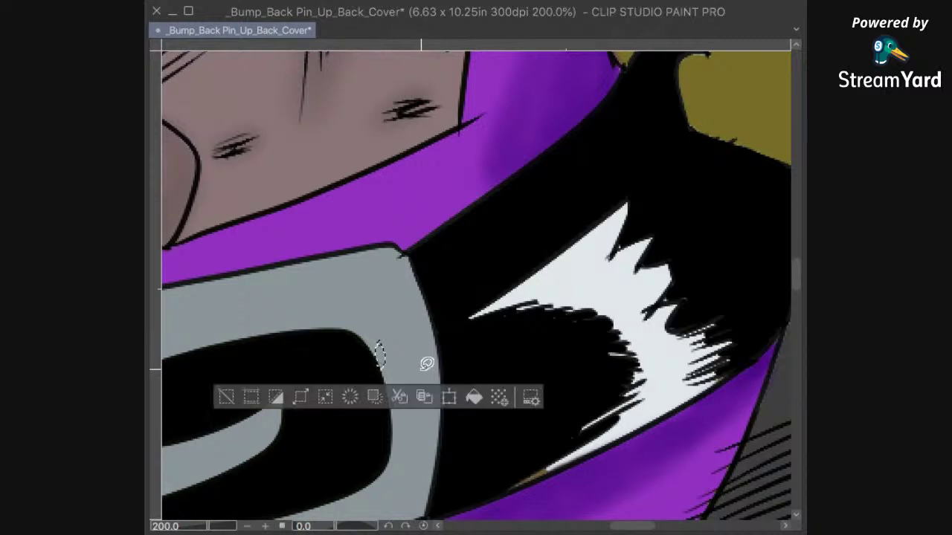
pyautogui.click(472, 392)
pyautogui.press('super+d')
# Step: Fill the remaining brown sliver at the lower tip of the belt highlight with near-white, and save the artwork
pyautogui.moveTo(565, 434); pyautogui.dragTo(552, 401)
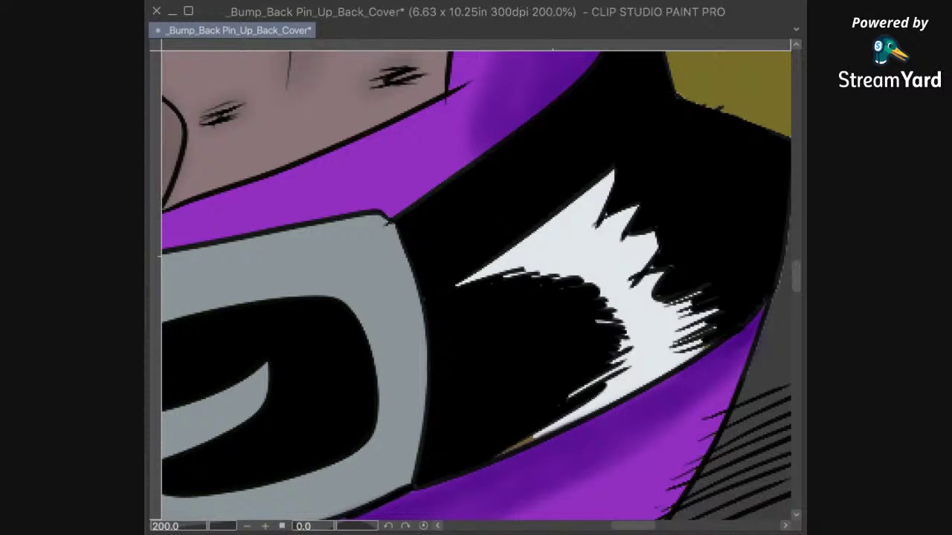
pyautogui.moveTo(531, 366); pyautogui.dragTo(480, 455)
pyautogui.moveTo(559, 428); pyautogui.dragTo(531, 367)
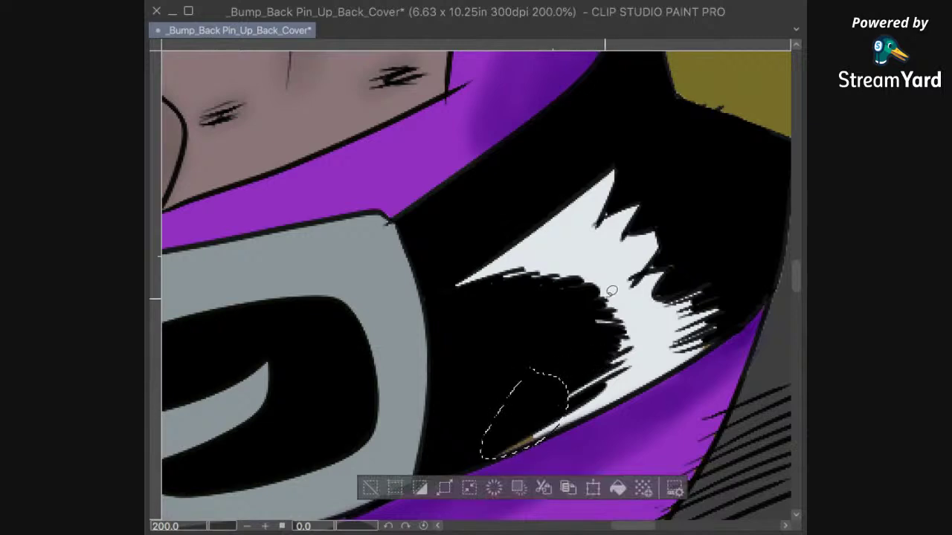
pyautogui.click(620, 487)
pyautogui.press('i')
pyautogui.press('super+d')
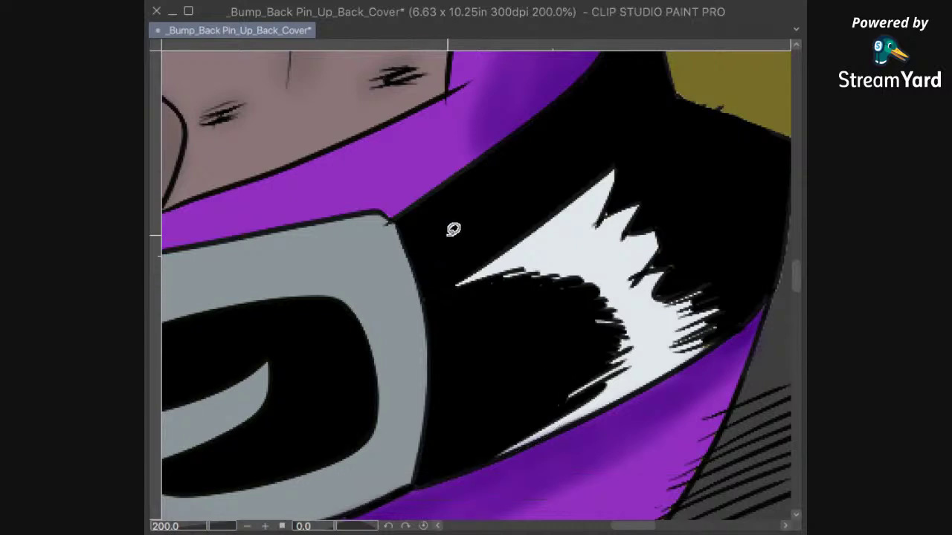
pyautogui.hotkey('ctrl', '0')
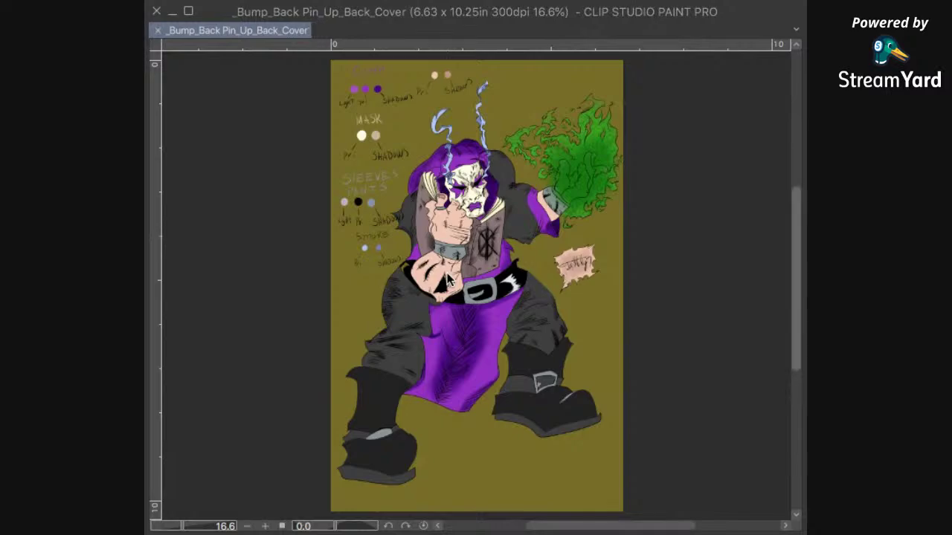
# Step: Examine the belt end beside the severed face, the fist, the mask and the book pages for uncoloured areas
pyautogui.scroll(5, 446, 257)
pyautogui.scroll(6, 436, 240)
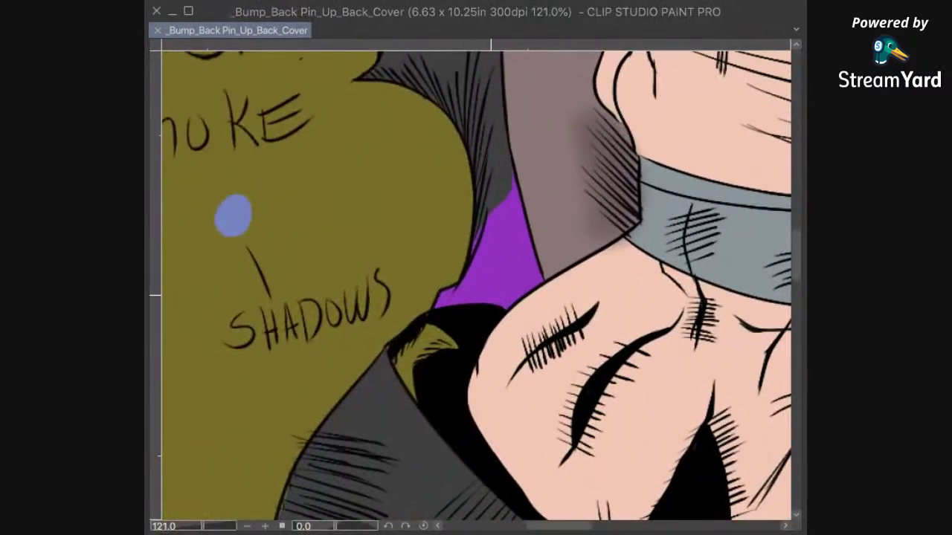
pyautogui.scroll(-3, 487, 295)
pyautogui.scroll(2, 483, 297)
pyautogui.moveTo(513, 326); pyautogui.dragTo(450, 305)
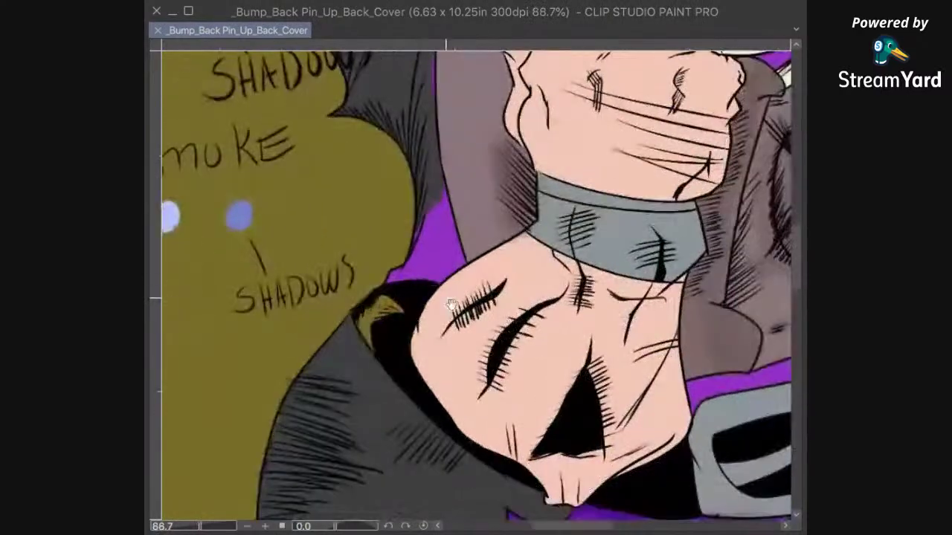
pyautogui.scroll(-2, 510, 336)
pyautogui.moveTo(526, 430); pyautogui.dragTo(397, 441)
pyautogui.scroll(-2, 474, 365)
pyautogui.scroll(-2, 477, 362)
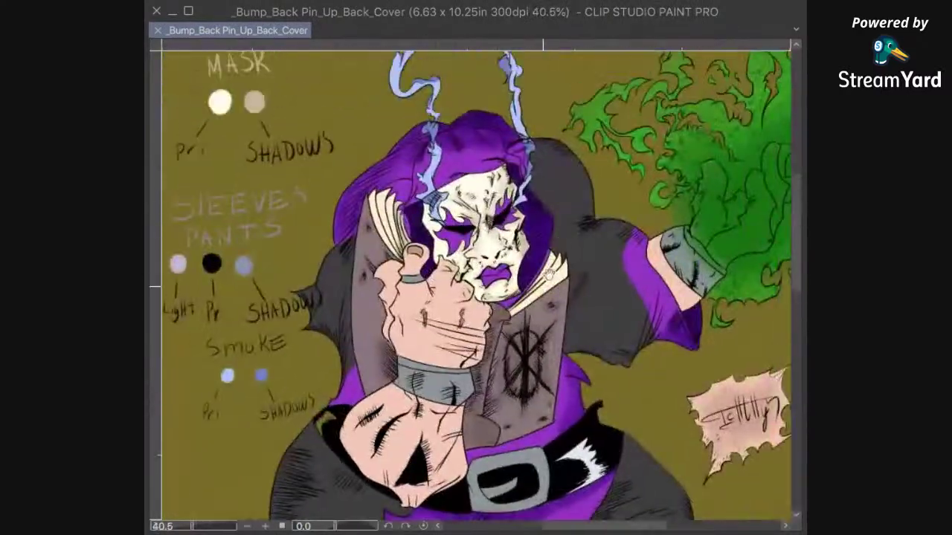
pyautogui.scroll(4, 554, 245)
pyautogui.scroll(1, 554, 256)
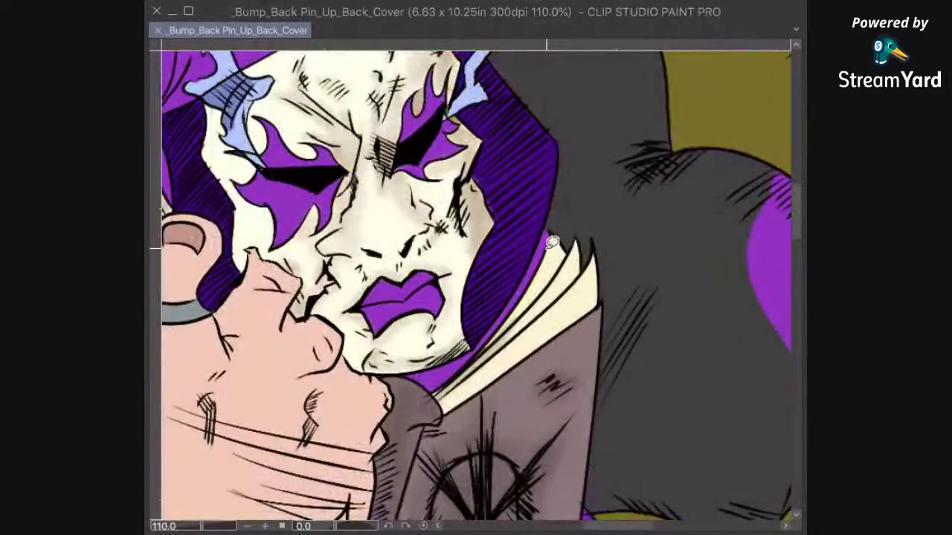
# Step: Select the olive gap between the raised forearm and the dark sleeve and fill it with the hood's dark shadow purple
pyautogui.scroll(-6, 537, 216)
pyautogui.scroll(5, 449, 286)
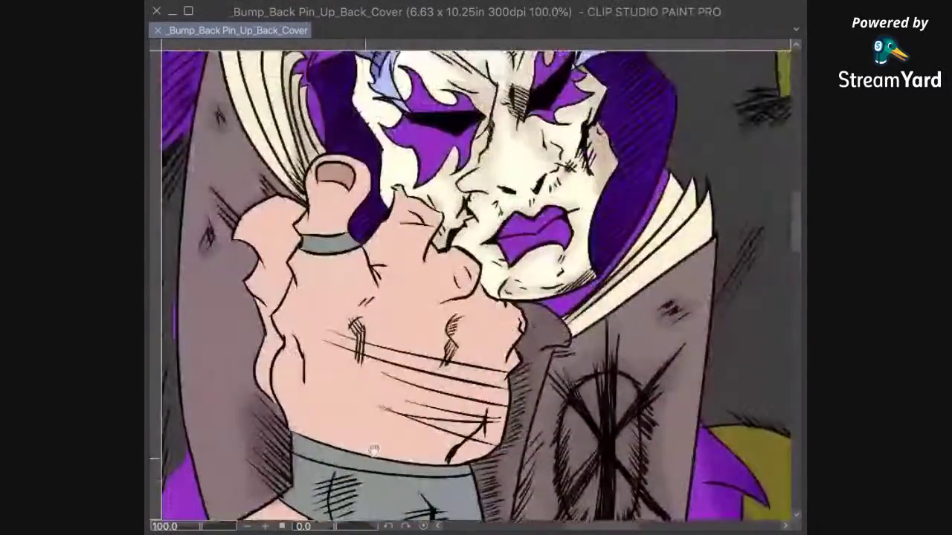
pyautogui.moveTo(374, 451); pyautogui.dragTo(287, 509)
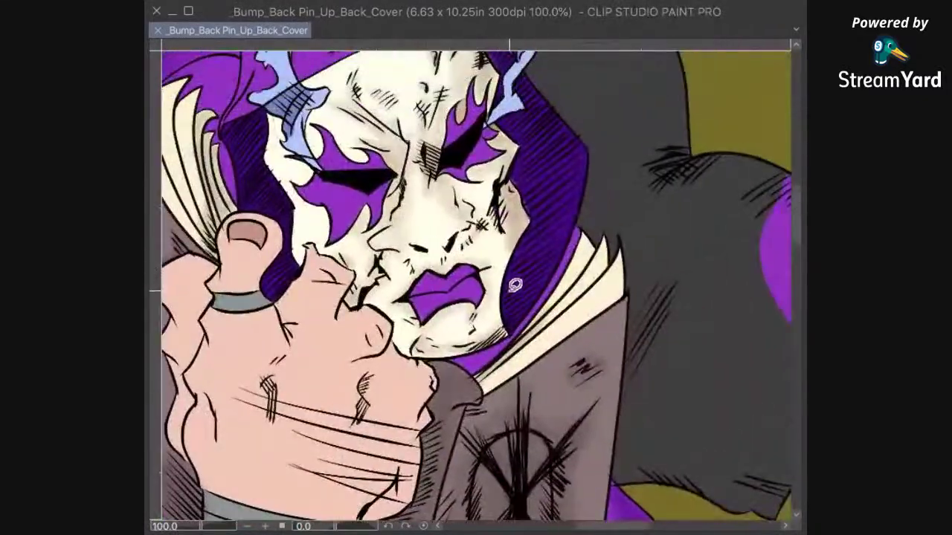
pyautogui.scroll(2, 572, 202)
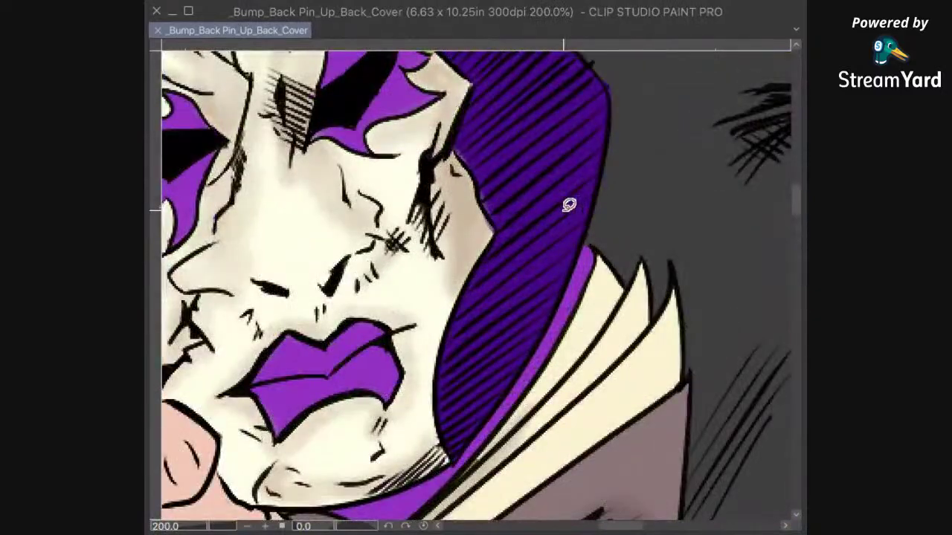
pyautogui.scroll(1, 577, 198)
pyautogui.scroll(-3, 572, 183)
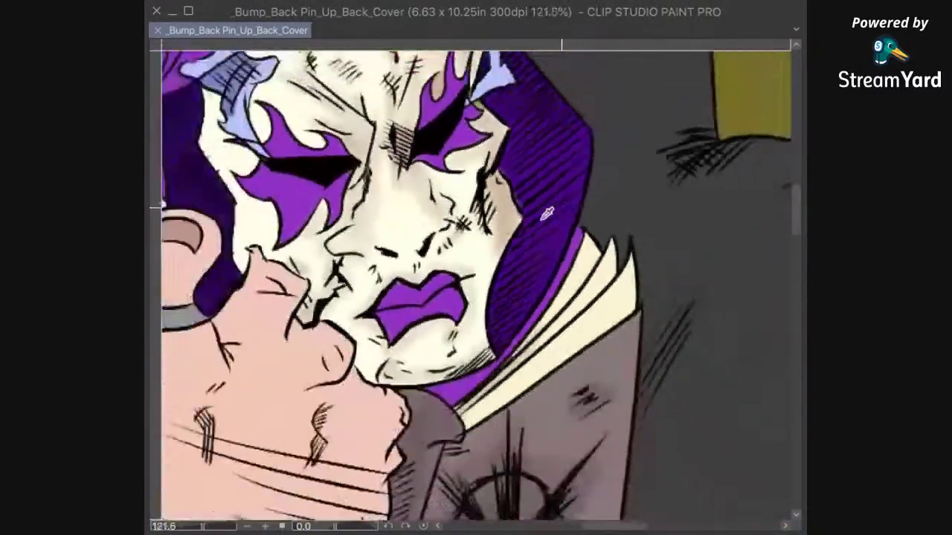
pyautogui.moveTo(259, 412); pyautogui.dragTo(540, 134)
pyautogui.moveTo(292, 354); pyautogui.dragTo(304, 343)
pyautogui.scroll(2, 353, 304)
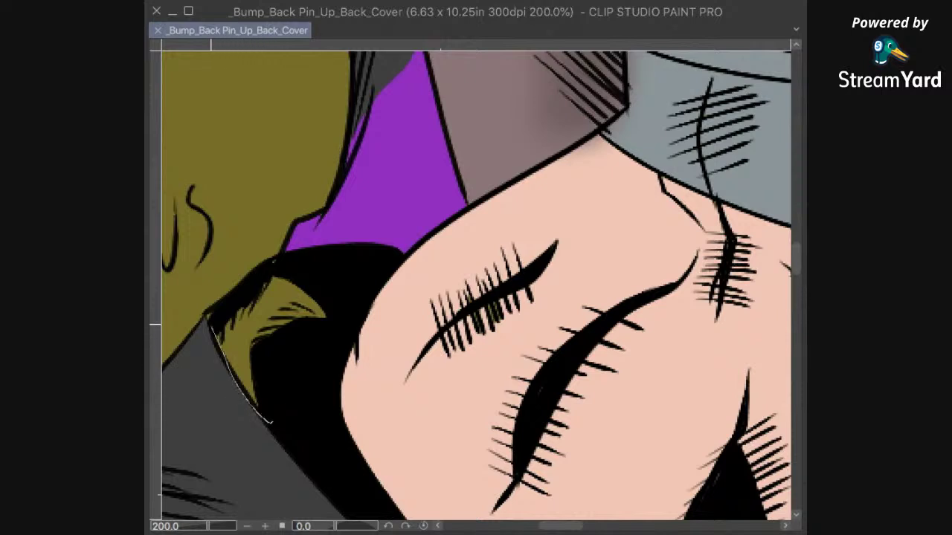
pyautogui.moveTo(277, 256)
pyautogui.mouseDown()
pyautogui.moveTo(339, 283)
pyautogui.moveTo(350, 324)
pyautogui.moveTo(301, 426)
pyautogui.mouseUp()
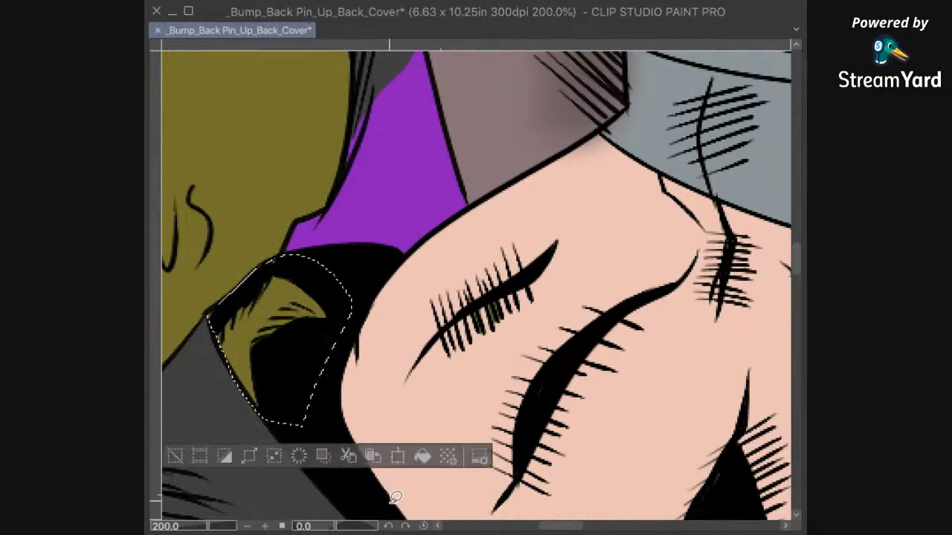
pyautogui.click(423, 455)
pyautogui.click(476, 186)
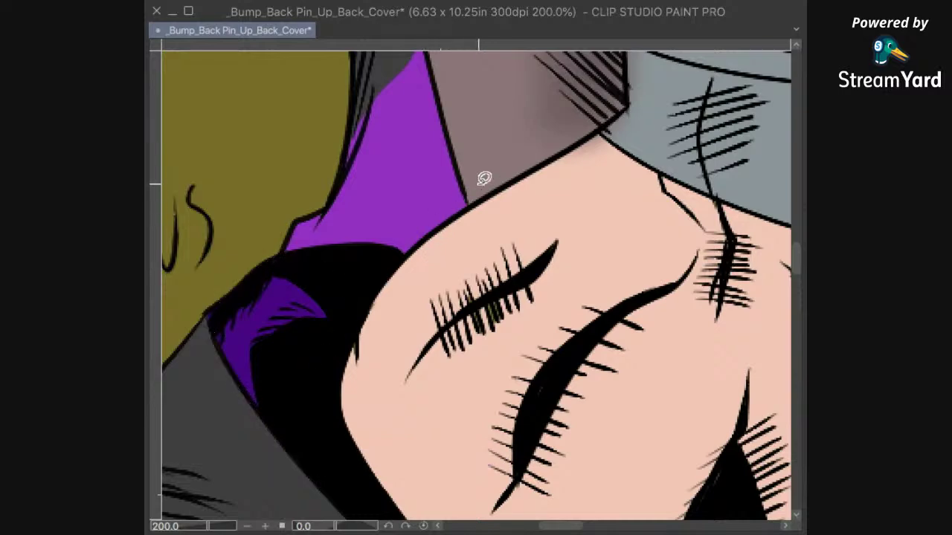
# Step: Hide the gold background texture, show the colour notes and pick the skin's shadow colour from its swatches
pyautogui.scroll(-7, 484, 179)
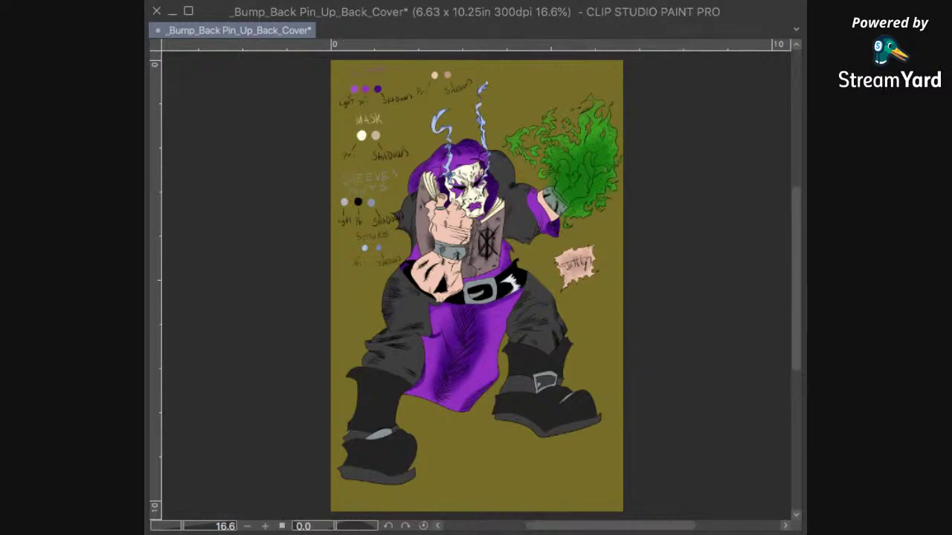
pyautogui.press('Delete')
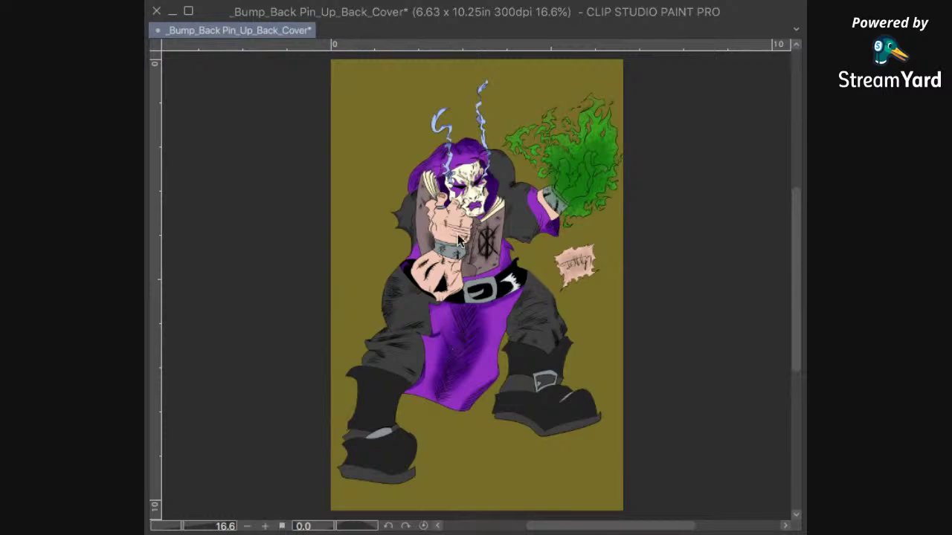
pyautogui.scroll(3, 478, 219)
pyautogui.moveTo(486, 246); pyautogui.dragTo(488, 302)
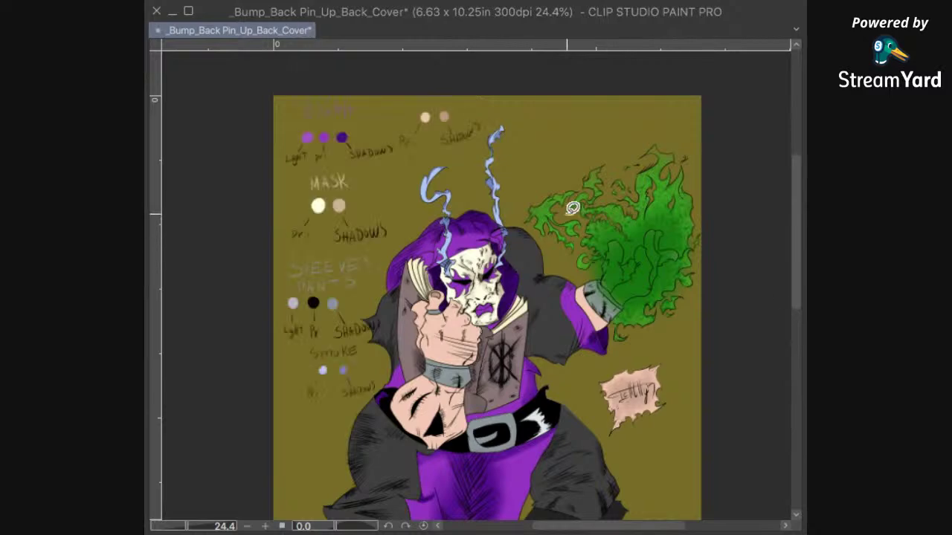
pyautogui.scroll(3, 547, 184)
pyautogui.moveTo(471, 119); pyautogui.dragTo(496, 190)
pyautogui.scroll(2, 359, 141)
pyautogui.moveTo(416, 182); pyautogui.dragTo(435, 199)
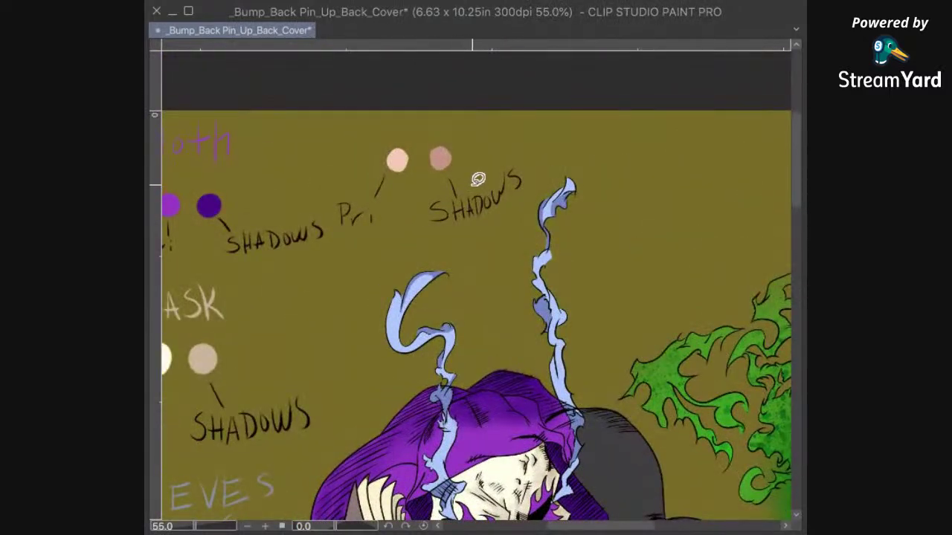
# Step: Hide the colour notes and show the gold background texture again
pyautogui.scroll(-4, 452, 153)
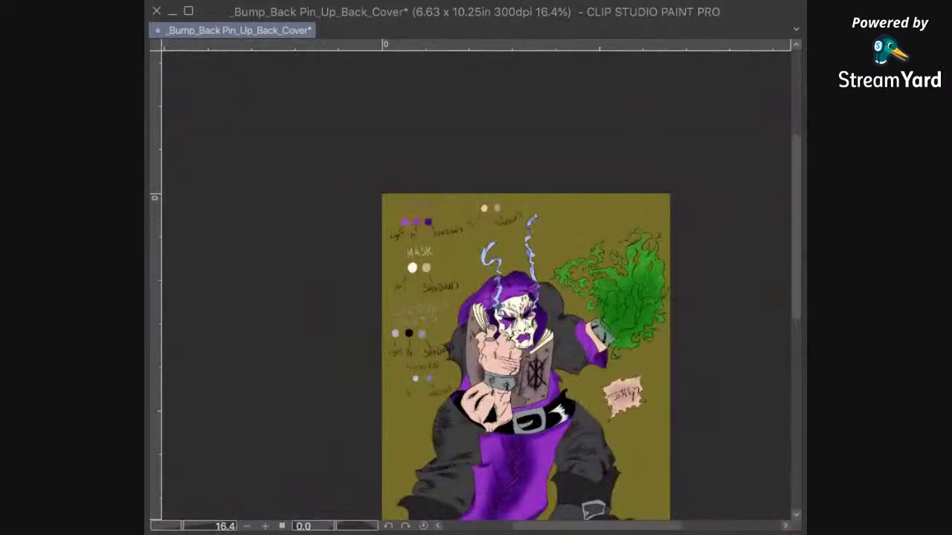
pyautogui.hotkey('ctrl', 'z')
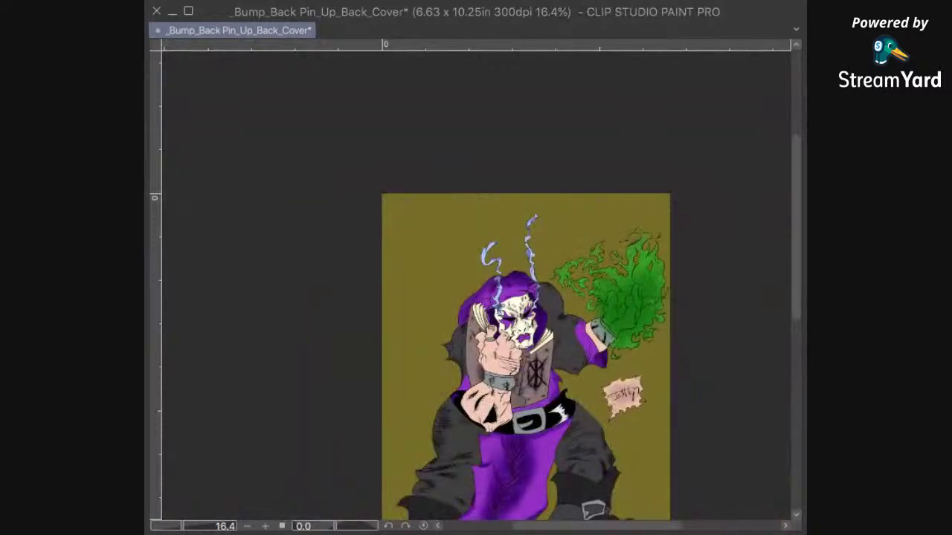
pyautogui.hotkey('ctrl', 'z')
# Step: Try brushing skin shadow over the knuckle hatching on the raised fist, and undo the last two strokes
pyautogui.scroll(5, 514, 330)
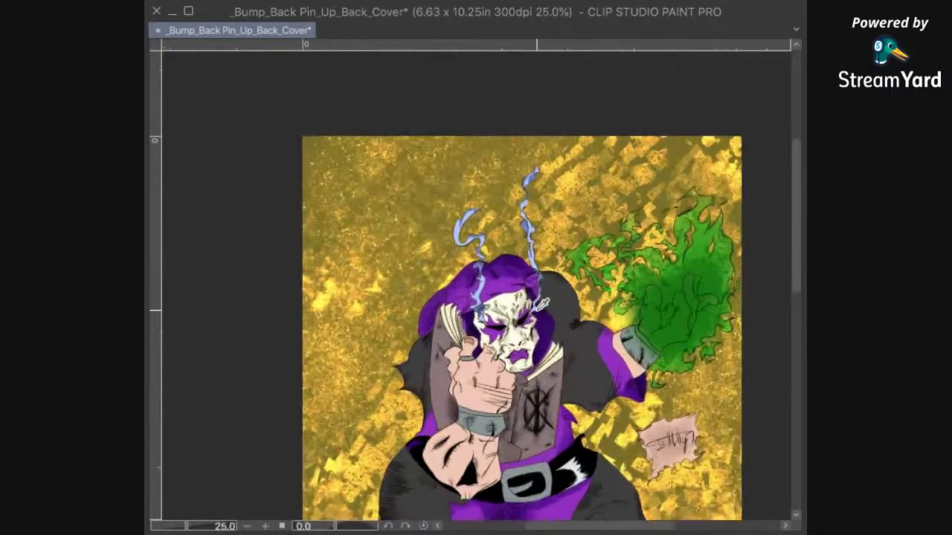
pyautogui.scroll(4, 588, 270)
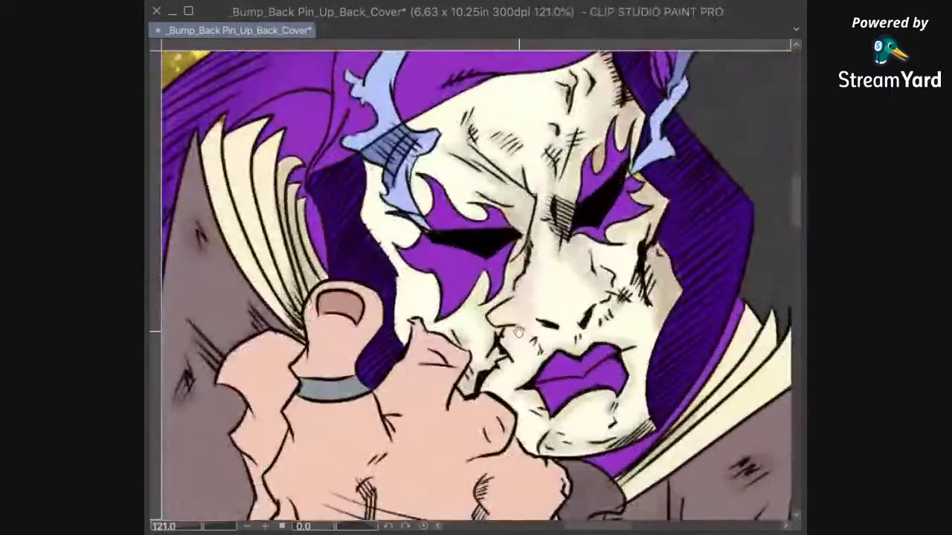
pyautogui.scroll(-1, 584, 302)
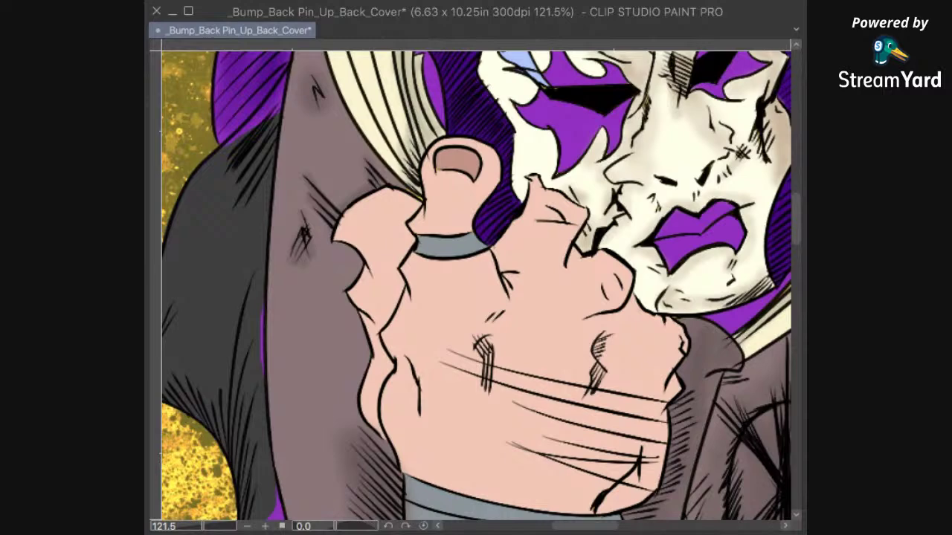
pyautogui.moveTo(586, 385); pyautogui.dragTo(478, 277)
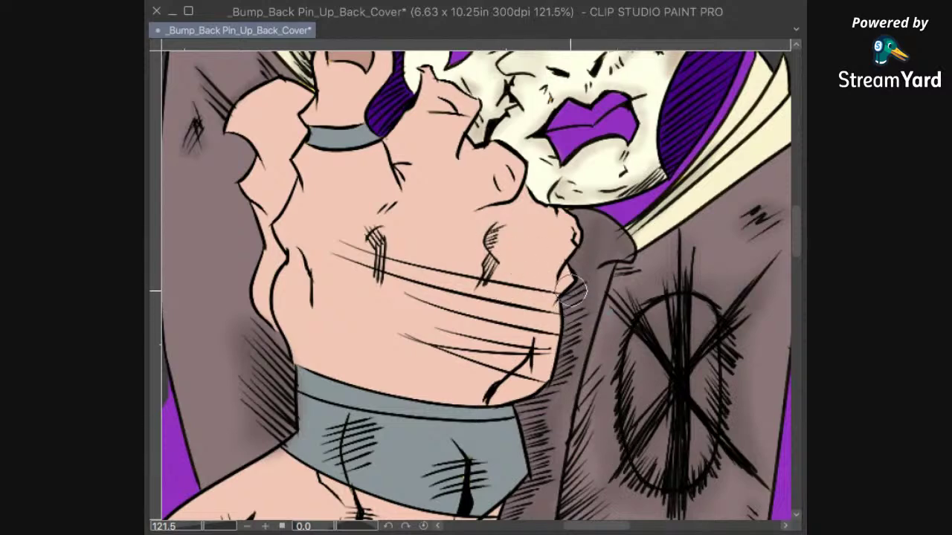
pyautogui.moveTo(498, 224)
pyautogui.mouseDown()
pyautogui.moveTo(484, 255)
pyautogui.moveTo(511, 324)
pyautogui.mouseUp()
pyautogui.press('super+z')
pyautogui.press('super+z')
# Step: Rotate the canvas 90° and brush soft skin shadow along the crease lines below the fist's knuckle hatching
pyautogui.press('^')
pyautogui.press('^')
pyautogui.press('^')
pyautogui.press('^')
pyautogui.press('^')
pyautogui.press('^')
pyautogui.press('^')
pyautogui.press('^')
pyautogui.press('^')
pyautogui.press('^')
pyautogui.press('^')
pyautogui.press('^')
pyautogui.press('^')
pyautogui.press('^')
pyautogui.press('^')
pyautogui.press('^')
pyautogui.press('^')
pyautogui.press('^')
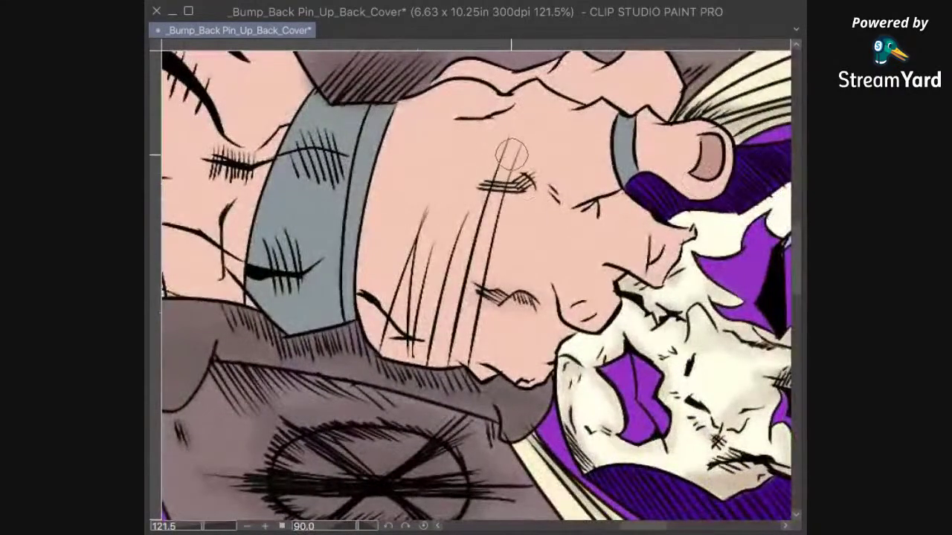
pyautogui.moveTo(505, 177); pyautogui.dragTo(501, 207)
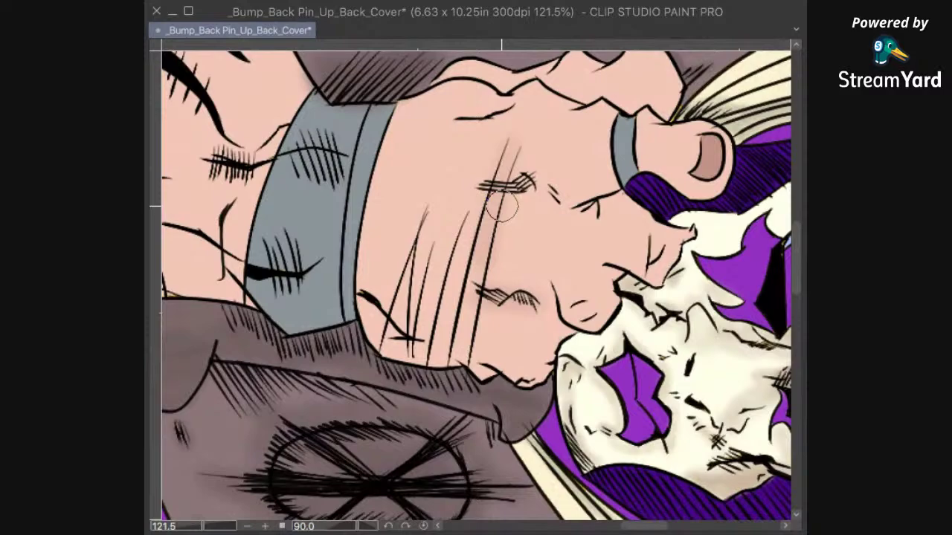
# Step: Reset the canvas rotation and review the fist's shading against the whole figure and the gold background
pyautogui.press('super+at')
pyautogui.press('super+0')
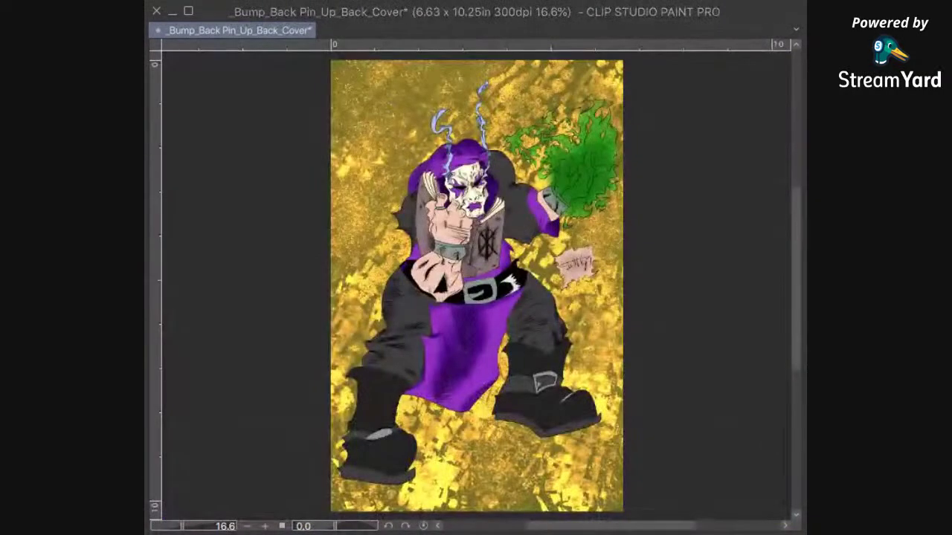
pyautogui.press('super+plus')
pyautogui.press('super+plus')
pyautogui.moveTo(456, 148)
pyautogui.mouseDown()
pyautogui.moveTo(481, 198)
pyautogui.moveTo(467, 191)
pyautogui.mouseUp()
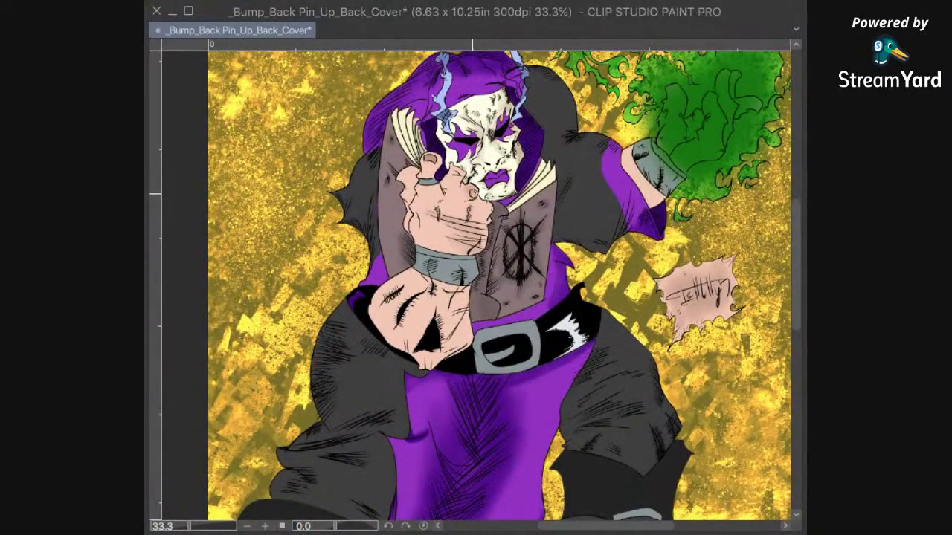